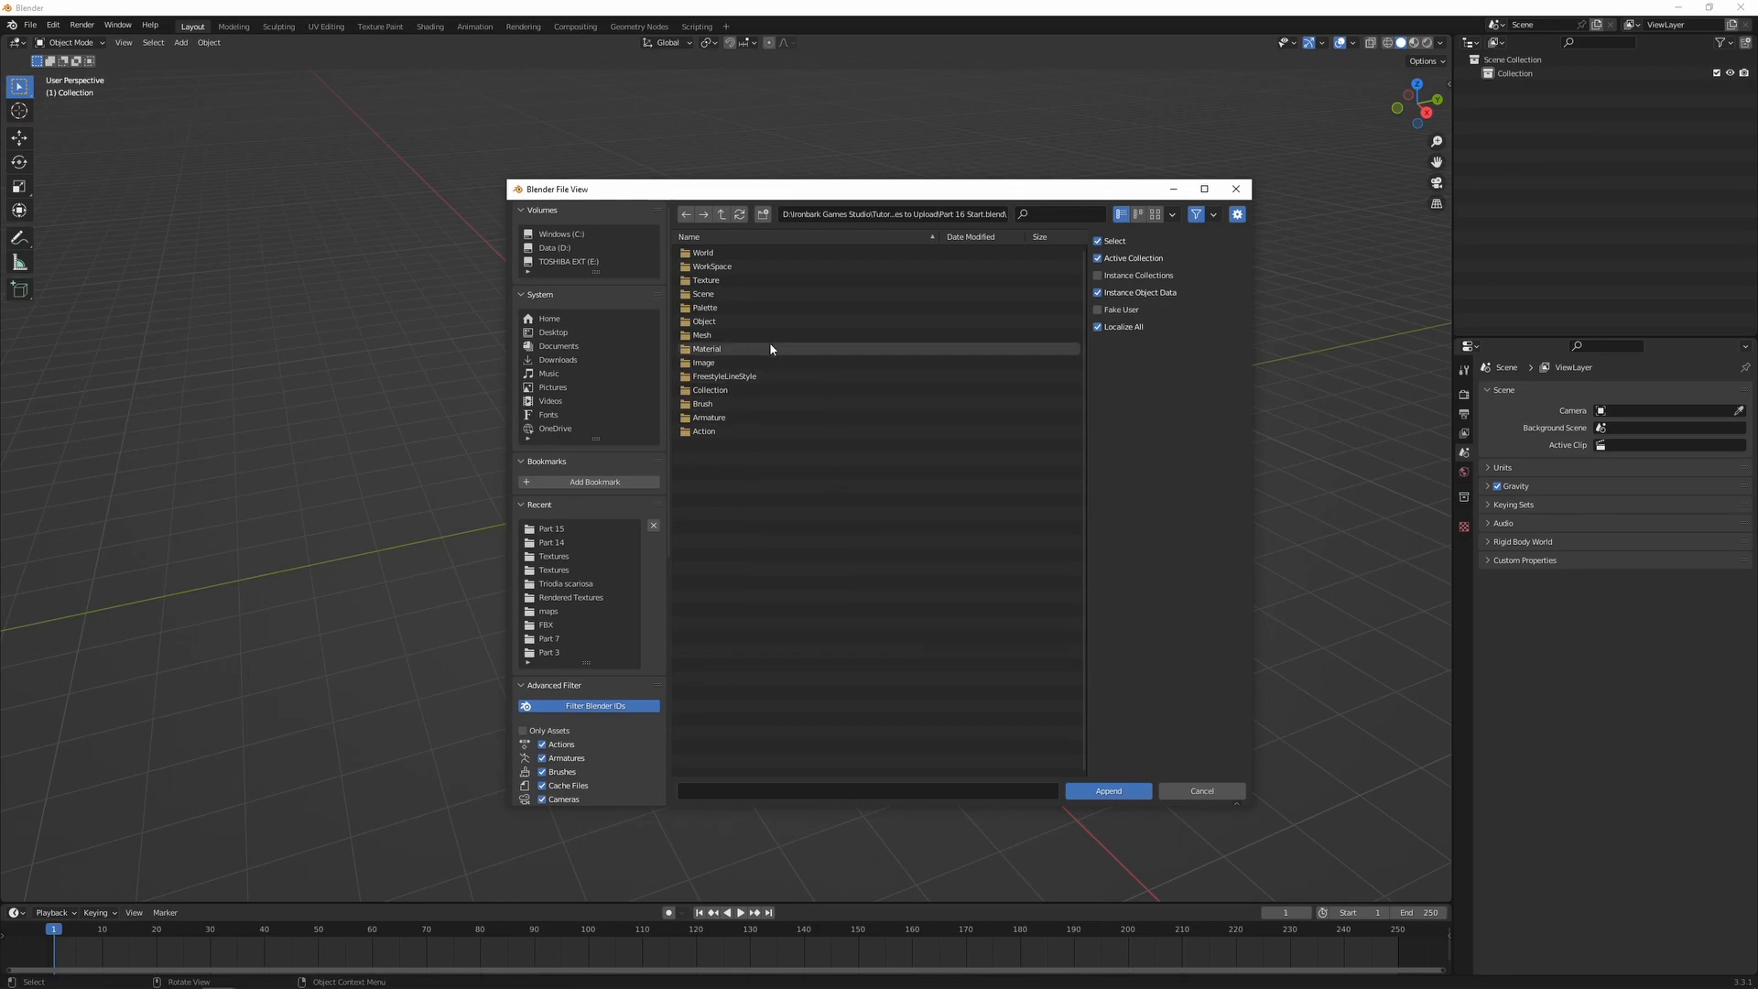
# - Append the Meshes and Controllers collections from Part 16 Start.blend into the scene
pyautogui.click(738, 321)
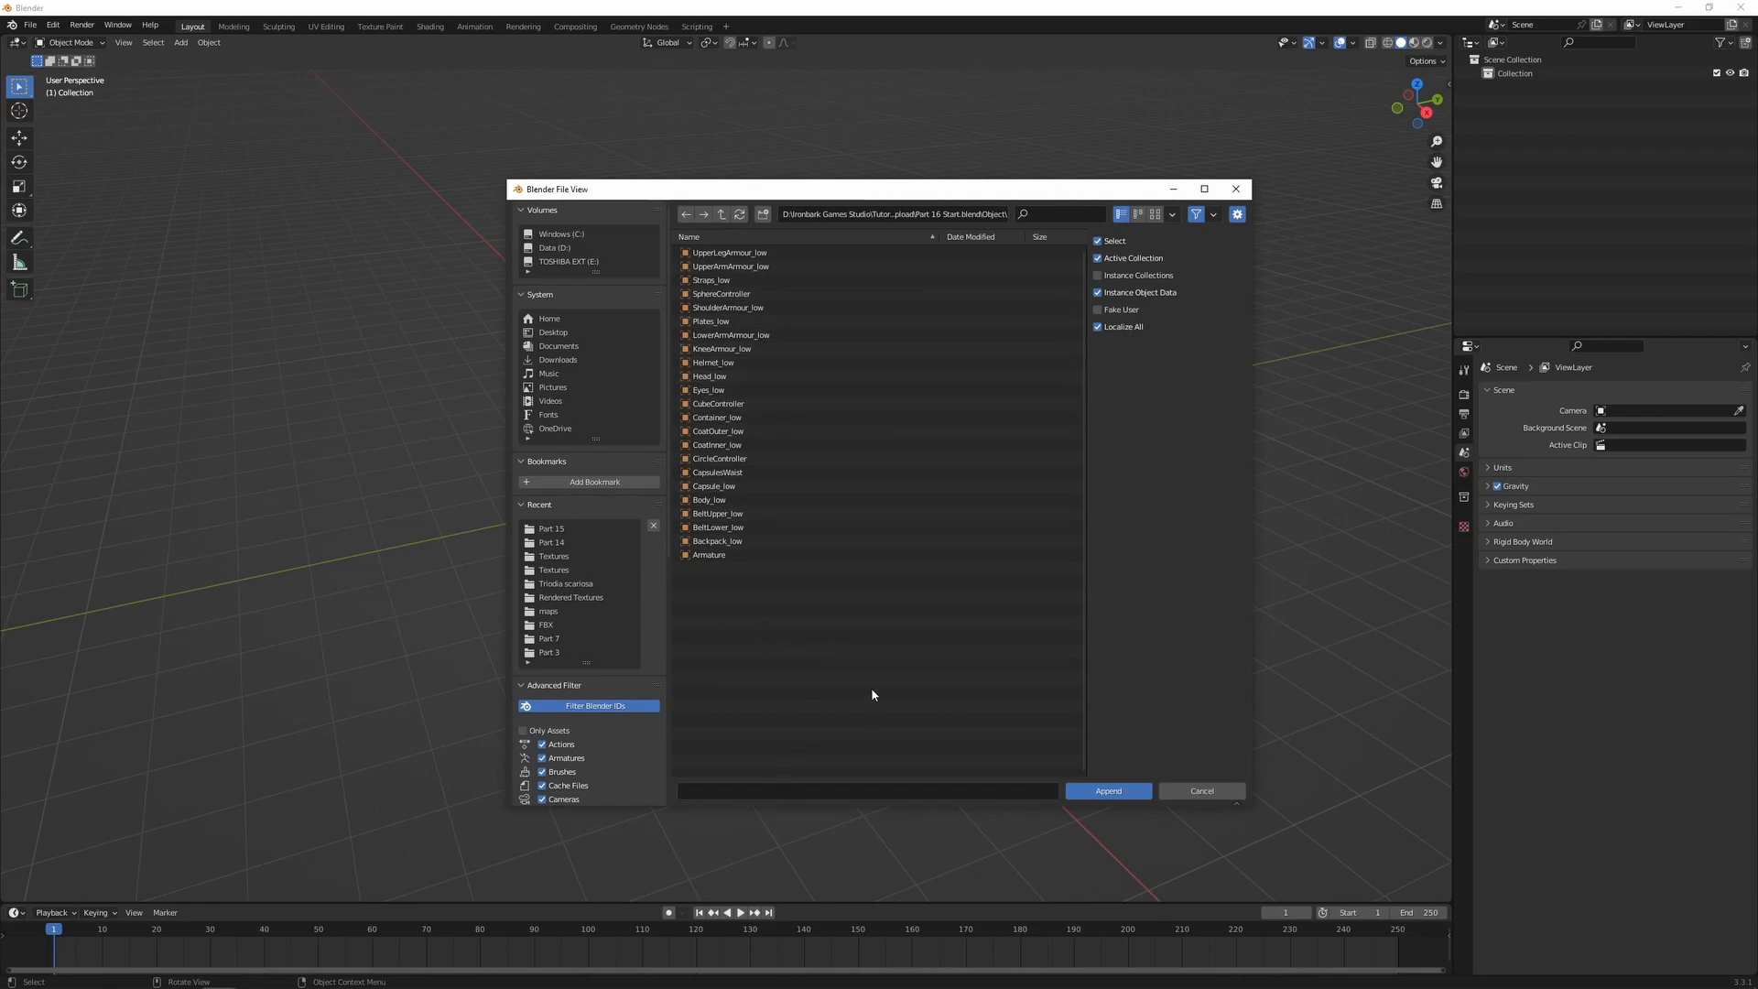
pyautogui.click(721, 214)
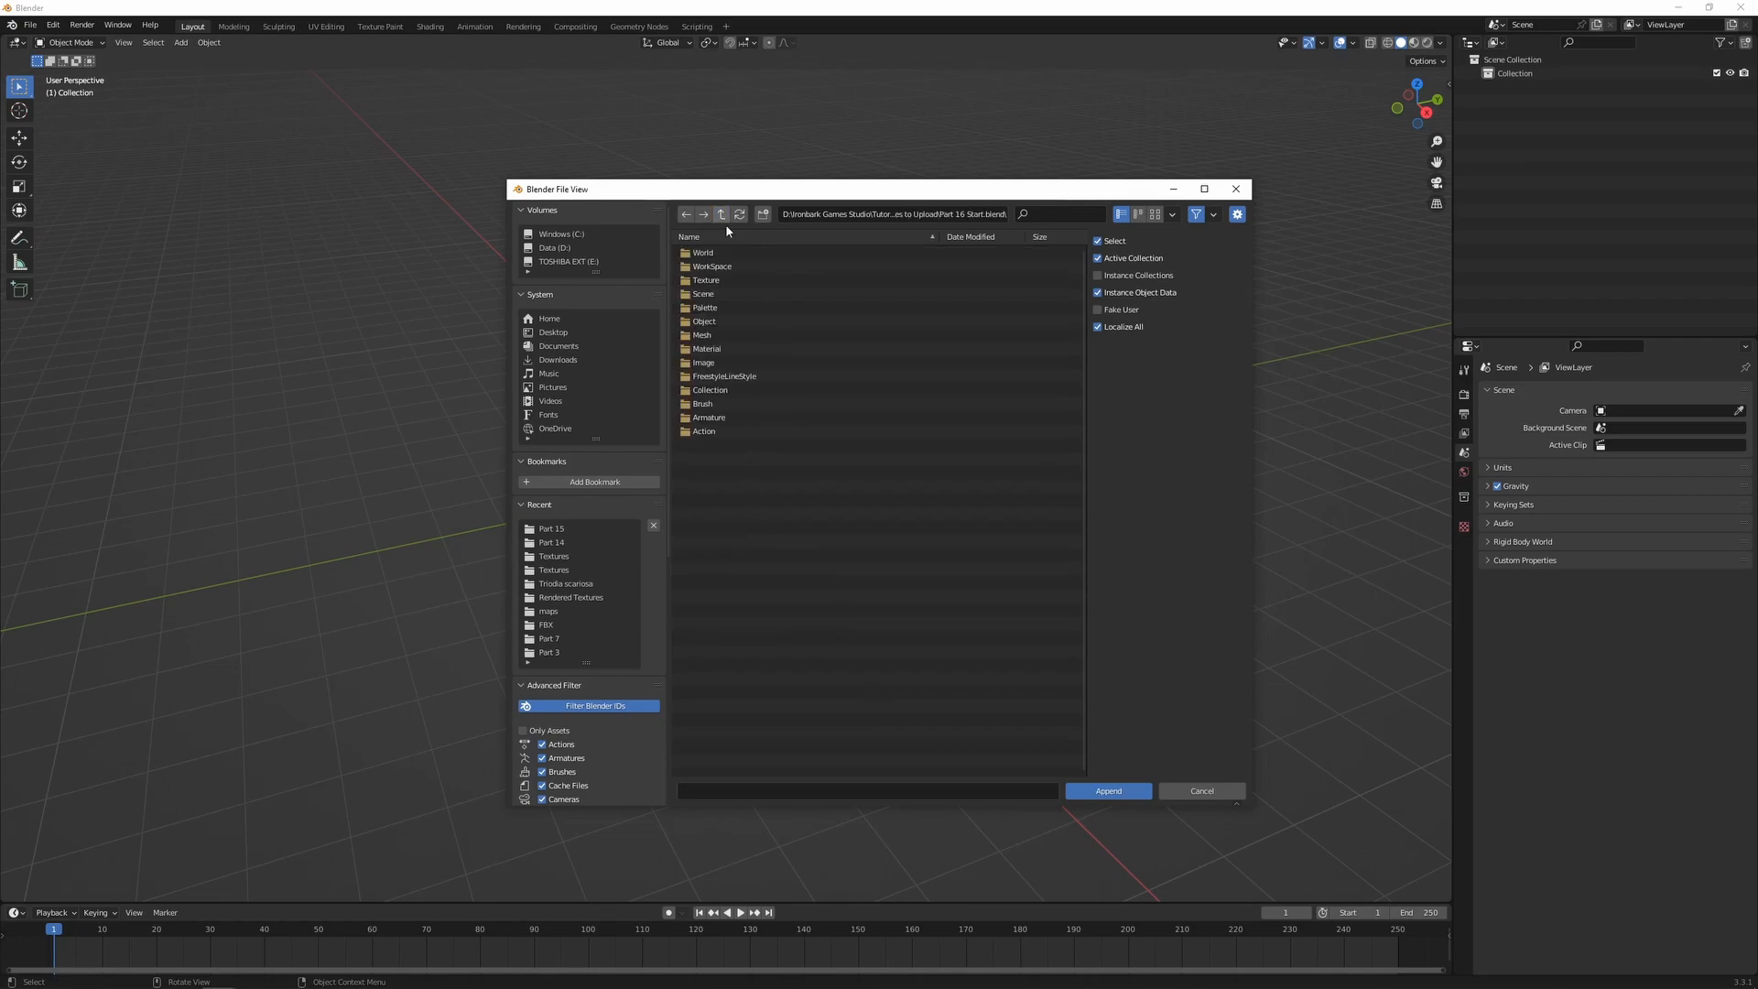
pyautogui.doubleClick(711, 390)
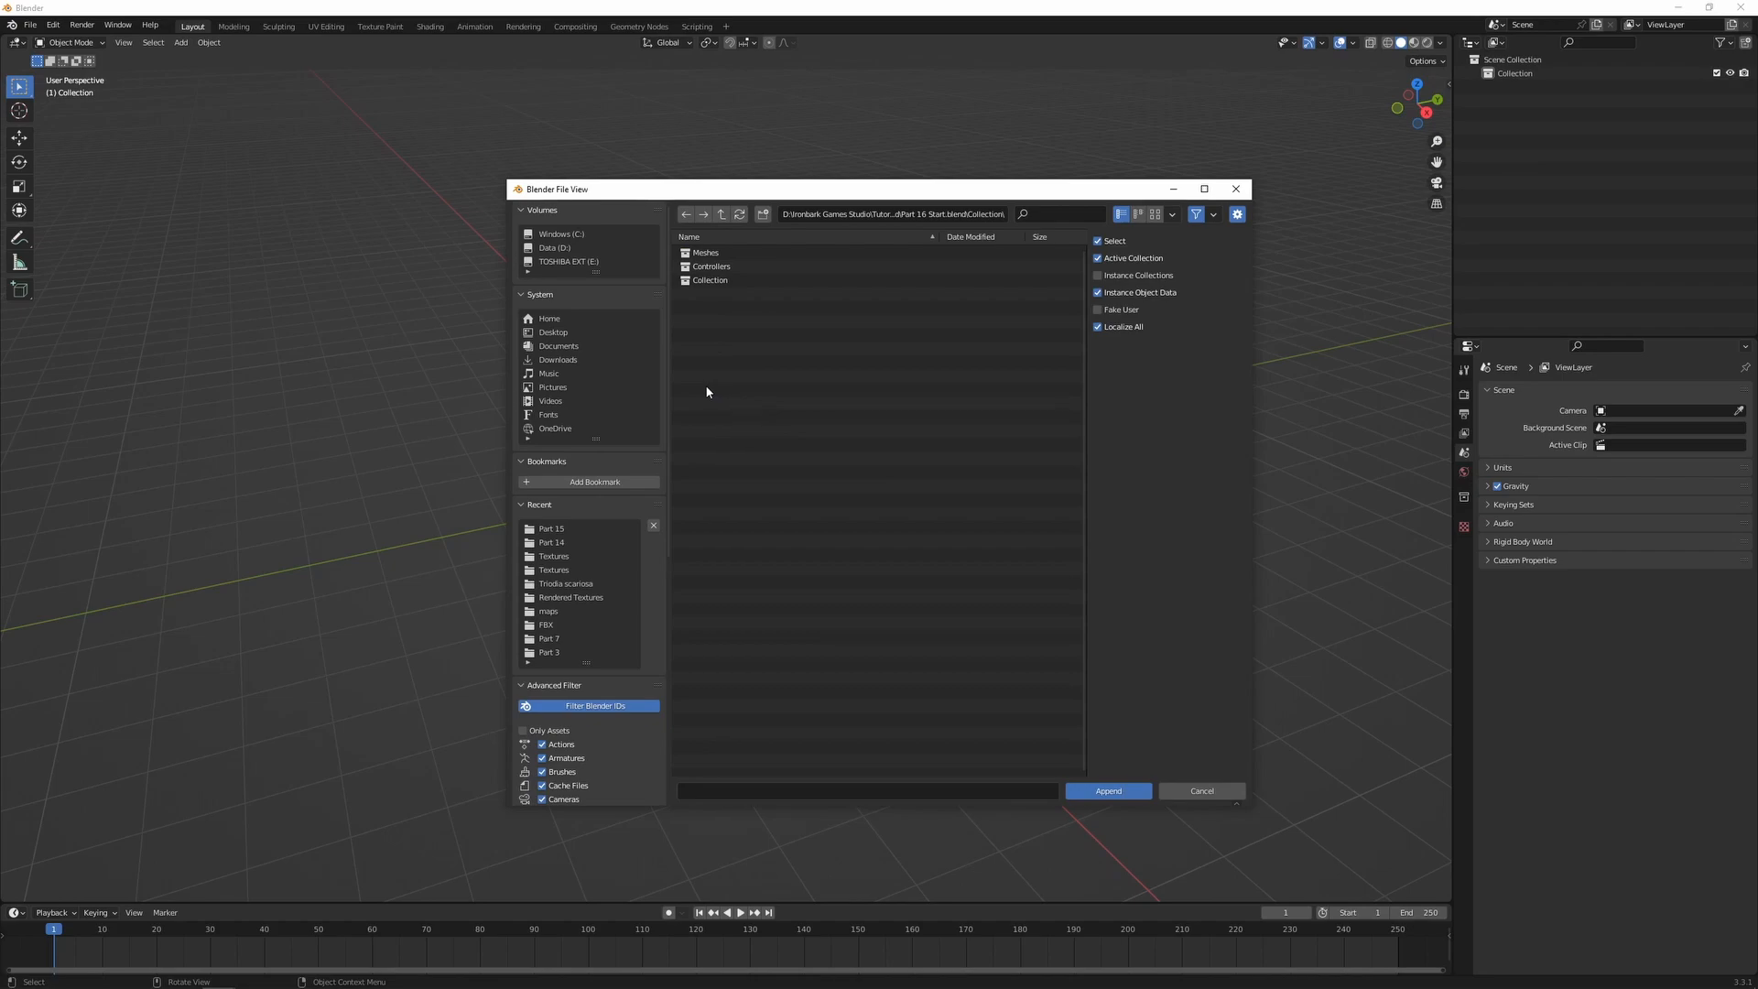
pyautogui.click(749, 255)
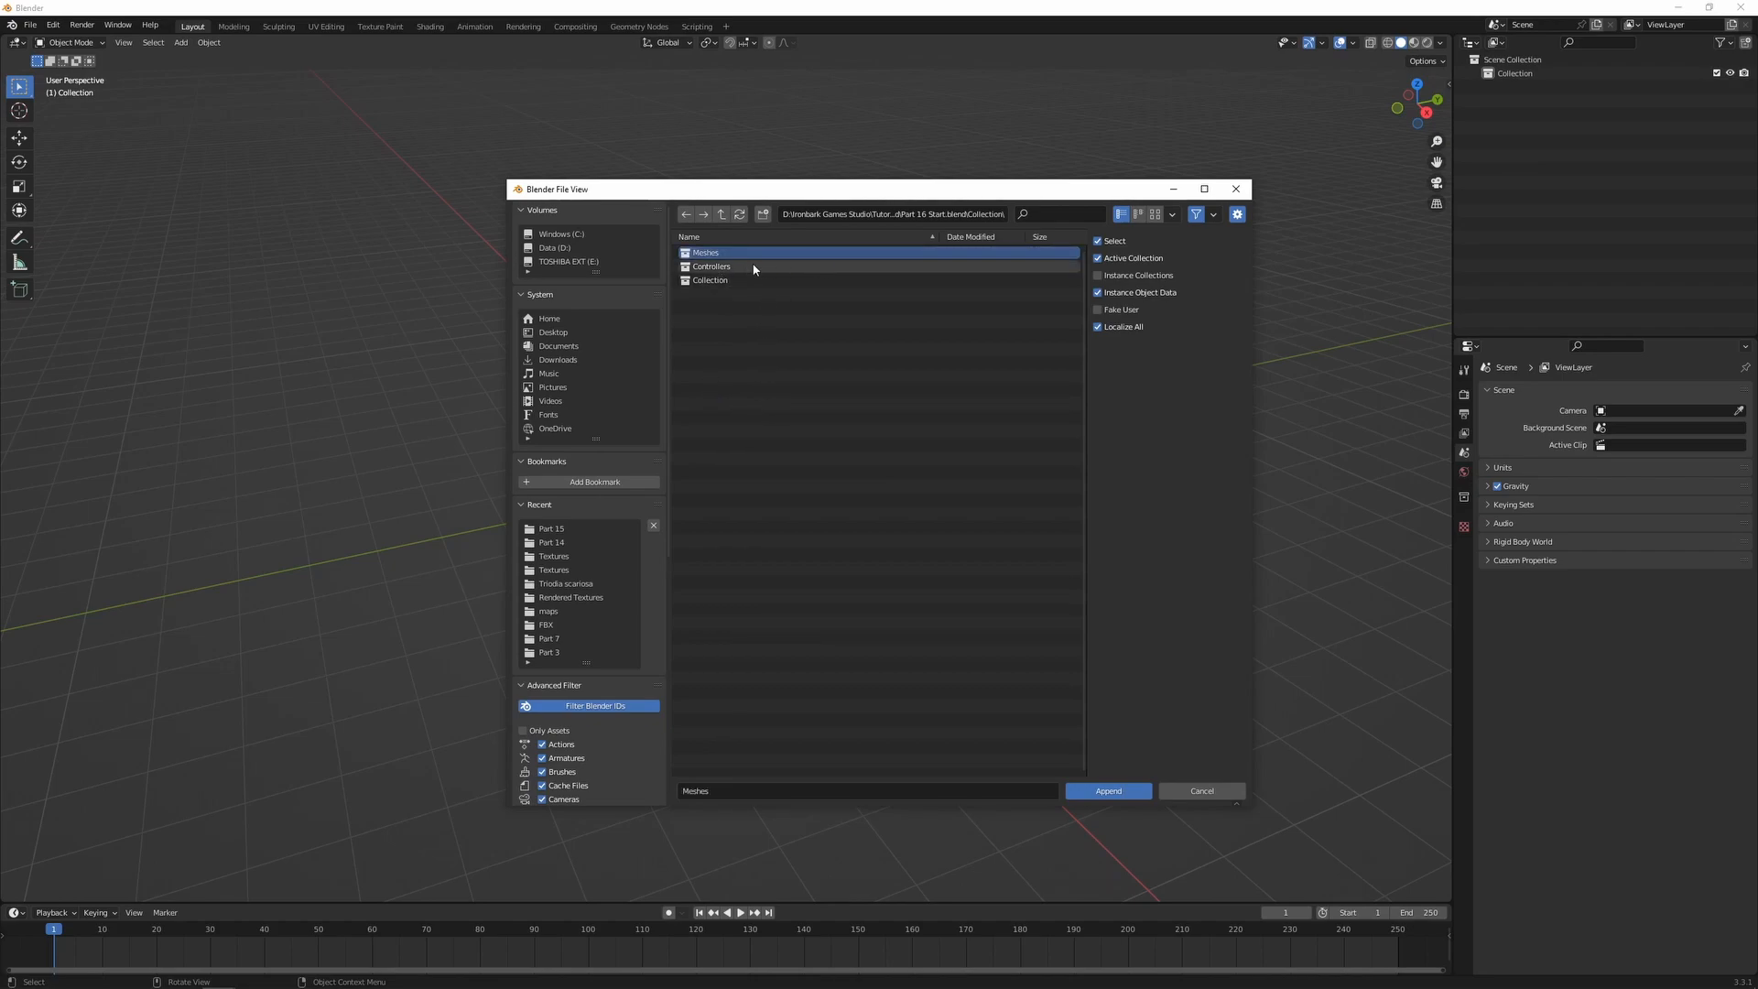
pyautogui.keyDown('shift'); pyautogui.click(753, 268); pyautogui.keyUp('shift')
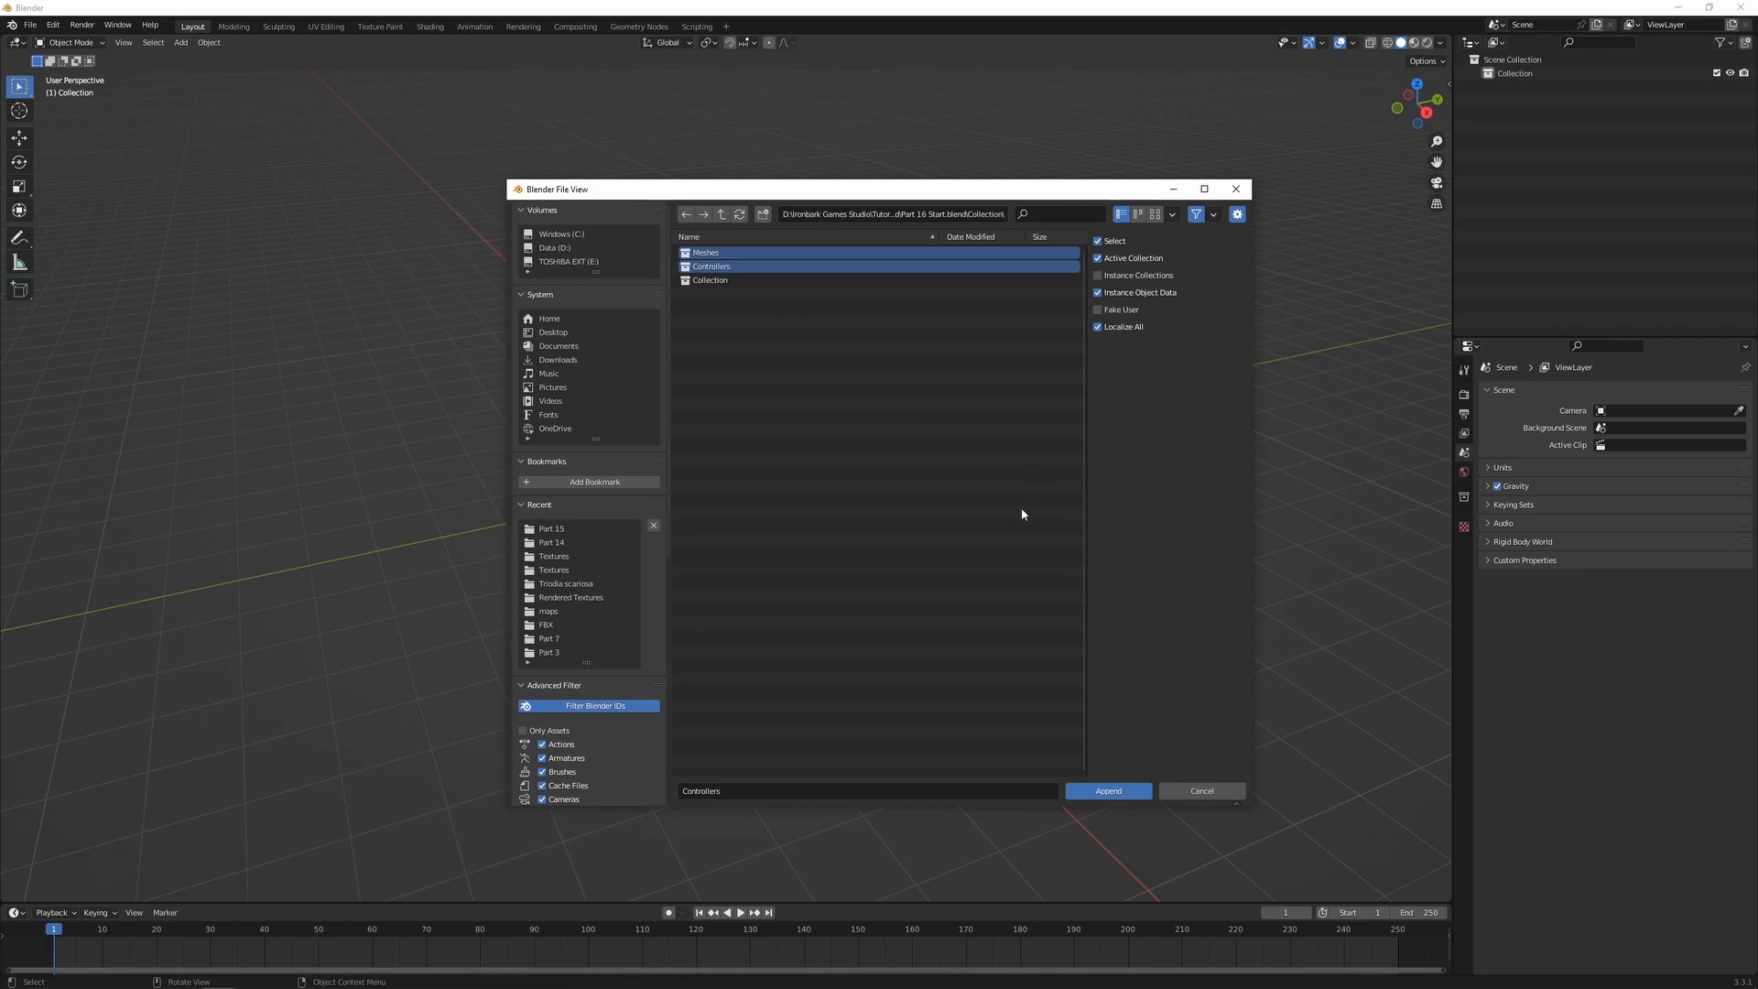
pyautogui.click(1125, 791)
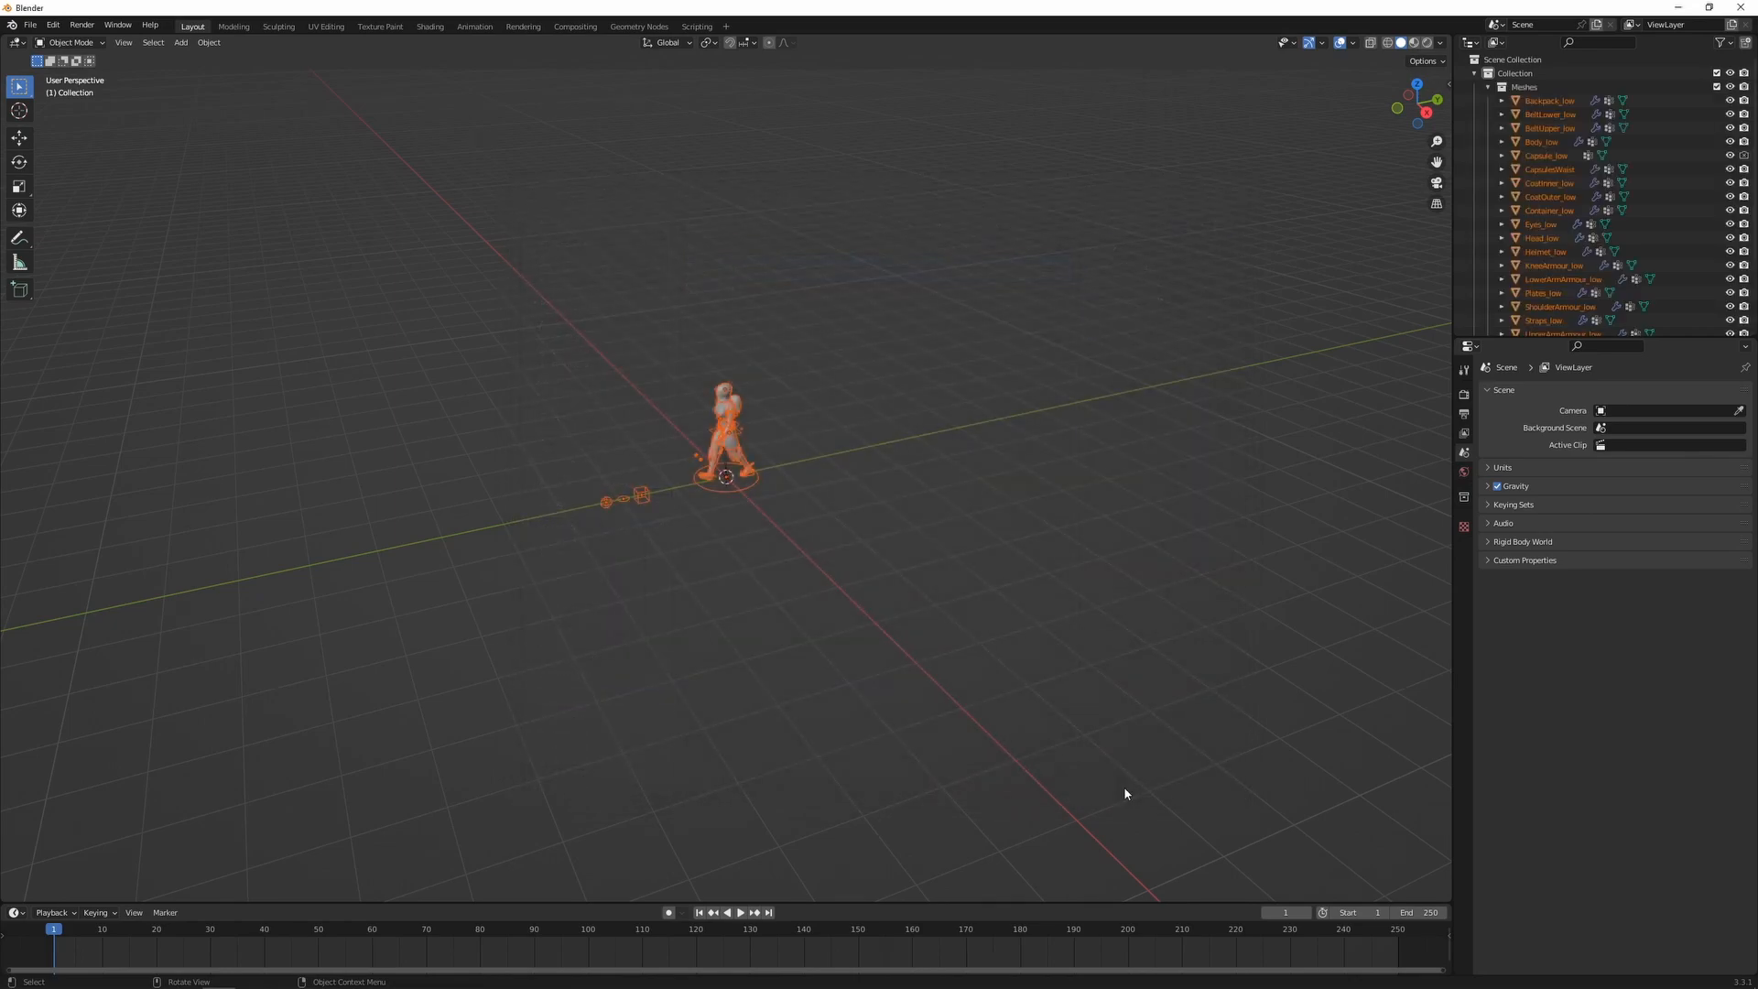
# - Exclude the Controllers collection from the view layer
pyautogui.scroll(8, 745, 524)
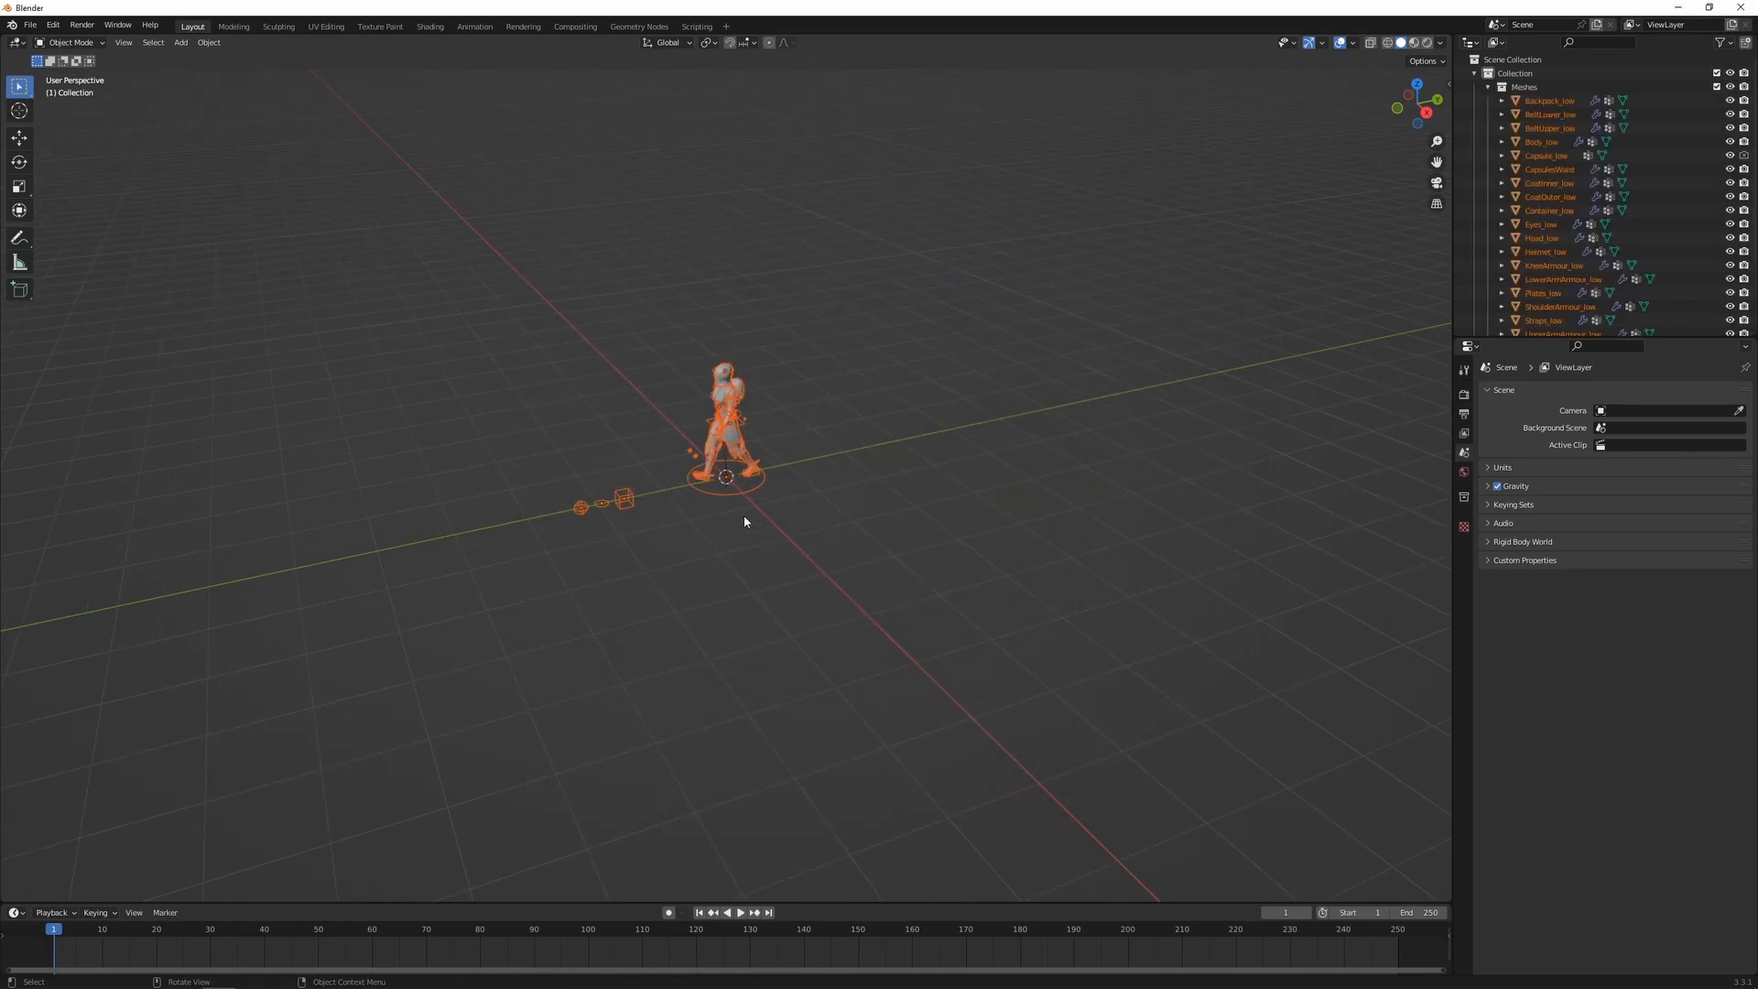
pyautogui.moveTo(690, 514); pyautogui.dragTo(846, 544, button='middle')
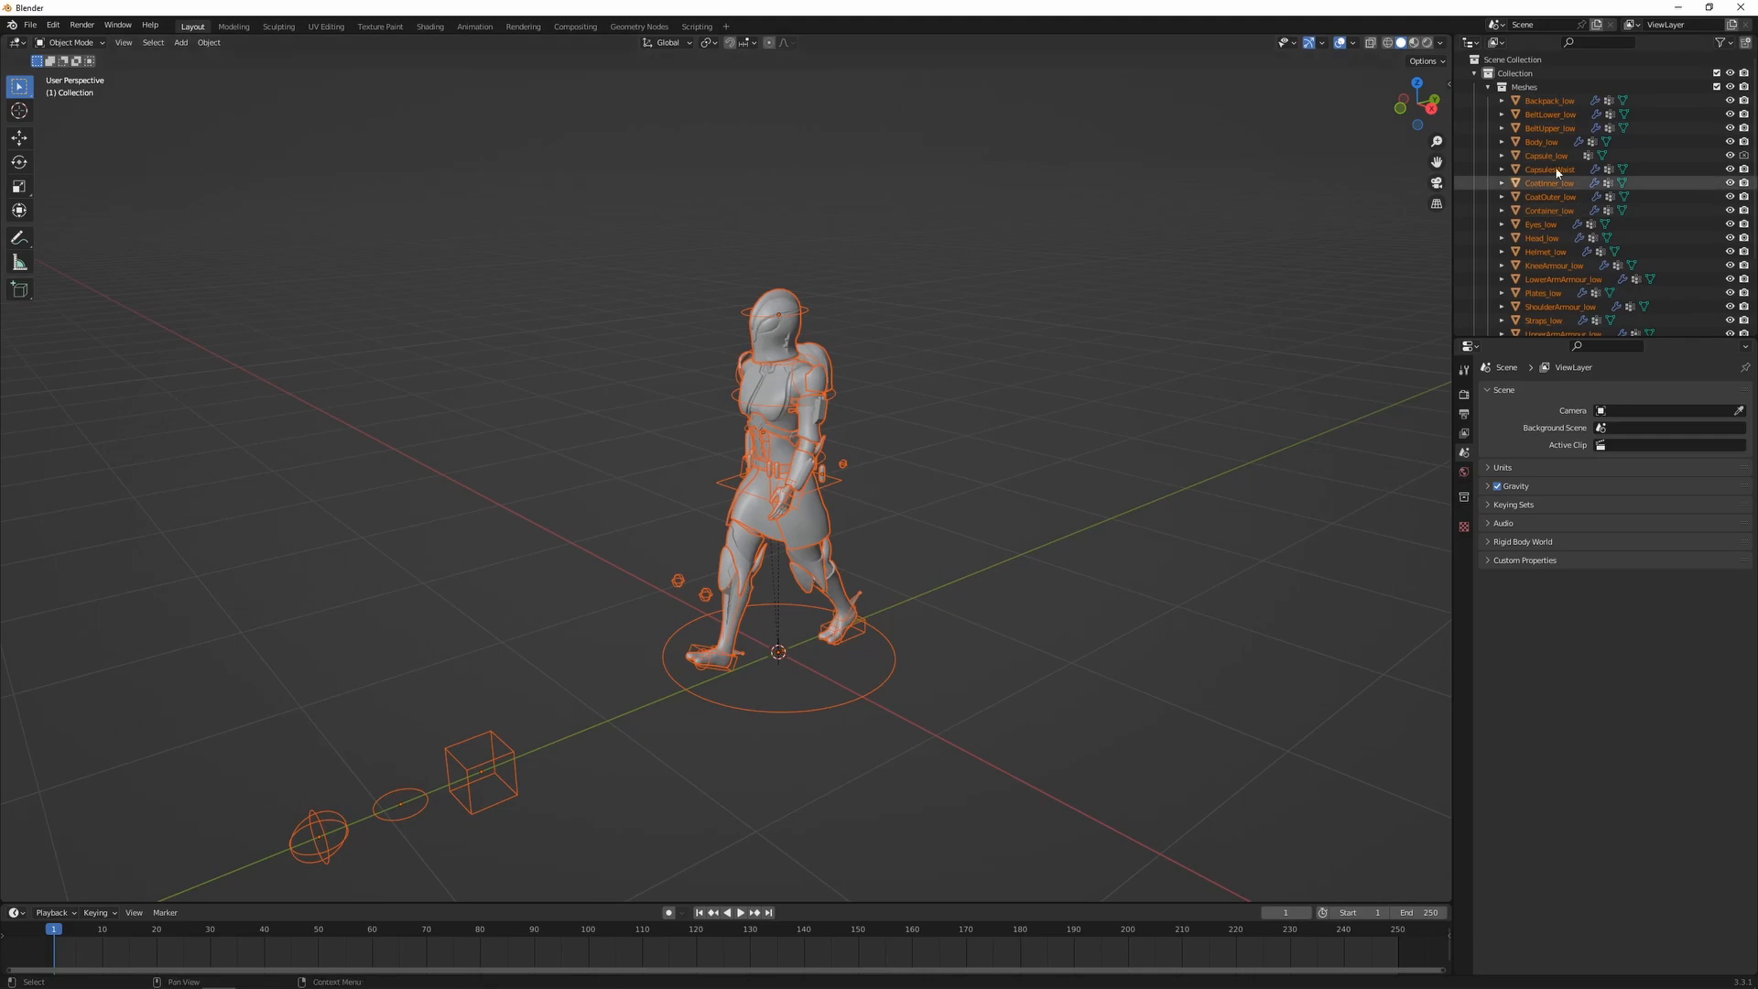
pyautogui.scroll(-5, 1552, 169)
pyautogui.click(1523, 268)
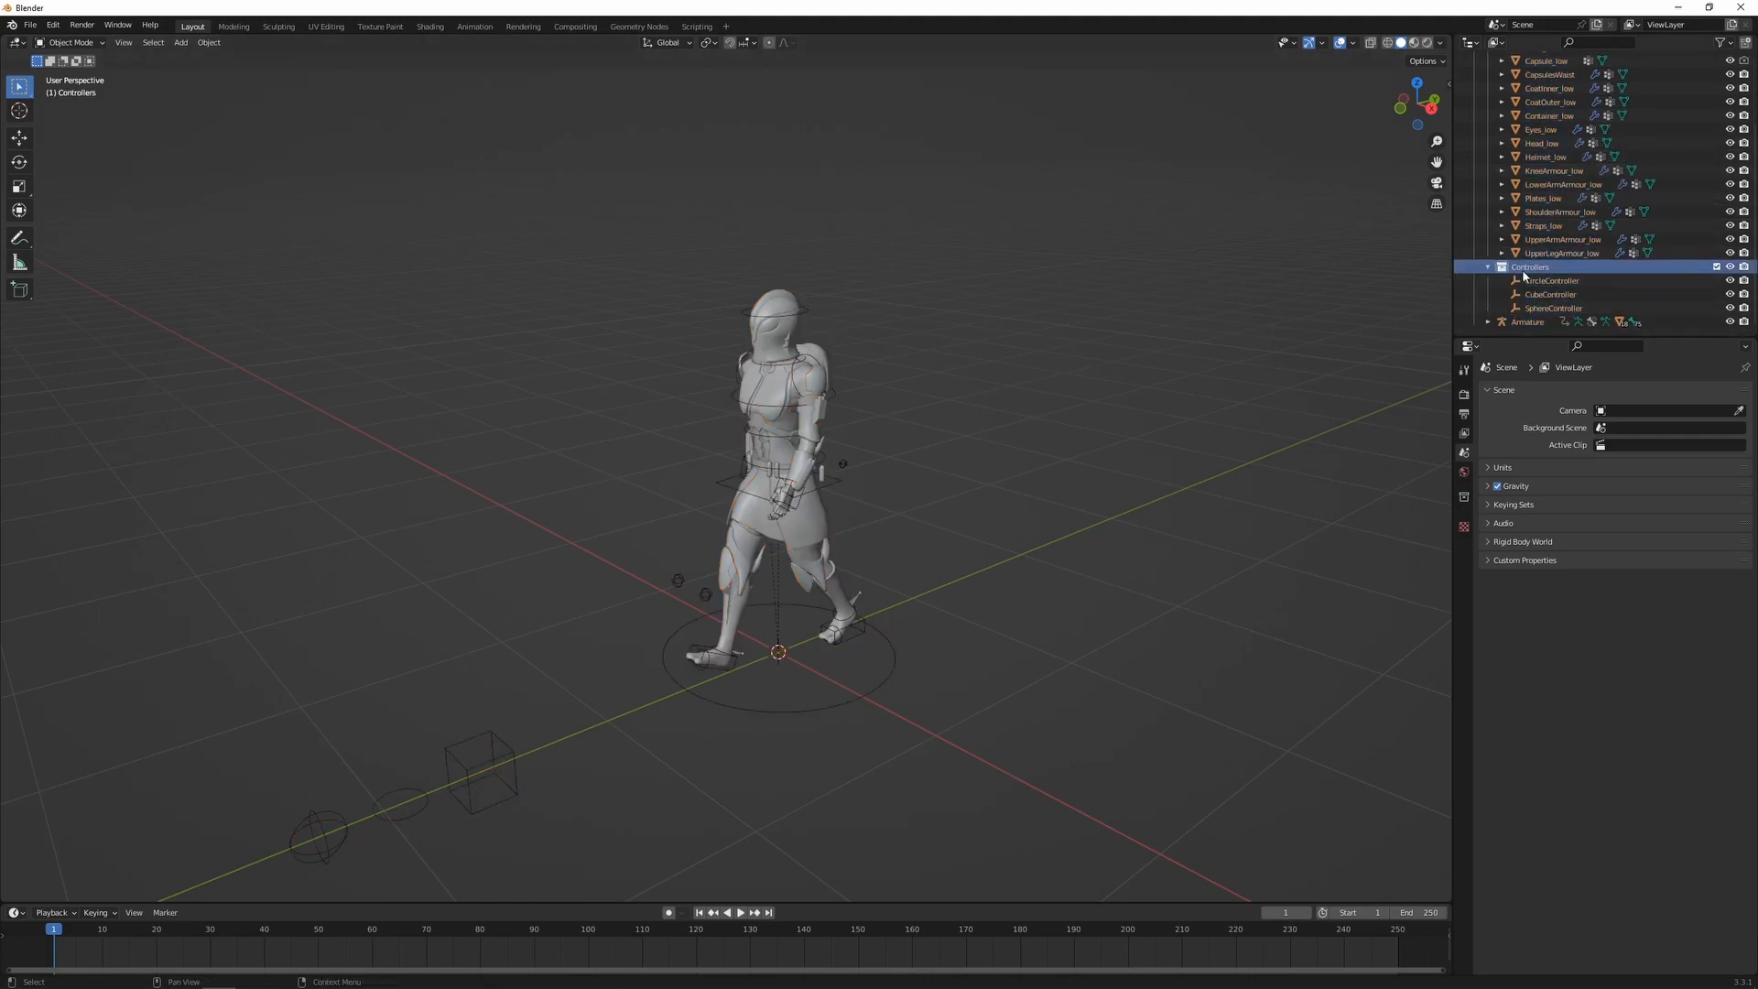
pyautogui.click(1716, 266)
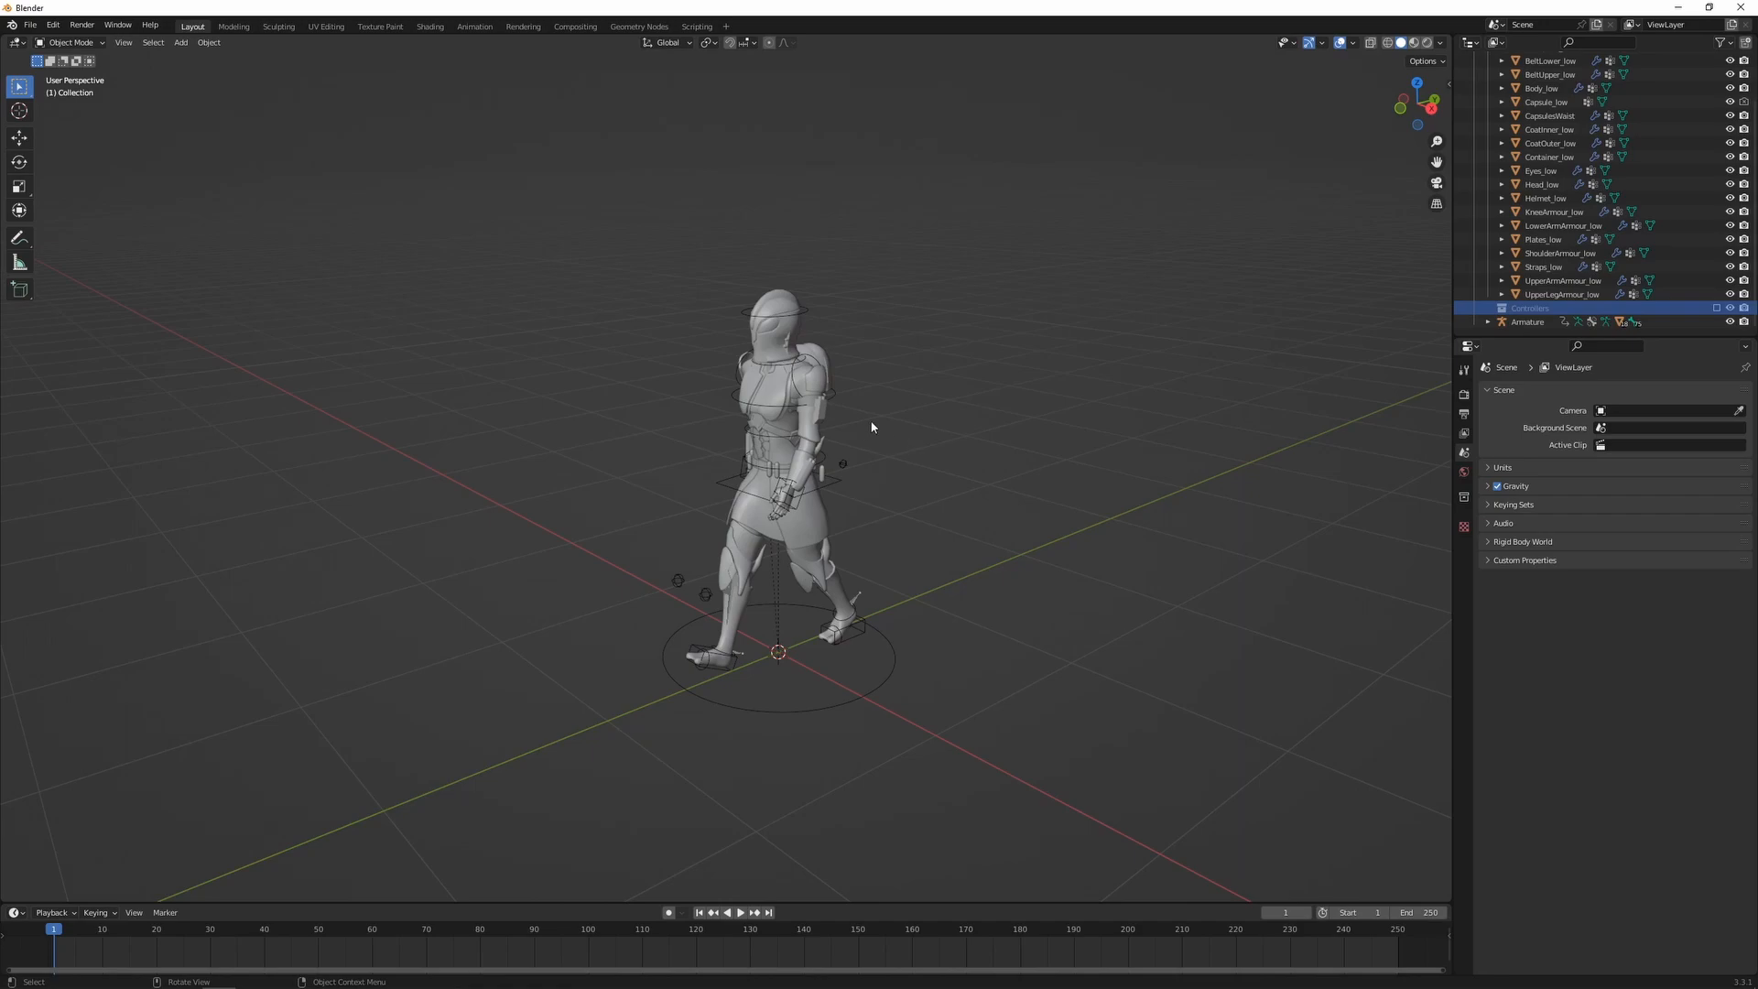
# - Append the SMG object from SMG.blend and select it at the character's feet
pyautogui.click(30, 25)
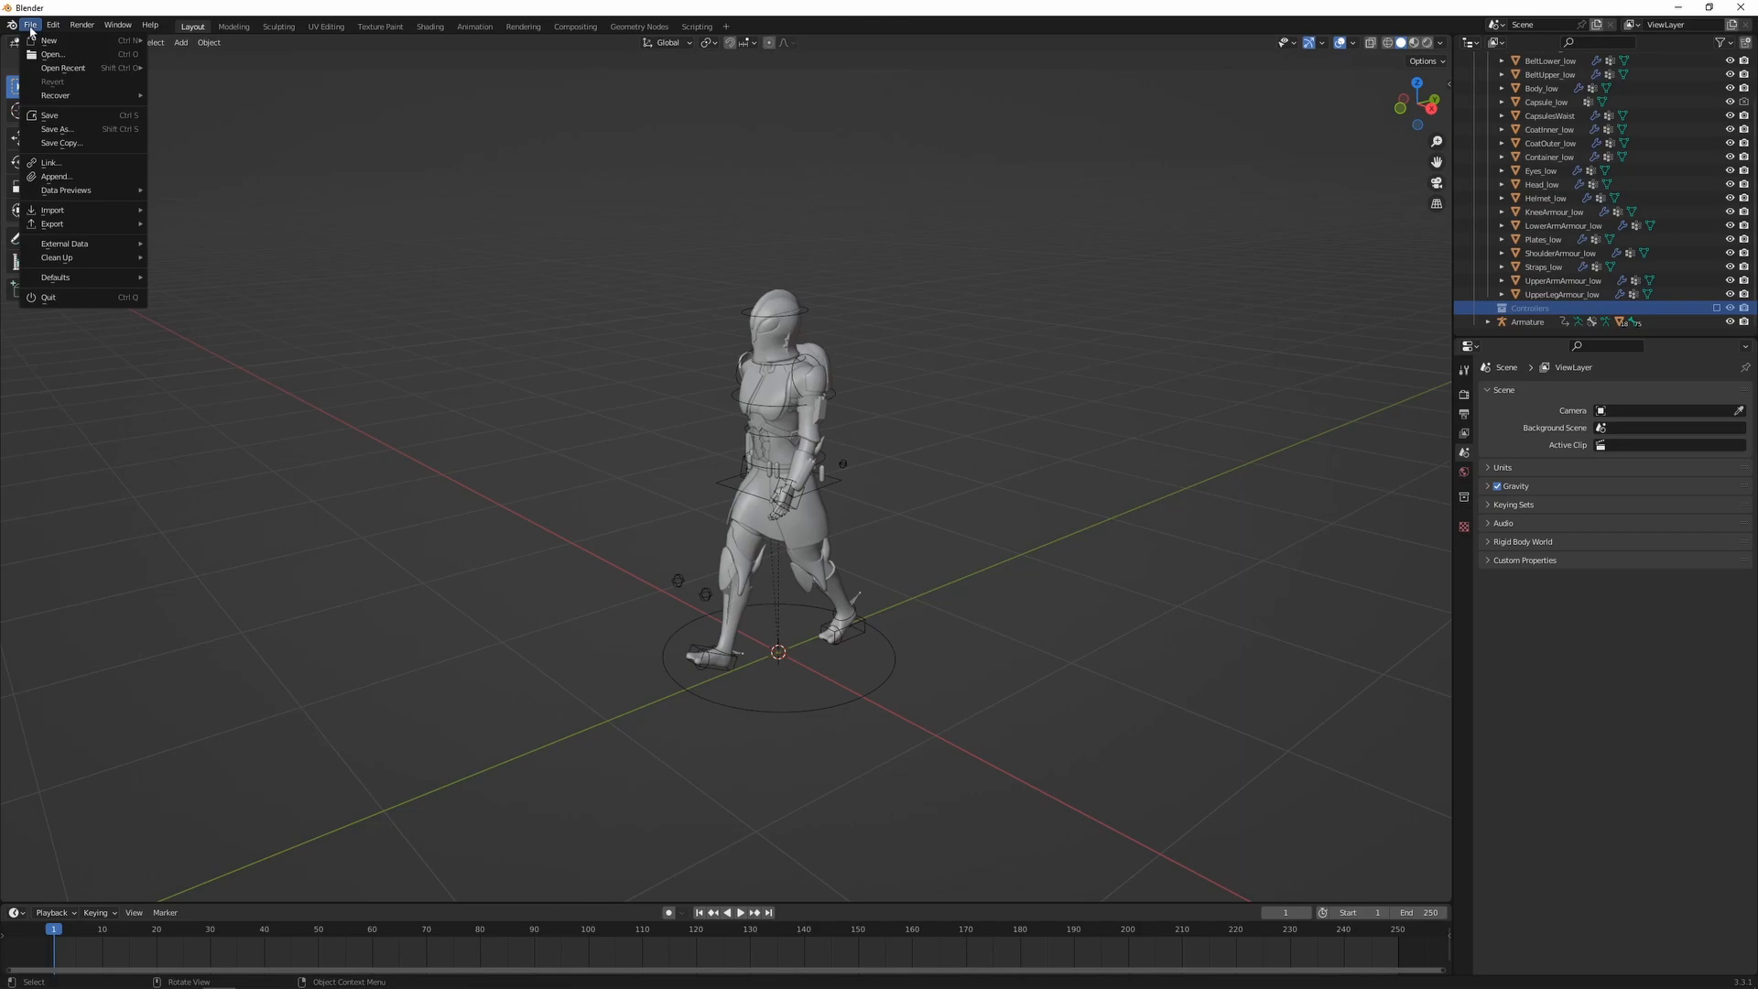
pyautogui.click(55, 177)
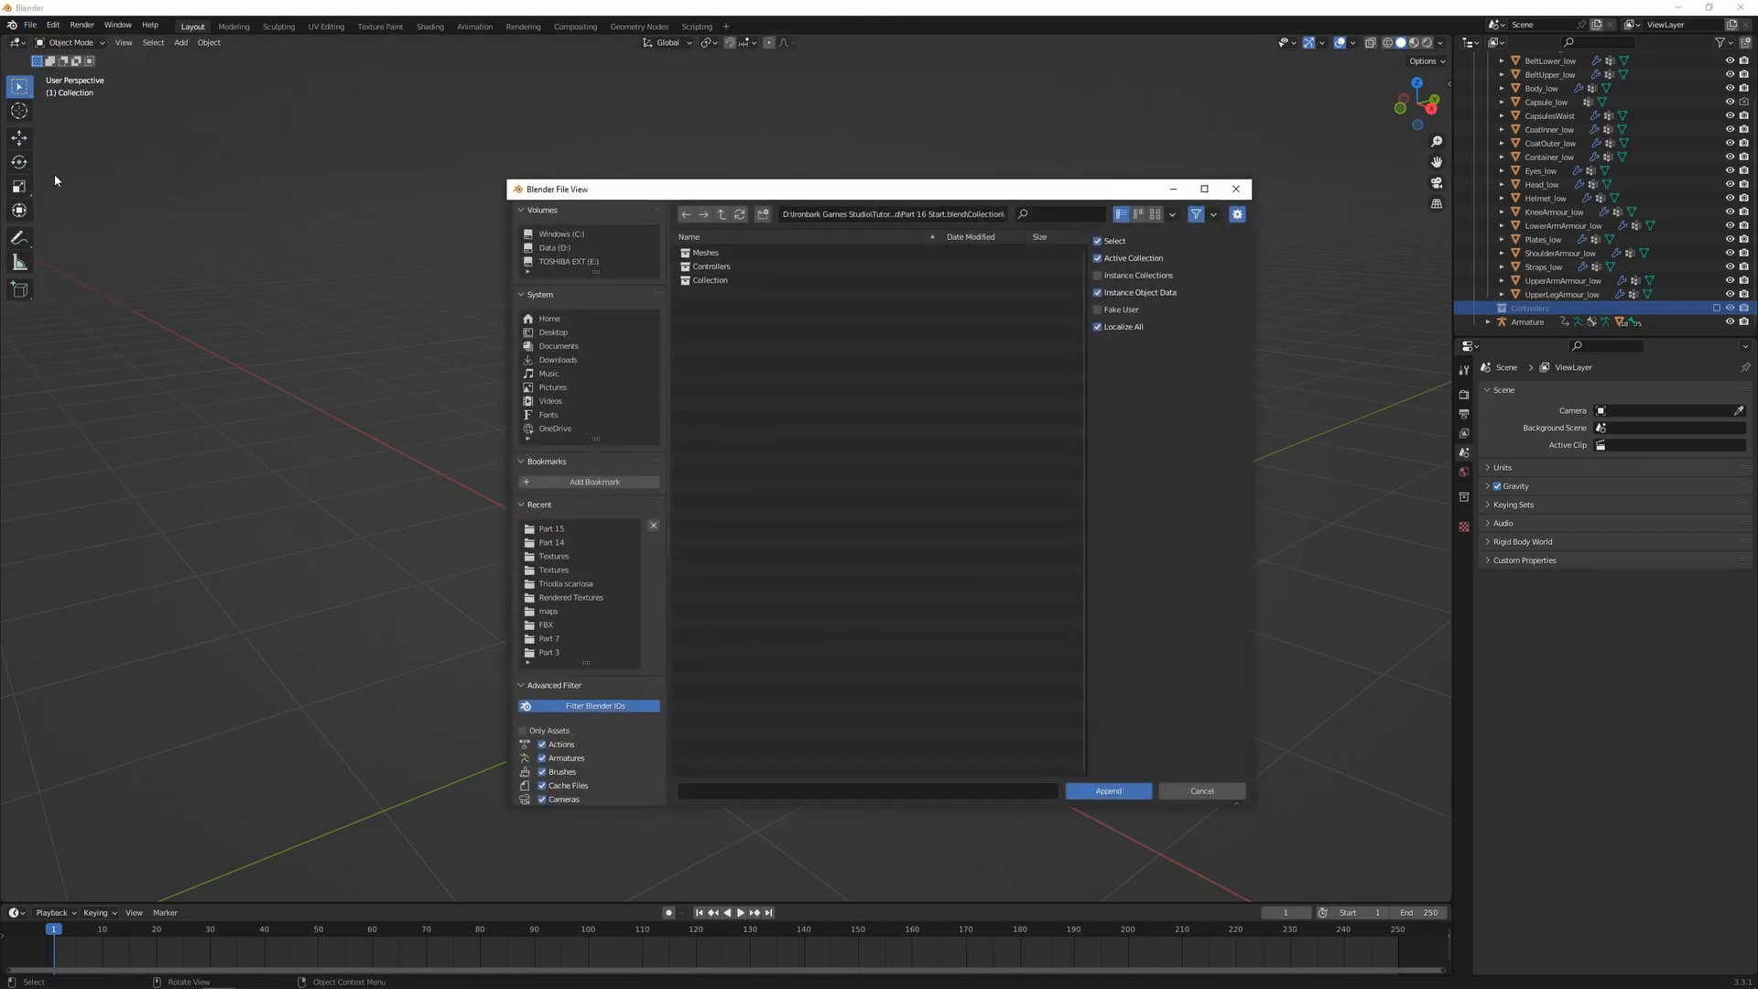
pyautogui.click(725, 222)
pyautogui.click(724, 223)
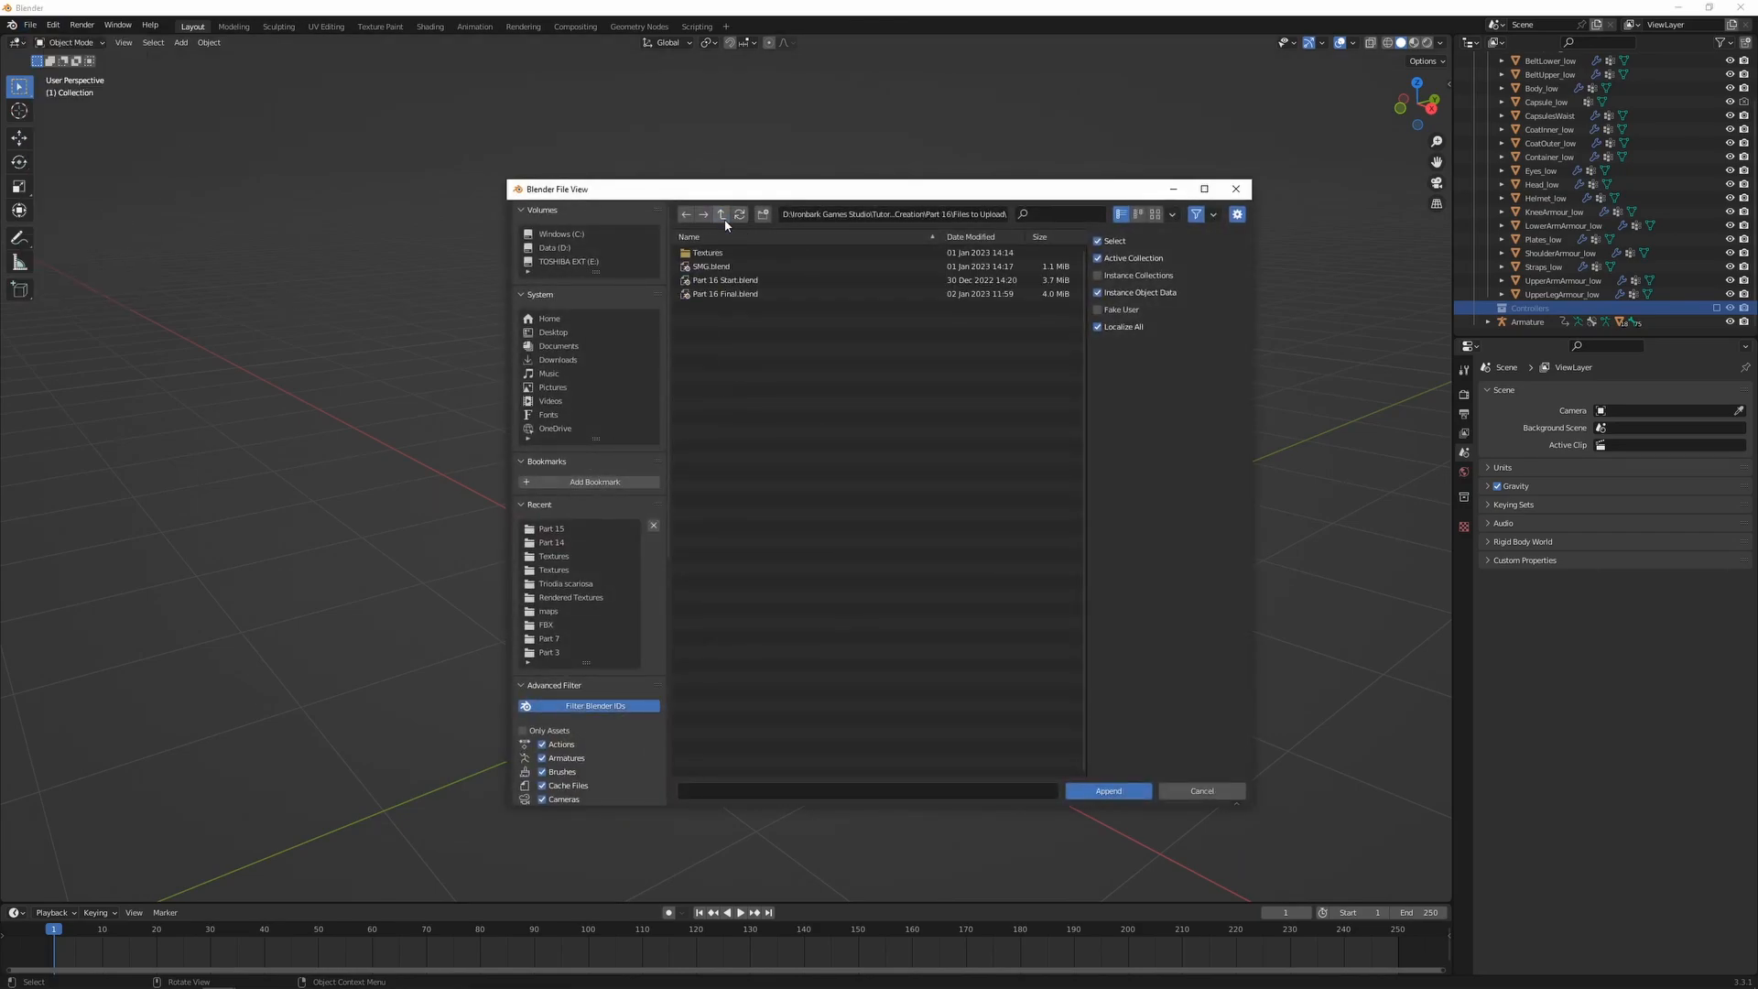
pyautogui.click(728, 268)
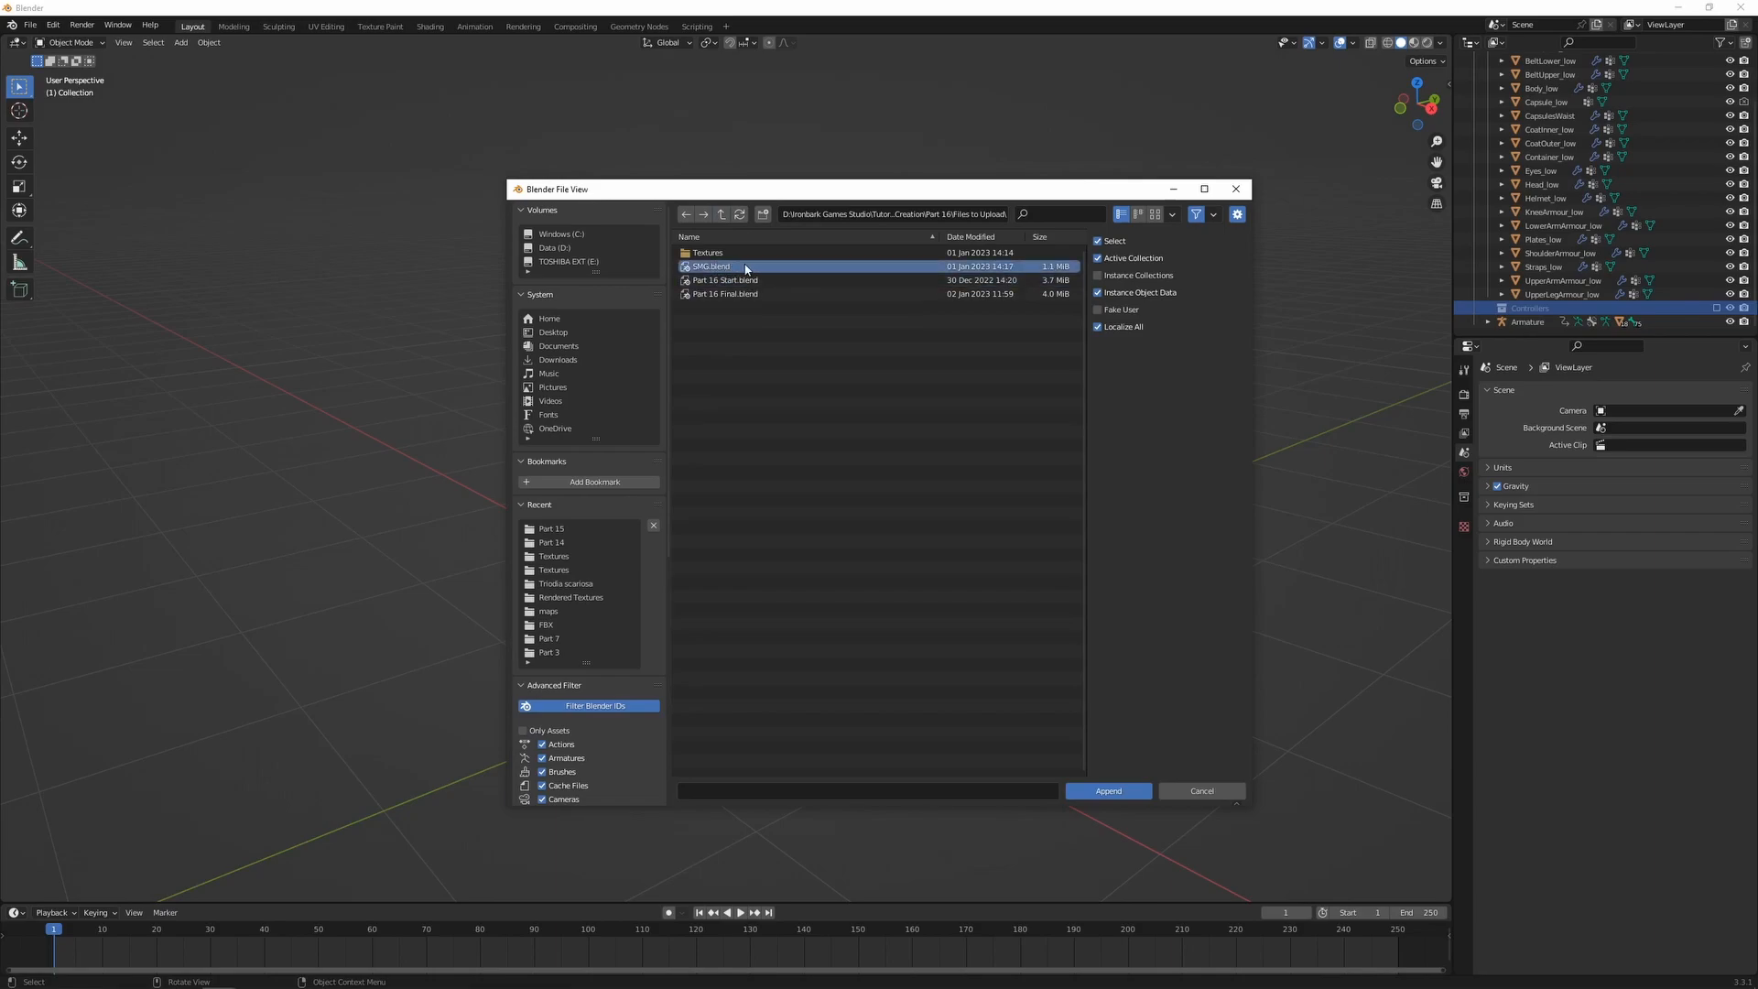
pyautogui.doubleClick(746, 268)
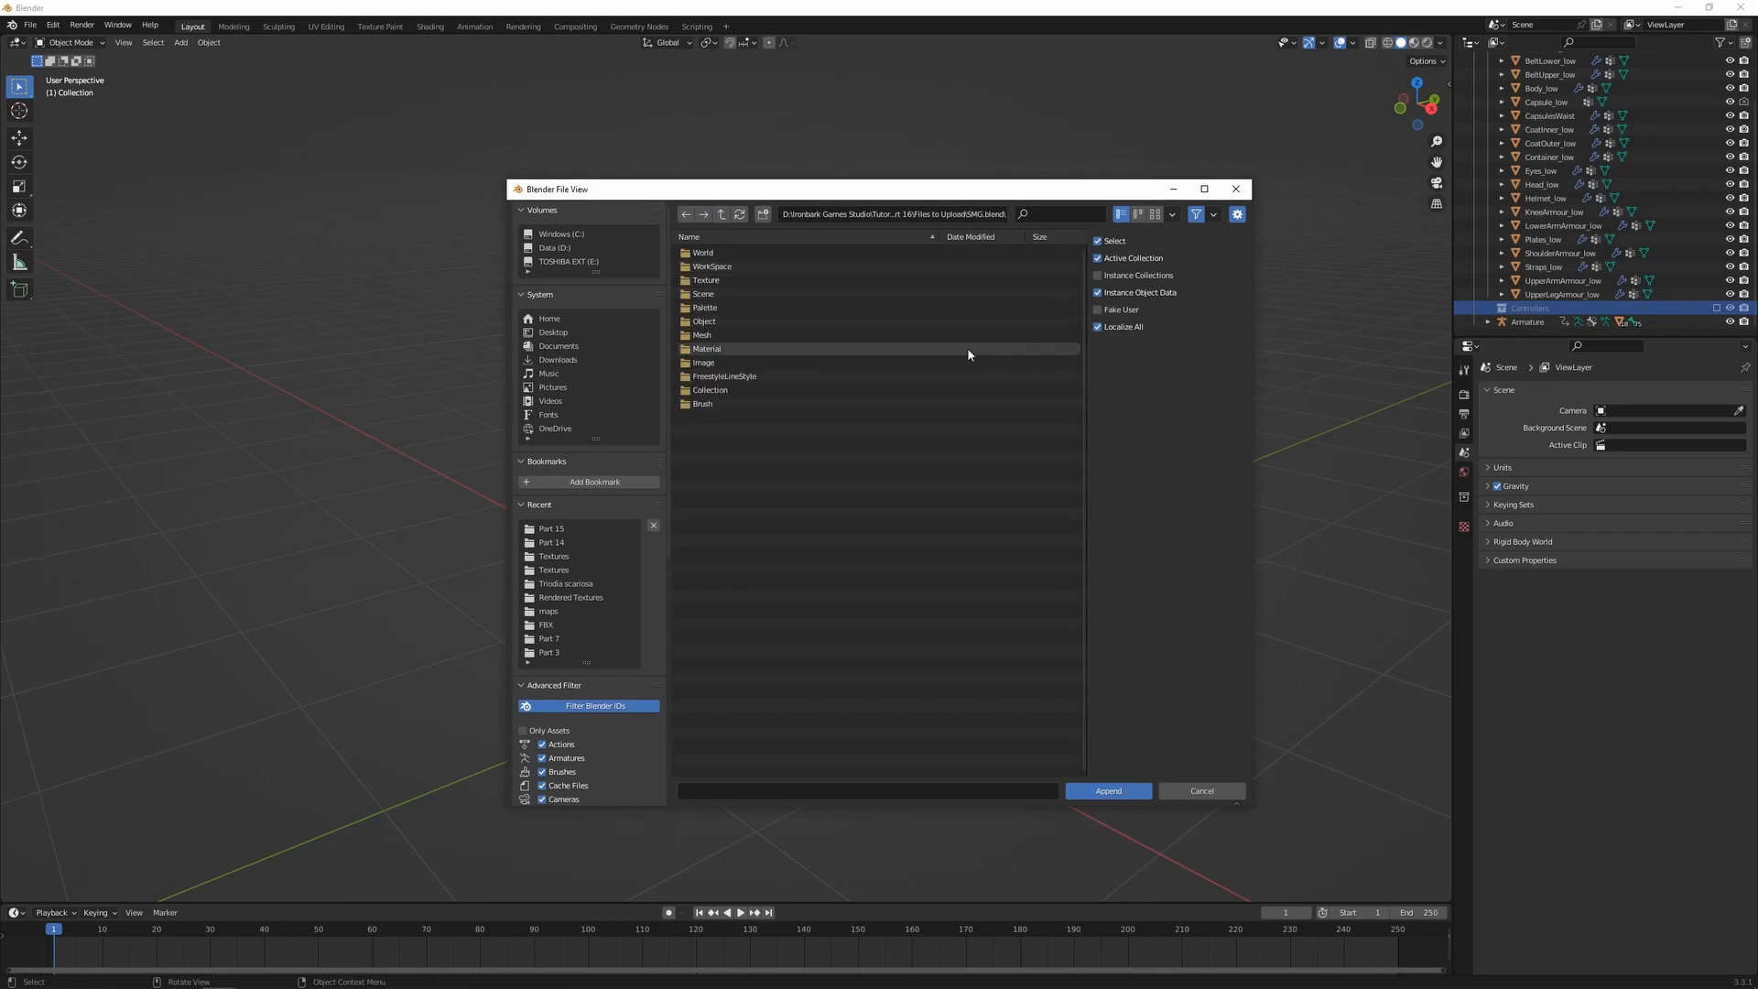
pyautogui.doubleClick(779, 322)
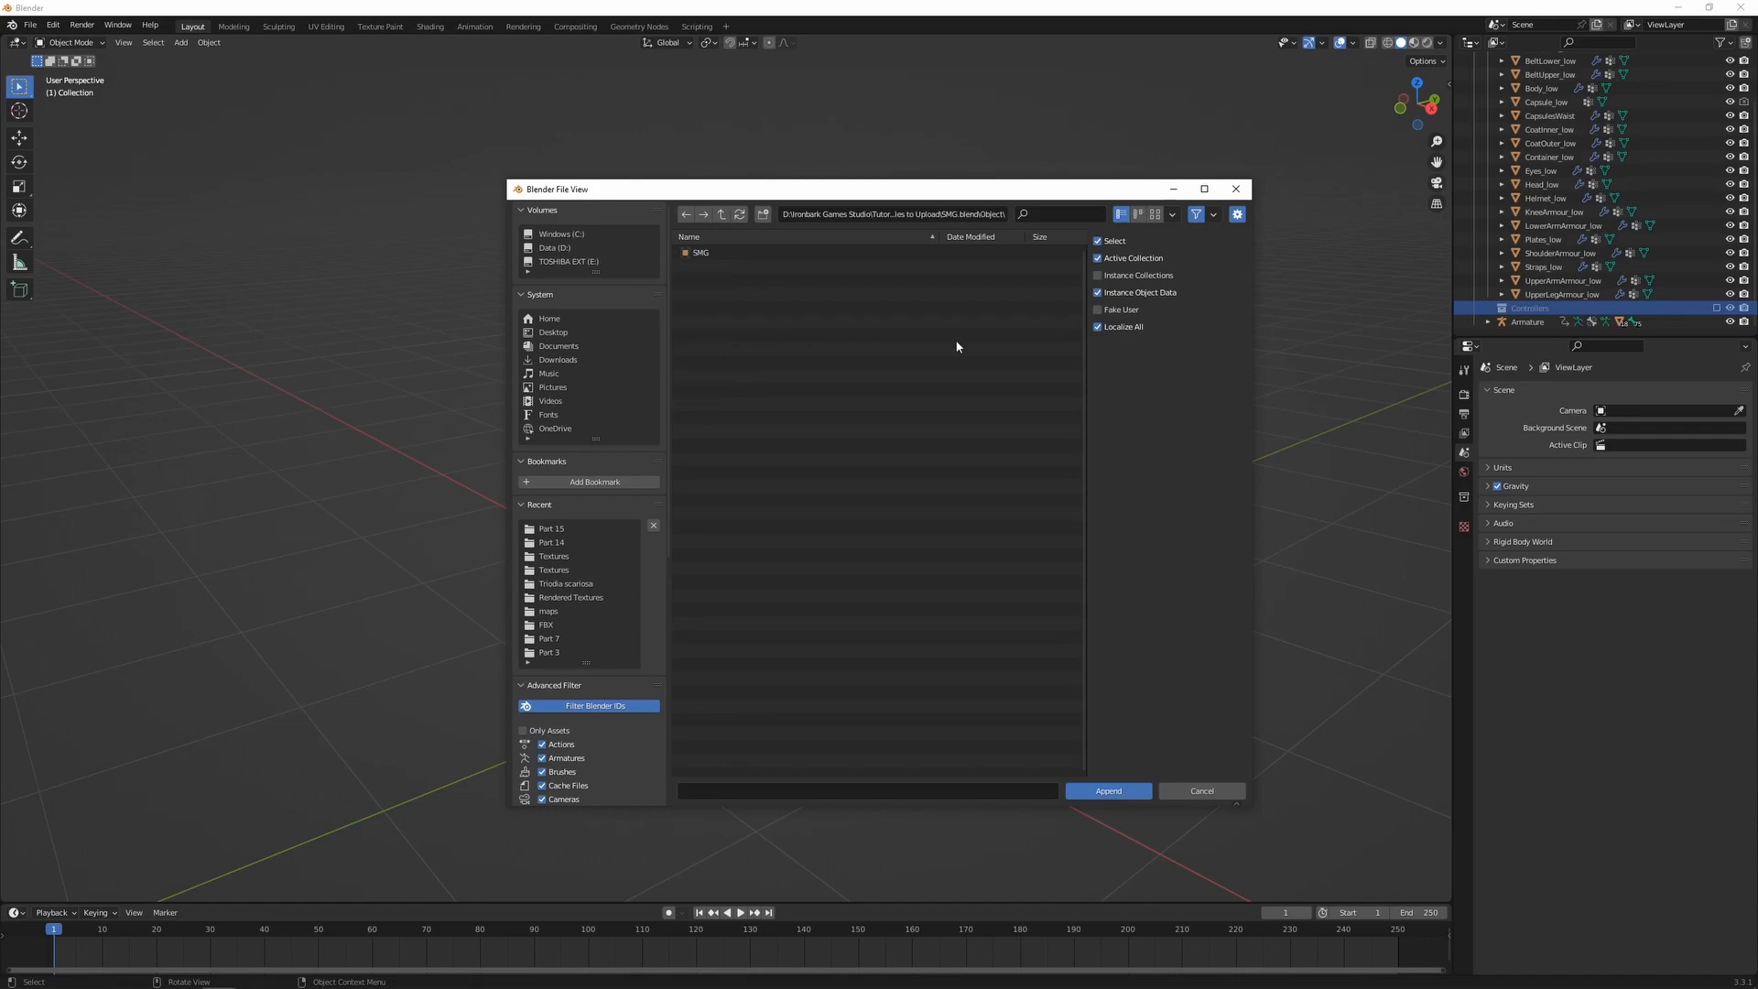
pyautogui.click(716, 258)
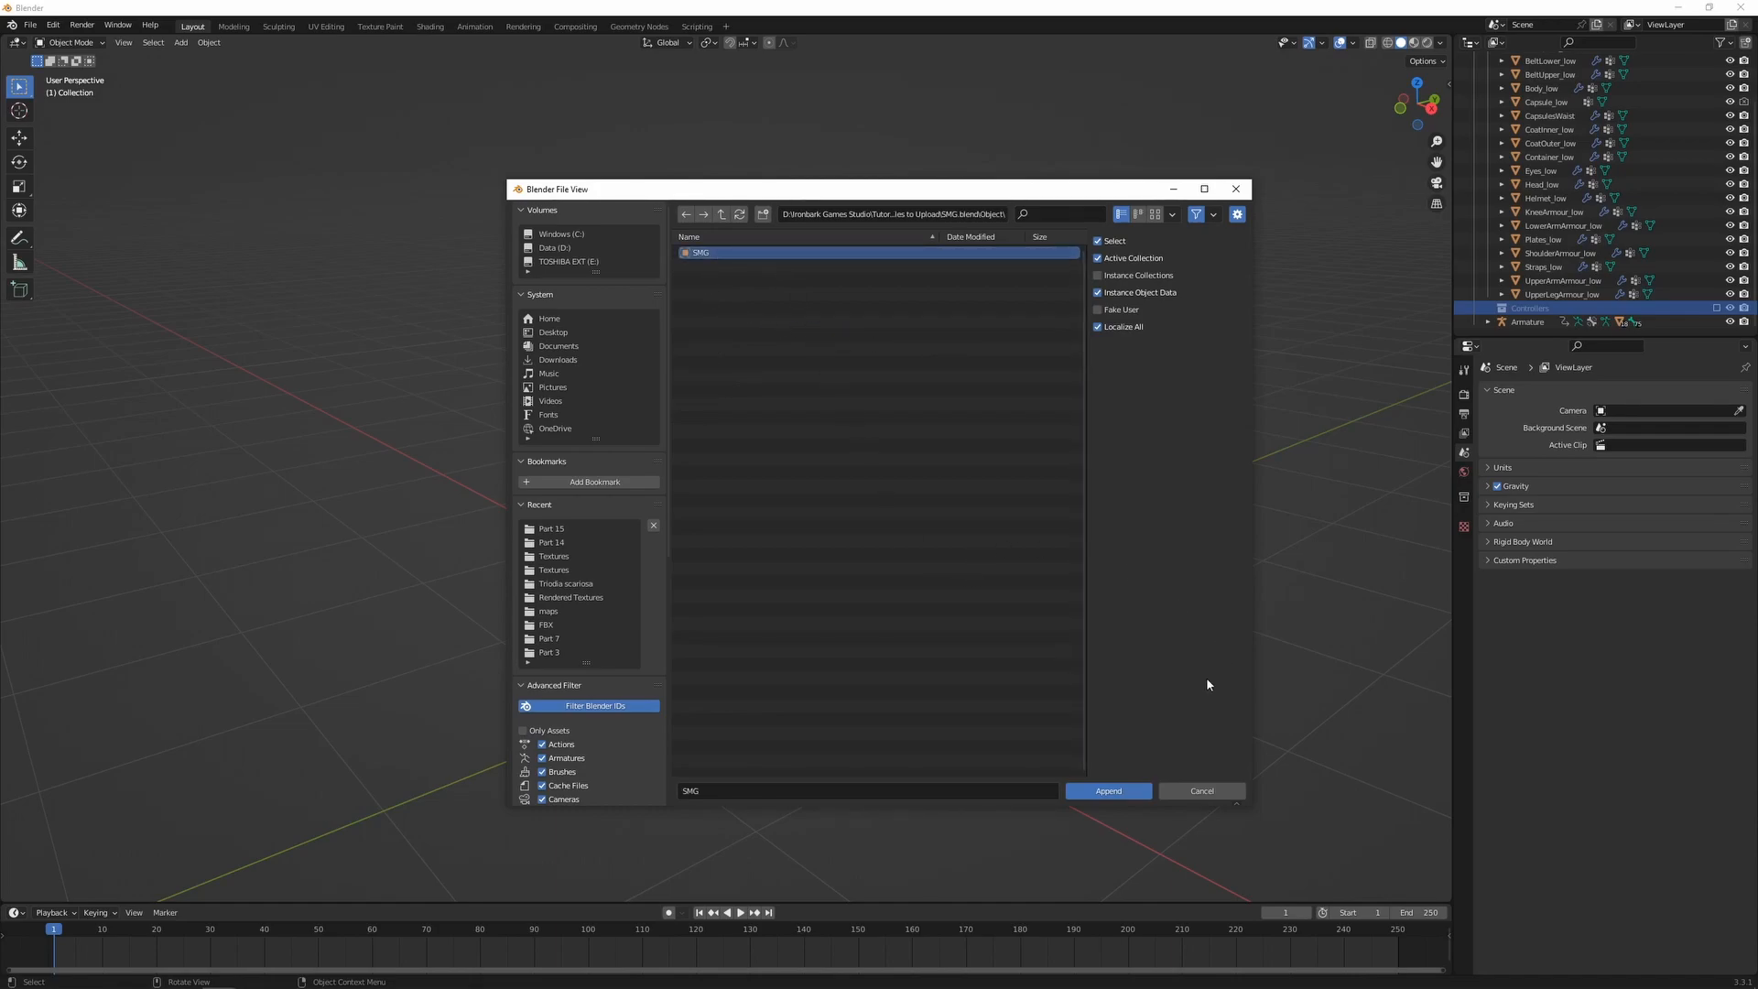
pyautogui.click(1108, 789)
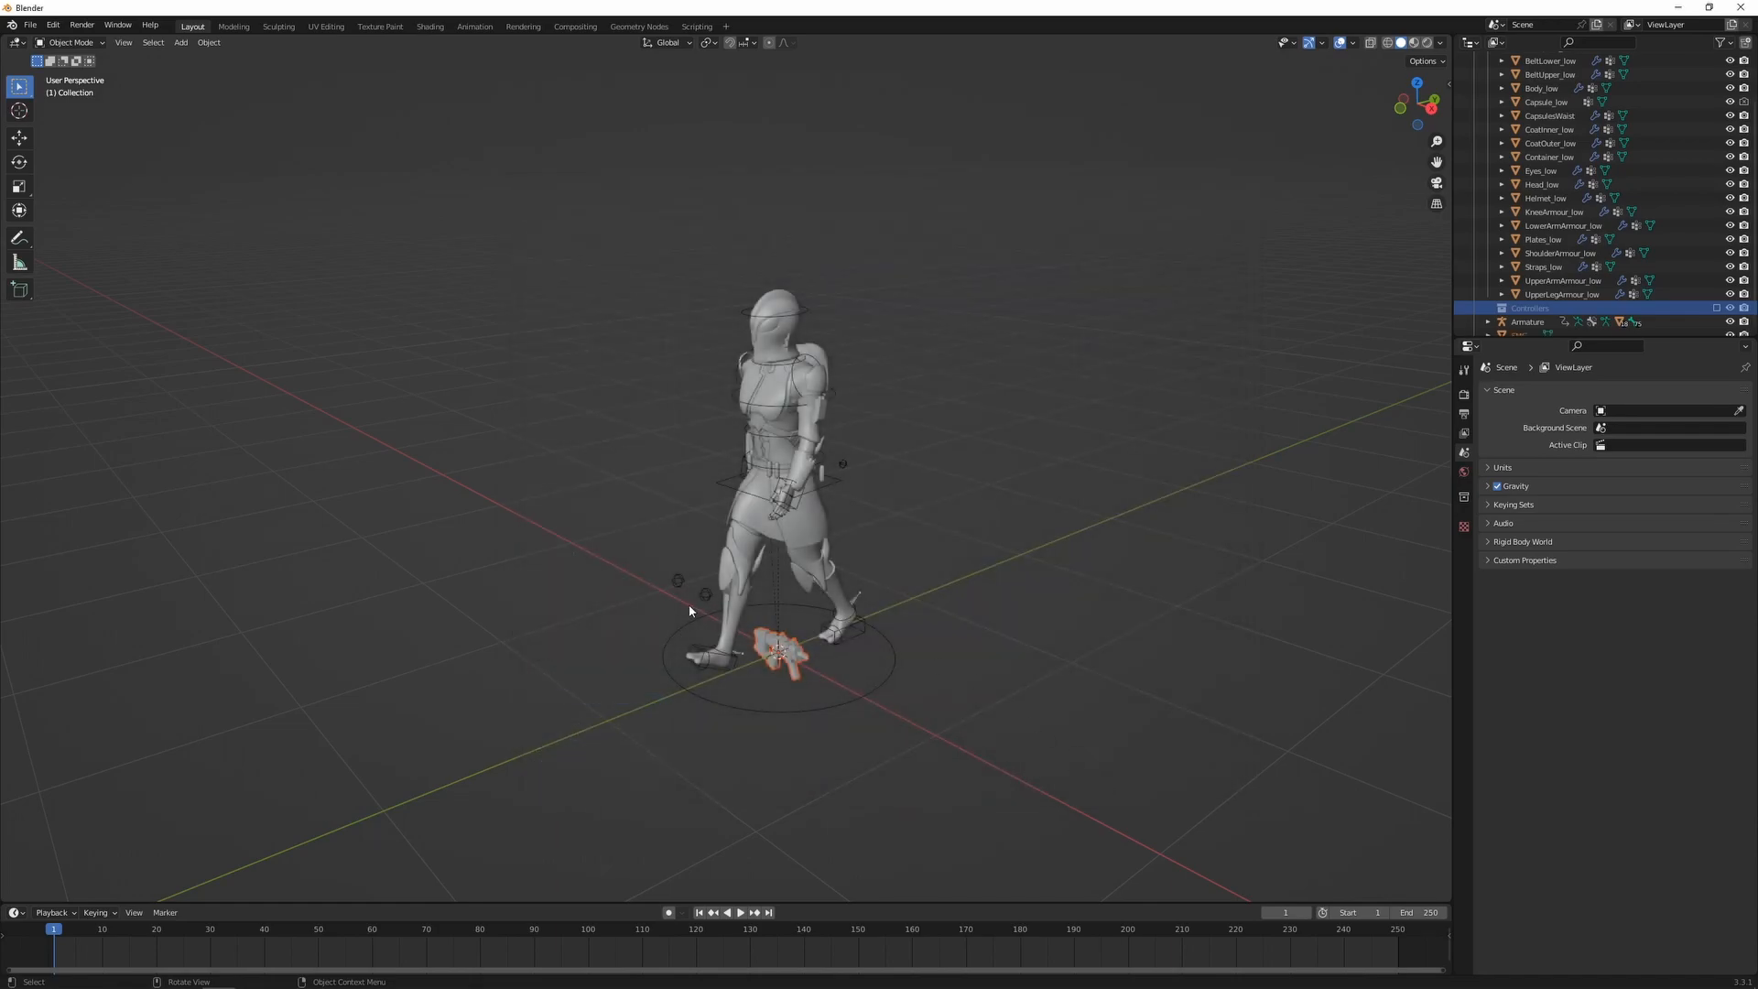
pyautogui.moveTo(738, 651); pyautogui.dragTo(787, 641, button='middle')
pyautogui.scroll(4, 864, 608)
pyautogui.click(893, 700)
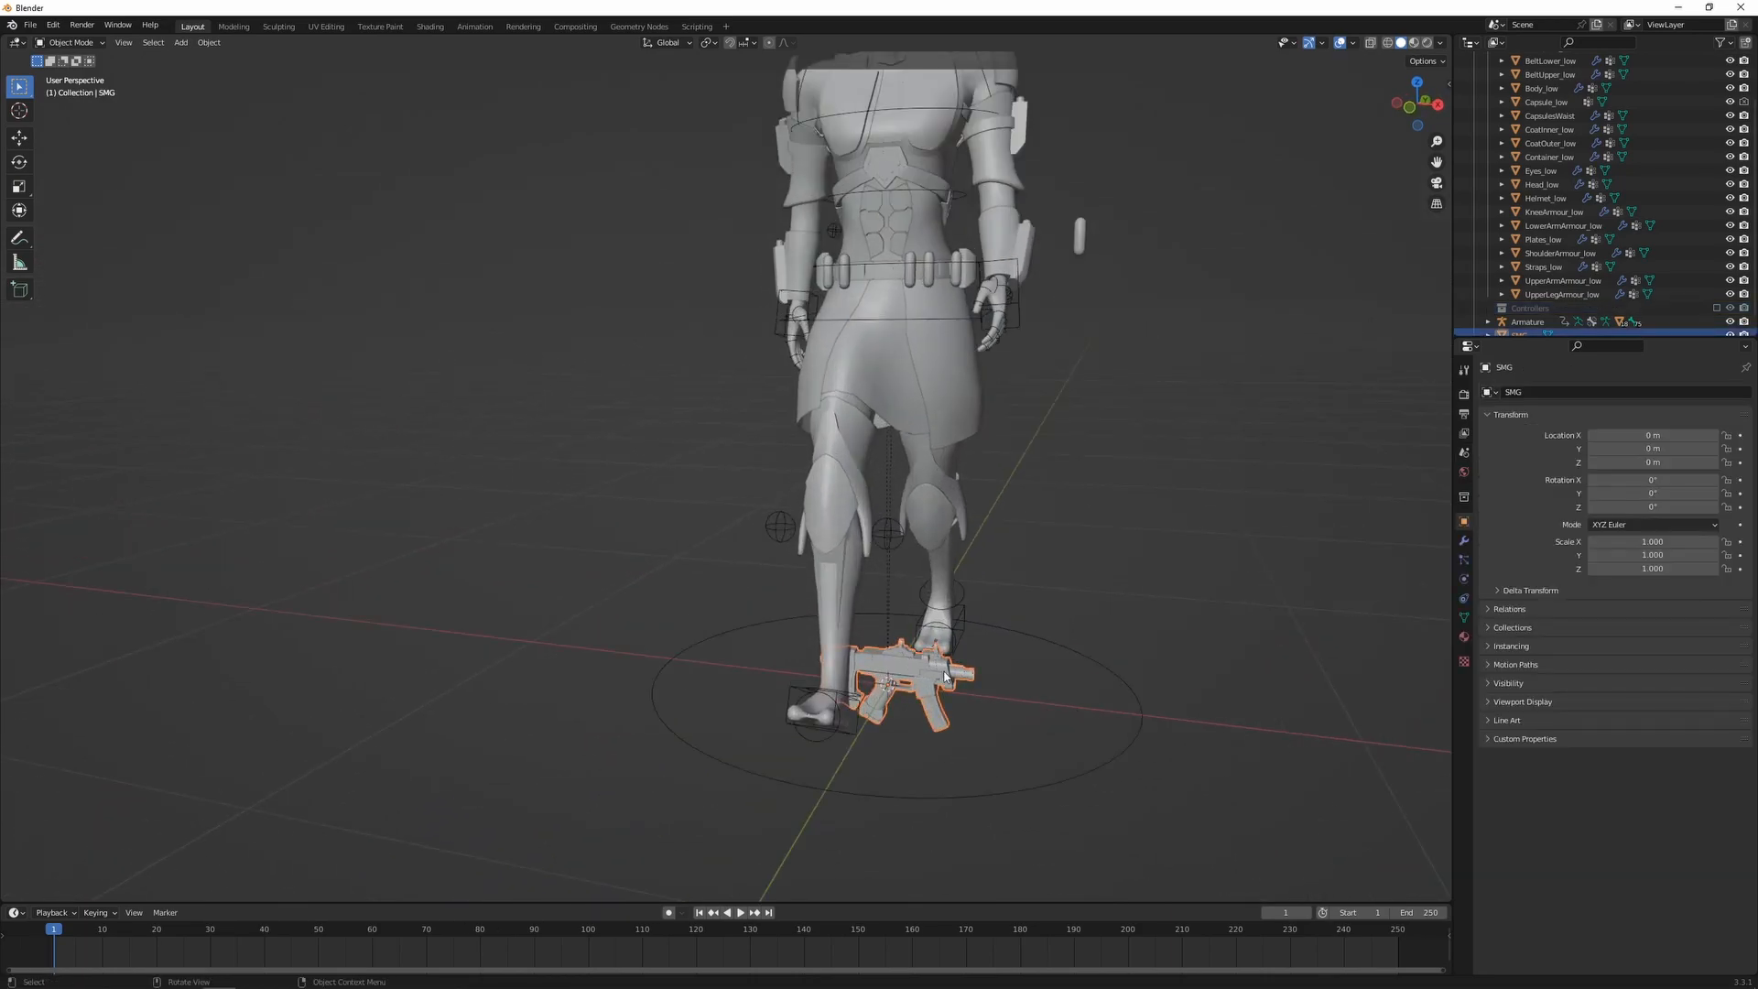
pyautogui.scroll(2, 884, 663)
pyautogui.scroll(-2, 915, 661)
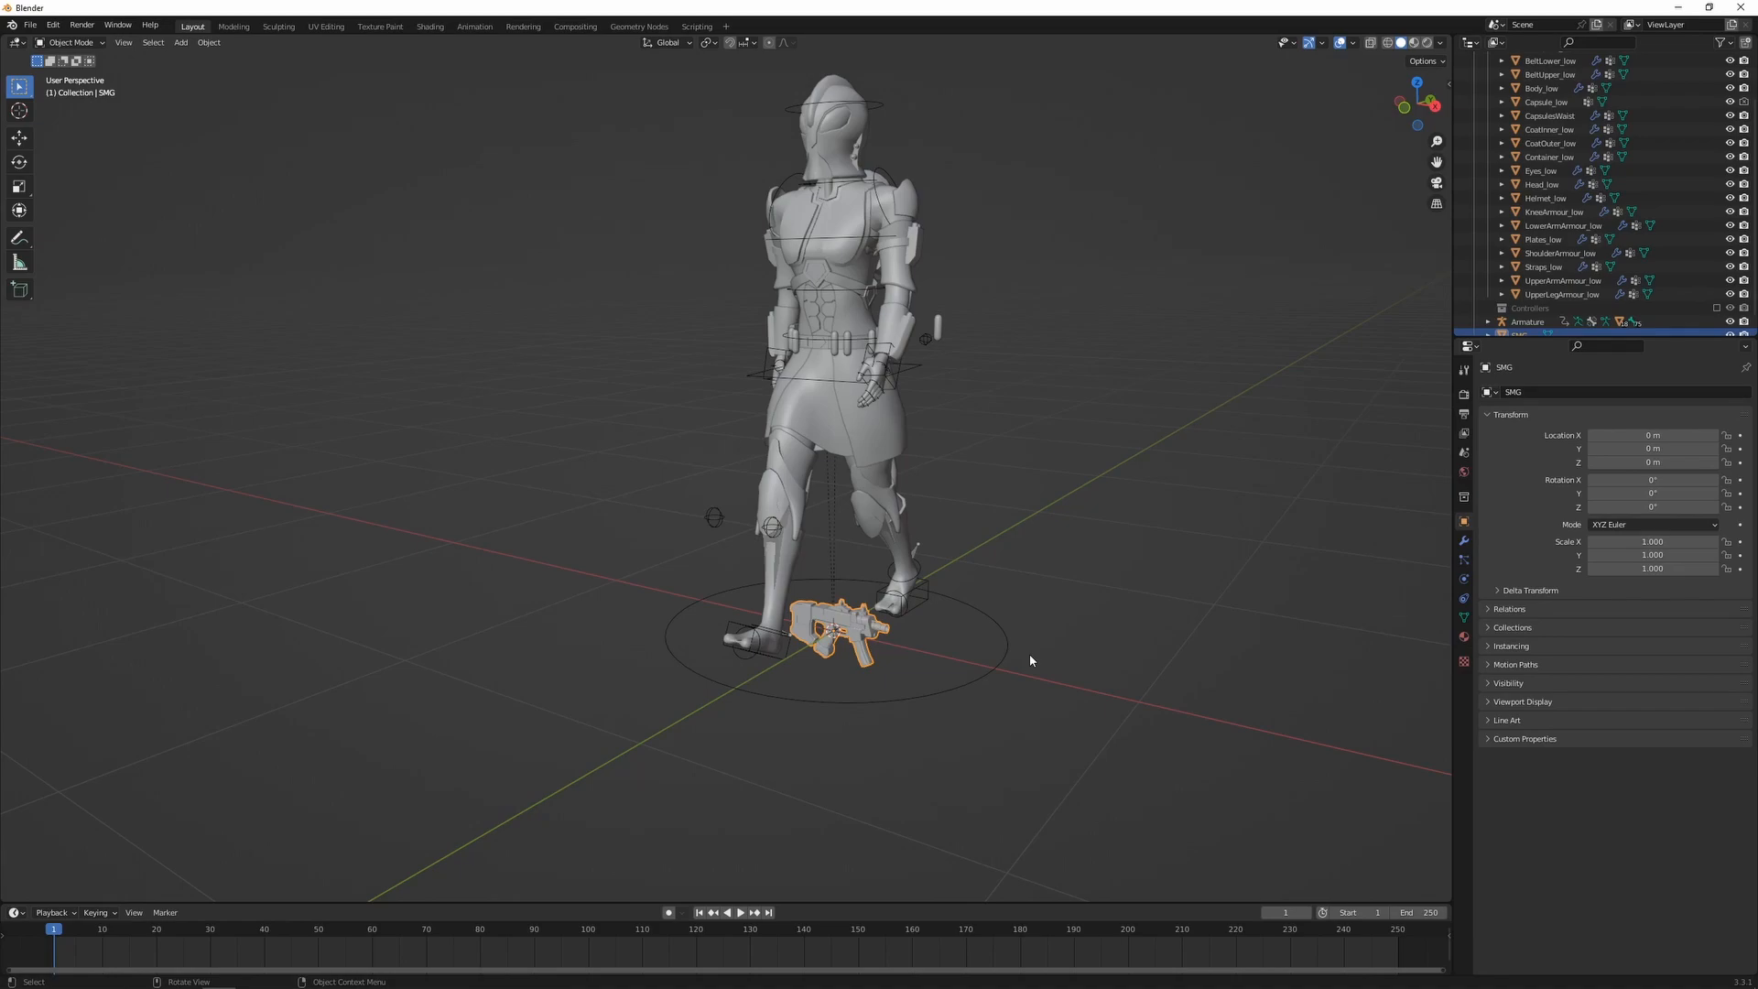
# - Switch to the Animation workspace and put the character's armature into Pose Mode
pyautogui.click(474, 26)
pyautogui.scroll(3, 926, 371)
pyautogui.moveTo(827, 475); pyautogui.dragTo(976, 529, button='middle')
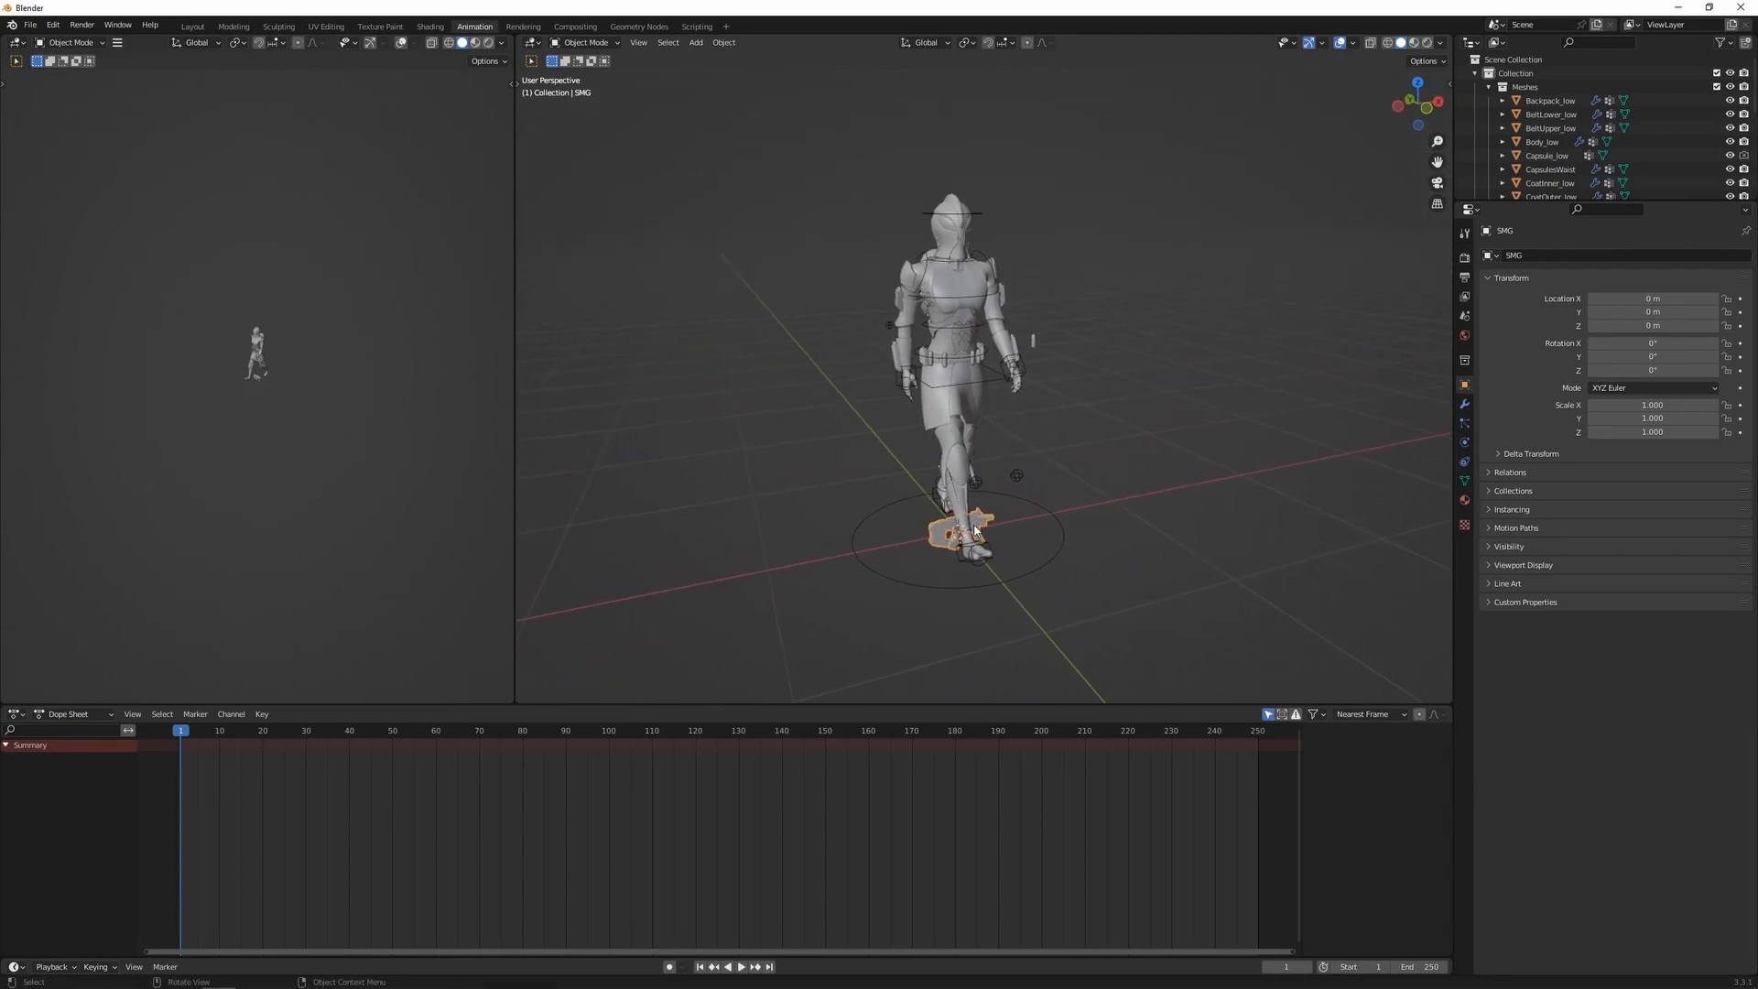
pyautogui.click(920, 583)
pyautogui.hotkey('ctrl', 'Tab')
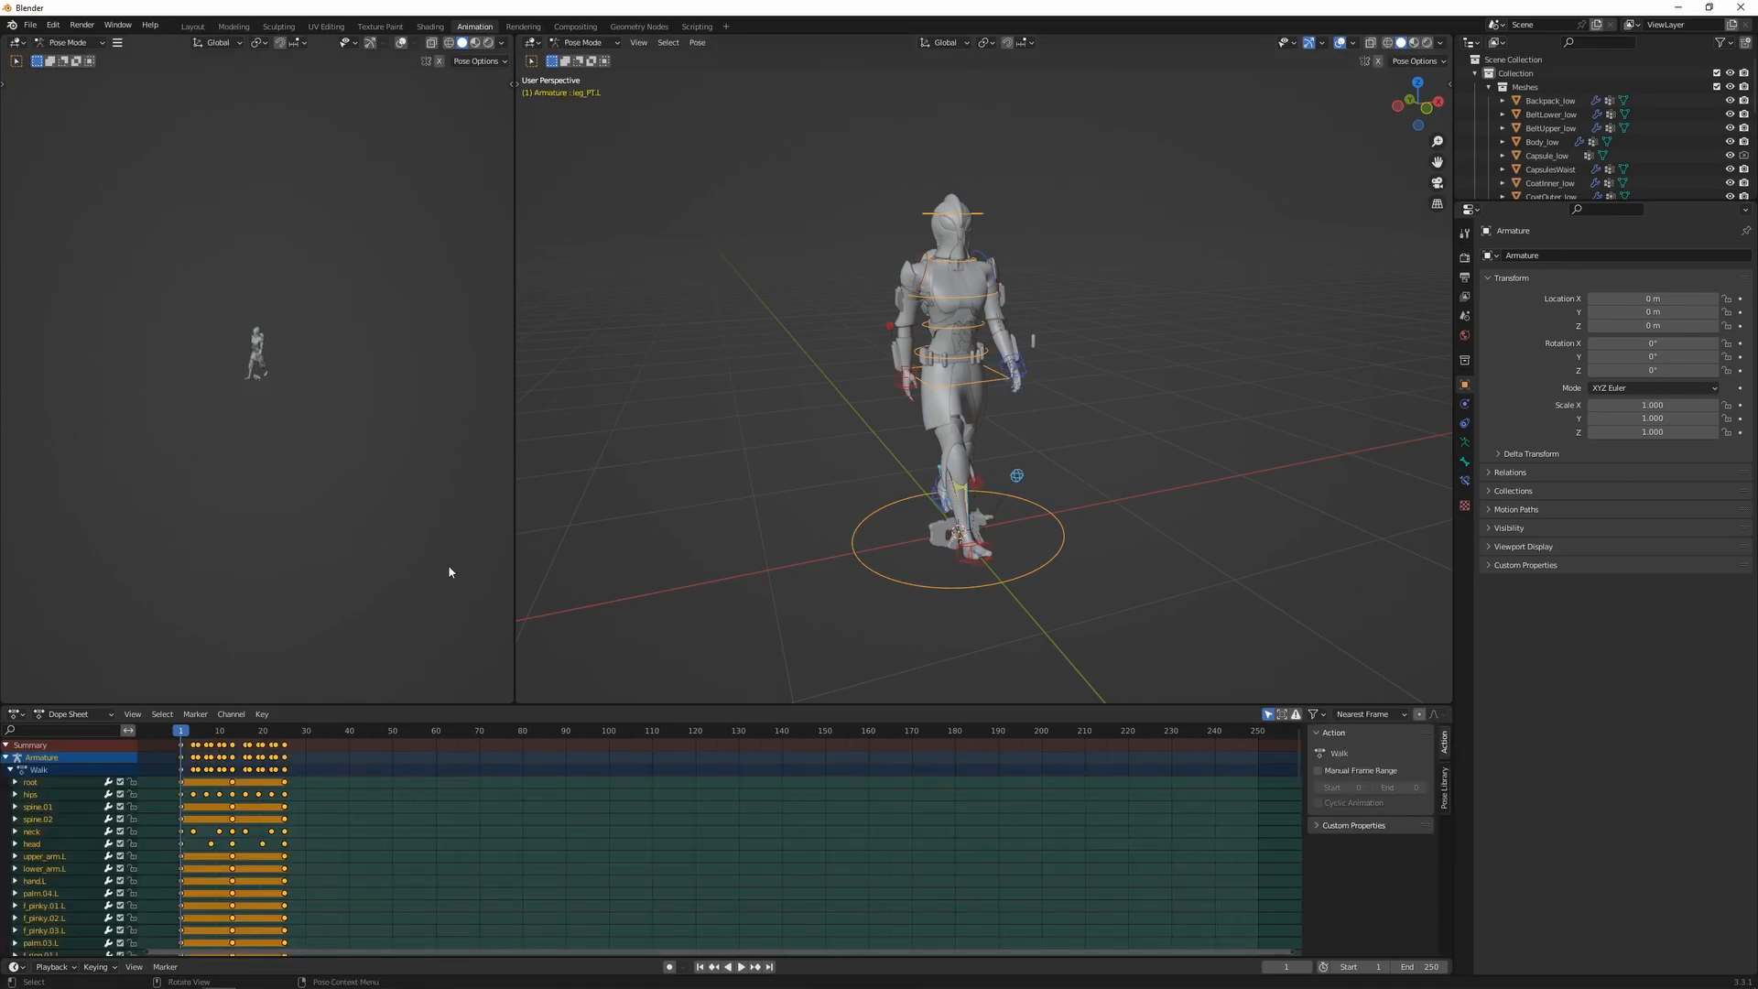
# - Unlink the Walk action in the Action Editor and clear the location and rotation of all pose bones
pyautogui.click(67, 713)
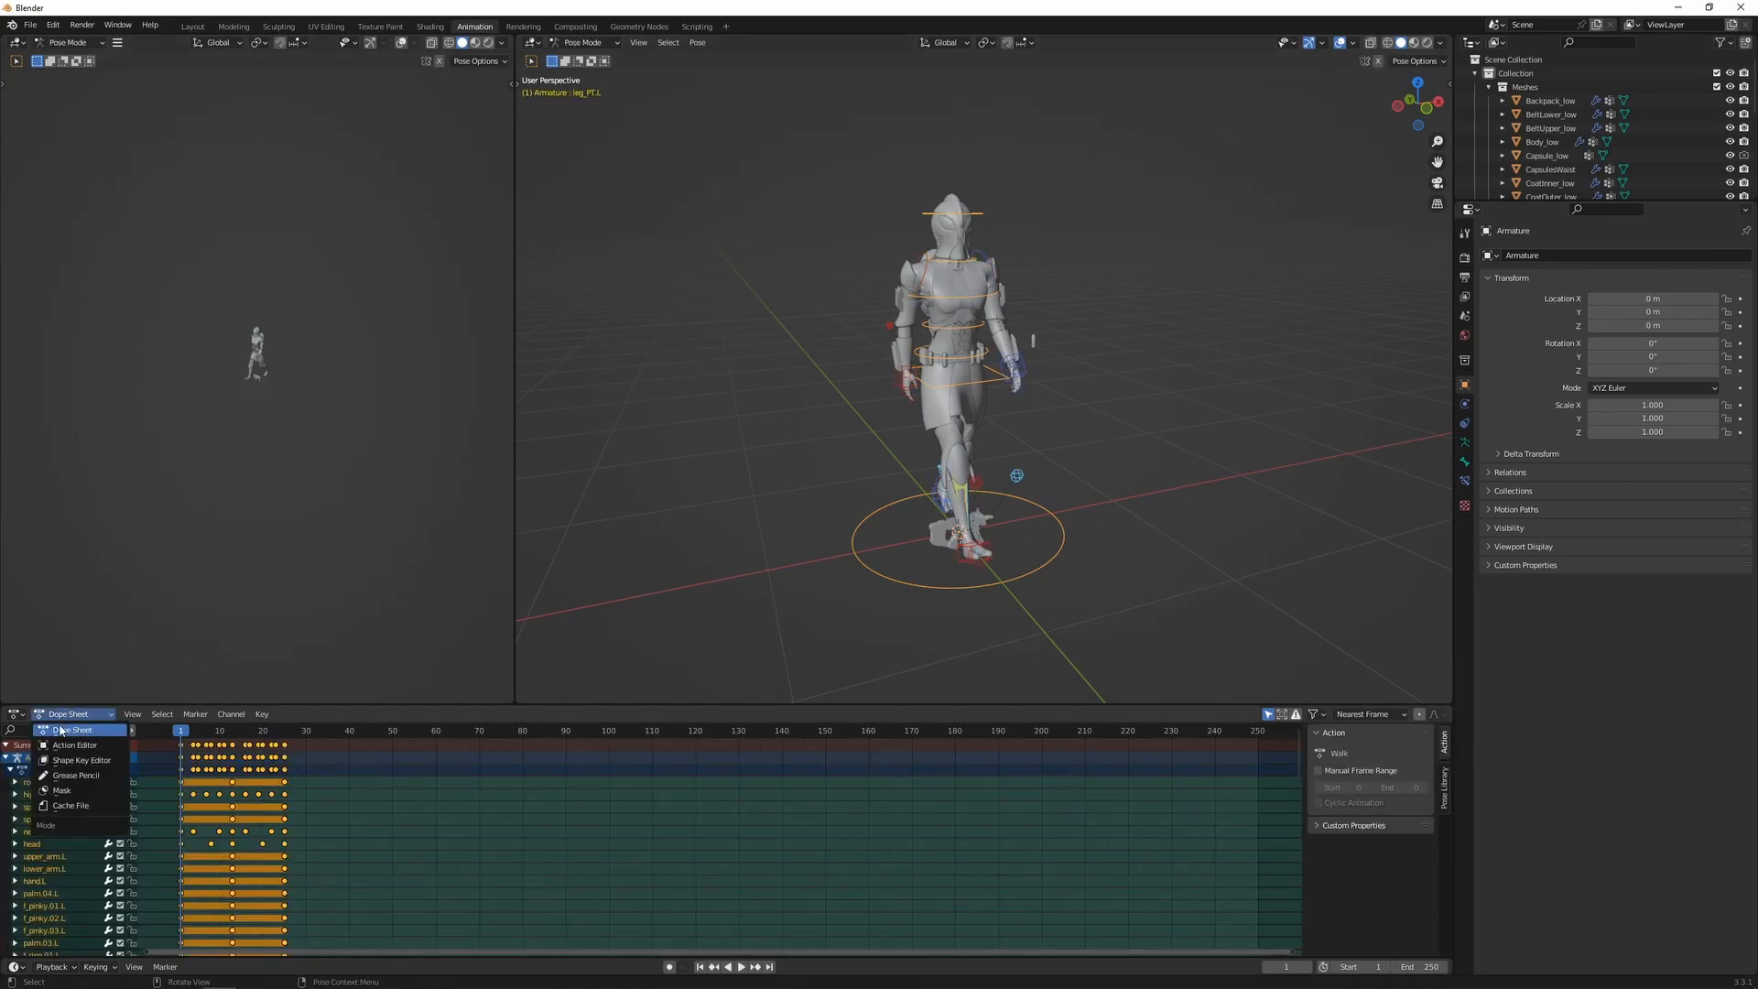
pyautogui.click(56, 745)
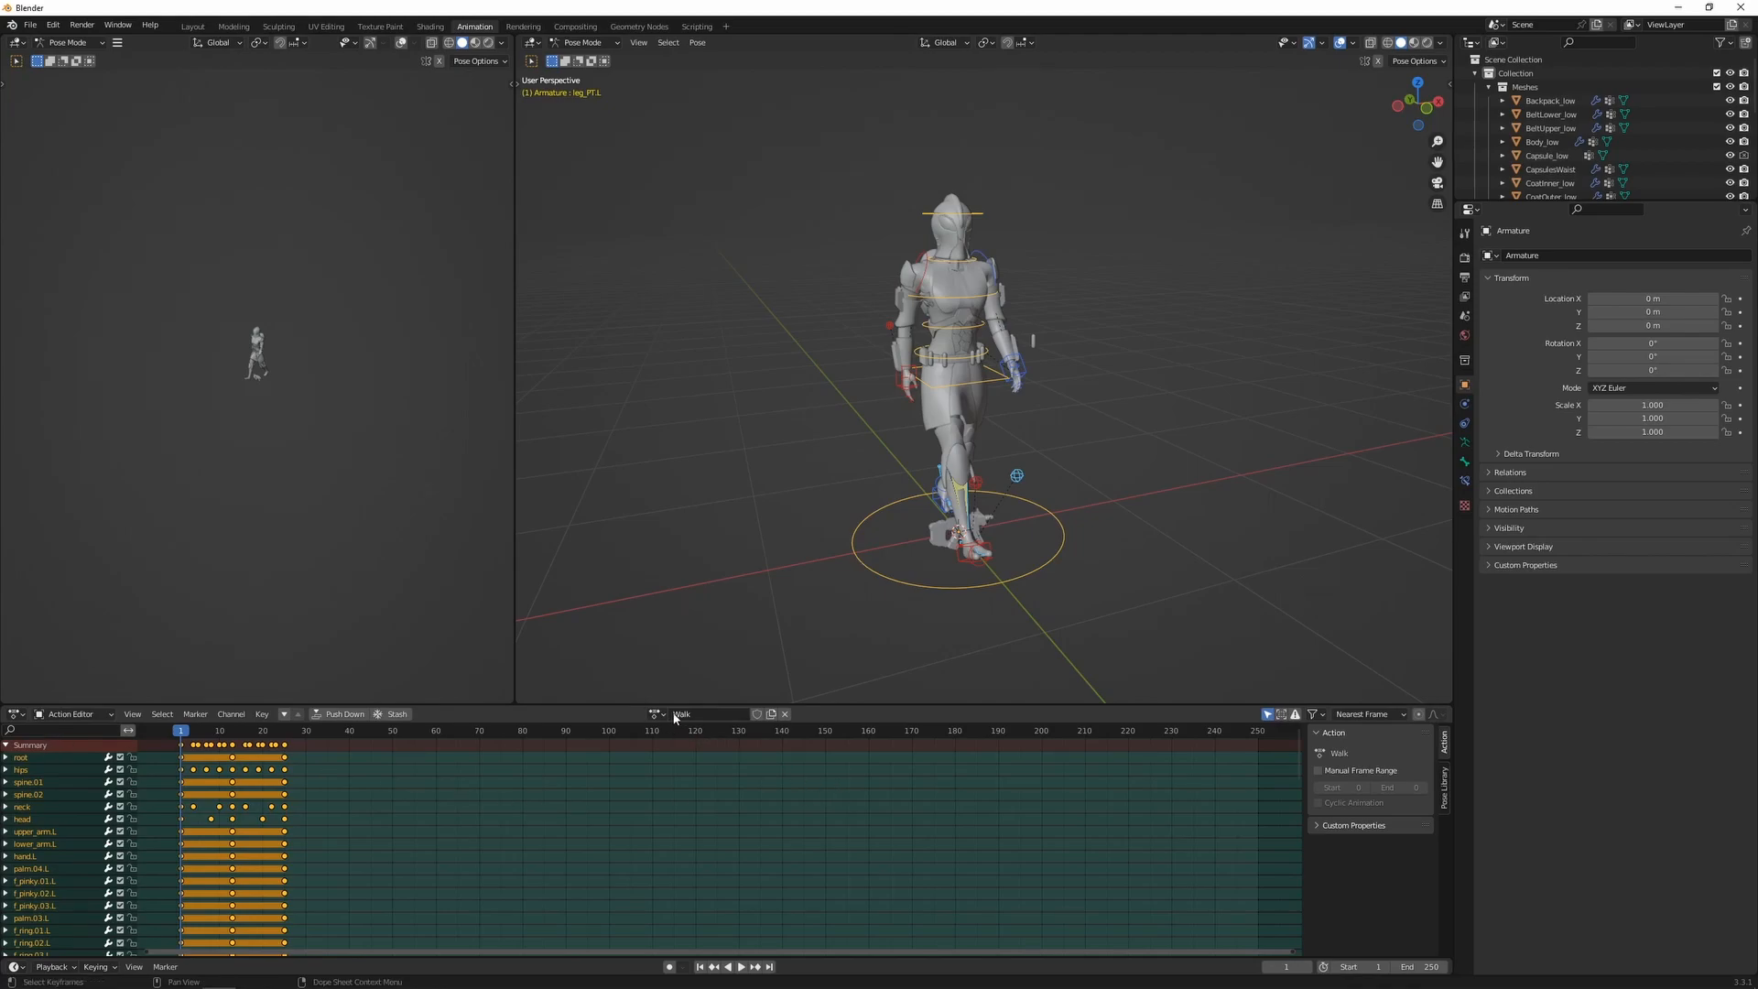
pyautogui.click(785, 714)
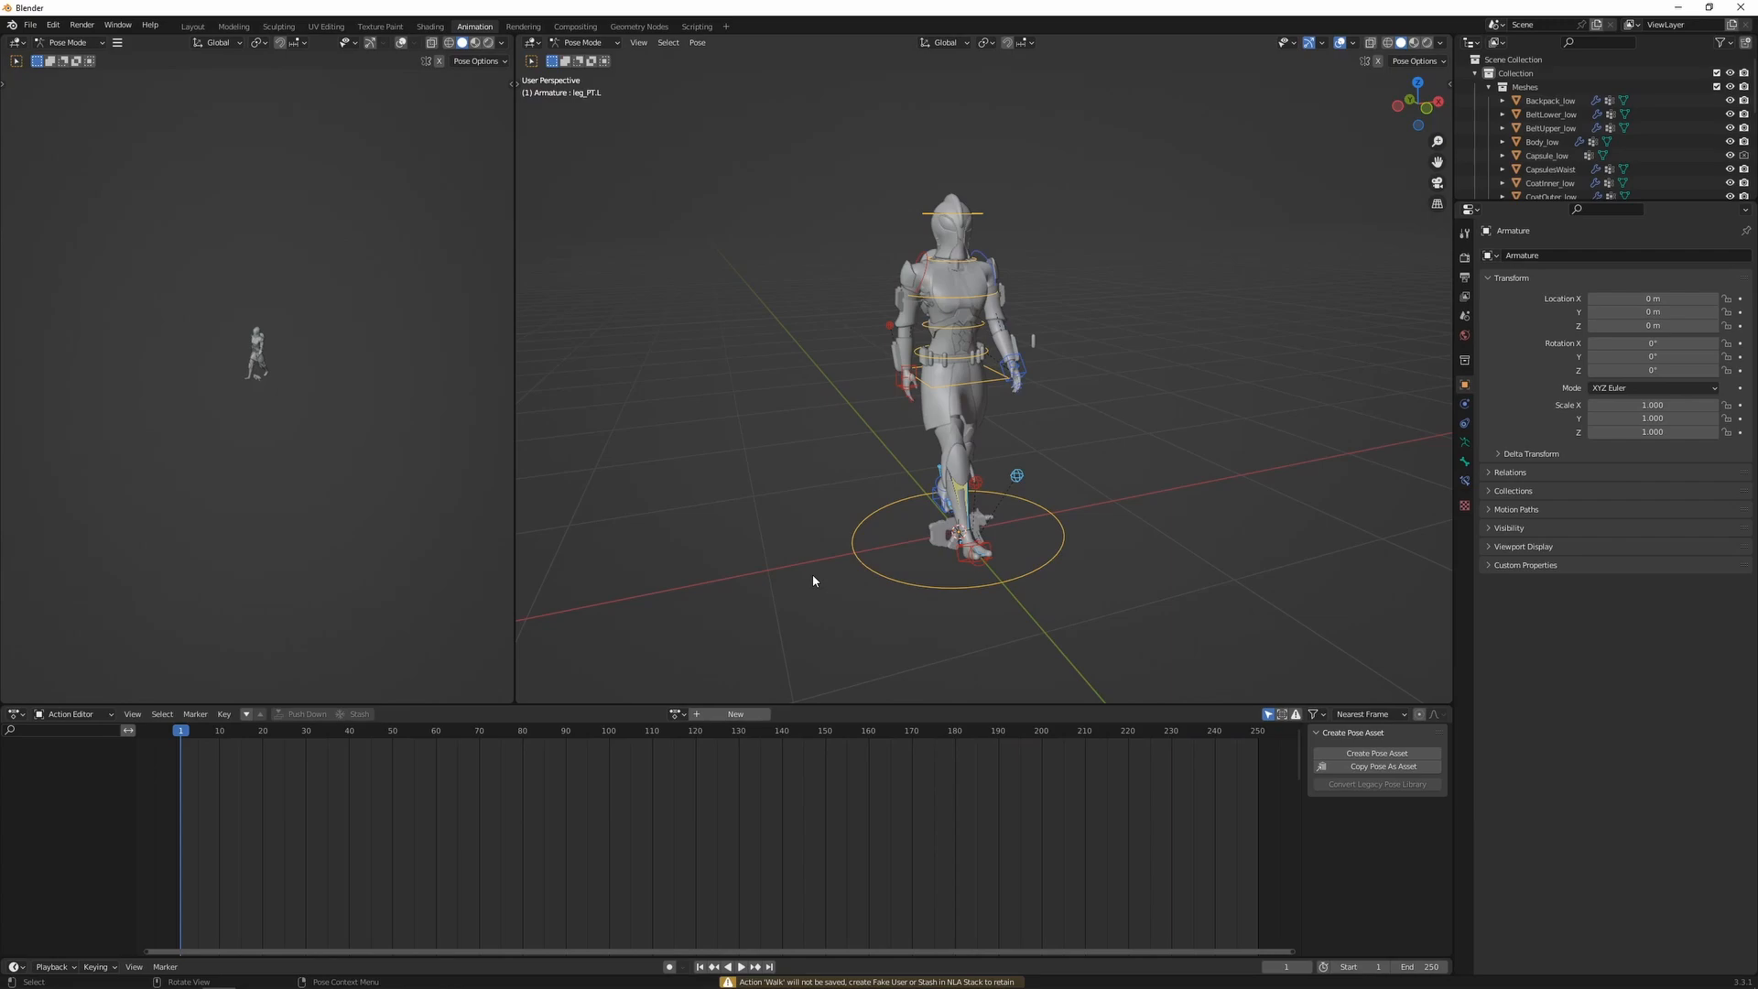
pyautogui.hotkey('alt', 'g')
pyautogui.hotkey('alt', 'r')
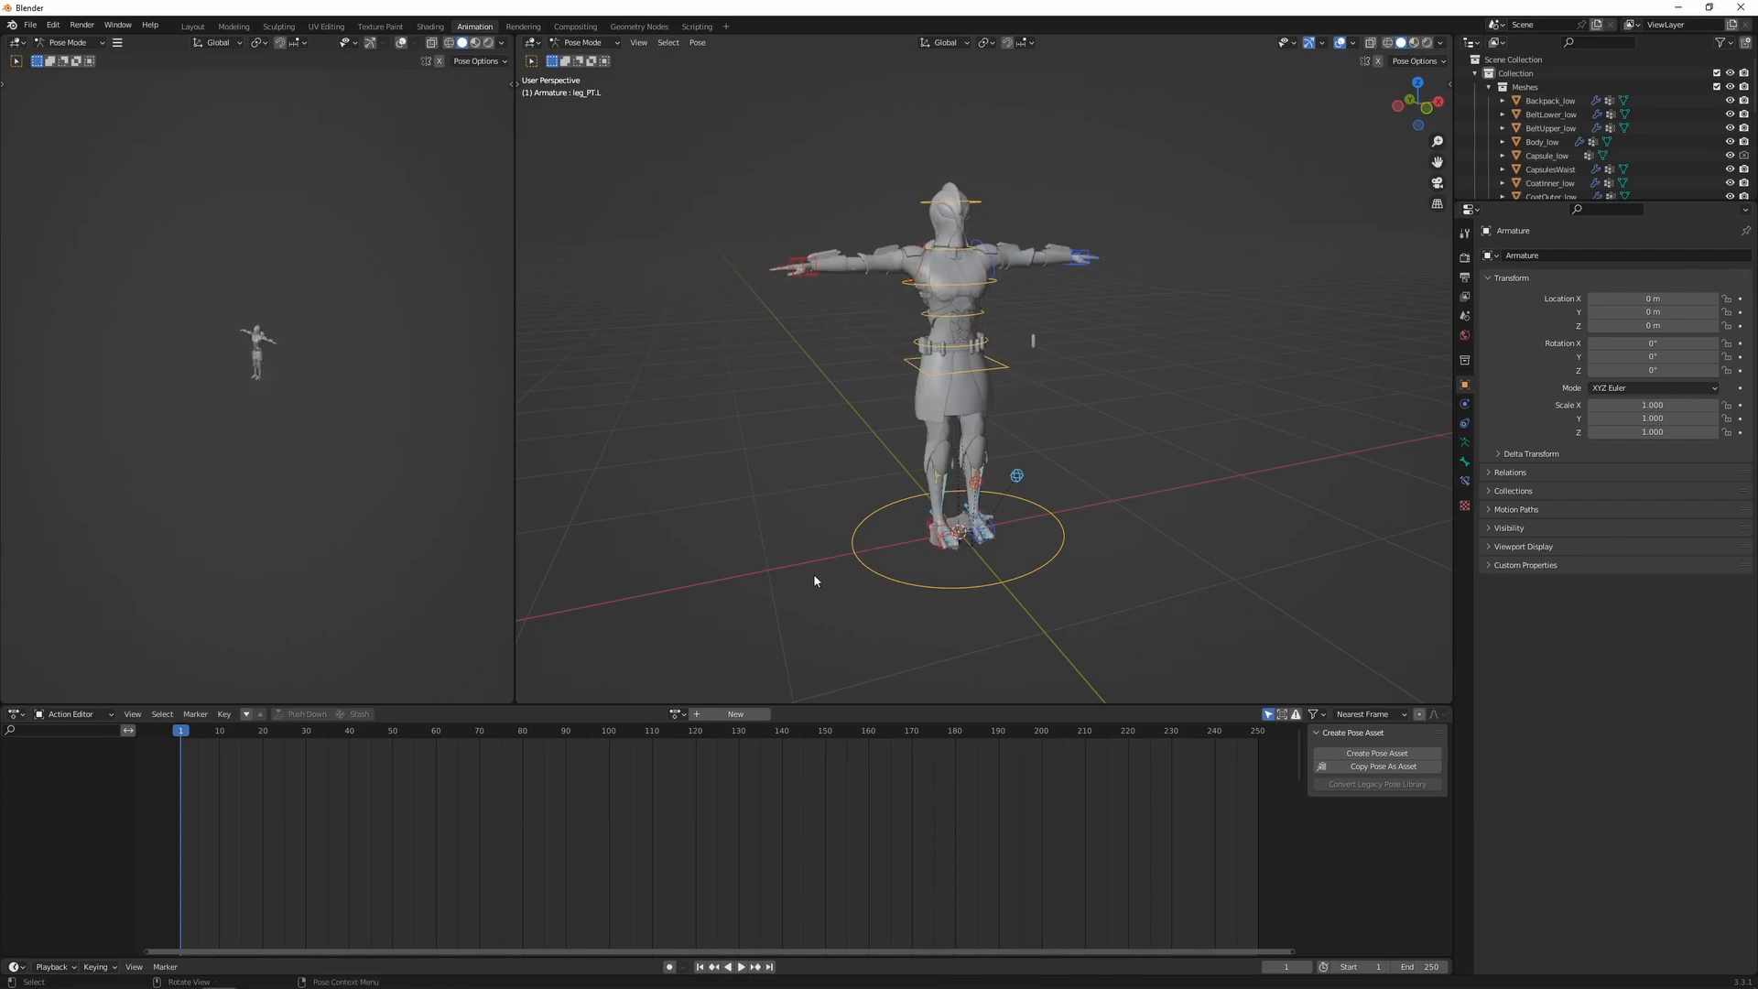
# - Return to the Layout workspace and move the SMG to the character's right hand, at about X -0.85 m, Z 1.47 m
pyautogui.click(192, 27)
pyautogui.moveTo(760, 534); pyautogui.dragTo(820, 631, button='middle')
pyautogui.scroll(3, 860, 553)
pyautogui.click(824, 641)
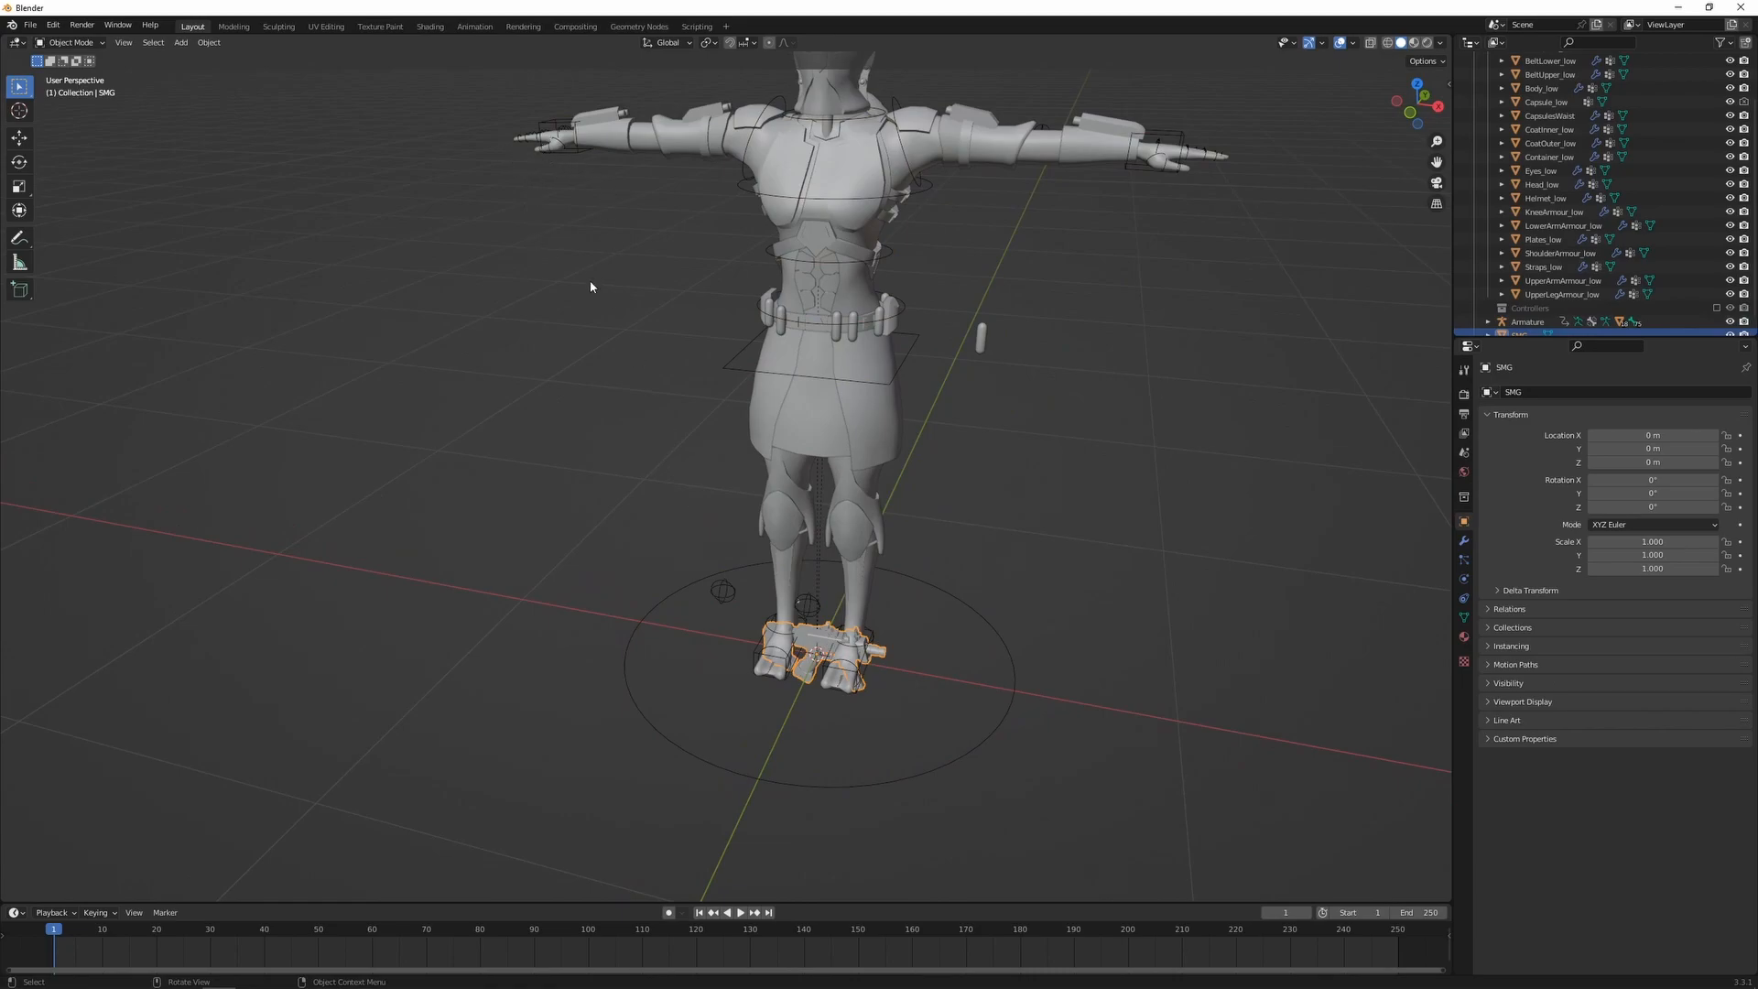
pyautogui.moveTo(590, 286); pyautogui.dragTo(757, 589, button='middle')
pyautogui.scroll(-2, 608, 478)
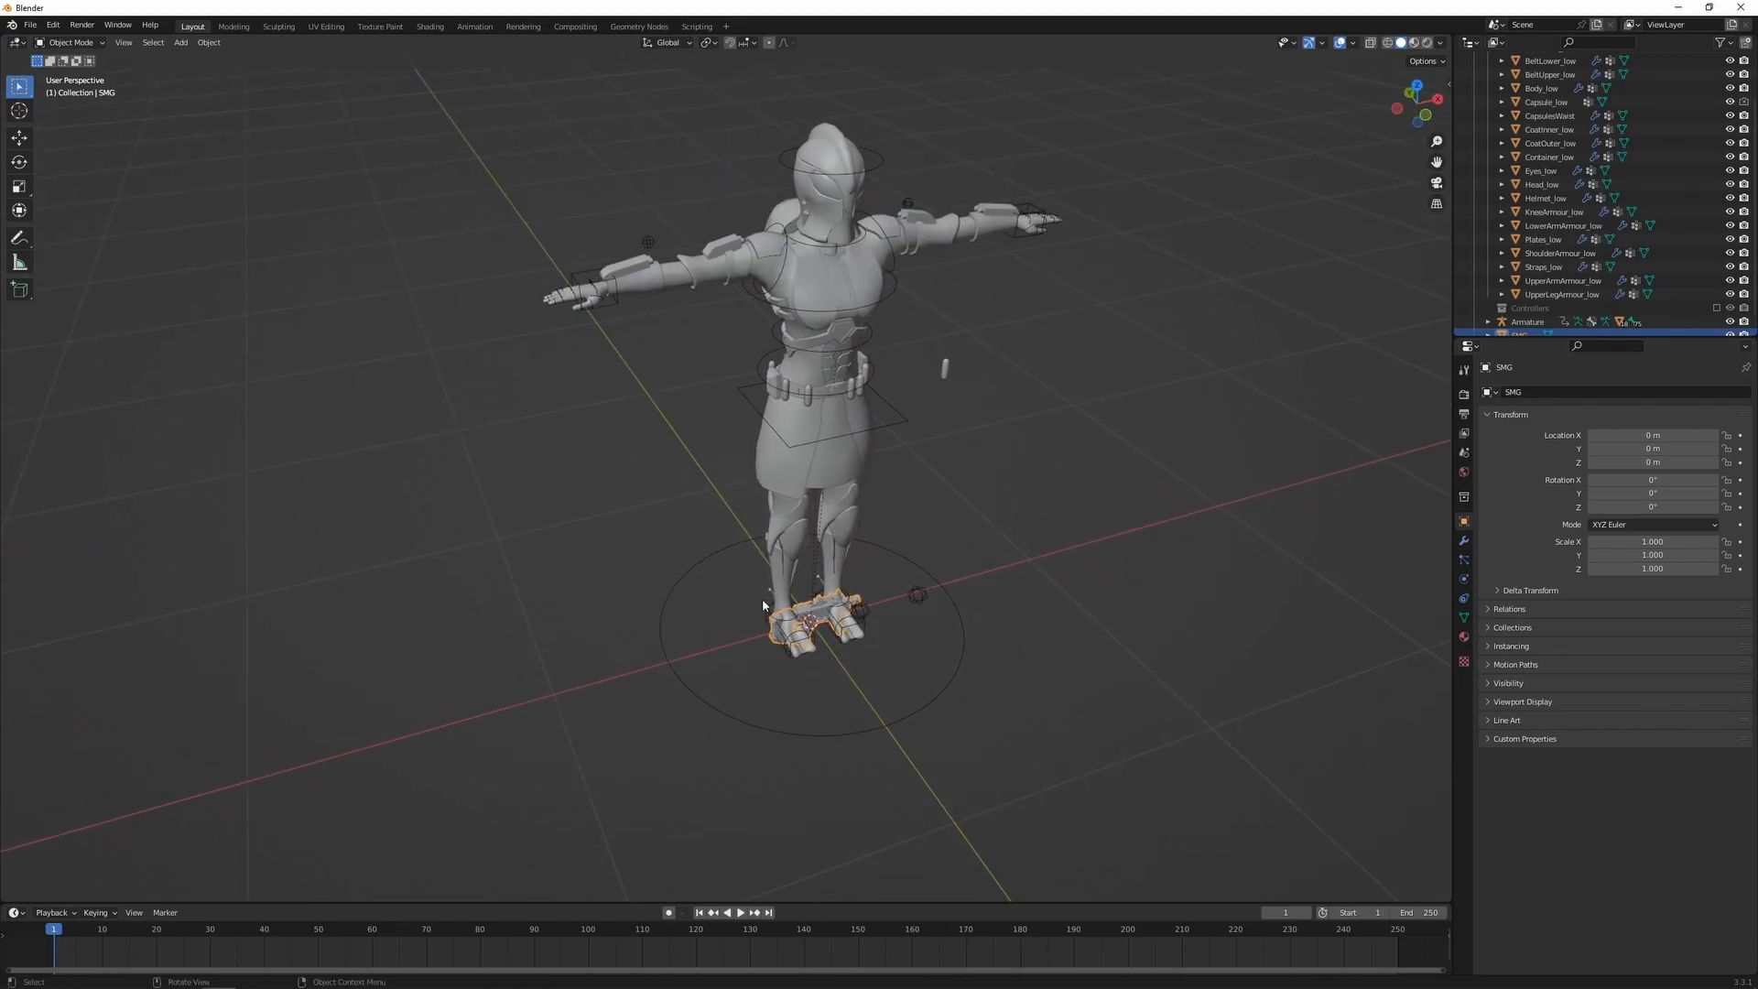
pyautogui.press('g')
pyautogui.middleClick(785, 536)
pyautogui.click(785, 302)
pyautogui.keyDown('shift'); pyautogui.moveTo(784, 302); pyautogui.dragTo(817, 355, button='middle'); pyautogui.keyUp('shift')
pyautogui.press('g')
pyautogui.press('g')
pyautogui.middleClick(803, 450)
pyautogui.click(765, 468)
# - Rotate the SMG 180° about Z and -90° about X so it lies on its side along the outstretched arm
pyautogui.scroll(4, 765, 468)
pyautogui.scroll(-3, 864, 513)
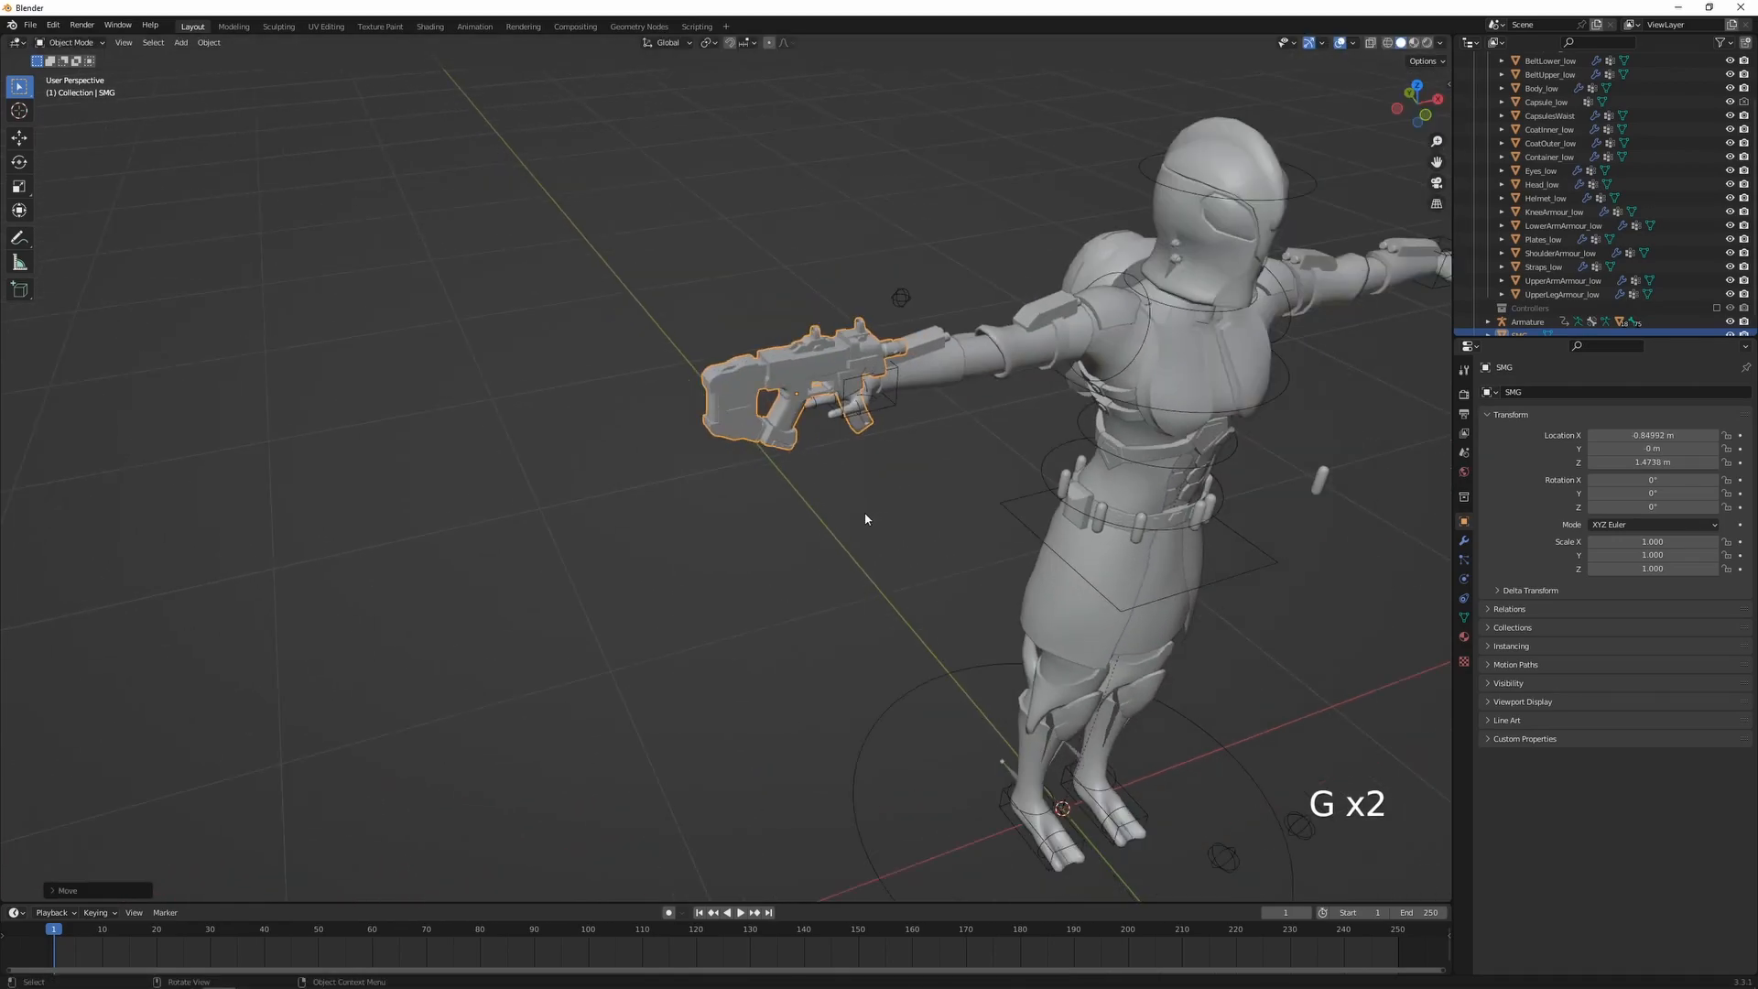
pyautogui.press('r')
pyautogui.press('z')
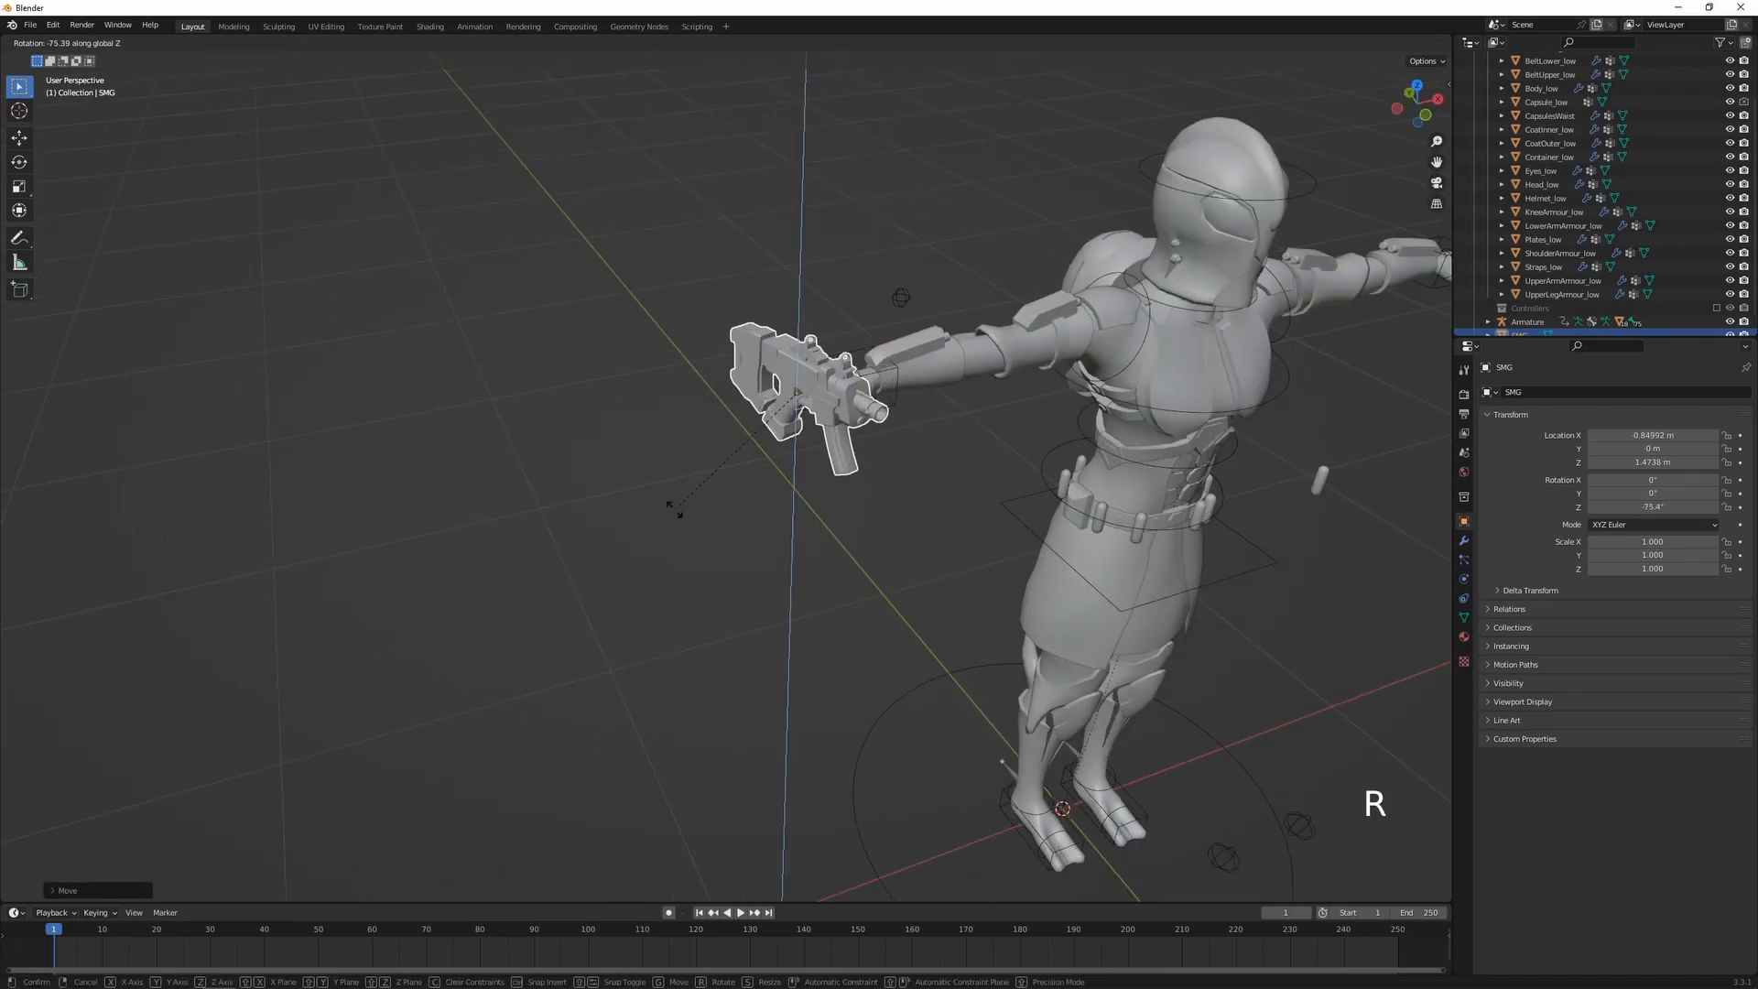
pyautogui.click(762, 531)
pyautogui.moveTo(762, 531); pyautogui.dragTo(738, 511, button='middle')
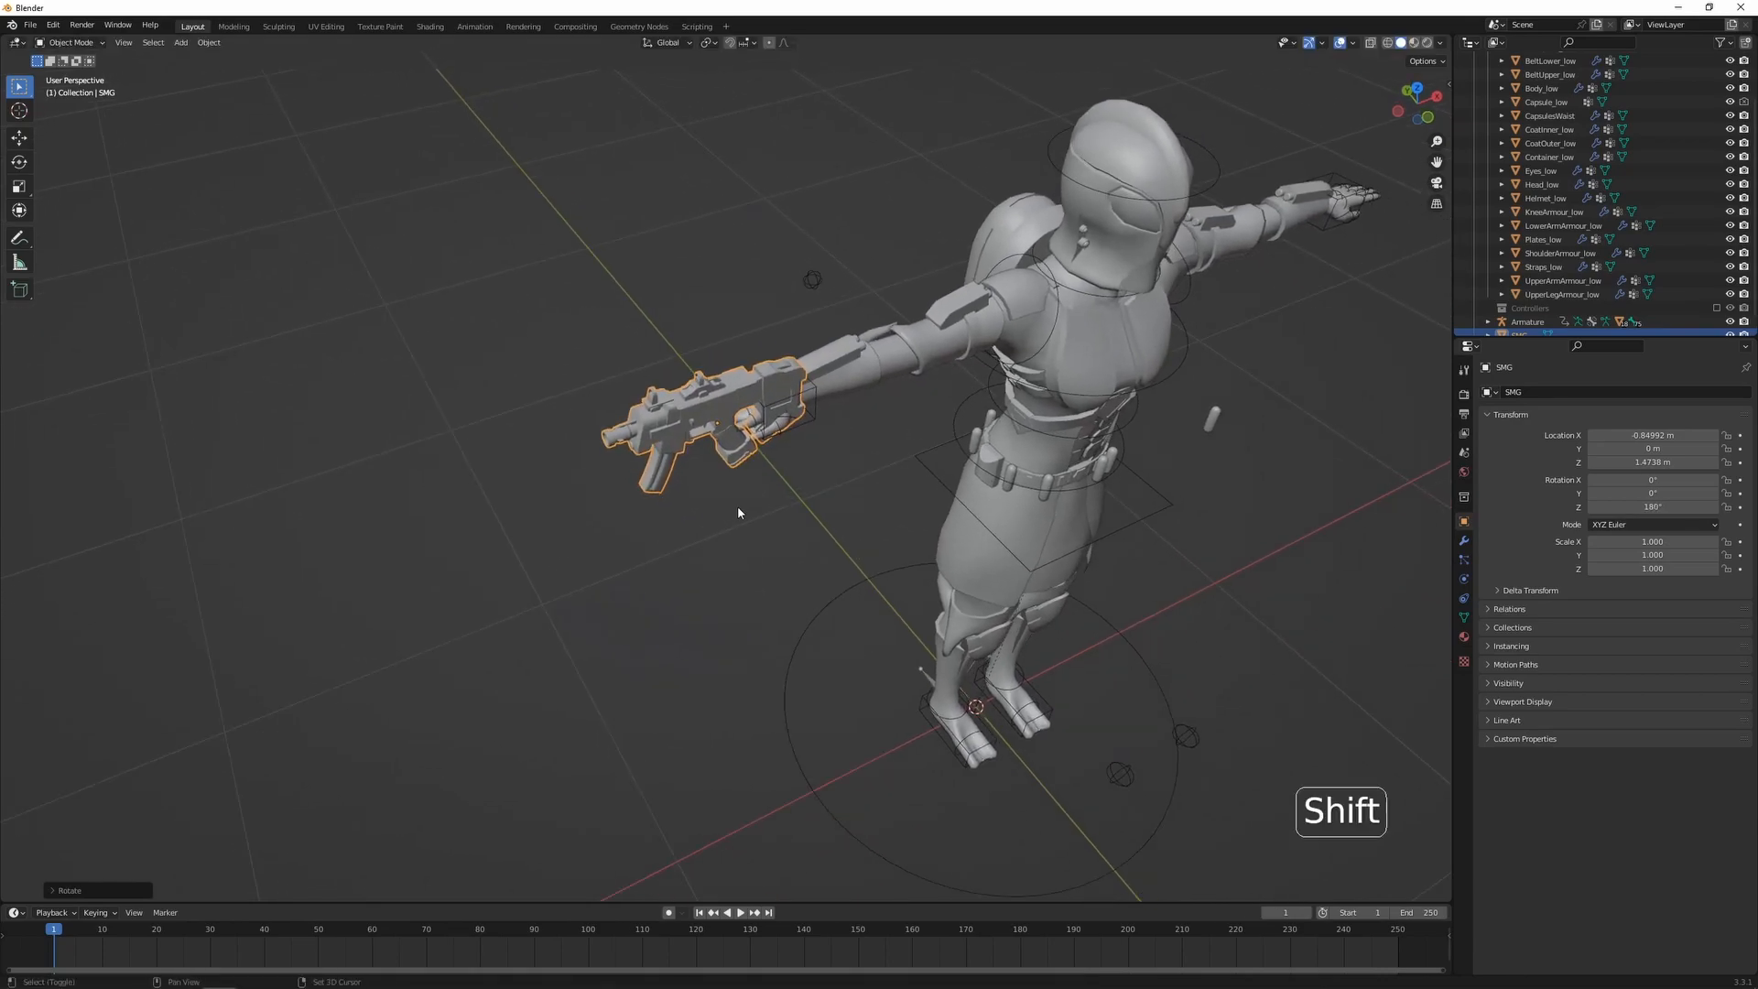
pyautogui.press('r')
pyautogui.click(751, 505)
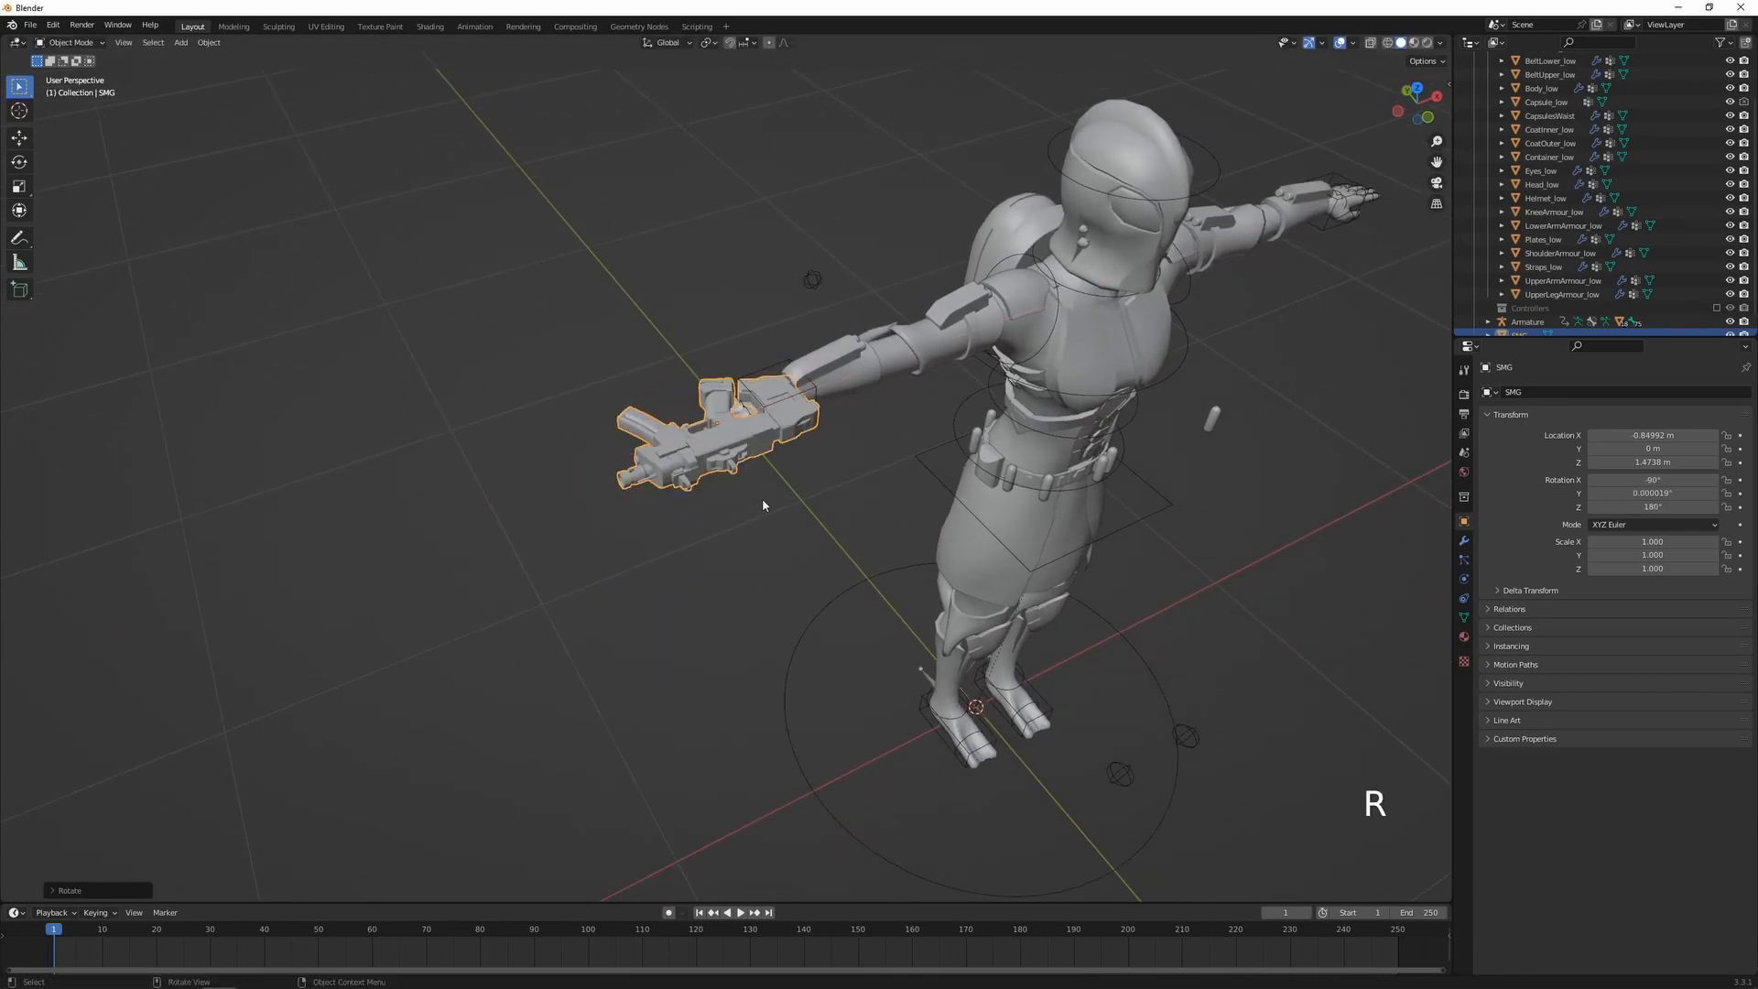
# - In top view, move the SMG's grip over the right palm, at about X -0.78 m, Y 0.006 m
pyautogui.press('KP_7')
pyautogui.scroll(3, 831, 527)
pyautogui.keyDown('shift'); pyautogui.moveTo(647, 726); pyautogui.dragTo(757, 510, button='middle'); pyautogui.keyUp('shift')
pyautogui.scroll(3, 757, 510)
pyautogui.press('g')
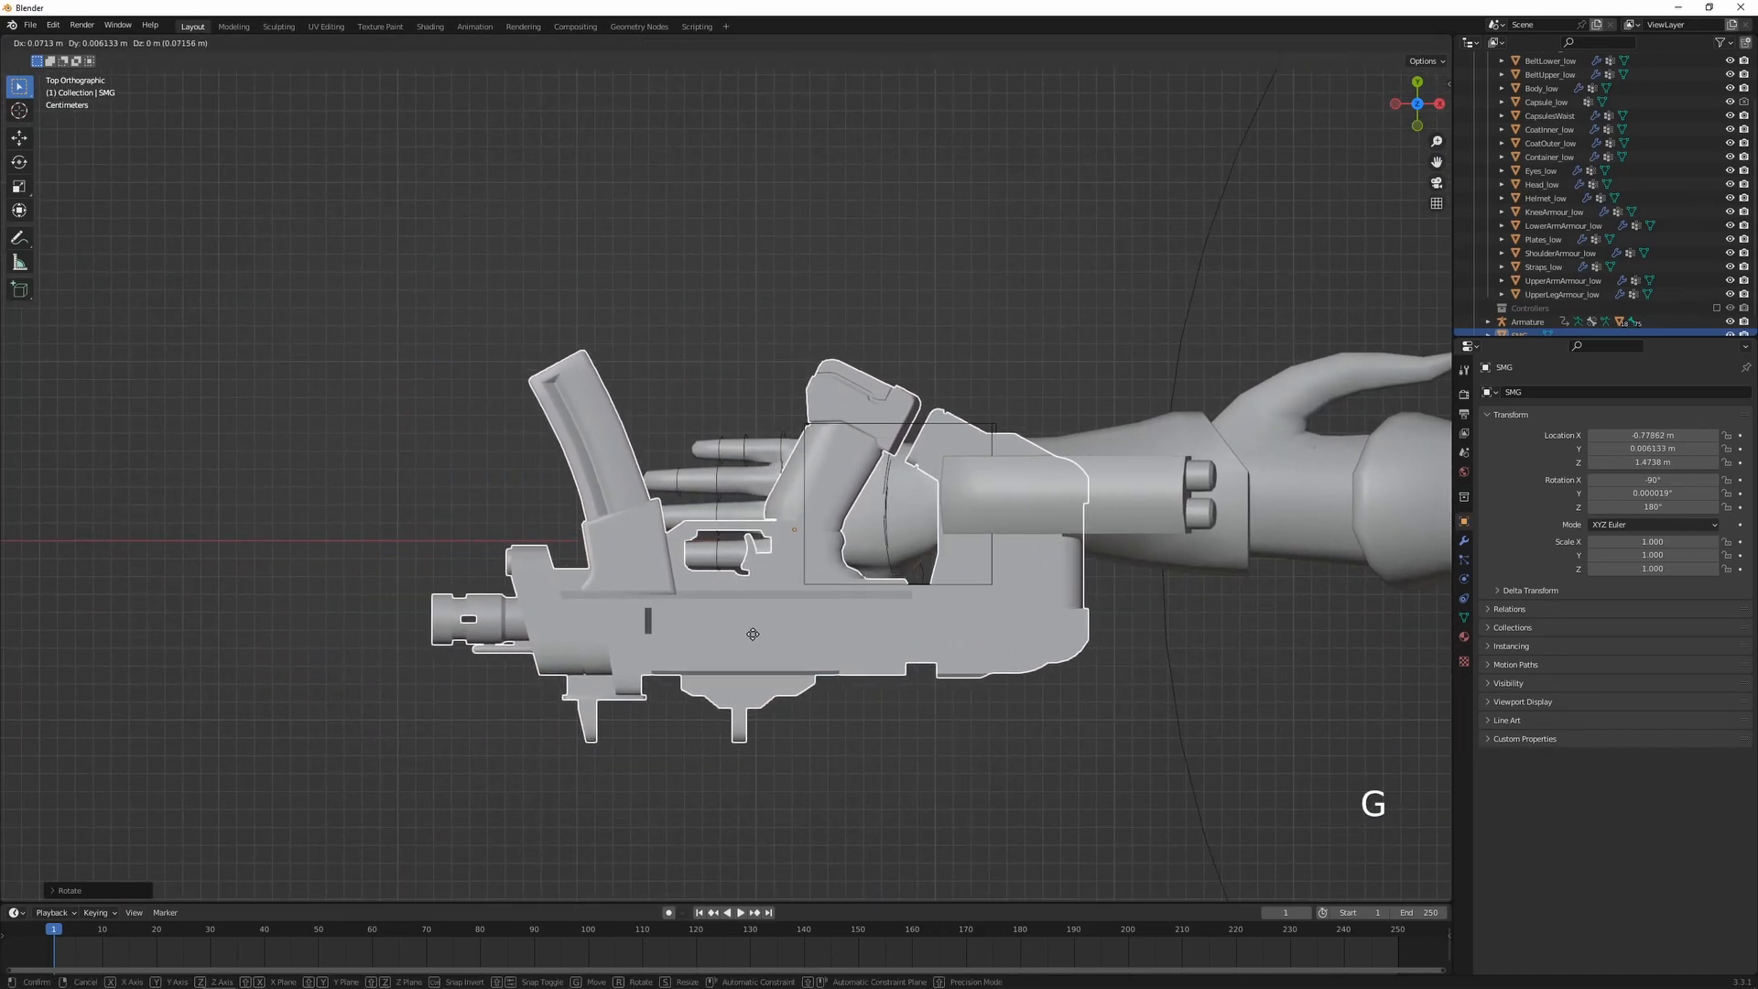
pyautogui.click(750, 636)
# - In front view, lower the SMG vertically to the right palm, at about Z 1.436 m
pyautogui.press('KP_1')
pyautogui.scroll(-2, 893, 485)
pyautogui.keyDown('shift'); pyautogui.moveTo(842, 527); pyautogui.dragTo(789, 585, button='middle'); pyautogui.keyUp('shift')
pyautogui.scroll(3, 789, 585)
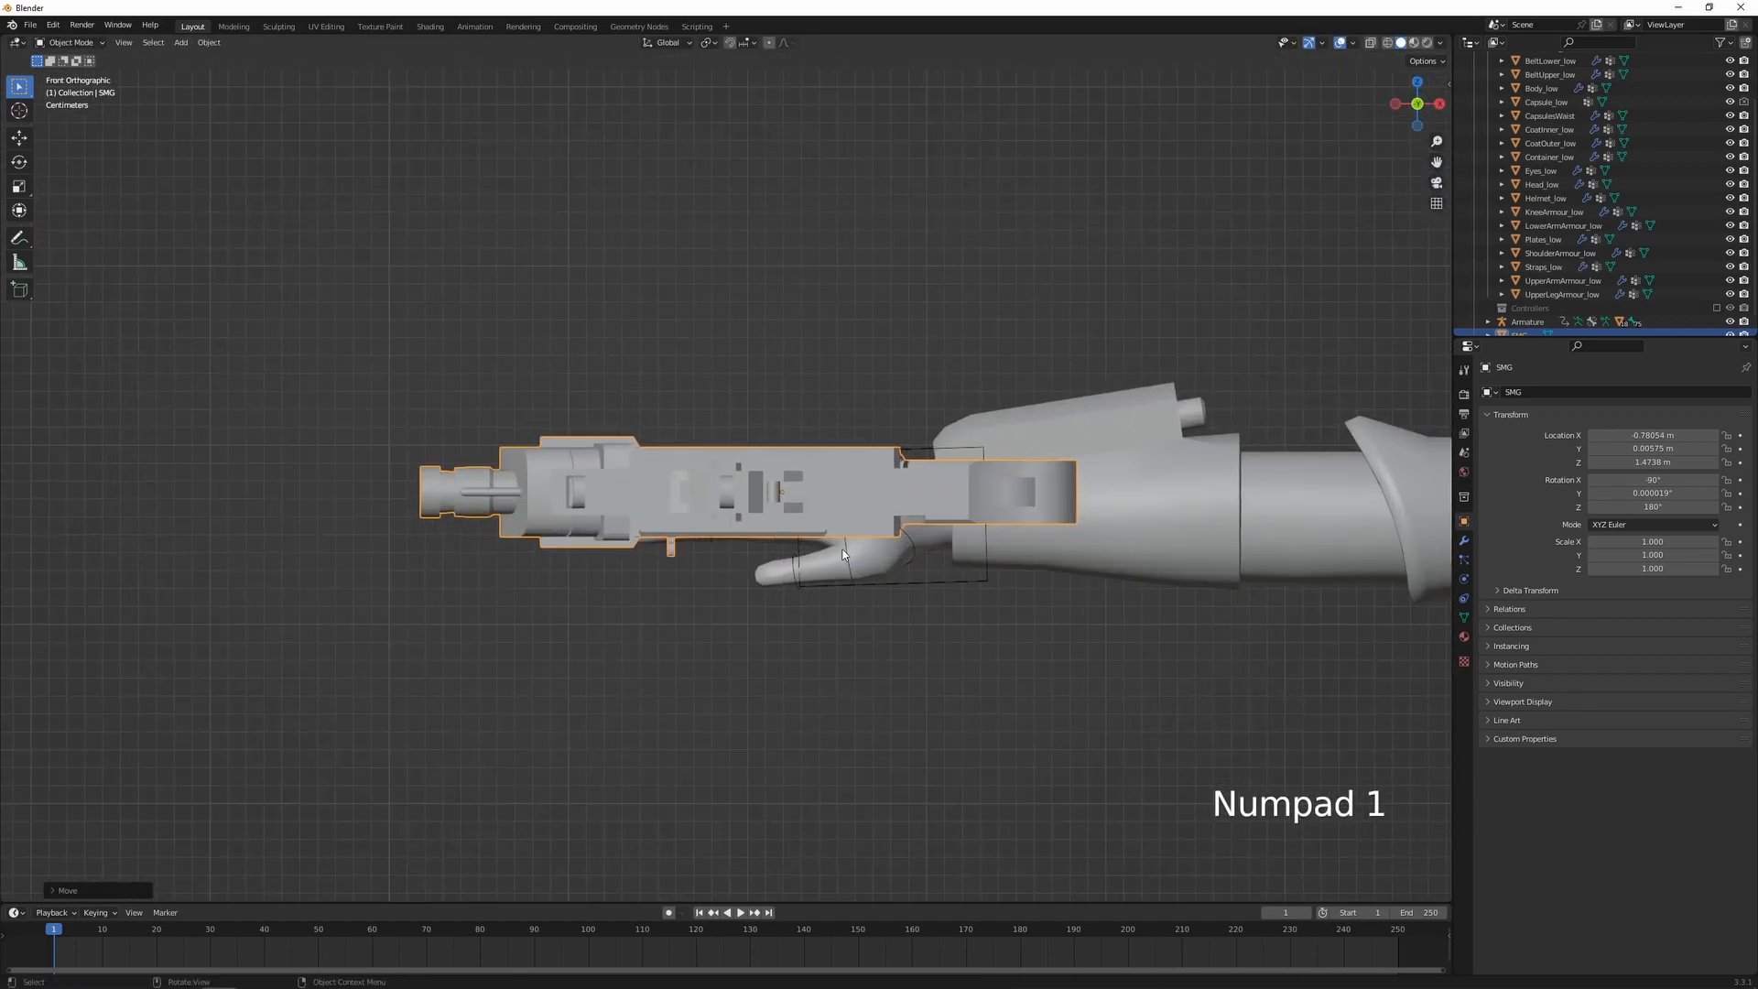
pyautogui.press('g')
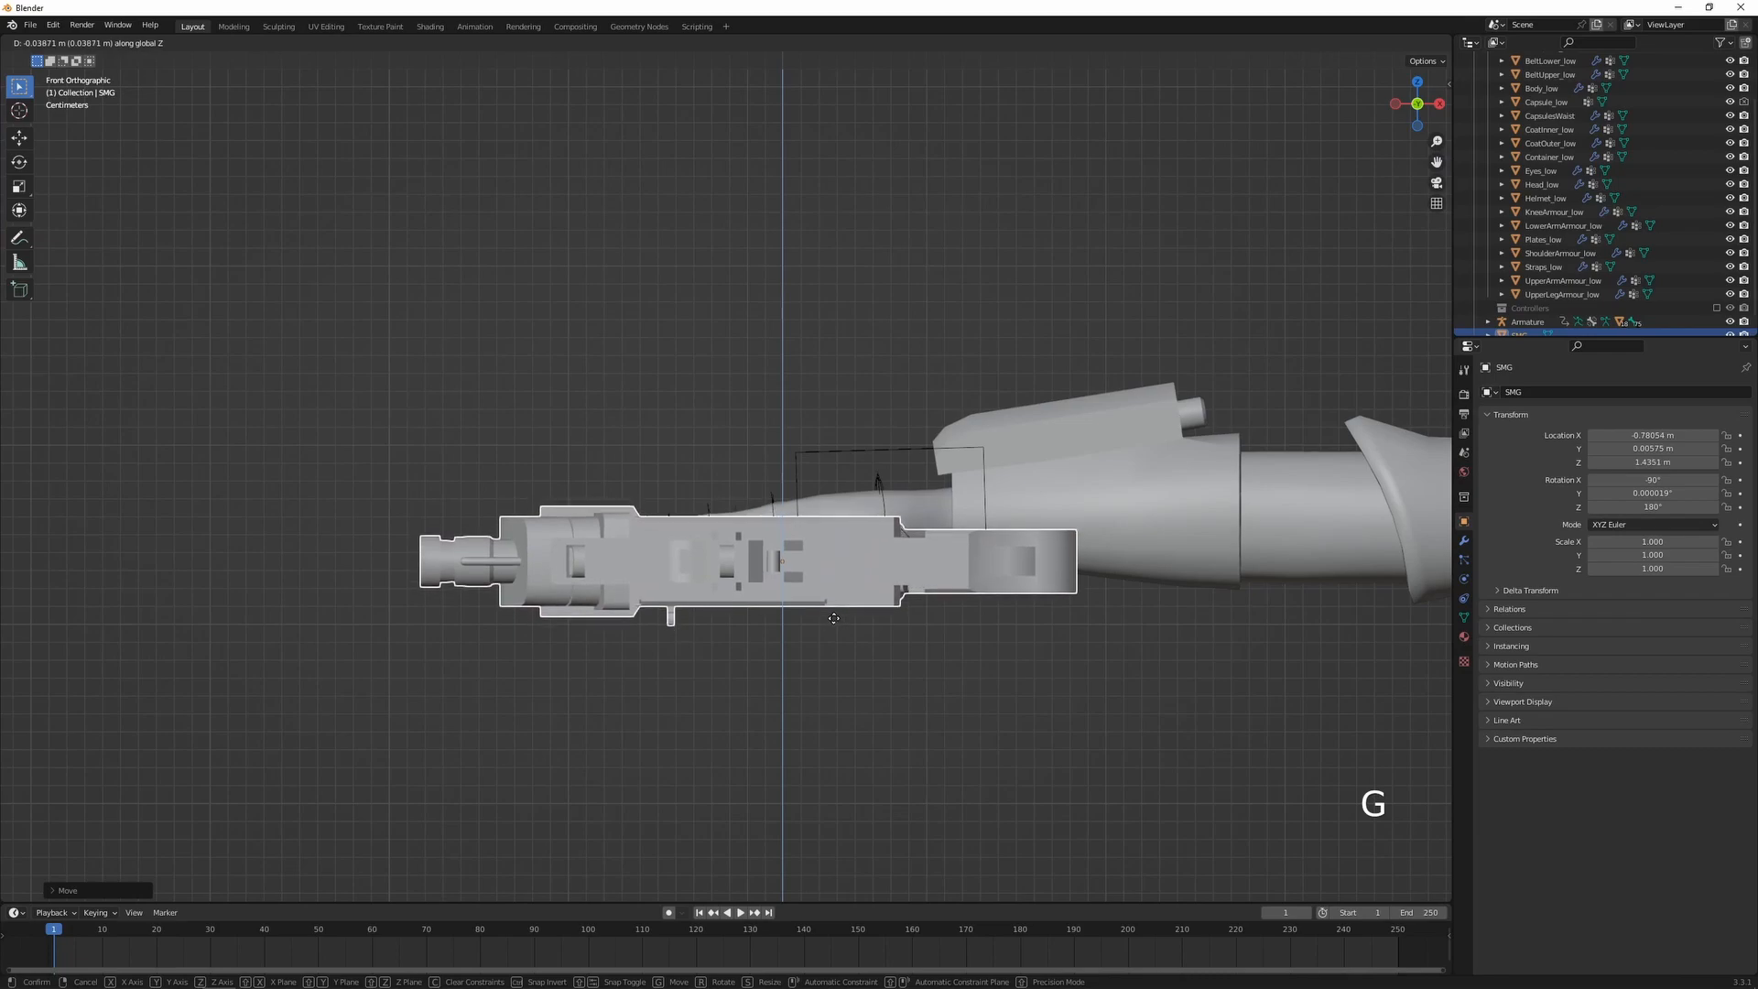
pyautogui.click(766, 618)
# - Tilt the SMG about 6° around the Y axis and lower it slightly, to Z 1.43 m
pyautogui.moveTo(766, 619)
pyautogui.mouseDown(button='middle')
pyautogui.moveTo(761, 671)
pyautogui.moveTo(767, 608)
pyautogui.mouseUp(button='middle')
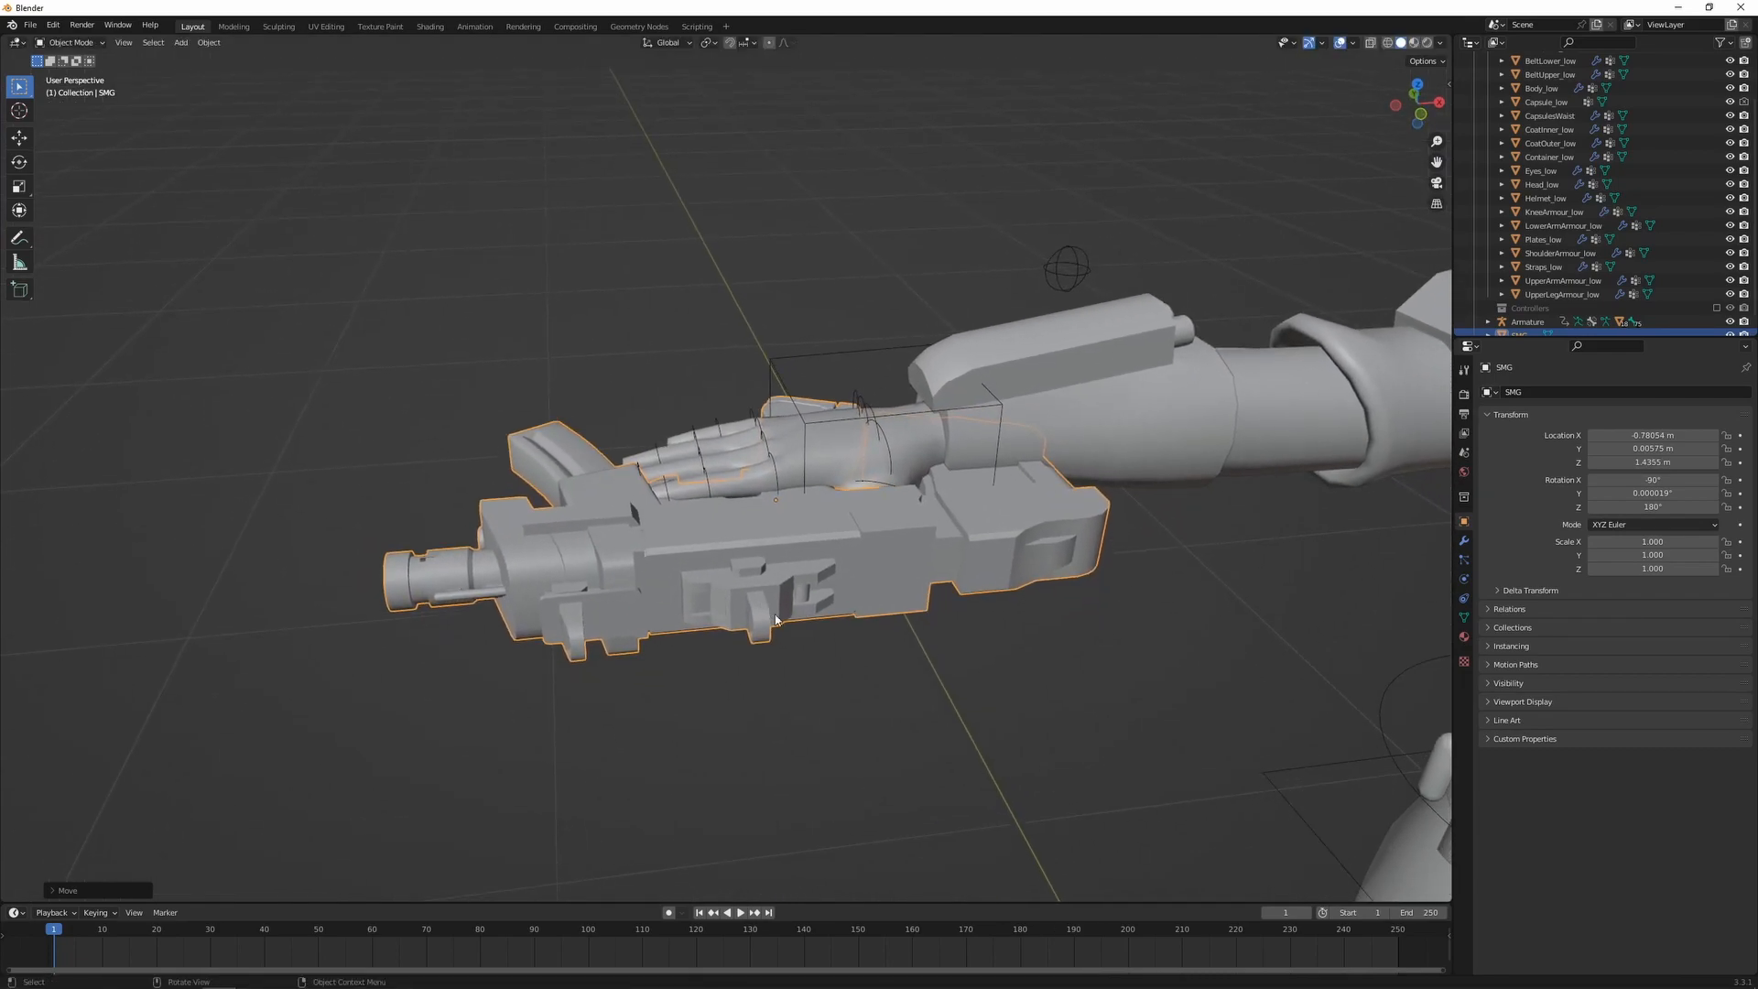
pyautogui.scroll(2, 767, 608)
pyautogui.press('r')
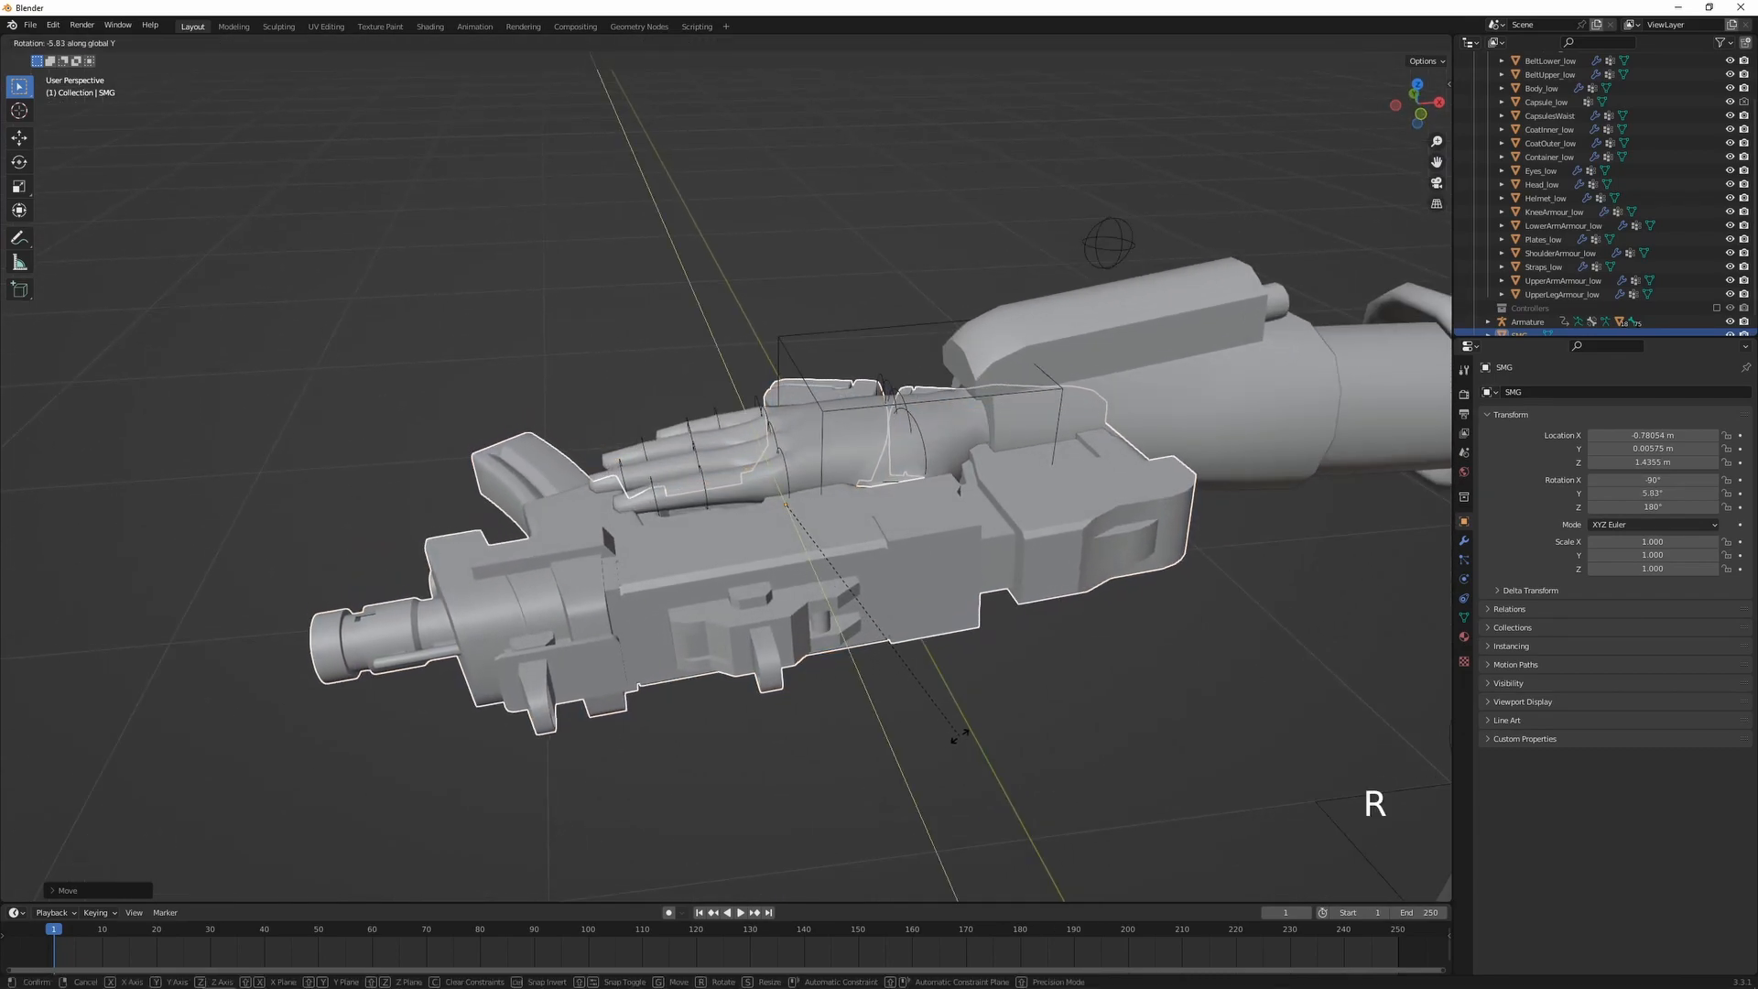
pyautogui.click(906, 710)
pyautogui.press('g')
pyautogui.click(905, 705)
# - Duplicate the SMG and place the copy at the character's left hand, at about X 0.85 m
pyautogui.moveTo(904, 706); pyautogui.dragTo(871, 729, button='middle')
pyautogui.scroll(-4, 871, 729)
pyautogui.scroll(-2, 720, 485)
pyautogui.keyDown('shift'); pyautogui.moveTo(719, 486); pyautogui.dragTo(578, 449, button='middle'); pyautogui.keyUp('shift')
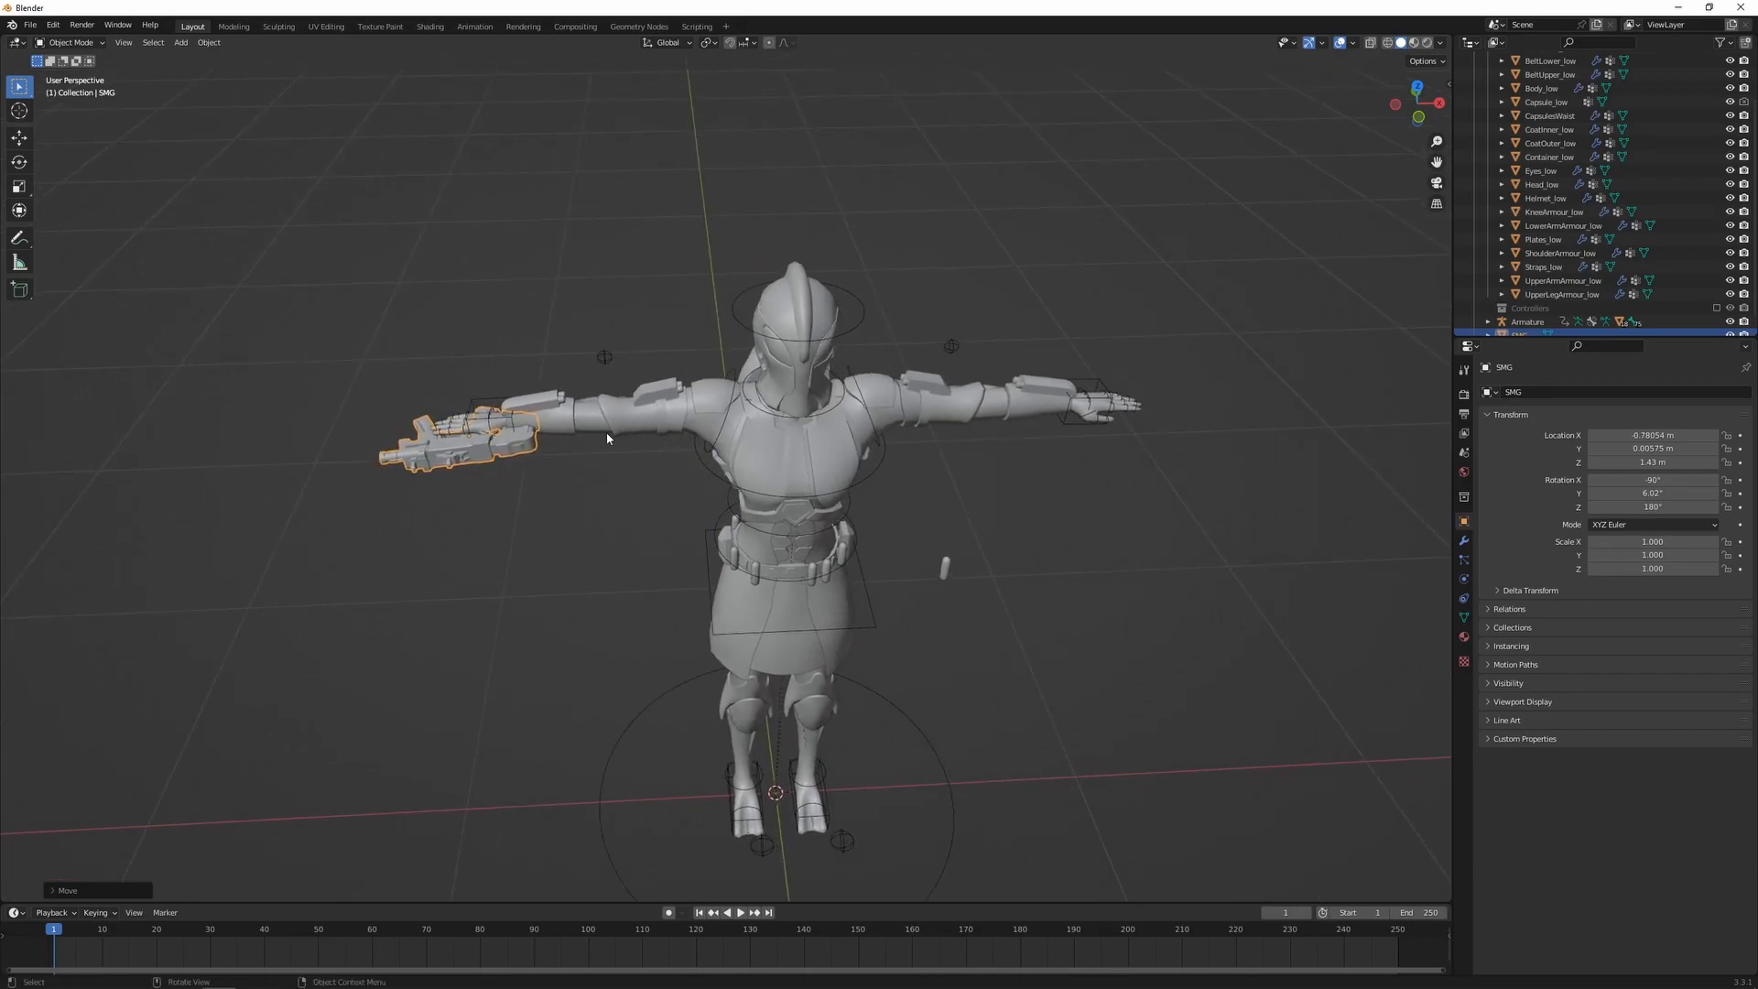
pyautogui.moveTo(820, 510); pyautogui.dragTo(431, 498, button='middle')
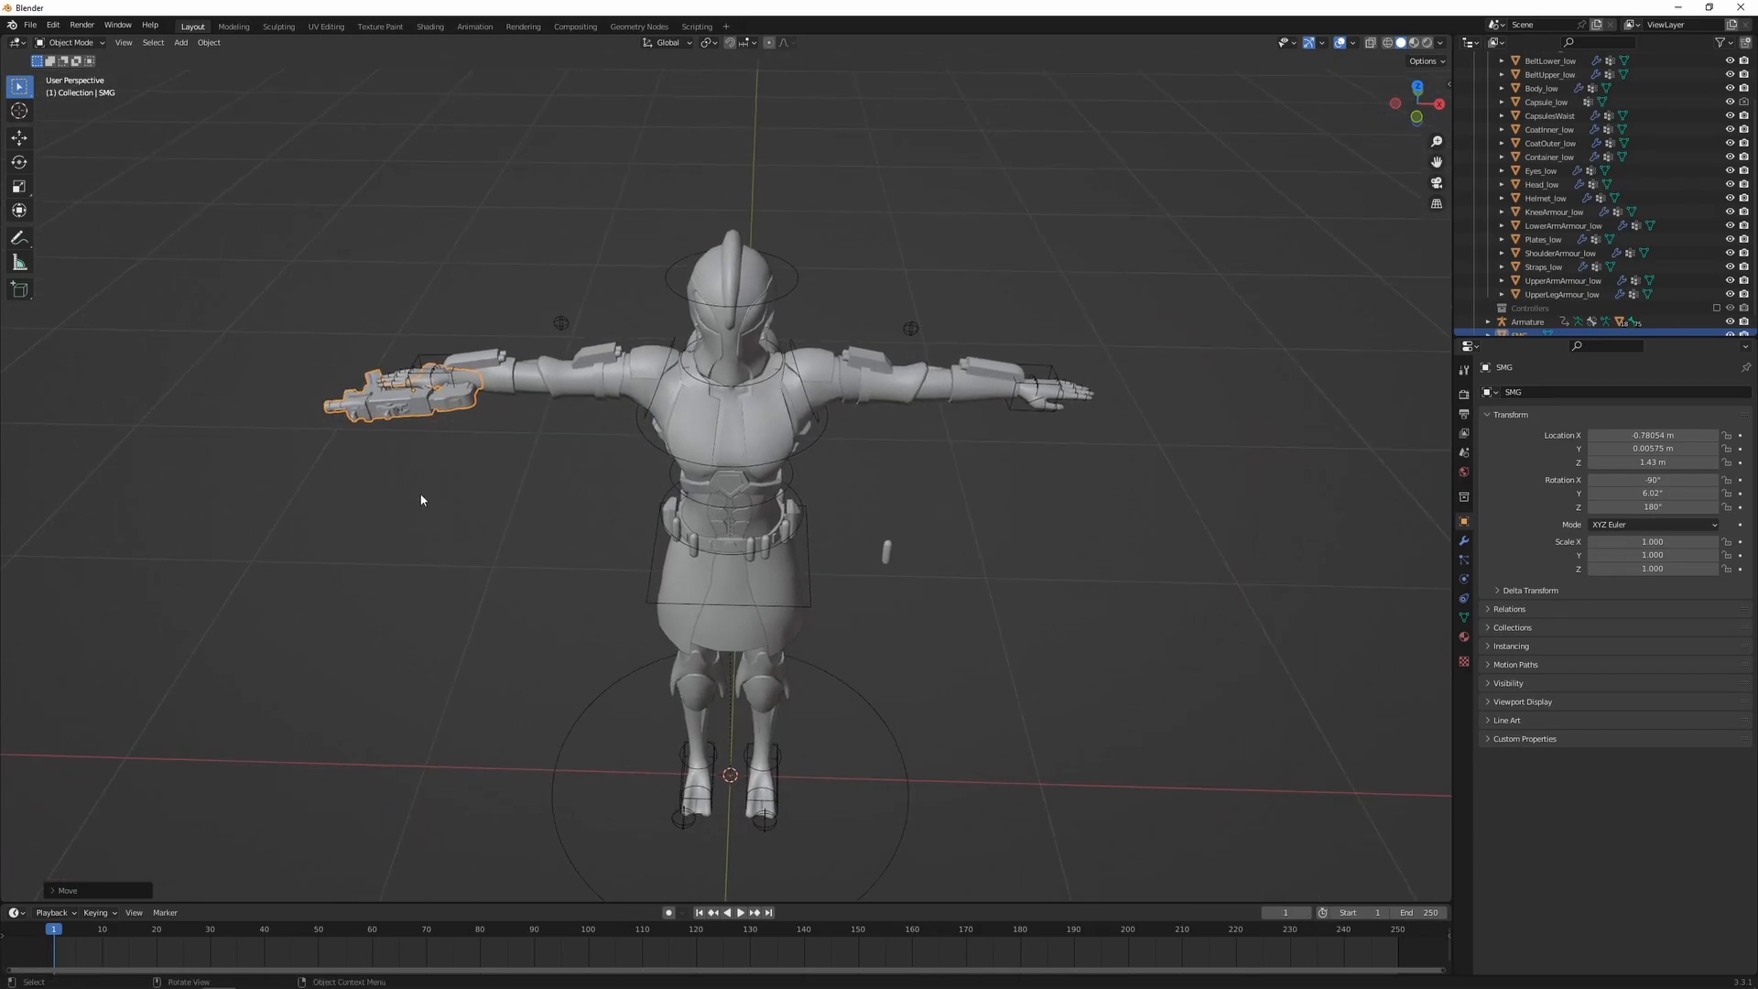
pyautogui.hotkey('shift', 'd')
pyautogui.click(1149, 490)
# - In front view, turn the duplicated SMG about 166° so its Y rotation is about 172° and its barrel points outward
pyautogui.keyDown('shift'); pyautogui.moveTo(1149, 491); pyautogui.dragTo(826, 533, button='middle'); pyautogui.keyUp('shift')
pyautogui.scroll(3, 826, 530)
pyautogui.press('KP_1')
pyautogui.scroll(3, 827, 526)
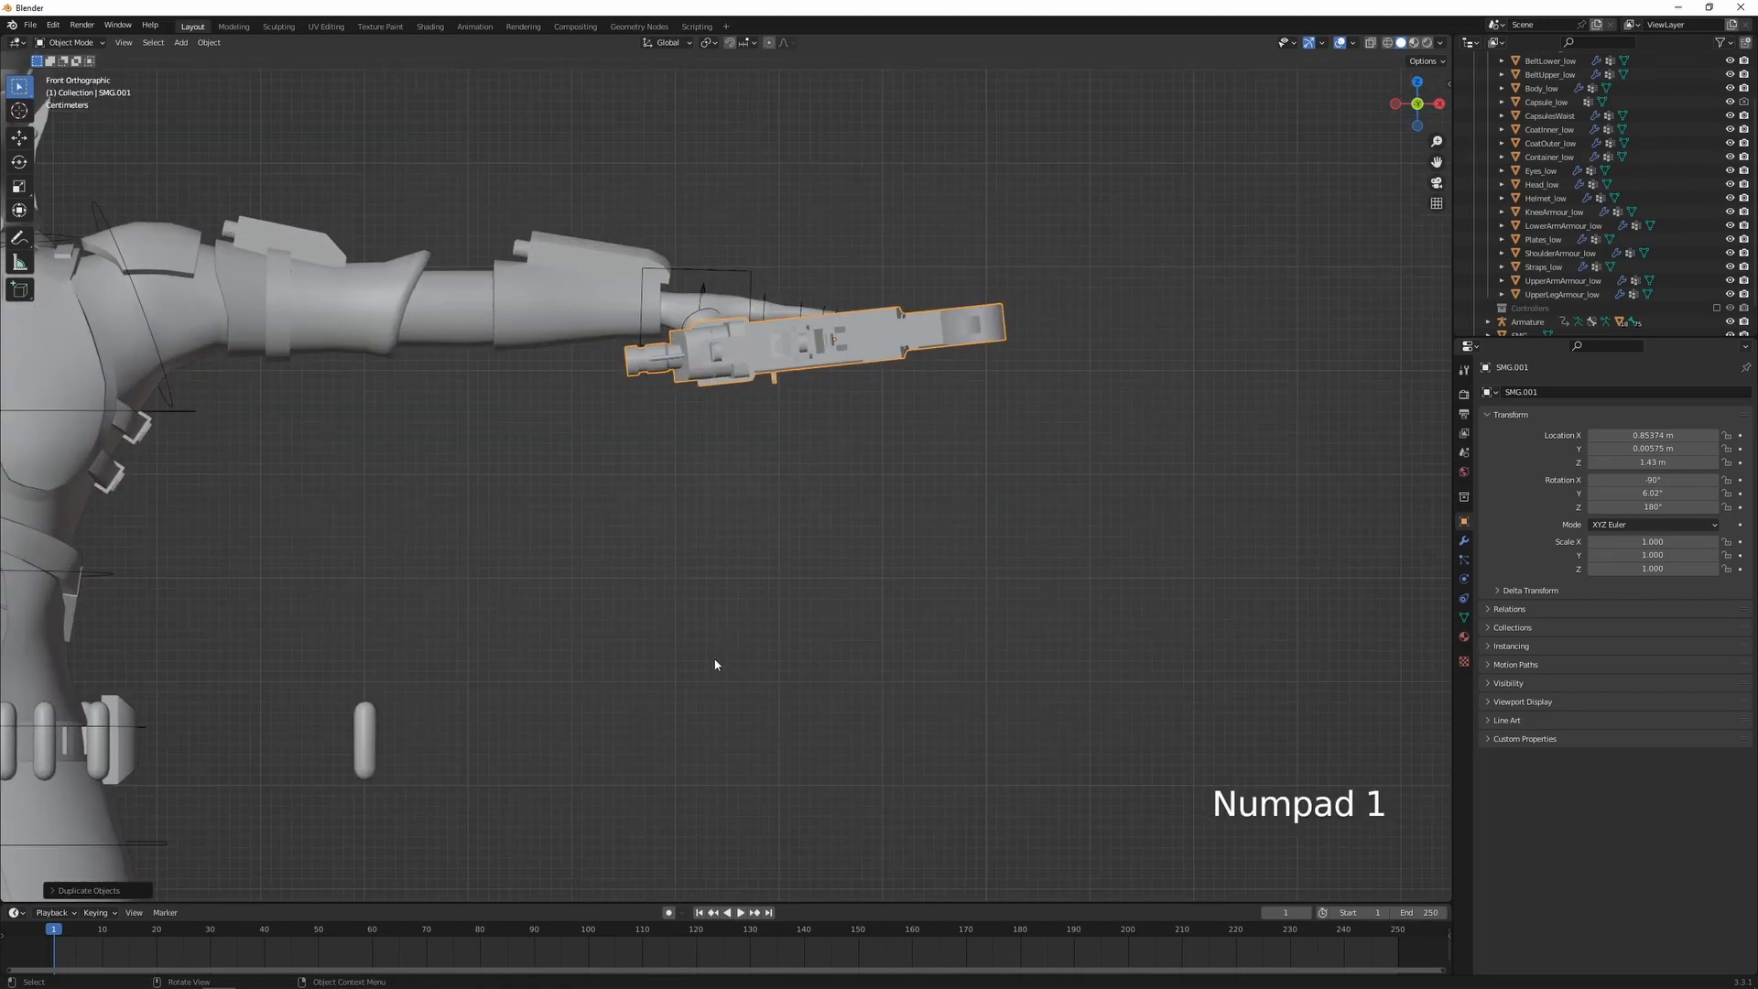
pyautogui.press('r')
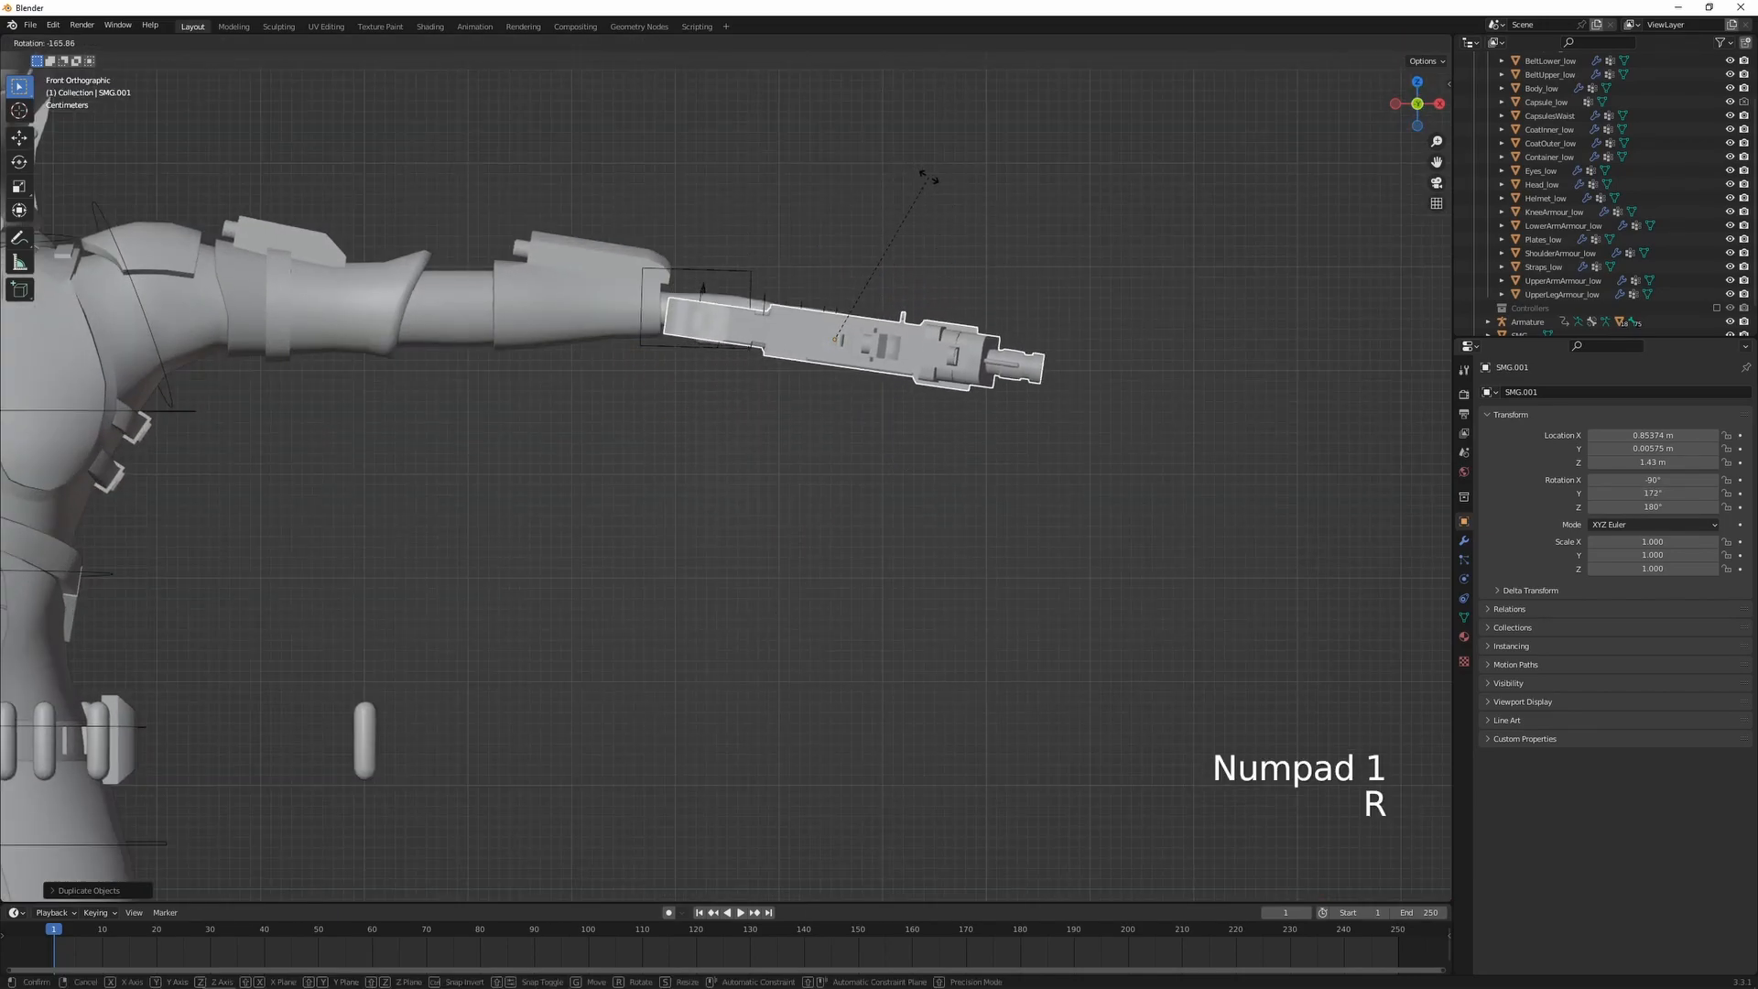
pyautogui.click(925, 176)
# - Move the duplicated SMG under the left palm in front view, to about X 0.787 m, Z 1.432 m
pyautogui.scroll(3, 826, 341)
pyautogui.keyDown('shift'); pyautogui.moveTo(826, 340); pyautogui.dragTo(859, 561, button='middle'); pyautogui.keyUp('shift')
pyautogui.press('g')
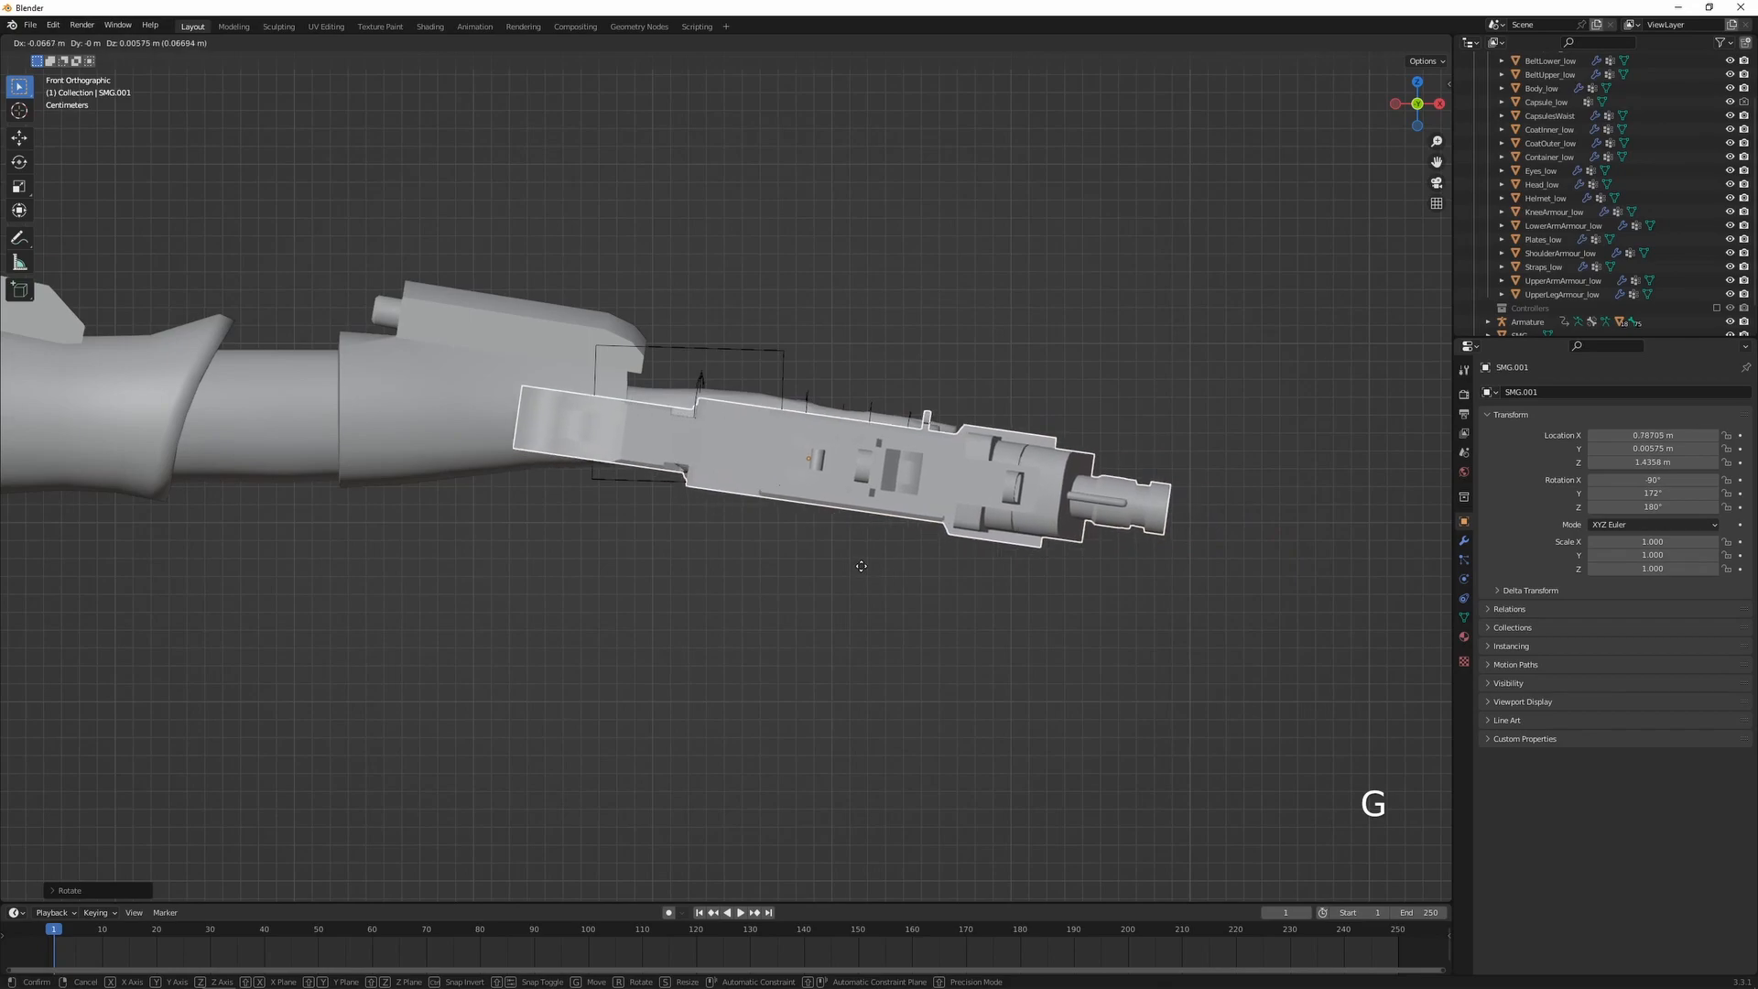
pyautogui.click(859, 564)
# - In top view, align the duplicated SMG's grip with the left palm, at about X 0.788 m, Y 0.005 m
pyautogui.press('KP_7')
pyautogui.scroll(3, 874, 562)
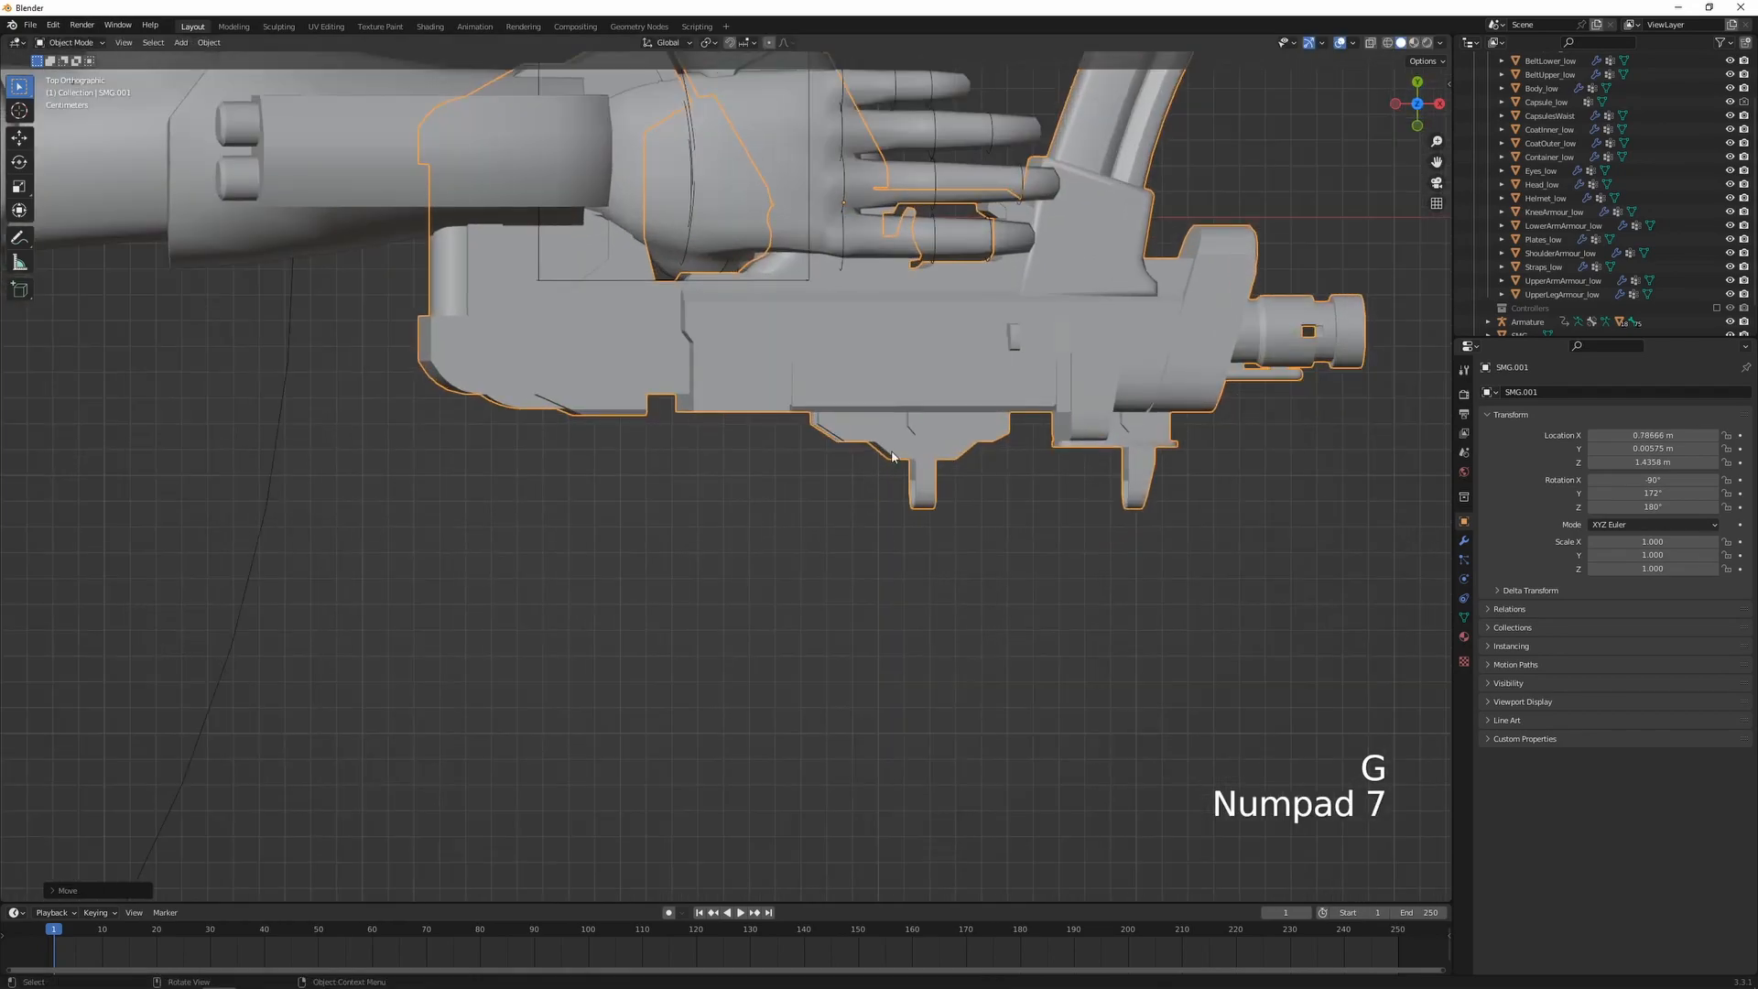
pyautogui.scroll(-1, 850, 618)
pyautogui.keyDown('shift'); pyautogui.moveTo(850, 618); pyautogui.dragTo(800, 590, button='middle'); pyautogui.keyUp('shift')
pyautogui.press('g')
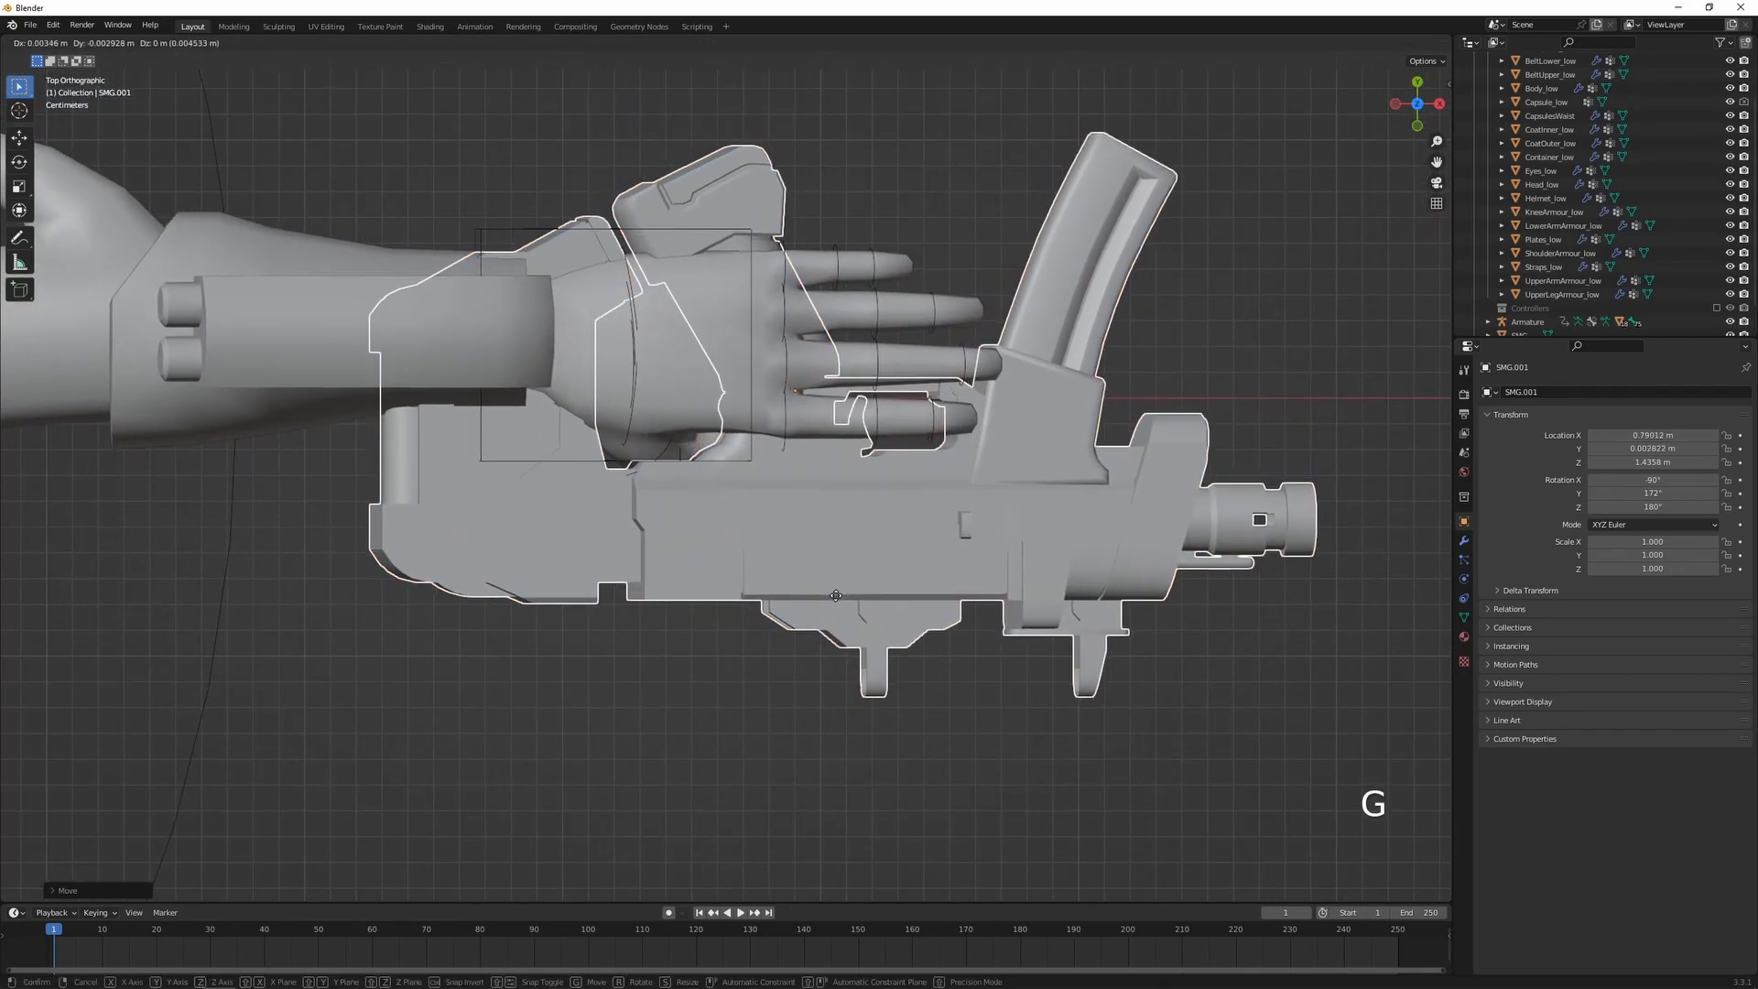
pyautogui.click(832, 596)
# - Parent the right-hand SMG to the armature's arm_IK.R bone in Pose Mode, using the Bone parent option
pyautogui.scroll(-6, 831, 596)
pyautogui.moveTo(796, 600)
pyautogui.mouseDown(button='middle')
pyautogui.moveTo(733, 600)
pyautogui.moveTo(1111, 506)
pyautogui.moveTo(945, 575)
pyautogui.moveTo(628, 549)
pyautogui.moveTo(803, 580)
pyautogui.mouseUp(button='middle')
pyautogui.scroll(3, 804, 576)
pyautogui.click(699, 518)
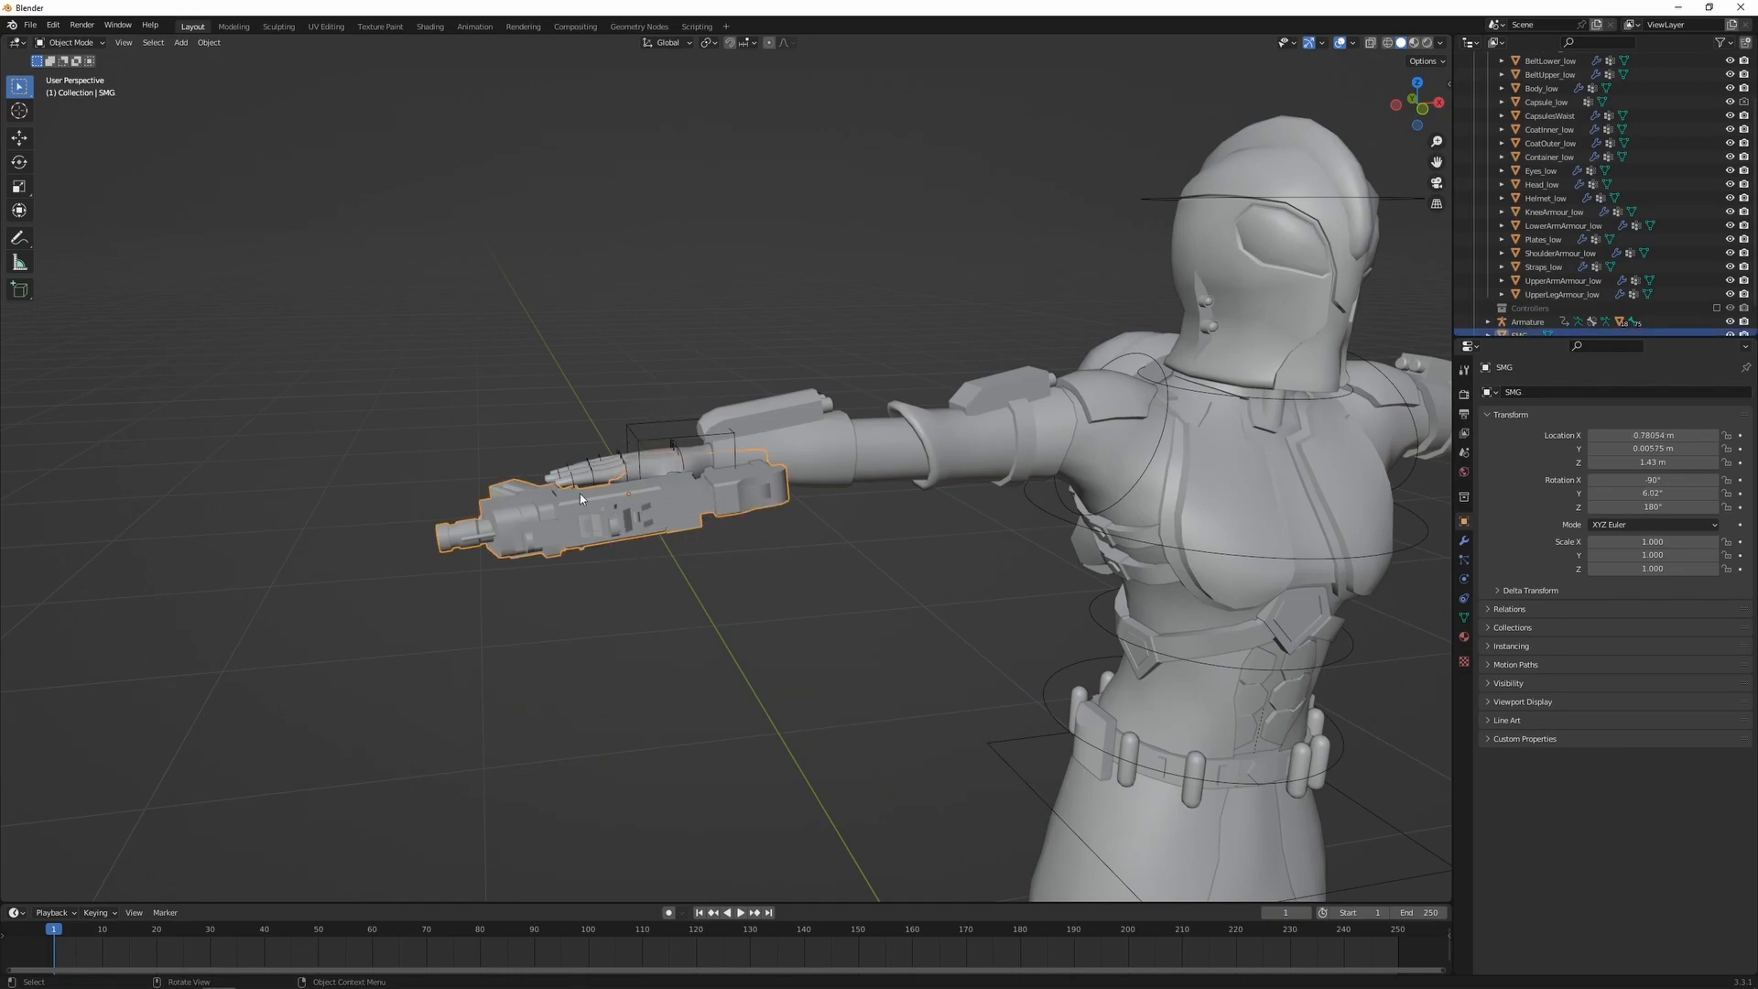
pyautogui.keyDown('shift'); pyautogui.moveTo(671, 561); pyautogui.dragTo(738, 586, button='middle'); pyautogui.keyUp('shift')
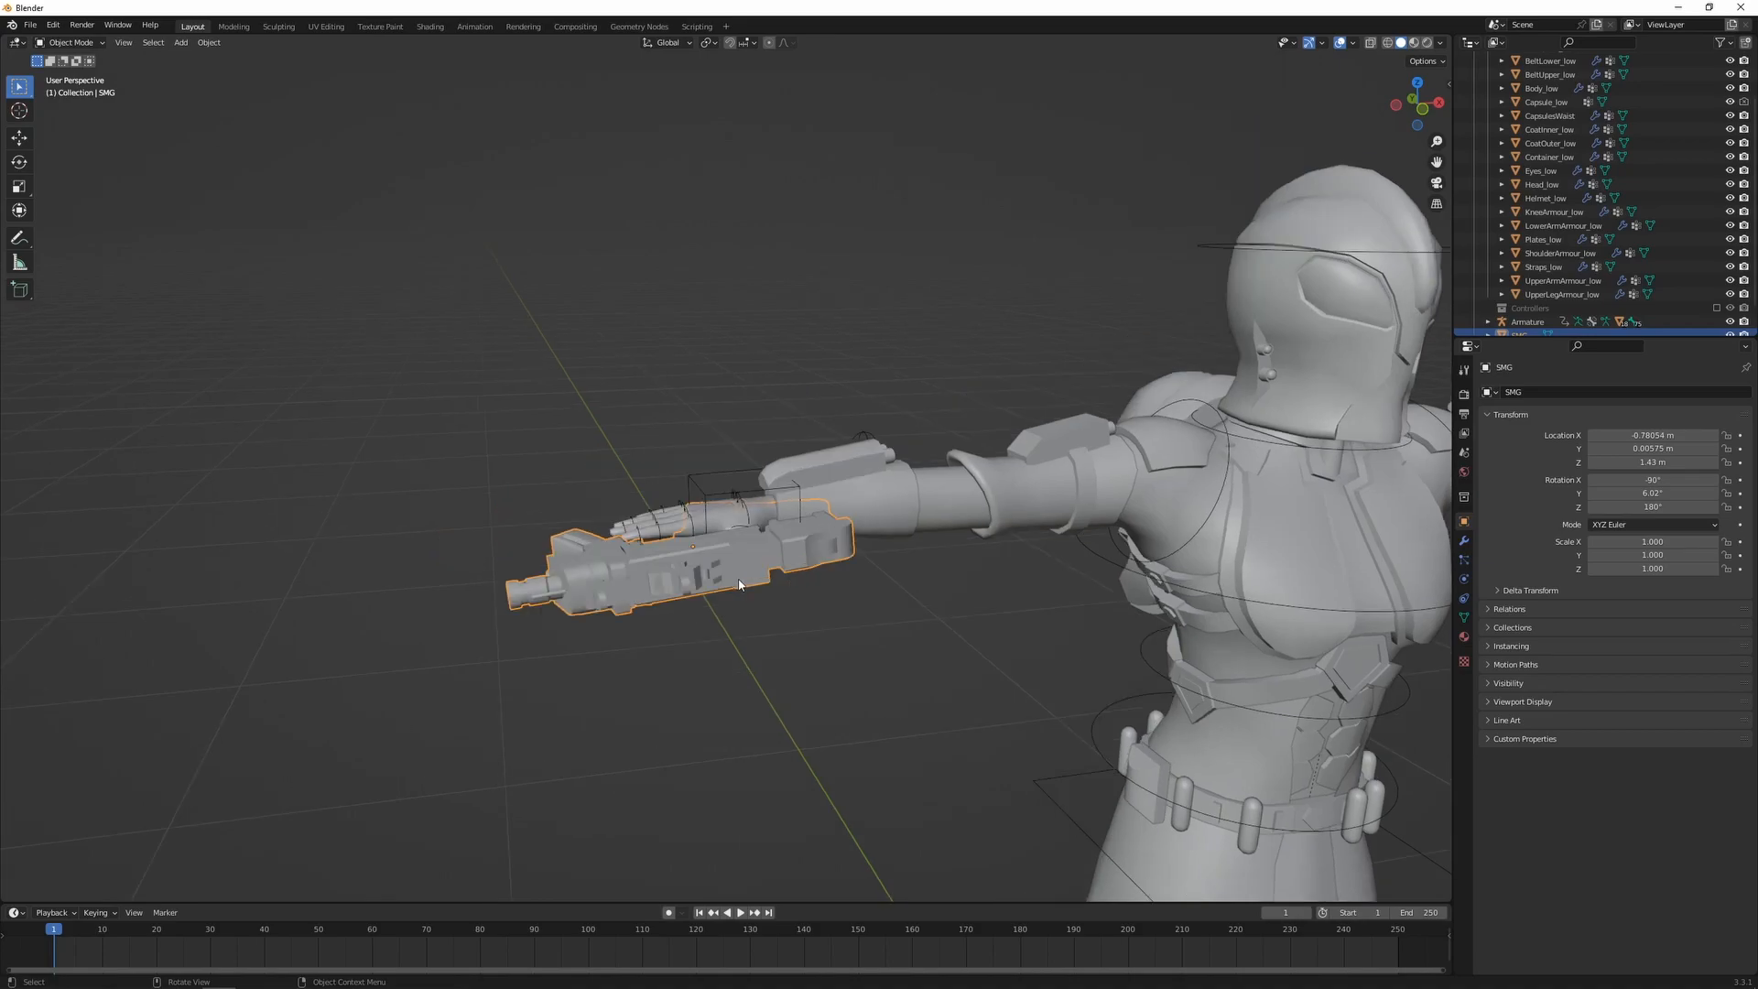
pyautogui.keyDown('shift'); pyautogui.click(701, 474); pyautogui.keyUp('shift')
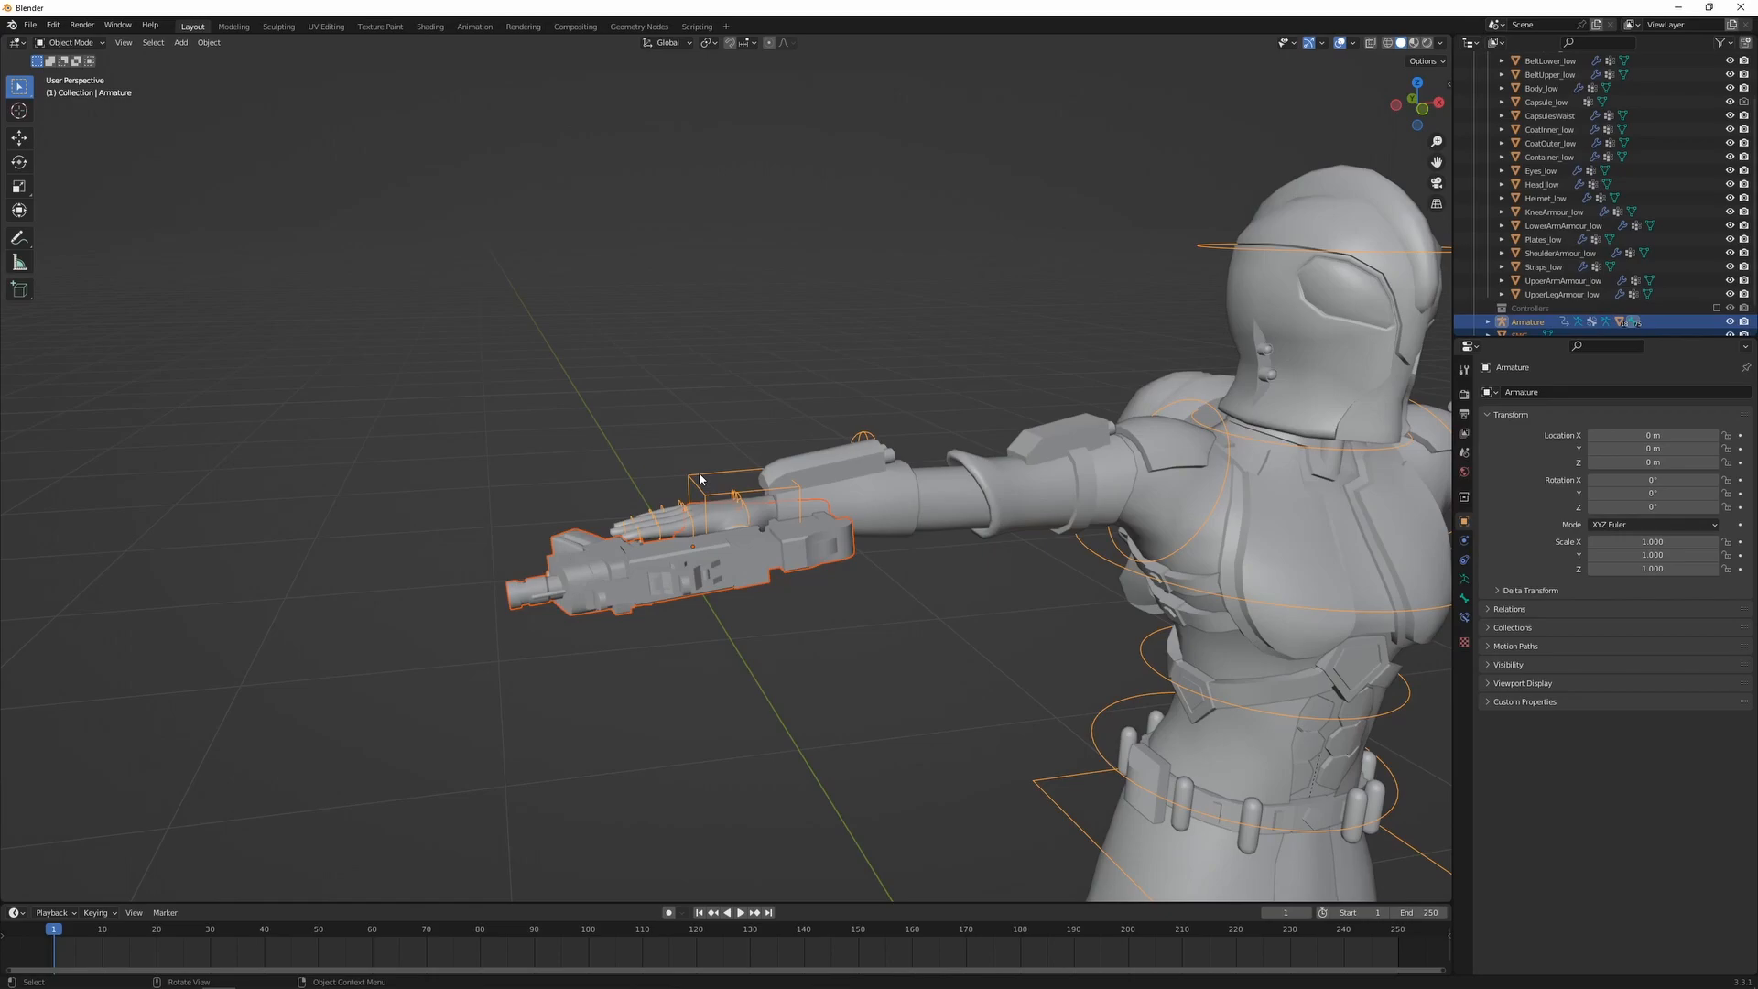
pyautogui.hotkey('ctrl', 'Tab')
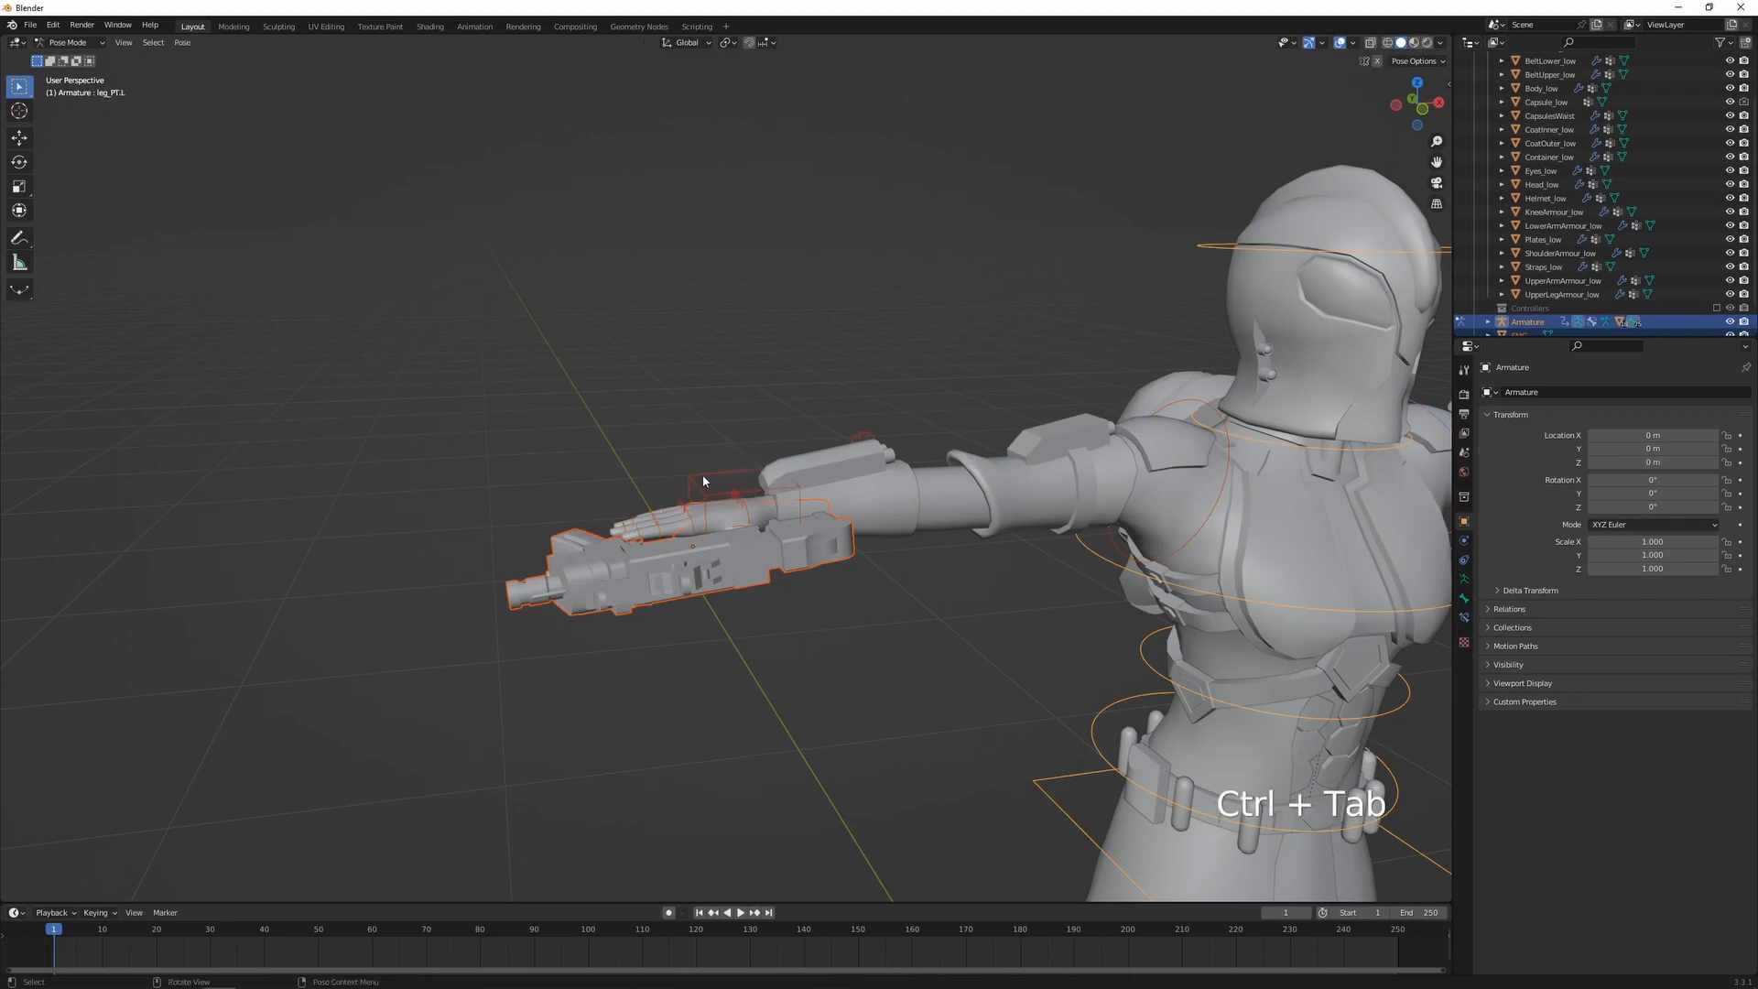
pyautogui.scroll(3, 696, 467)
pyautogui.click(660, 469)
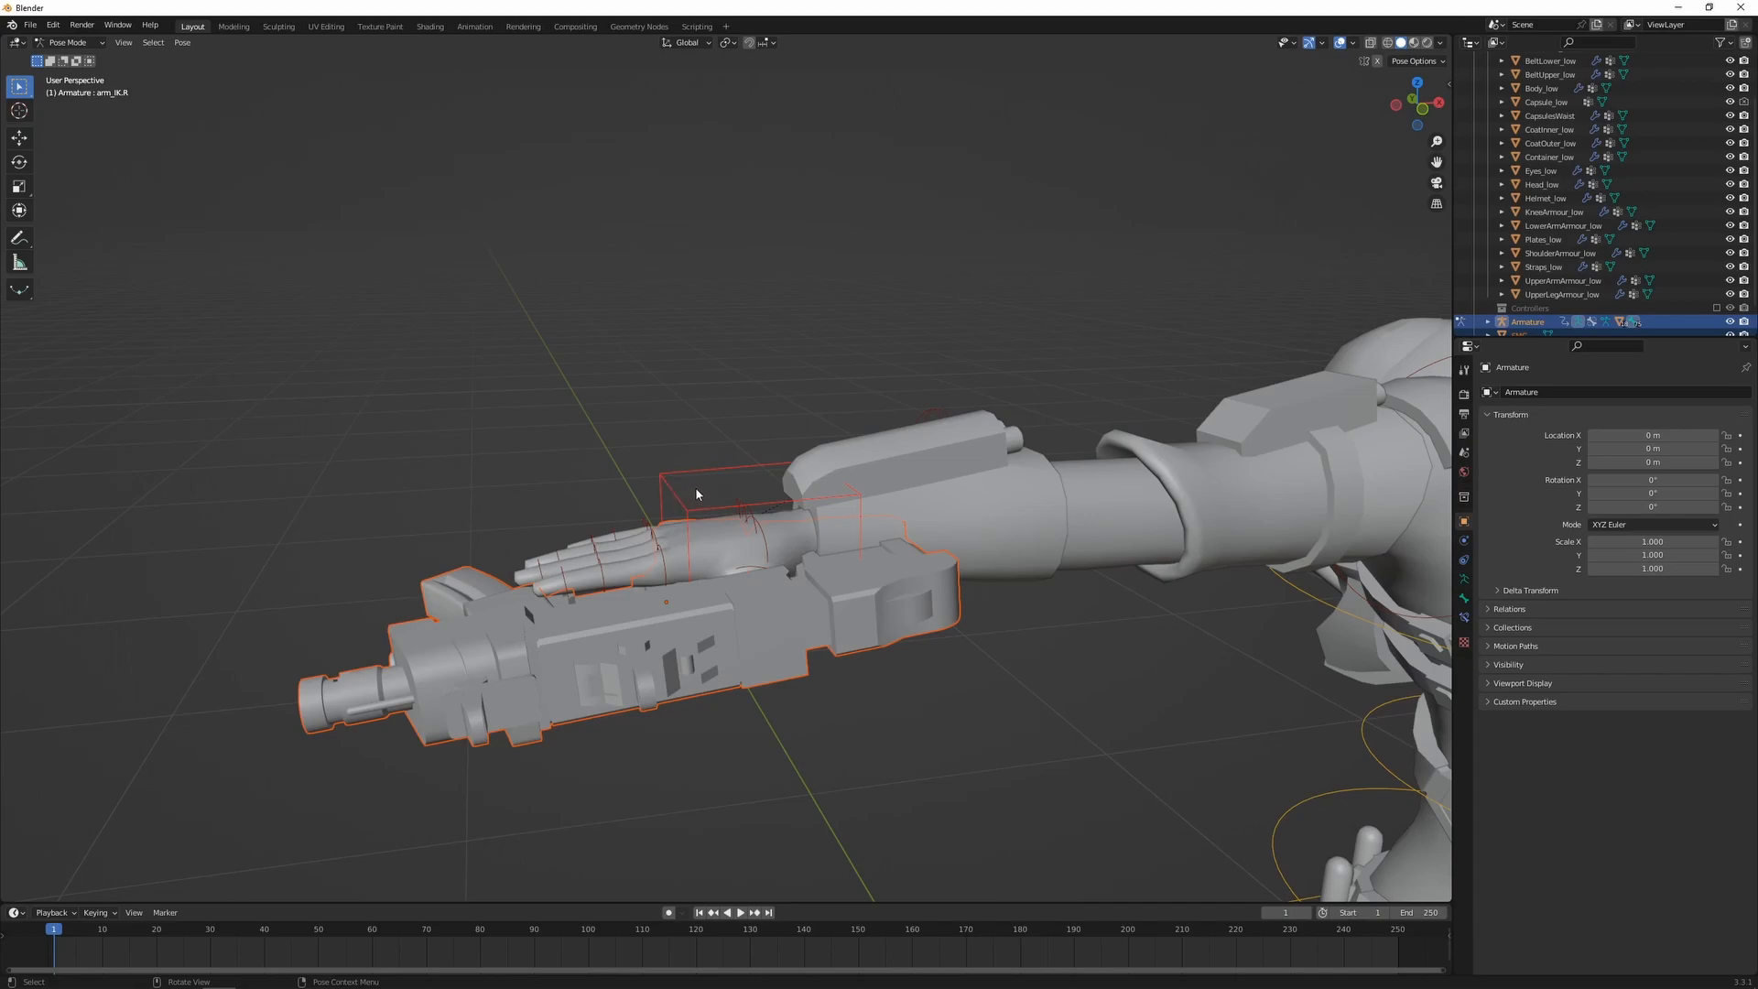
pyautogui.hotkey('ctrl', 'p')
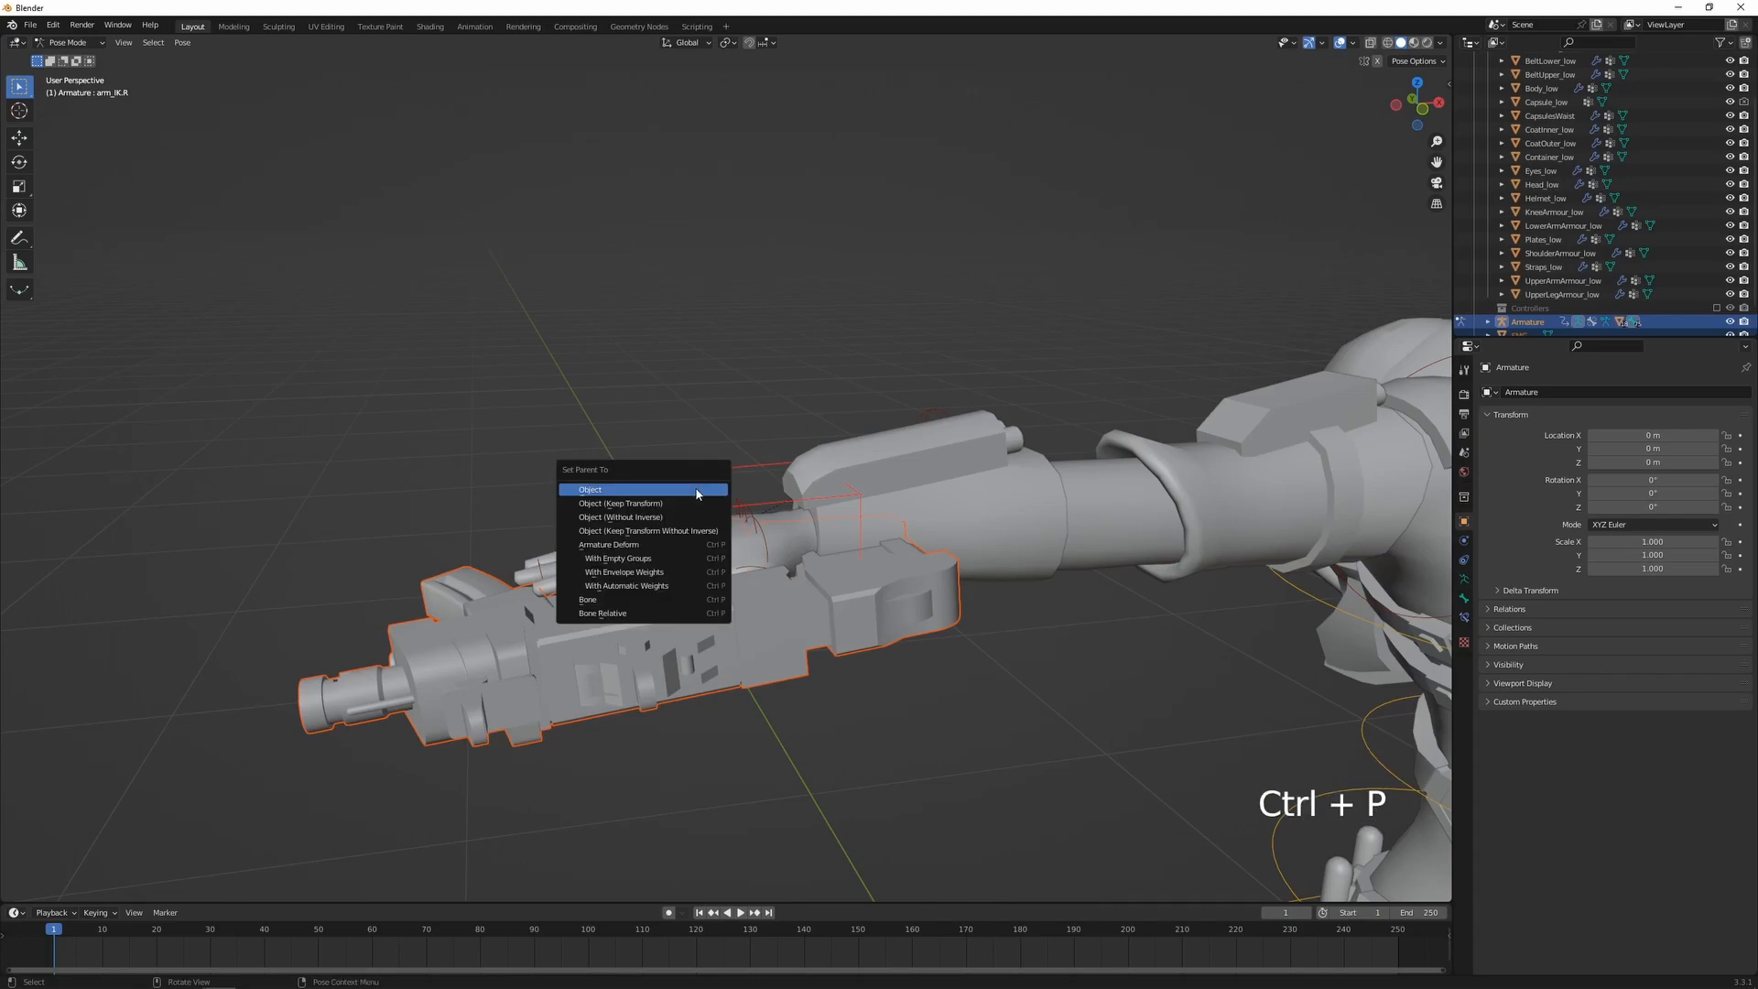
pyautogui.click(606, 599)
# - Test the parenting by freely rotating the right hand's IK bone, and cancel the rotation
pyautogui.press('r')
pyautogui.press('r')
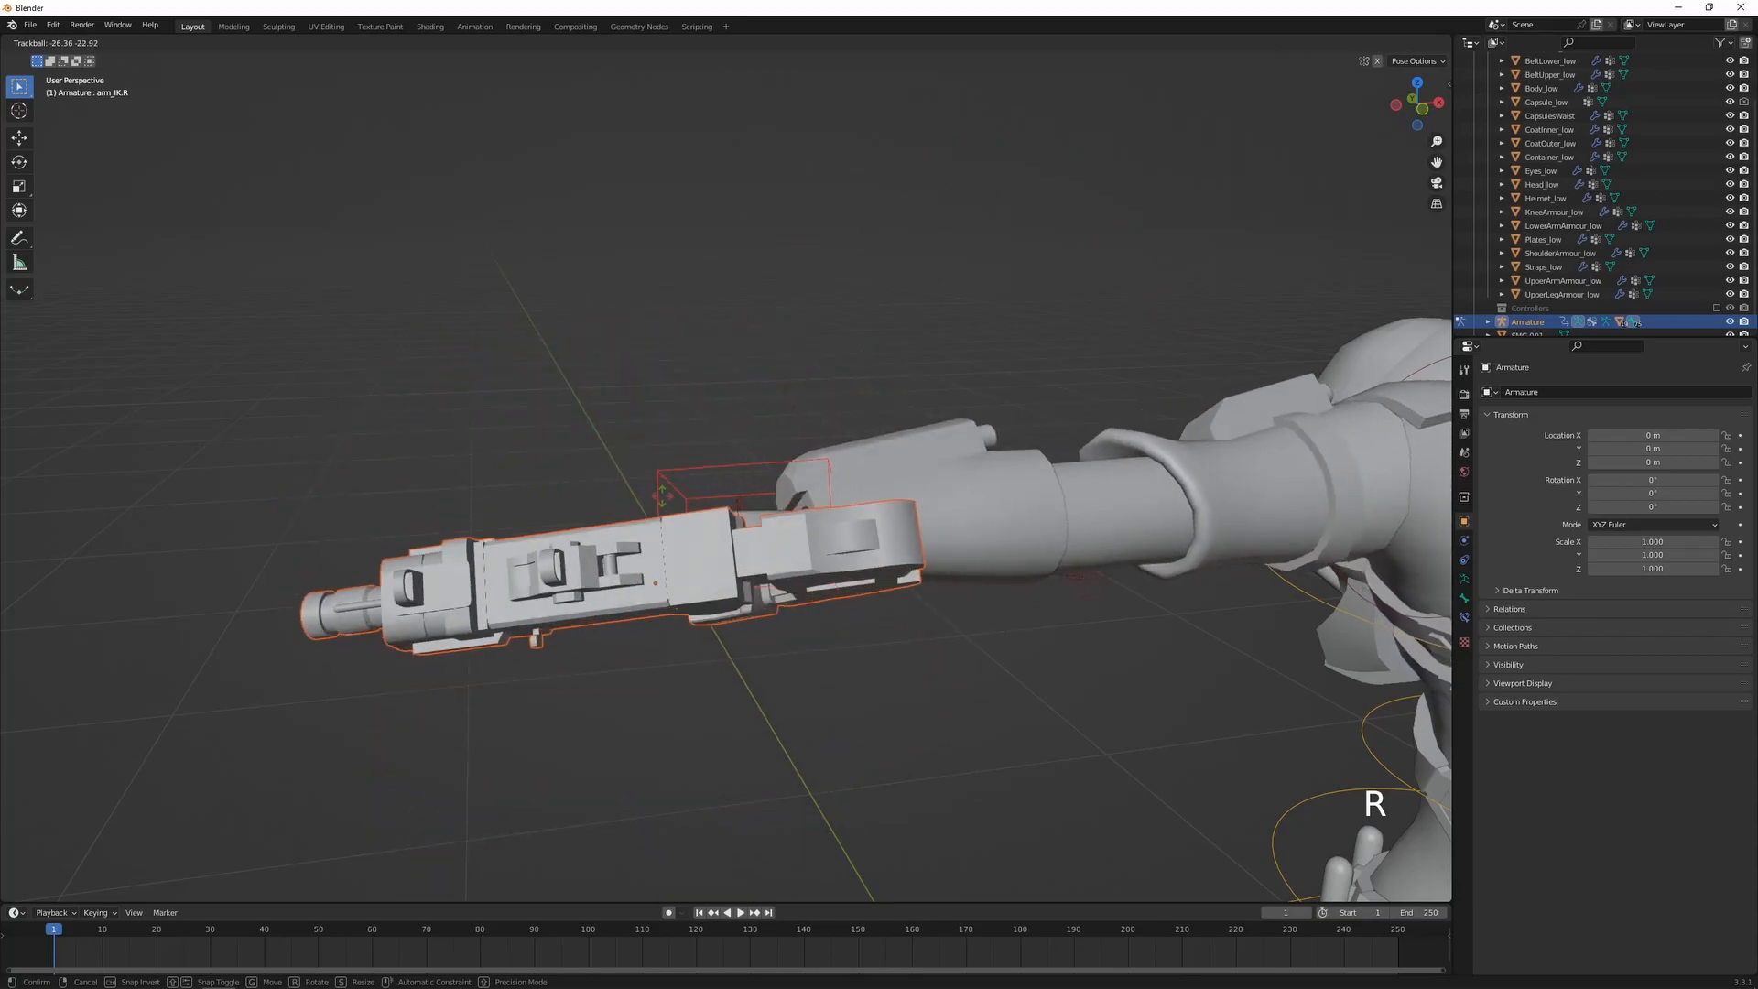
pyautogui.click(711, 570)
# - Return to Object Mode, select the left SMG with the armature, and parent it to the left hand's IK bone in Pose Mode with the Bone option
pyautogui.scroll(-6, 710, 570)
pyautogui.keyDown('shift'); pyautogui.moveTo(943, 558); pyautogui.dragTo(657, 525, button='middle'); pyautogui.keyUp('shift')
pyautogui.scroll(-2, 800, 566)
pyautogui.hotkey('ctrl', 'Tab')
pyautogui.scroll(3, 771, 561)
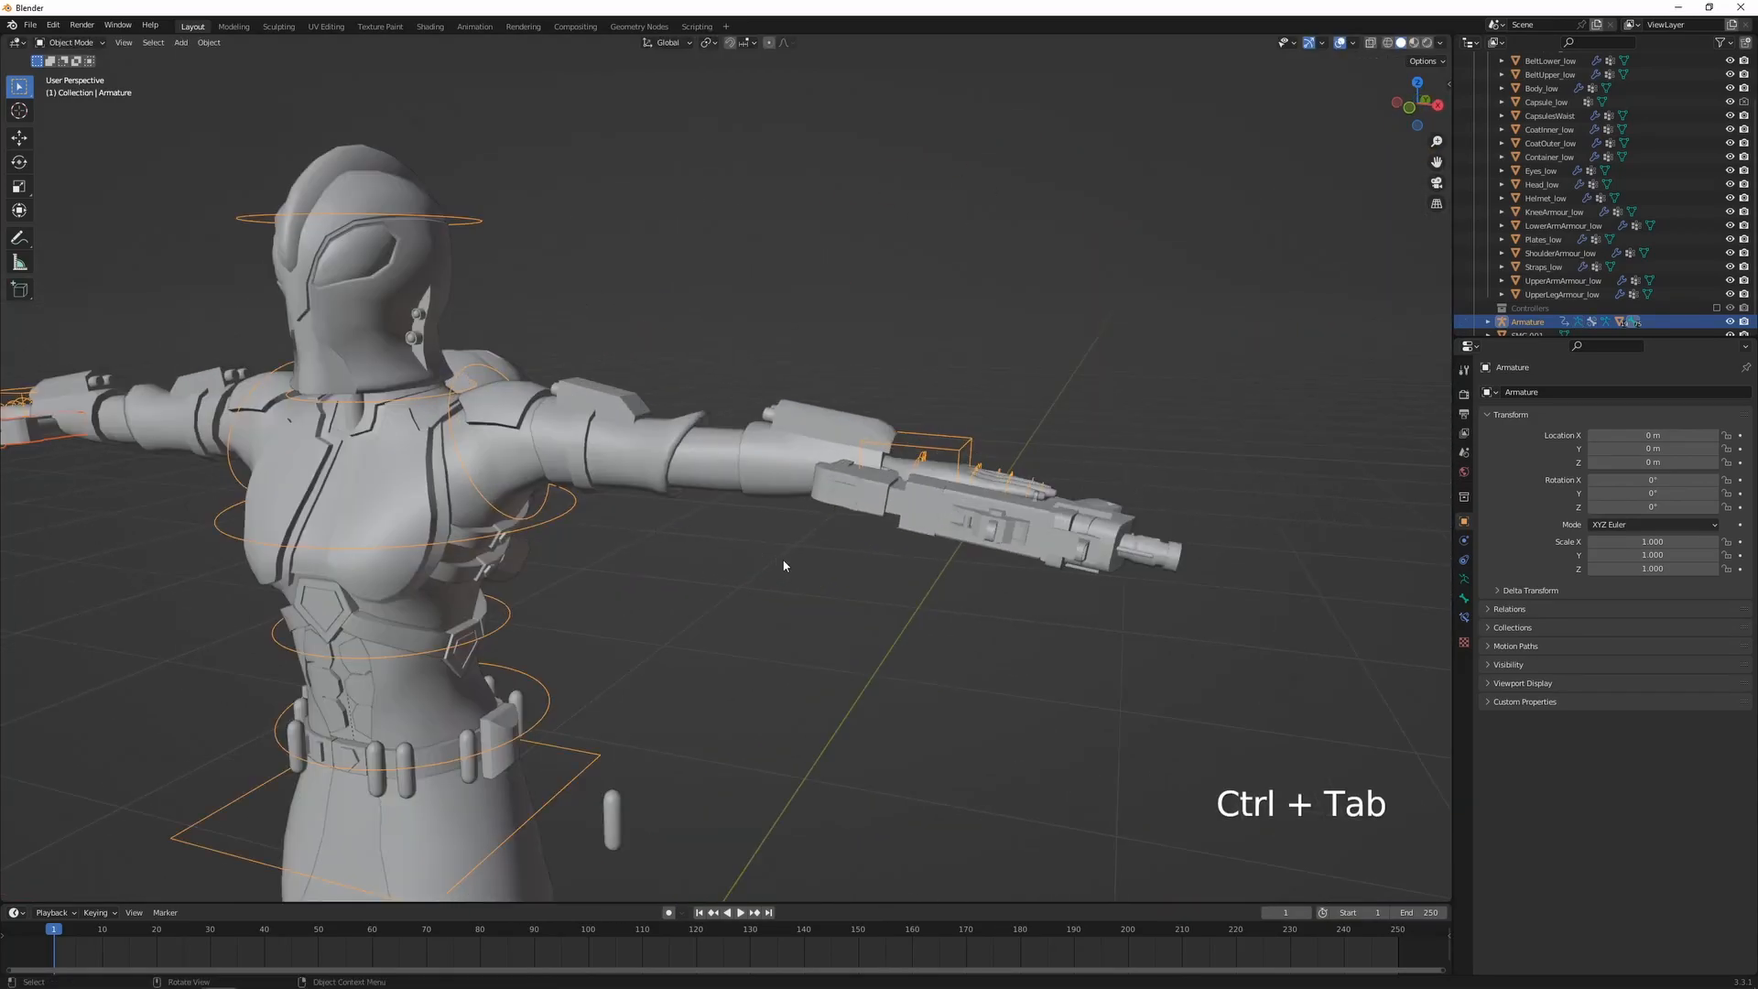
pyautogui.scroll(-2, 756, 565)
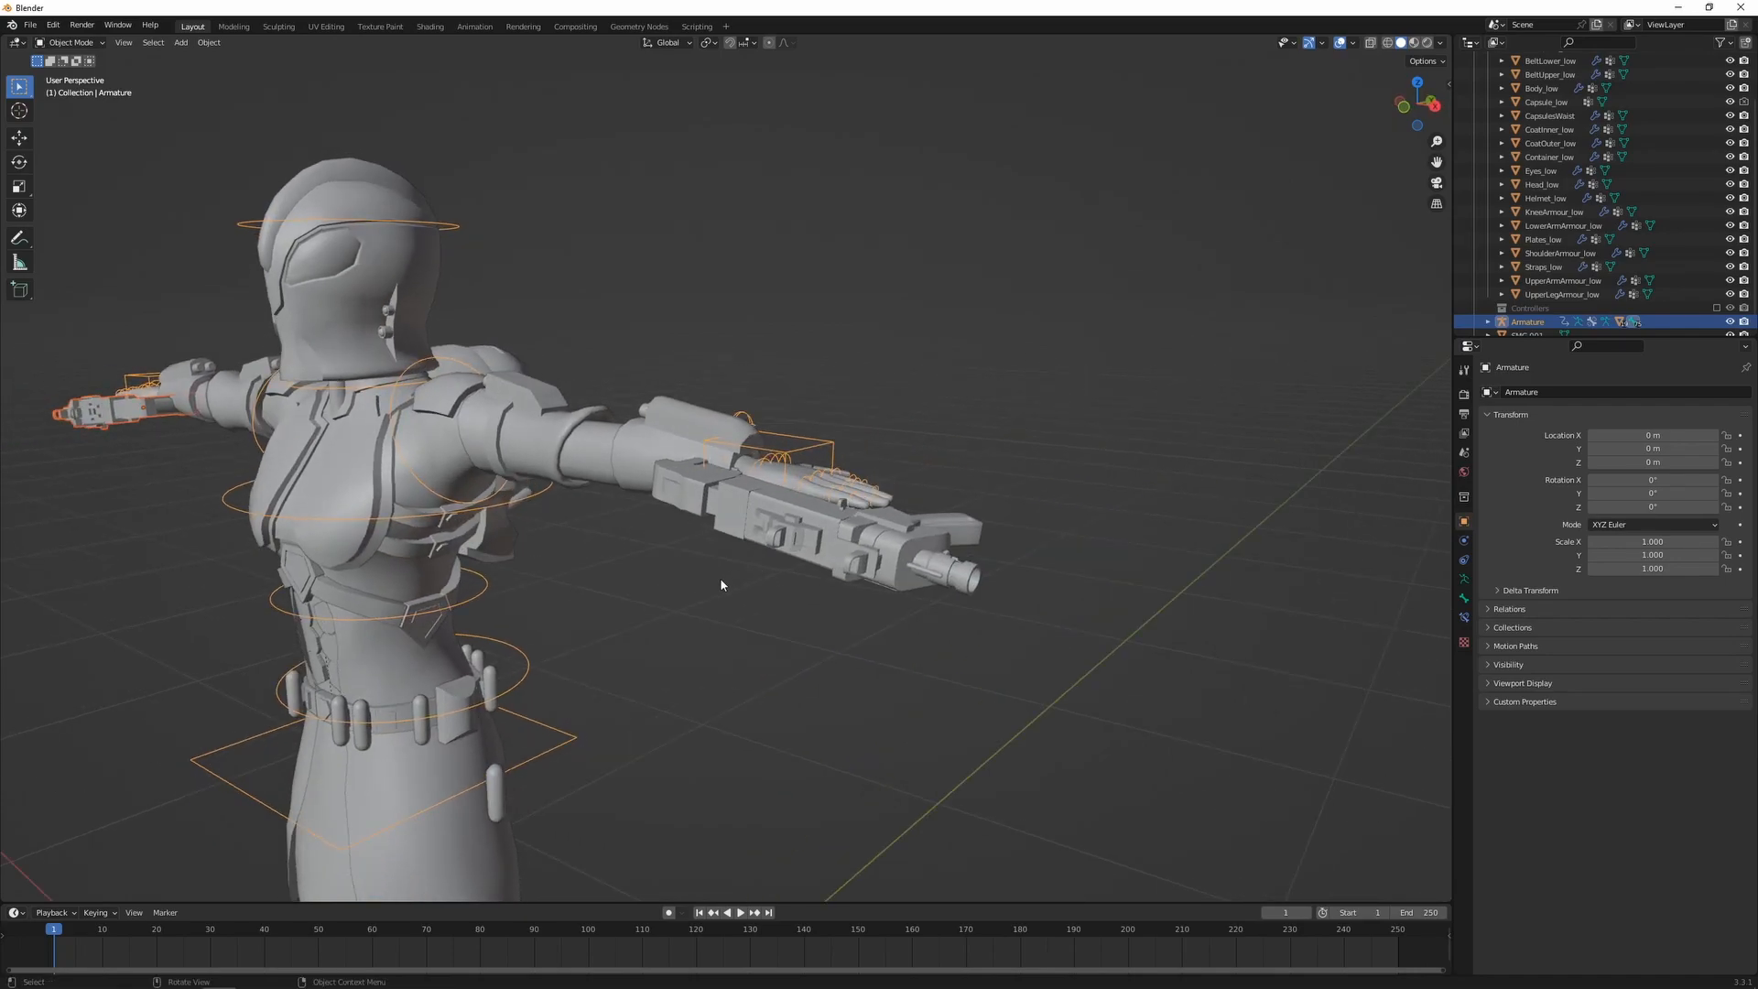
pyautogui.keyDown('shift'); pyautogui.moveTo(719, 578); pyautogui.dragTo(729, 593, button='middle'); pyautogui.keyUp('shift')
pyautogui.scroll(3, 729, 594)
pyautogui.click(728, 579)
pyautogui.scroll(2, 725, 573)
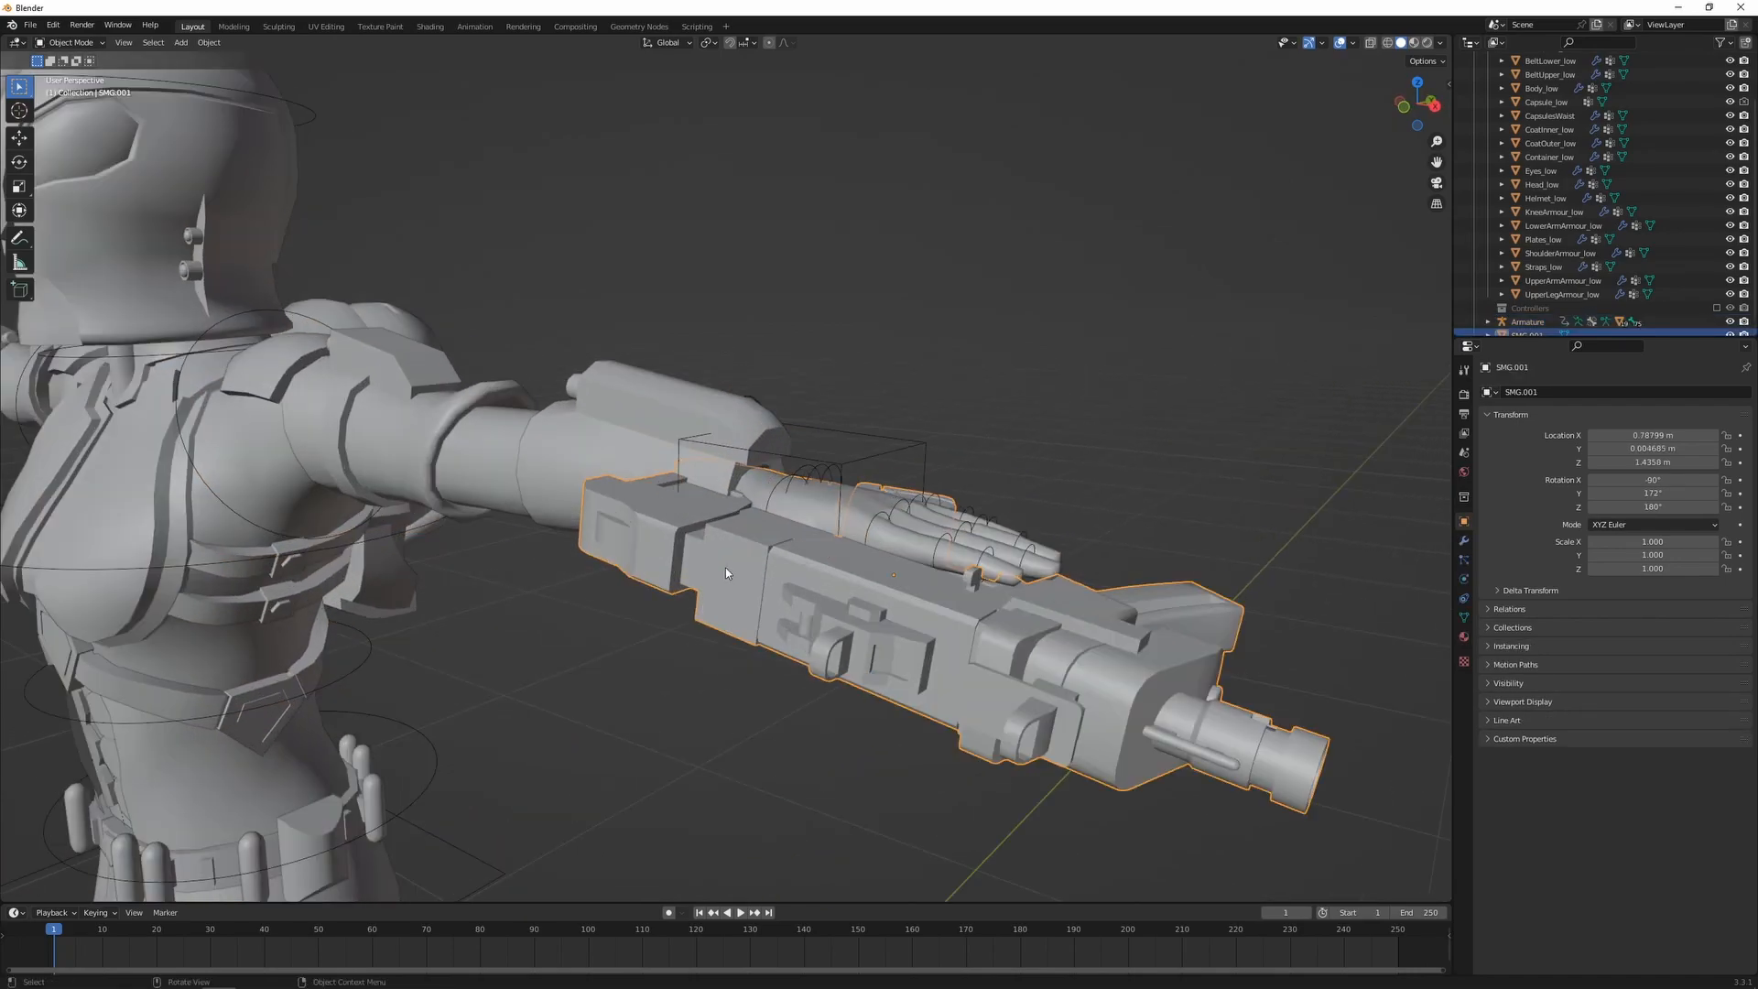
pyautogui.keyDown('shift'); pyautogui.click(897, 447); pyautogui.keyUp('shift')
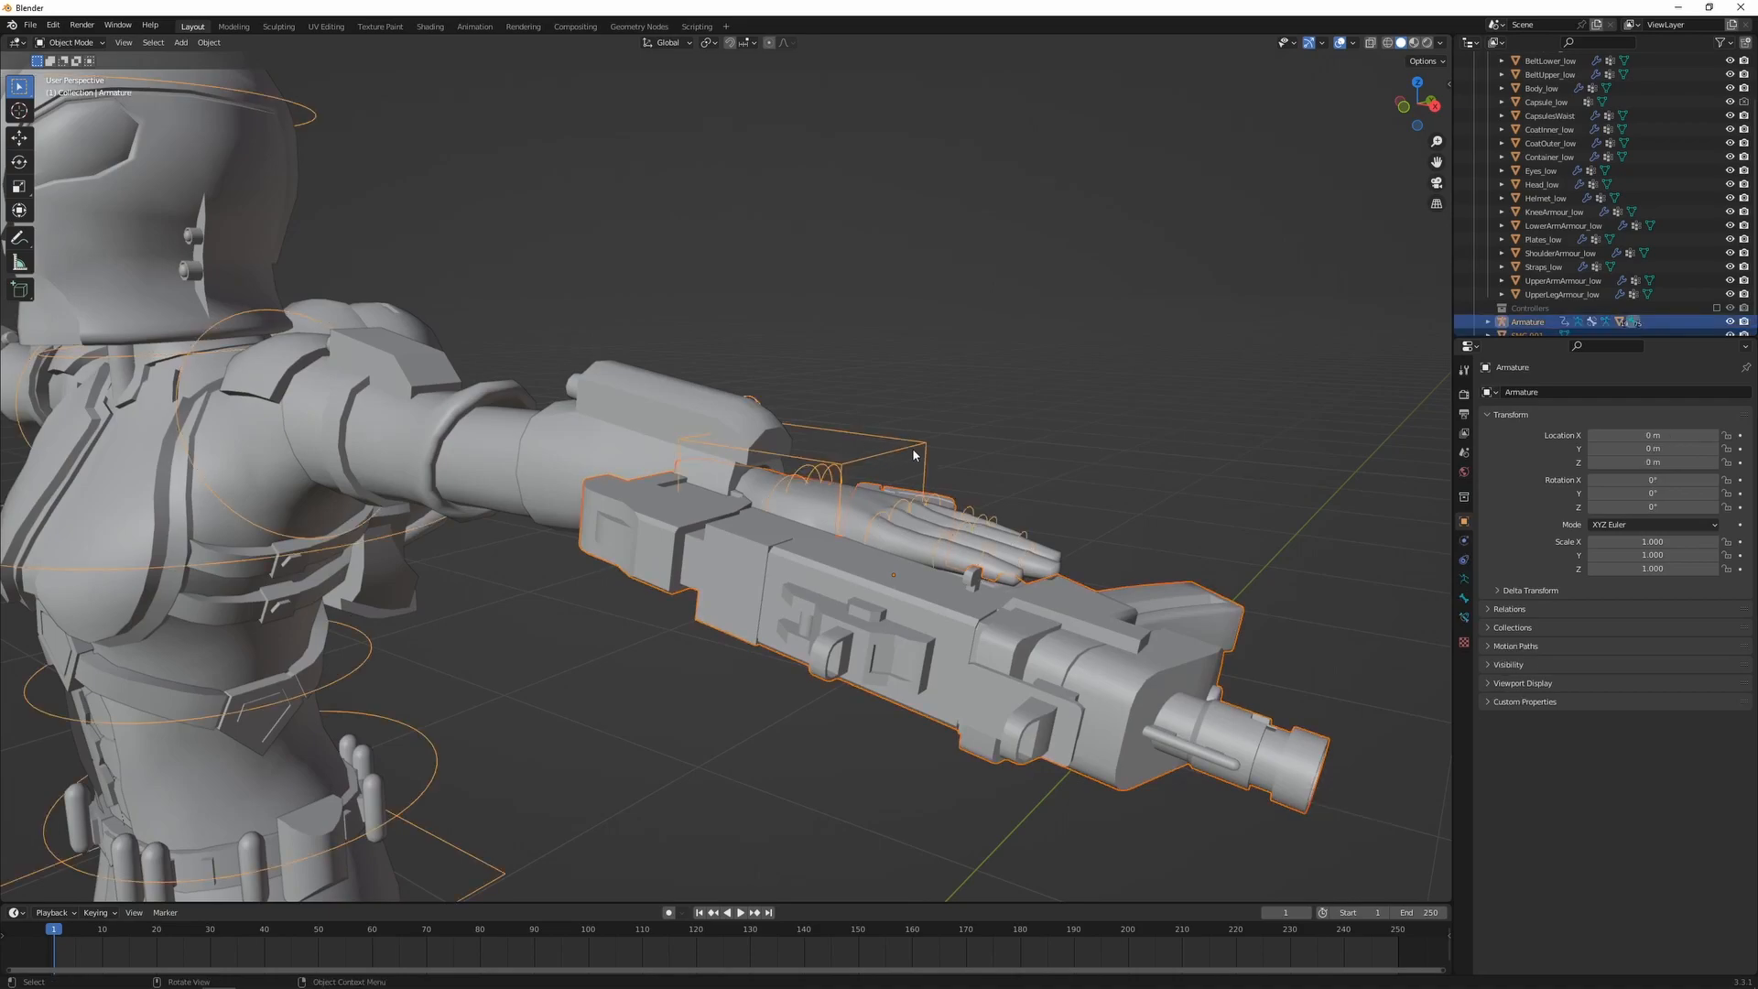
pyautogui.hotkey('ctrl', 'Tab')
pyautogui.click(872, 430)
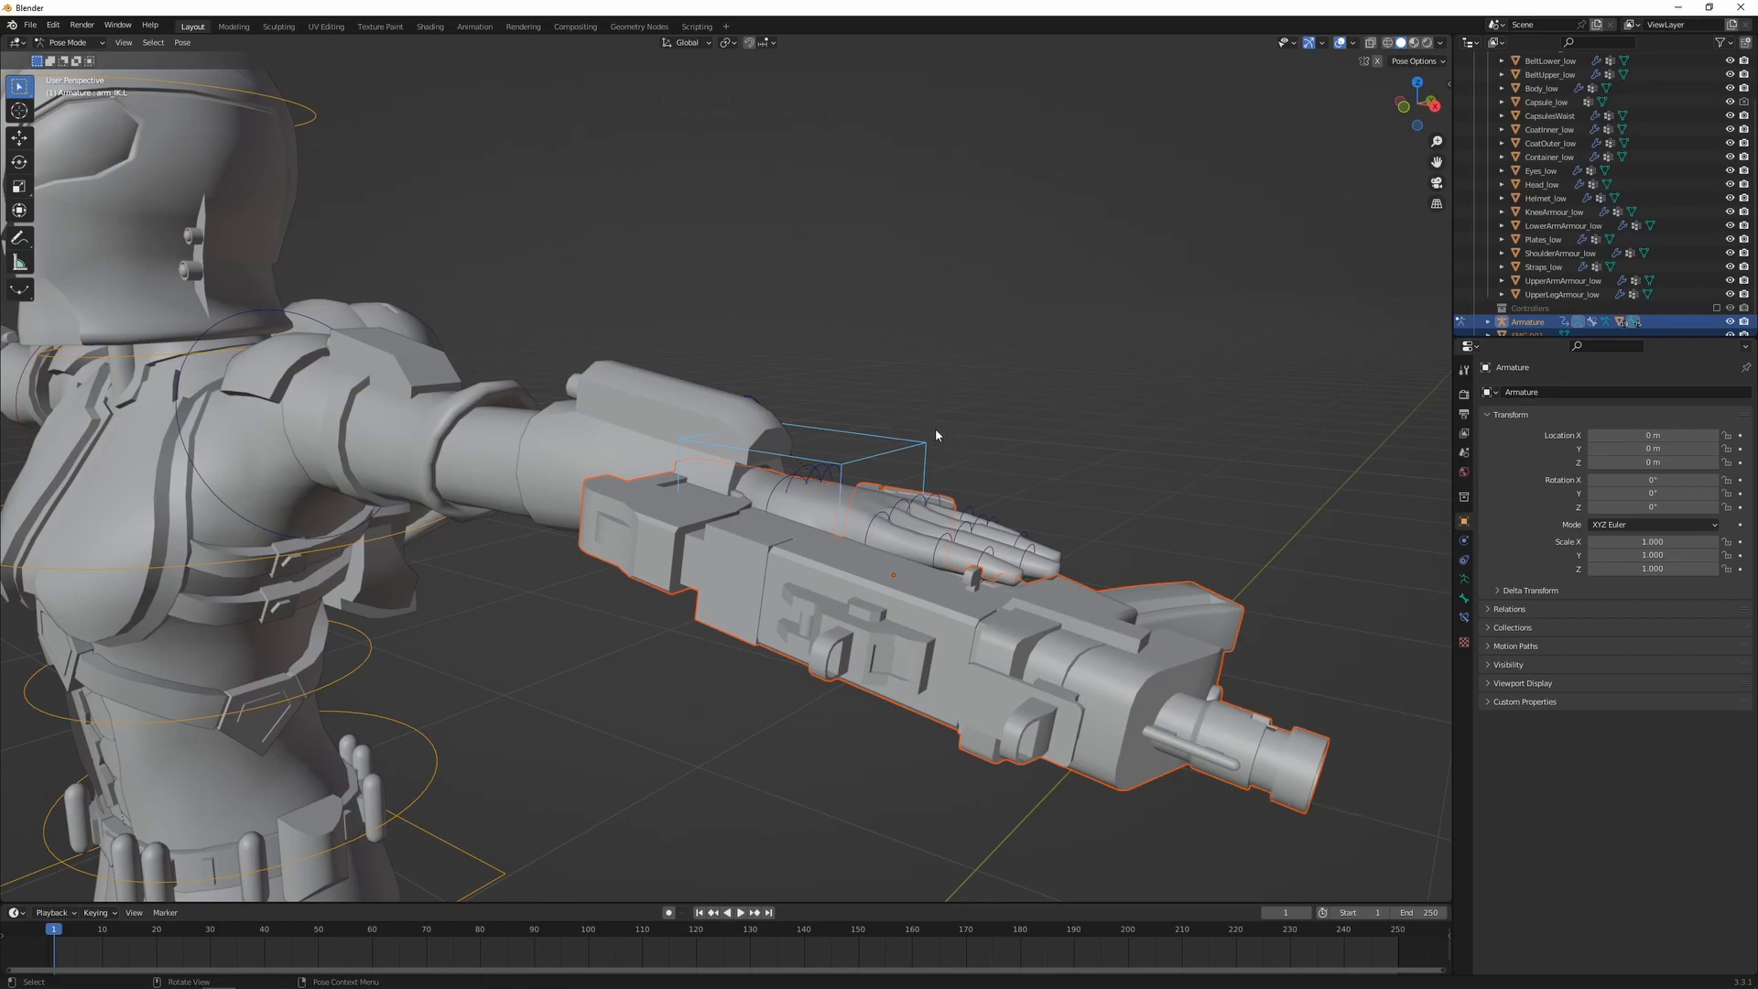
pyautogui.hotkey('ctrl', 'p')
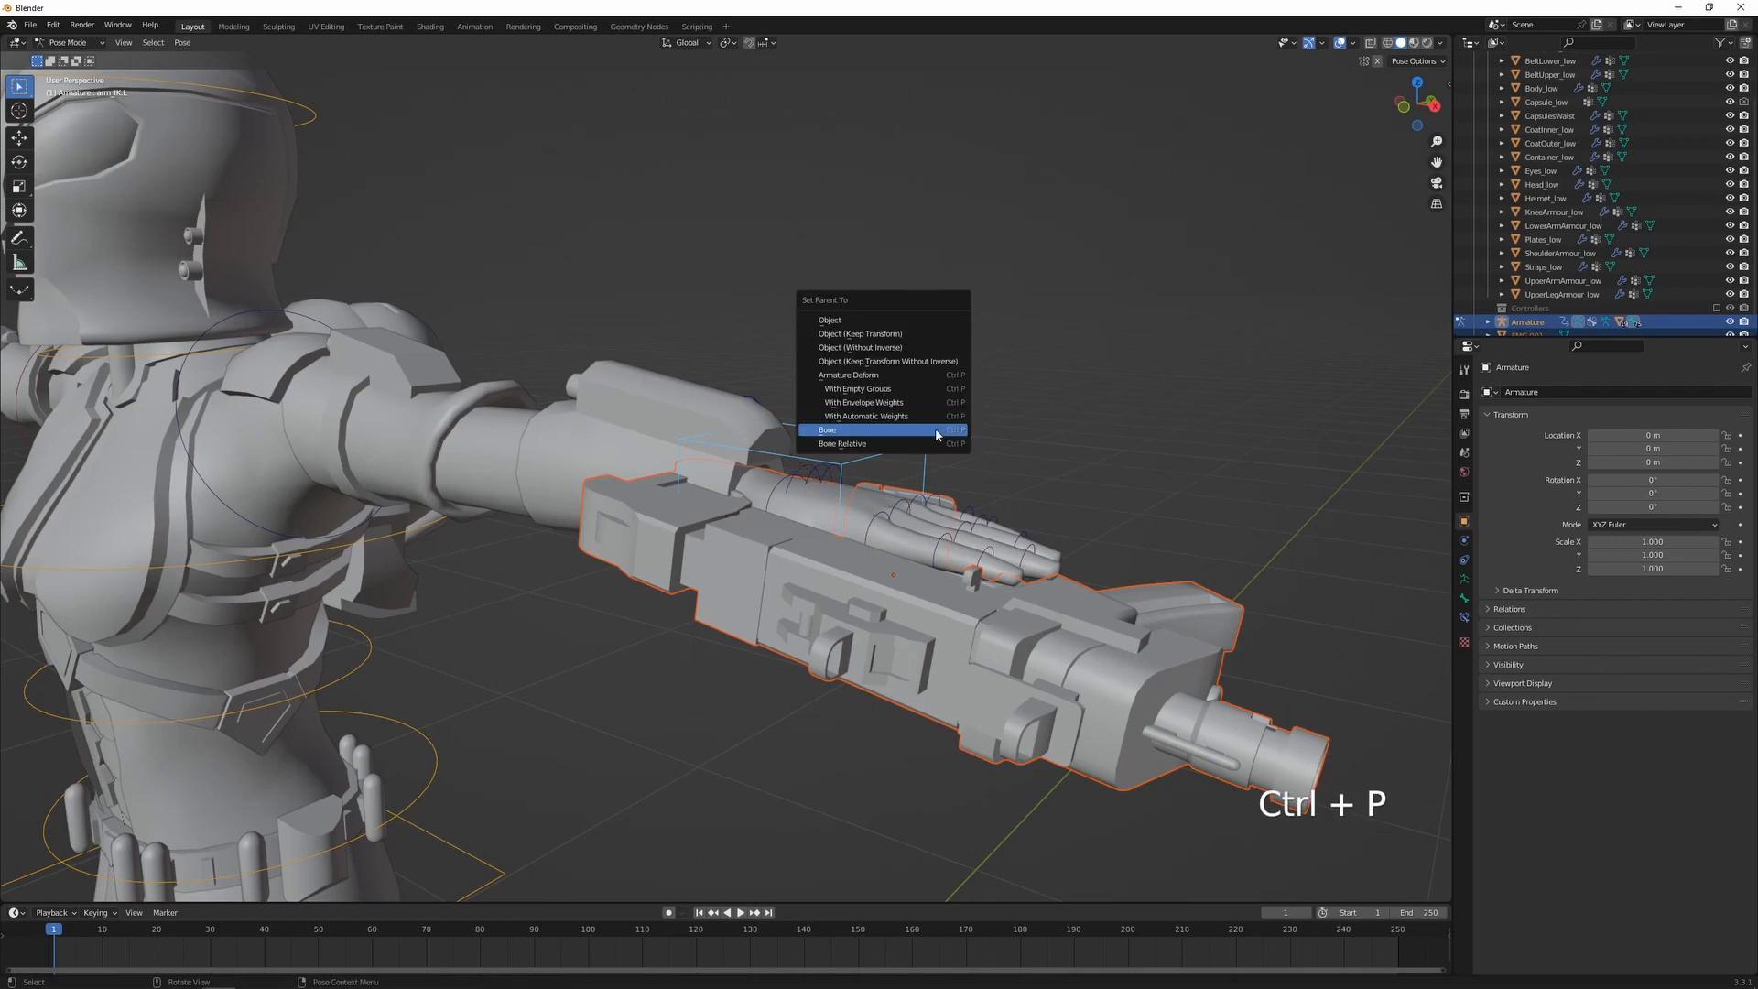
pyautogui.click(843, 429)
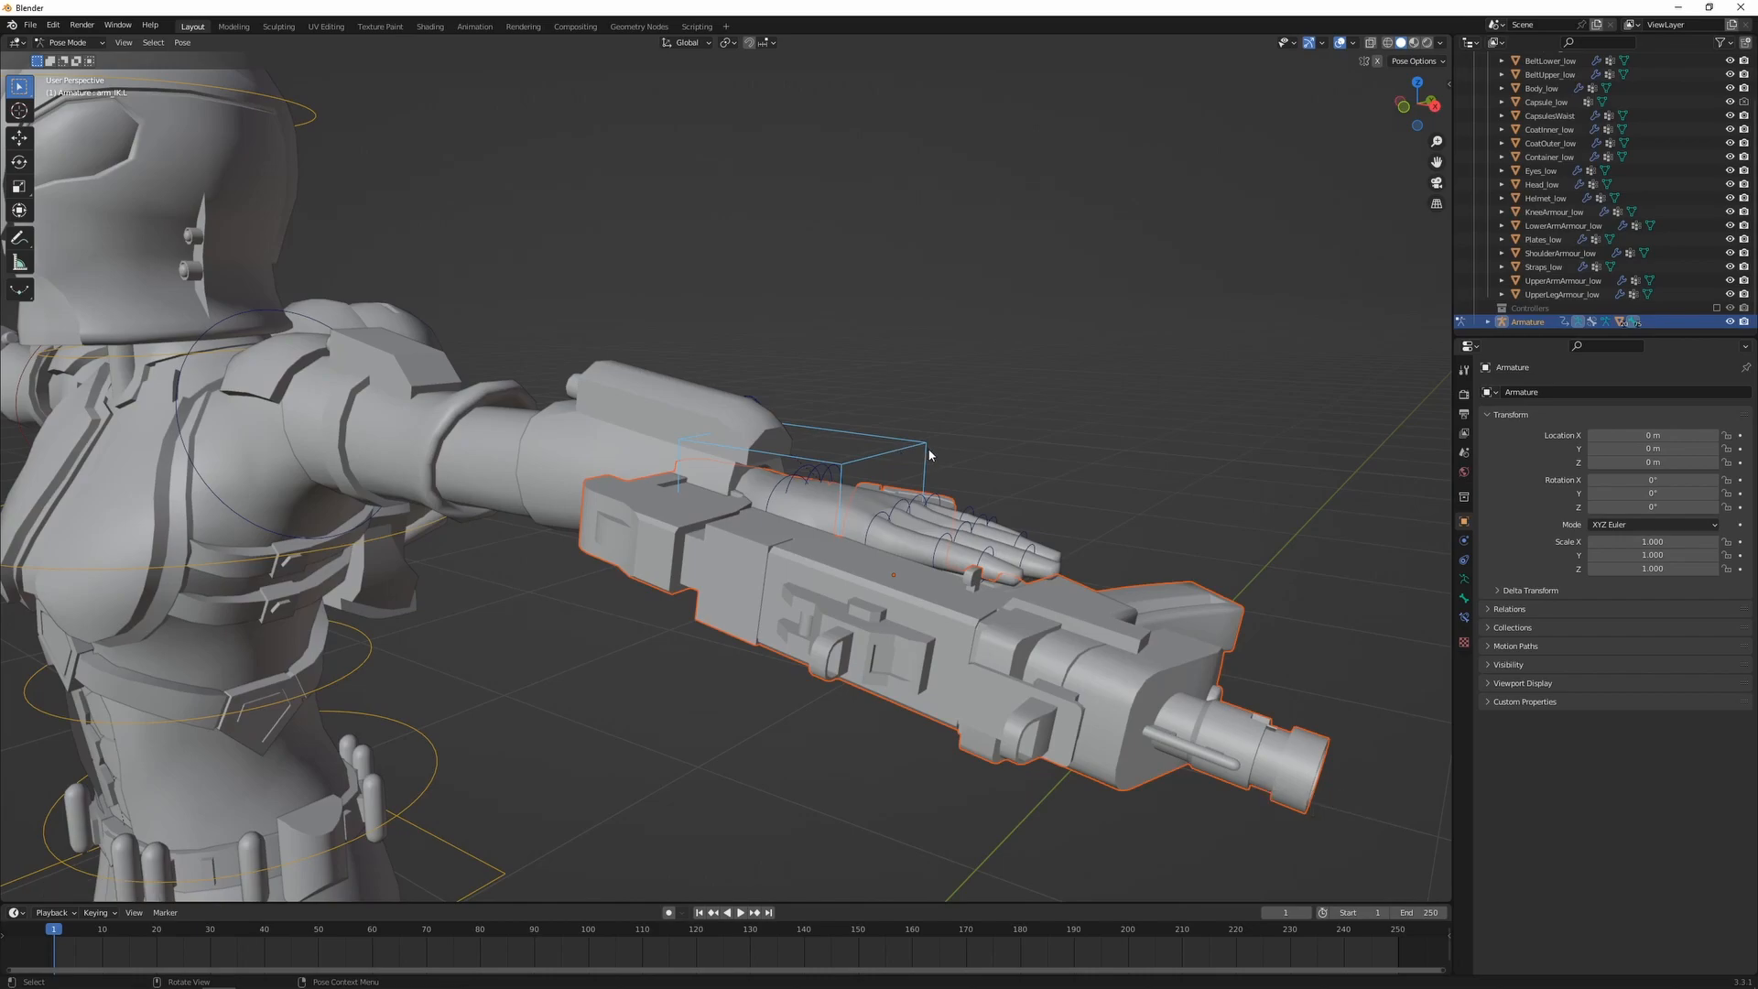
# - Test the parenting by freely rotating the left hand's IK bone, and cancel the rotation
pyautogui.press('r')
pyautogui.press('r')
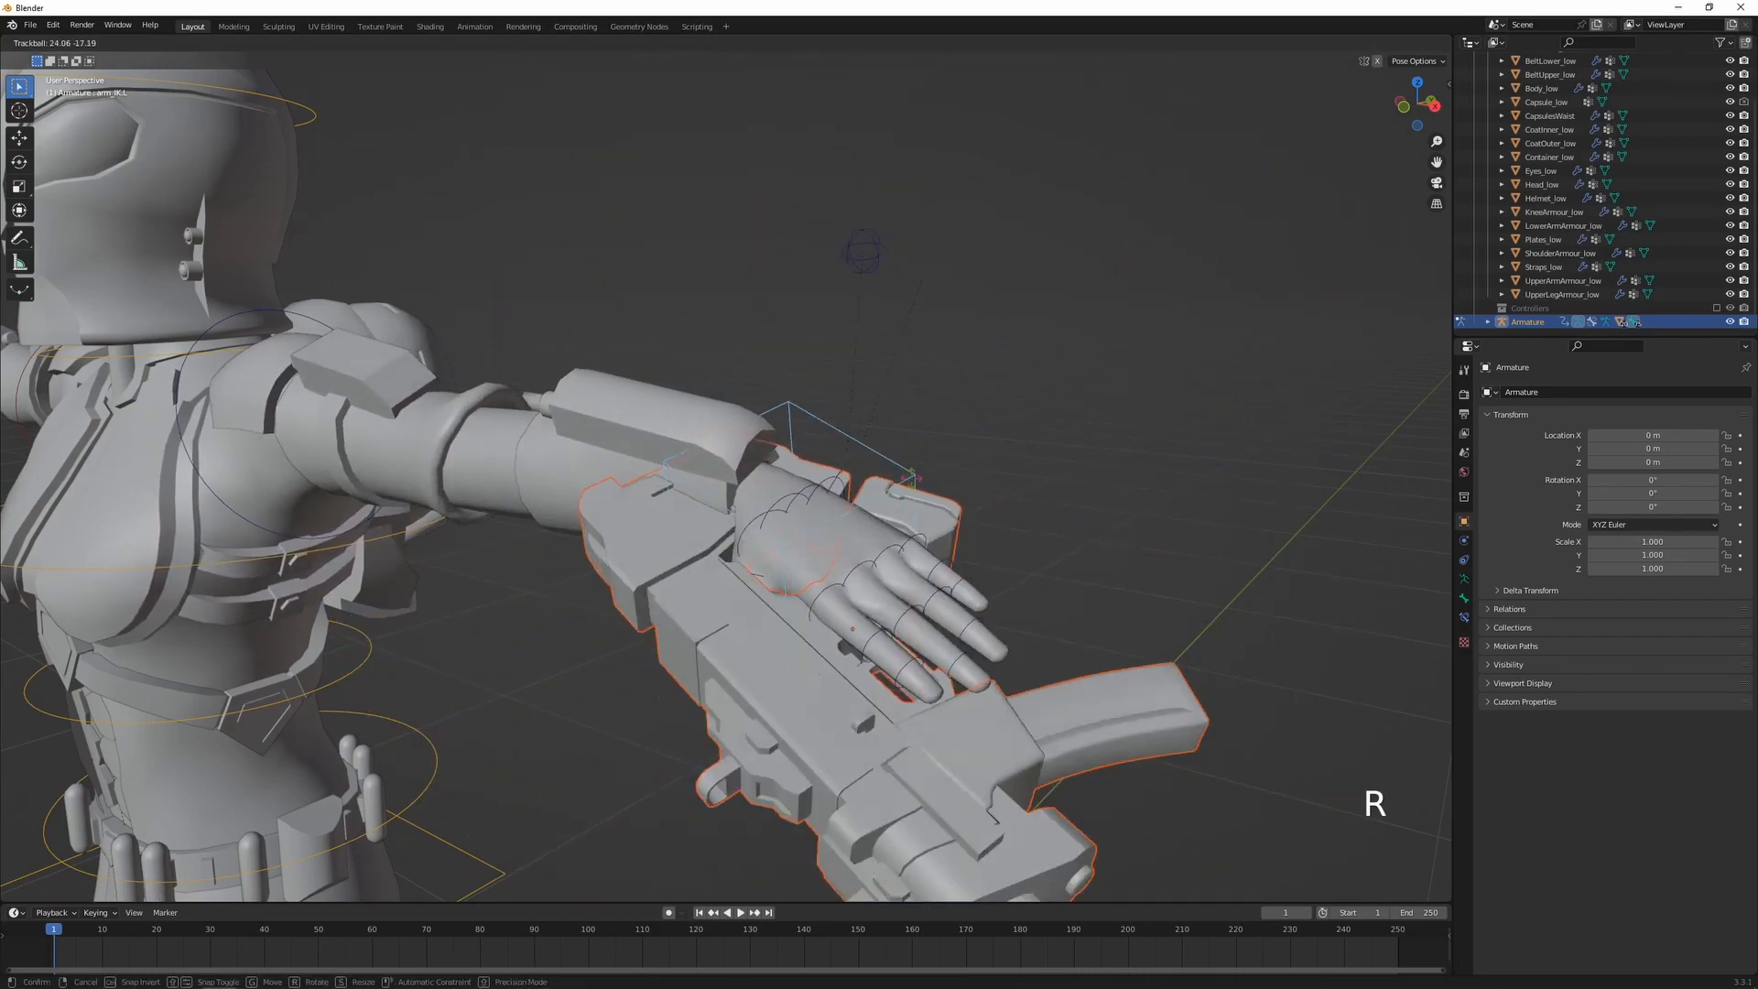
pyautogui.click(958, 357)
# - Move the character's main body control and rotate it around the Z axis to start the standing pose
pyautogui.scroll(-5, 978, 353)
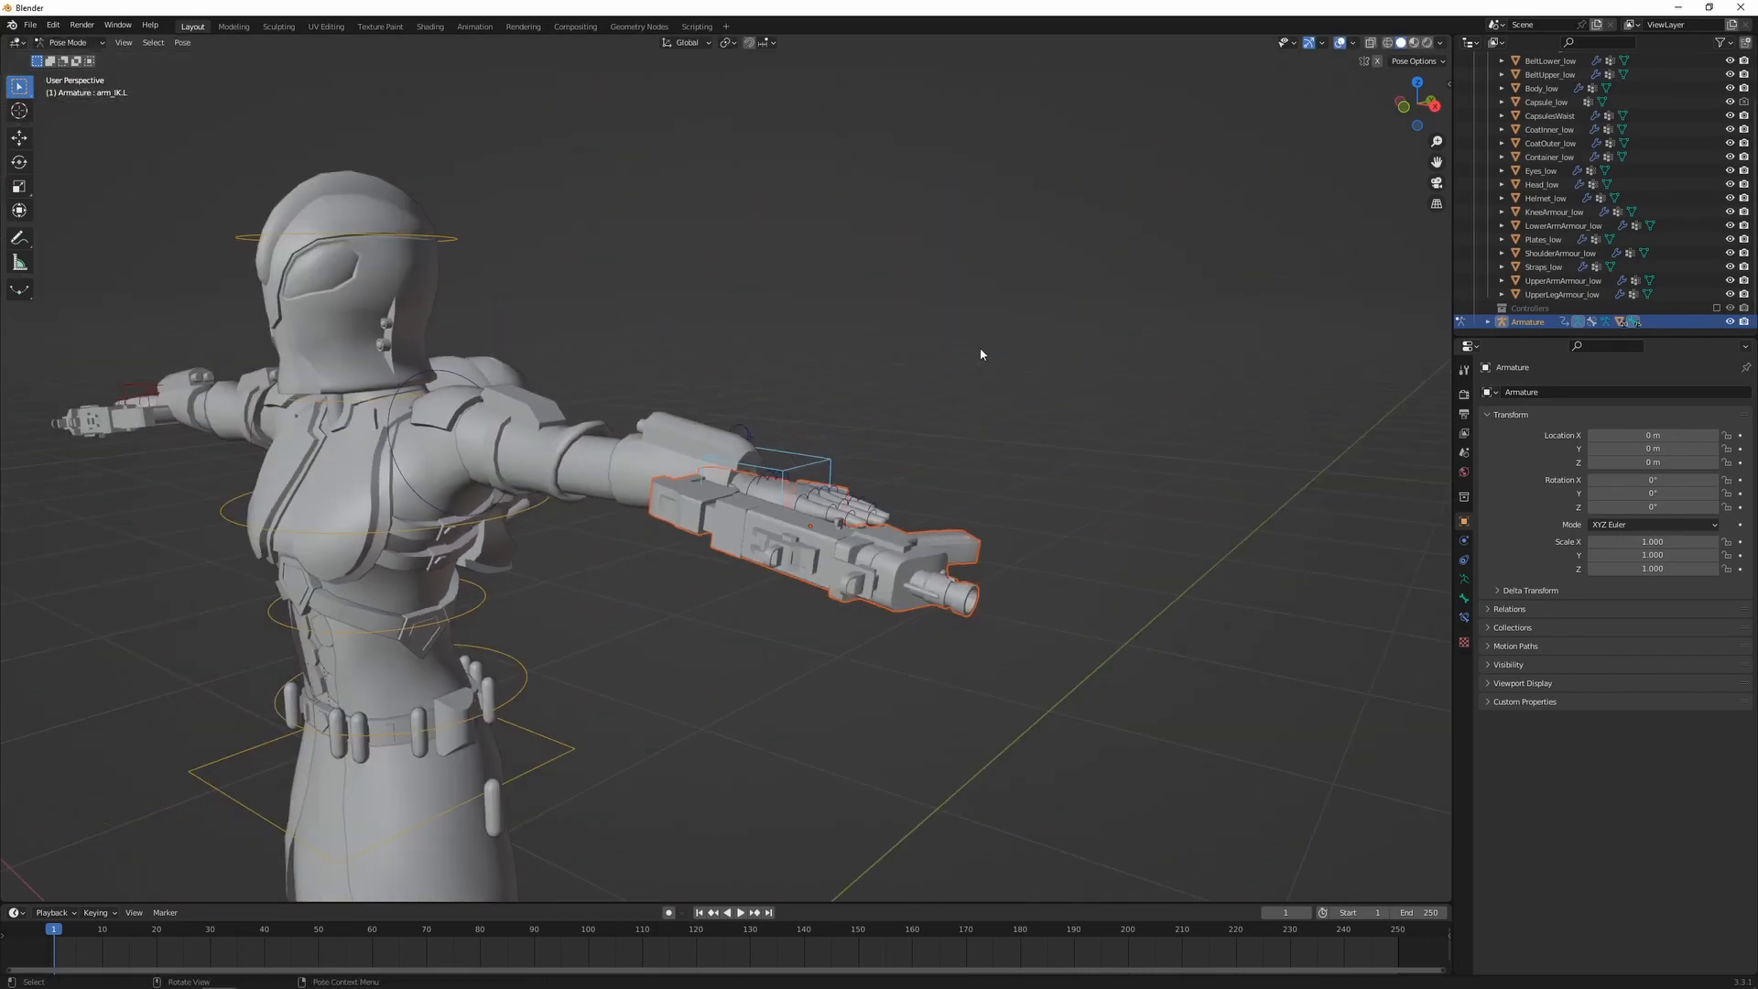
pyautogui.scroll(-5, 977, 354)
pyautogui.keyDown('shift'); pyautogui.moveTo(728, 528); pyautogui.dragTo(854, 403, button='middle'); pyautogui.keyUp('shift')
pyautogui.scroll(2, 854, 403)
pyautogui.scroll(1, 903, 508)
pyautogui.keyDown('shift'); pyautogui.moveTo(903, 508); pyautogui.dragTo(870, 567, button='middle'); pyautogui.keyUp('shift')
pyautogui.click(817, 468)
pyautogui.press('g')
pyautogui.click(856, 481)
pyautogui.press('r')
pyautogui.press('z')
pyautogui.click(931, 620)
# - Reposition the foot controls along the ground plane and rotate them around the Z axis for the stance
pyautogui.click(731, 651)
pyautogui.press('g')
pyautogui.hotkey('shift', 'z')
pyautogui.click(864, 661)
pyautogui.press('r')
pyautogui.press('z')
pyautogui.click(793, 676)
pyautogui.press('g')
pyautogui.hotkey('shift', 'z')
pyautogui.press('r')
pyautogui.press('z')
# - Shift the hip and leg controls to bend the knees slightly, and turn a foot around the Z axis
pyautogui.click(827, 456)
pyautogui.press('g')
pyautogui.moveTo(836, 614); pyautogui.dragTo(673, 513, button='middle')
pyautogui.click(767, 570)
pyautogui.press('g')
pyautogui.click(702, 577)
pyautogui.press('g')
pyautogui.click(673, 689)
pyautogui.press('r')
pyautogui.press('z')
# - Move and rotate the right hand's IK bone so the arm holds its SMG across the waist
pyautogui.click(381, 274)
pyautogui.press('g')
pyautogui.press('r')
pyautogui.press('r')
pyautogui.press('r')
pyautogui.press('g')
pyautogui.press('r')
pyautogui.press('r')
pyautogui.press('g')
pyautogui.moveTo(860, 526); pyautogui.dragTo(877, 560, button='middle')
pyautogui.press('r')
pyautogui.press('r')
pyautogui.press('g')
# - Move and rotate the left hand's IK bone to hold its SMG in front of the chest, adjusting the arm_PT.L elbow target
pyautogui.click(1005, 289)
pyautogui.press('g')
pyautogui.press('r')
pyautogui.press('g')
pyautogui.press('r')
pyautogui.press('r')
pyautogui.press('r')
pyautogui.press('r')
pyautogui.scroll(2, 877, 560)
pyautogui.press('g')
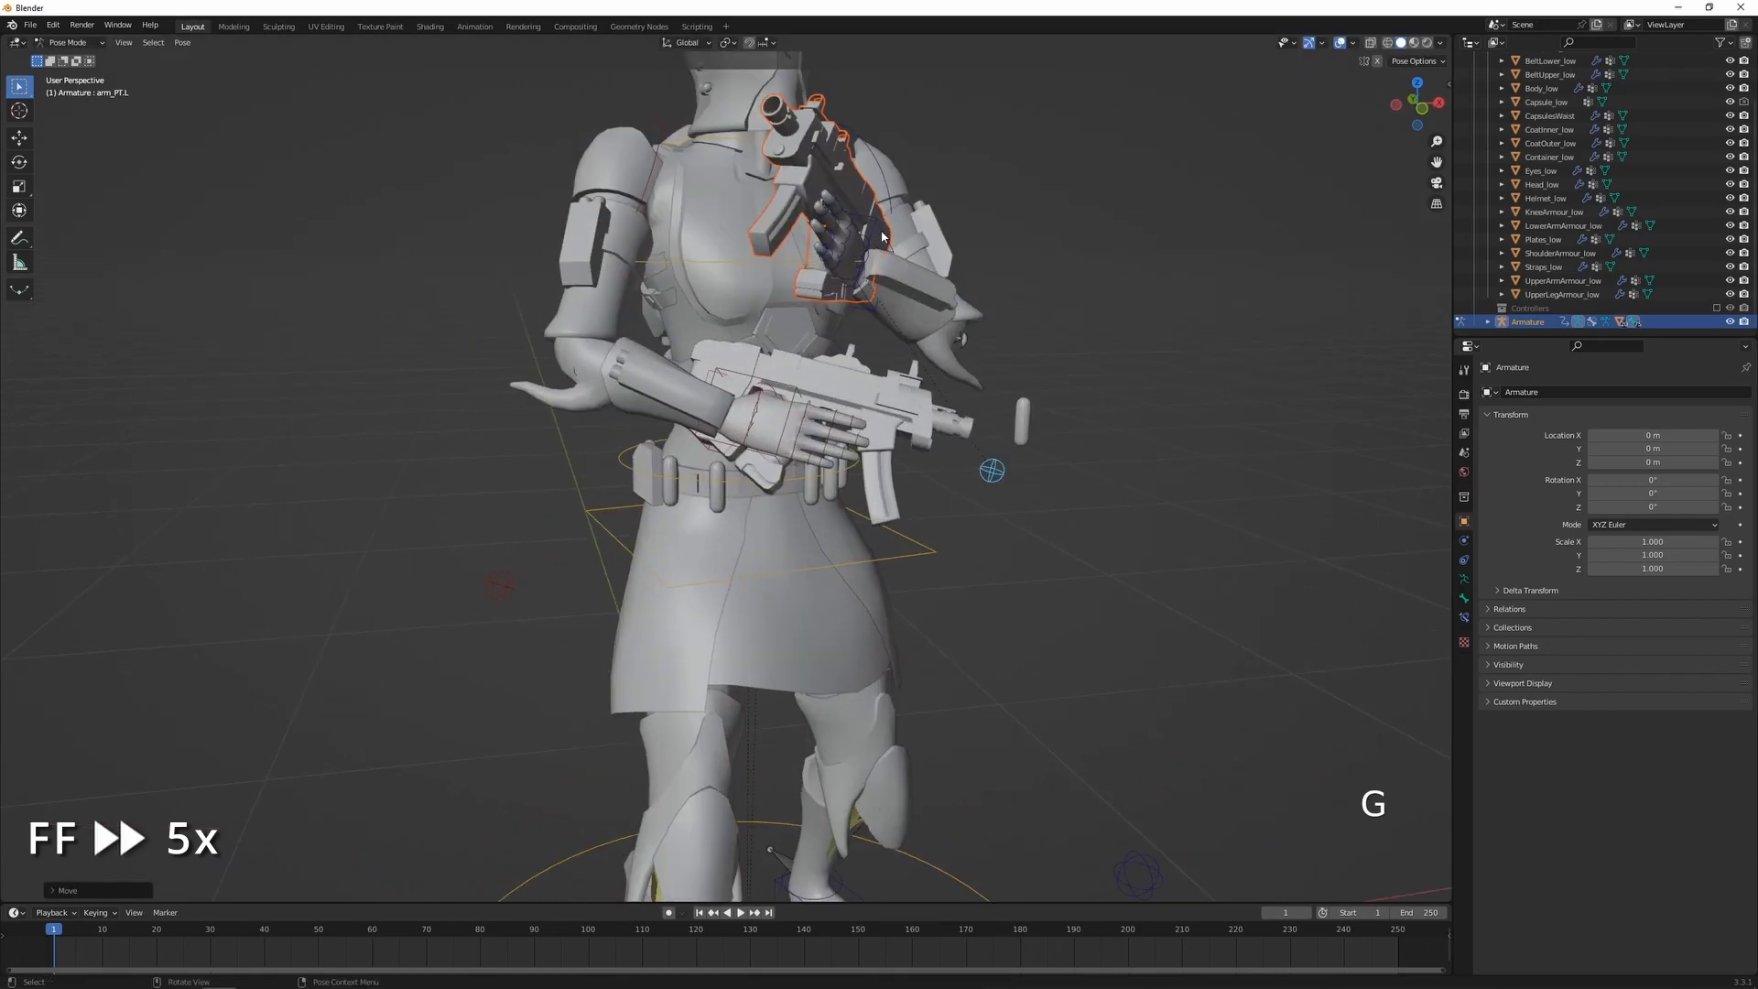
pyautogui.press('r')
pyautogui.press('r')
pyautogui.click(902, 519)
# - Rotate the head bone by about -18° around the Z axis
pyautogui.scroll(-2, 787, 526)
pyautogui.click(724, 197)
pyautogui.press('r')
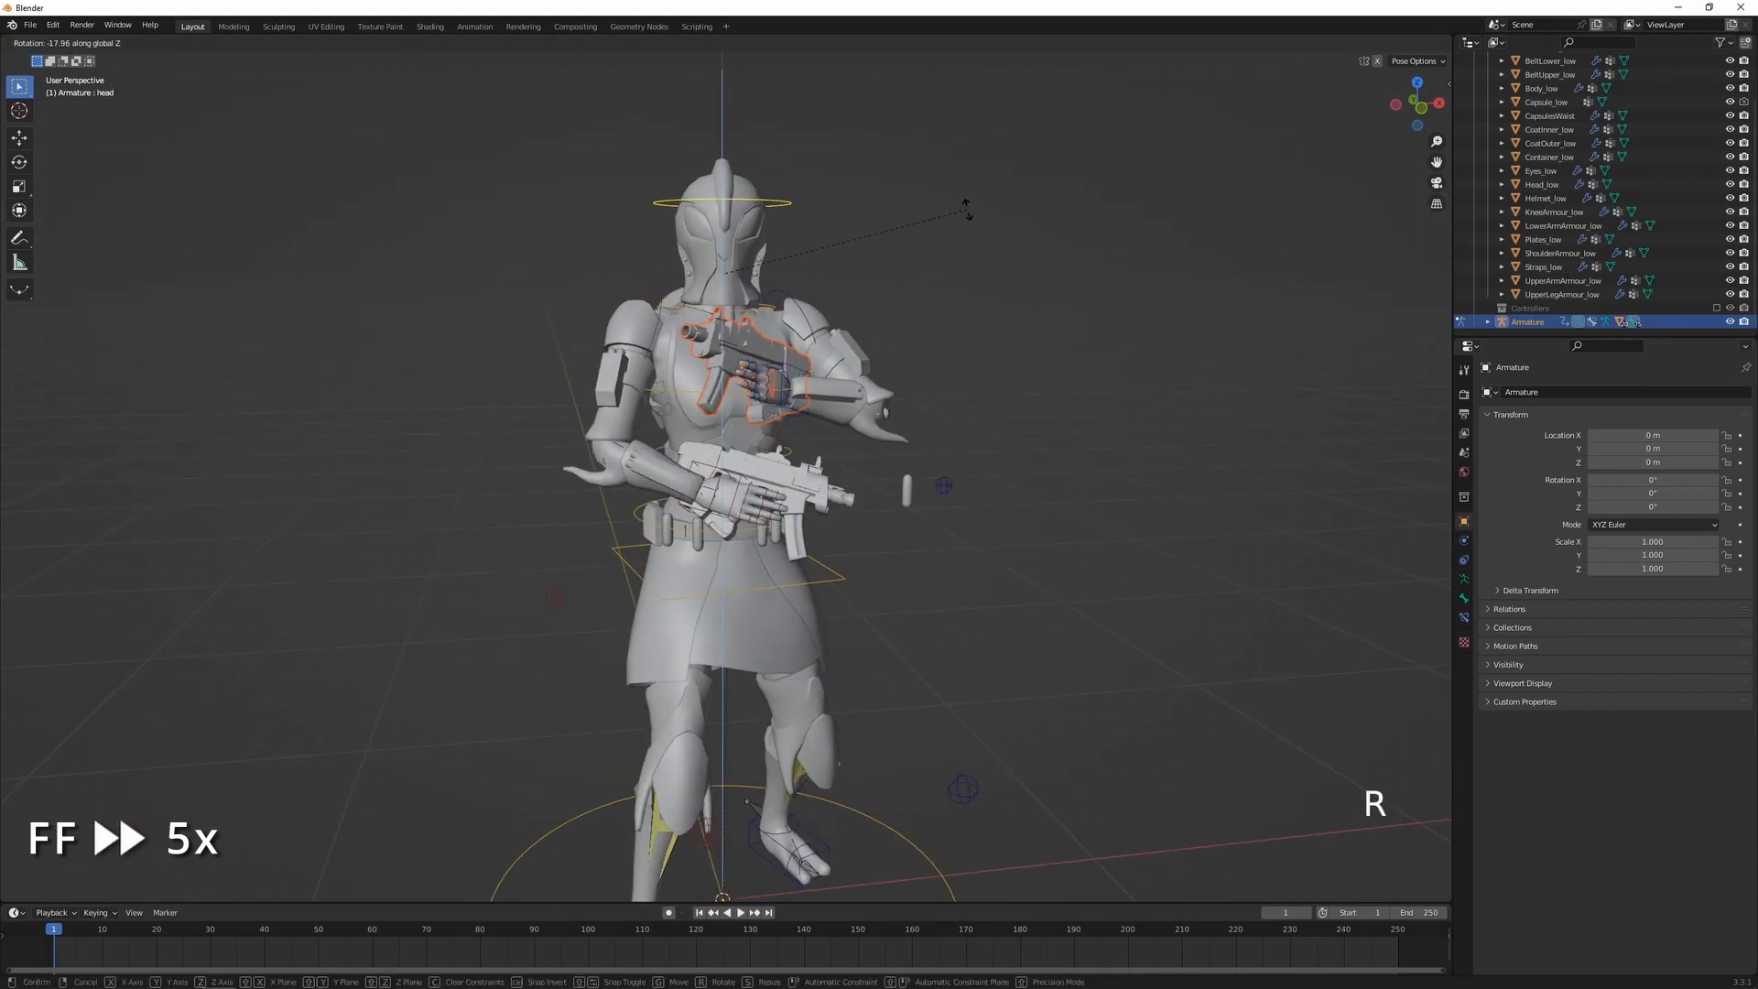
pyautogui.click(875, 361)
# - Rotate the right hand's finger bones to curl the fingers around the SMG's grip, with the index finger at the trigger
pyautogui.scroll(2, 875, 361)
pyautogui.click(805, 463)
pyautogui.press('r')
pyautogui.press('r')
pyautogui.click(824, 475)
pyautogui.moveTo(824, 474)
pyautogui.mouseDown(button='middle')
pyautogui.moveTo(915, 476)
pyautogui.moveTo(824, 474)
pyautogui.mouseUp(button='middle')
pyautogui.press('g')
pyautogui.scroll(3, 824, 474)
pyautogui.click(787, 467)
pyautogui.press('r')
pyautogui.press('r')
pyautogui.click(824, 458)
pyautogui.press('r')
pyautogui.press('r')
pyautogui.click(731, 541)
pyautogui.scroll(-2, 731, 542)
pyautogui.press('r')
pyautogui.press('r')
pyautogui.press('r')
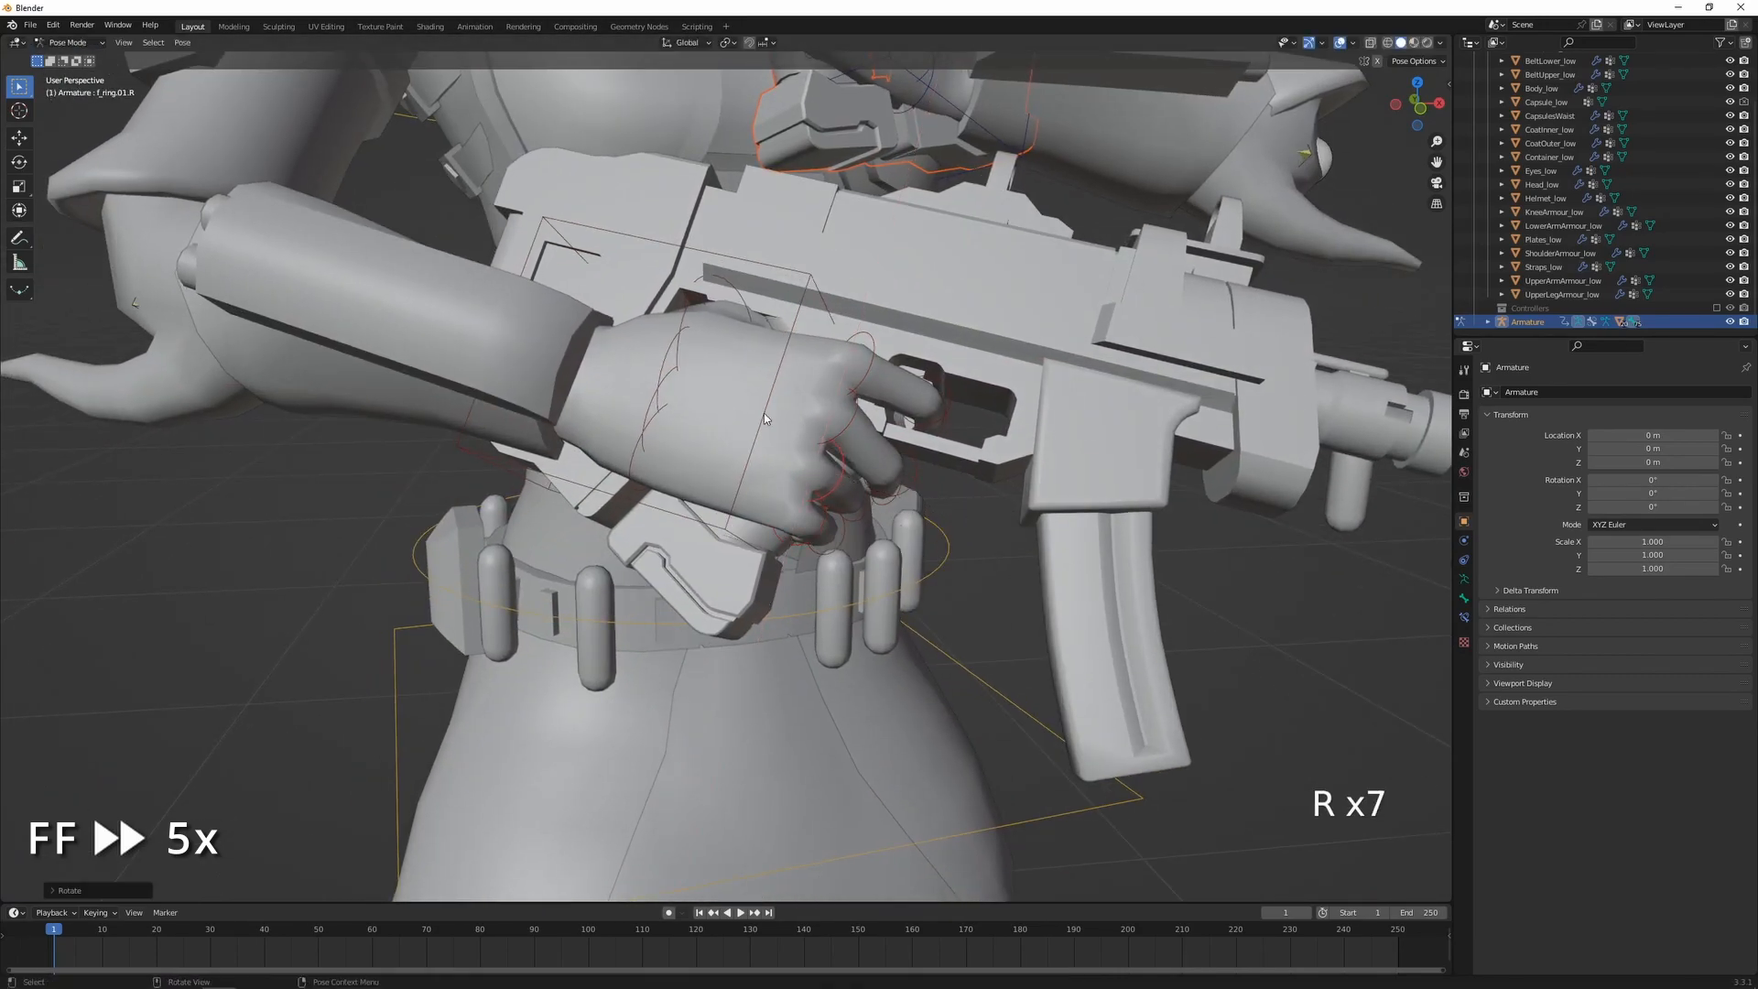
# - Refine the rotation of the right hand's finger bones so they close more tightly around its SMG's grip
pyautogui.scroll(3, 874, 453)
pyautogui.click(816, 511)
pyautogui.press('r')
pyautogui.press('r')
pyautogui.click(816, 511)
pyautogui.scroll(-3, 723, 328)
pyautogui.scroll(4, 760, 463)
# - Rotate the left hand's finger bones to curl them around its SMG's grip, and return to Object Mode
pyautogui.moveTo(723, 327); pyautogui.dragTo(656, 480, button='middle')
pyautogui.click(760, 463)
pyautogui.press('r')
pyautogui.press('r')
pyautogui.click(844, 443)
pyautogui.click(632, 463)
pyautogui.press('r')
pyautogui.press('r')
pyautogui.press('r')
pyautogui.press('r')
pyautogui.click(625, 466)
pyautogui.hotkey('ctrl', 'z')
pyautogui.click(641, 561)
pyautogui.press('r')
pyautogui.press('r')
pyautogui.press('r')
pyautogui.press('r')
pyautogui.press('r')
pyautogui.press('r')
pyautogui.click(830, 452)
pyautogui.scroll(-8, 829, 452)
pyautogui.hotkey('ctrl', 'Tab')
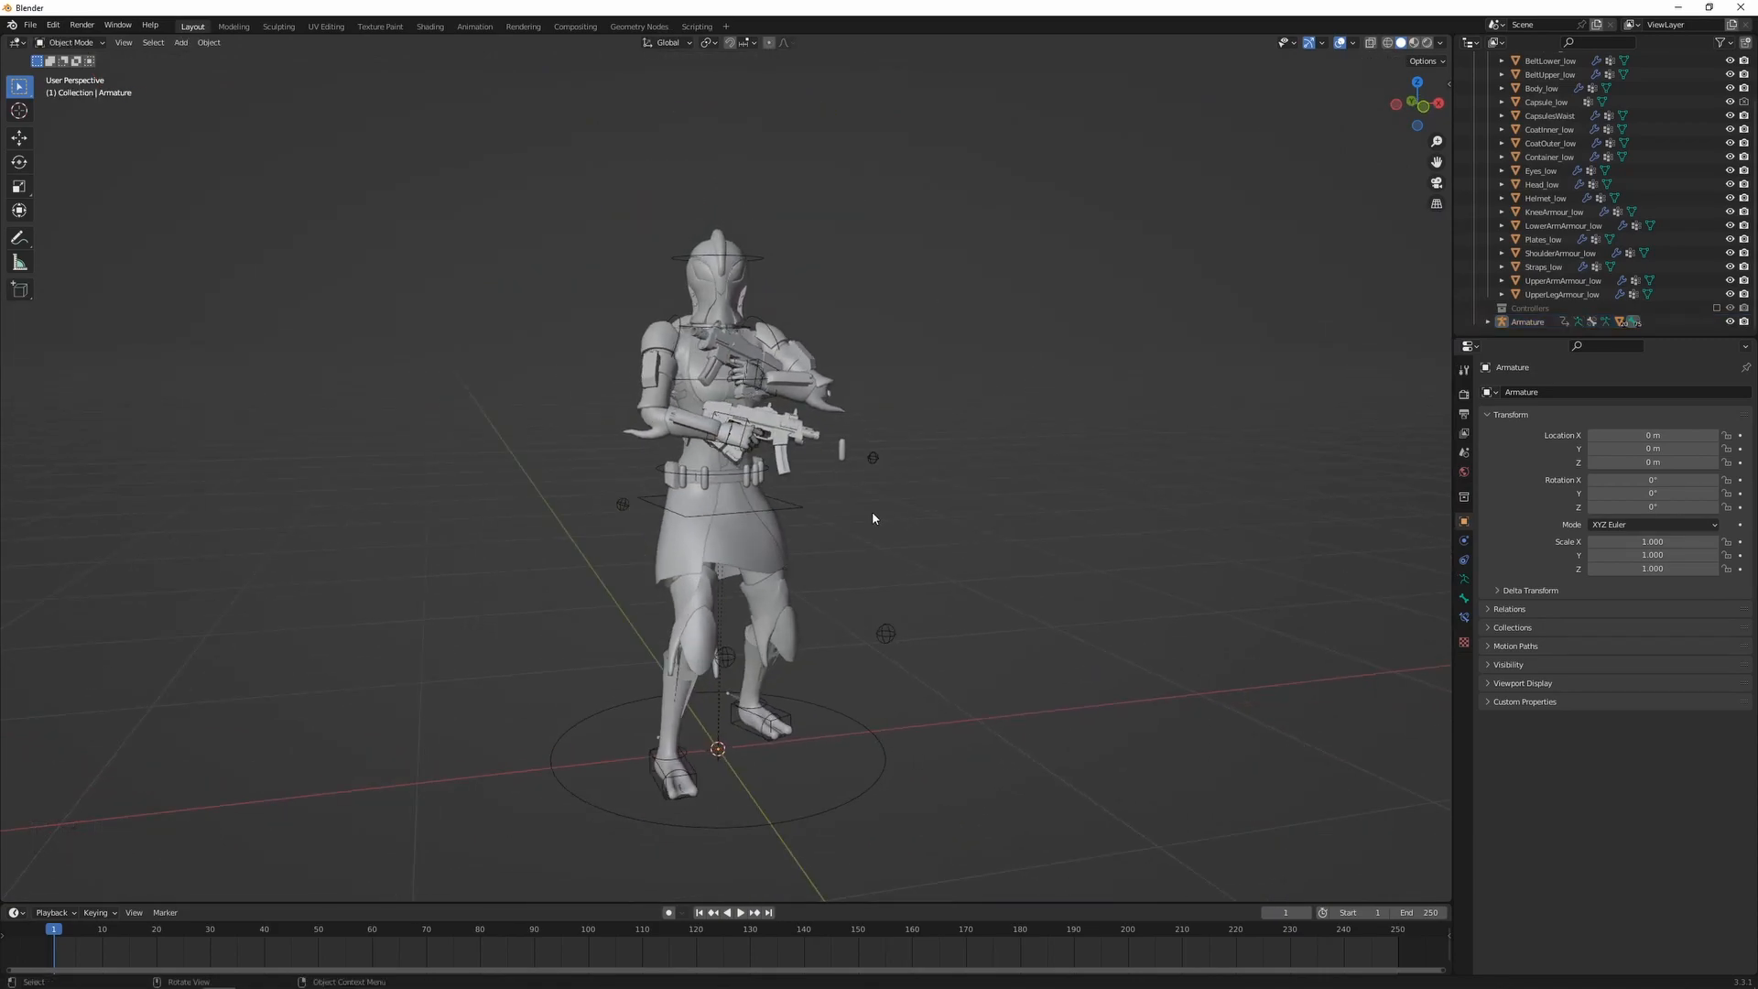
# - Select all of the armature's bones in the Animation workspace and create a new action named RenderPose
pyautogui.click(853, 729)
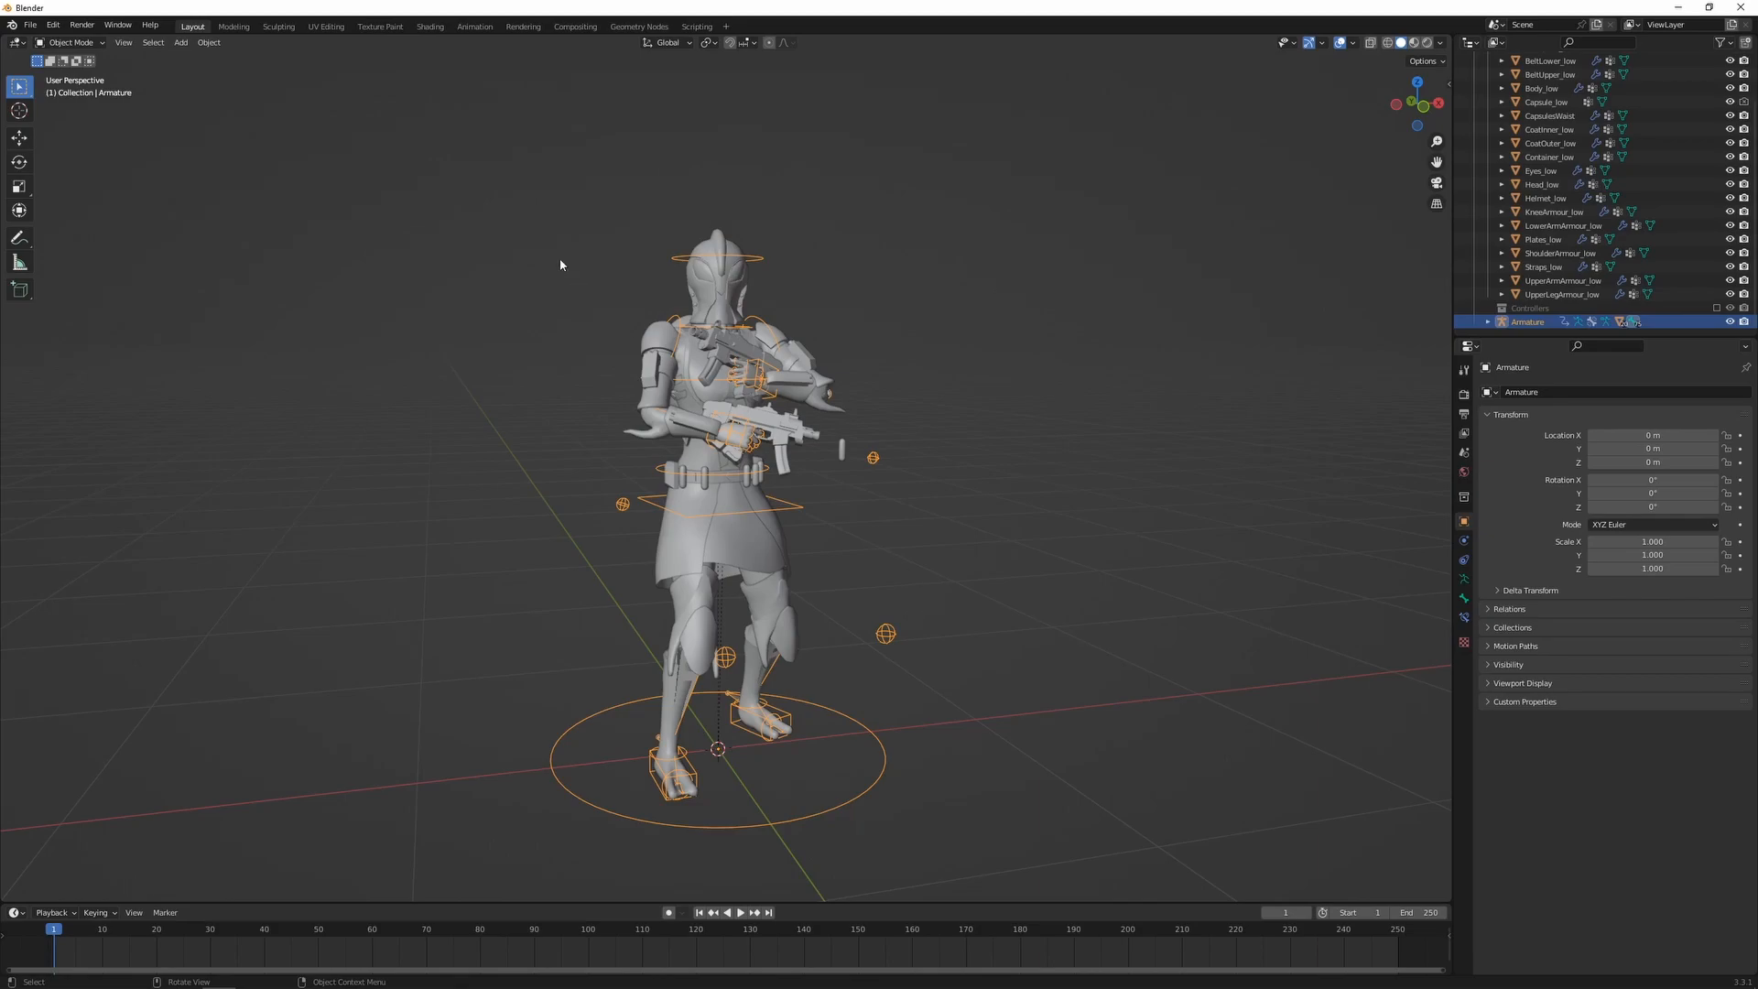
pyautogui.click(491, 28)
pyautogui.press('a')
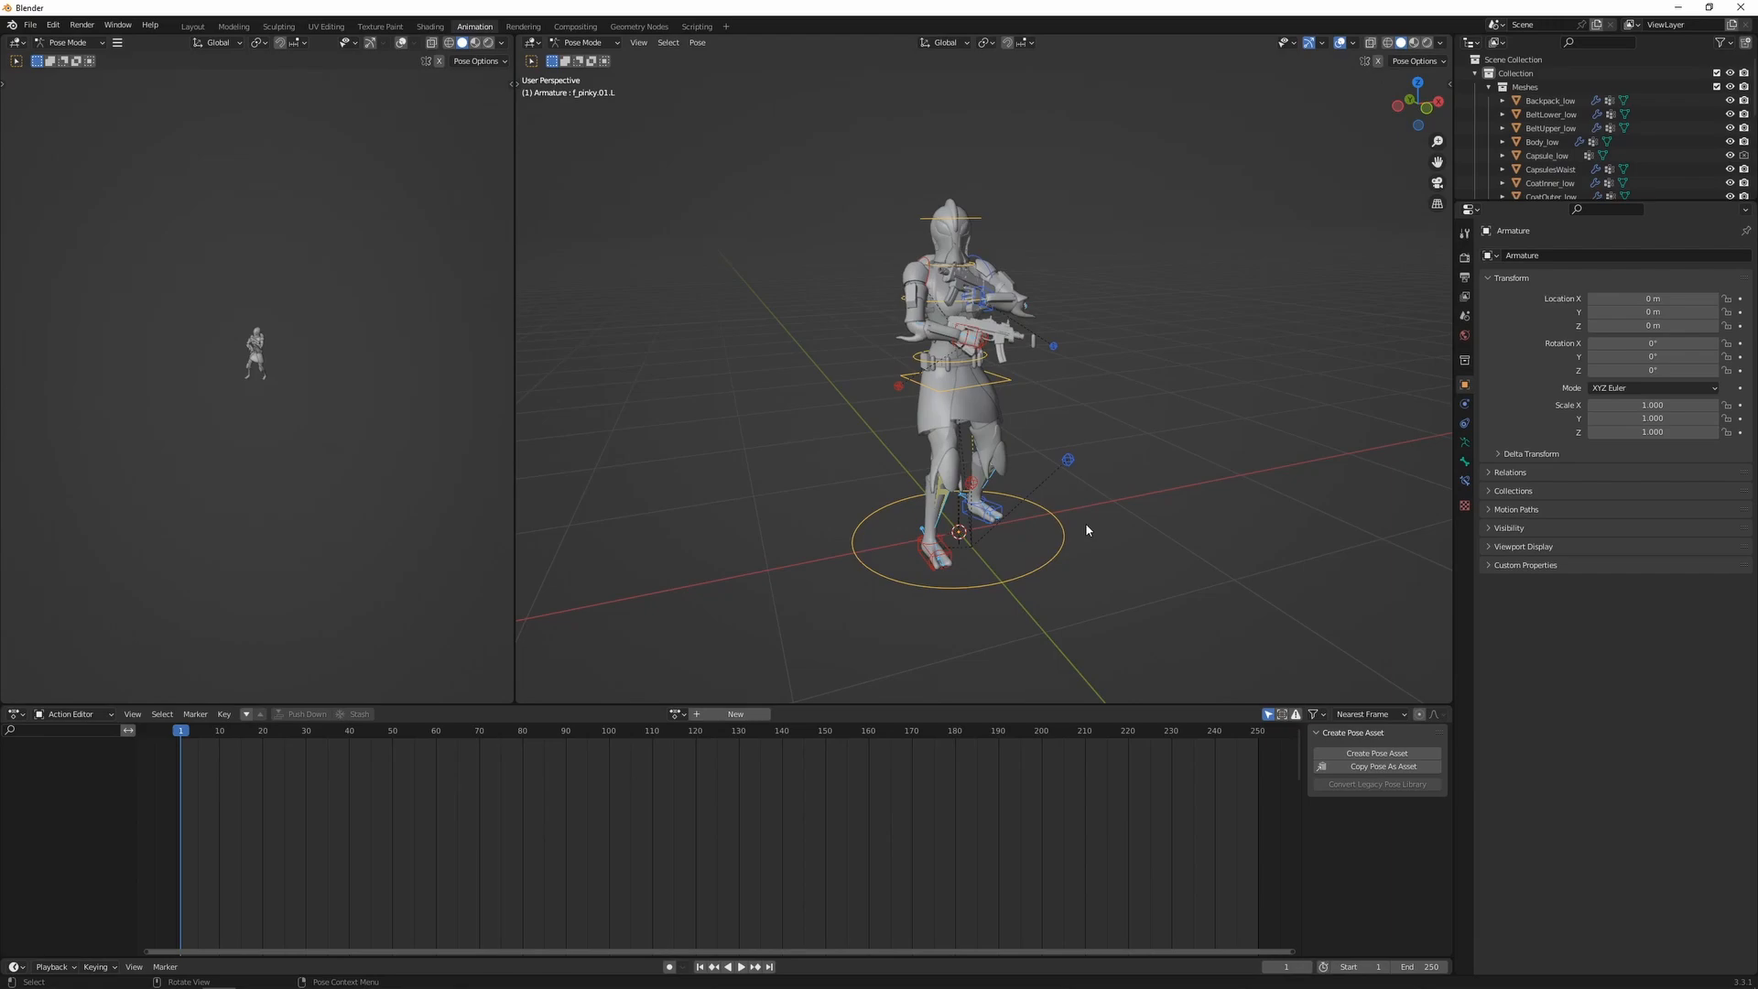
pyautogui.click(716, 715)
pyautogui.doubleClick(718, 716)
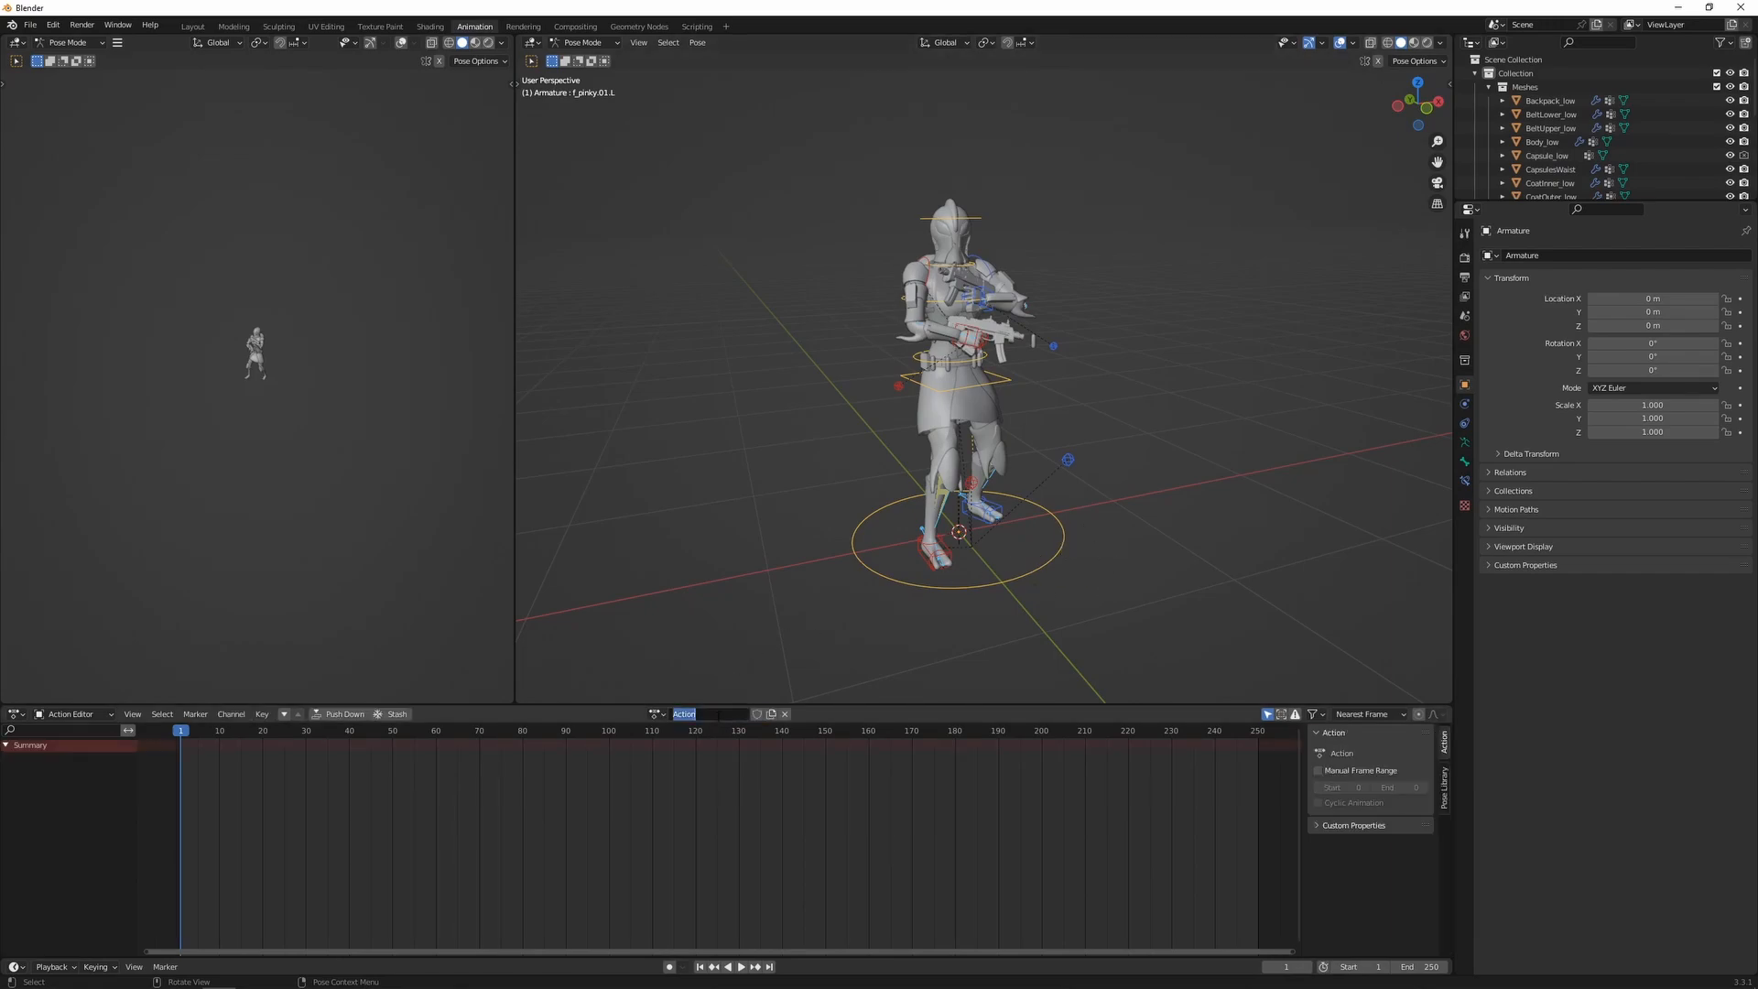
pyautogui.write('RenderPose')
pyautogui.press('Return')
# - Give the RenderPose action a fake user and insert Location & Rotation keyframes for all bones at frame 1
pyautogui.click(757, 715)
pyautogui.press('i')
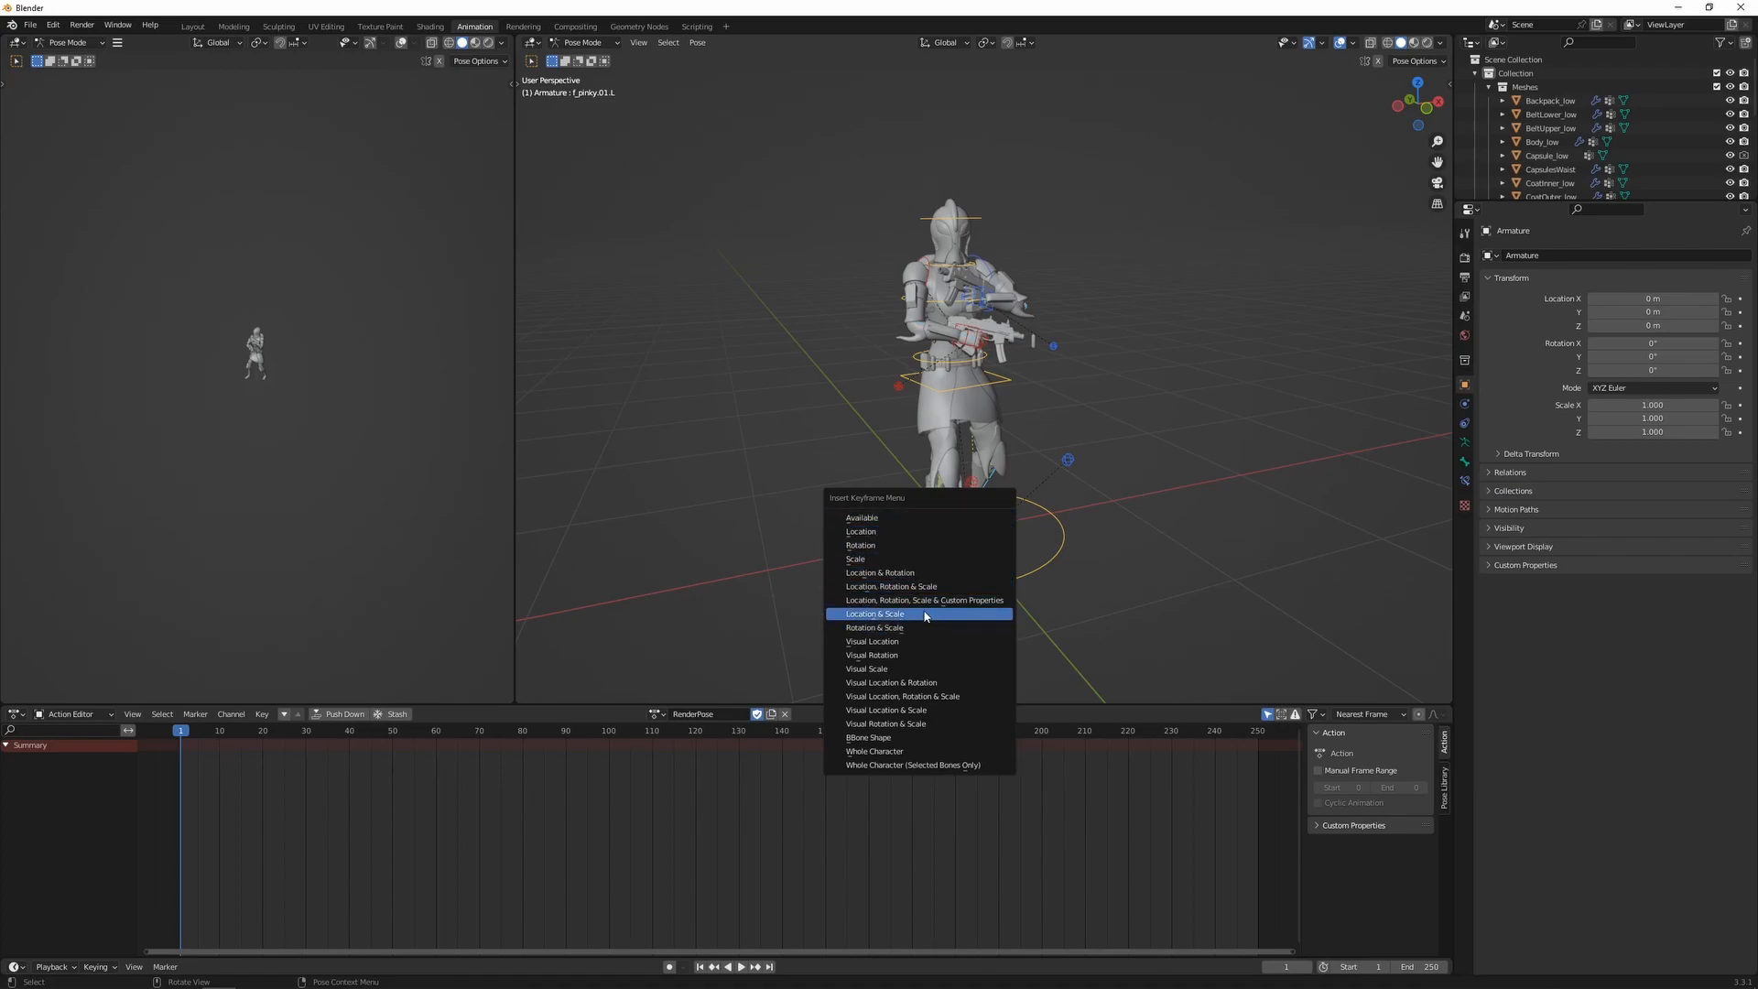
pyautogui.click(909, 574)
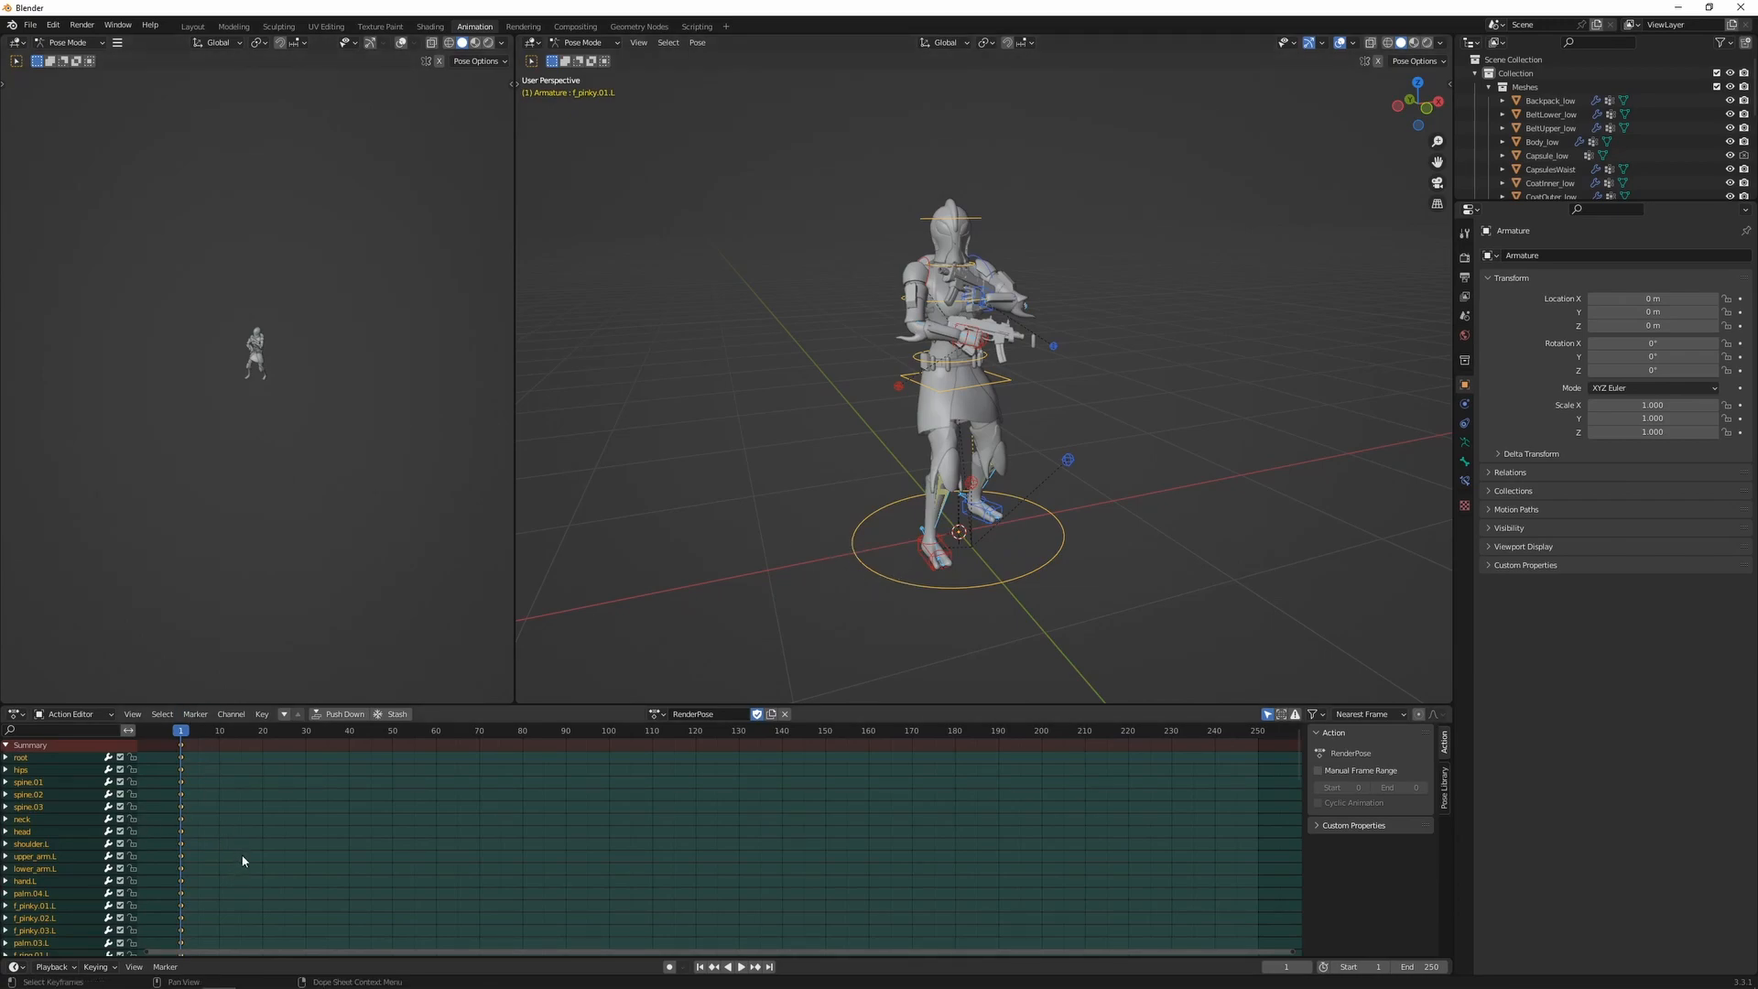
# - Switch the armature to the Idle_1 action and back to RenderPose
pyautogui.click(655, 714)
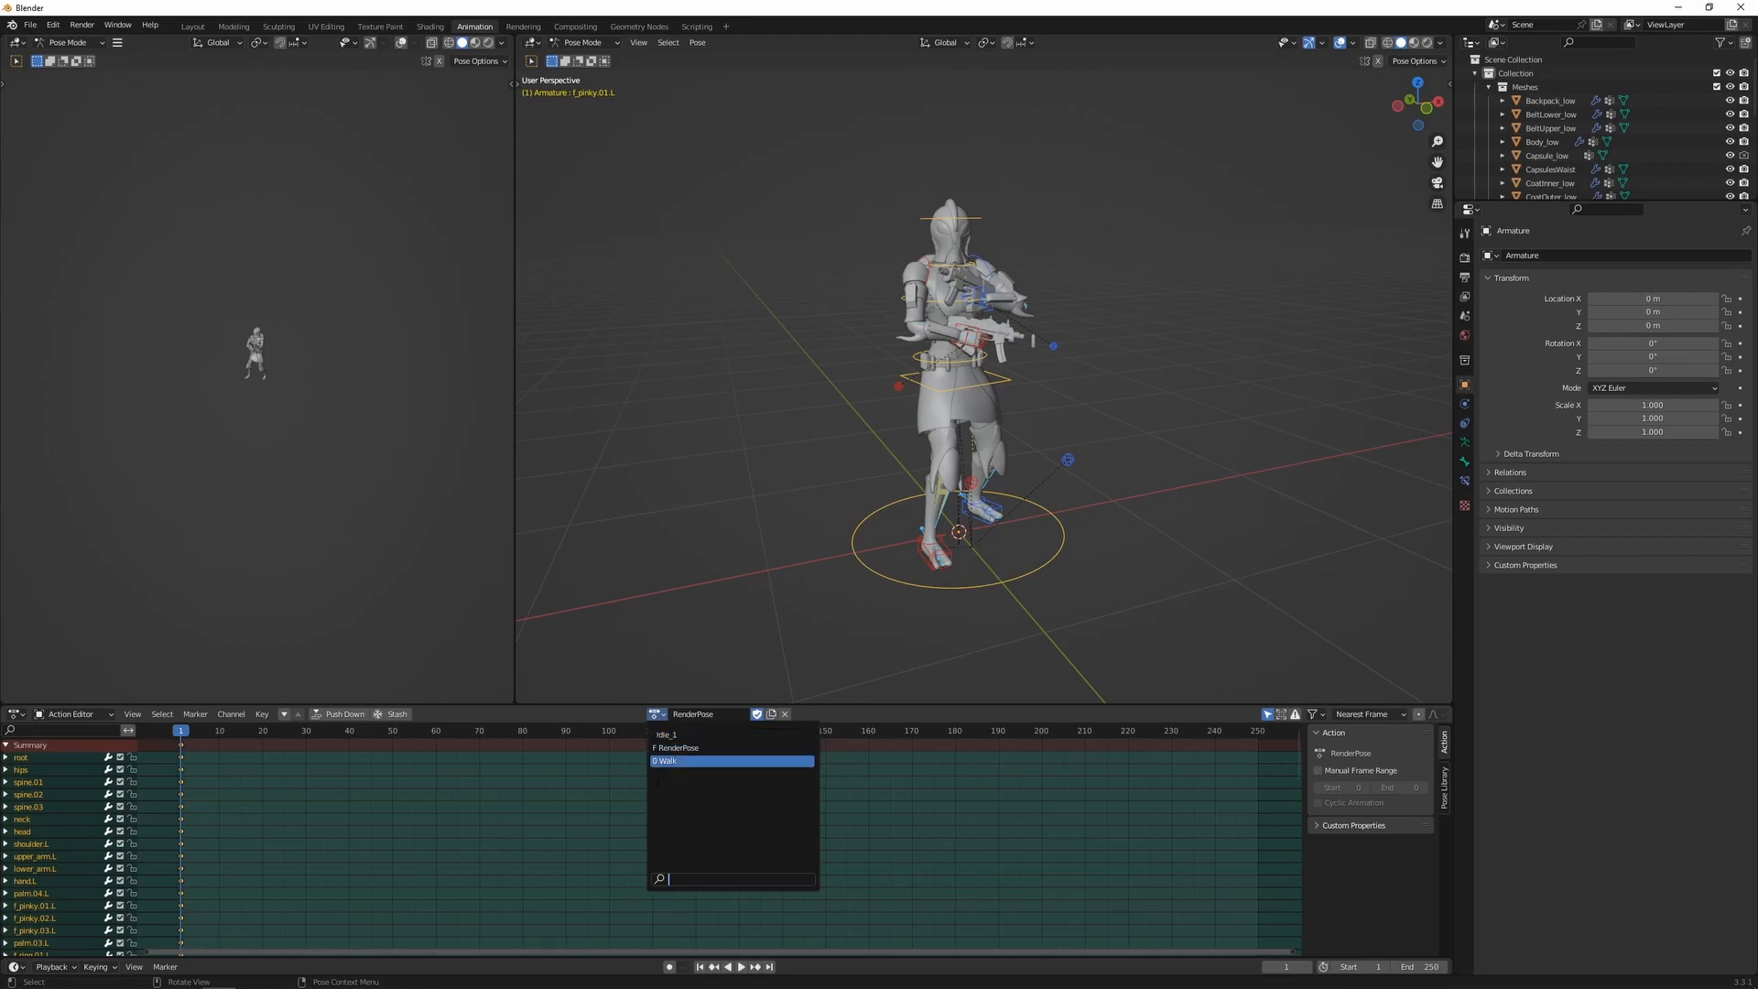
pyautogui.click(693, 733)
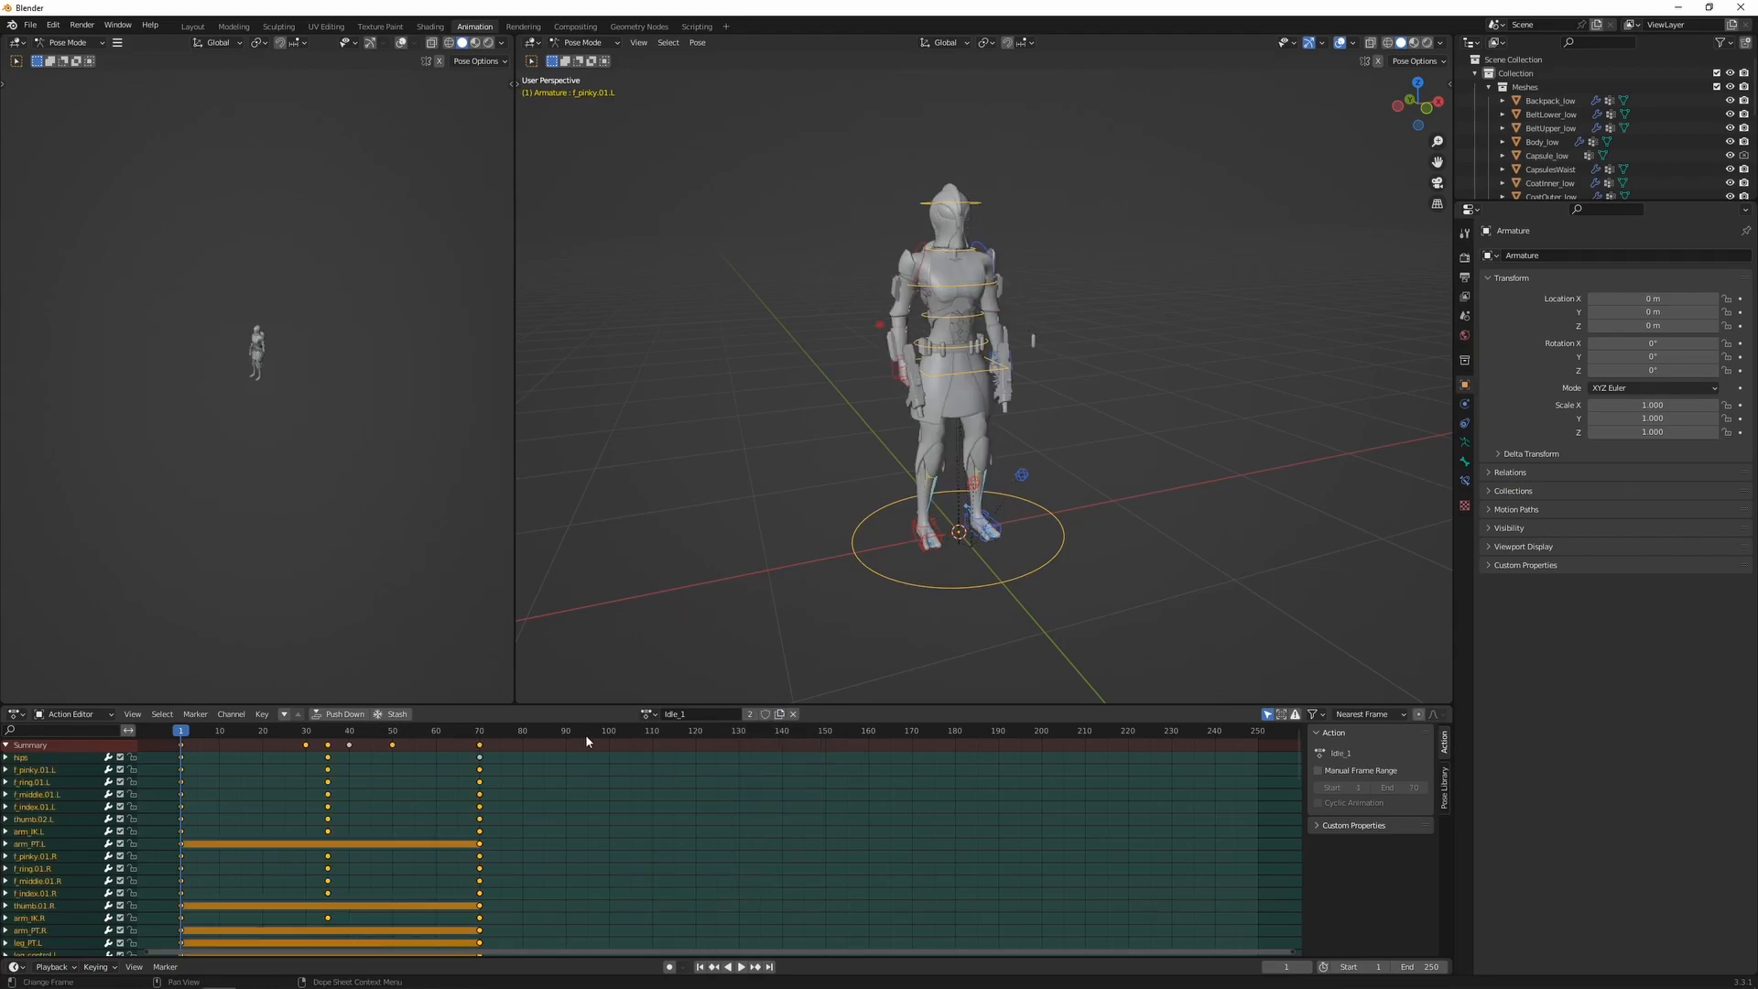
pyautogui.click(649, 714)
pyautogui.click(671, 746)
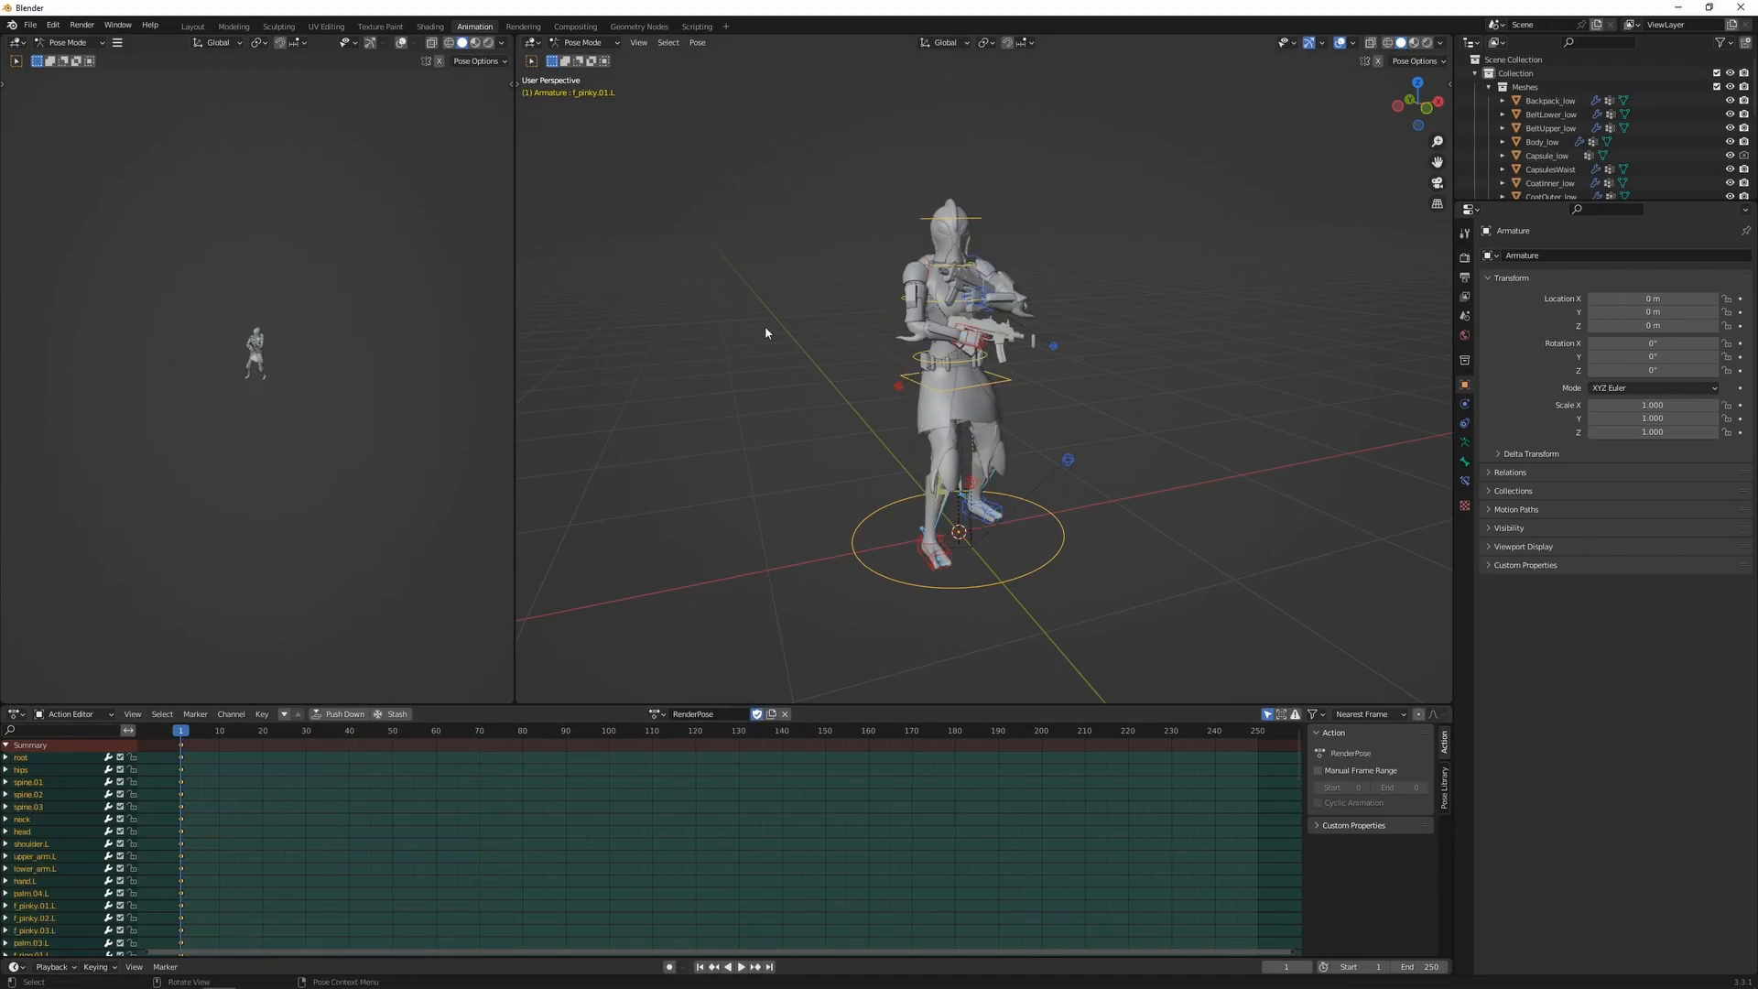
# - Deselect the armature in the Layout workspace and switch the viewport to Rendered shading
pyautogui.click(193, 26)
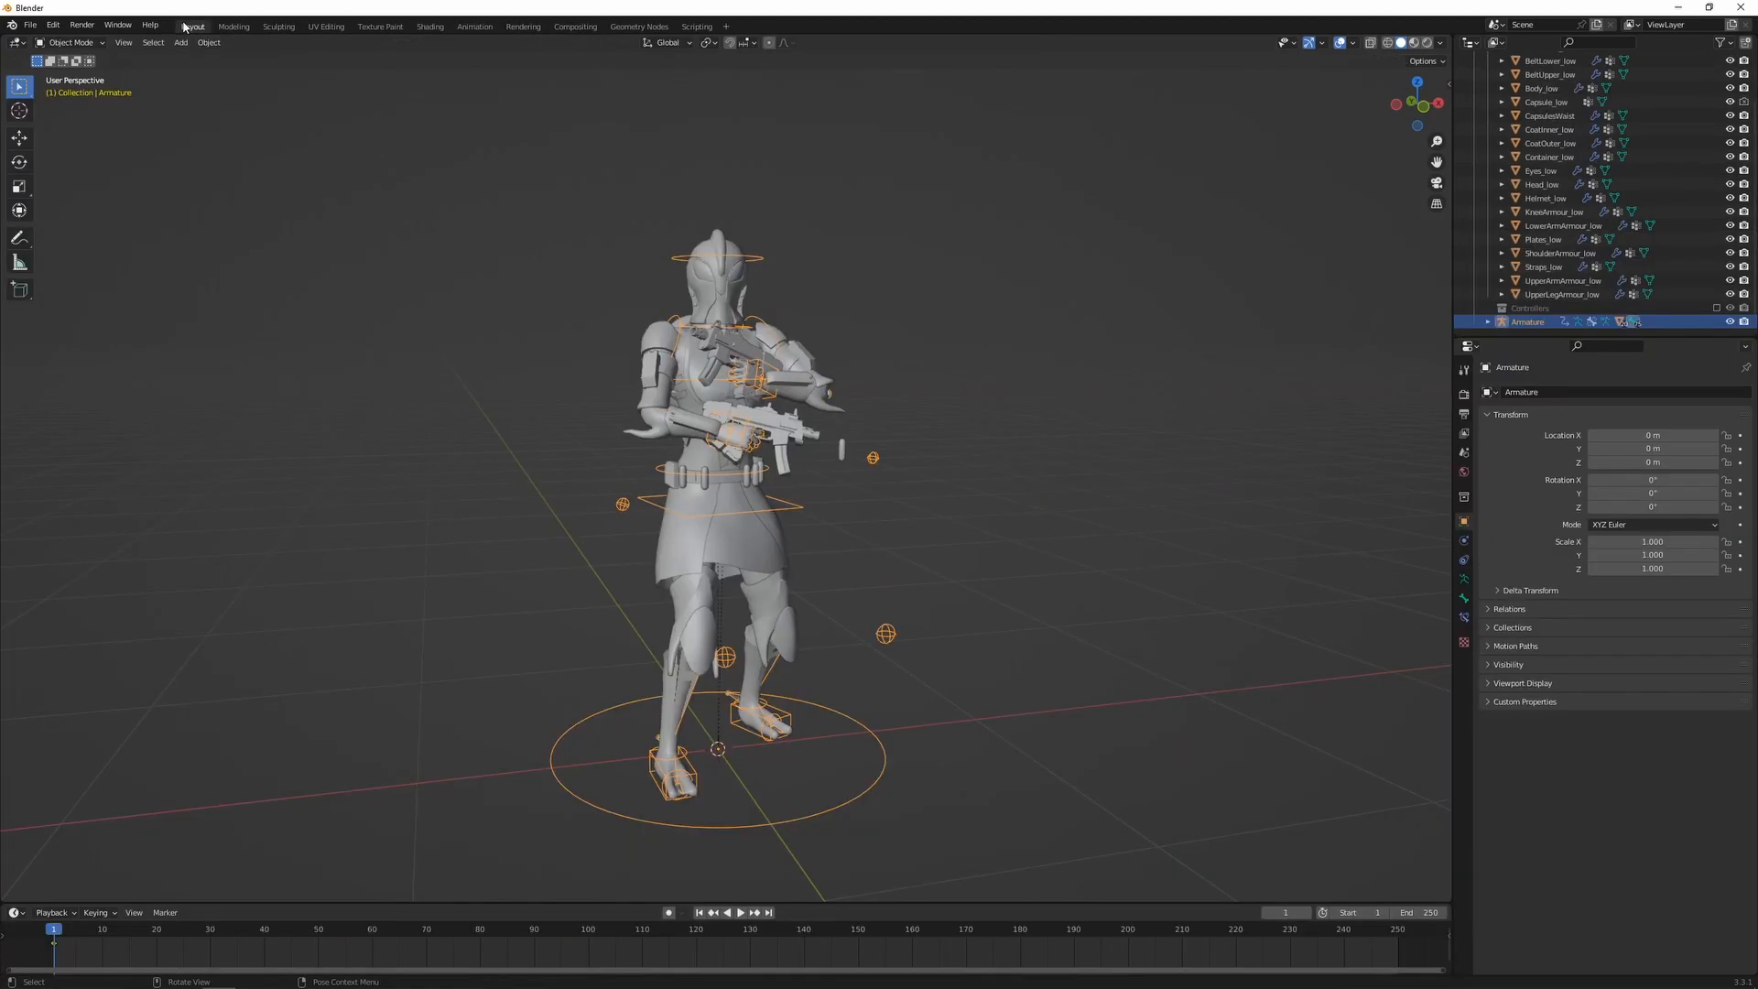
pyautogui.click(937, 491)
pyautogui.moveTo(938, 492); pyautogui.dragTo(886, 507, button='middle')
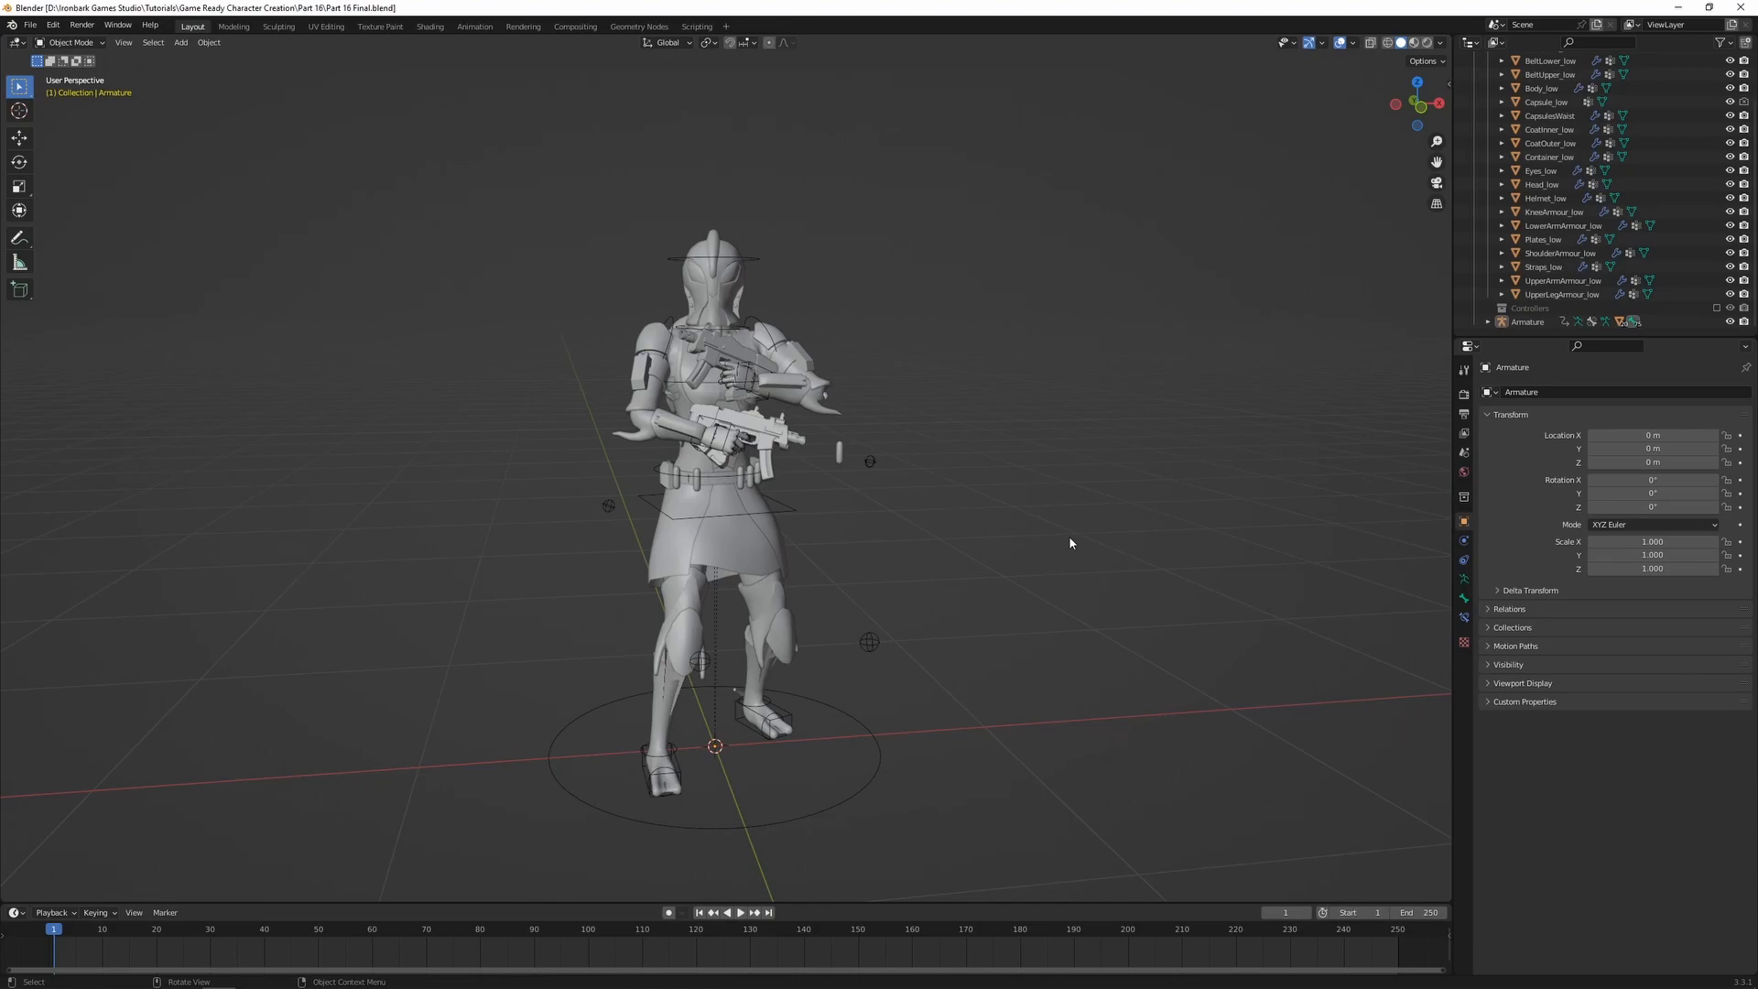
pyautogui.click(1428, 43)
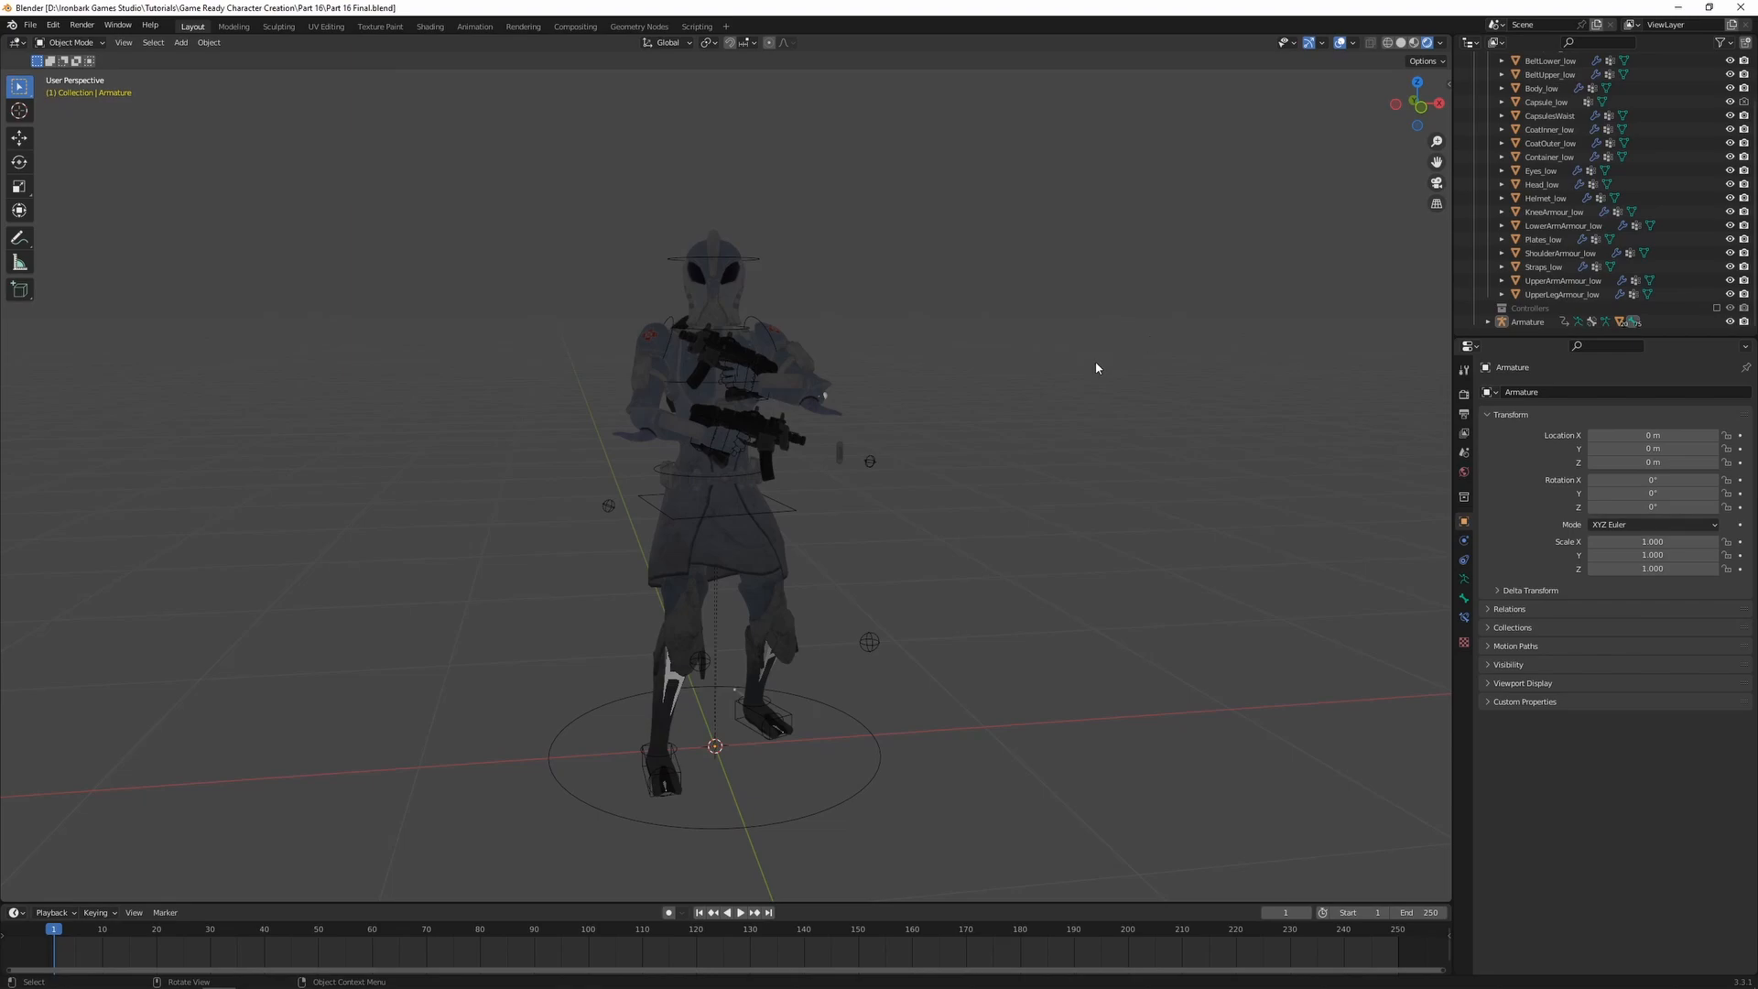
# - Add a point light and move it in front of the character to about X -0.26, Y -1.0, Z 1.31 m
pyautogui.hotkey('shift', 'a')
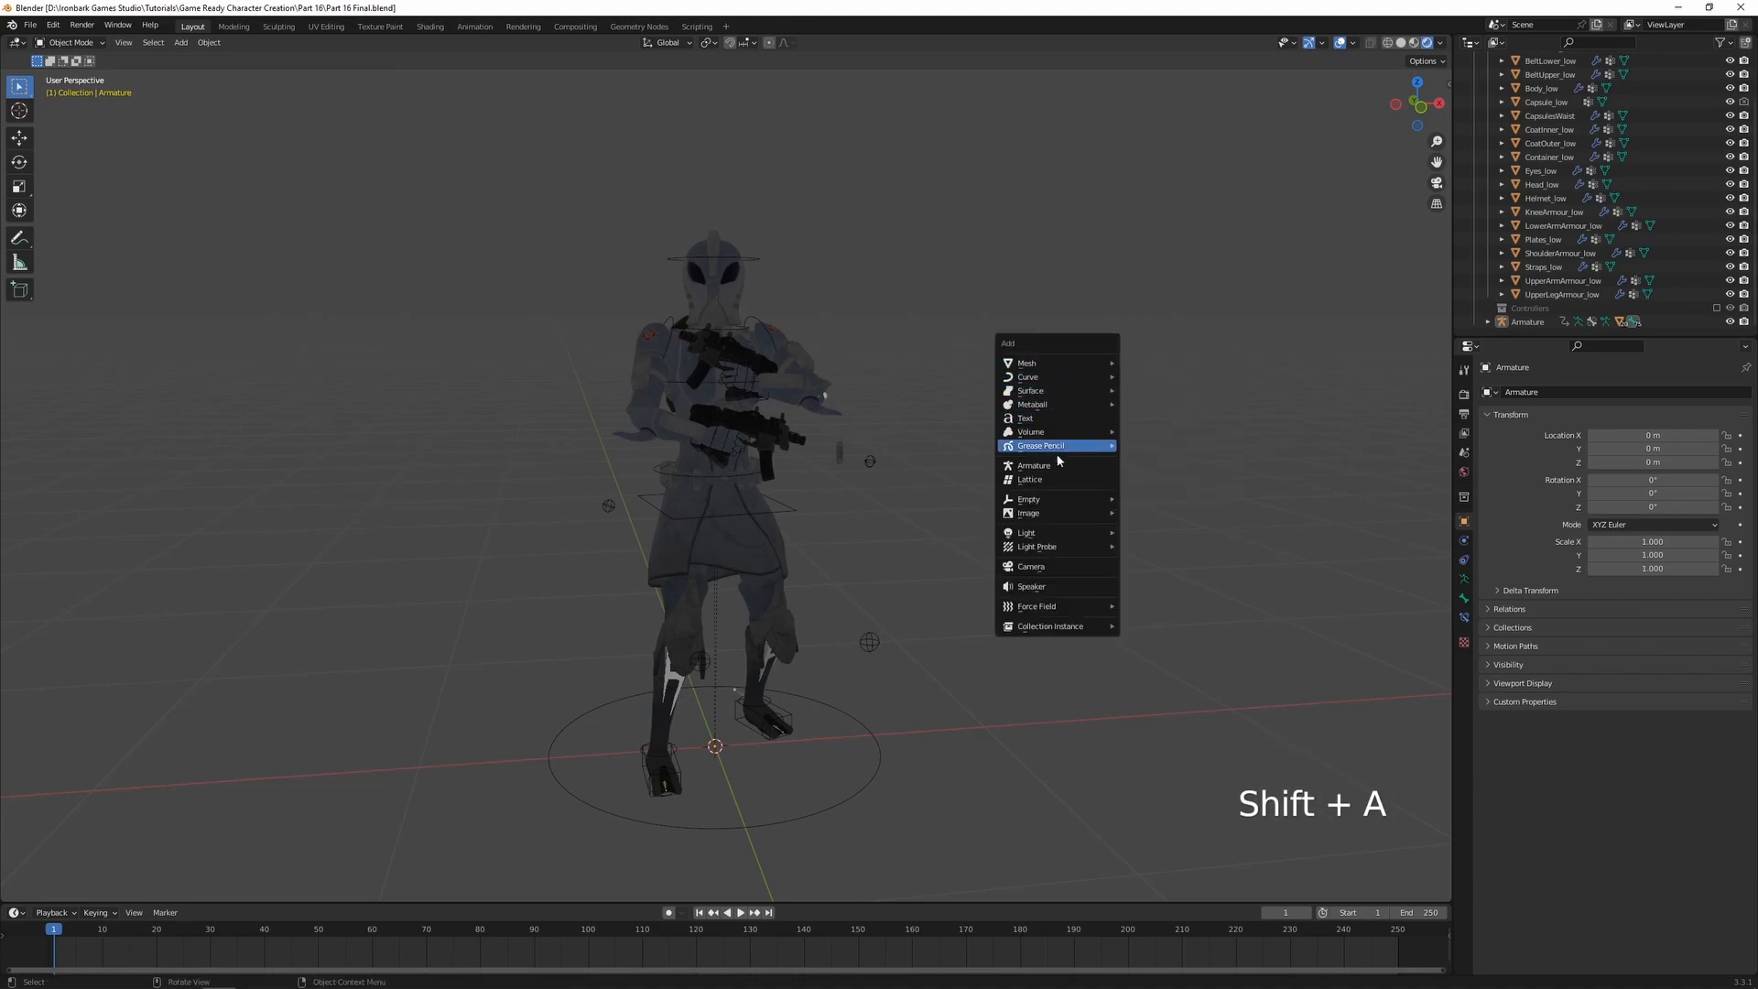
pyautogui.moveTo(1020, 535)
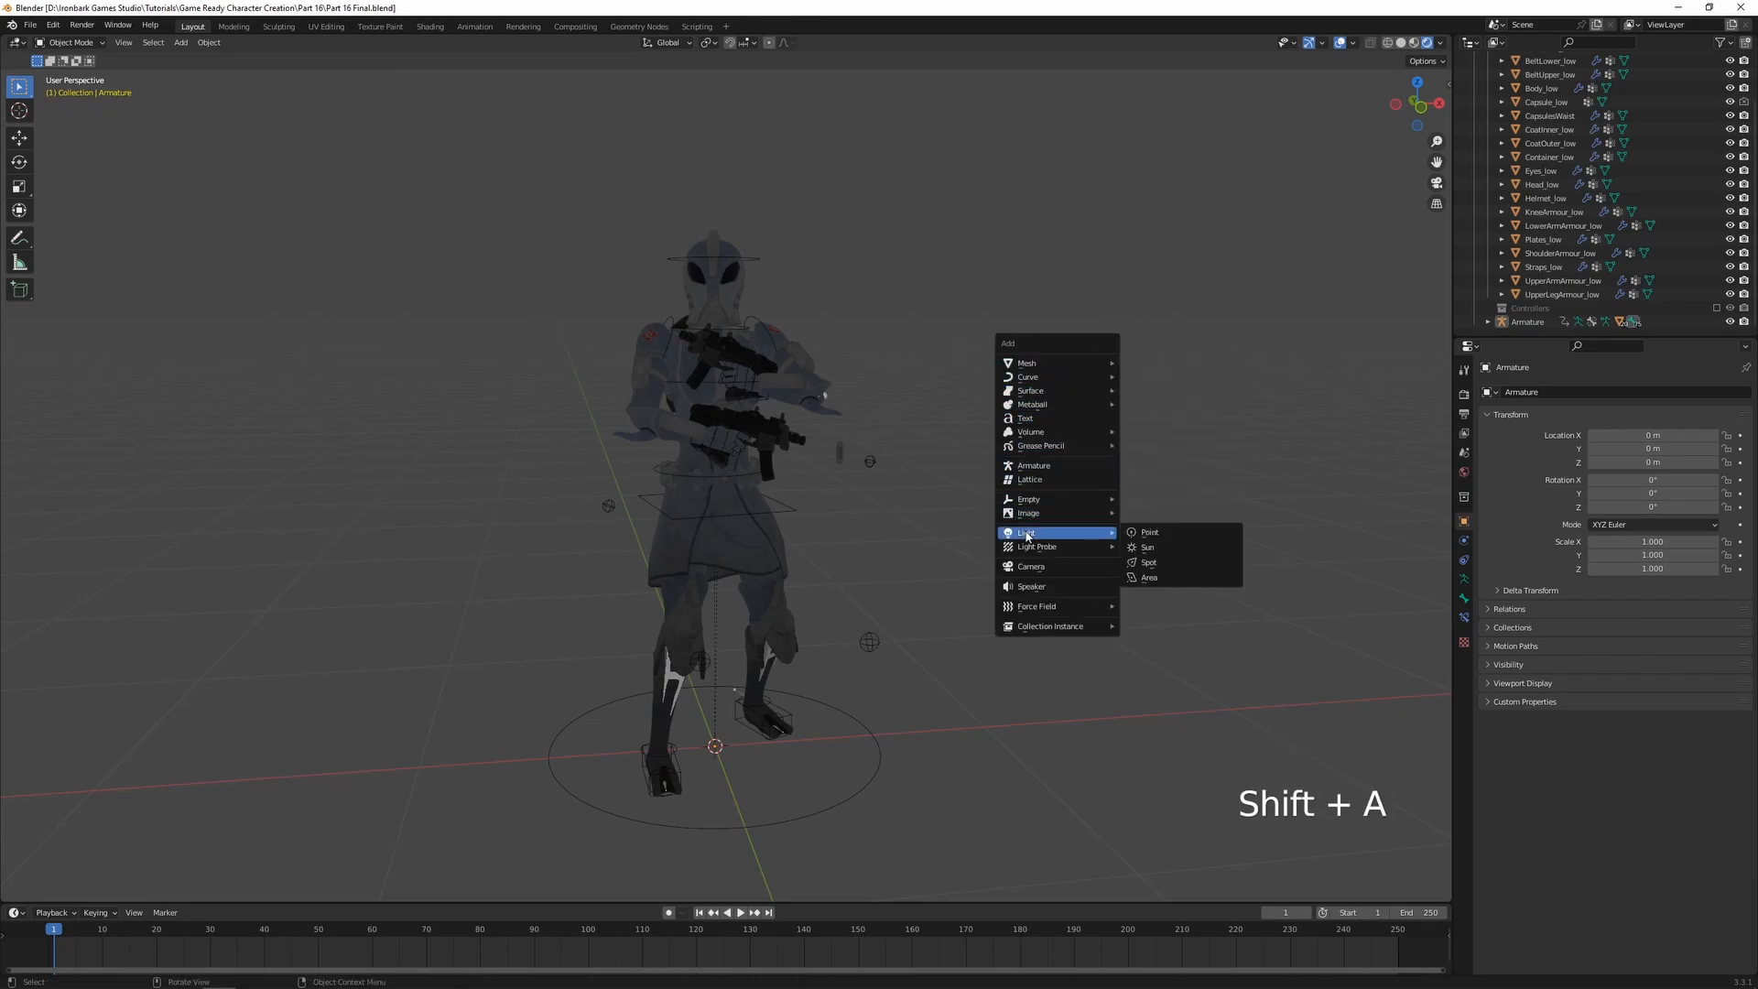
pyautogui.click(1149, 532)
pyautogui.moveTo(925, 553); pyautogui.dragTo(980, 529, button='middle')
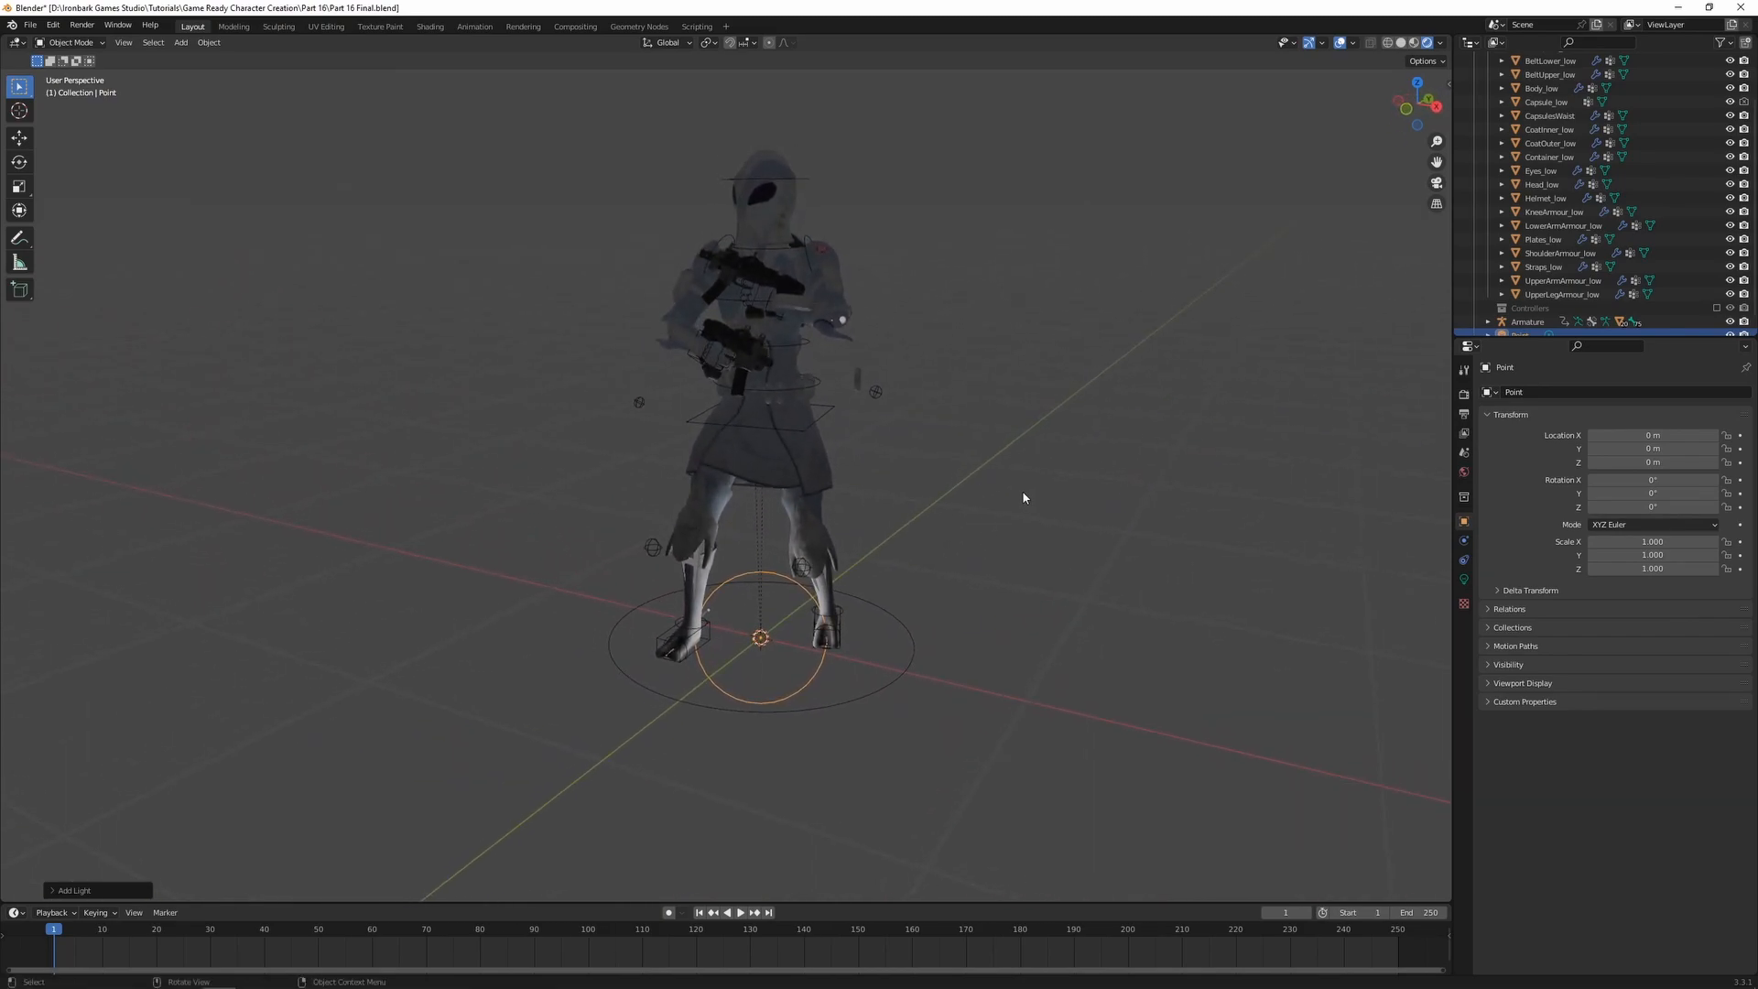
pyautogui.press('g')
pyautogui.click(843, 590)
pyautogui.moveTo(843, 589); pyautogui.dragTo(870, 512, button='middle')
pyautogui.press('g')
pyautogui.click(851, 422)
pyautogui.press('g')
pyautogui.middleClick(873, 422)
pyautogui.click(868, 421)
pyautogui.moveTo(868, 421); pyautogui.dragTo(1157, 462, button='middle')
pyautogui.scroll(4, 899, 446)
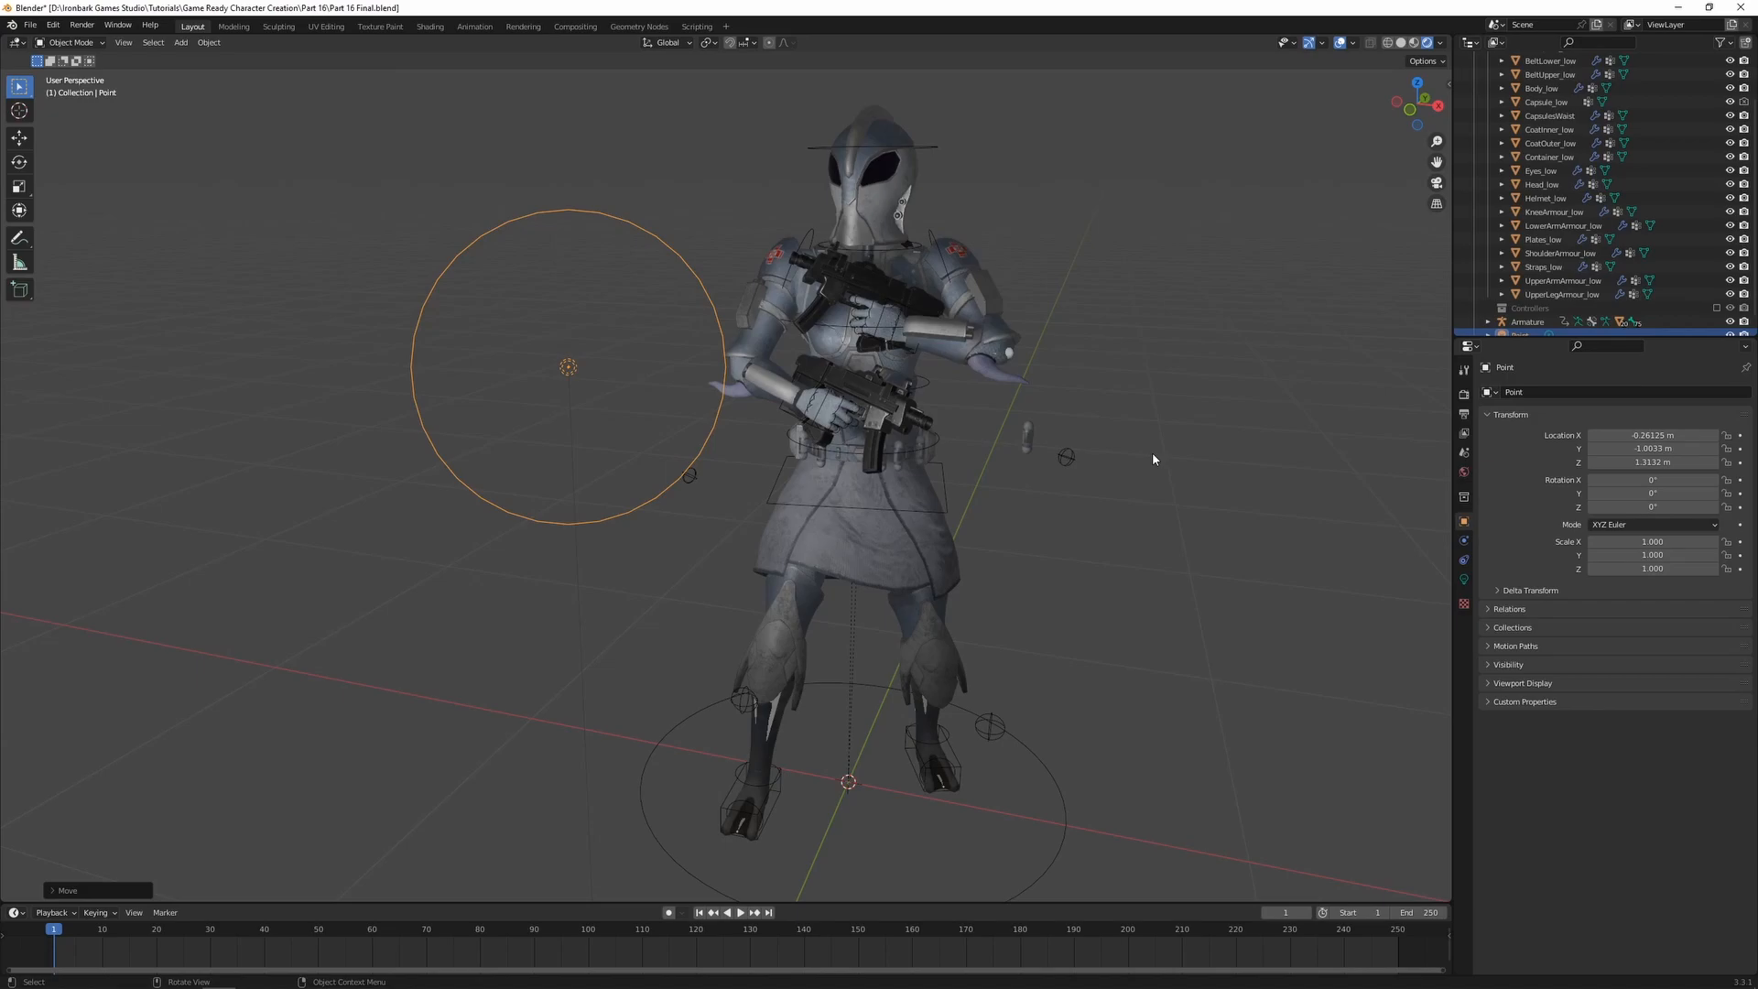
# - Set the point light's power to 160 W and its radius to 0.6 m
pyautogui.click(1463, 579)
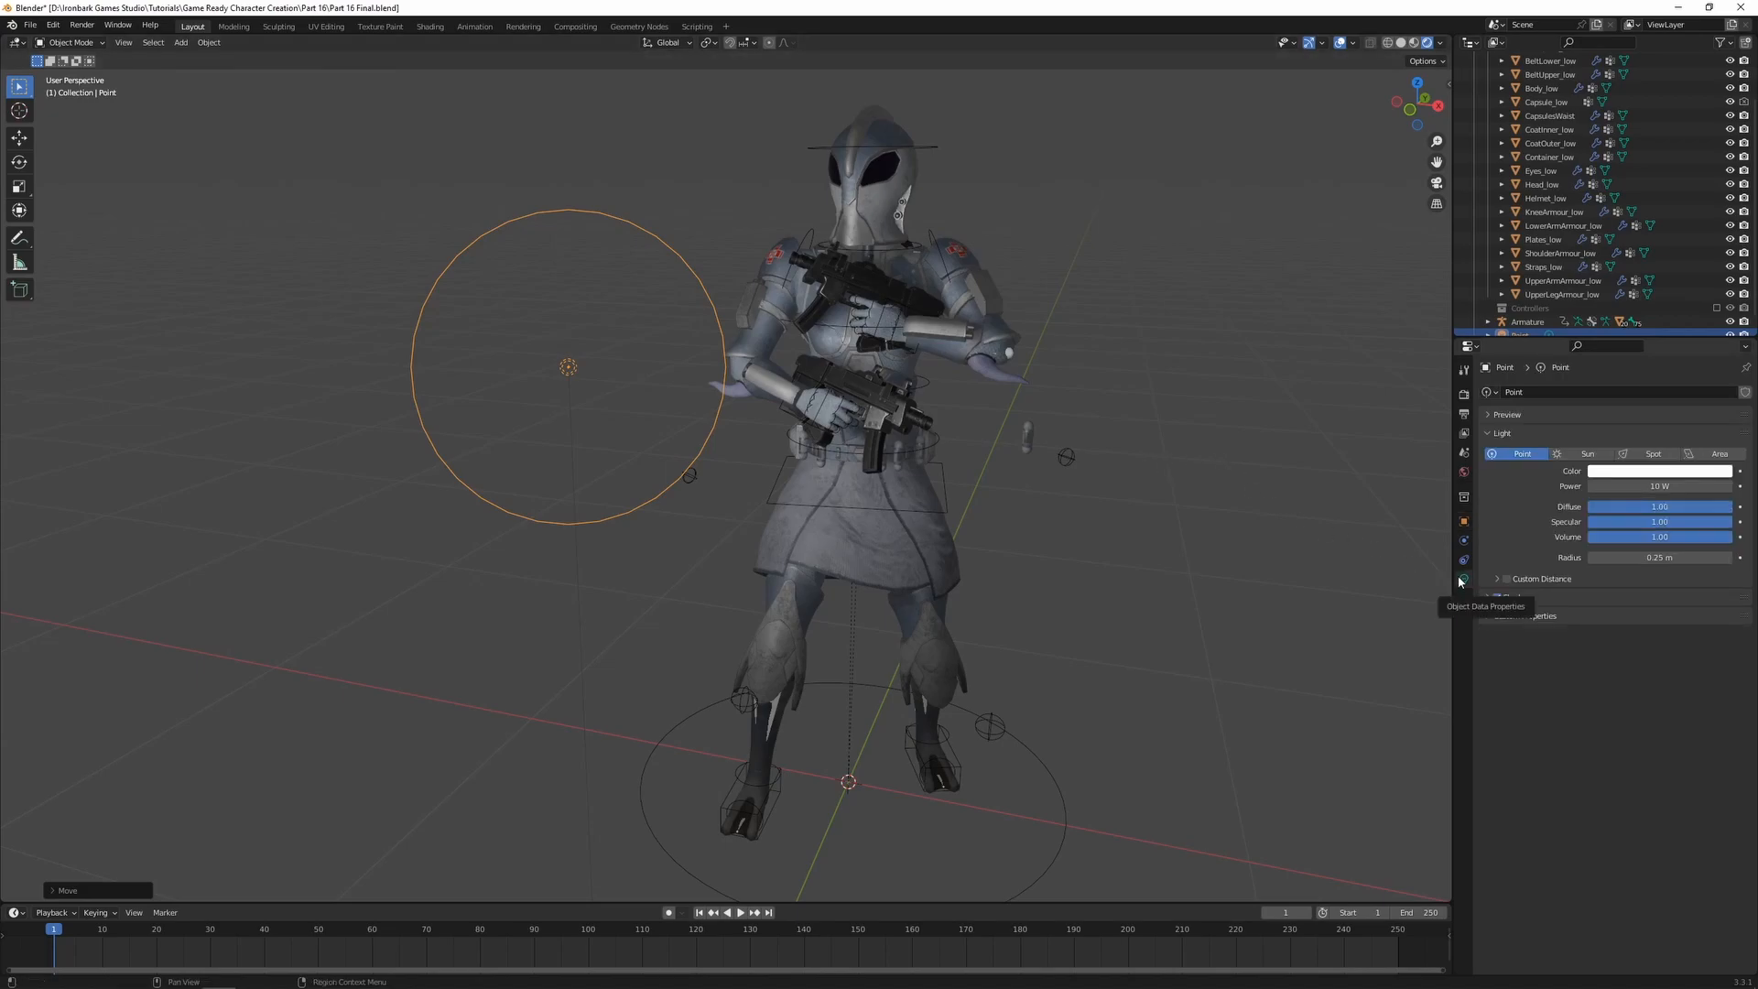
pyautogui.click(1623, 486)
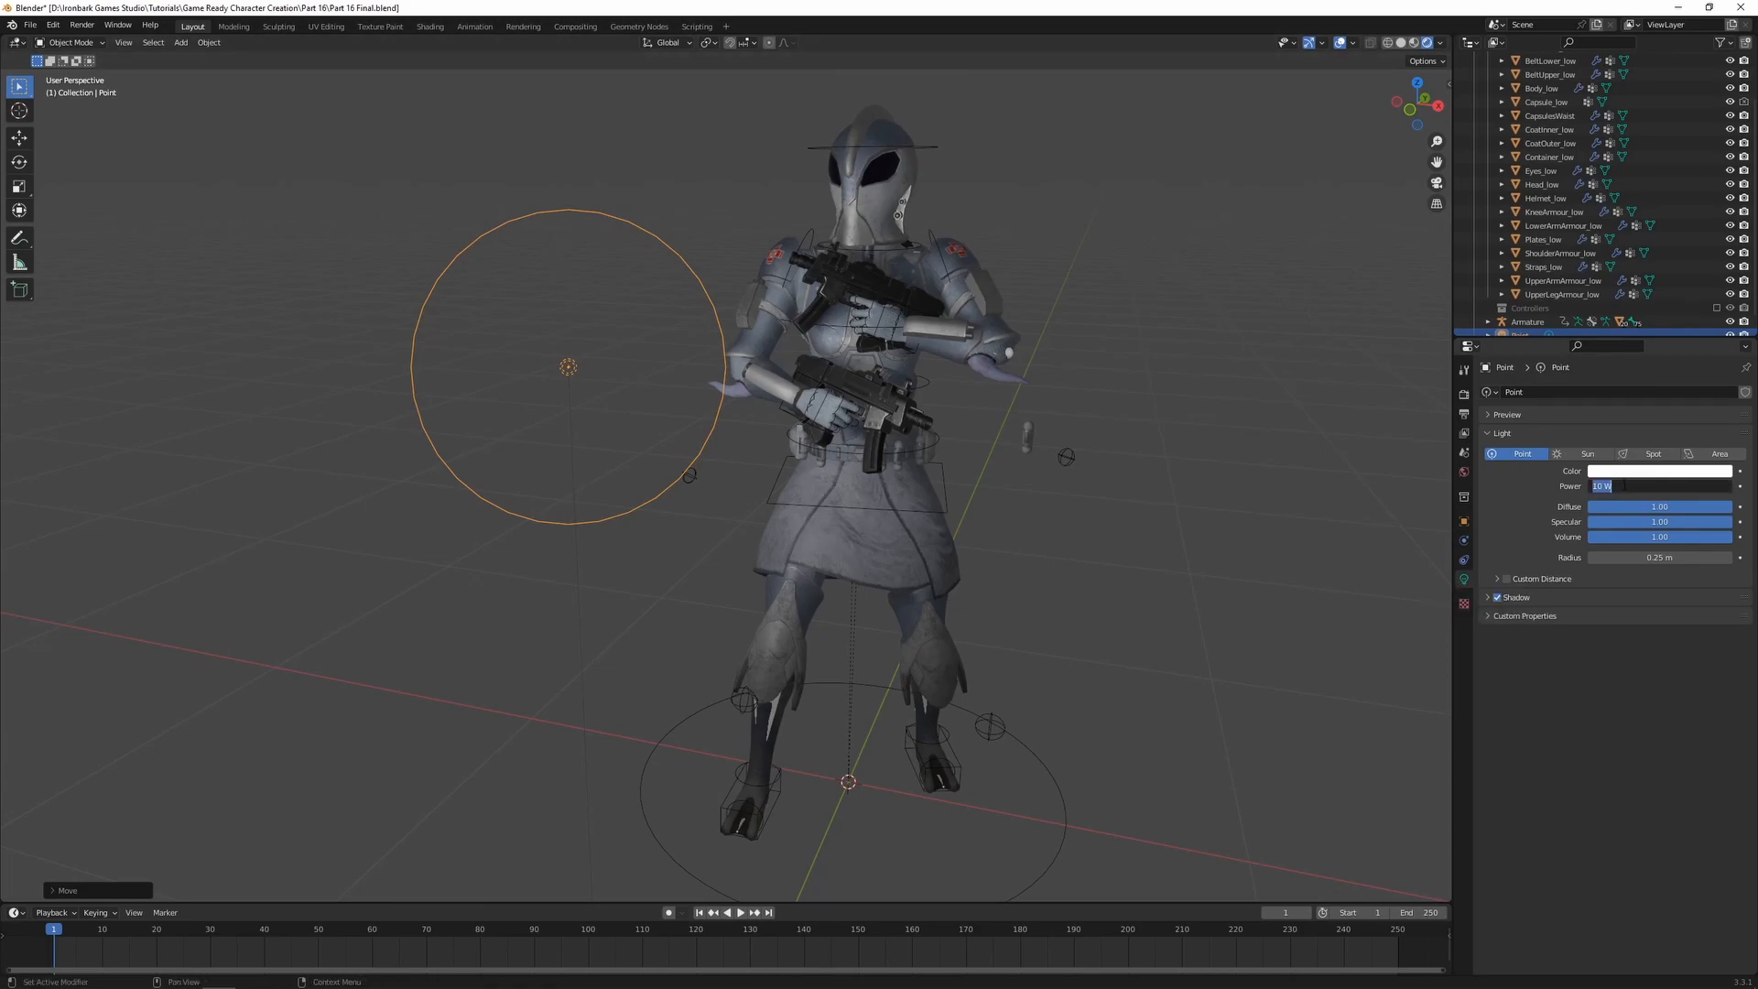
pyautogui.write('160')
pyautogui.press('Return')
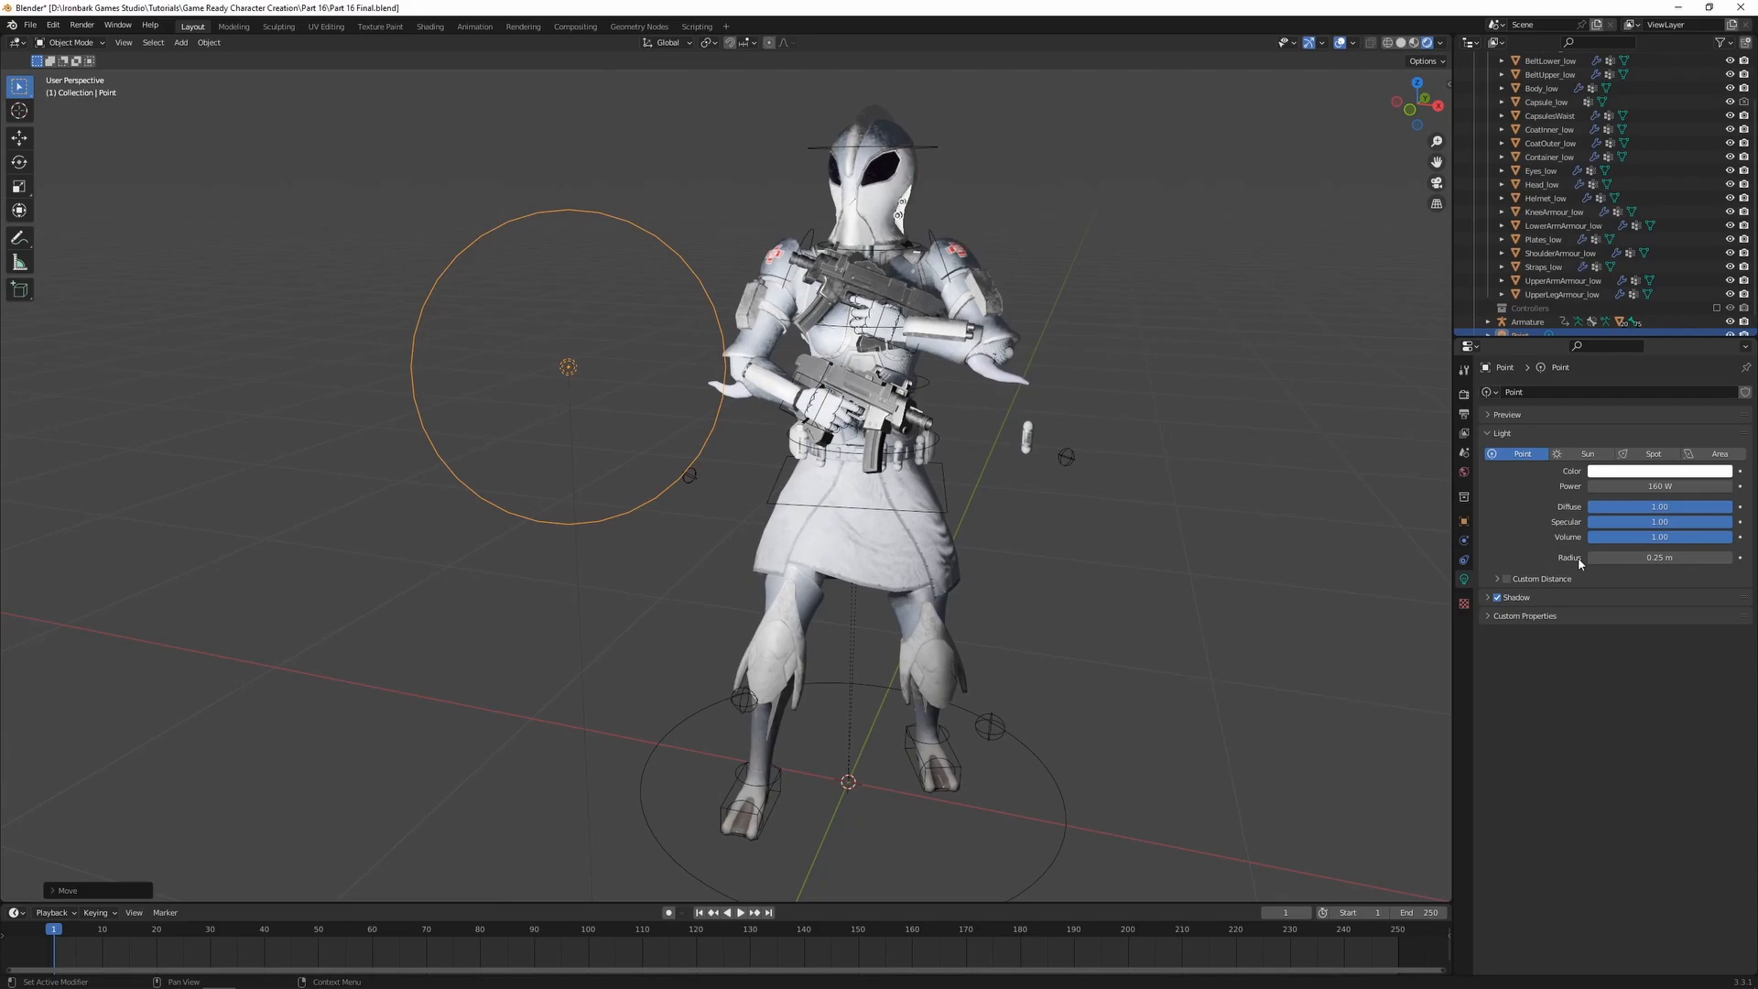
pyautogui.click(1628, 556)
pyautogui.write('0.6')
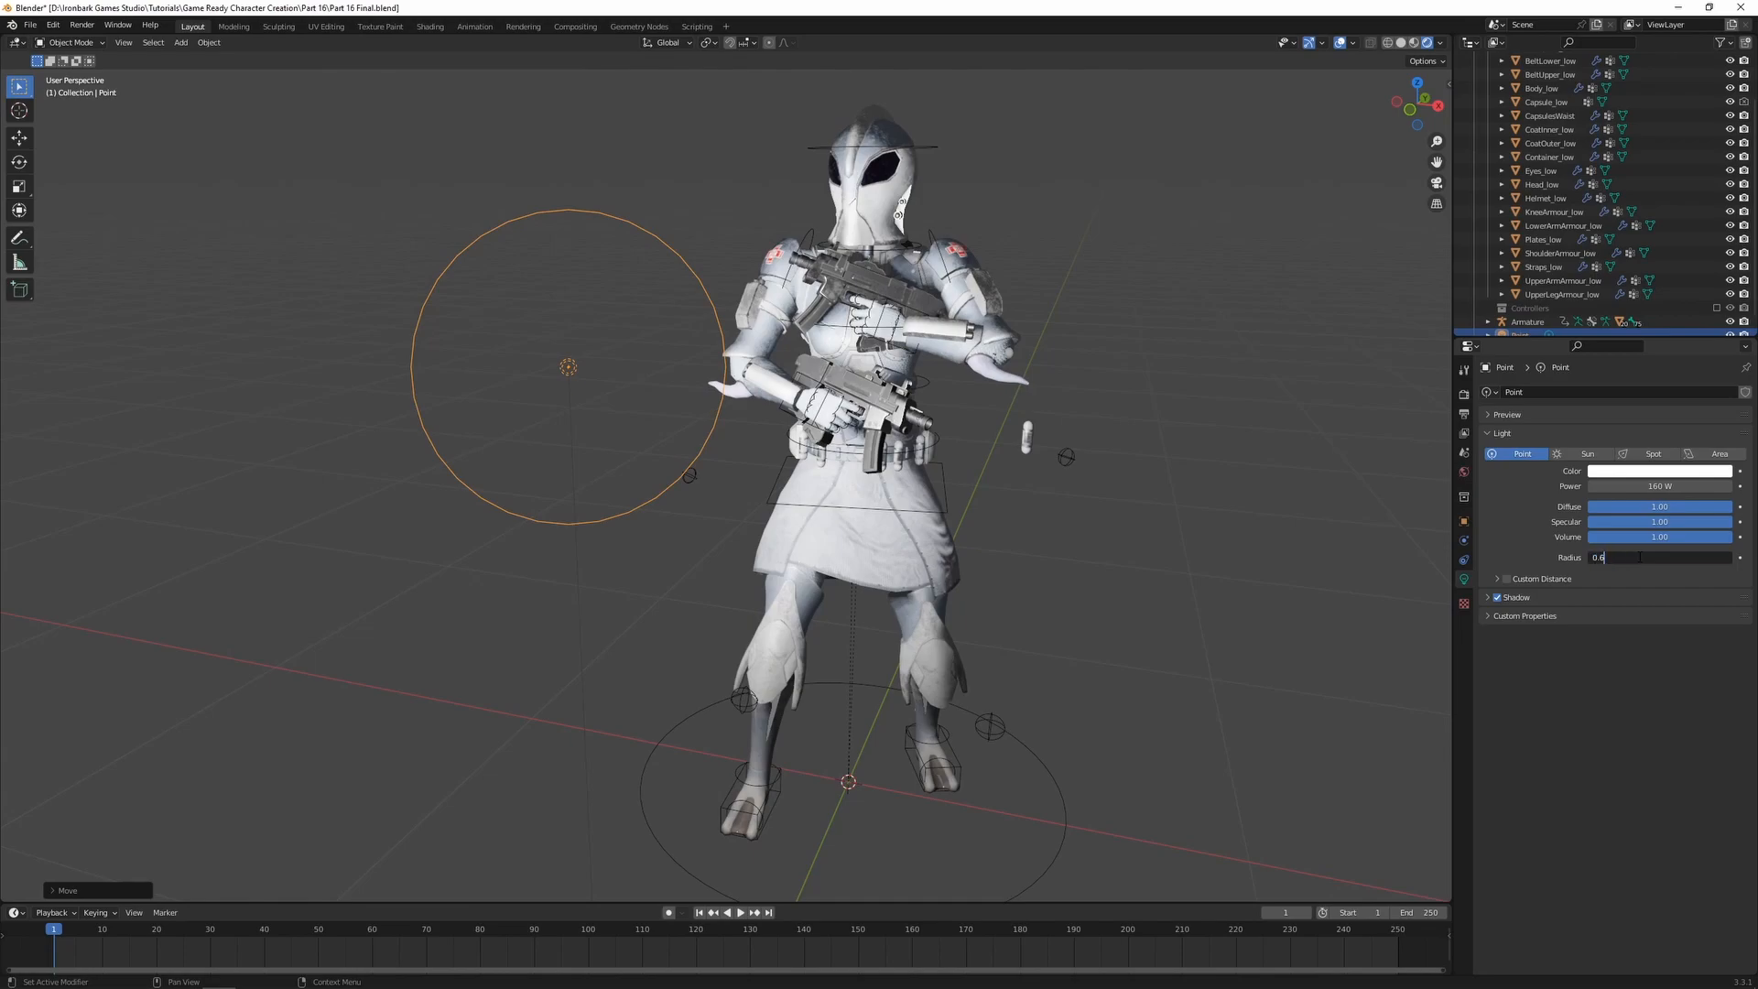
pyautogui.press('Return')
# - Move the point light farther forward along Y, out to the character's right side, and up along Z
pyautogui.keyDown('shift'); pyautogui.moveTo(728, 551); pyautogui.dragTo(749, 511, button='middle'); pyautogui.keyUp('shift')
pyautogui.press('g')
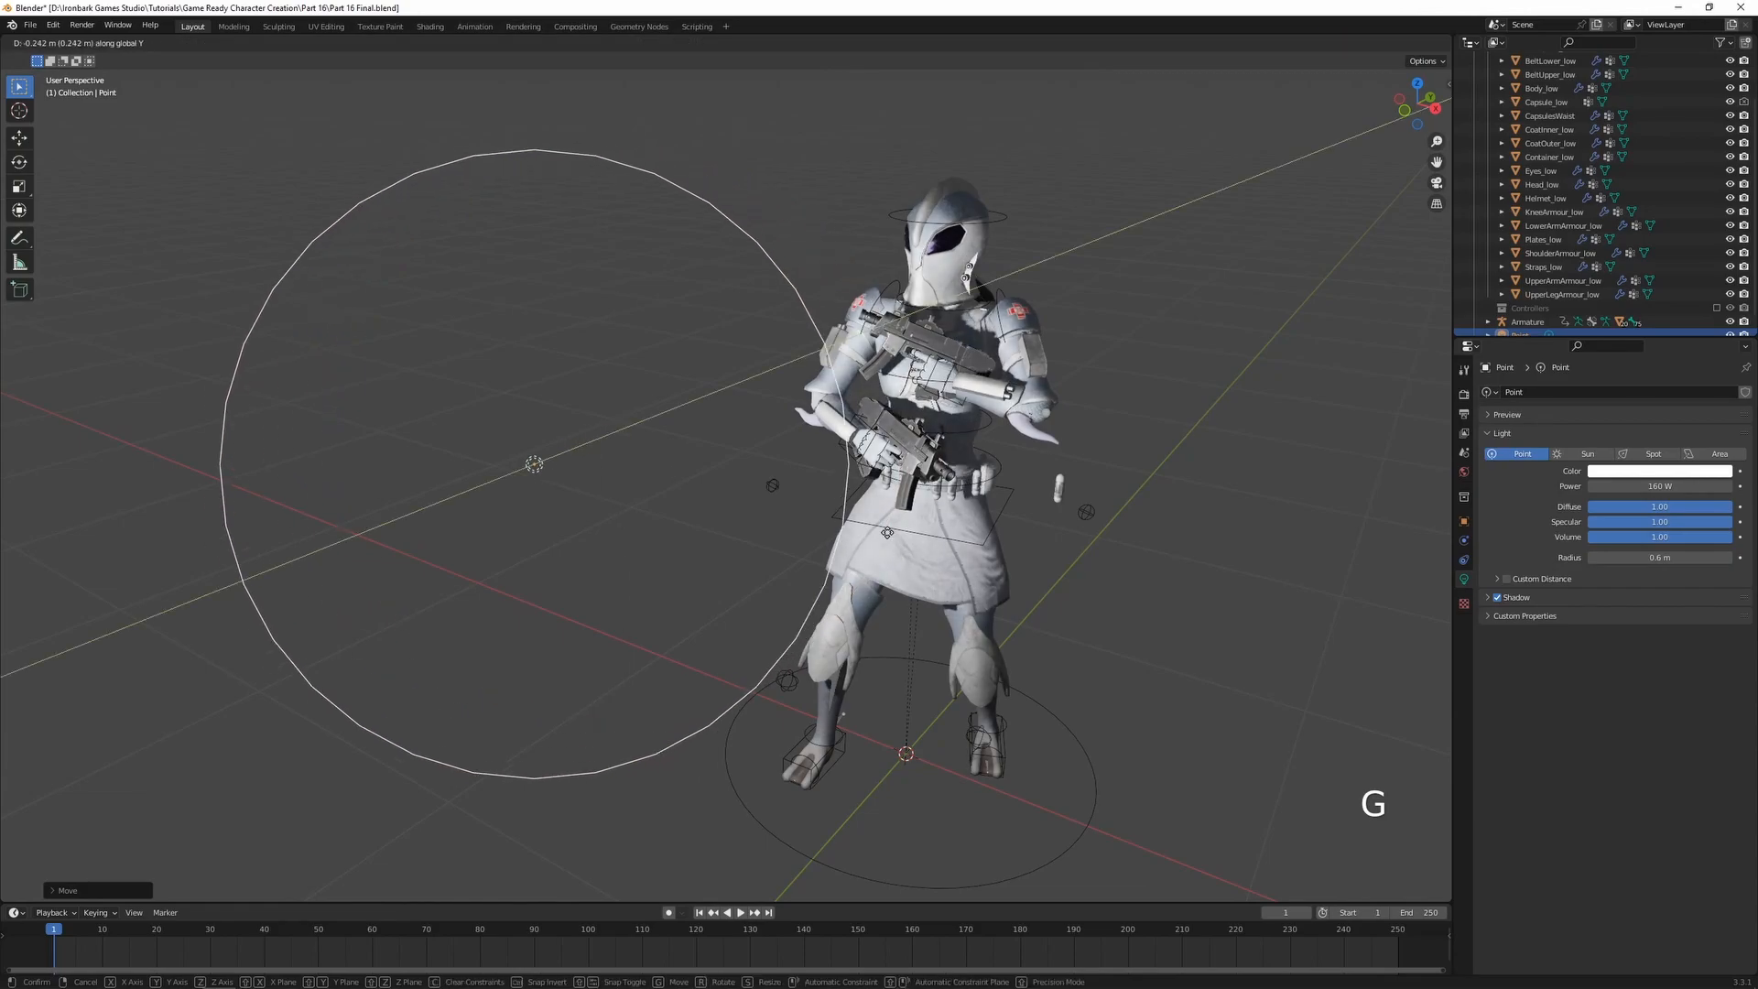
pyautogui.click(776, 564)
pyautogui.scroll(-2, 777, 564)
pyautogui.moveTo(776, 564); pyautogui.dragTo(824, 577, button='middle')
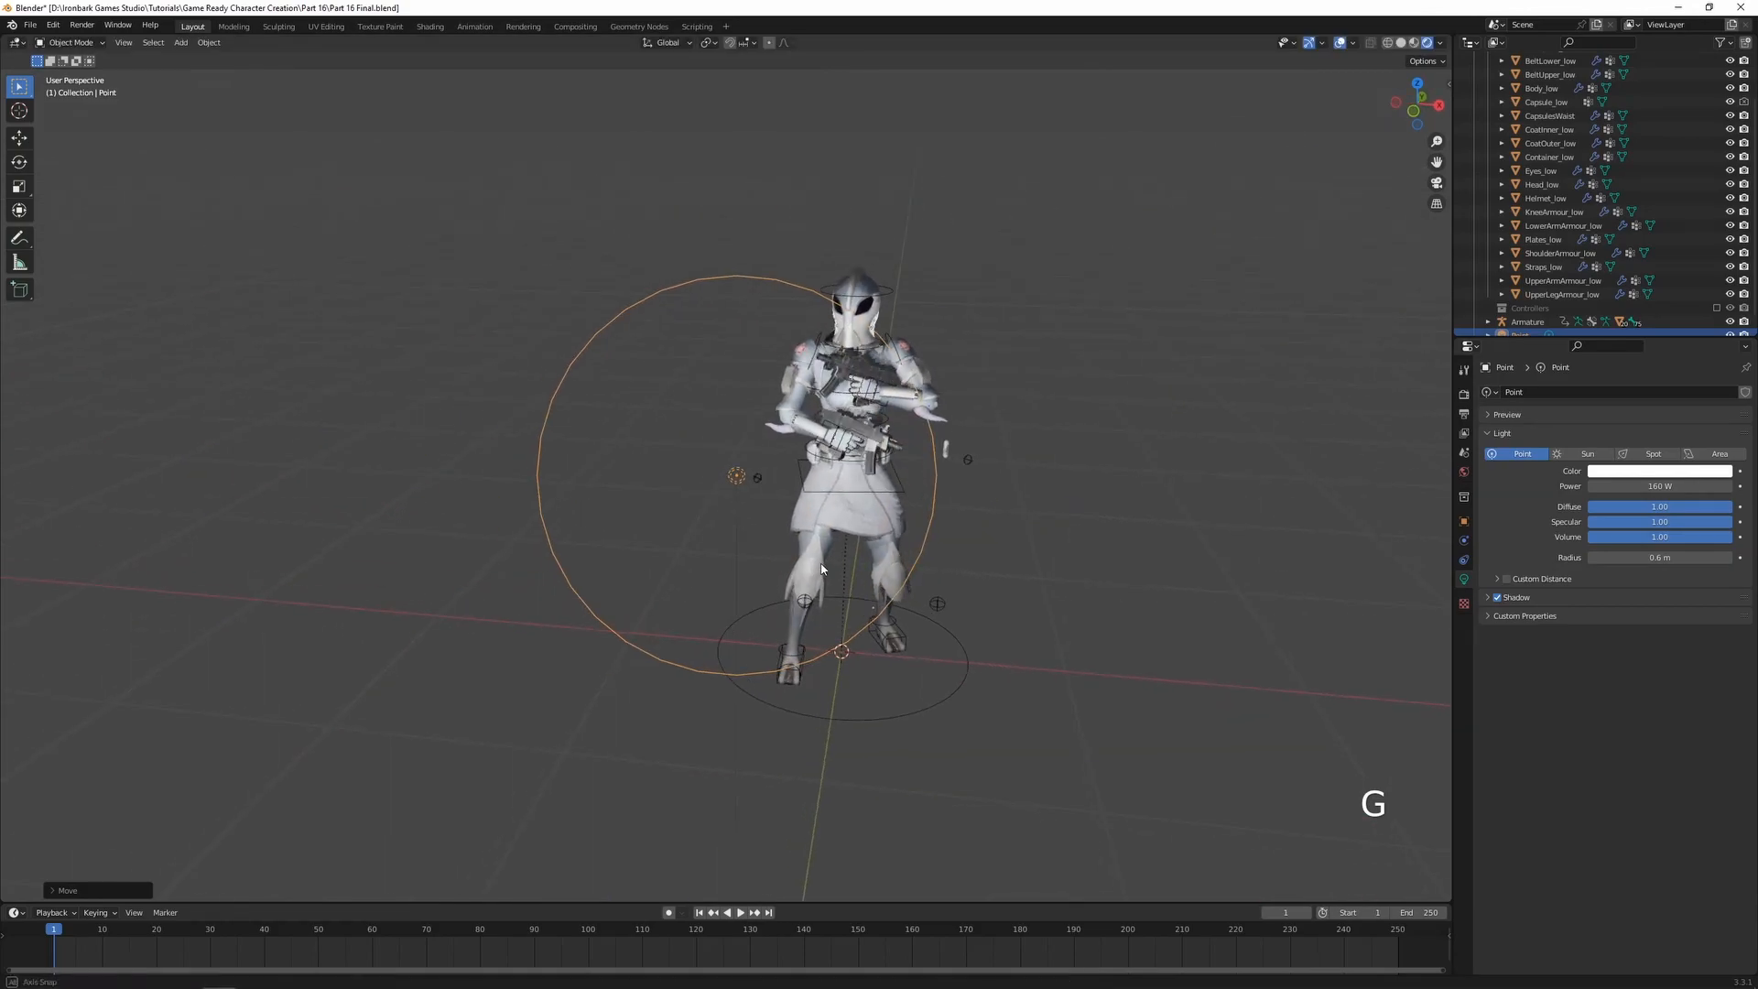
pyautogui.press('g')
pyautogui.click(869, 589)
pyautogui.press('g')
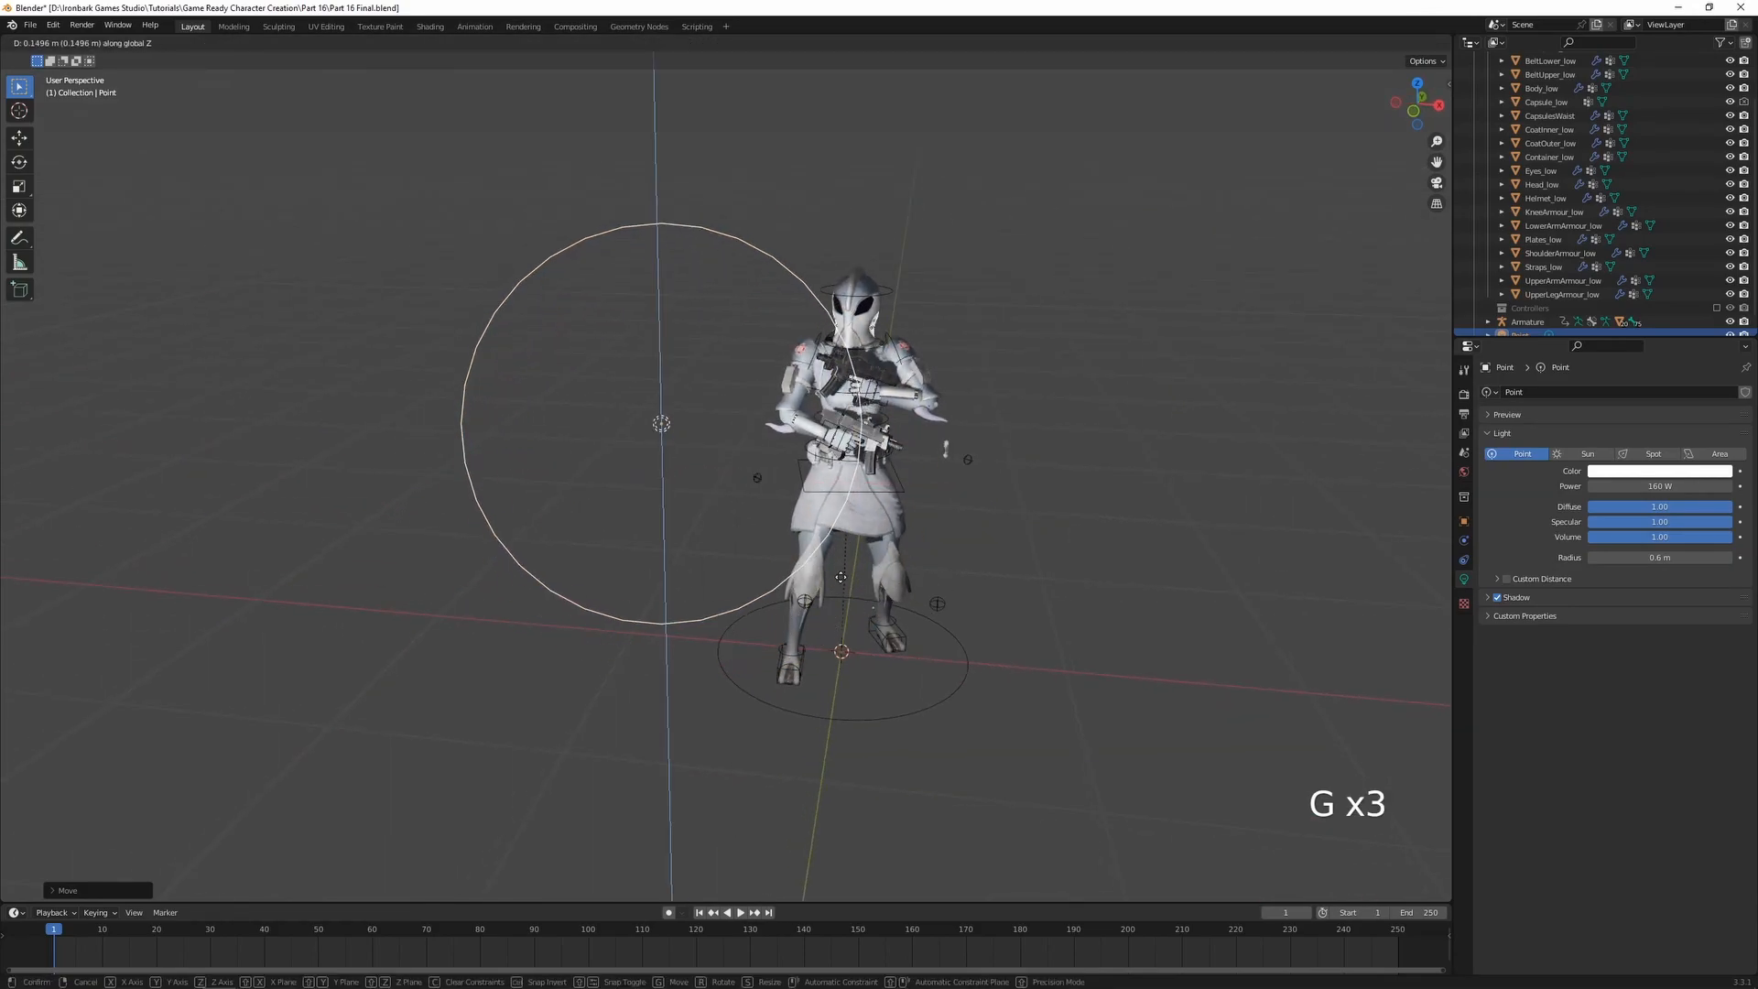
pyautogui.click(870, 540)
pyautogui.moveTo(870, 540); pyautogui.dragTo(980, 513, button='middle')
# - Rename the point light as Key Light
pyautogui.scroll(-1, 1567, 252)
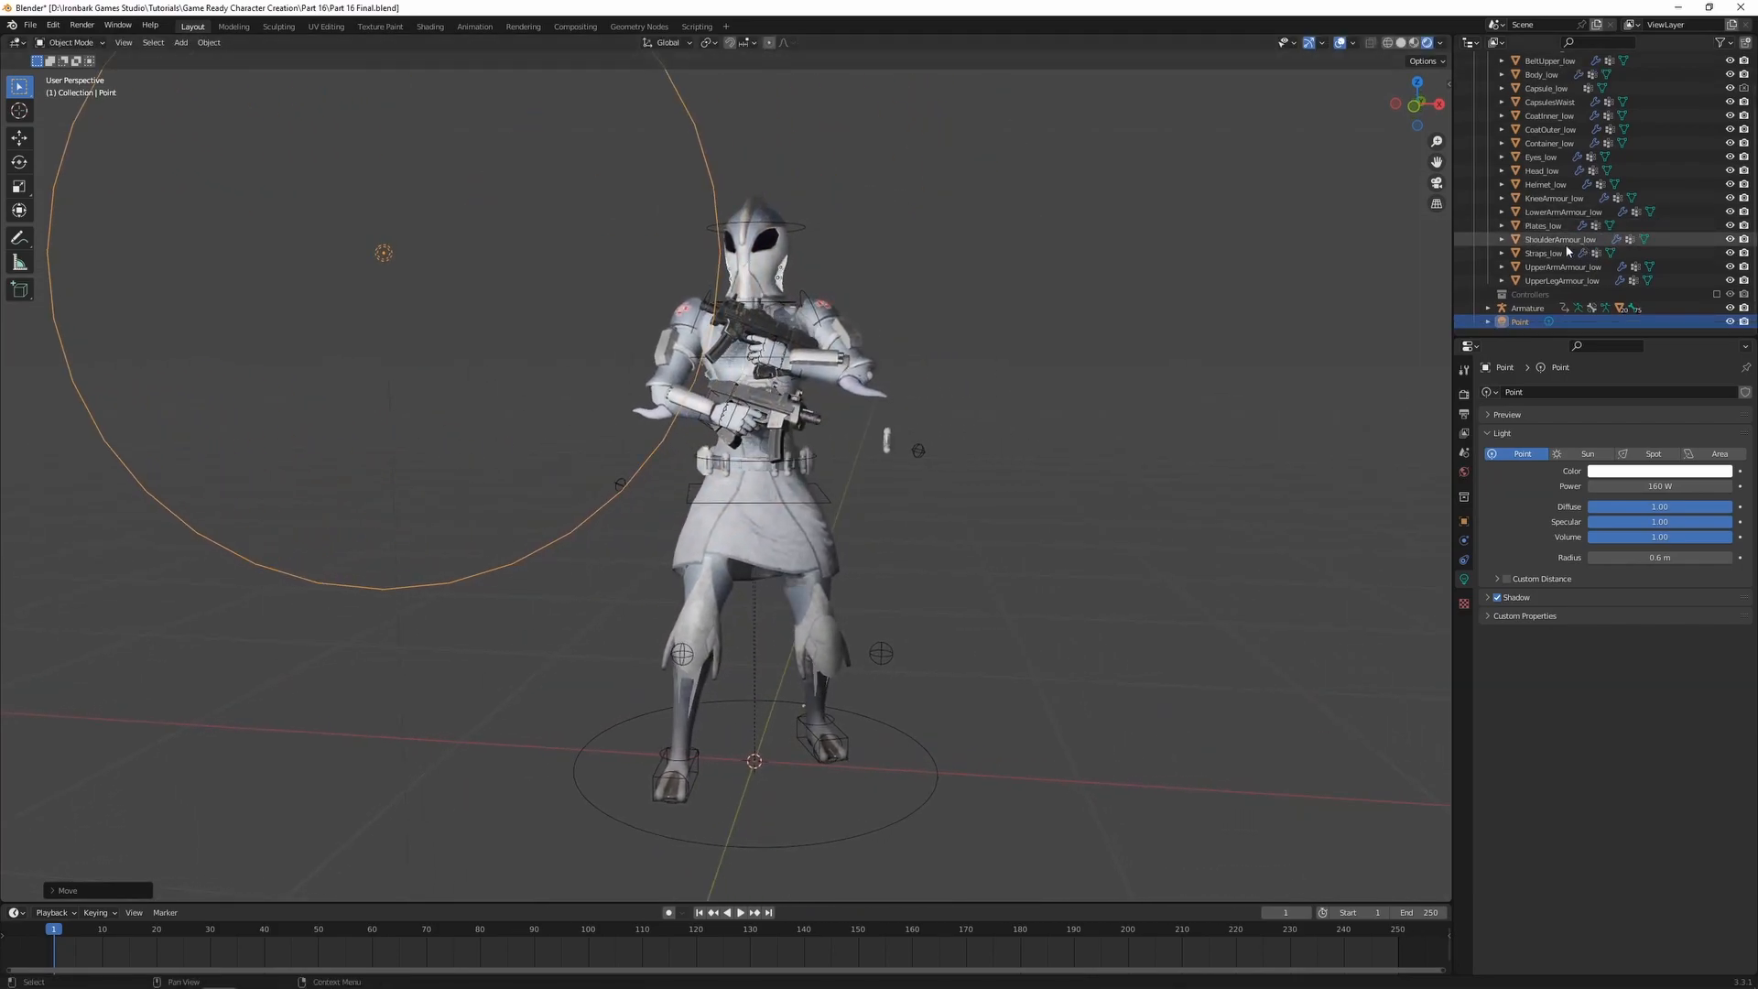
pyautogui.doubleClick(1520, 322)
pyautogui.write('Key Light')
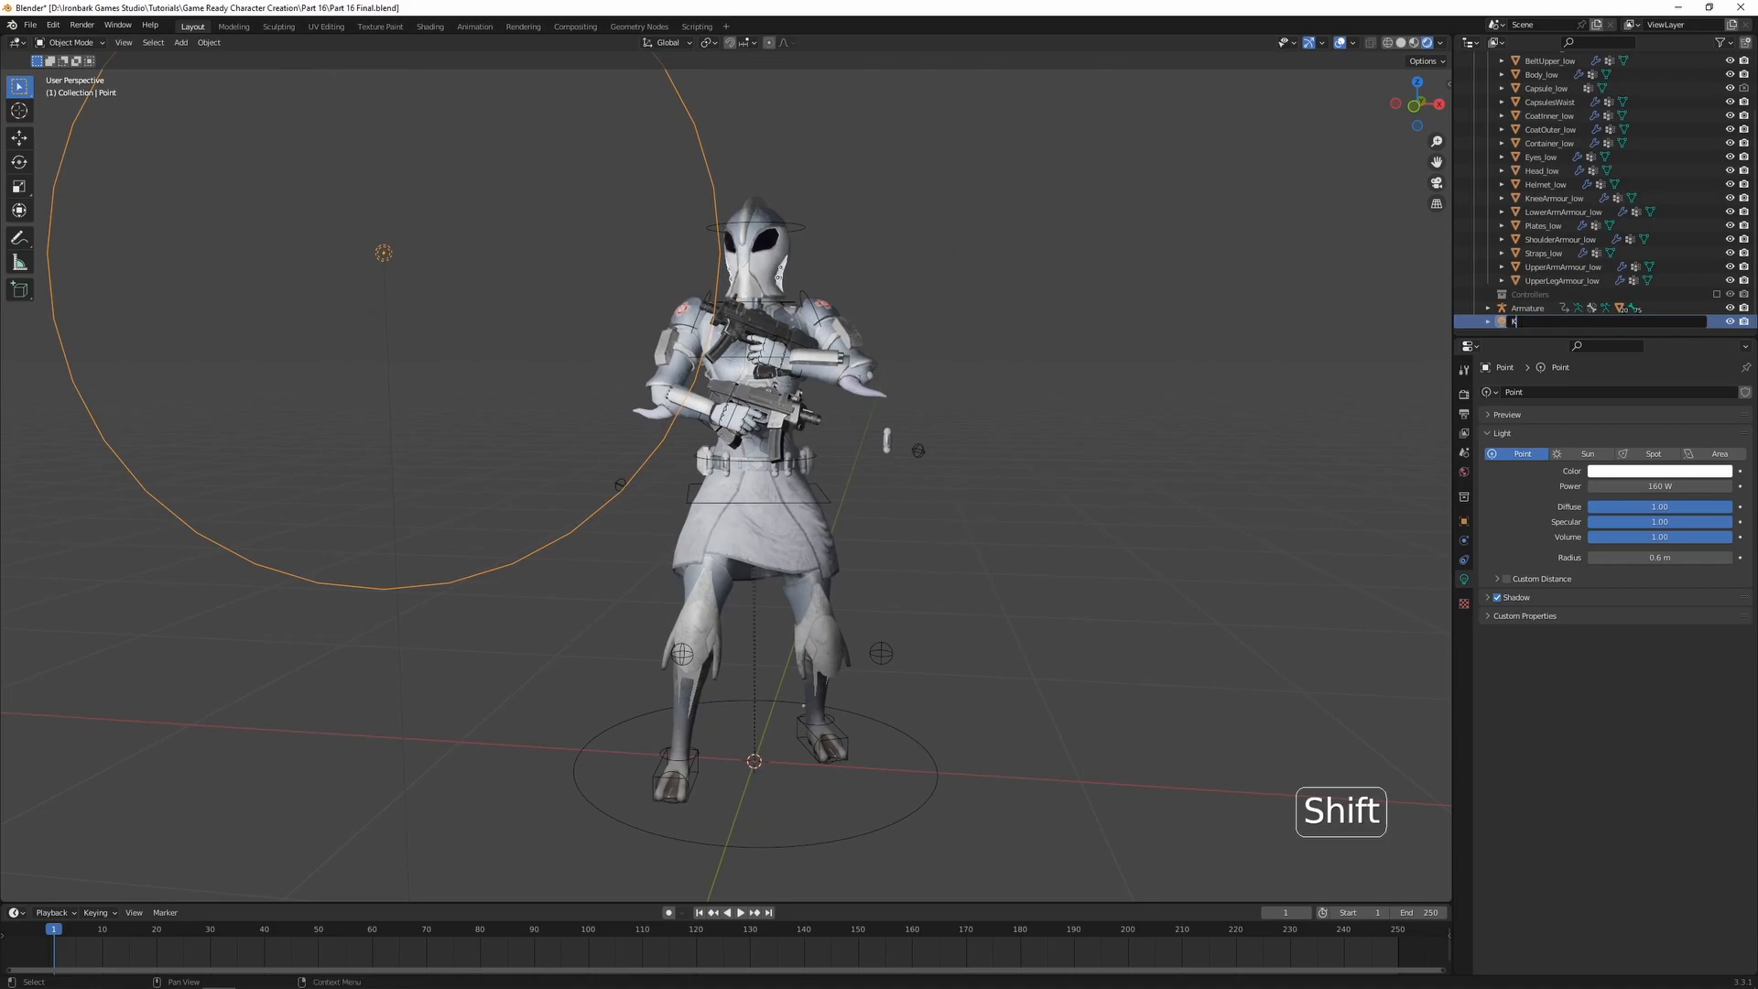
pyautogui.press('Return')
# - Duplicate the Key Light along the X axis to the opposite side of the character
pyautogui.scroll(-4, 1188, 365)
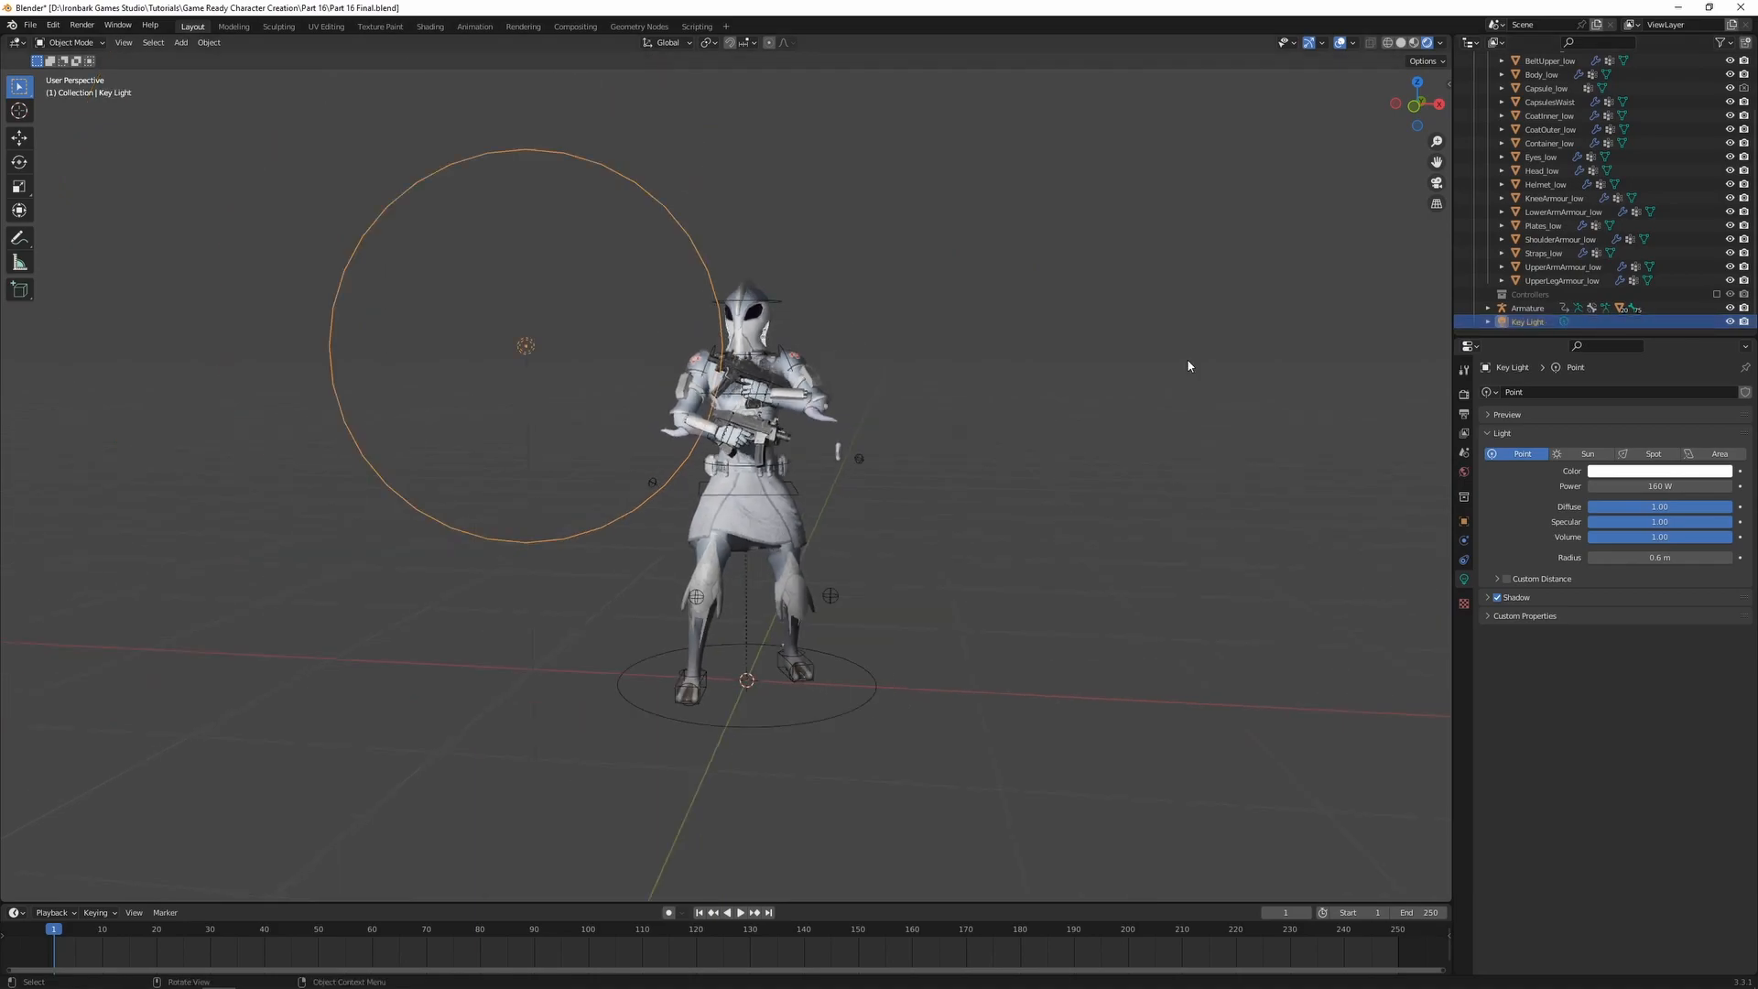
pyautogui.hotkey('shift', 'd')
pyautogui.press('x')
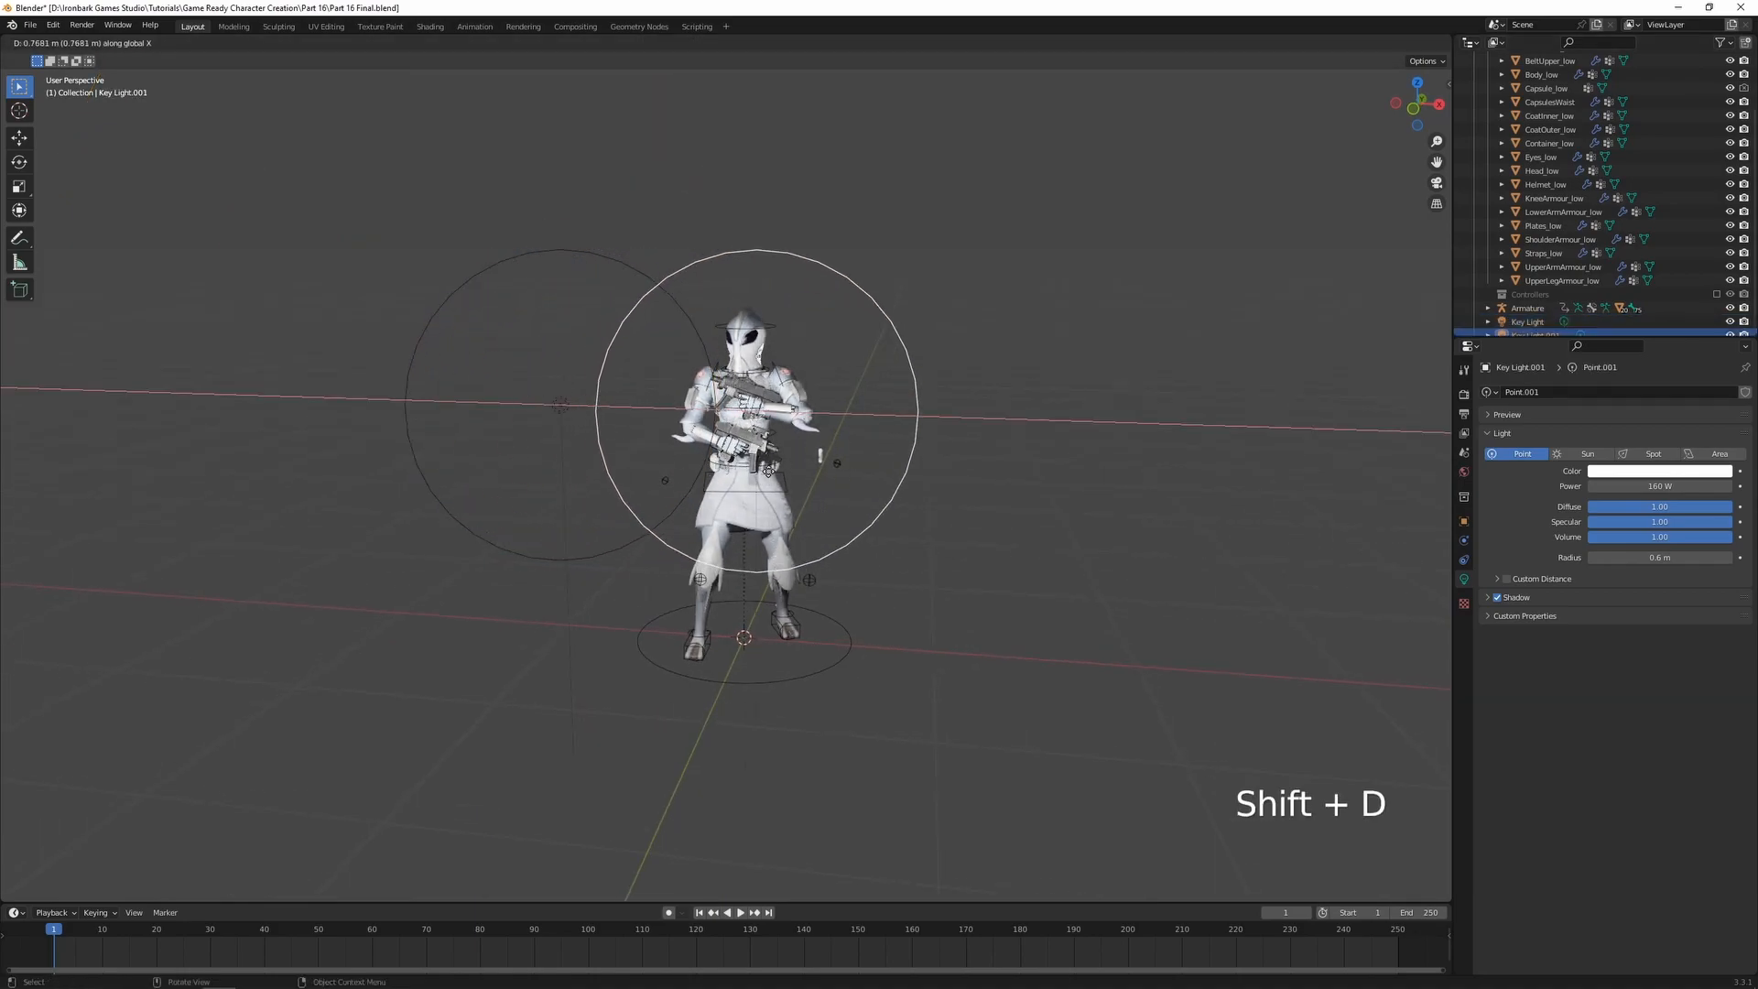
pyautogui.click(868, 503)
pyautogui.moveTo(867, 504); pyautogui.dragTo(854, 531, button='middle')
# - Rename the duplicated light as Fill Light
pyautogui.scroll(-1, 1542, 321)
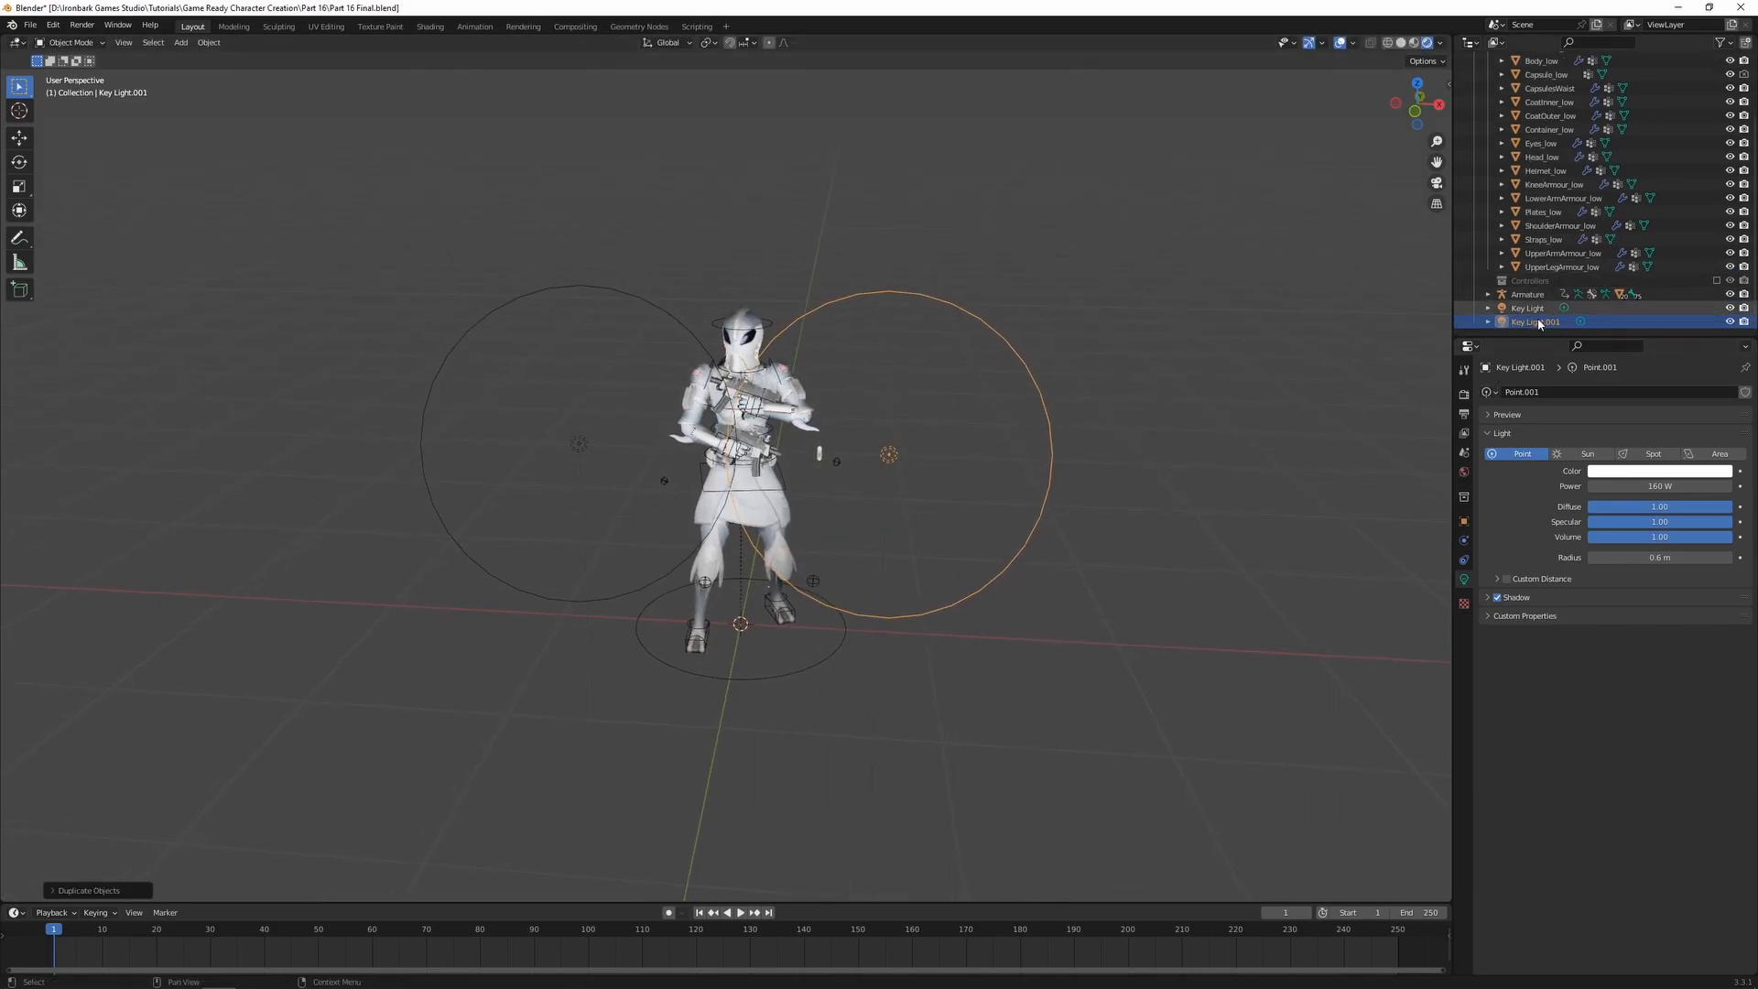
pyautogui.doubleClick(1542, 321)
pyautogui.write('ill Light')
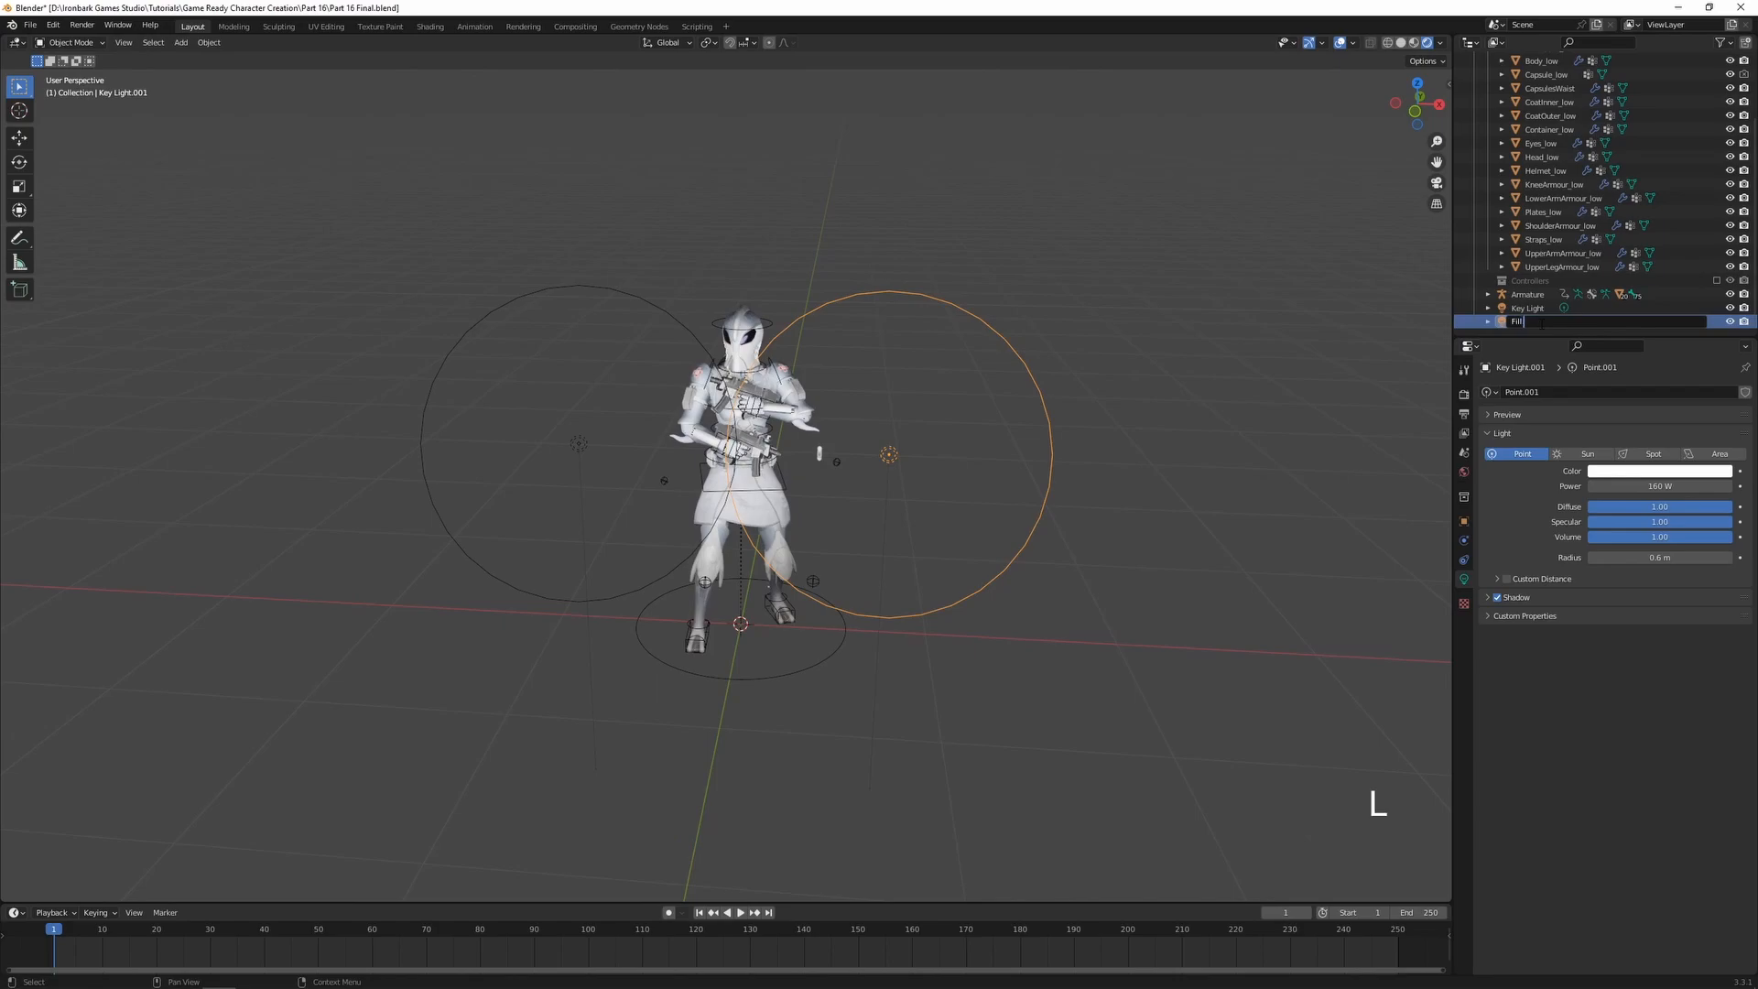
pyautogui.press('Return')
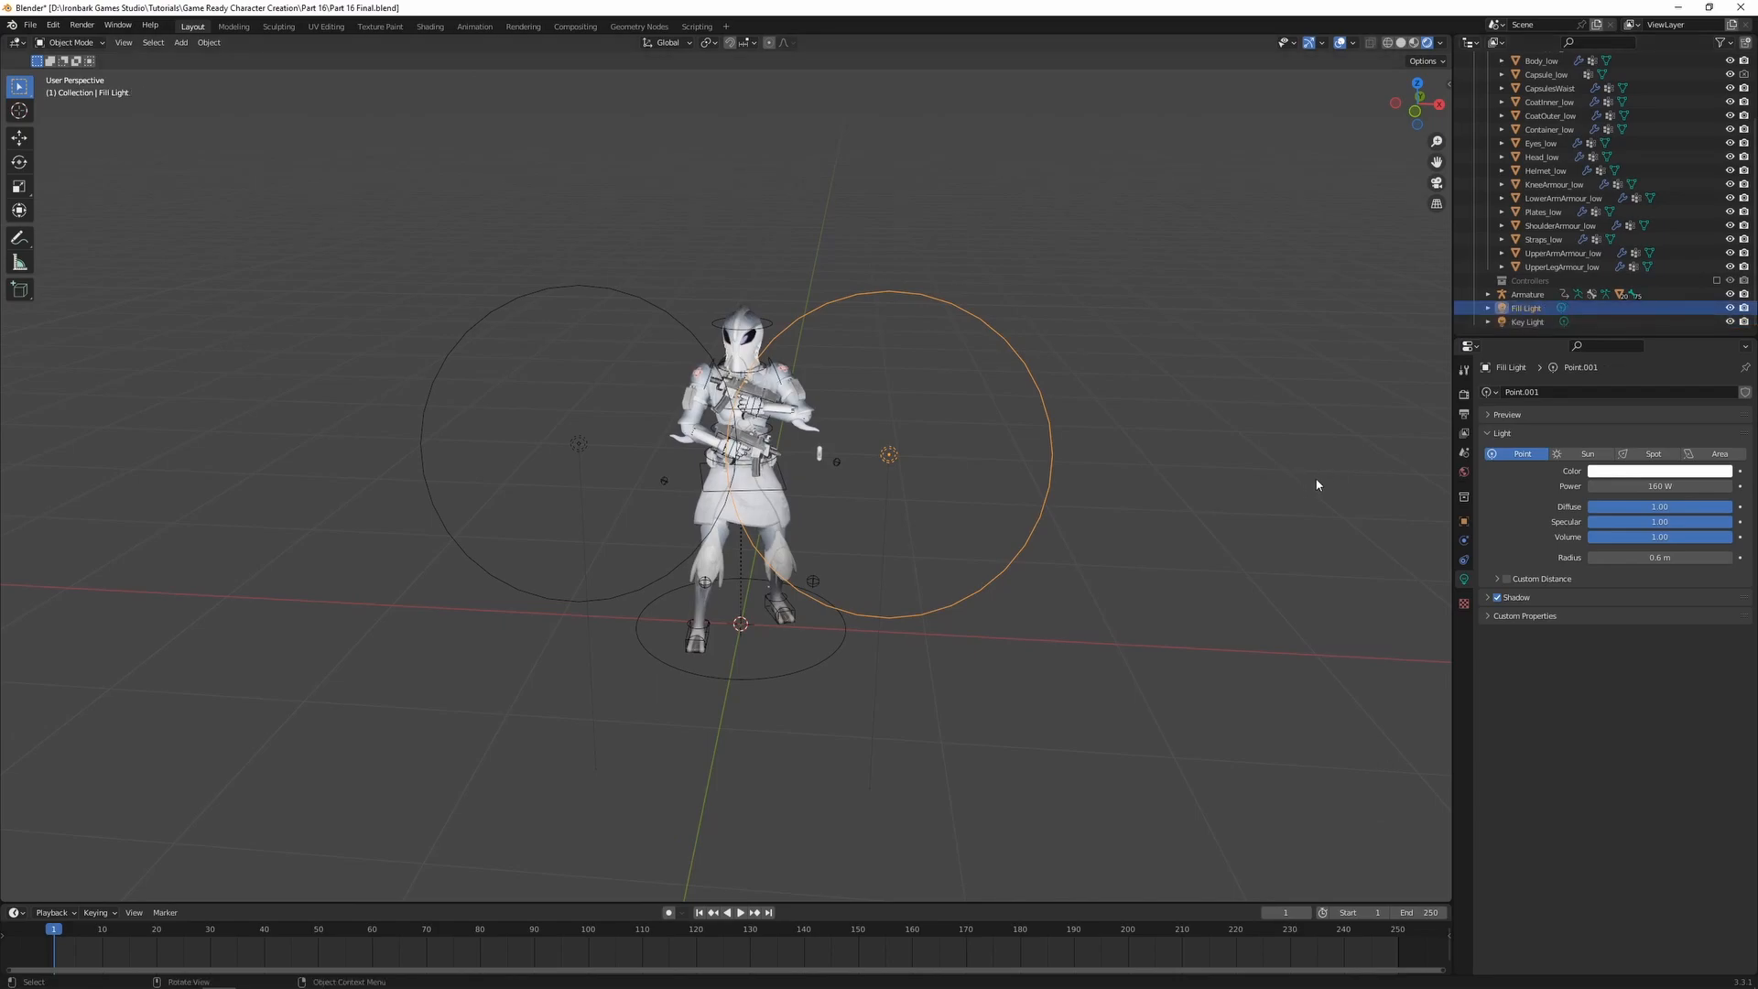
# - Set the Fill Light's power to 70 W and its radius to 1 m
pyautogui.click(1652, 486)
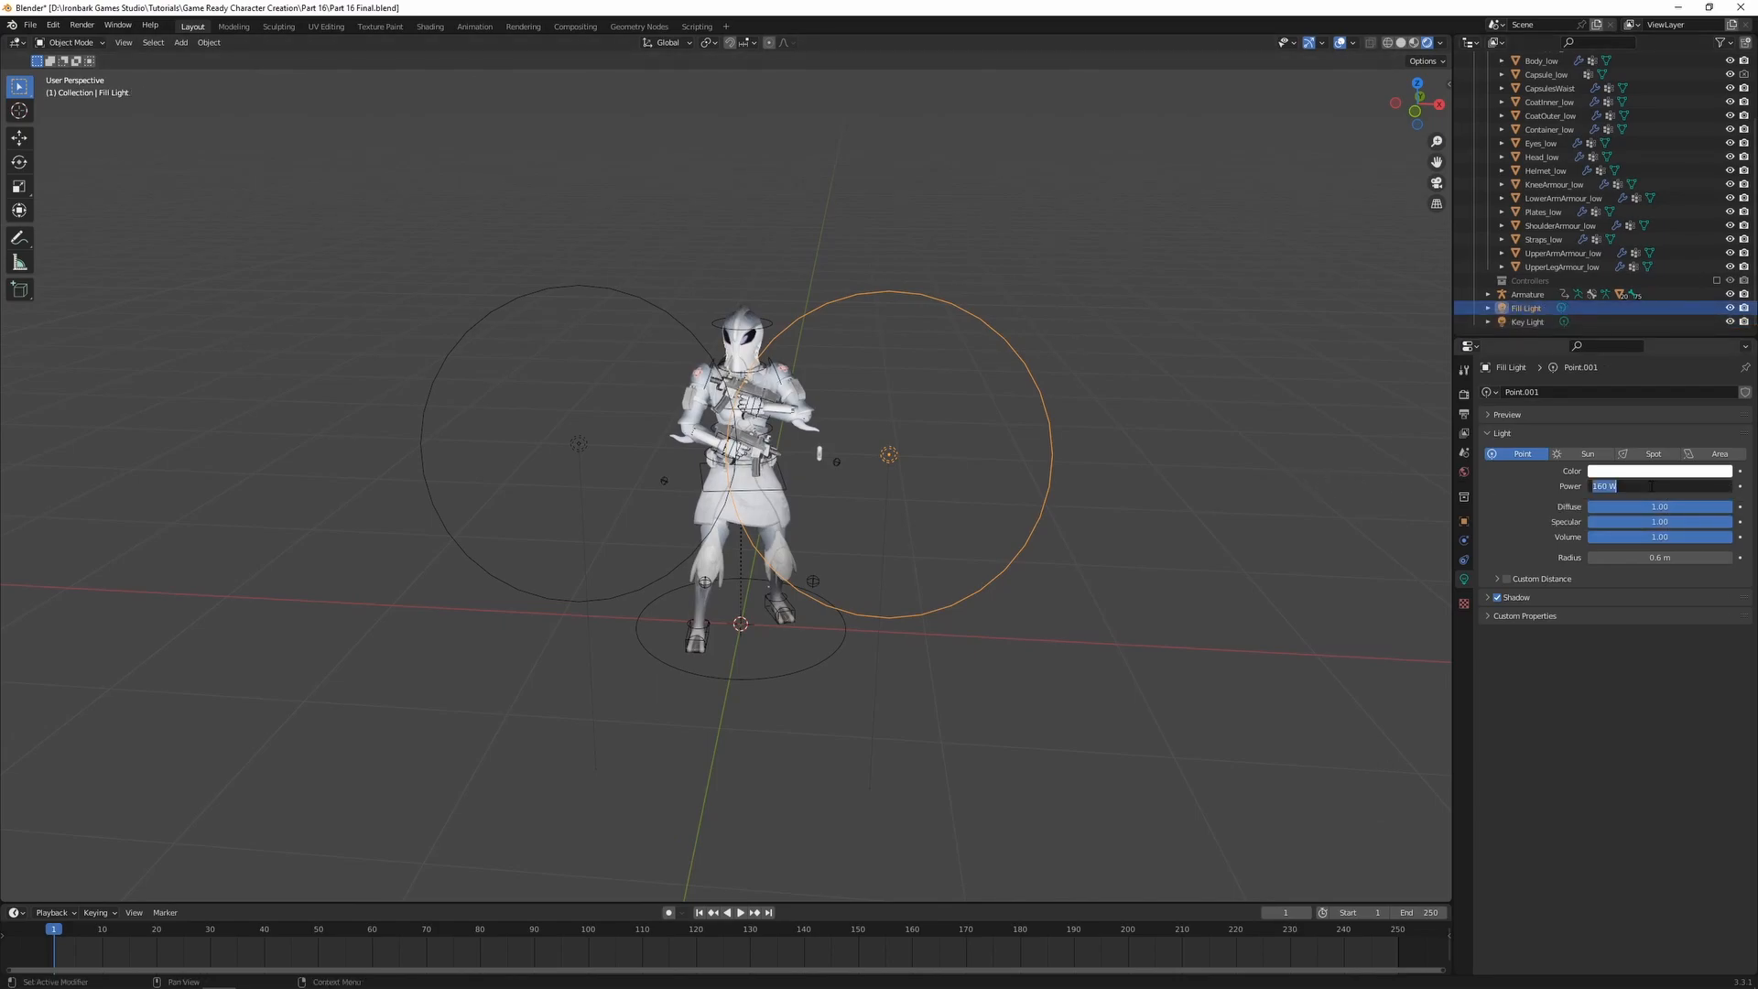
pyautogui.write('50')
pyautogui.press('Return')
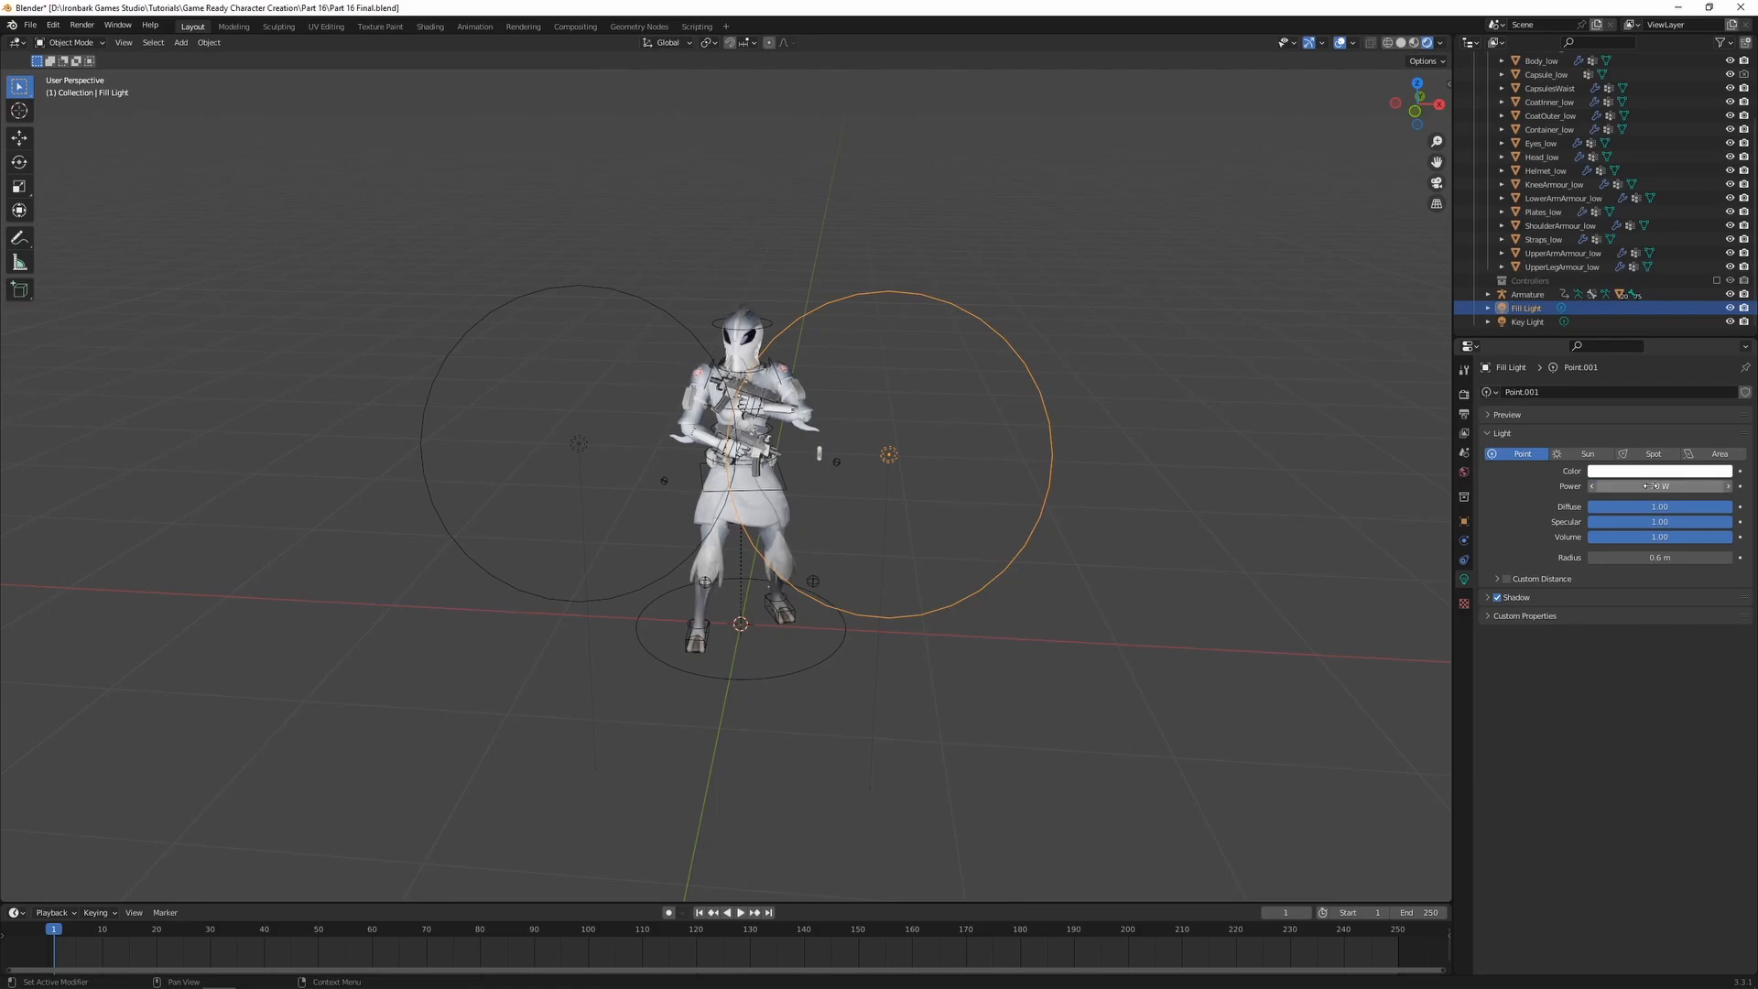
pyautogui.click(1655, 556)
pyautogui.write('1')
pyautogui.press('Return')
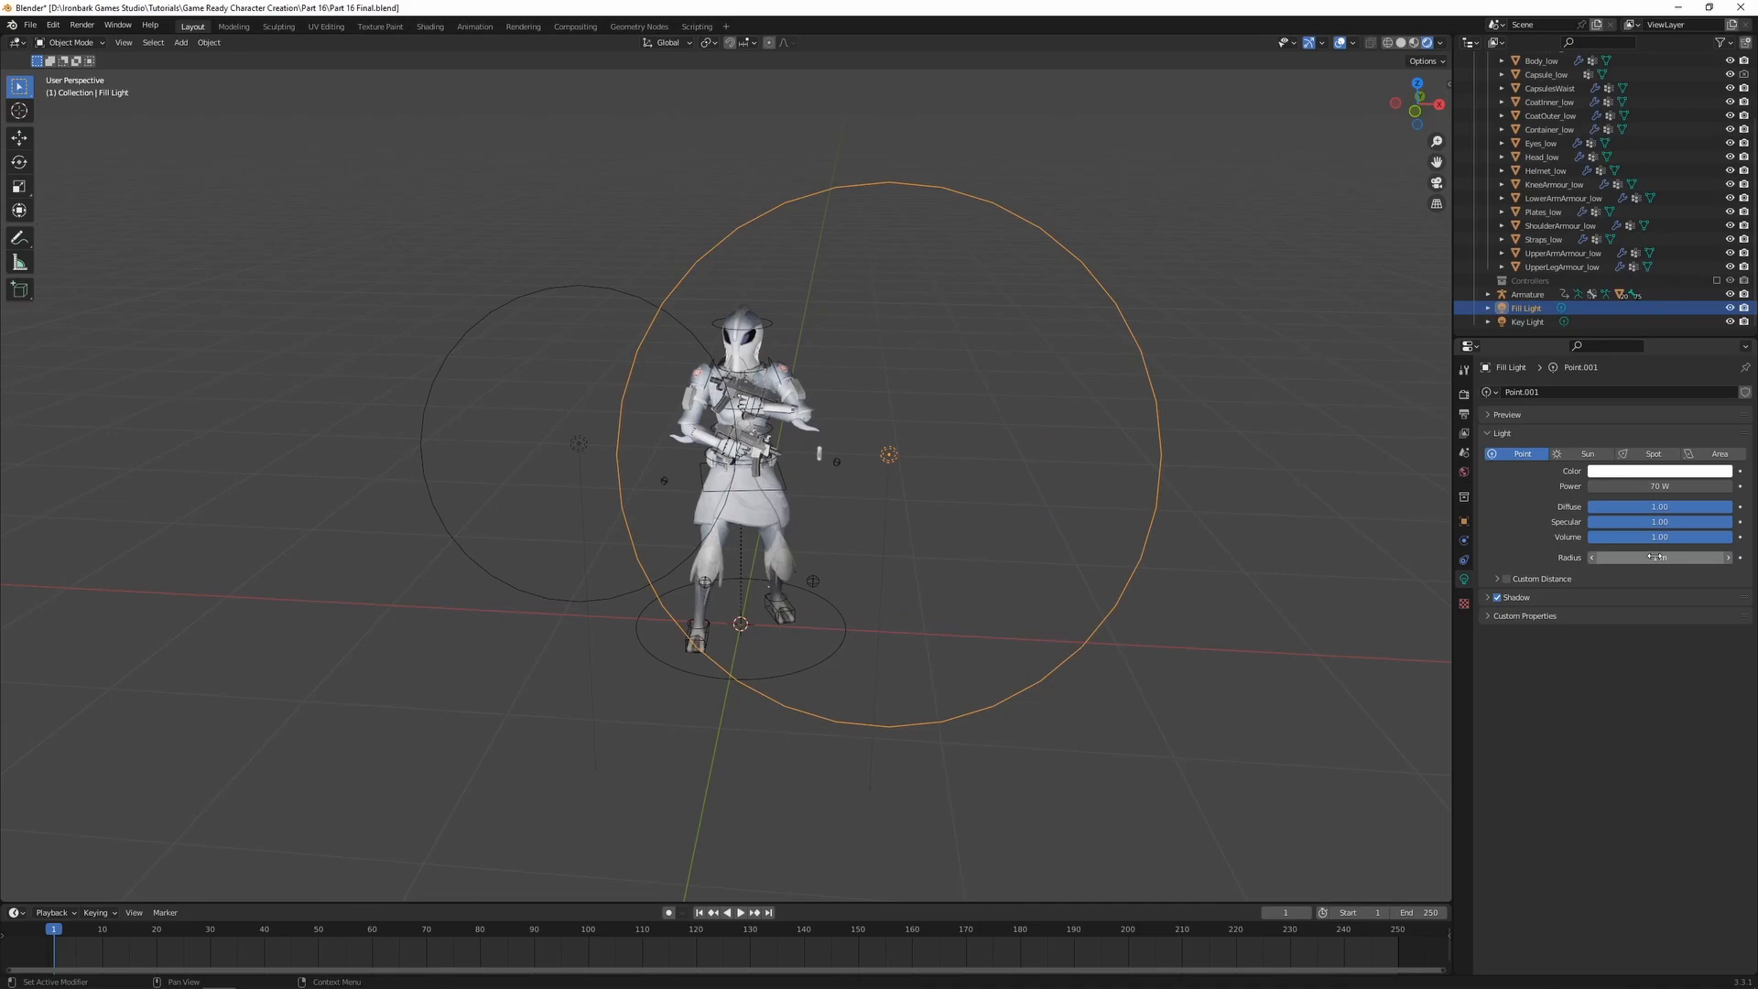
# - Move the Fill Light farther away from the character on its left side, adjusting its depth and height
pyautogui.moveTo(879, 512); pyautogui.dragTo(830, 512, button='middle')
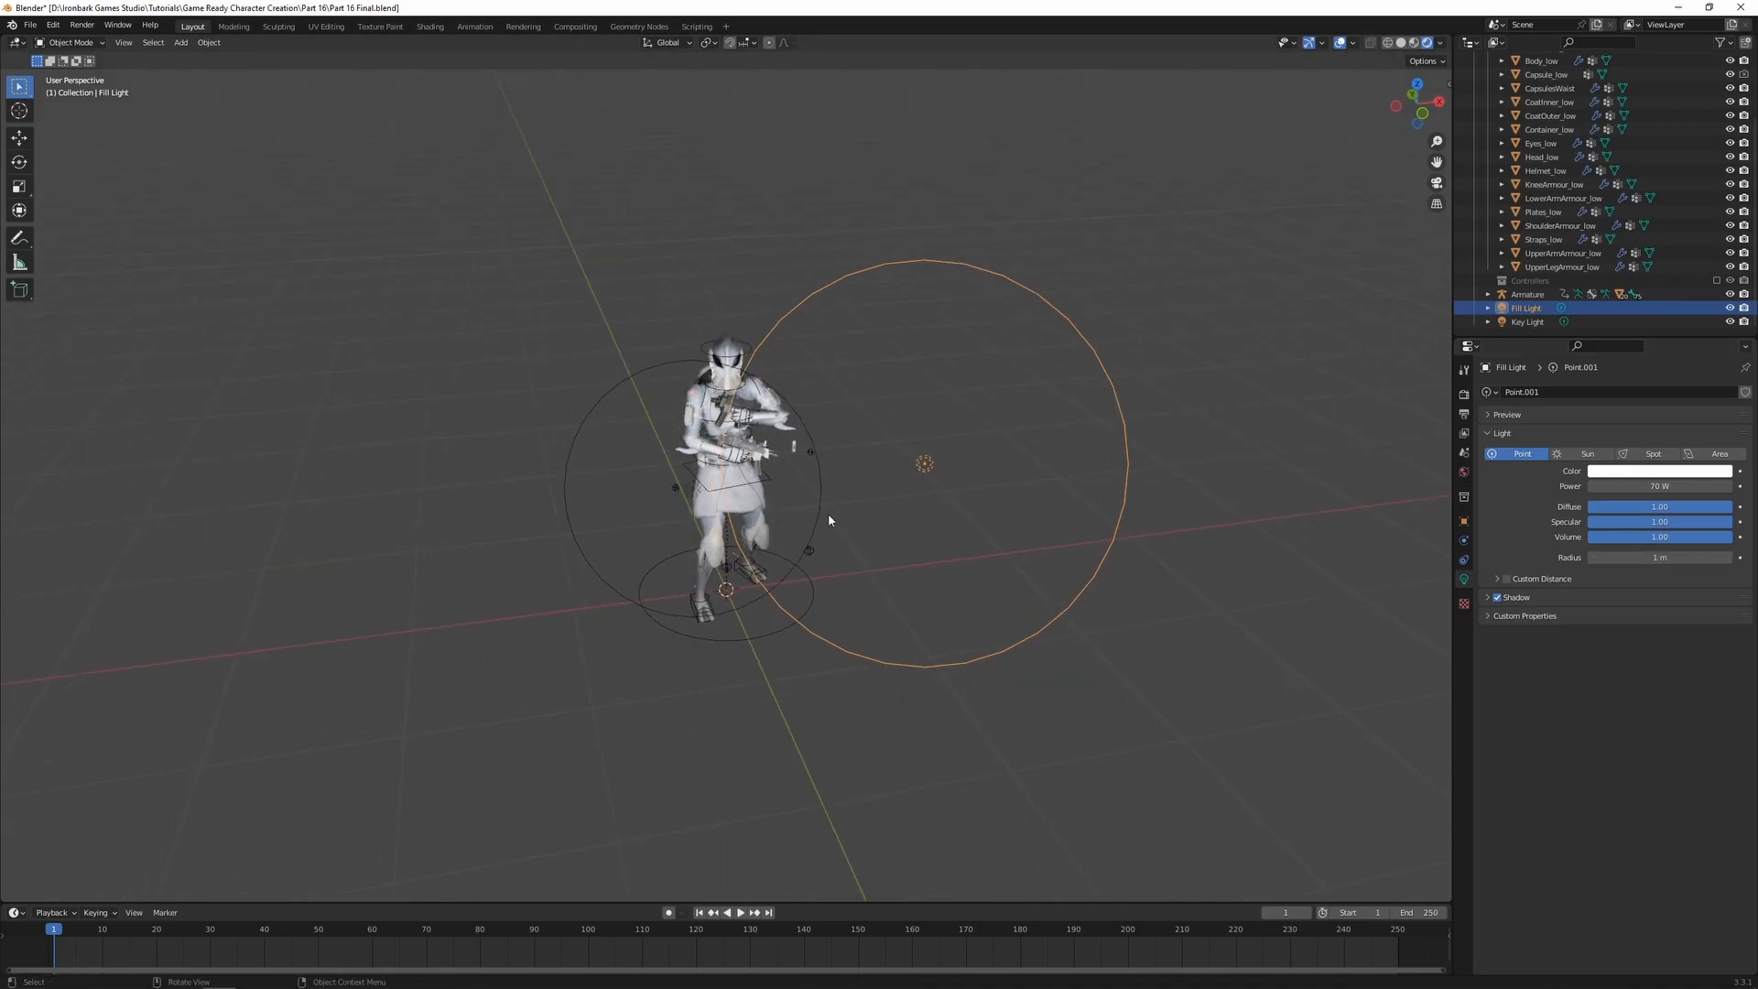
pyautogui.press('g')
pyautogui.click(954, 573)
pyautogui.press('g')
pyautogui.moveTo(954, 573)
pyautogui.mouseDown(button='middle')
pyautogui.moveTo(1007, 578)
pyautogui.moveTo(935, 616)
pyautogui.moveTo(951, 552)
pyautogui.mouseUp(button='middle')
pyautogui.click(1058, 584)
pyautogui.press('g')
pyautogui.click(938, 613)
pyautogui.press('g')
pyautogui.click(950, 552)
pyautogui.scroll(8, 751, 600)
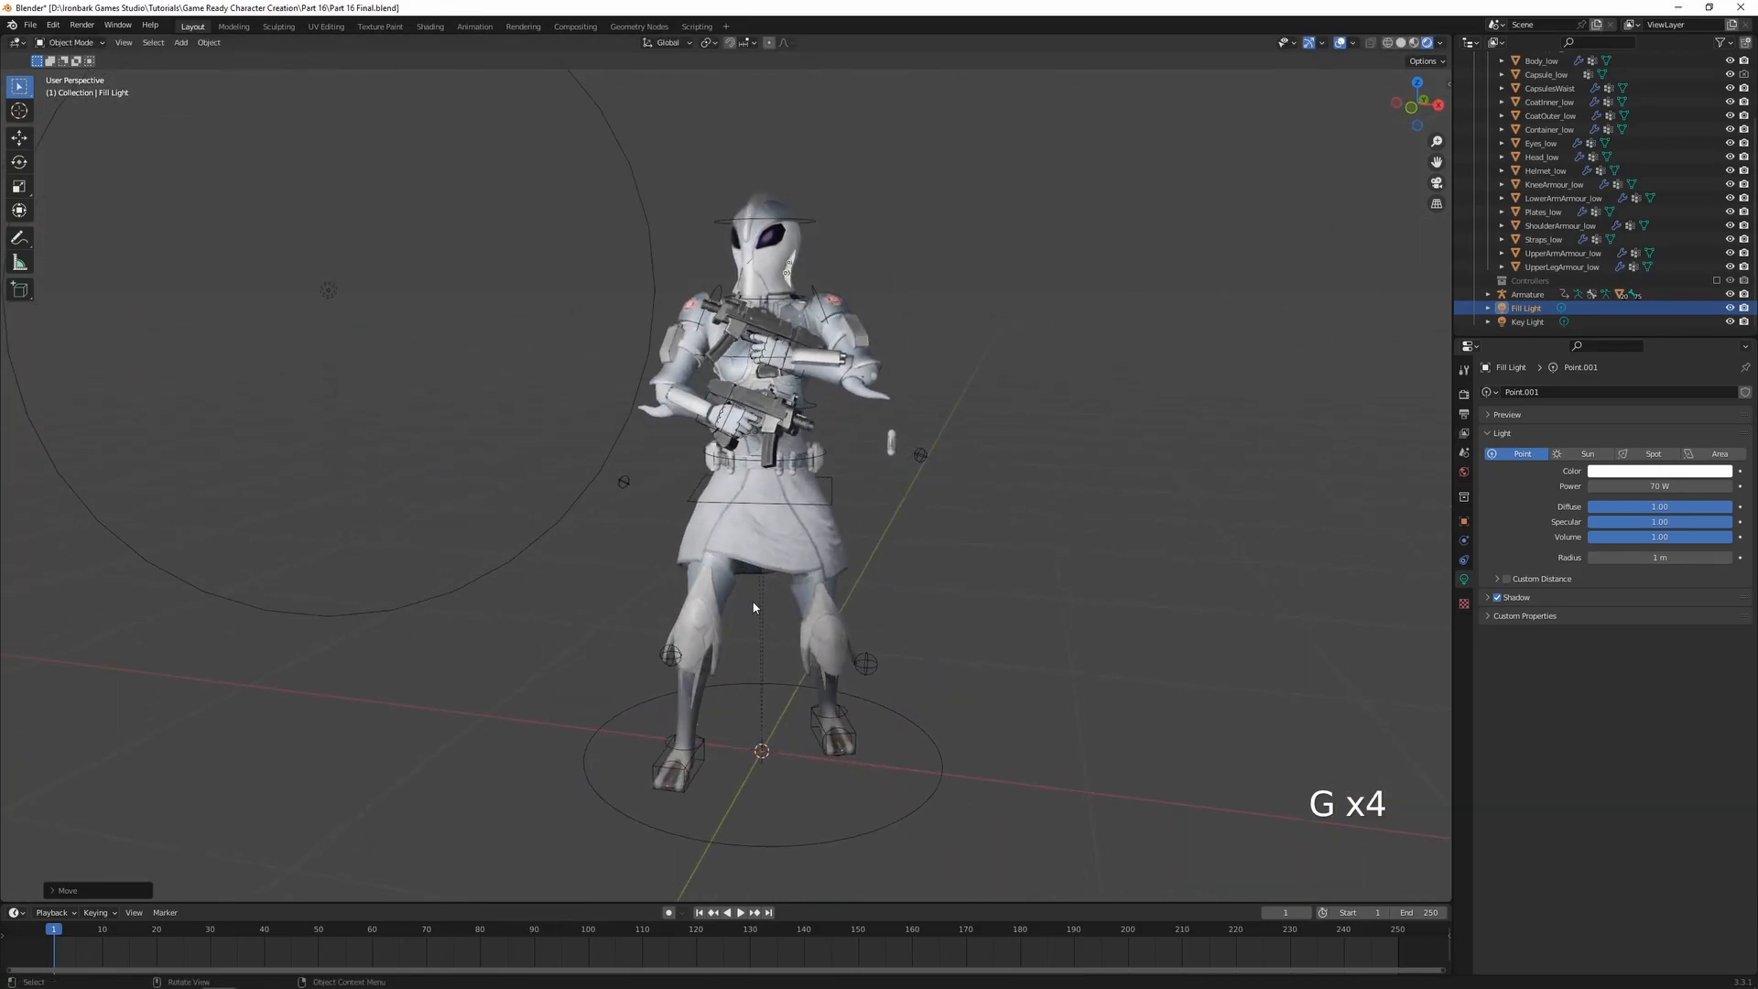
# - Duplicate the Fill Light and place the copy behind the character
pyautogui.moveTo(879, 638); pyautogui.dragTo(987, 607, button='middle')
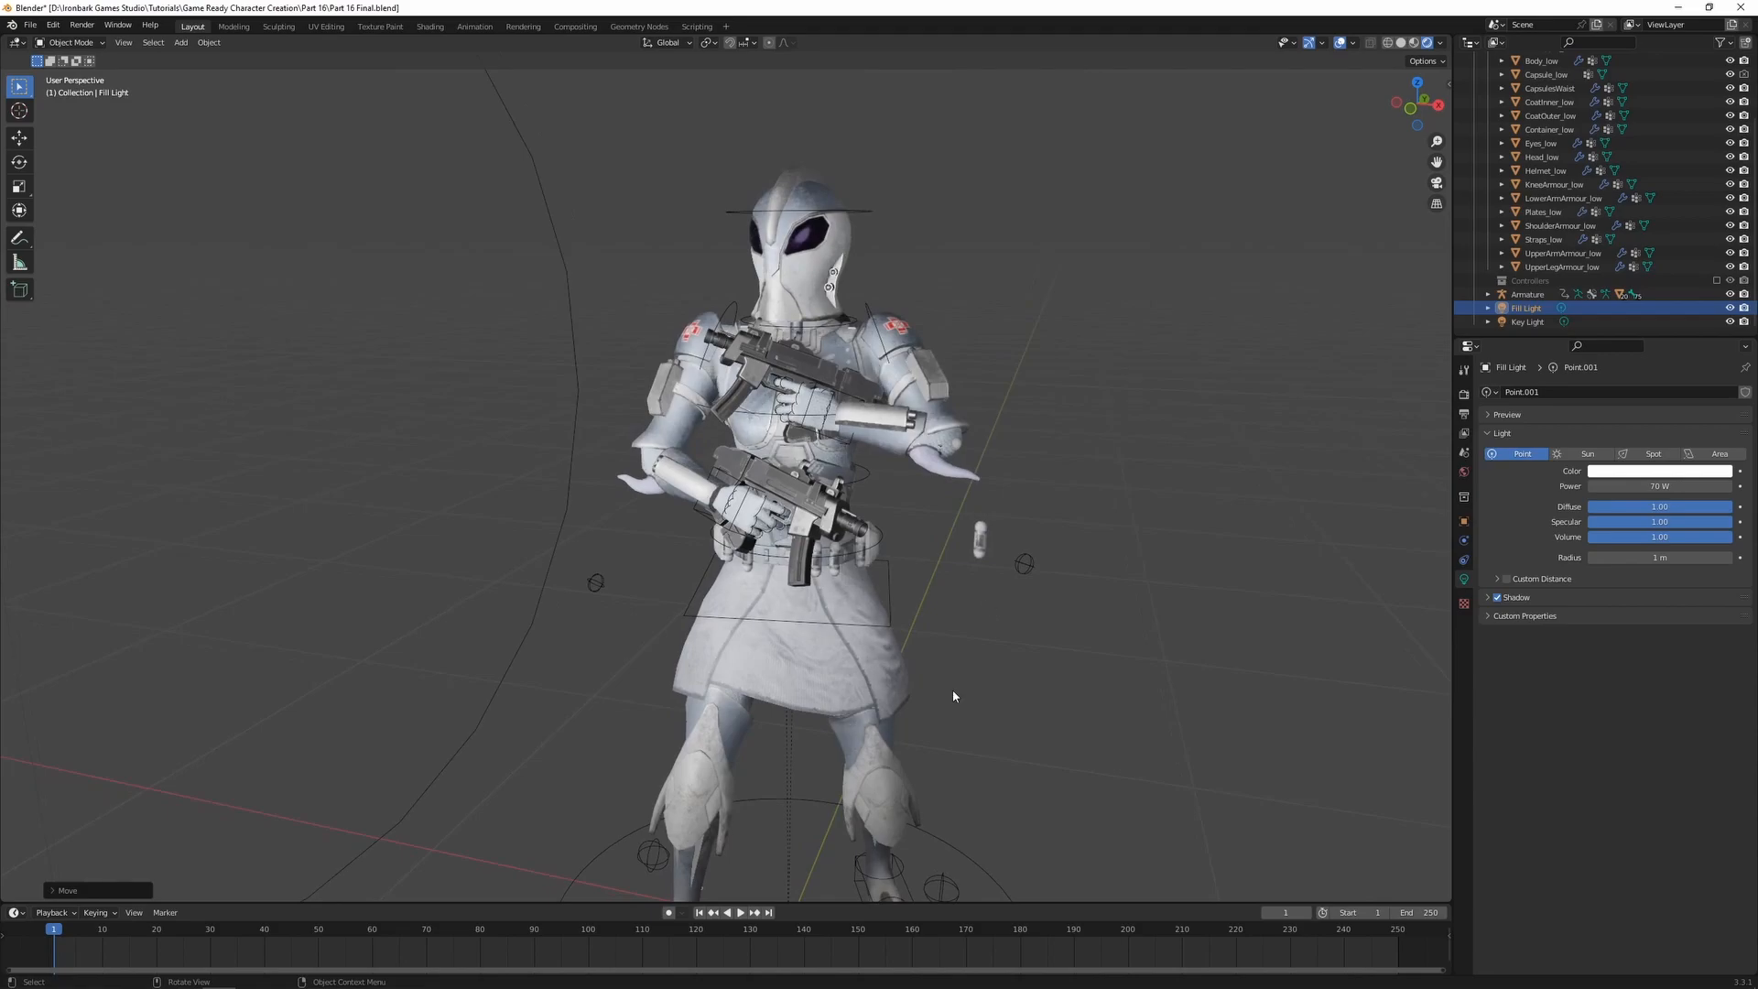
pyautogui.scroll(-8, 986, 606)
pyautogui.moveTo(1012, 416); pyautogui.dragTo(958, 513, button='middle')
pyautogui.hotkey('shift', 'd')
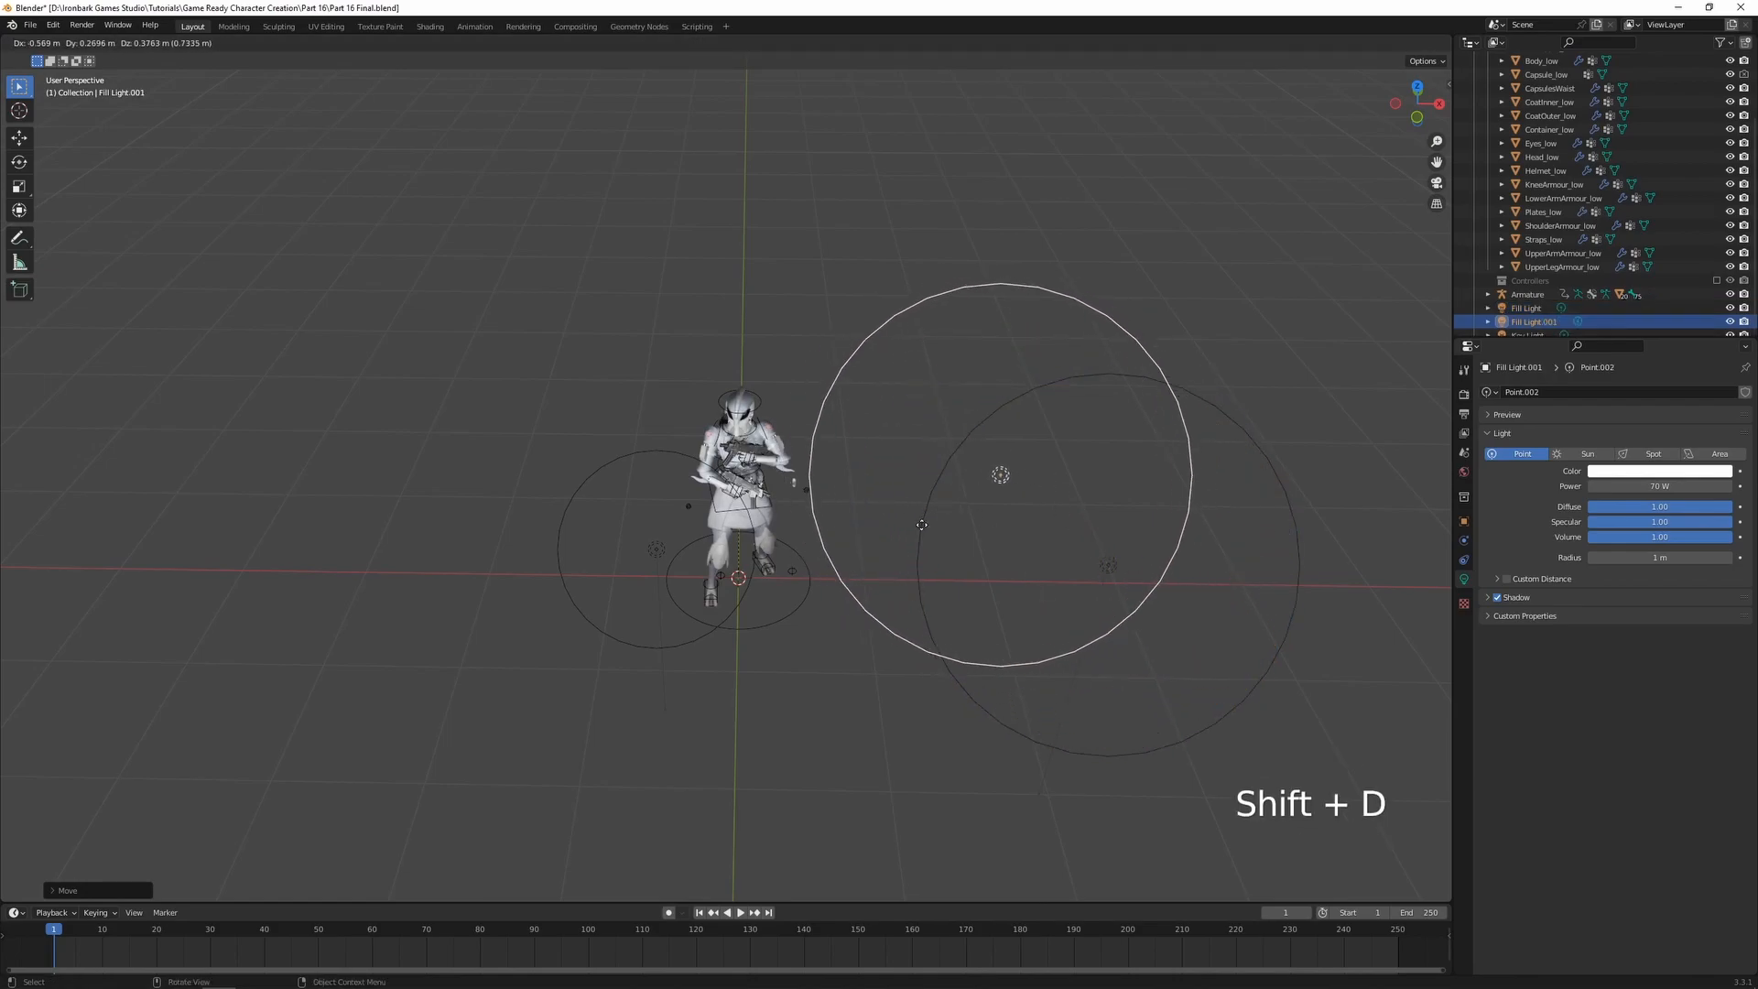
pyautogui.press('shift')
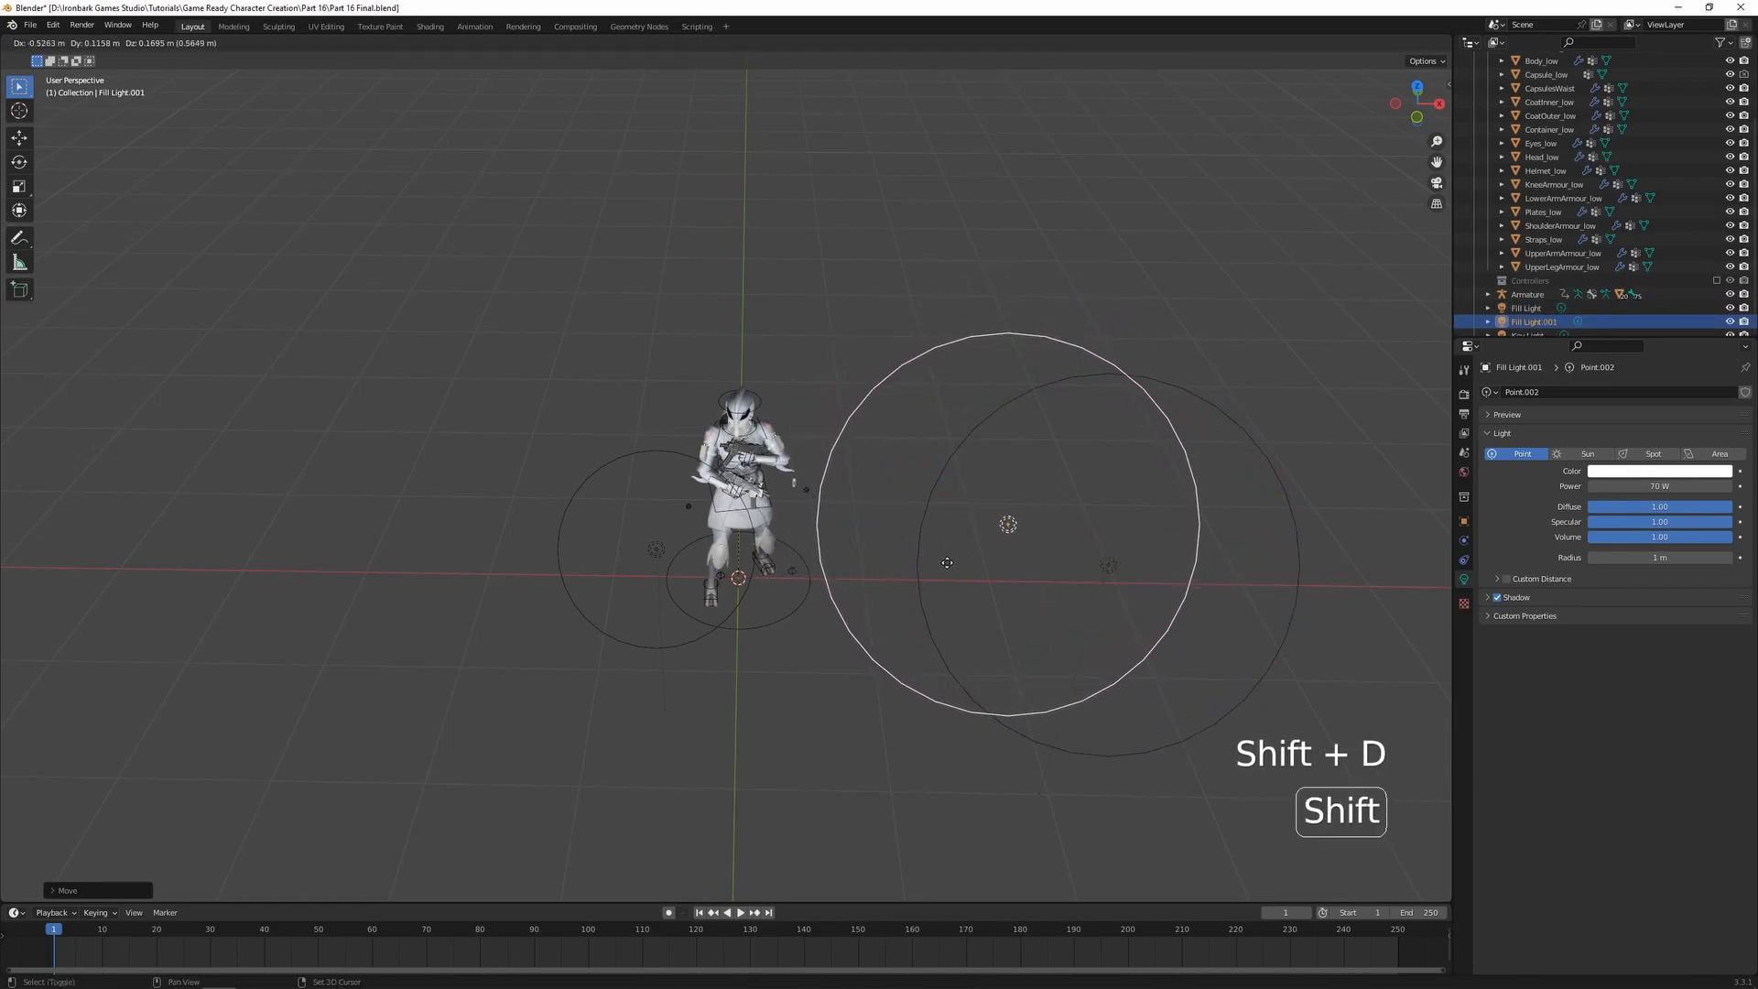
pyautogui.click(802, 442)
# - Raise the duplicated light along the Z axis to about head height and fine-tune its position behind the character
pyautogui.moveTo(802, 441); pyautogui.dragTo(855, 426, button='middle')
pyautogui.press('g')
pyautogui.press('z')
pyautogui.click(860, 467)
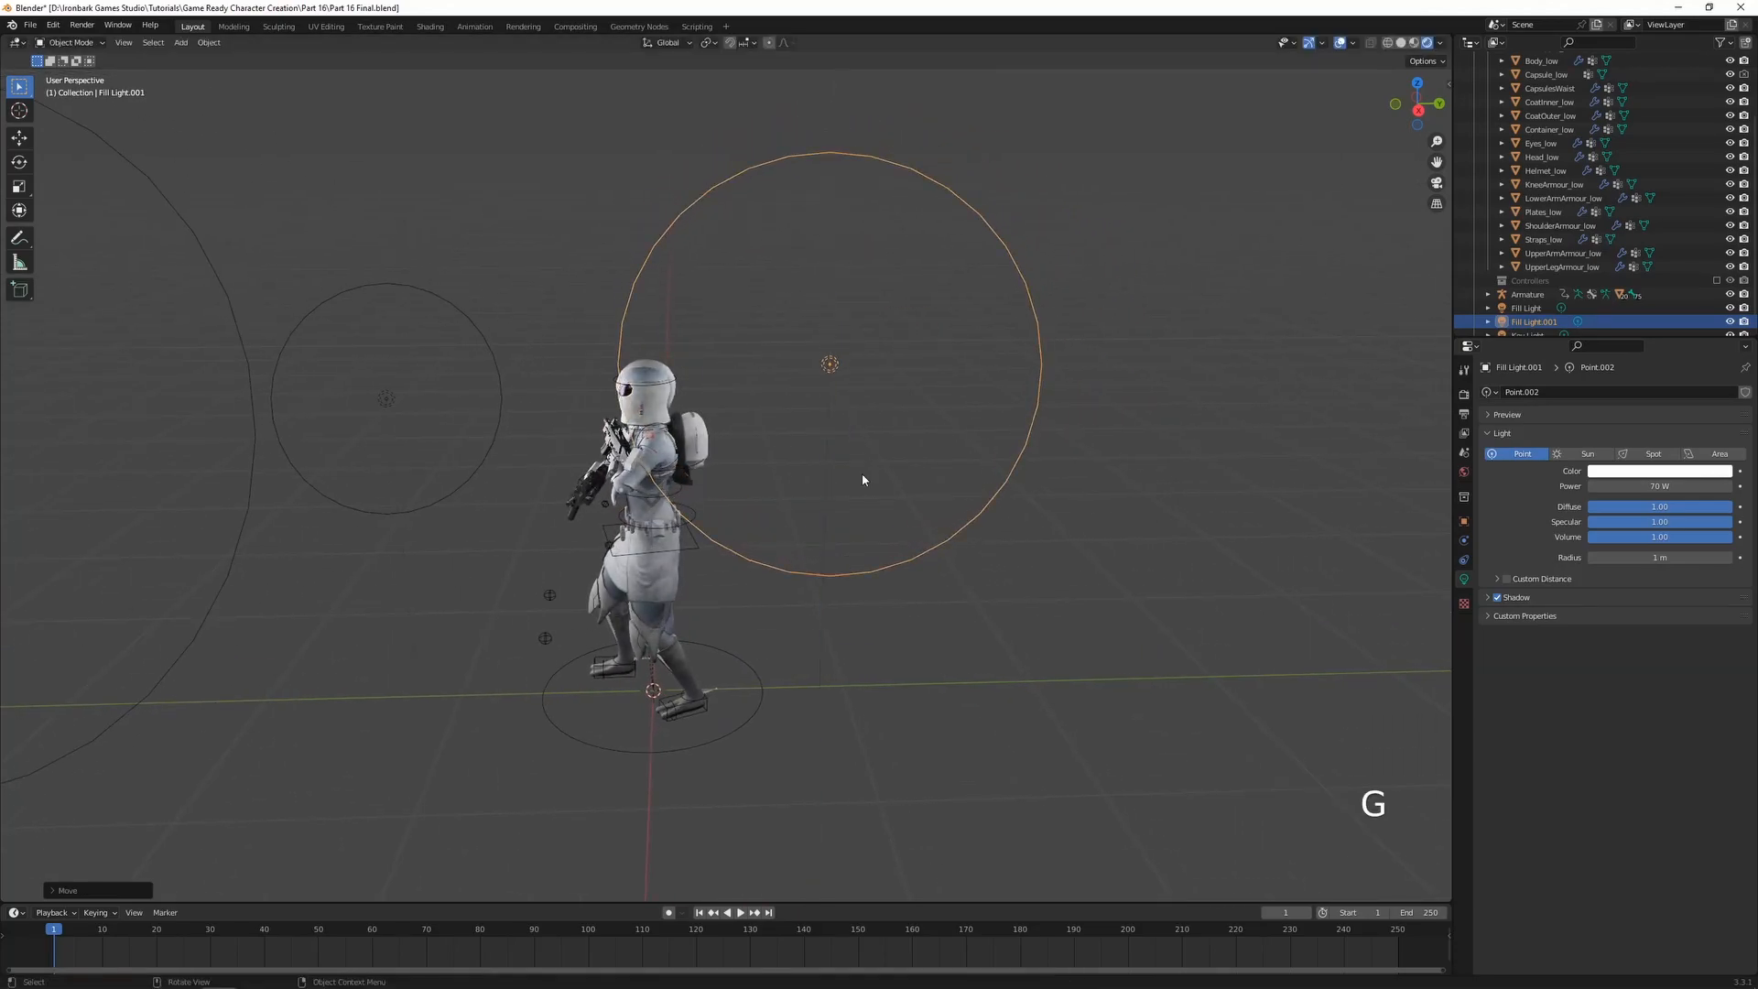
pyautogui.moveTo(813, 496)
pyautogui.mouseDown(button='middle')
pyautogui.moveTo(855, 502)
pyautogui.moveTo(833, 509)
pyautogui.mouseUp(button='middle')
pyautogui.press('g')
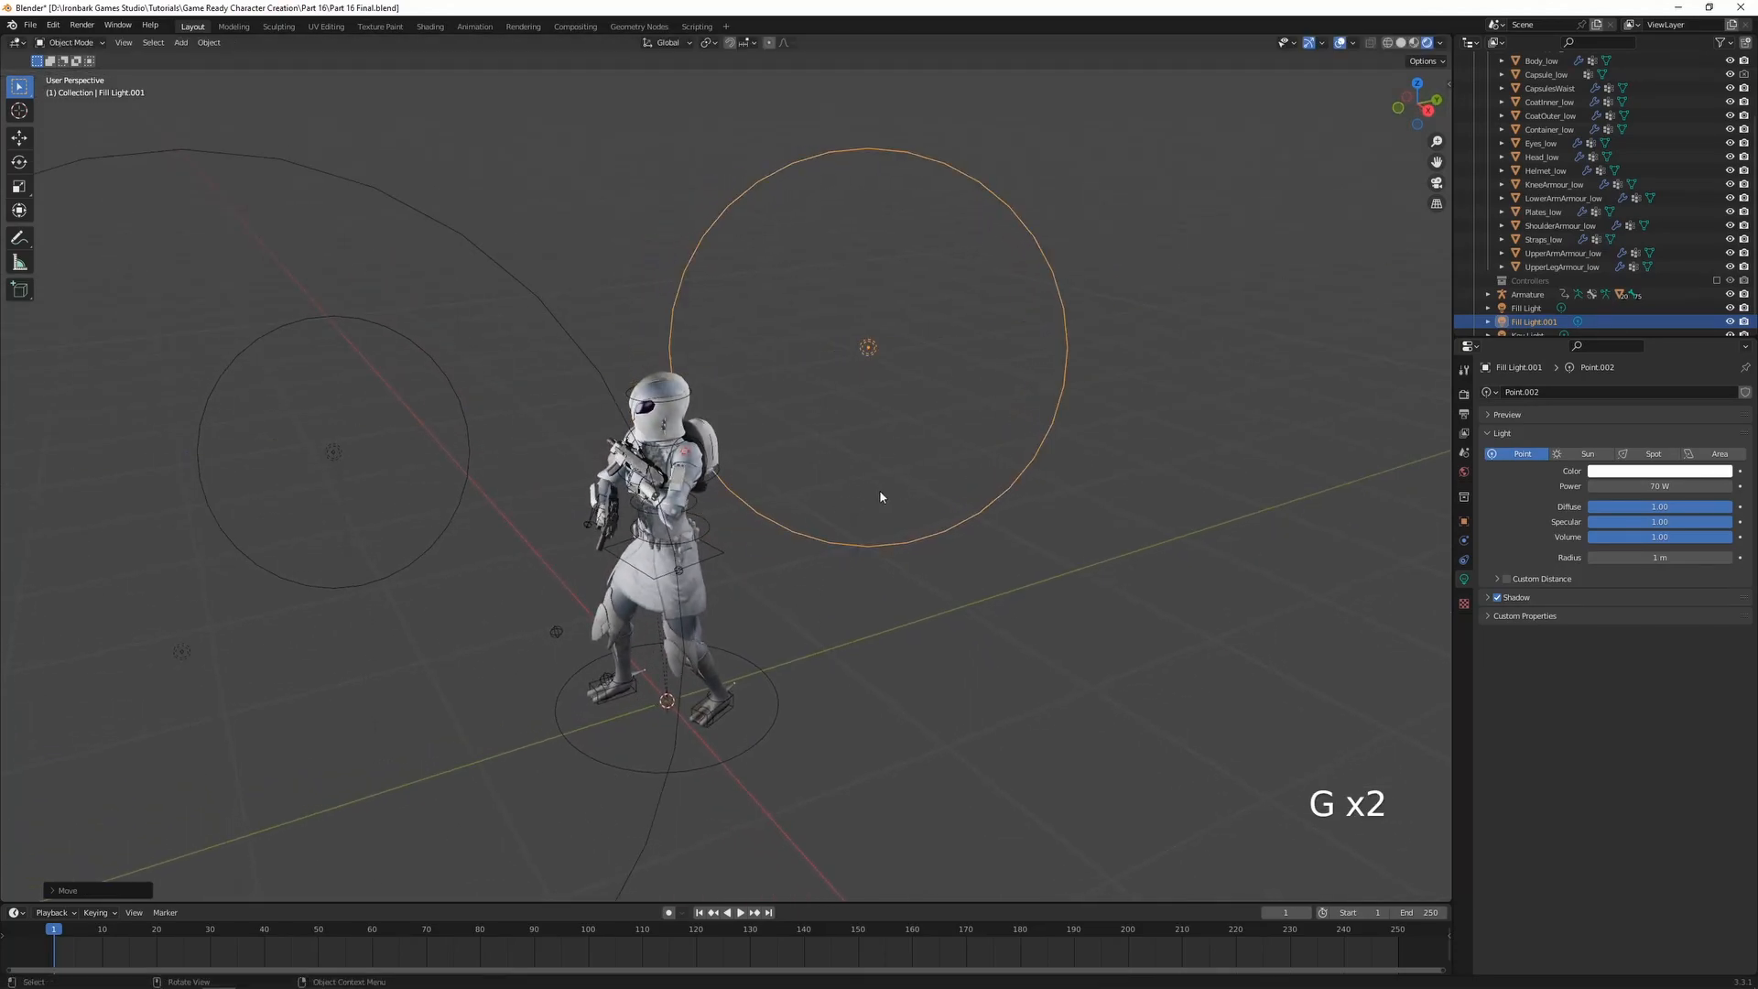
pyautogui.click(884, 502)
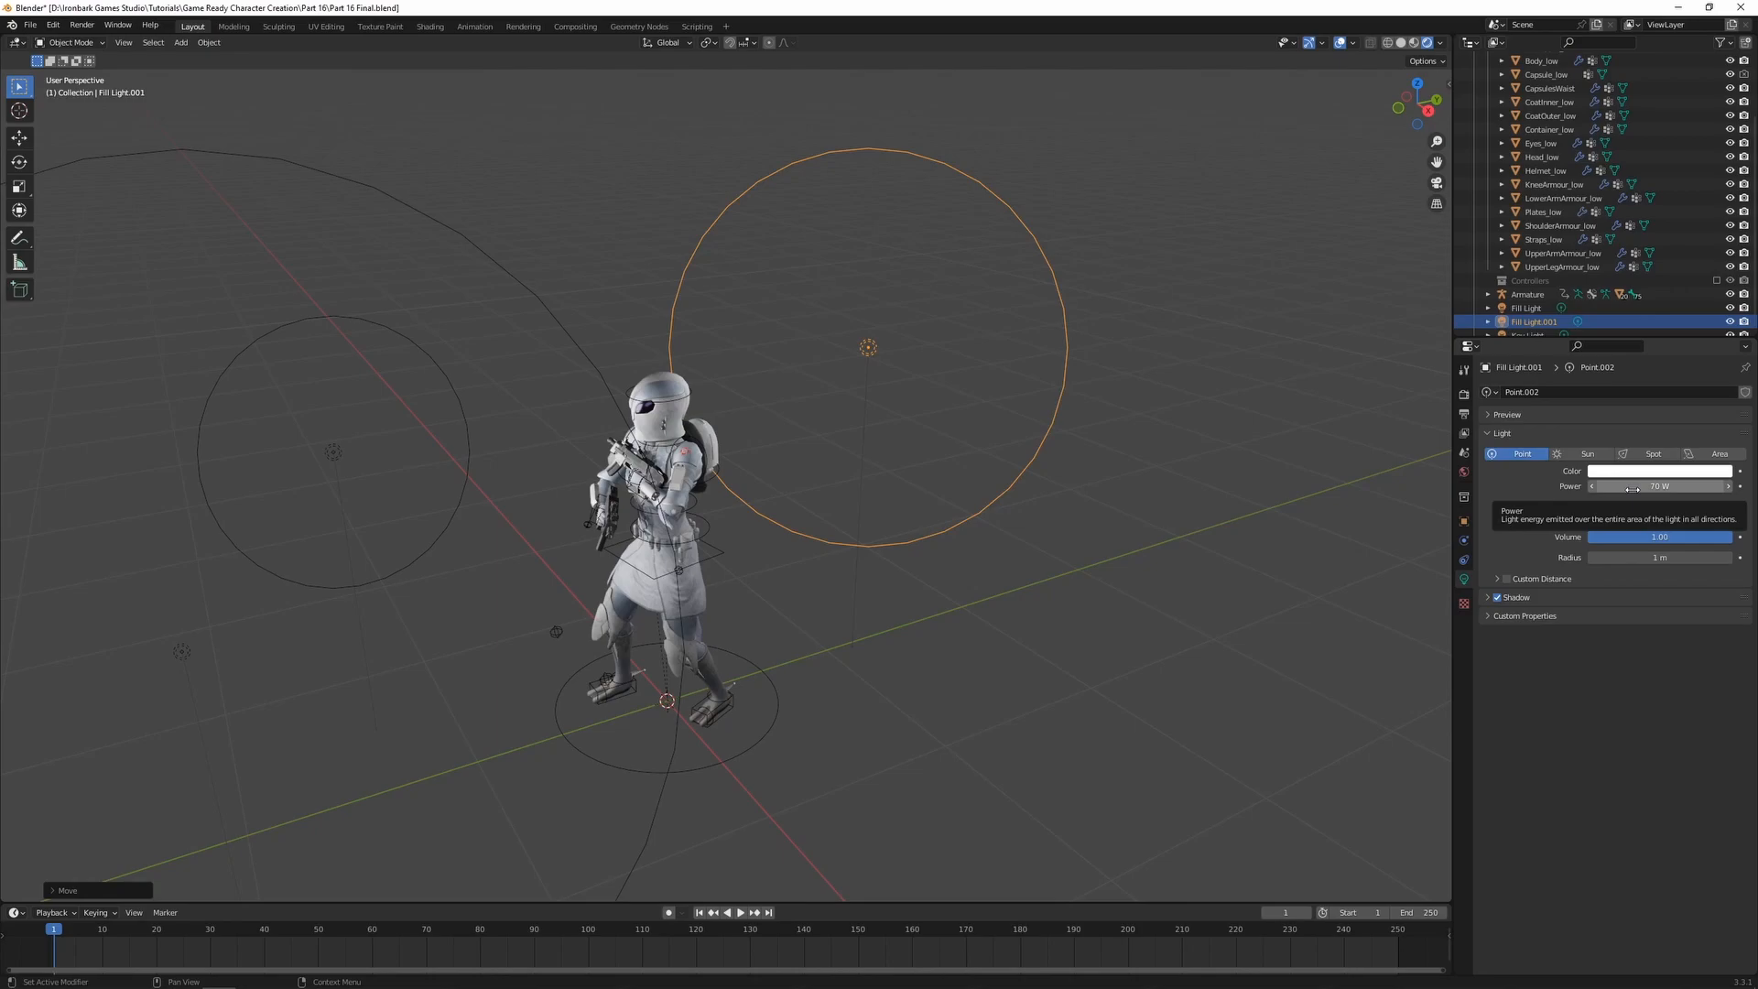
# - Set the duplicated back light's power to 600 W and its radius to 2.5 m
pyautogui.click(1632, 487)
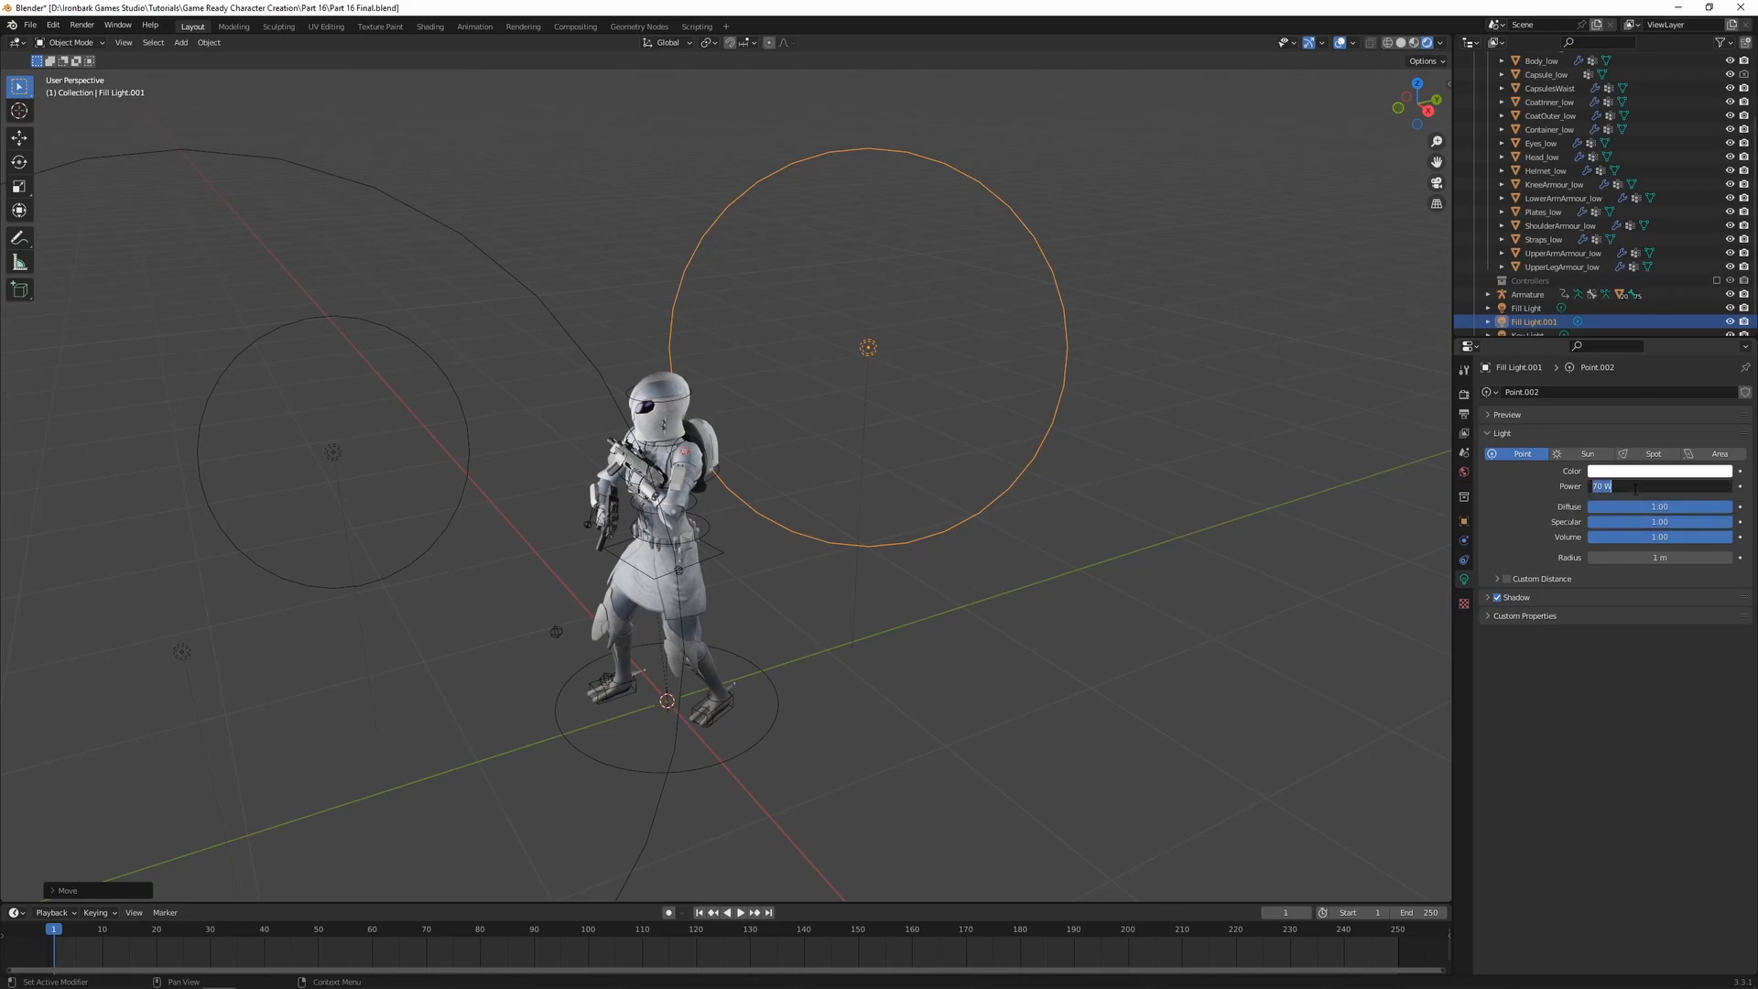
pyautogui.write('600')
pyautogui.press('Return')
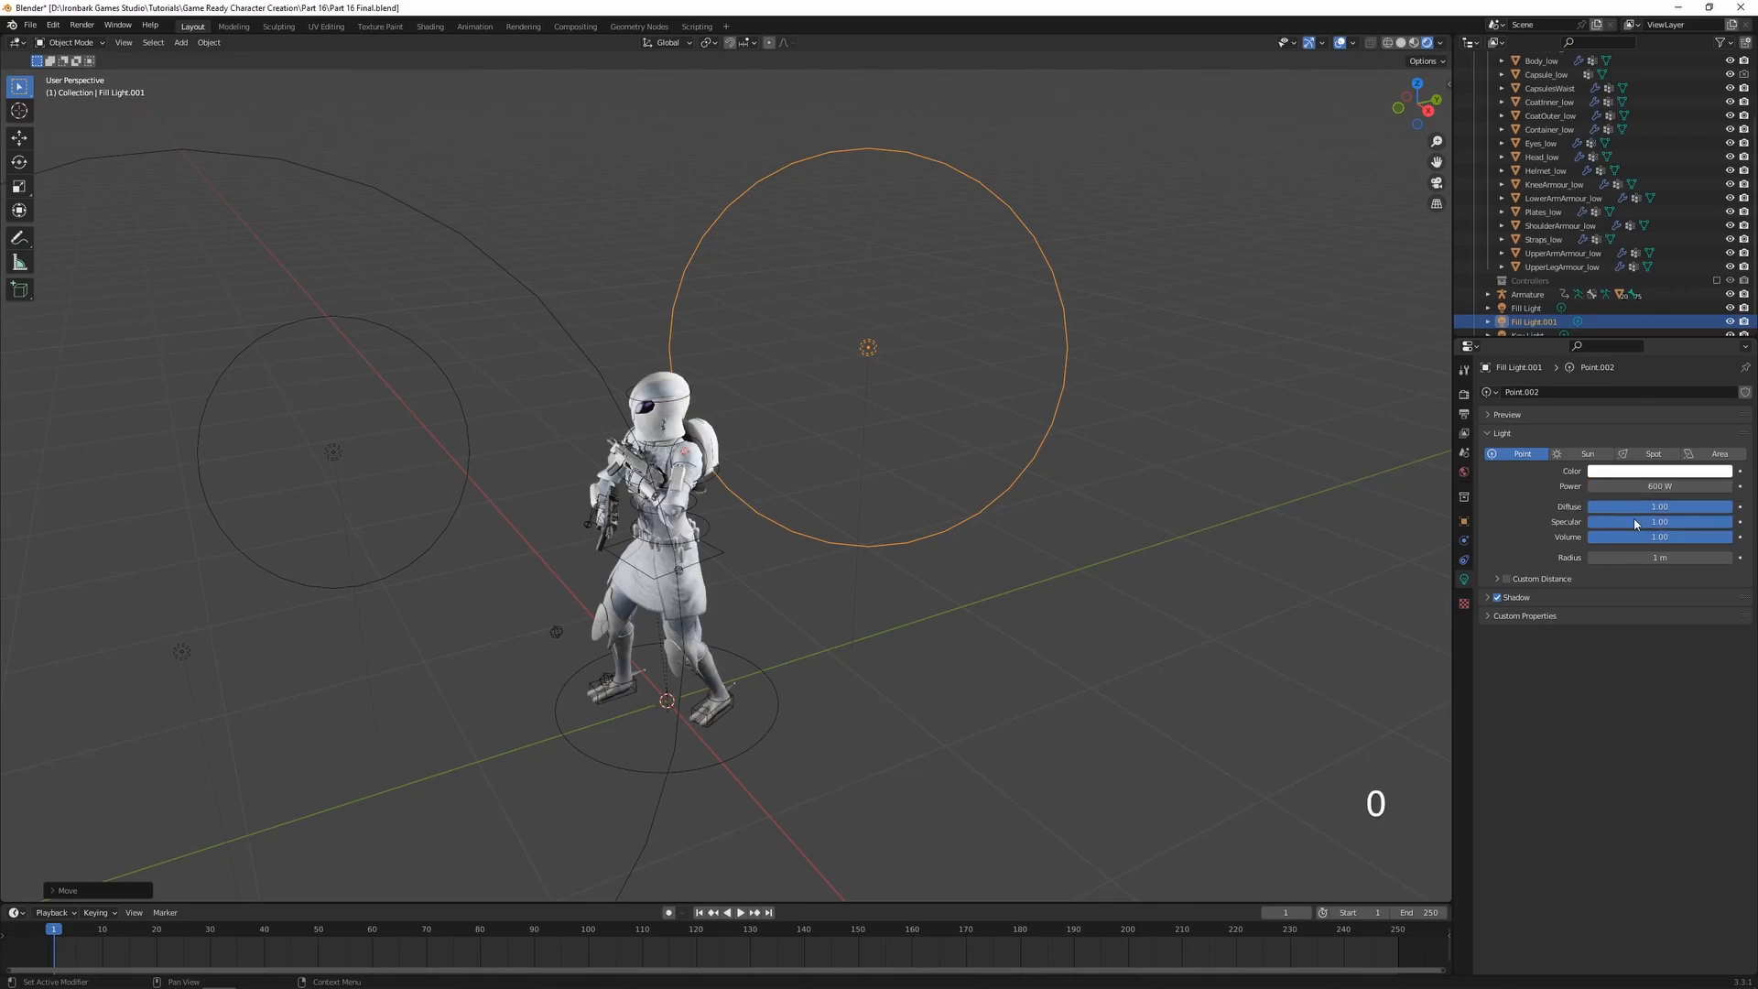
pyautogui.click(1653, 561)
pyautogui.write('2.5')
pyautogui.press('Return')
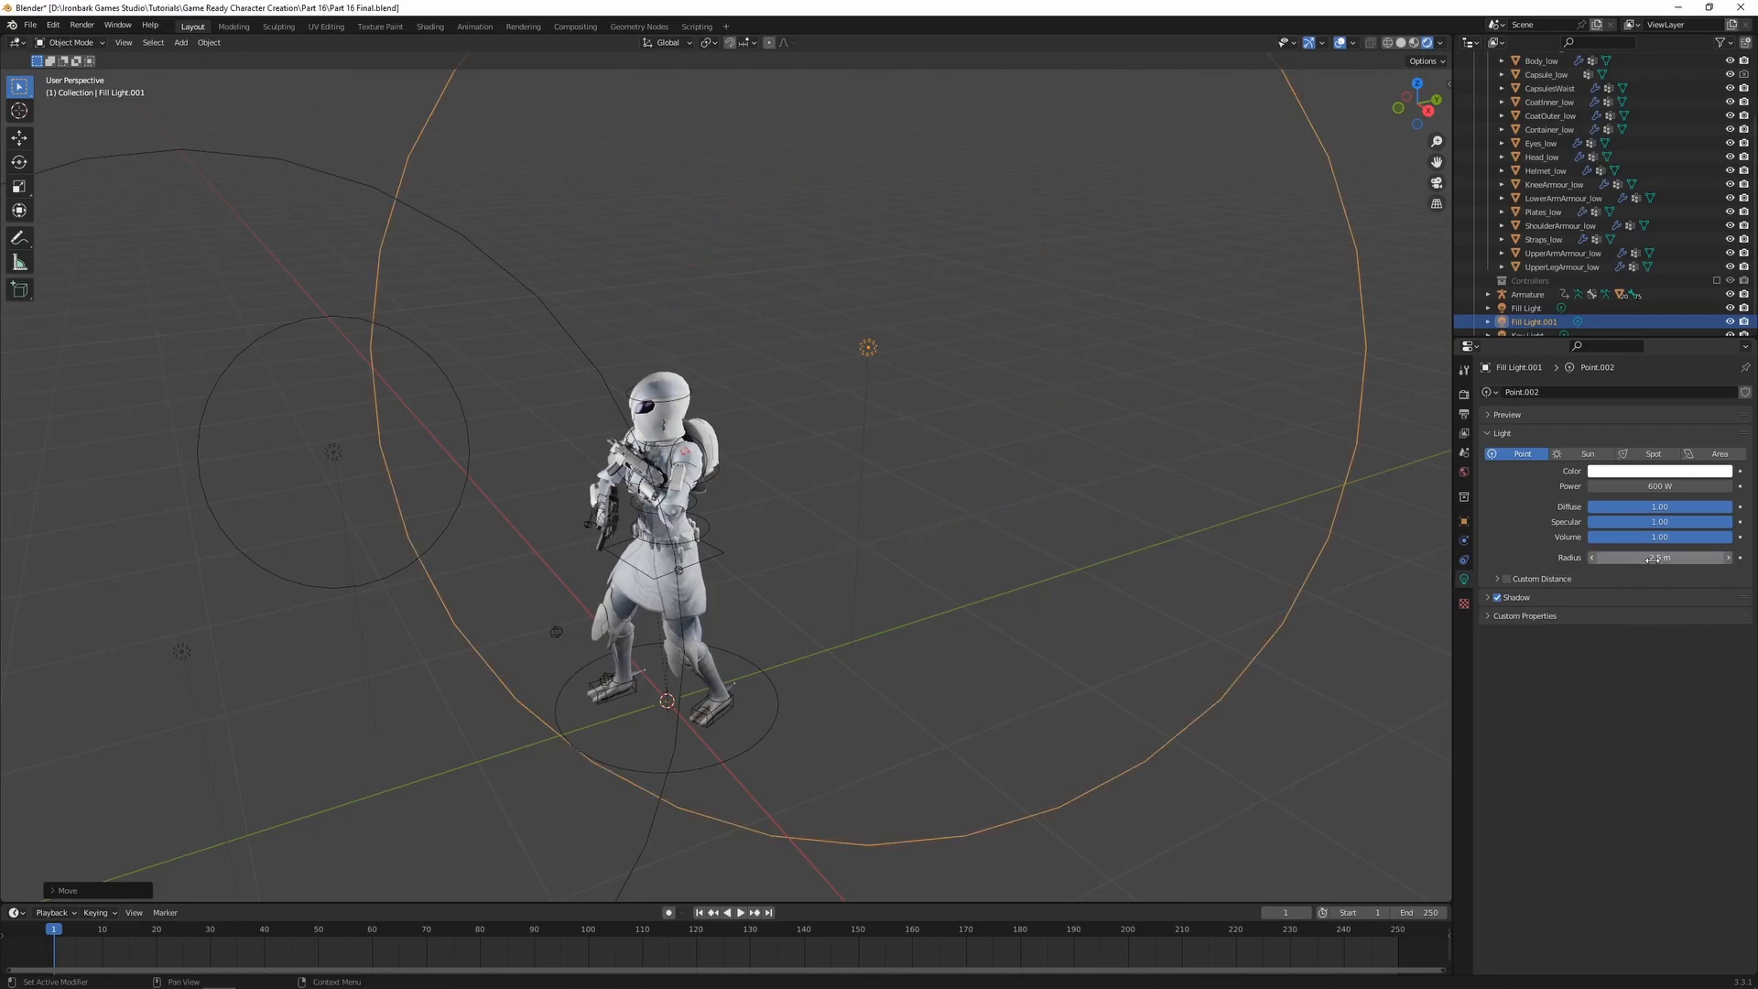
# - Add a camera, clear its rotation and rotate it 90 degrees about the global X axis
pyautogui.moveTo(575, 587); pyautogui.dragTo(618, 580, button='middle')
pyautogui.scroll(5, 619, 579)
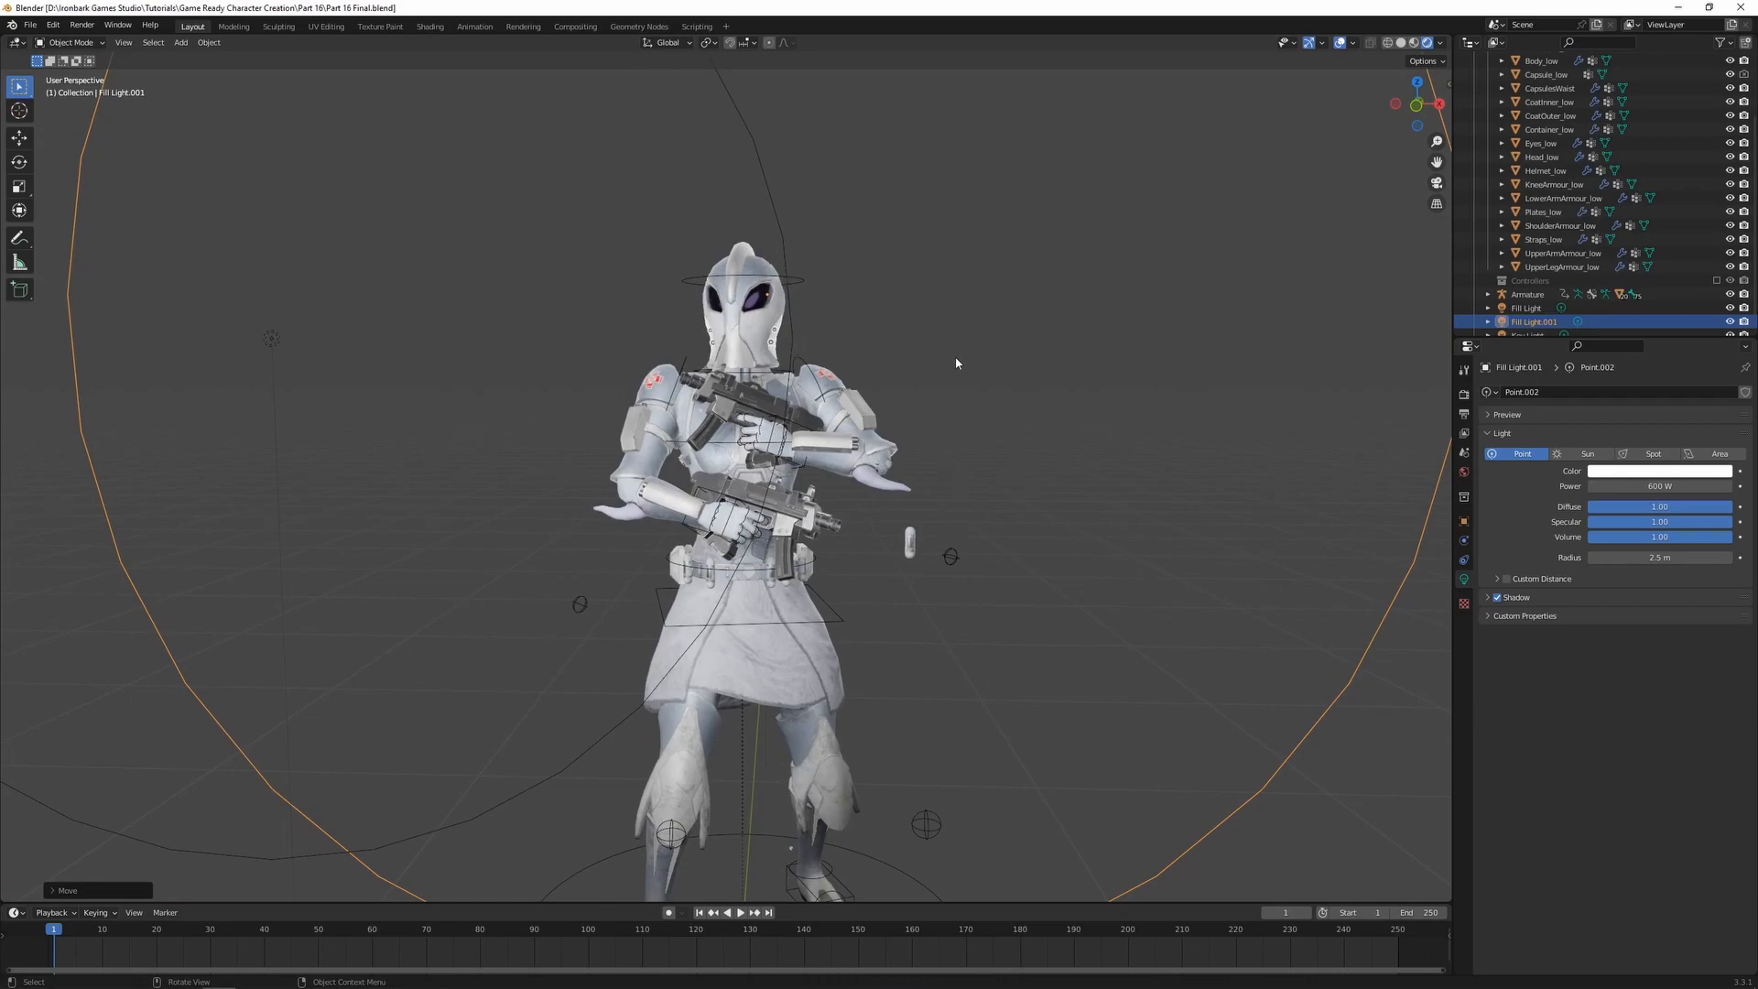
pyautogui.scroll(-4, 956, 362)
pyautogui.moveTo(985, 503); pyautogui.dragTo(974, 542, button='middle')
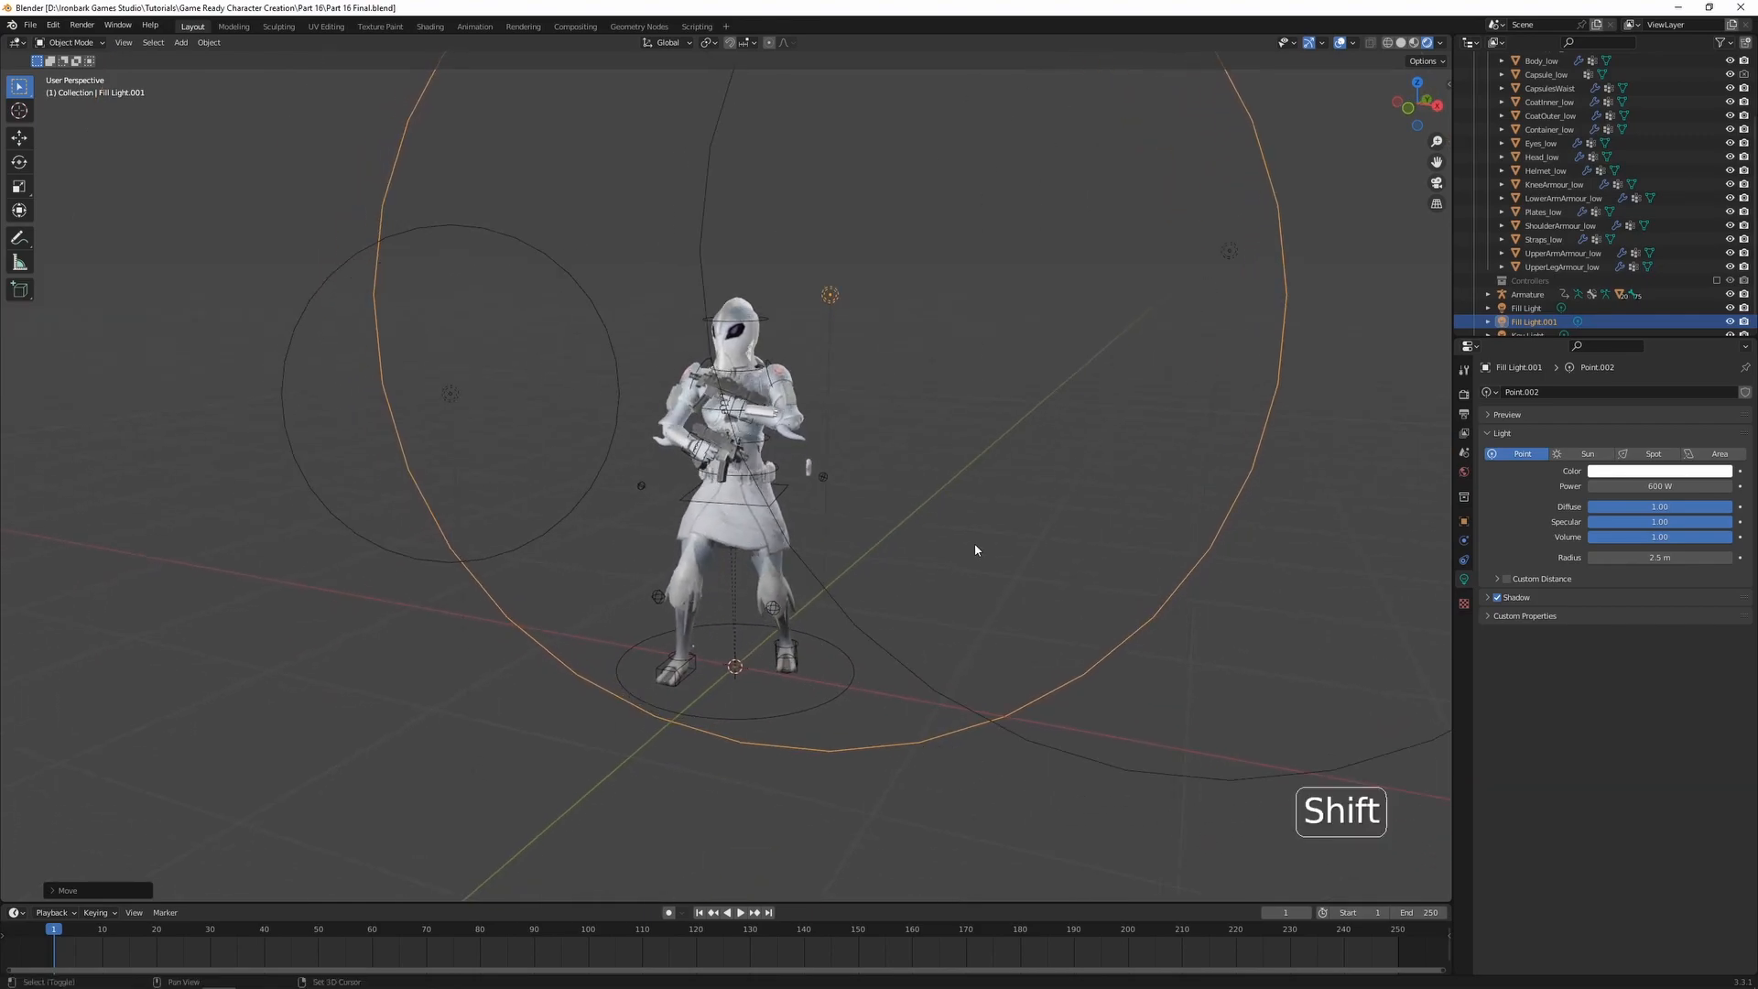
pyautogui.hotkey('shift', 'a')
pyautogui.moveTo(976, 546)
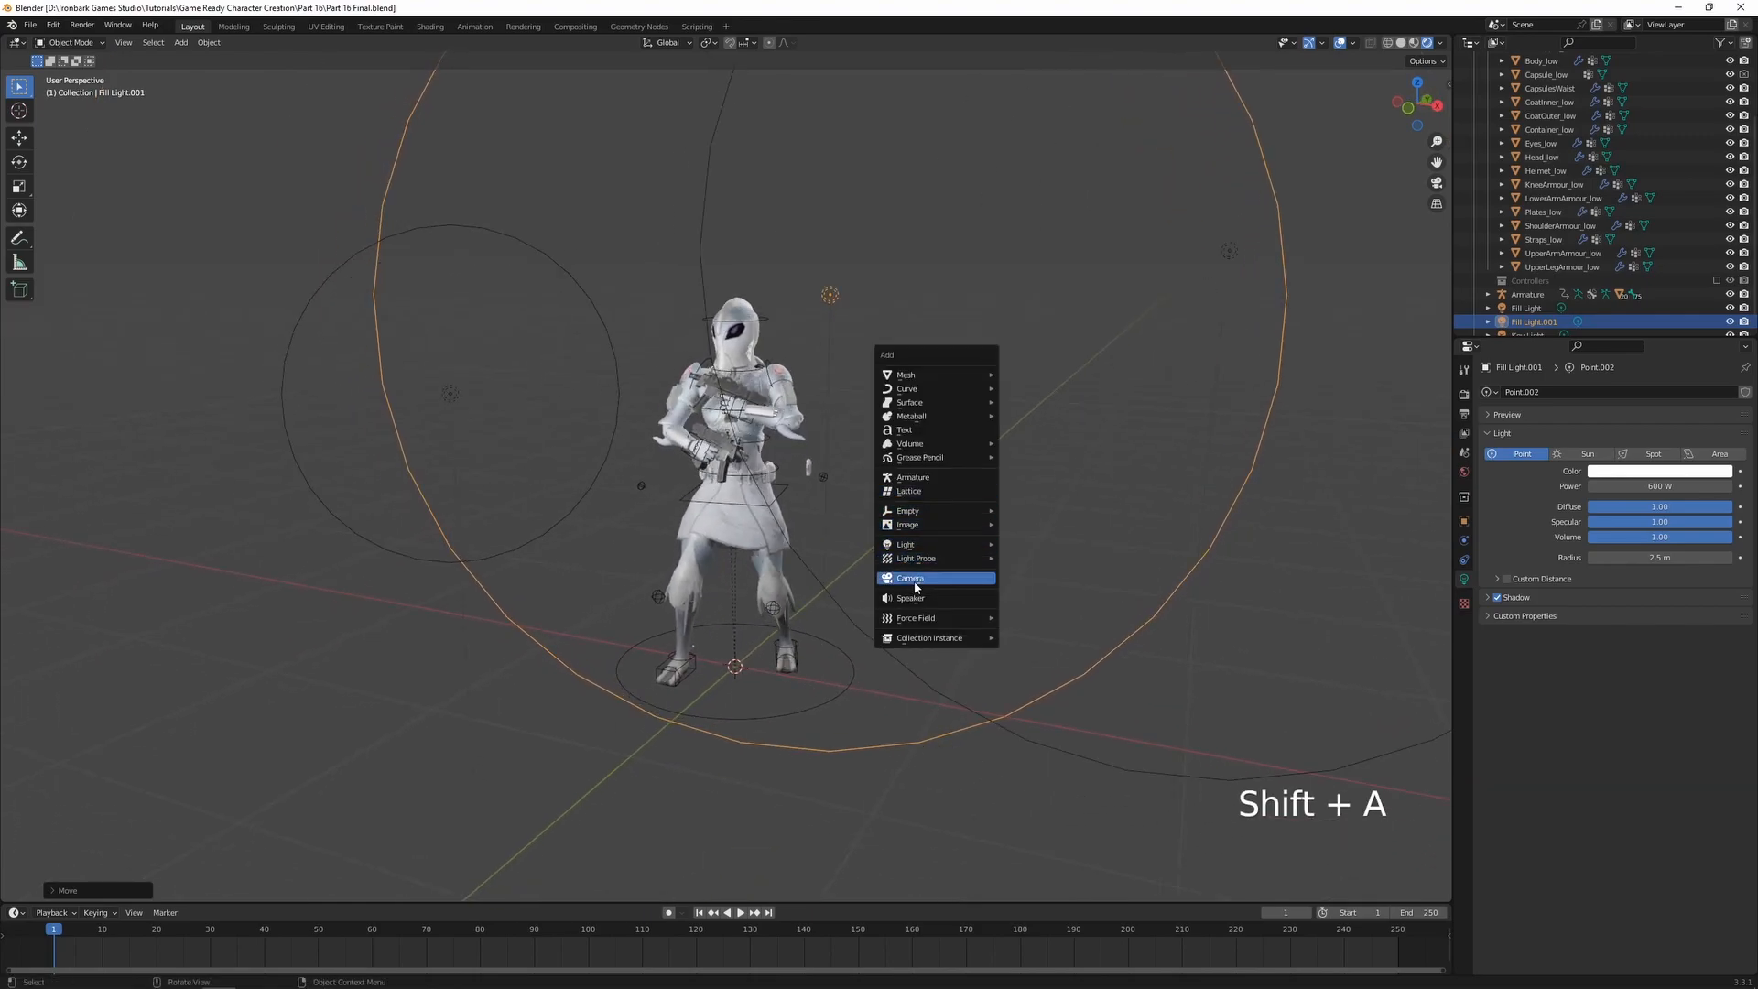
pyautogui.click(916, 581)
pyautogui.hotkey('alt', 'r')
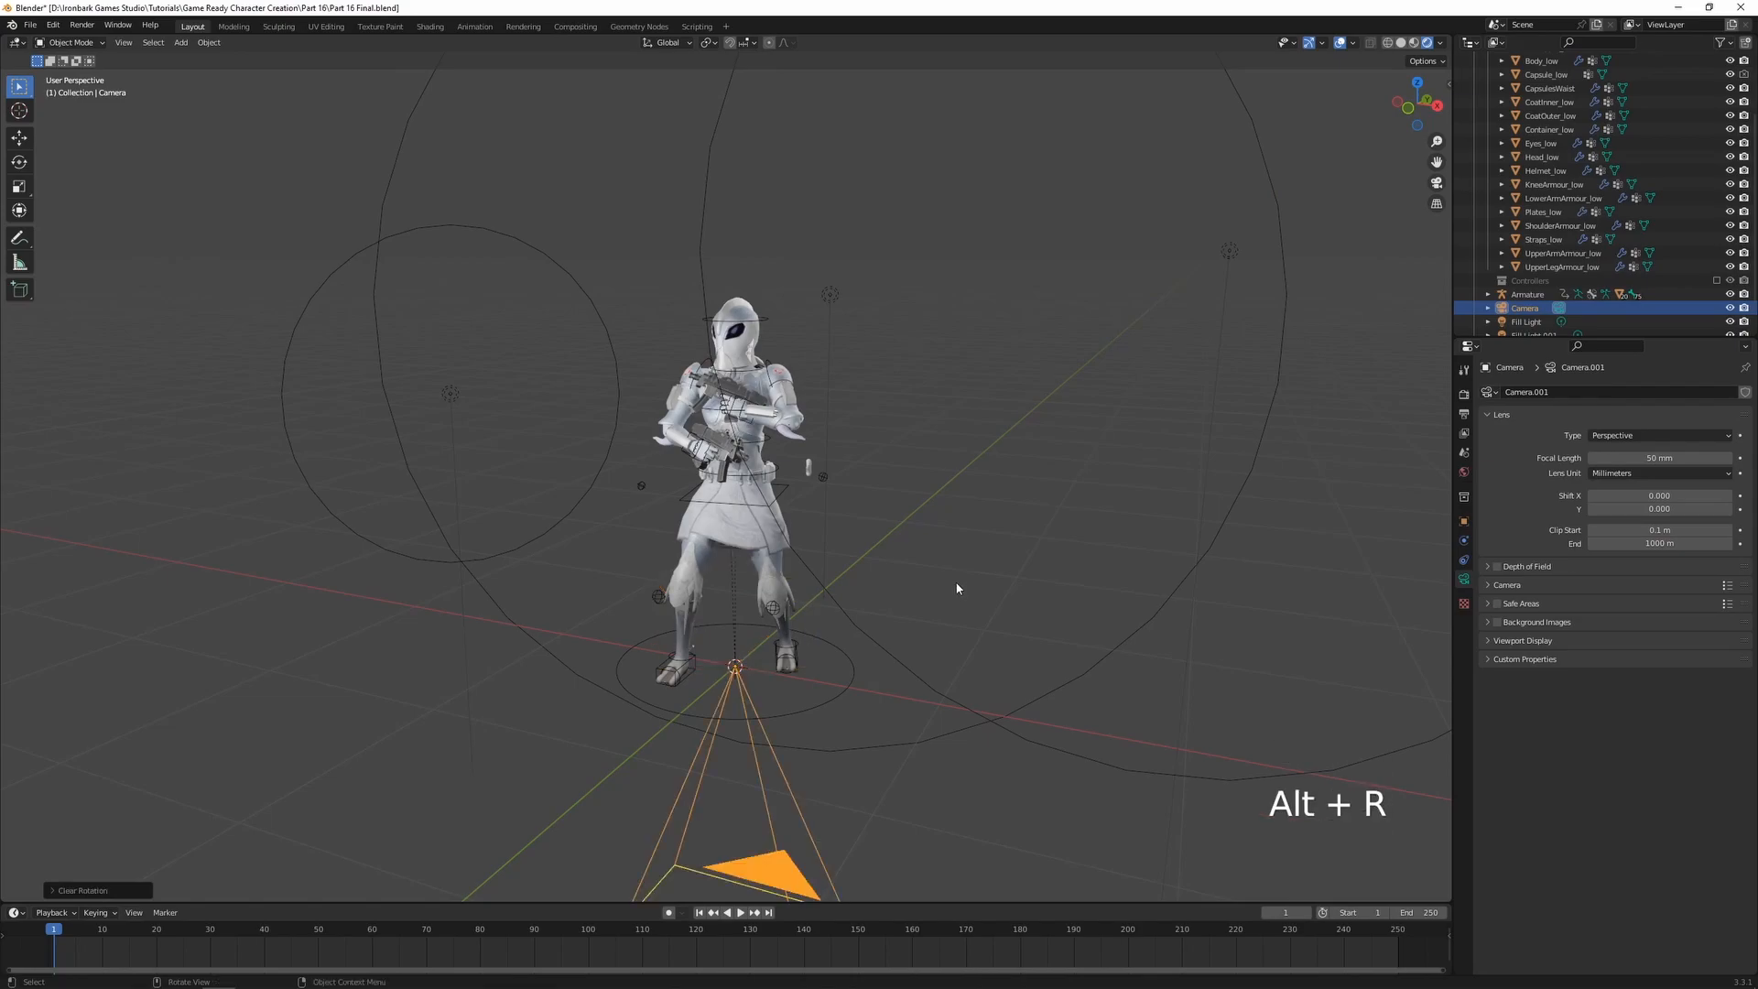
pyautogui.write('rx')
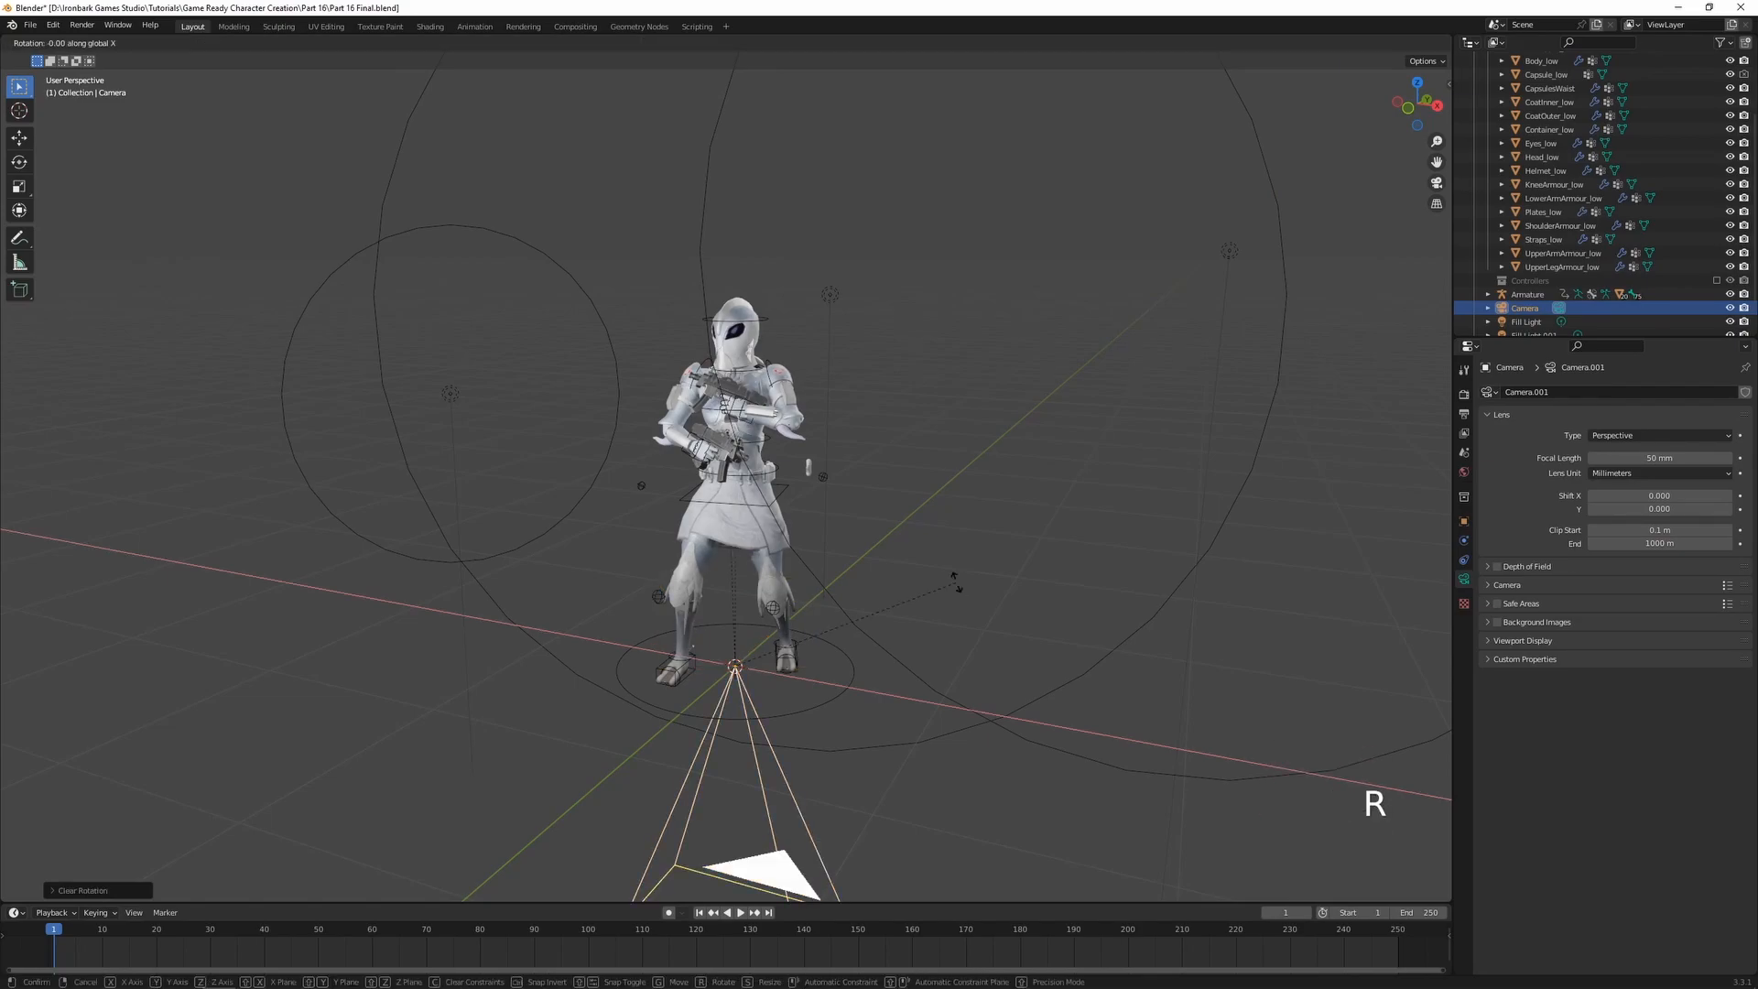
pyautogui.write('90')
pyautogui.press('Return')
# - Move the camera in front of the character, raise it, and centre the character's upper body in the camera view
pyautogui.press('g')
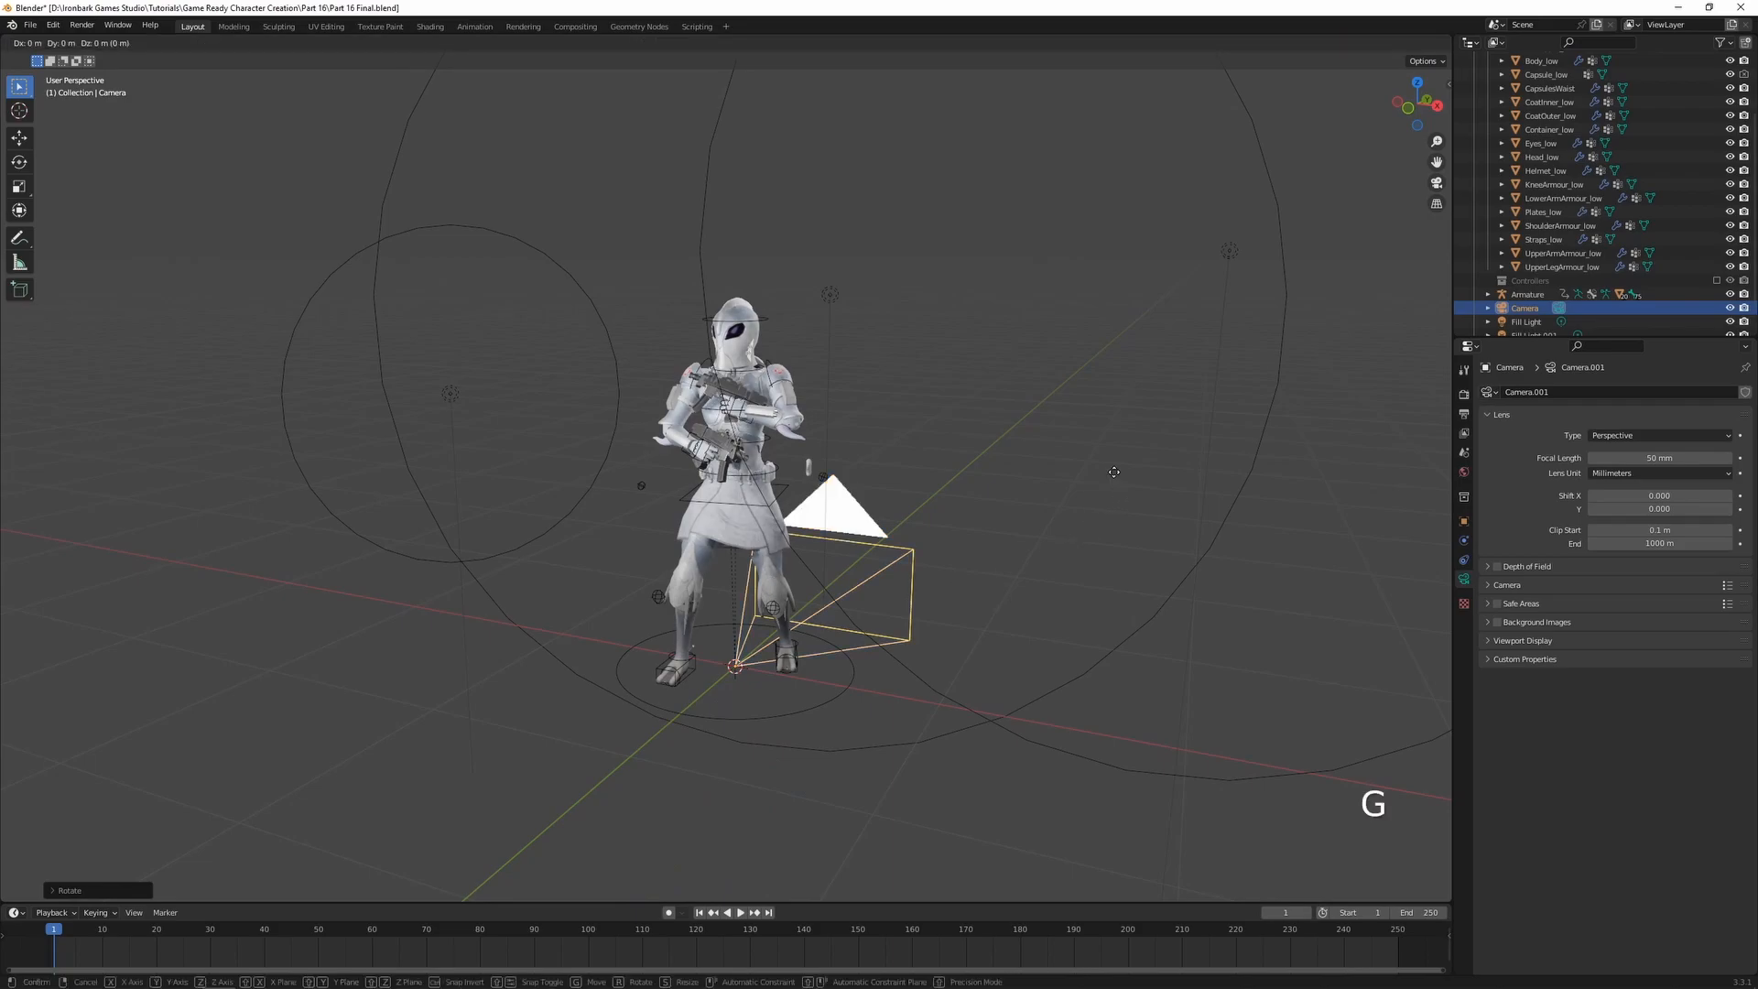
pyautogui.press('g')
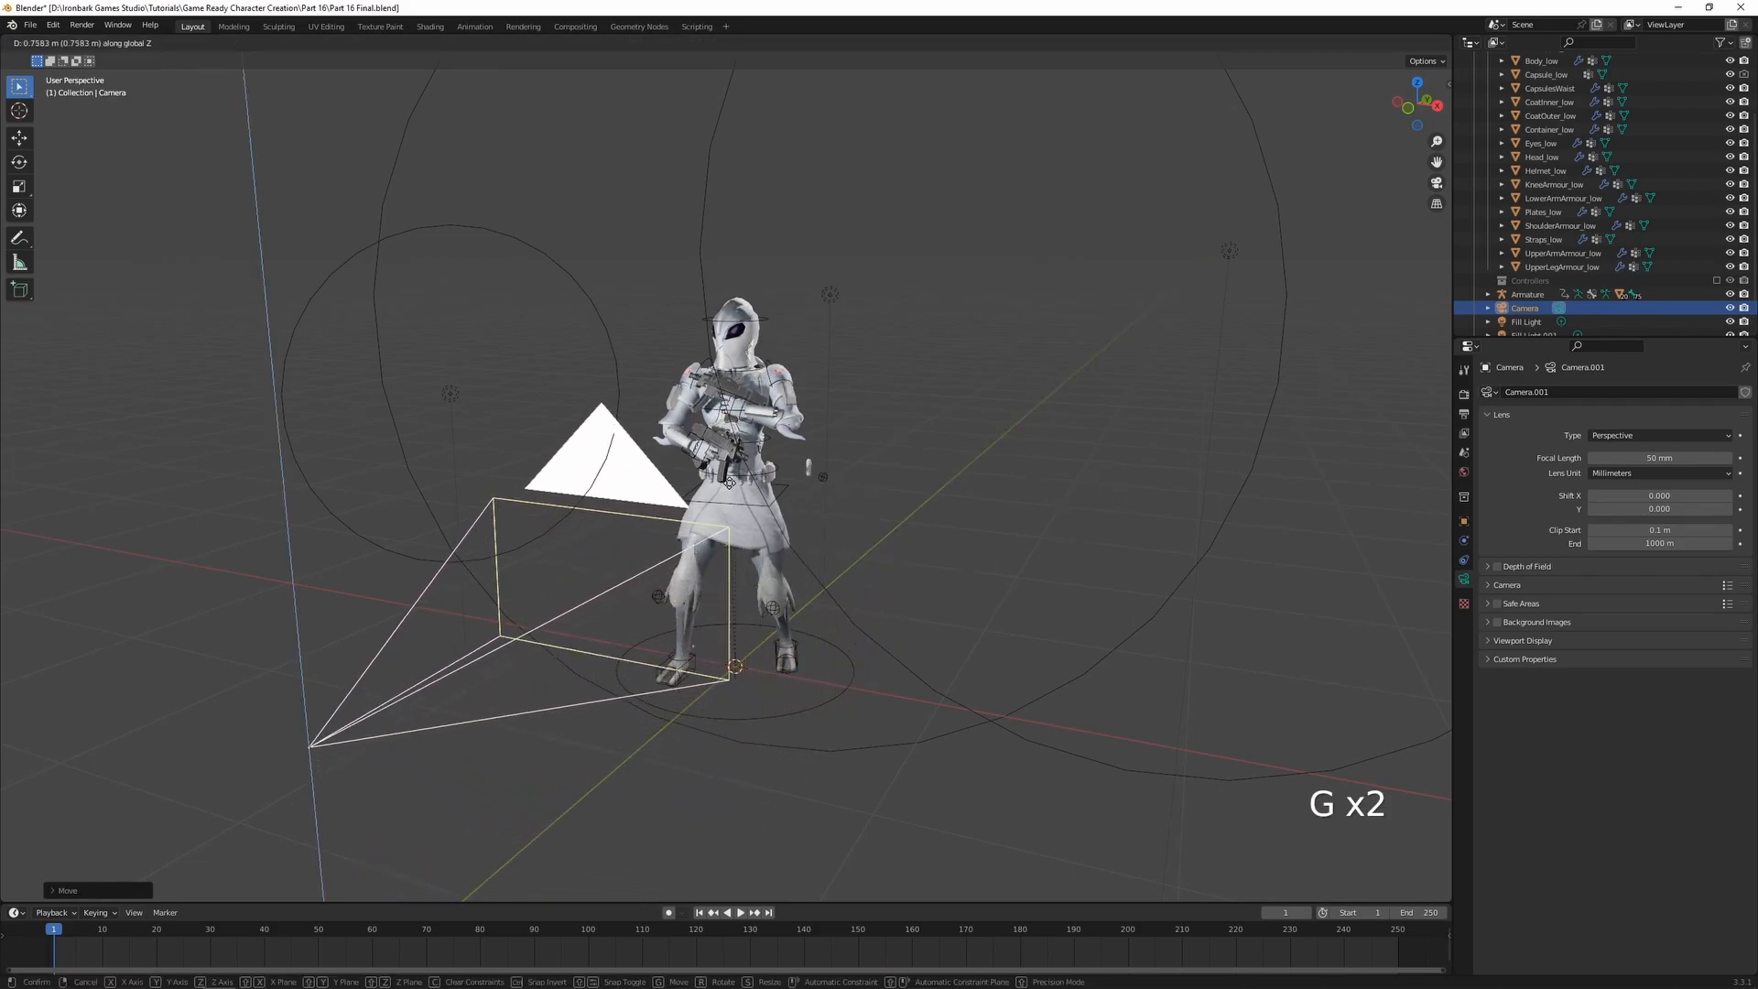
pyautogui.click(678, 430)
pyautogui.press('KP_0')
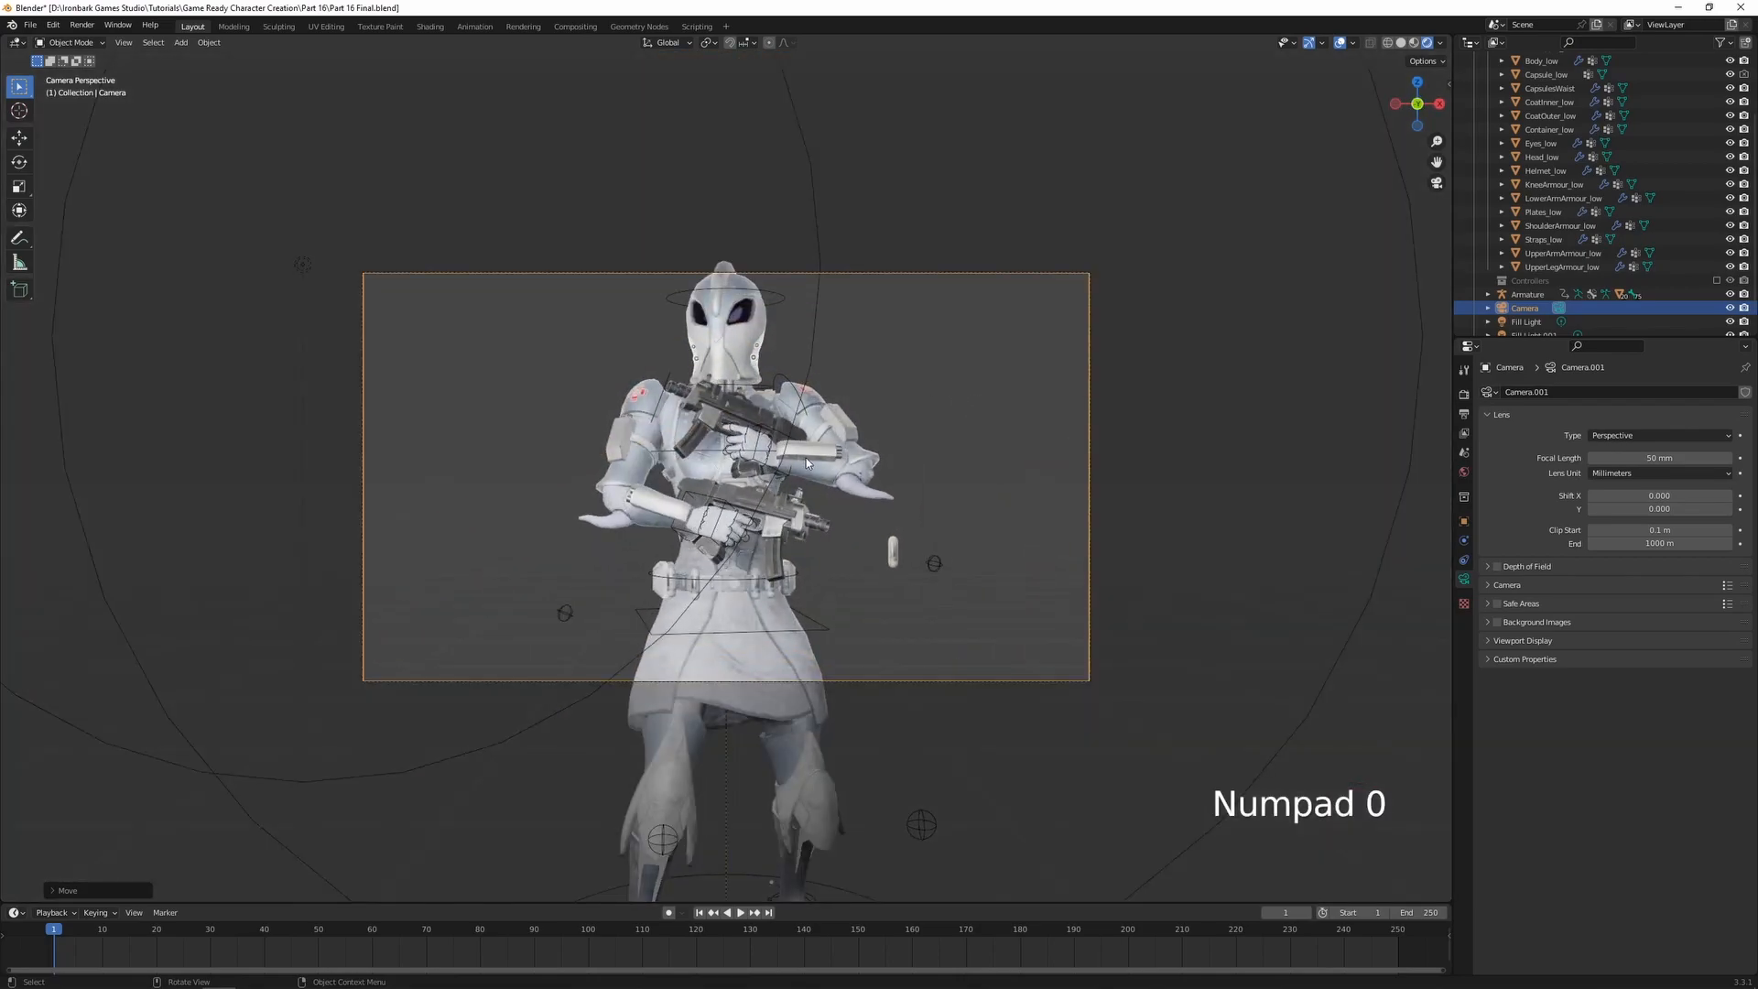
pyautogui.press('g')
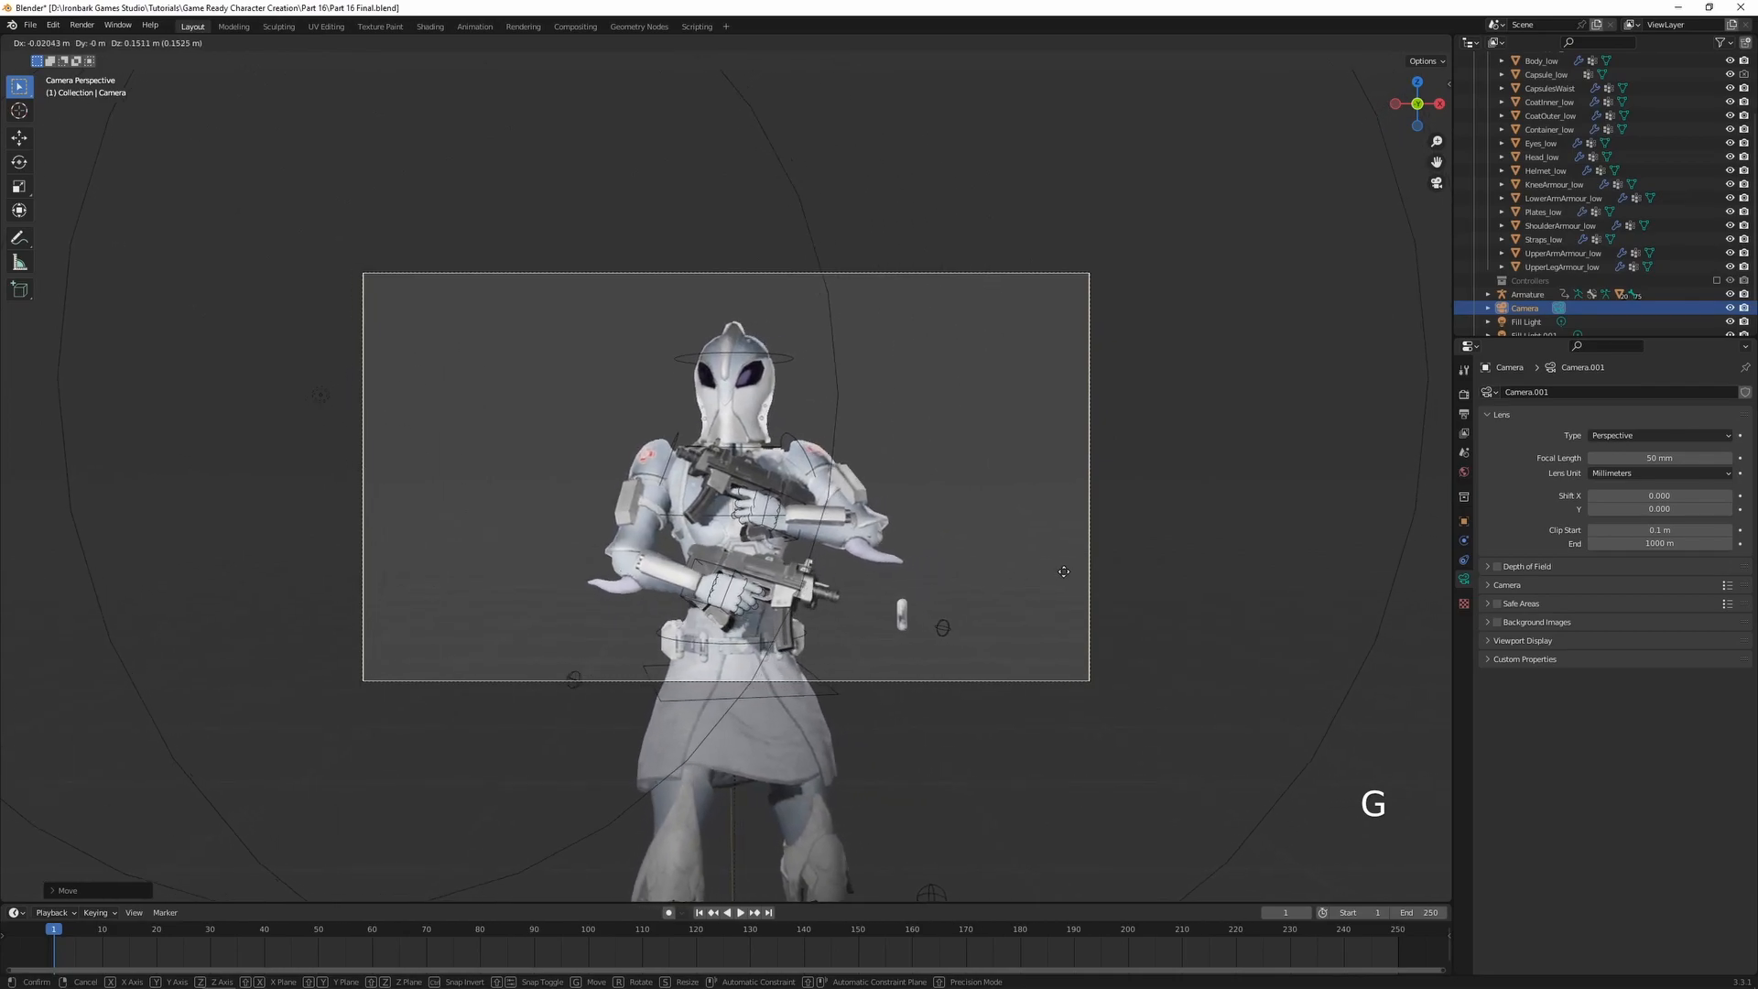
pyautogui.press('shift')
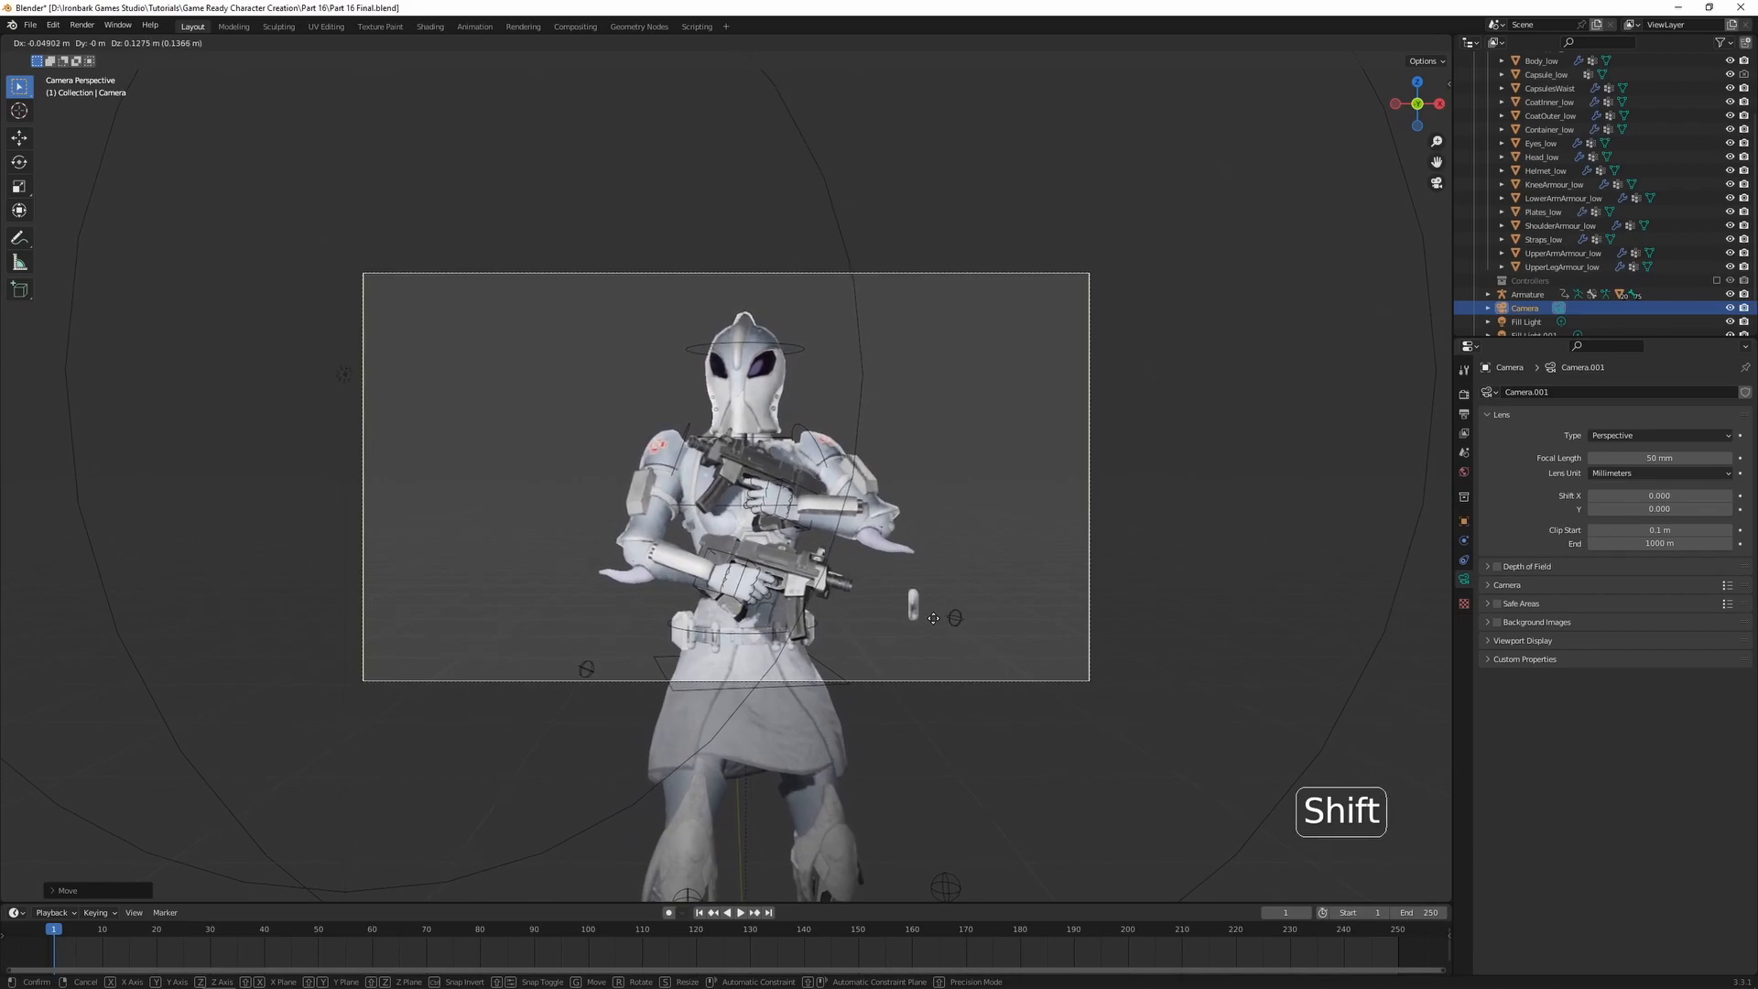
pyautogui.click(938, 585)
# - Adjust the camera's distance along its local Z axis and its height to frame the character from head to waist
pyautogui.press('g')
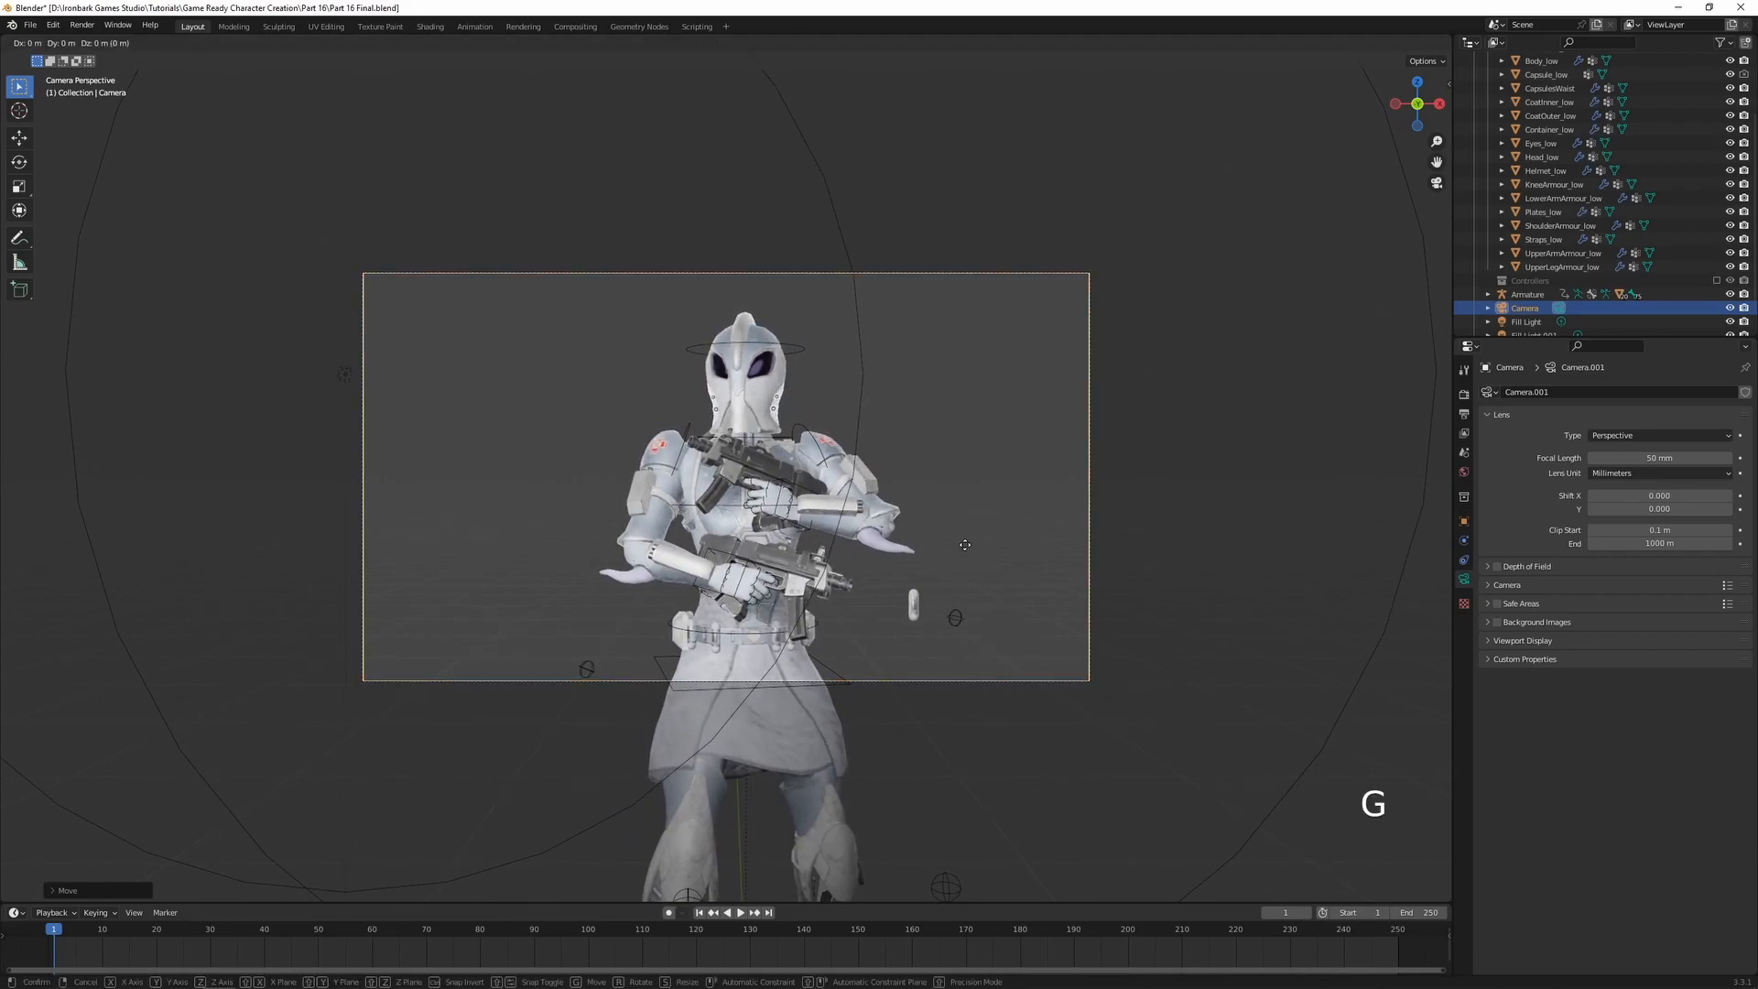
pyautogui.press('z')
pyautogui.press('z')
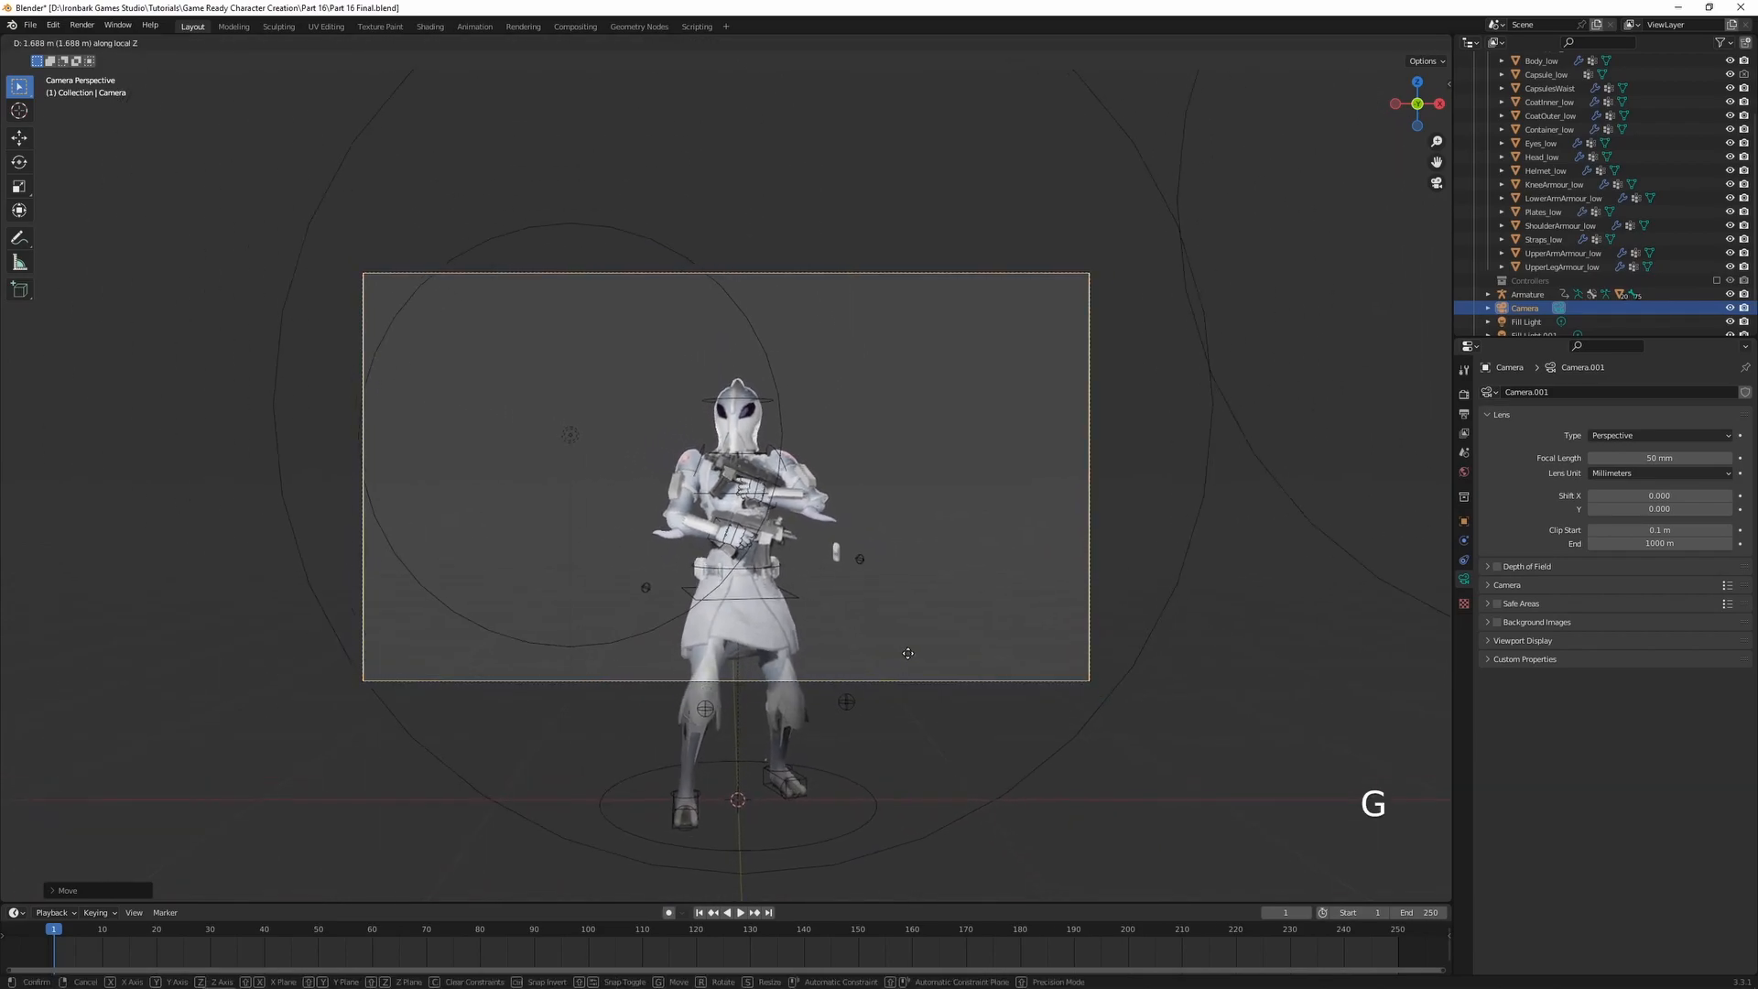
pyautogui.click(903, 658)
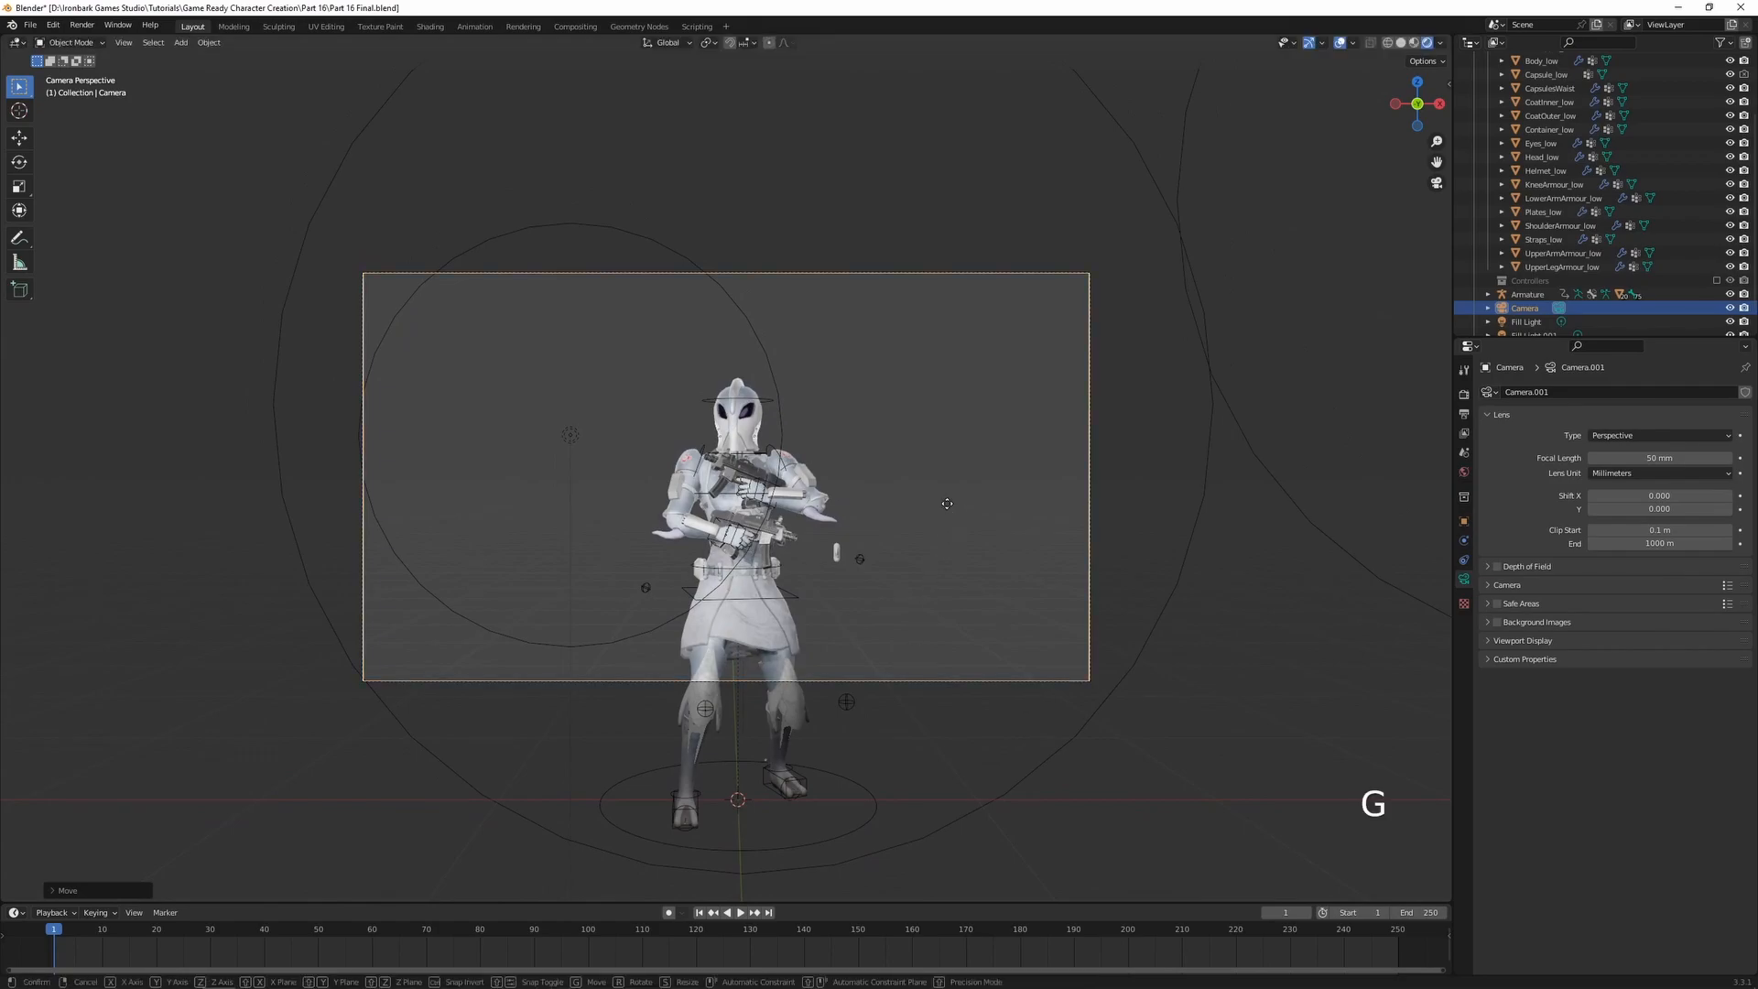
pyautogui.press('g')
pyautogui.press('g')
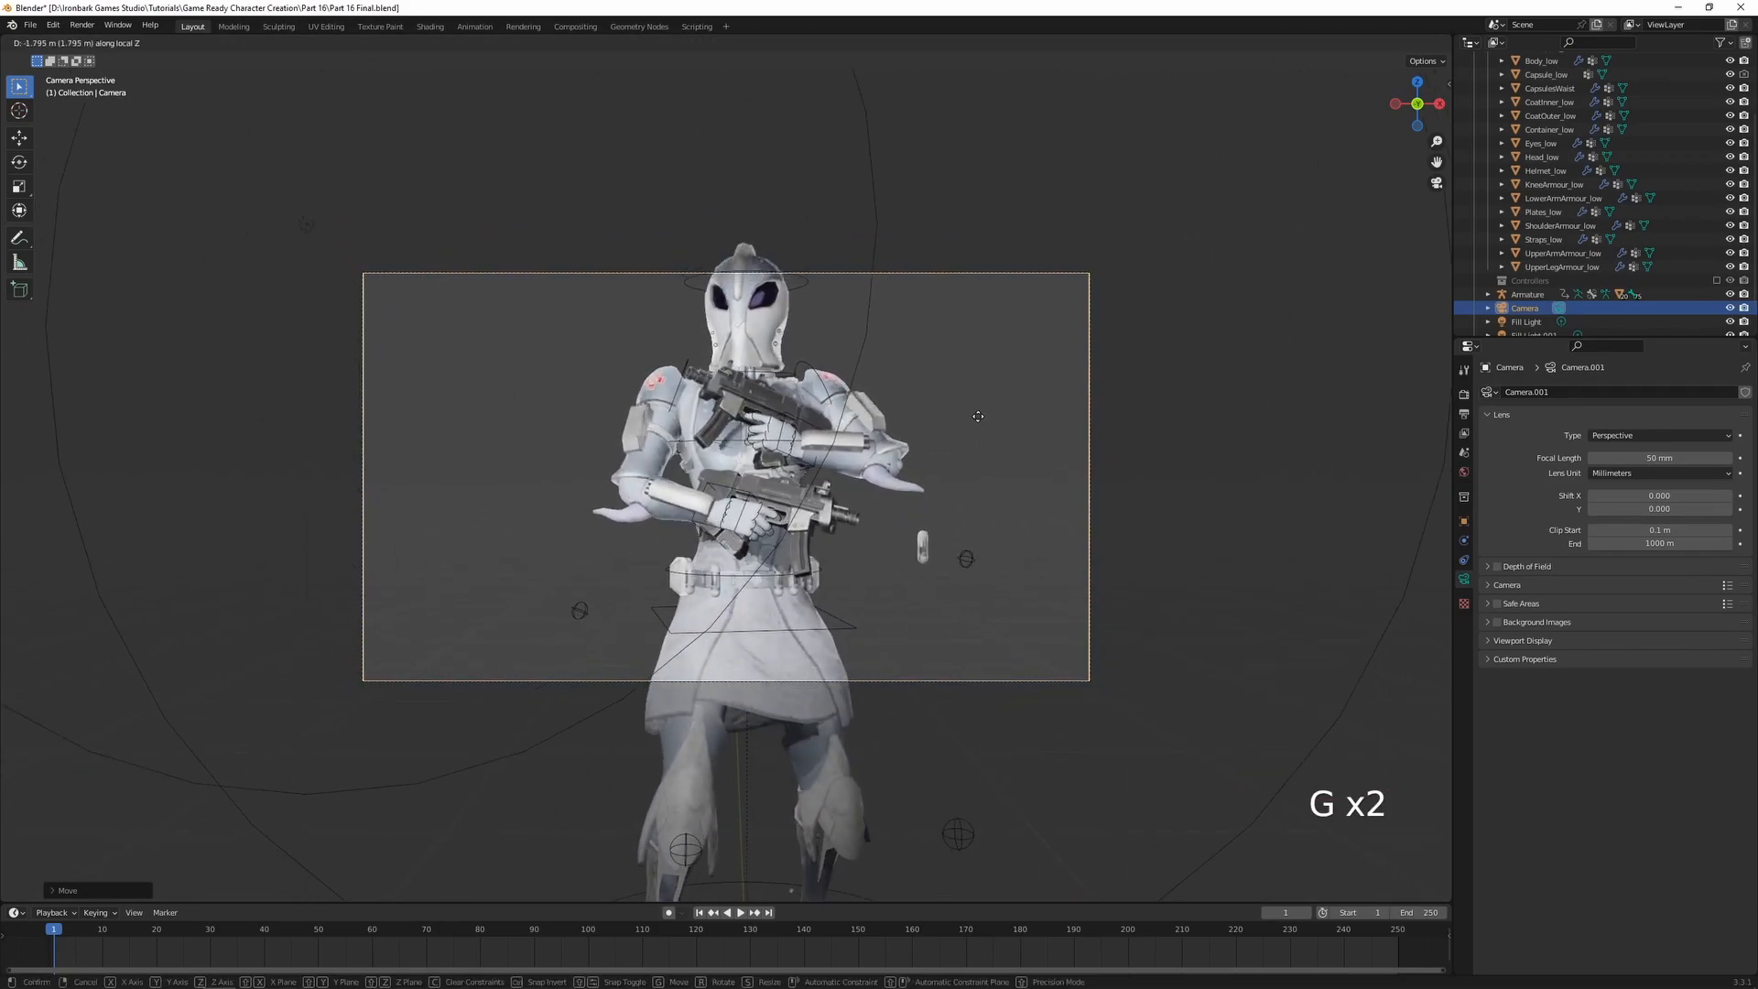
pyautogui.press('g')
pyautogui.click(946, 477)
pyautogui.press('g')
pyautogui.press('g')
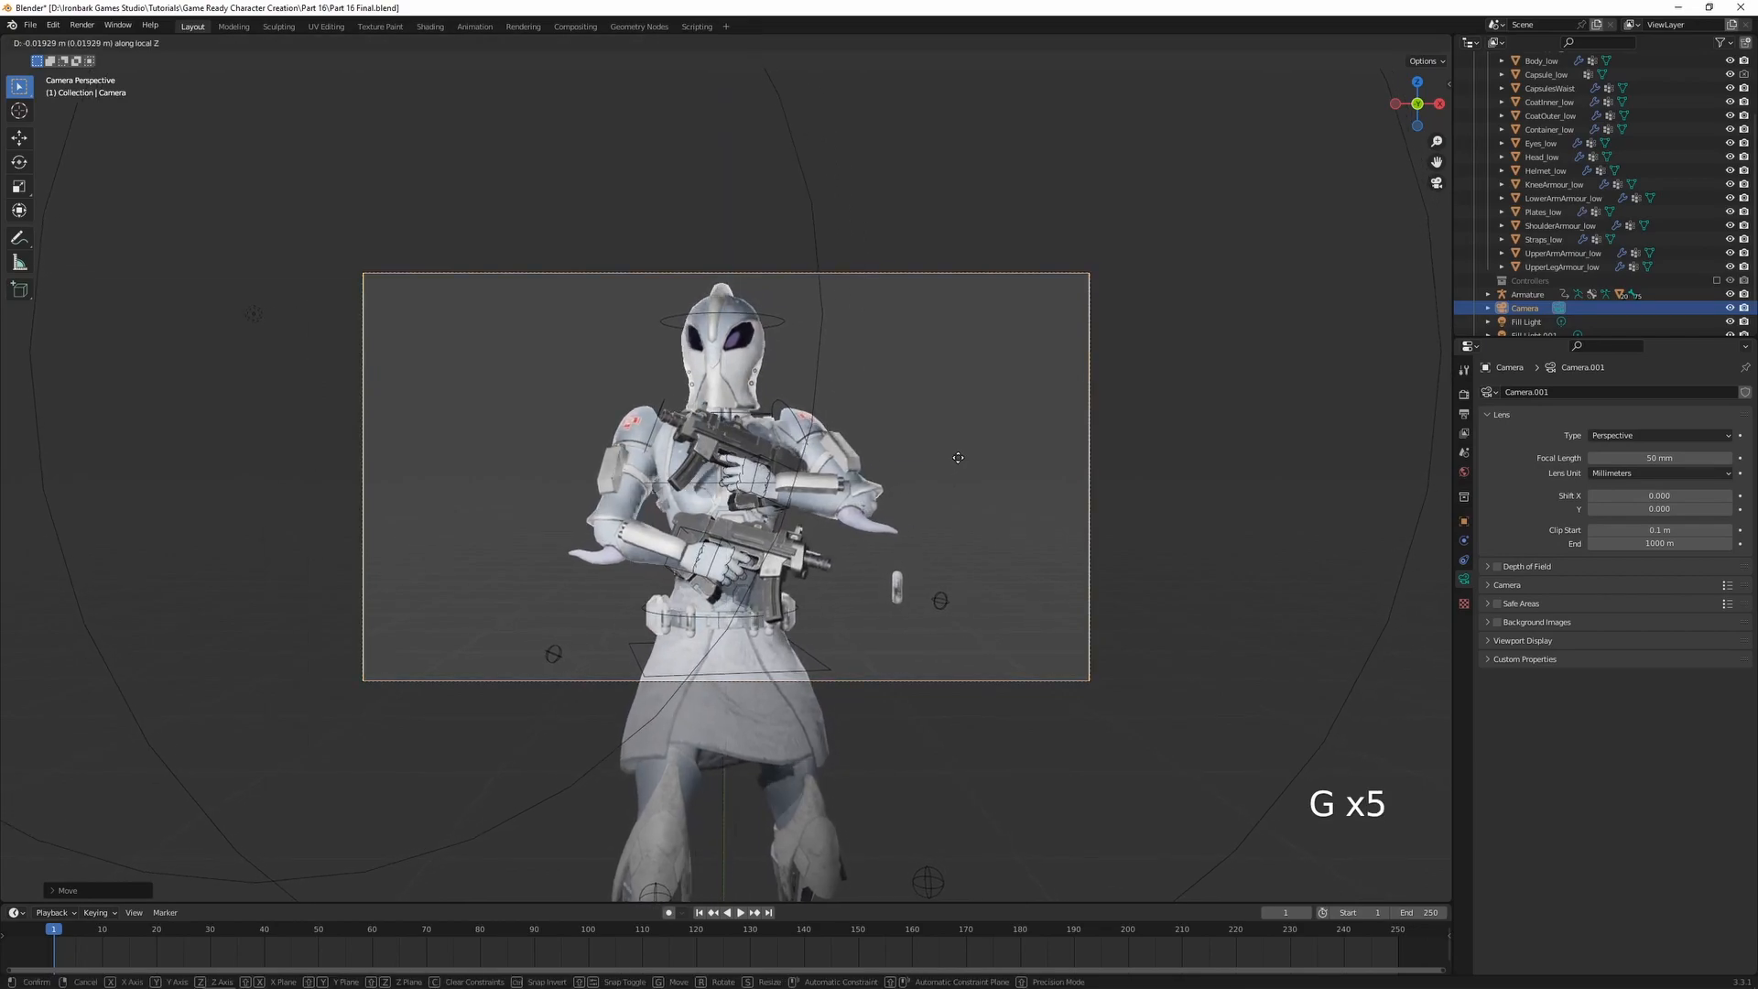
pyautogui.press('g')
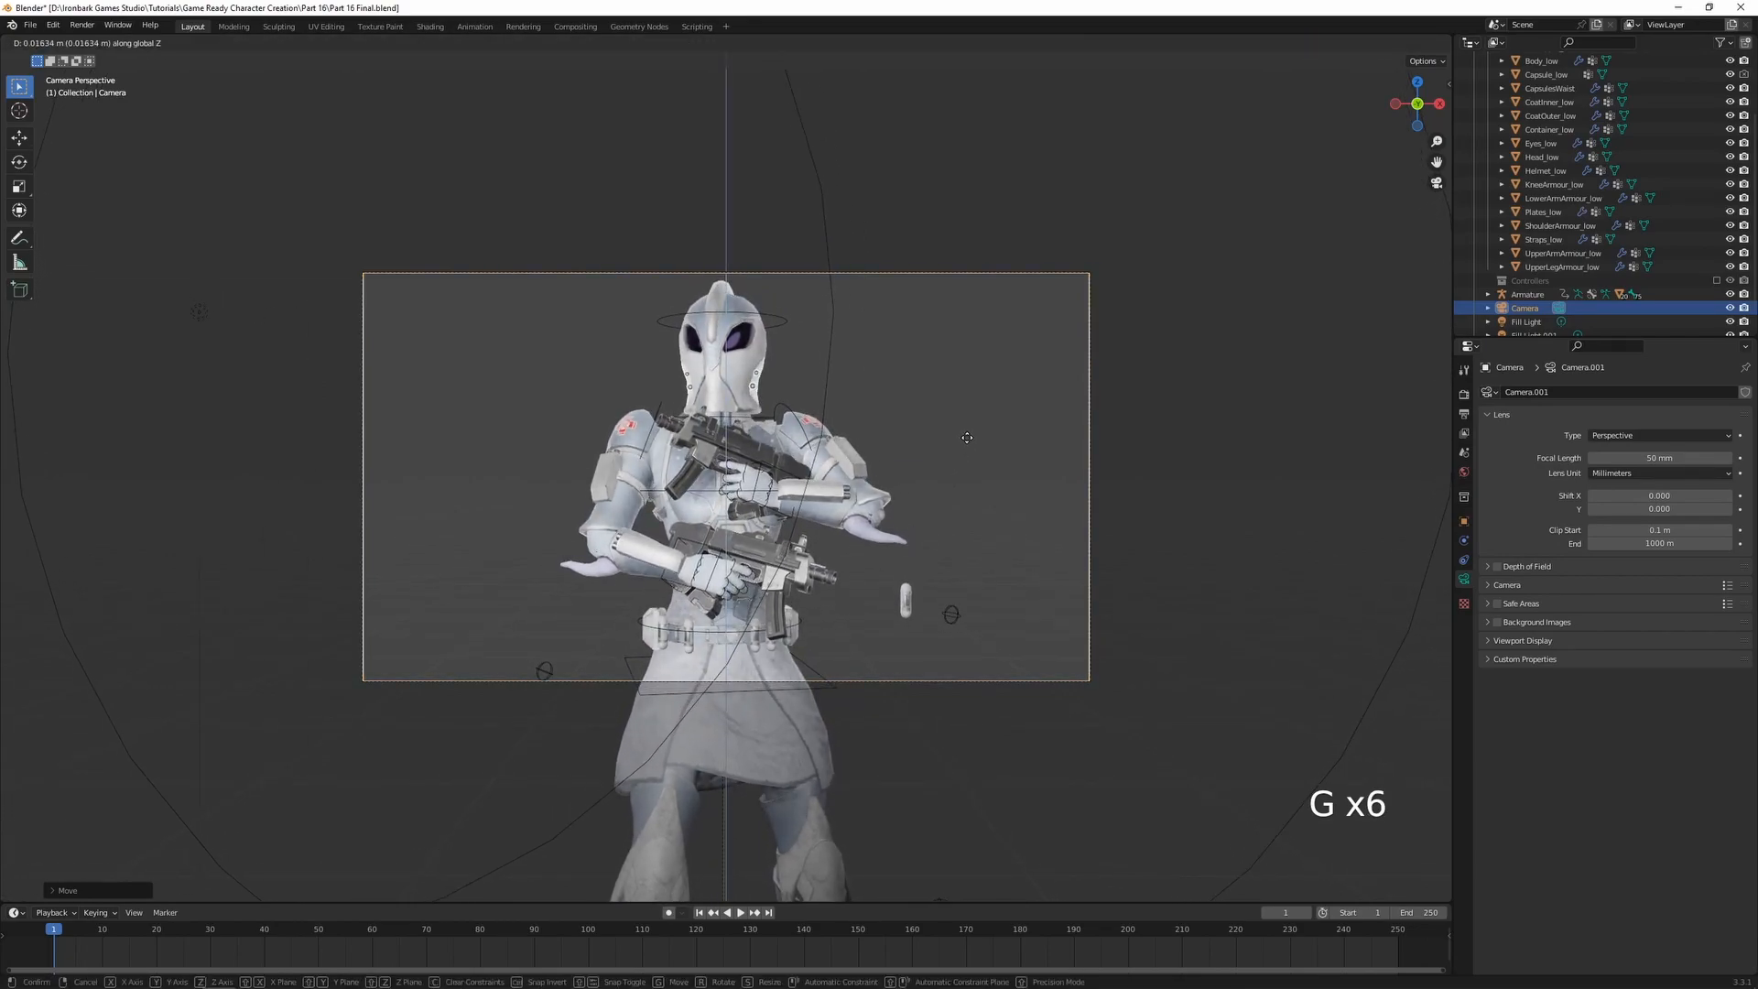
pyautogui.click(967, 438)
# - Hide the Capsule_low mesh floating beside the character
pyautogui.click(909, 609)
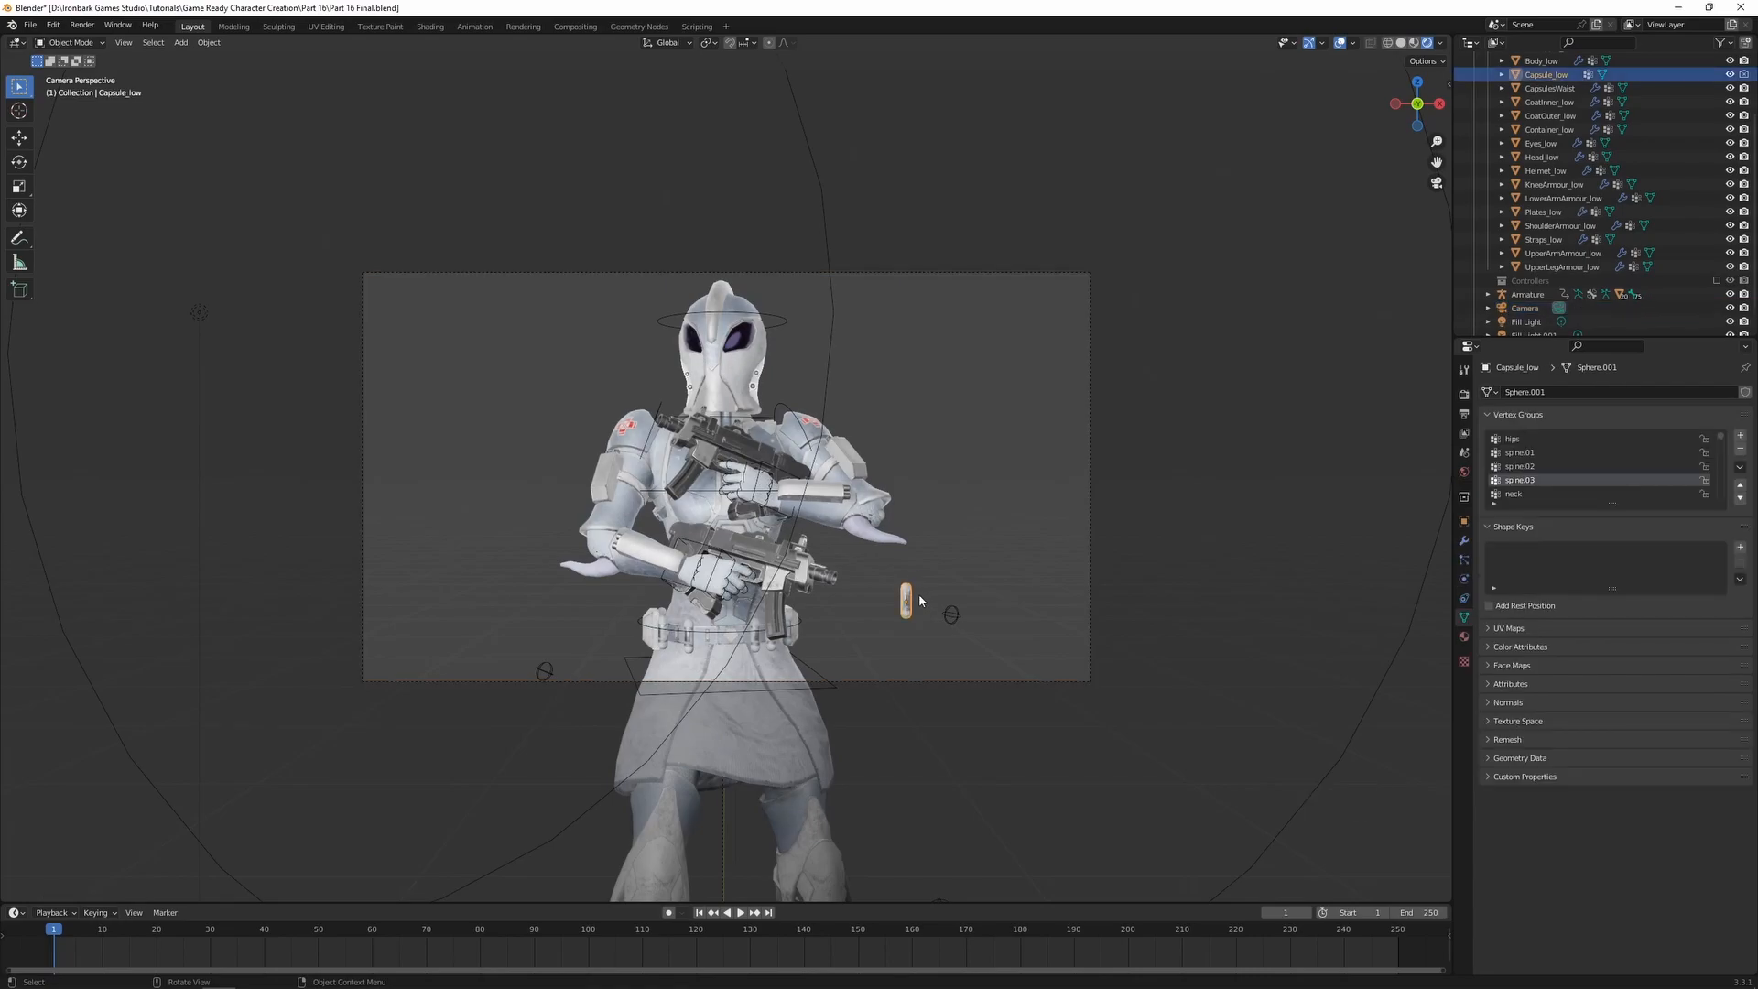
pyautogui.click(1729, 74)
pyautogui.scroll(3, 1710, 139)
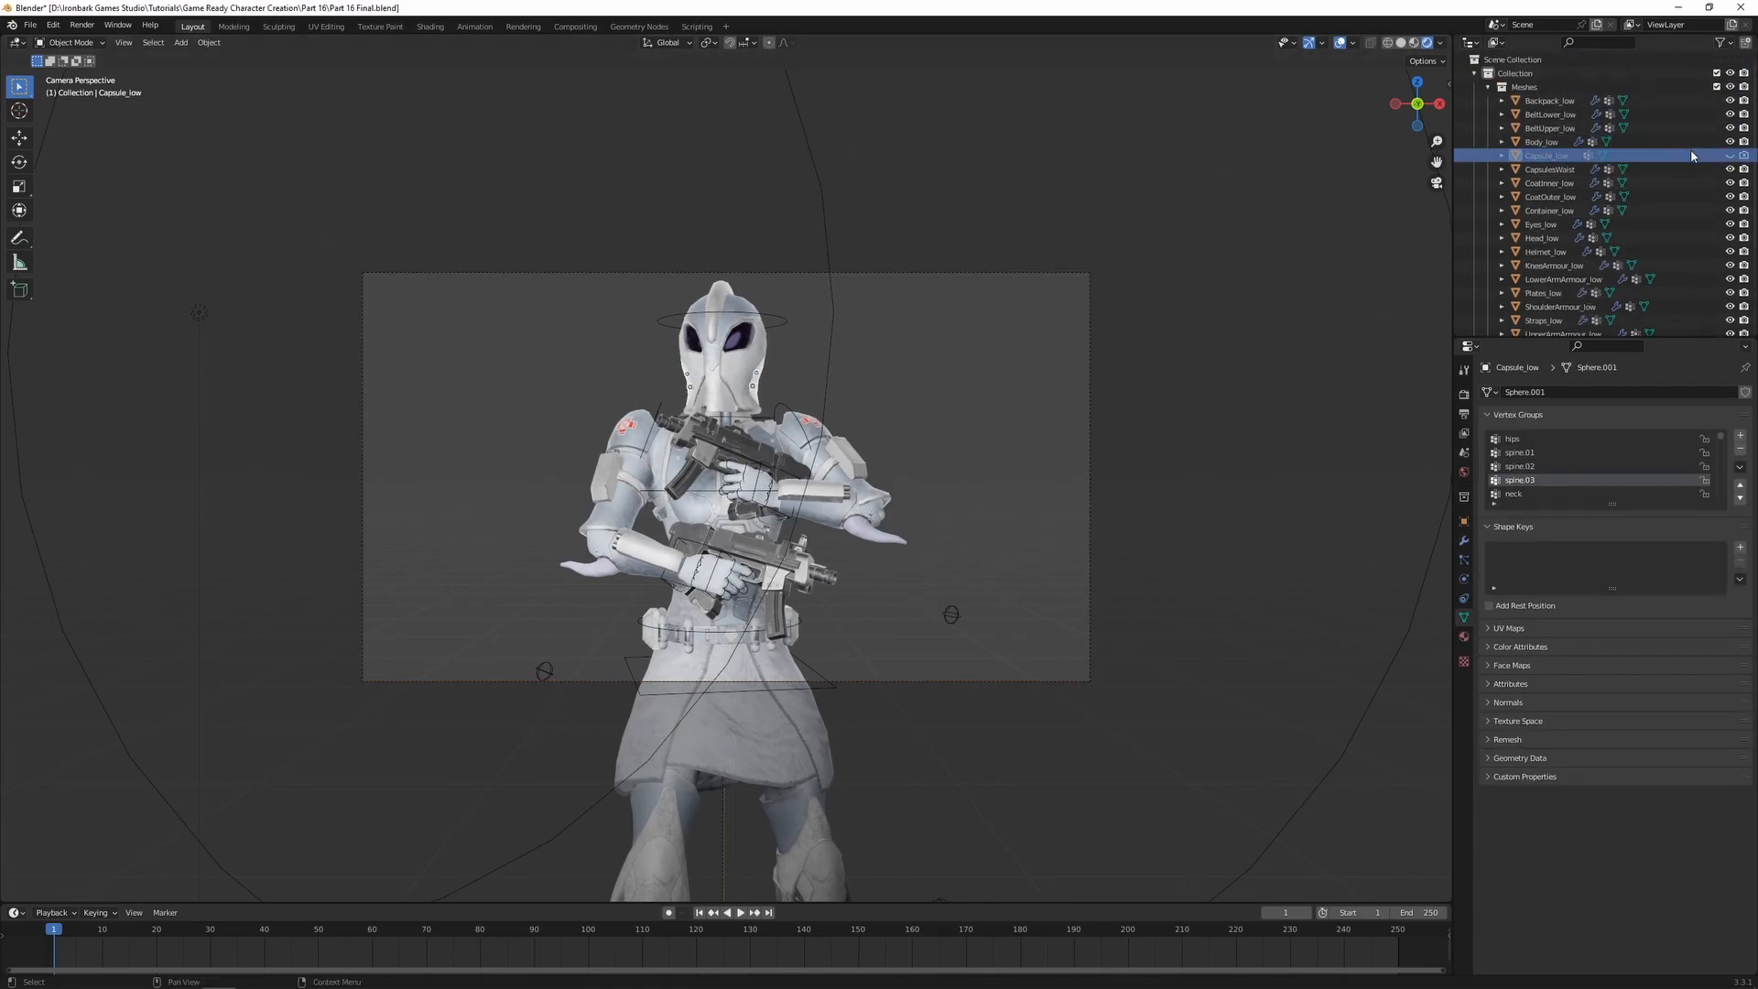
pyautogui.click(1744, 158)
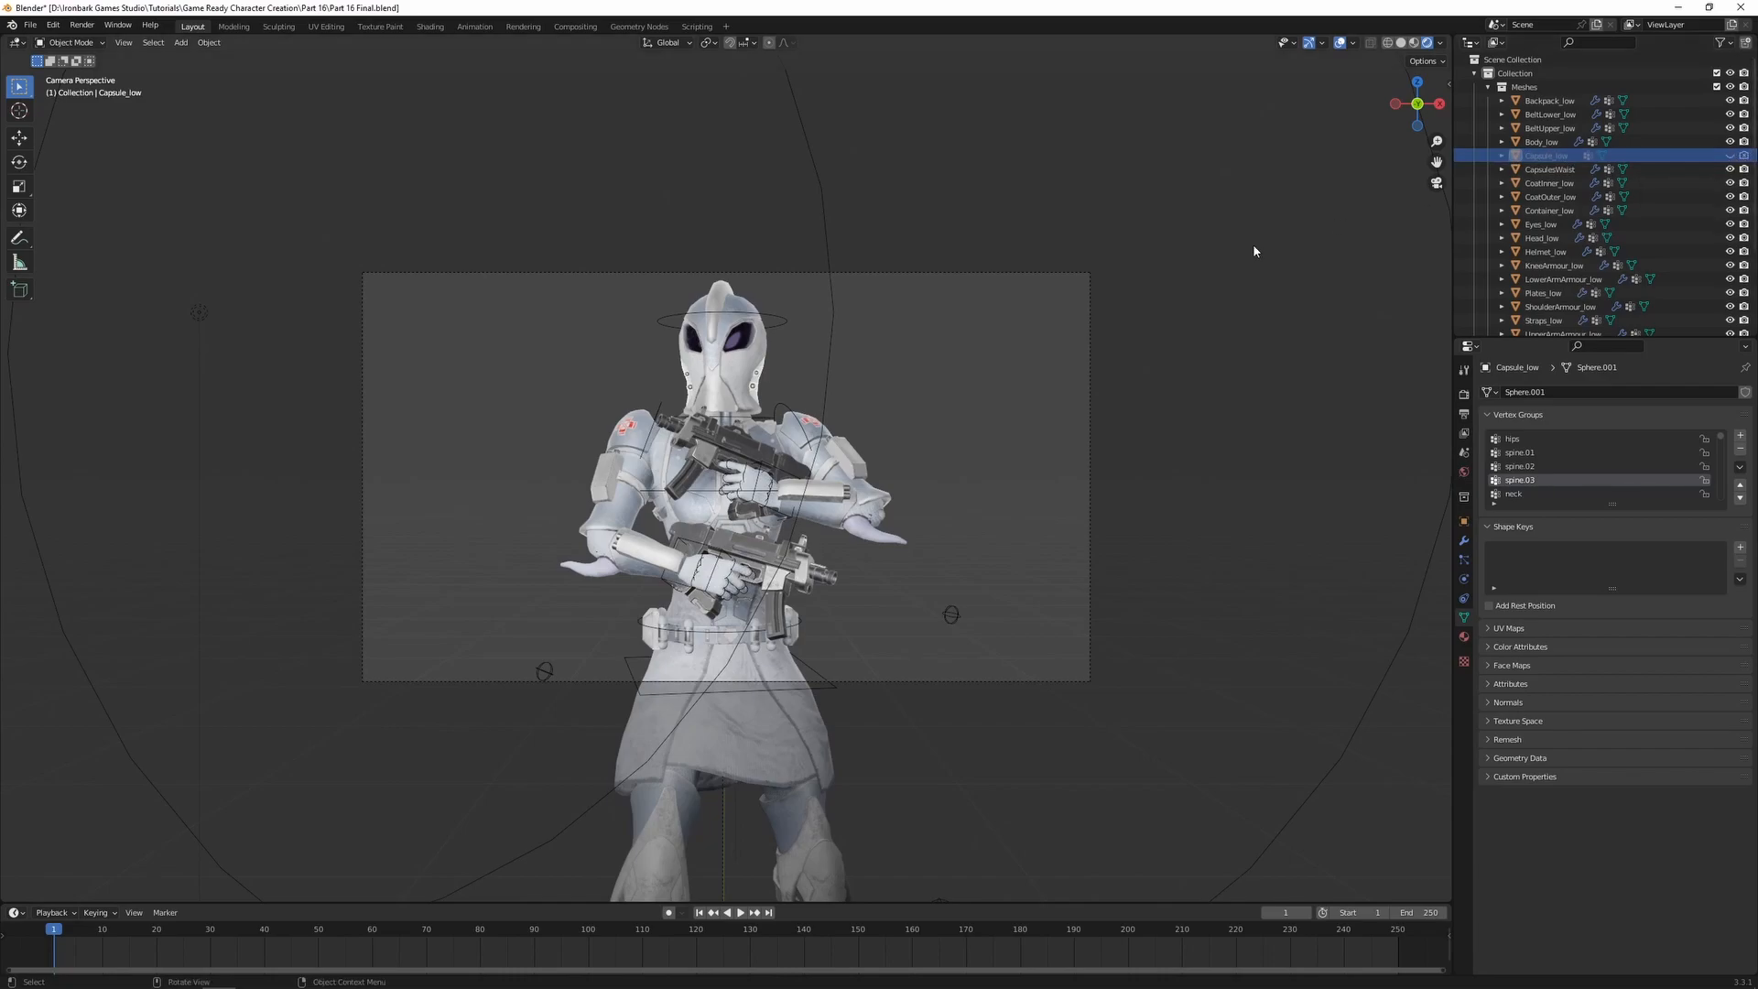
# - Add a Plain Axes empty to the scene at the character's feet
pyautogui.click(1091, 474)
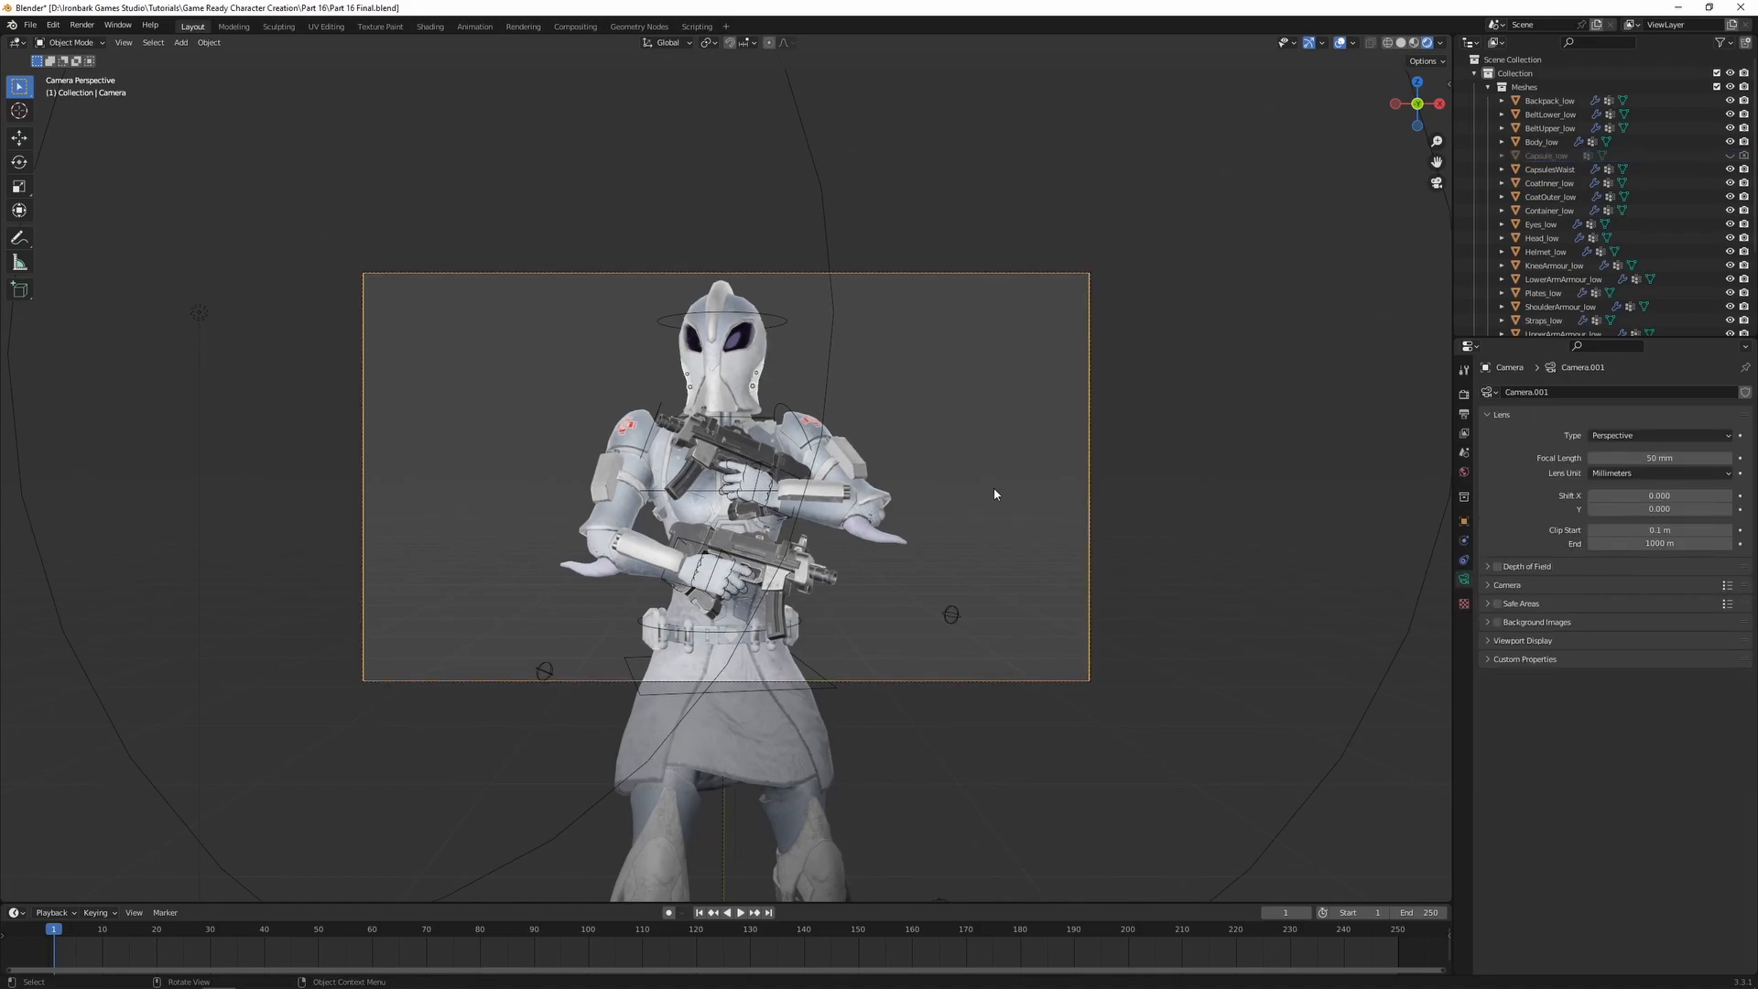
pyautogui.moveTo(1071, 494); pyautogui.dragTo(1011, 516, button='middle')
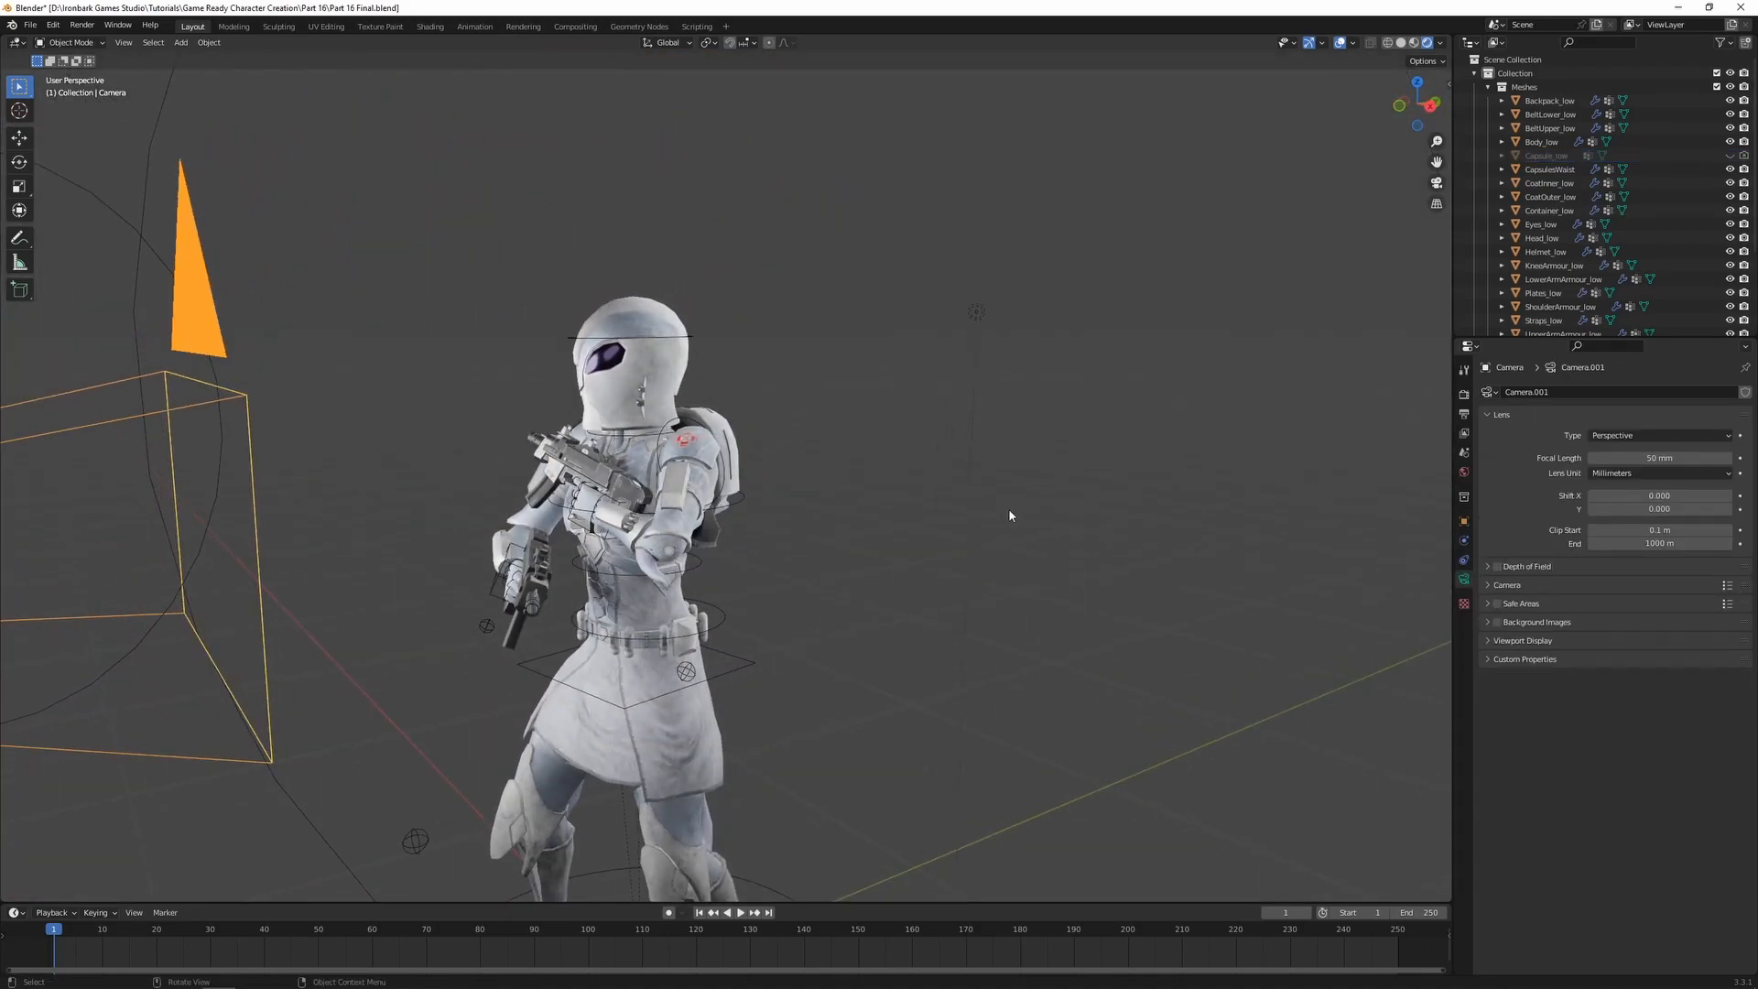
pyautogui.keyDown('shift'); pyautogui.moveTo(648, 540); pyautogui.dragTo(832, 508, button='middle'); pyautogui.keyUp('shift')
pyautogui.scroll(-3, 865, 506)
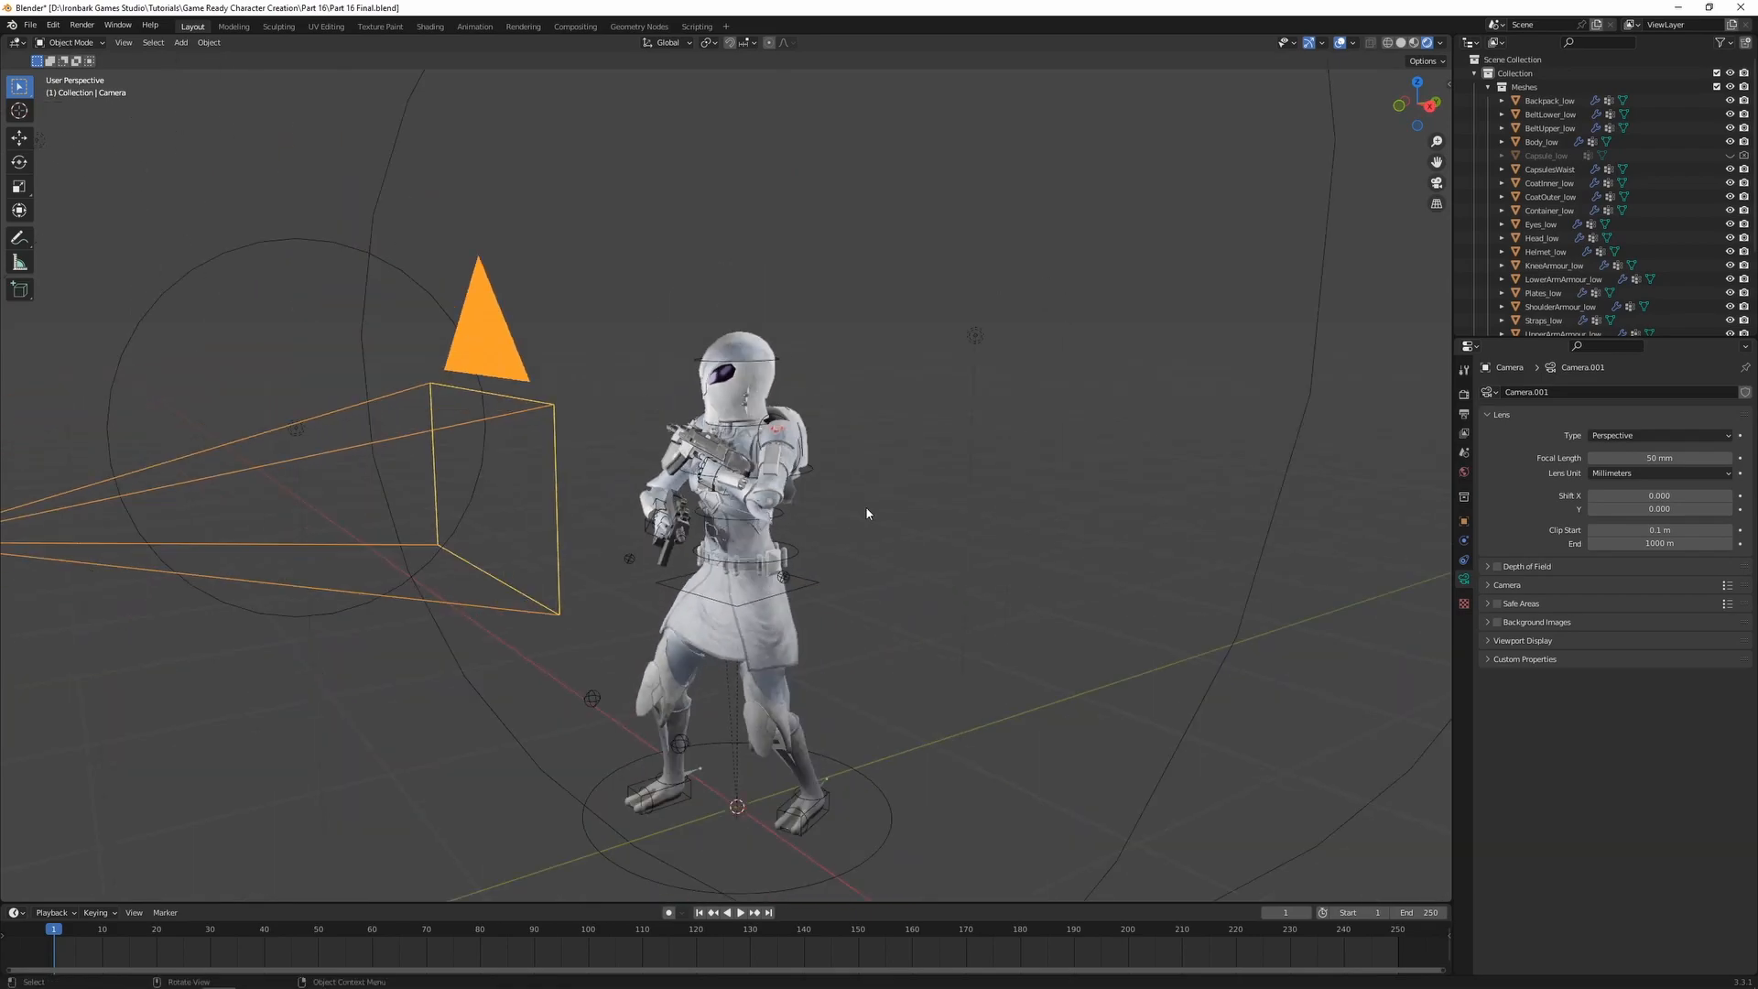
pyautogui.hotkey('shift', 'a')
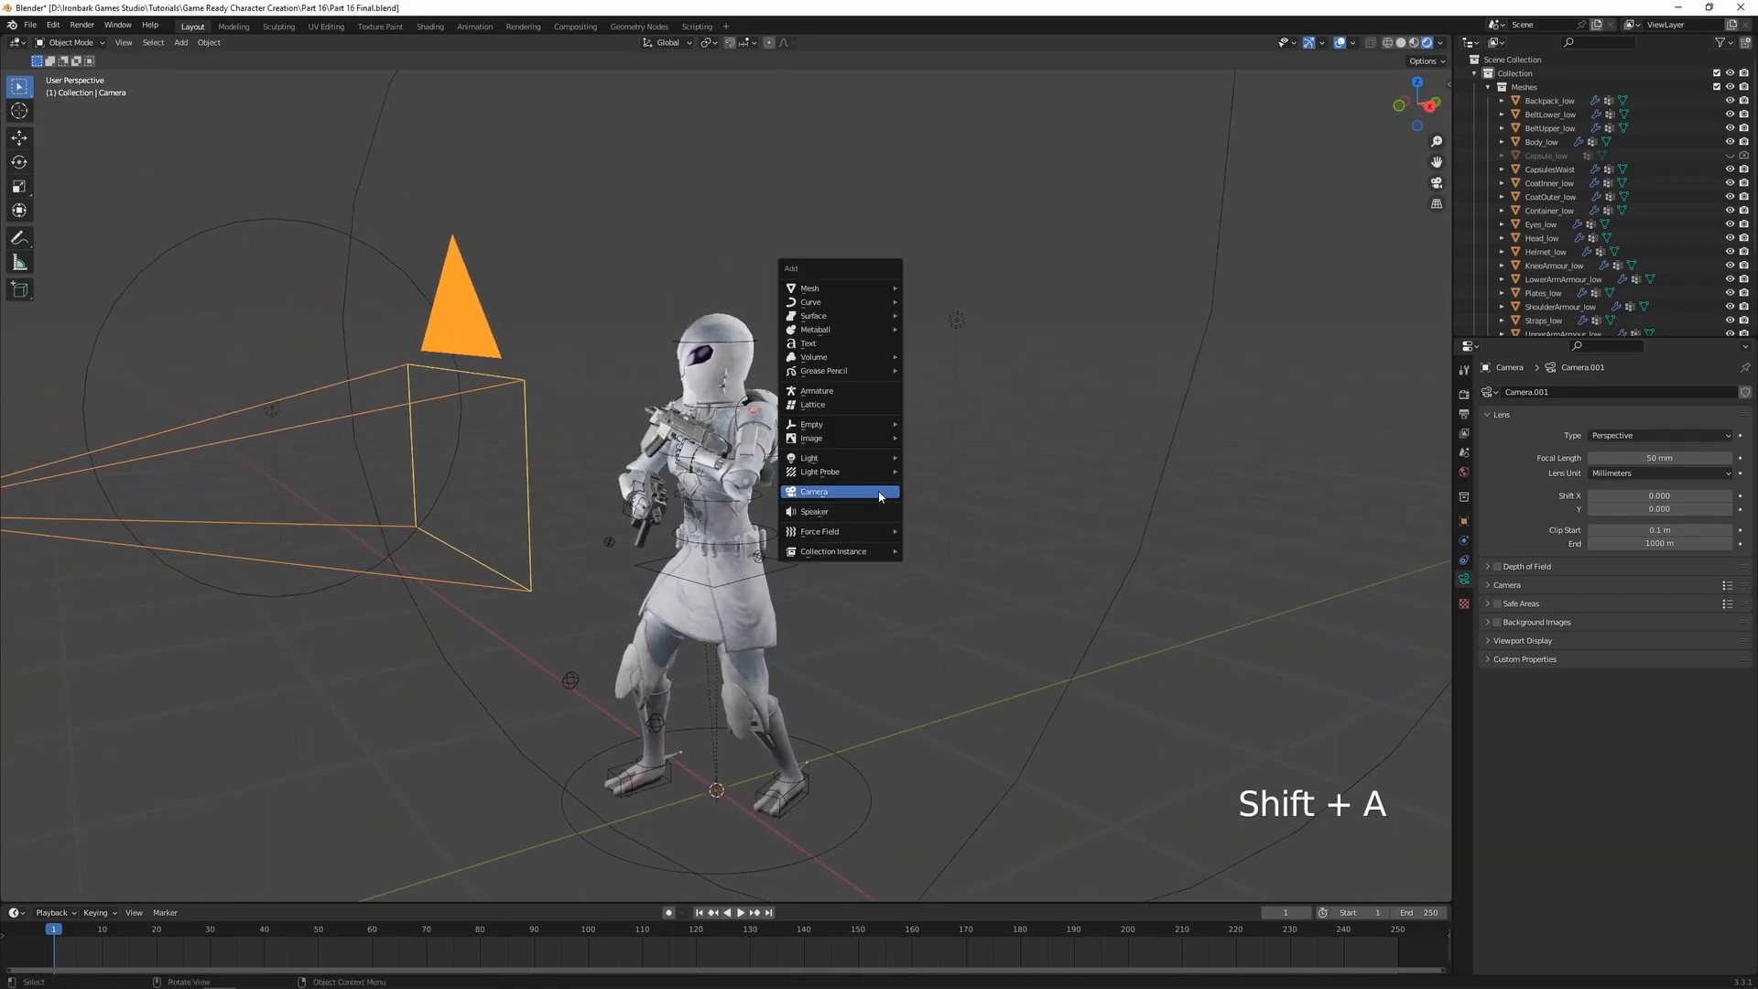
pyautogui.moveTo(879, 425)
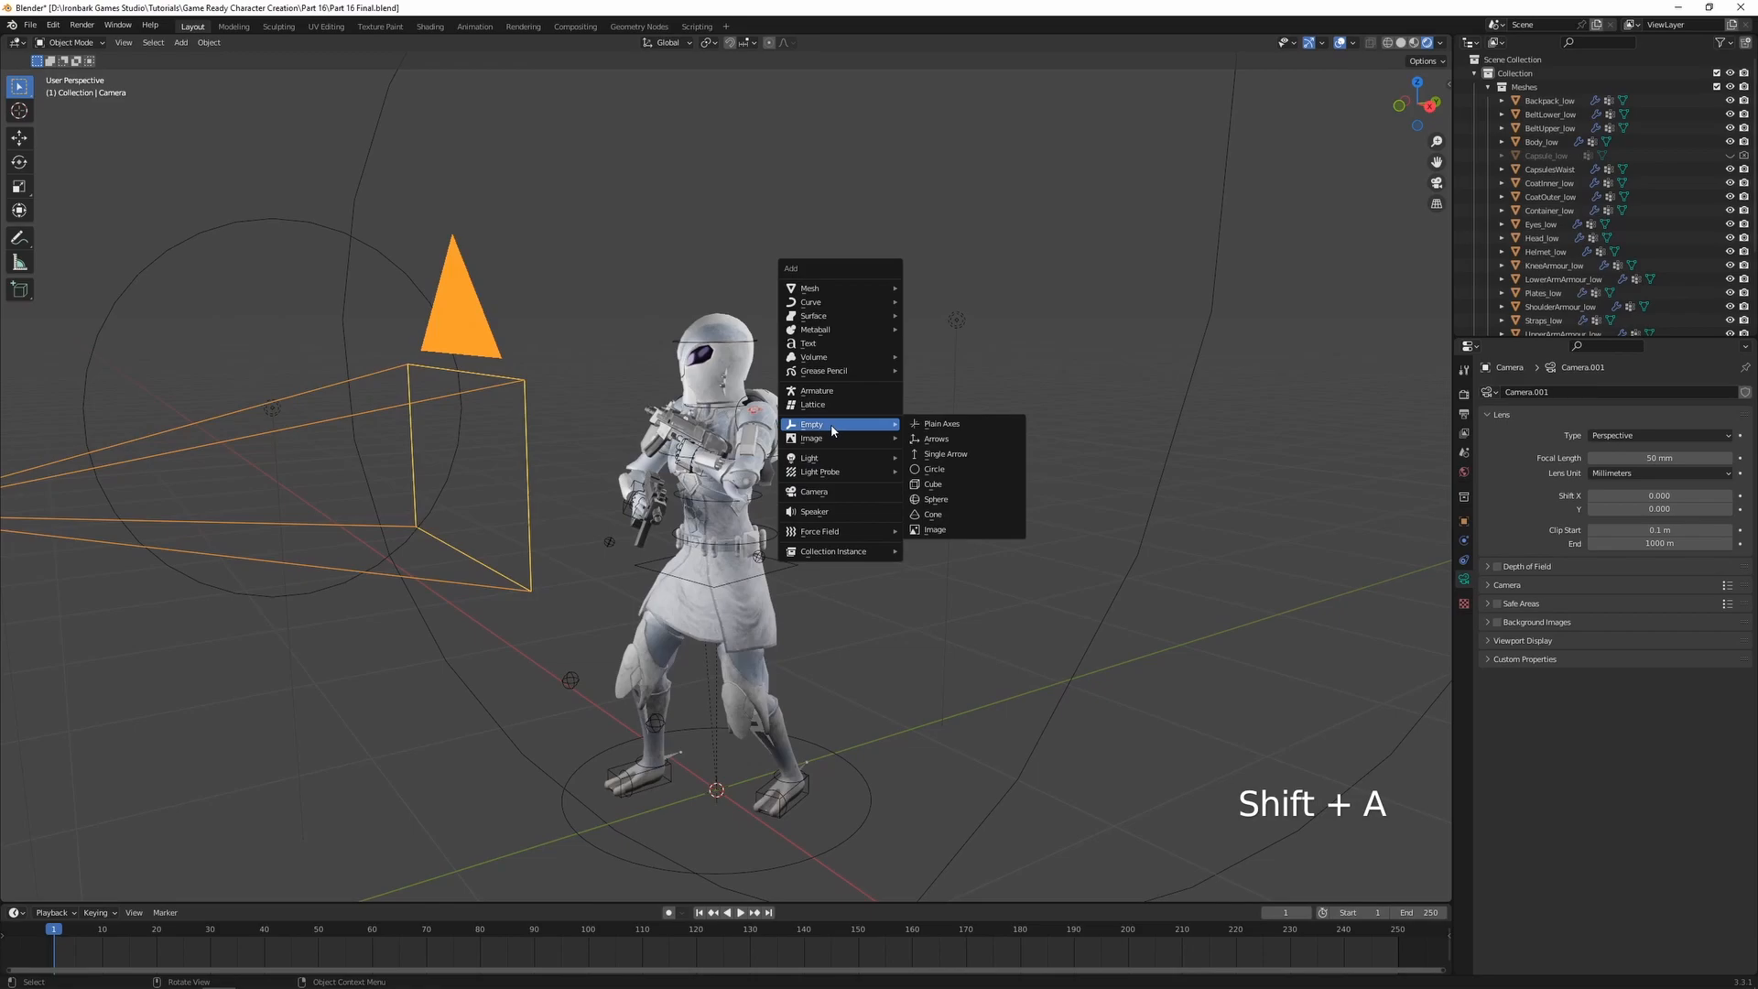
pyautogui.click(934, 422)
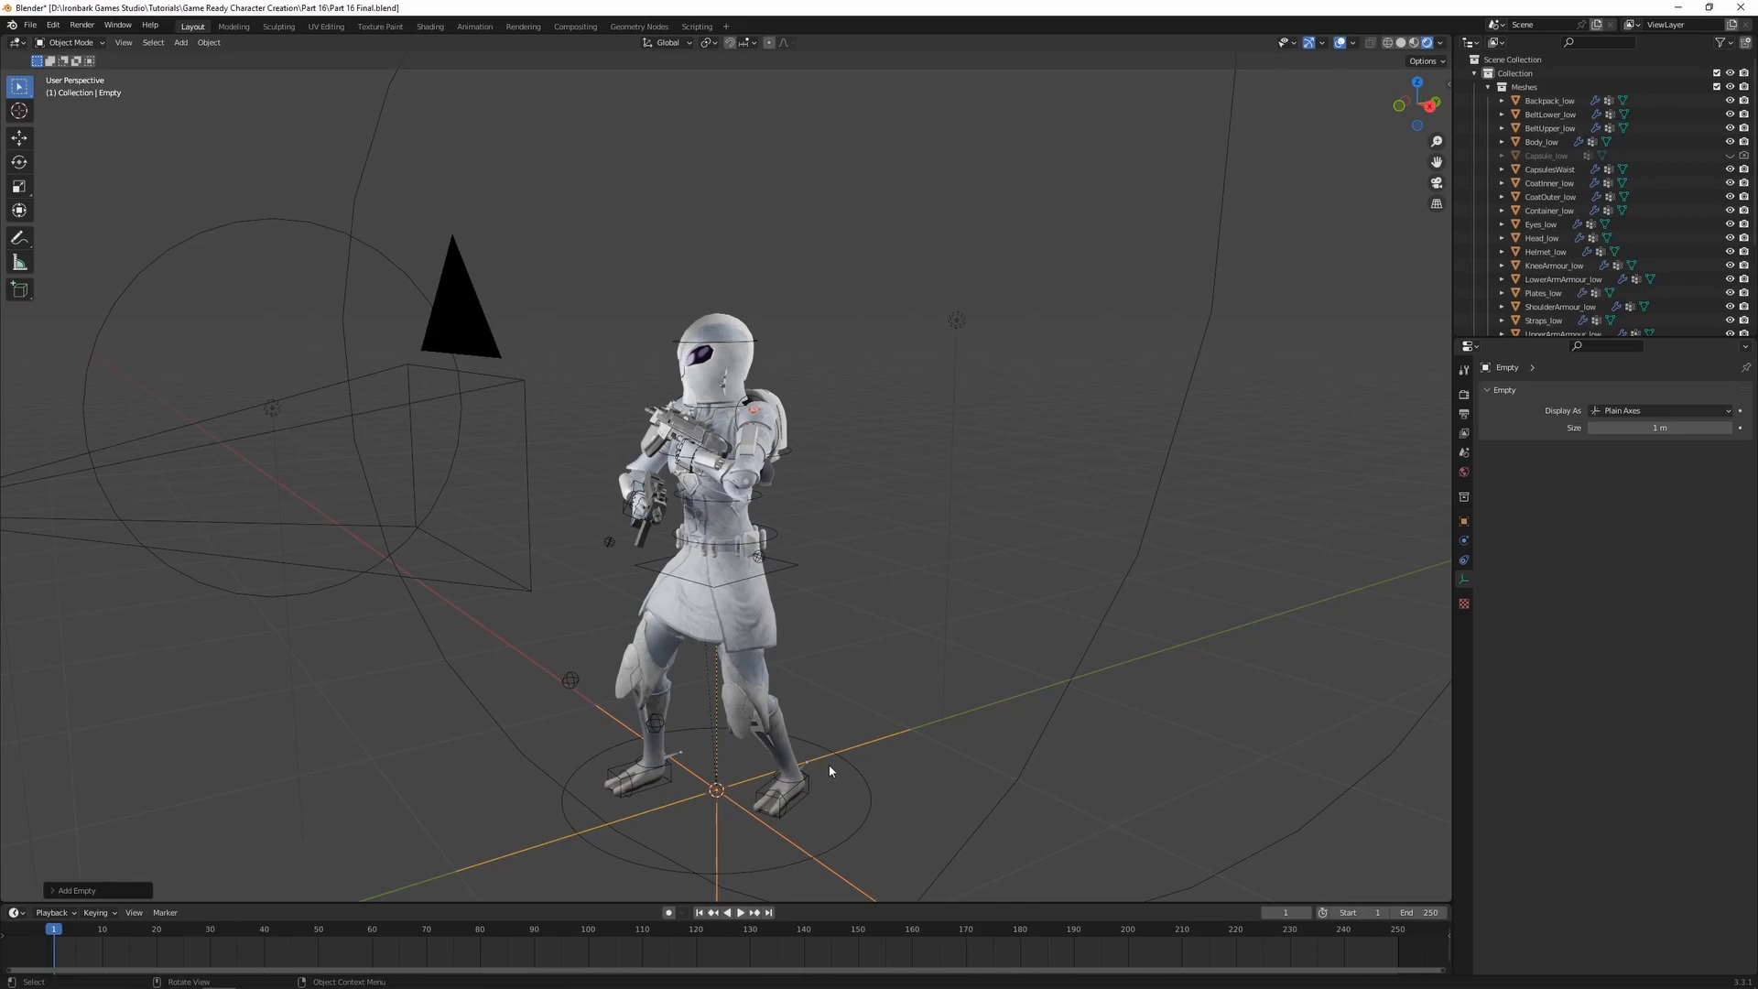
# - Raise the empty about 1.54 m along the global Z axis and fine-tune its position at the character's head
pyautogui.press('g')
pyautogui.press('z')
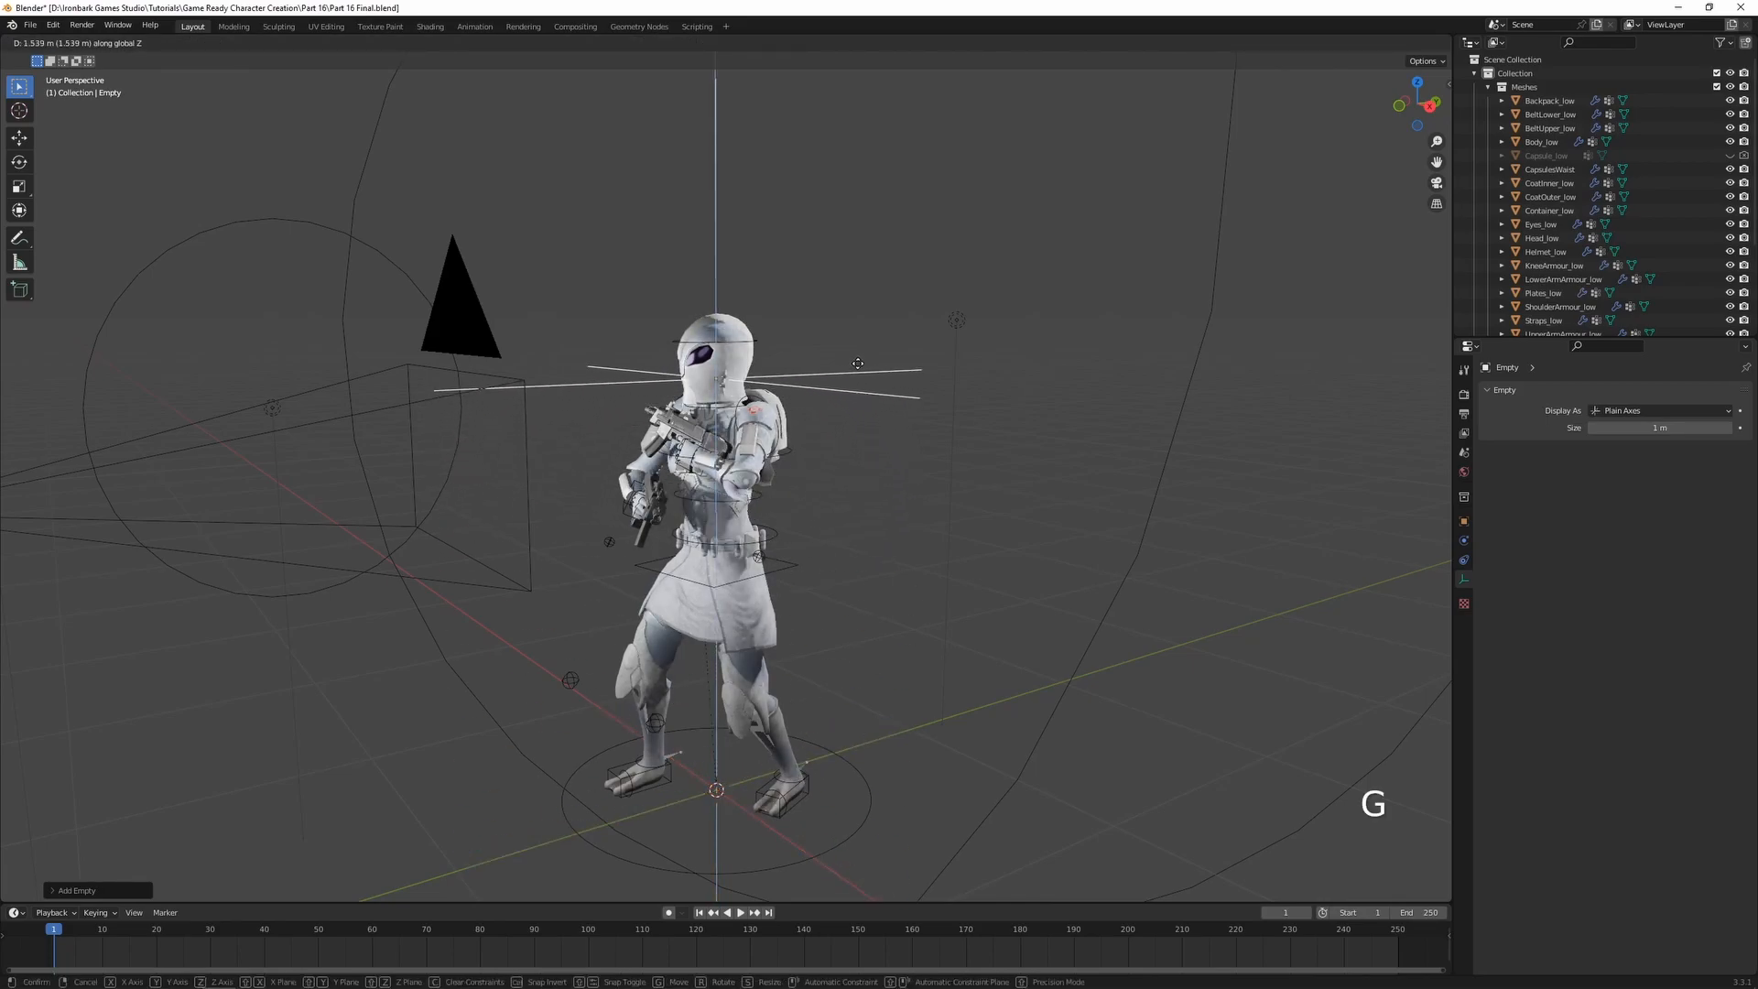
pyautogui.click(850, 366)
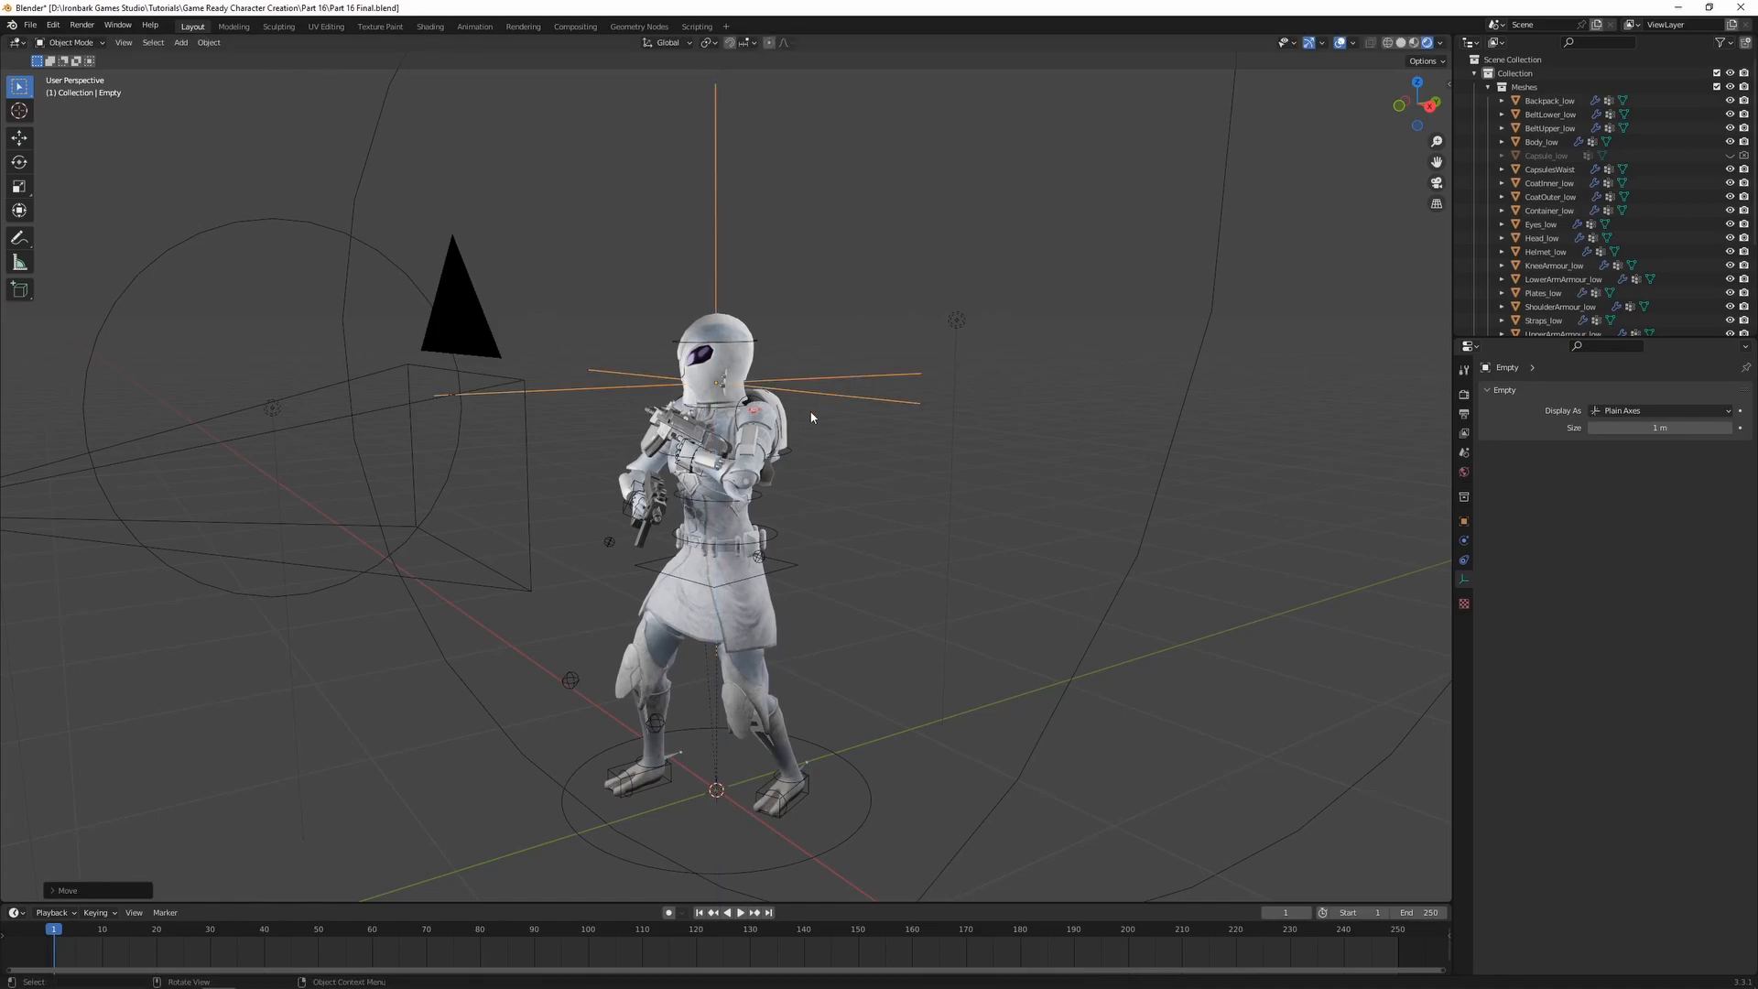
pyautogui.scroll(3, 797, 458)
pyautogui.keyDown('shift'); pyautogui.moveTo(797, 458); pyautogui.dragTo(755, 413, button='middle'); pyautogui.keyUp('shift')
pyautogui.press('g')
pyautogui.click(787, 368)
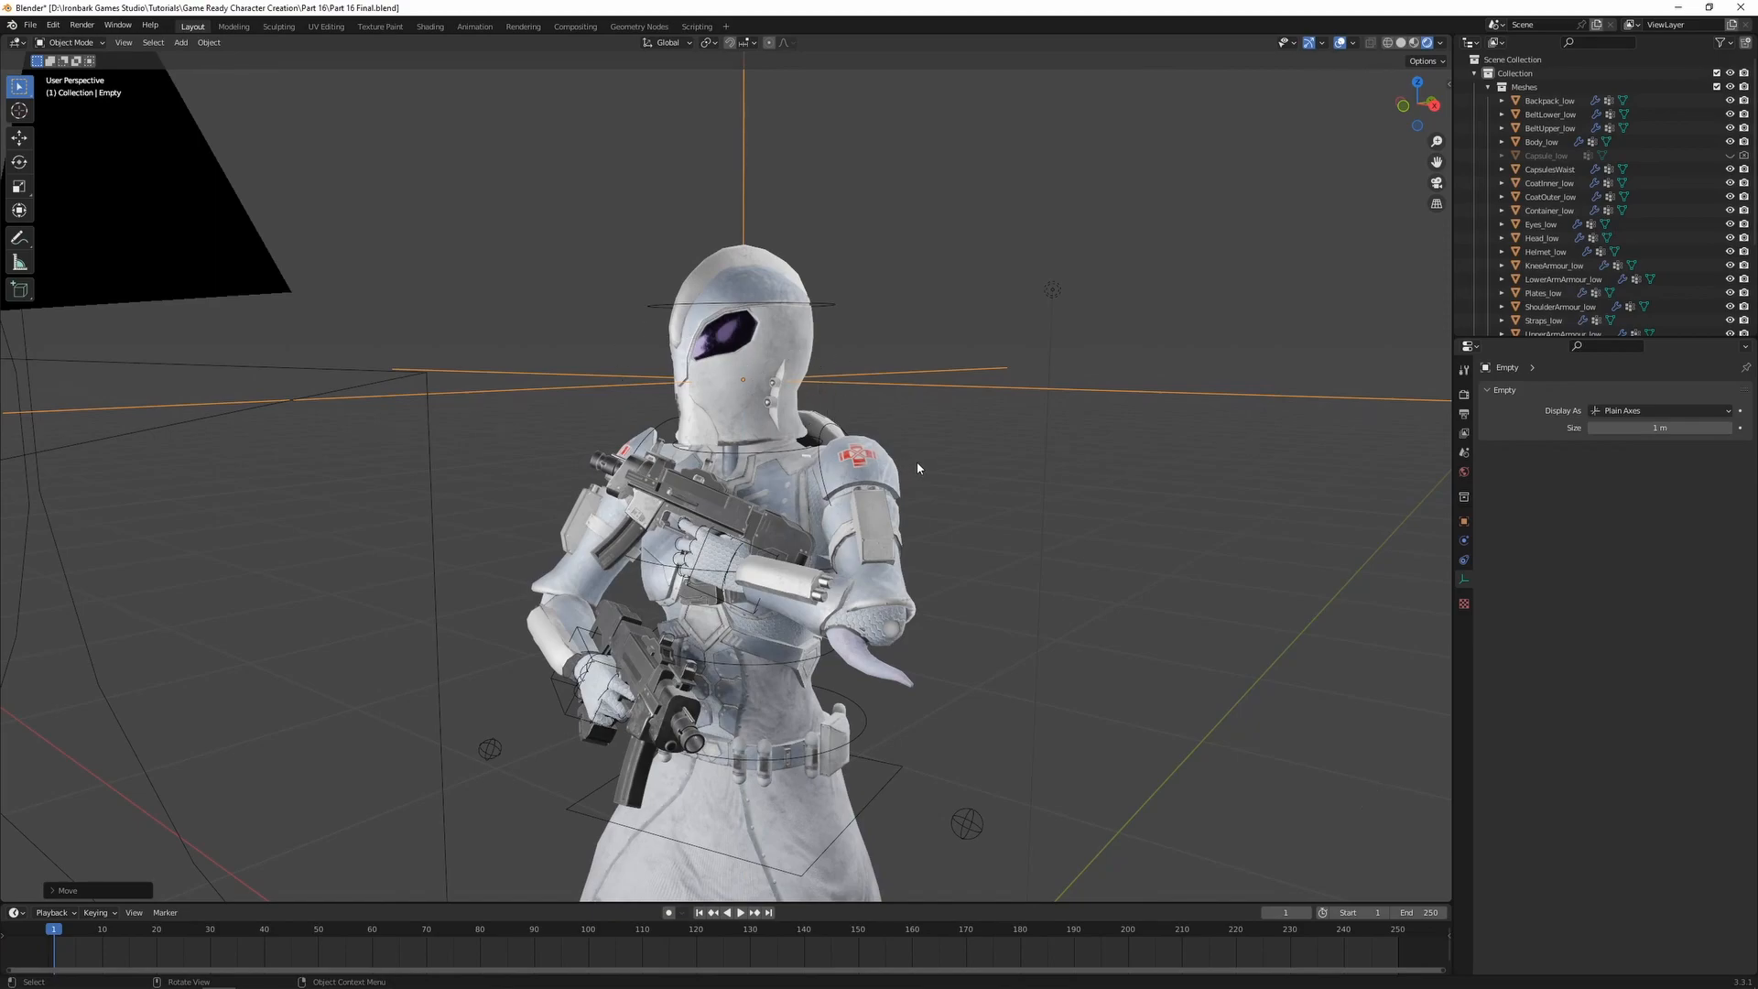
# - Rename the new empty as DoF
pyautogui.scroll(-4, 1480, 250)
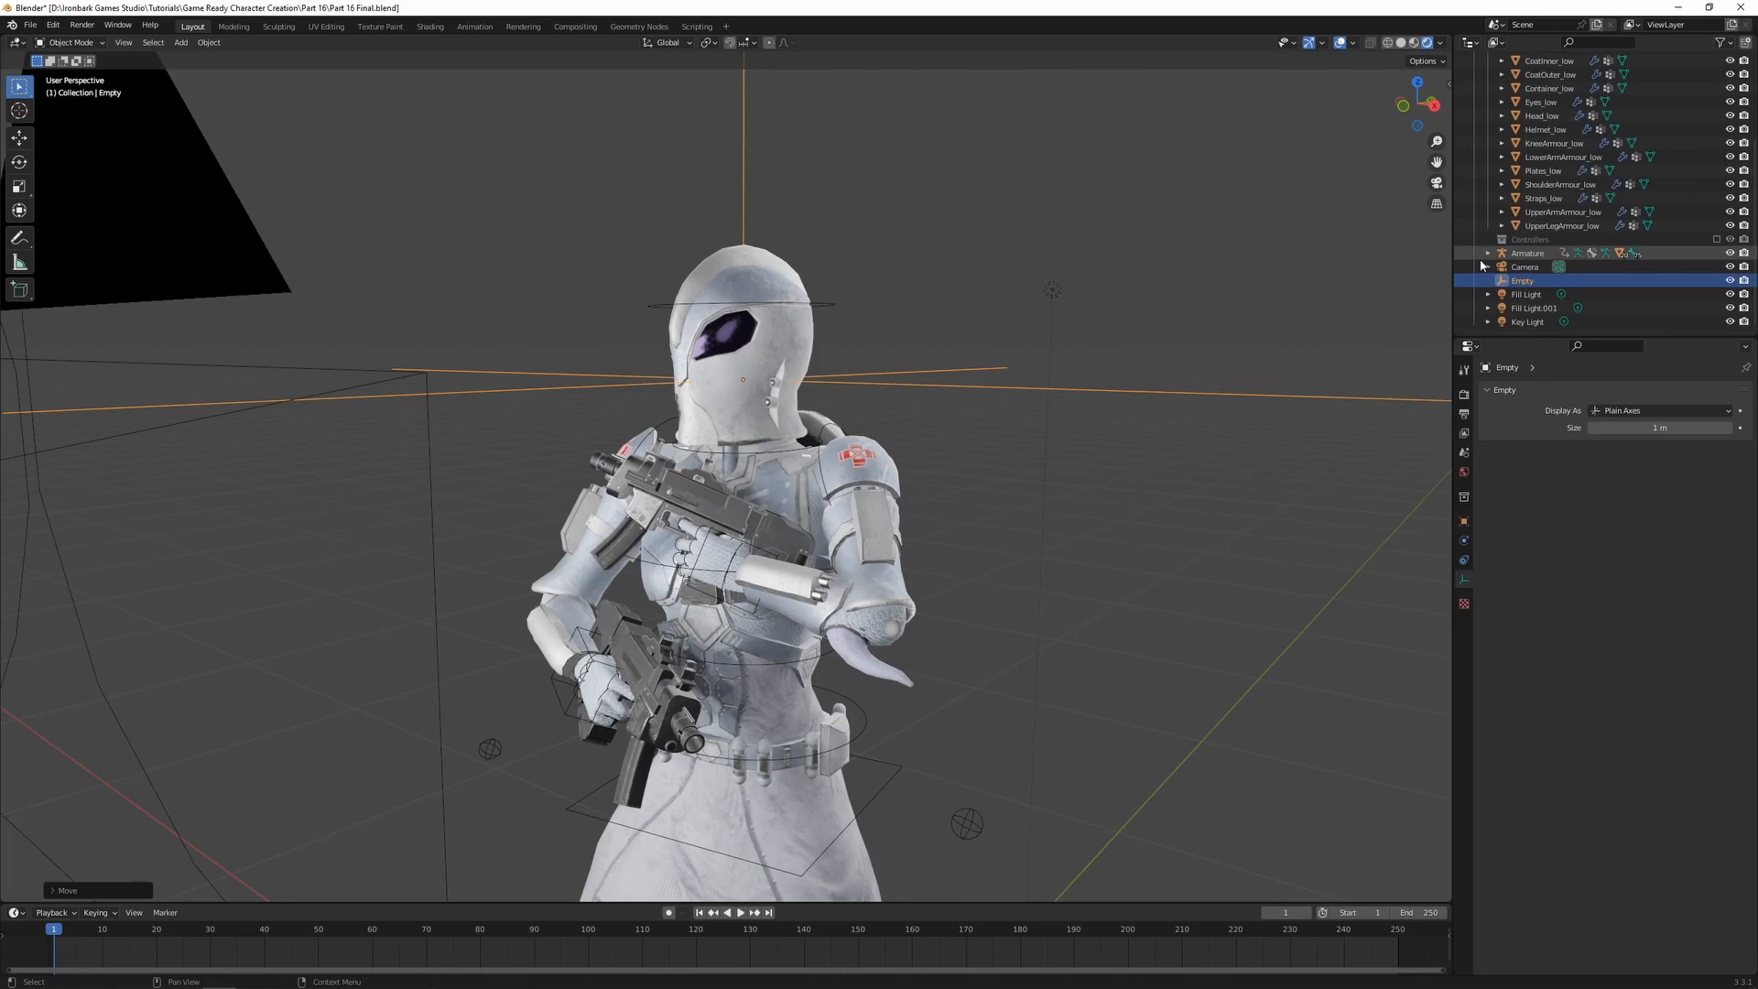
pyautogui.doubleClick(1523, 279)
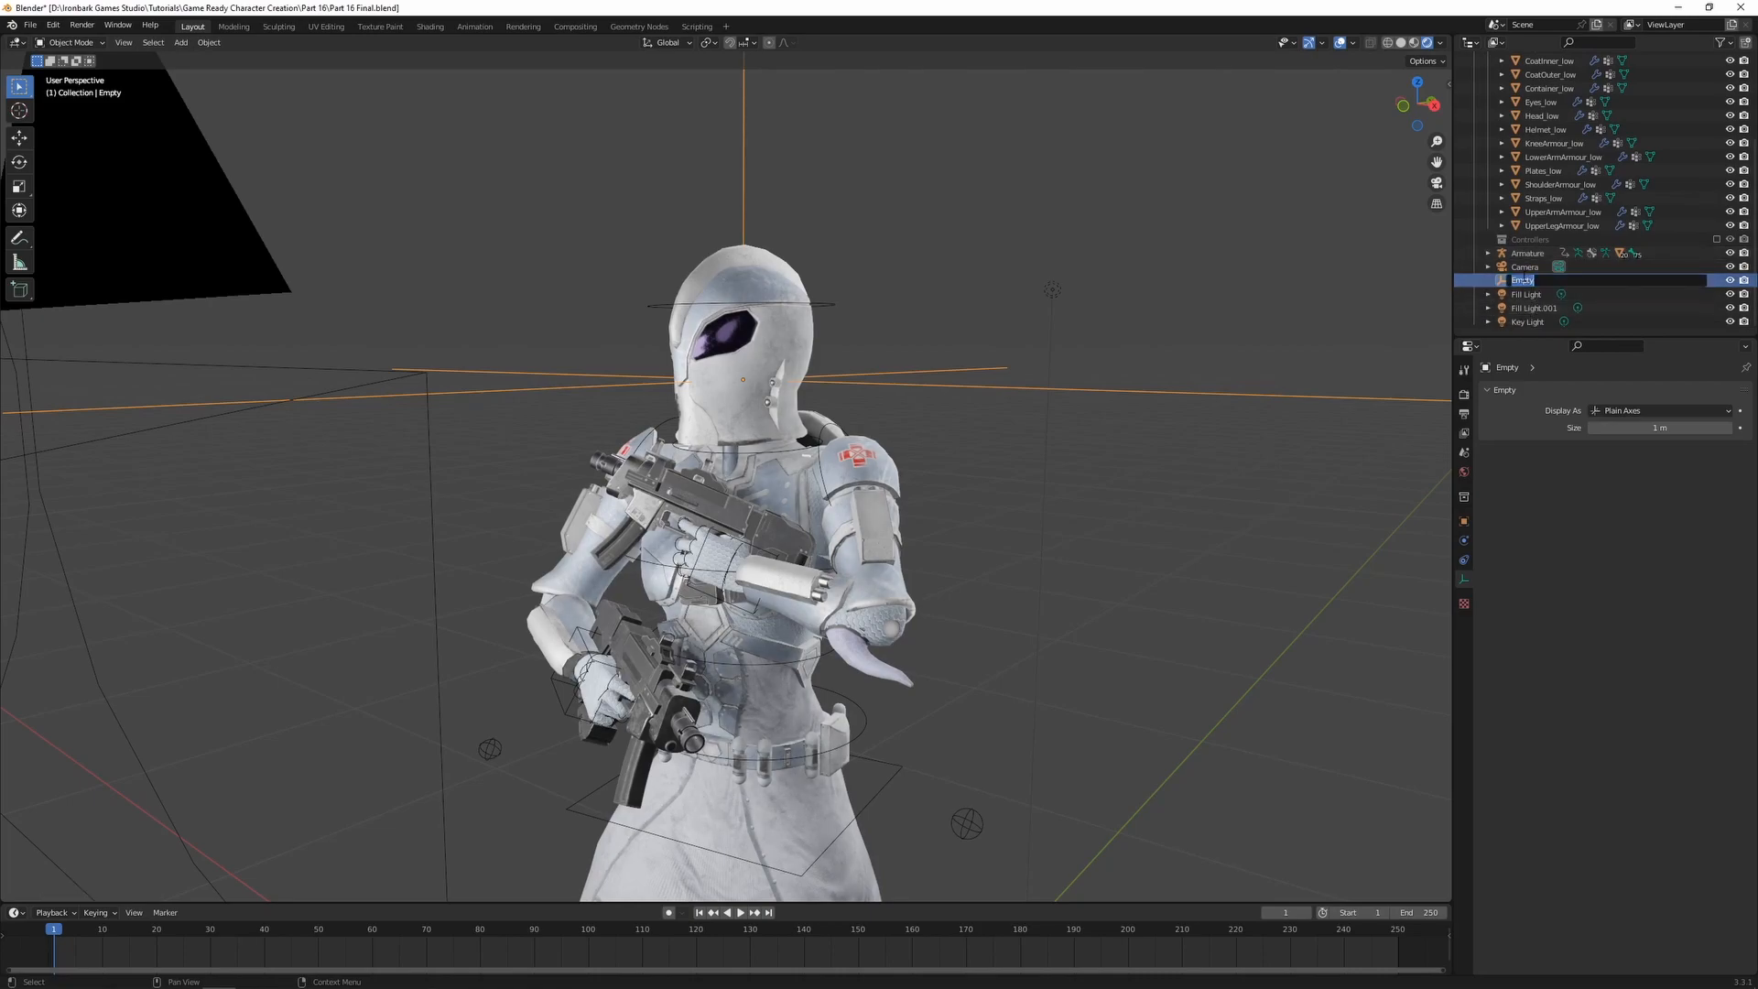
pyautogui.write('DoF')
pyautogui.press('Return')
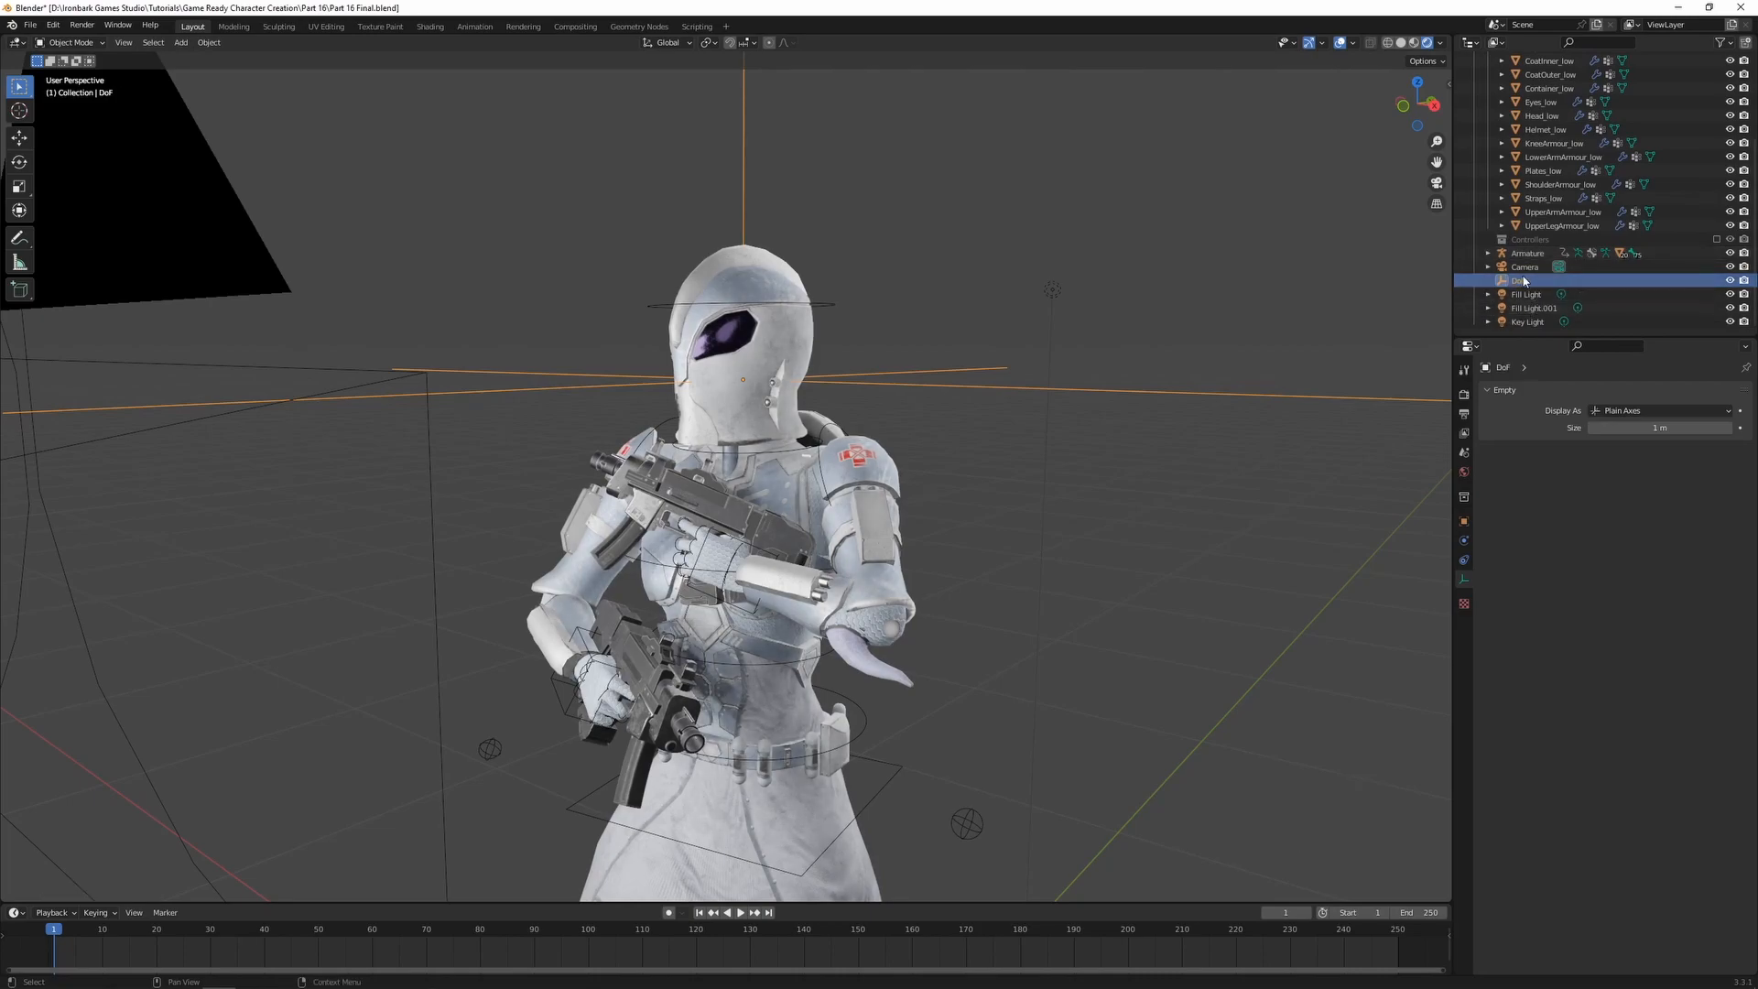
# - Rename the Fill Light.001 object as Rim Light
pyautogui.click(1523, 309)
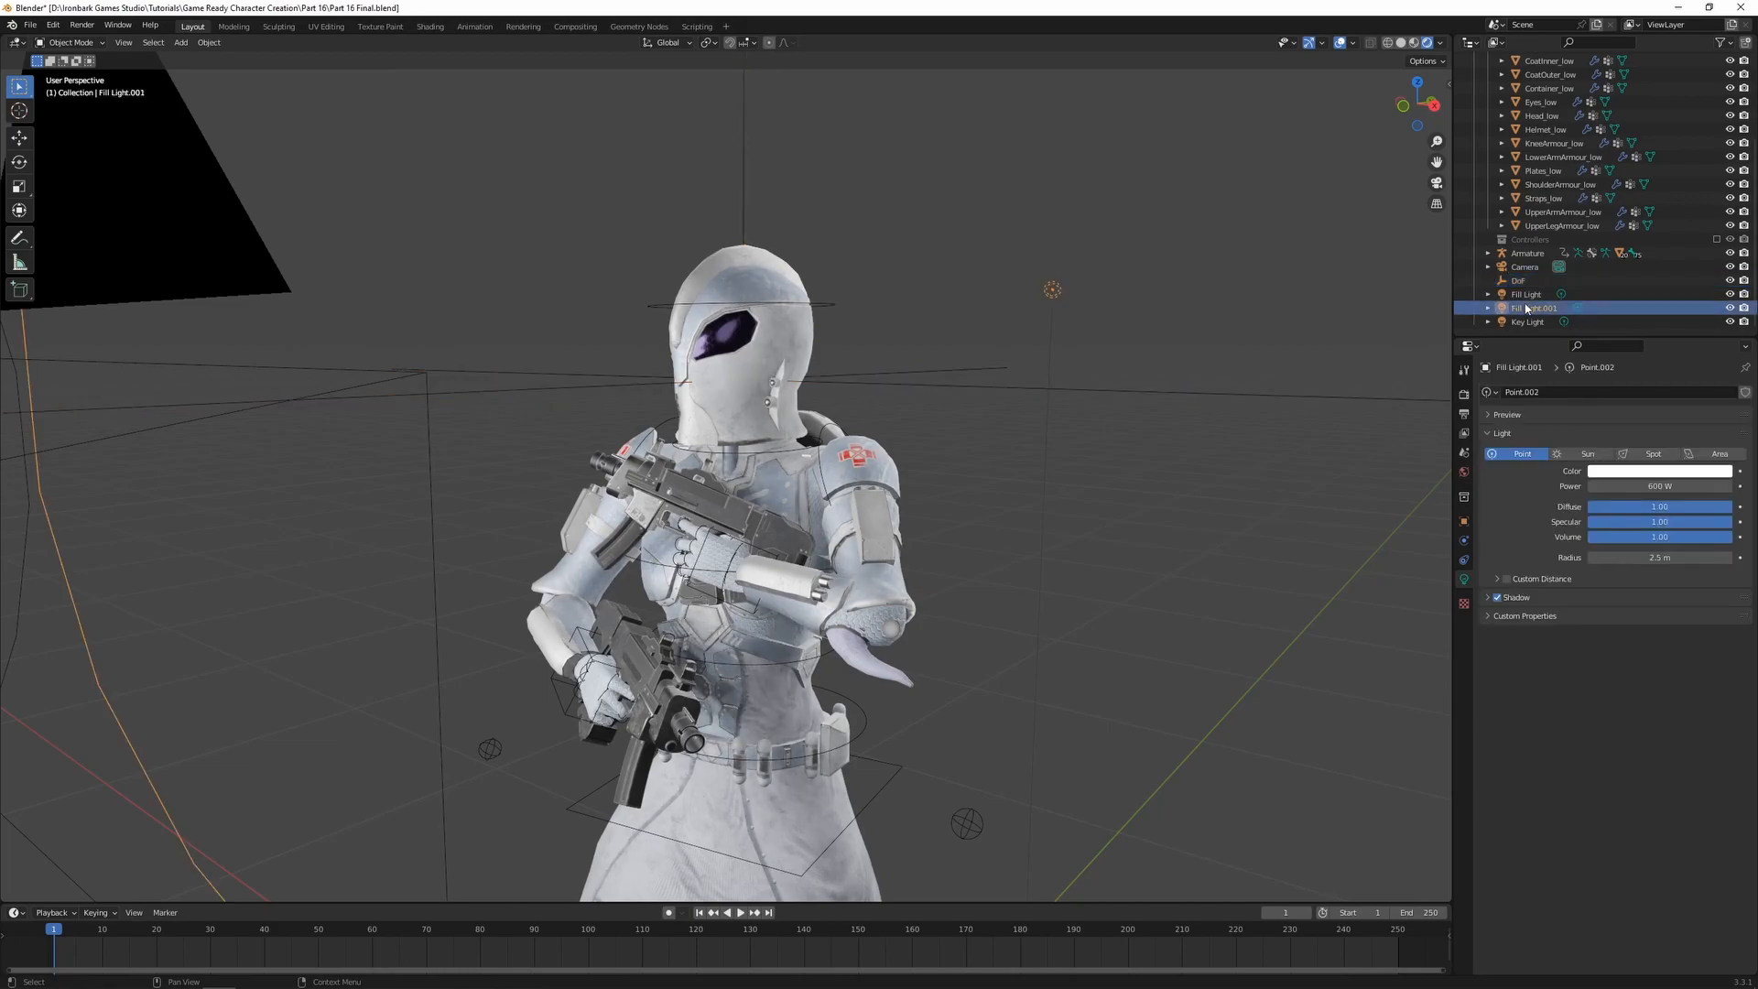
pyautogui.doubleClick(1529, 310)
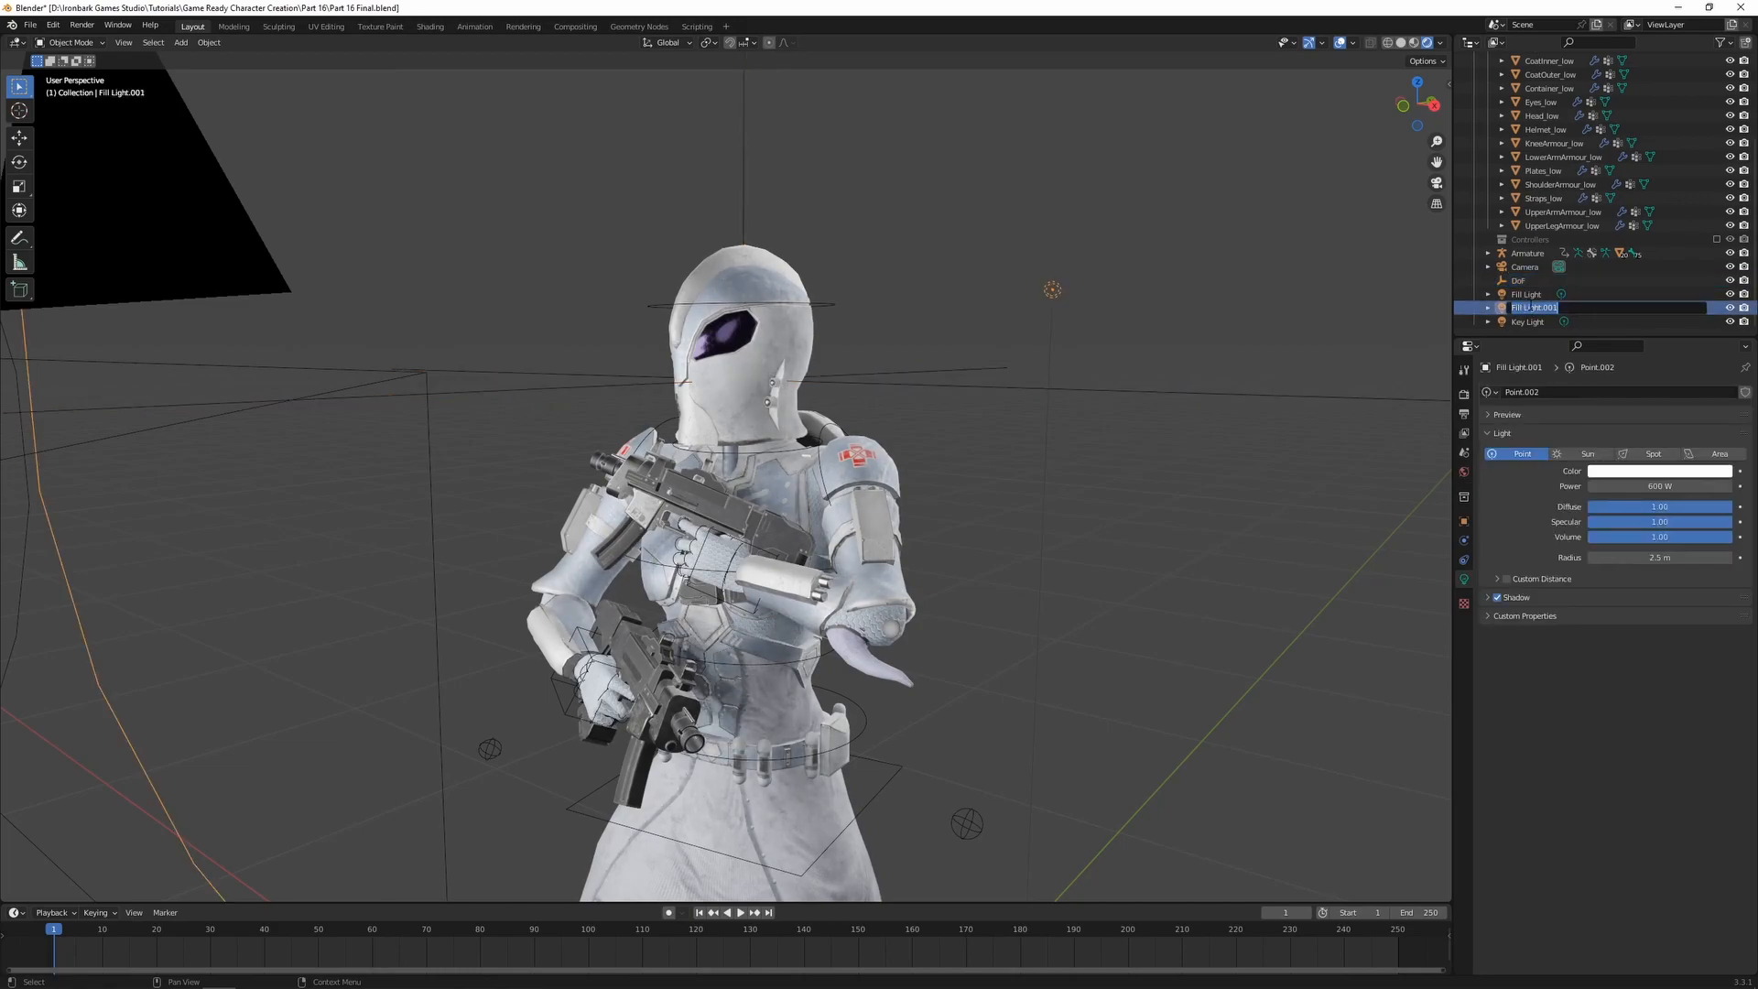
pyautogui.write('Rim Light')
pyautogui.press('Return')
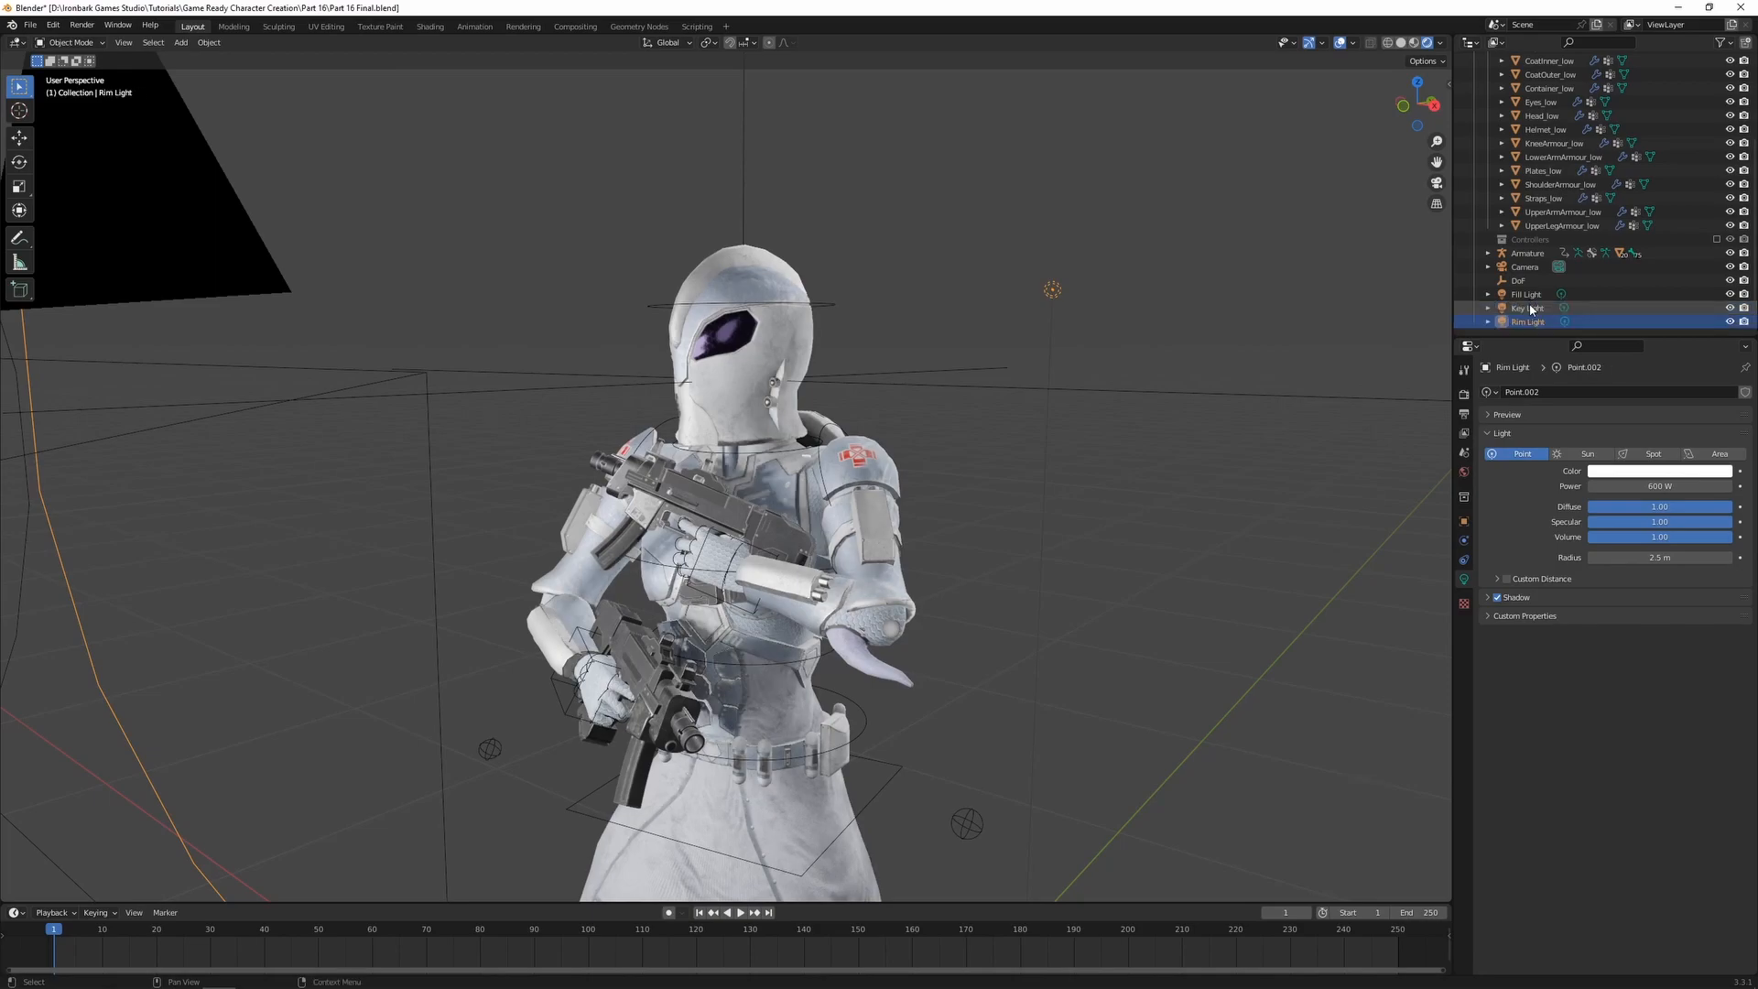
# - Enable depth of field on the camera and pick the DoF empty as its focus object
pyautogui.click(156, 202)
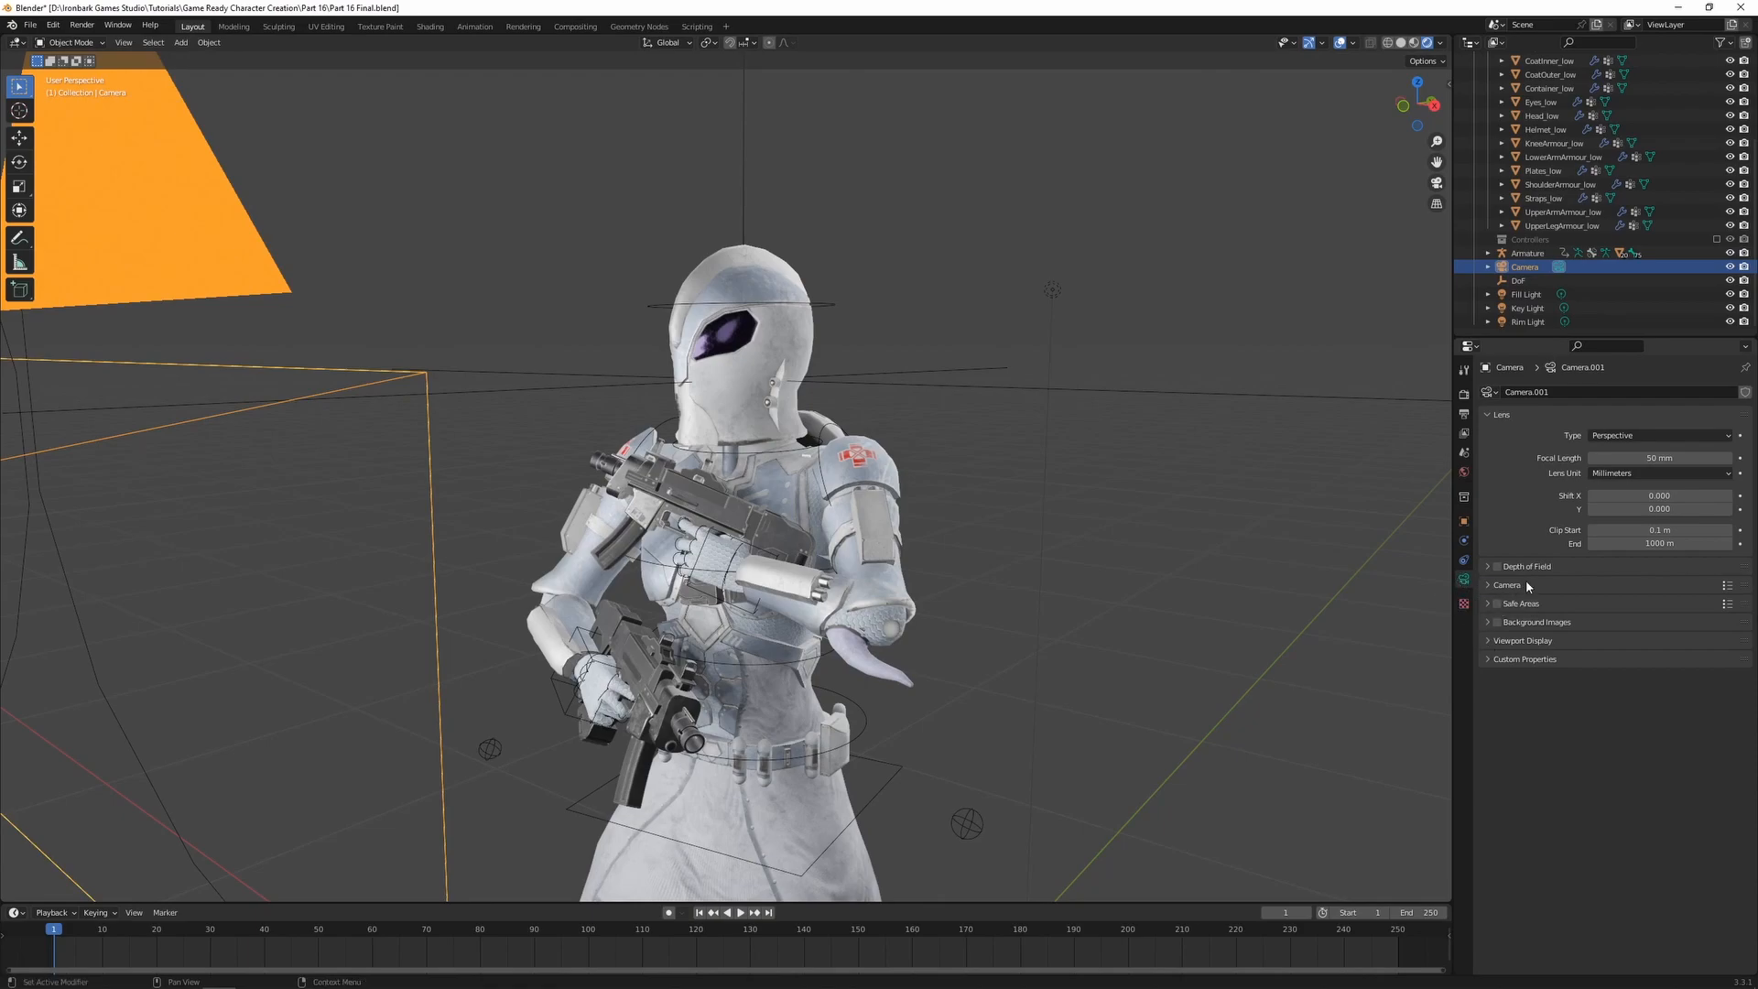
pyautogui.click(1551, 566)
pyautogui.click(1498, 567)
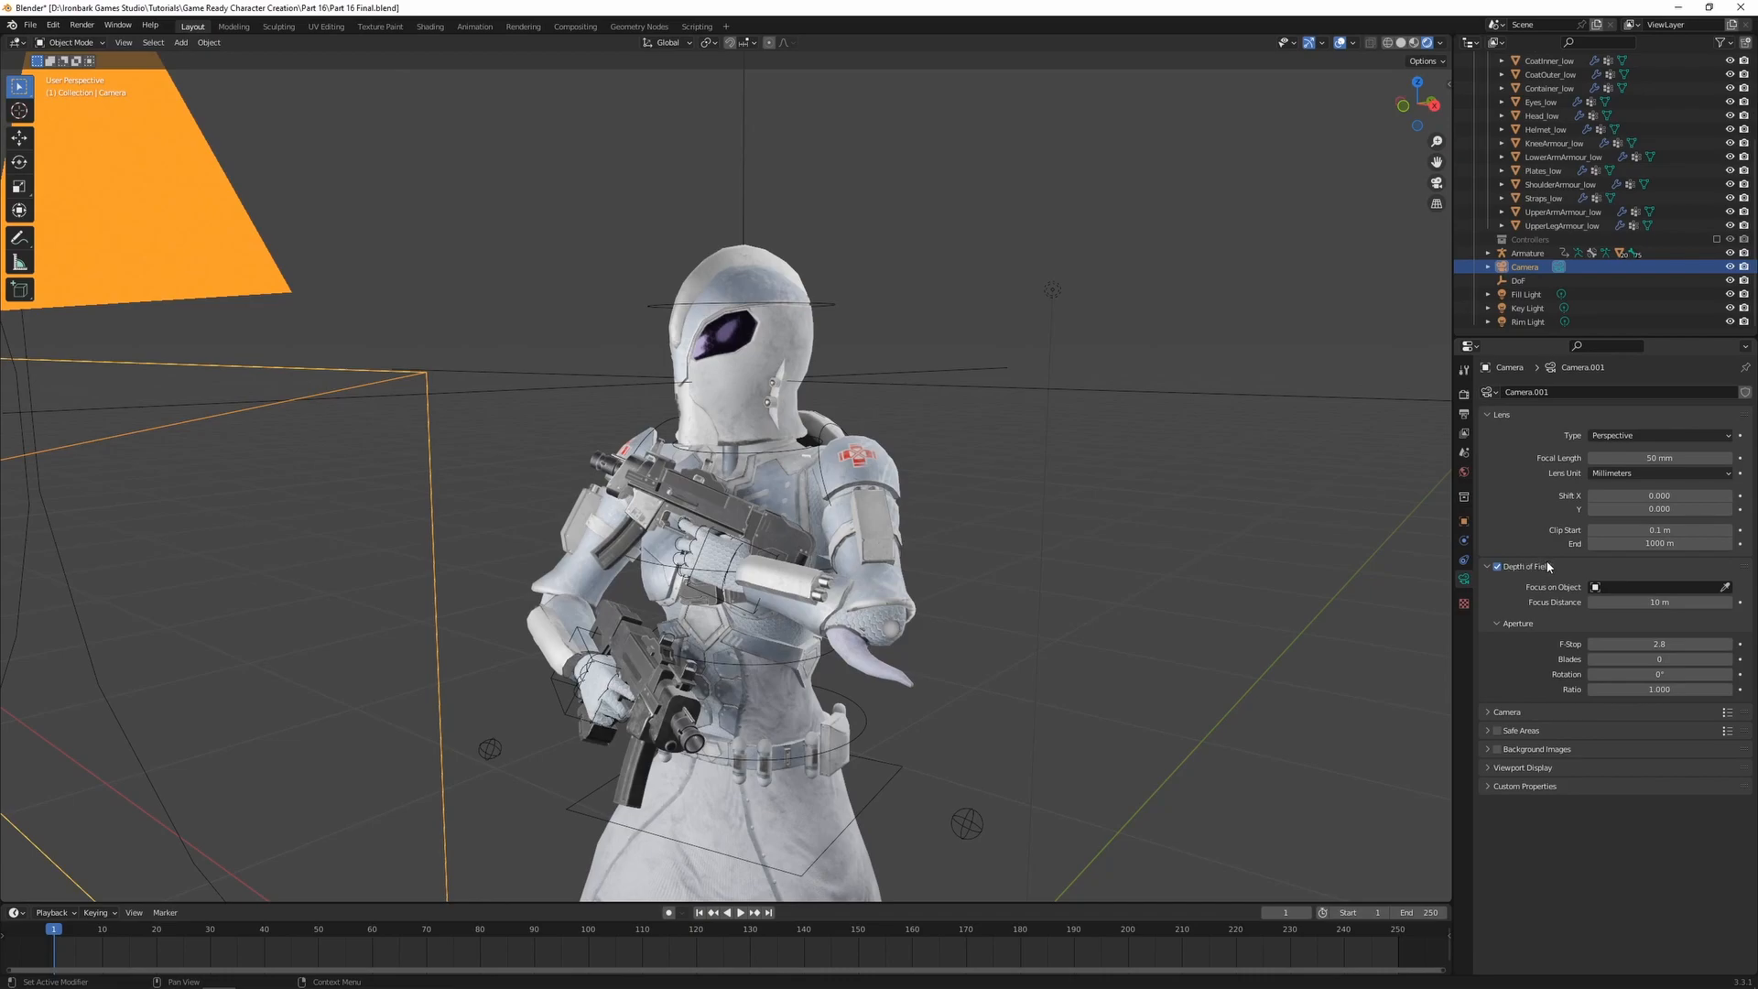
pyautogui.click(1723, 587)
pyautogui.click(967, 365)
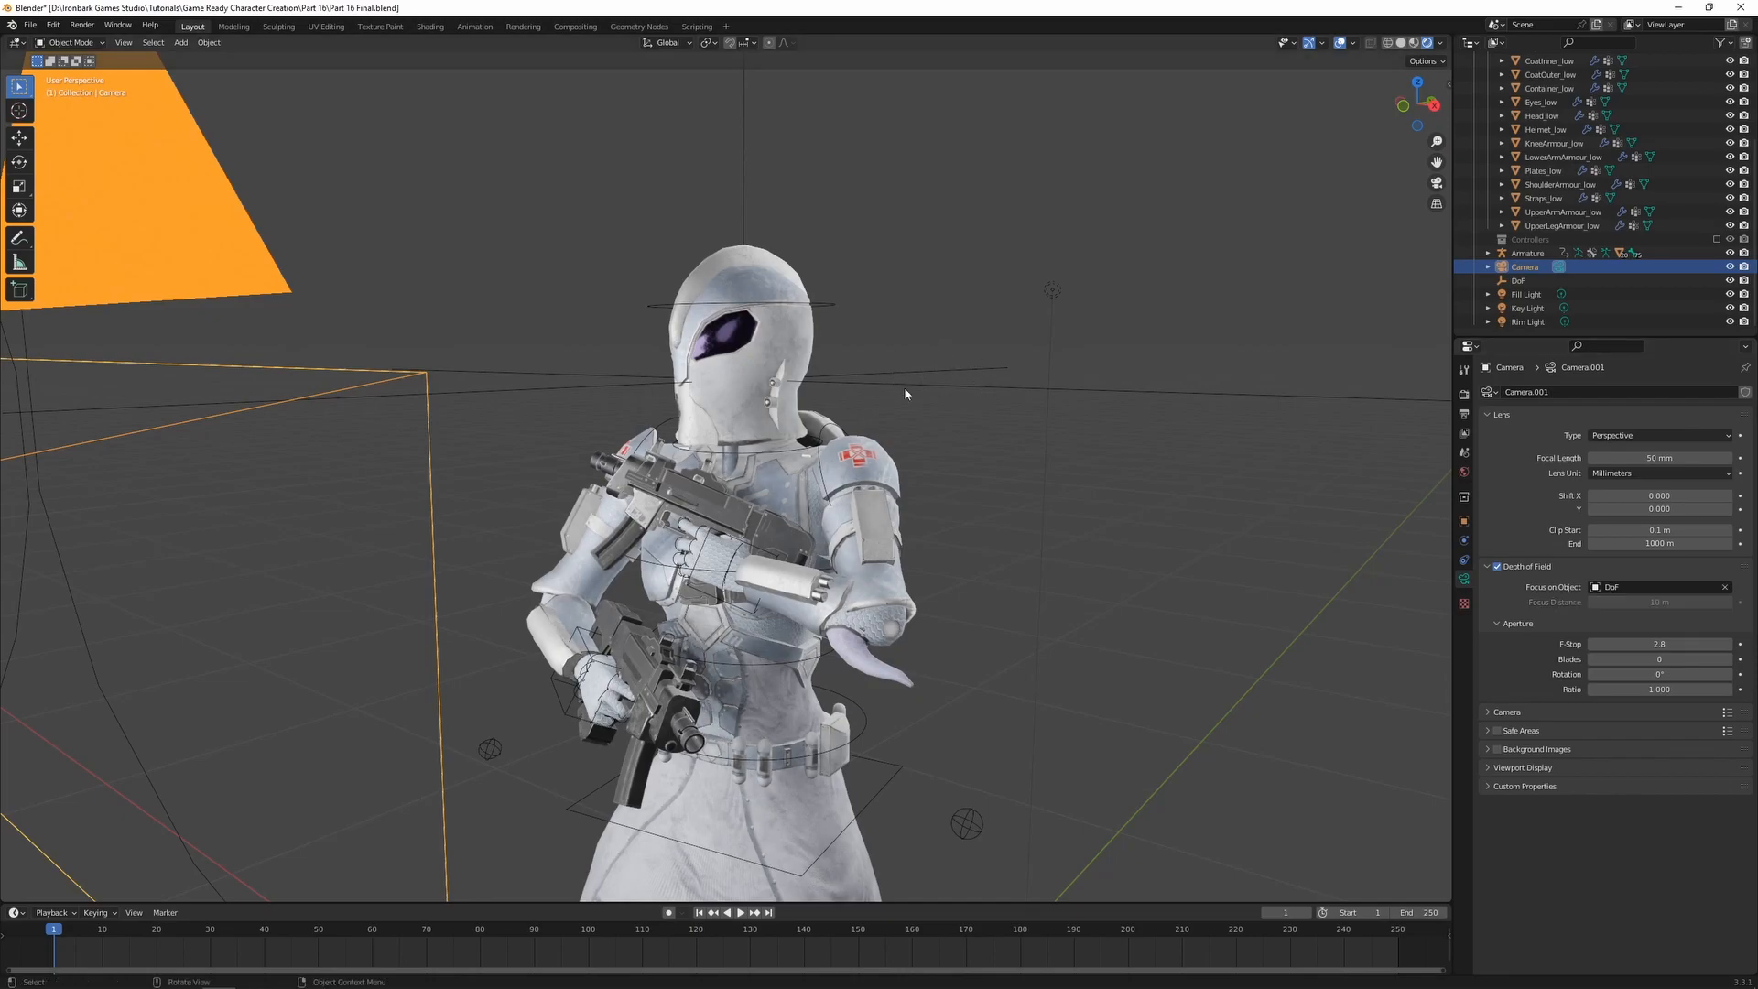
# - Try moving the DoF empty along the global Y axis while looking through the camera to test the focus
pyautogui.press('KP_0')
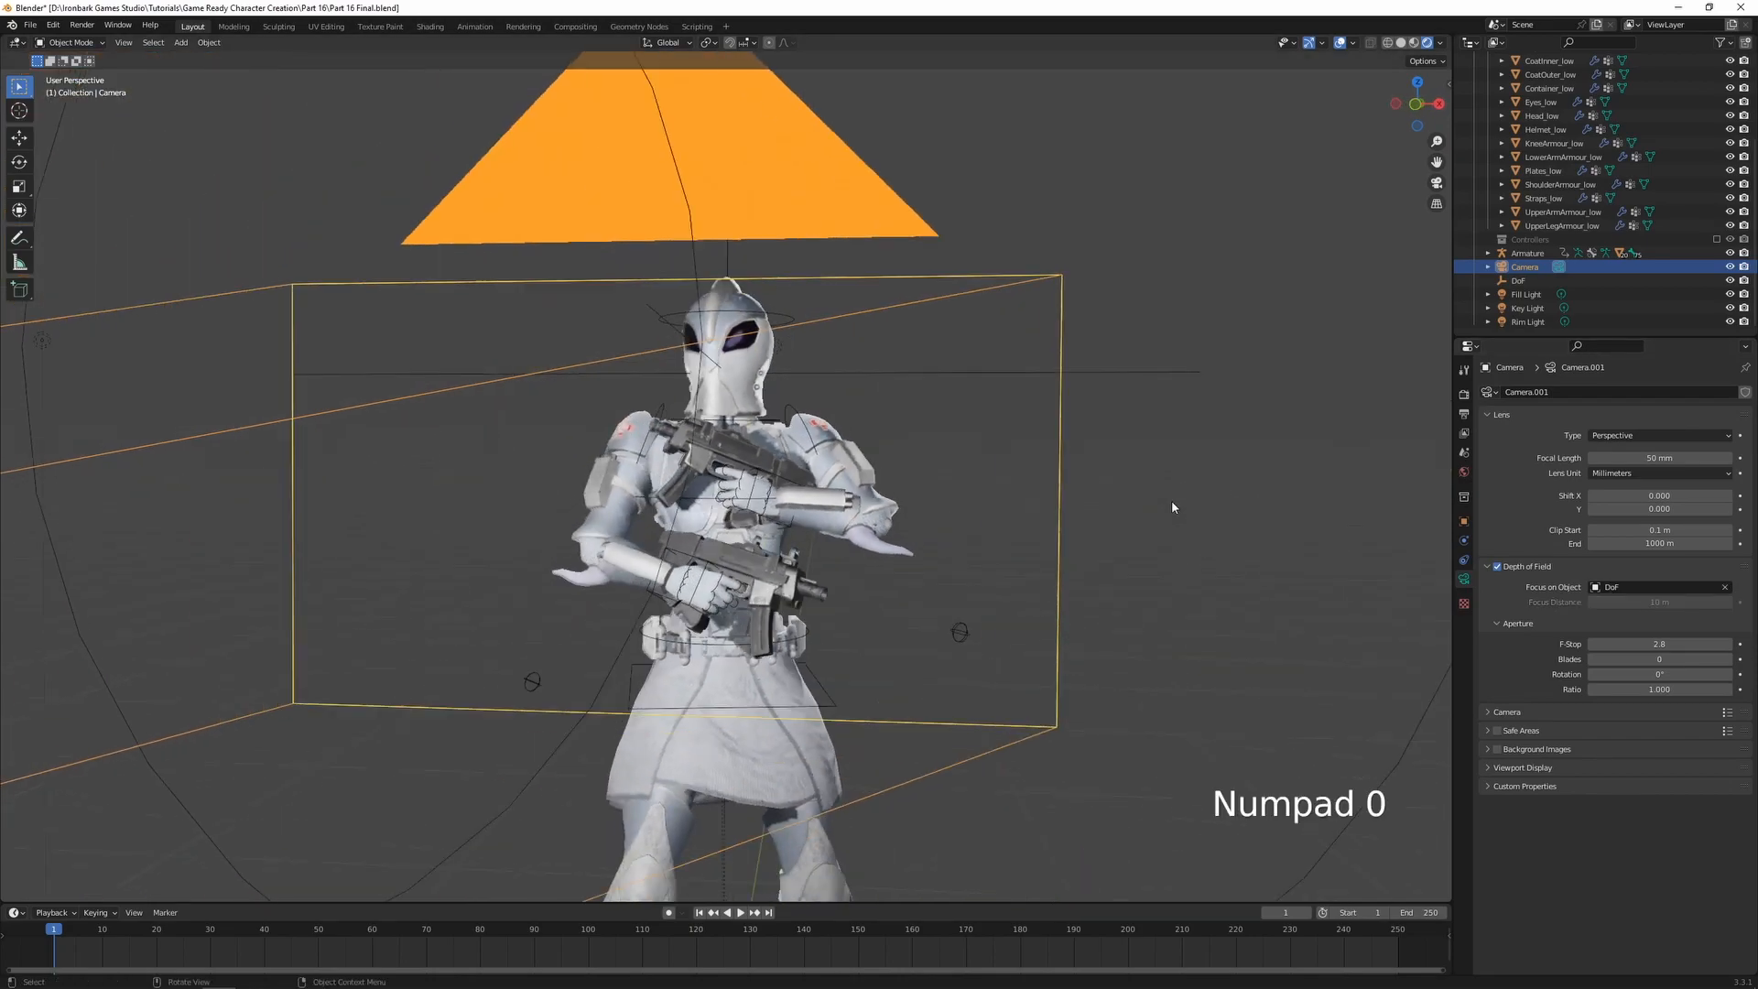
pyautogui.click(1028, 326)
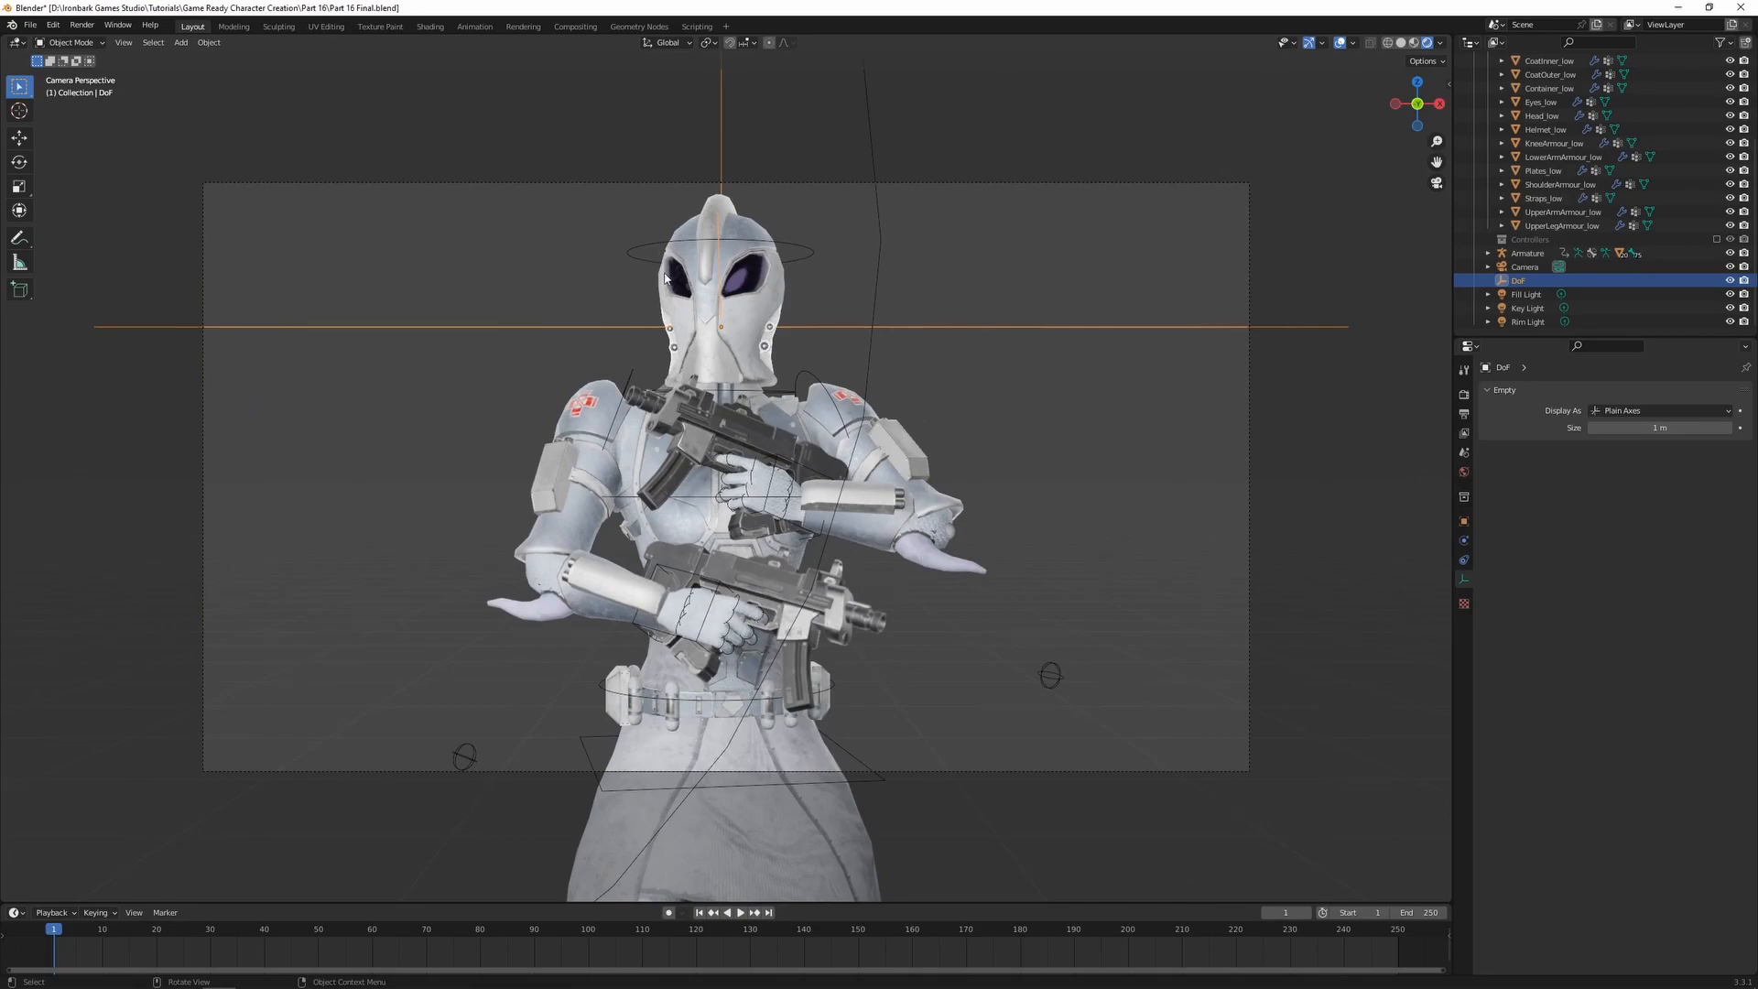
pyautogui.press('g')
pyautogui.press('y')
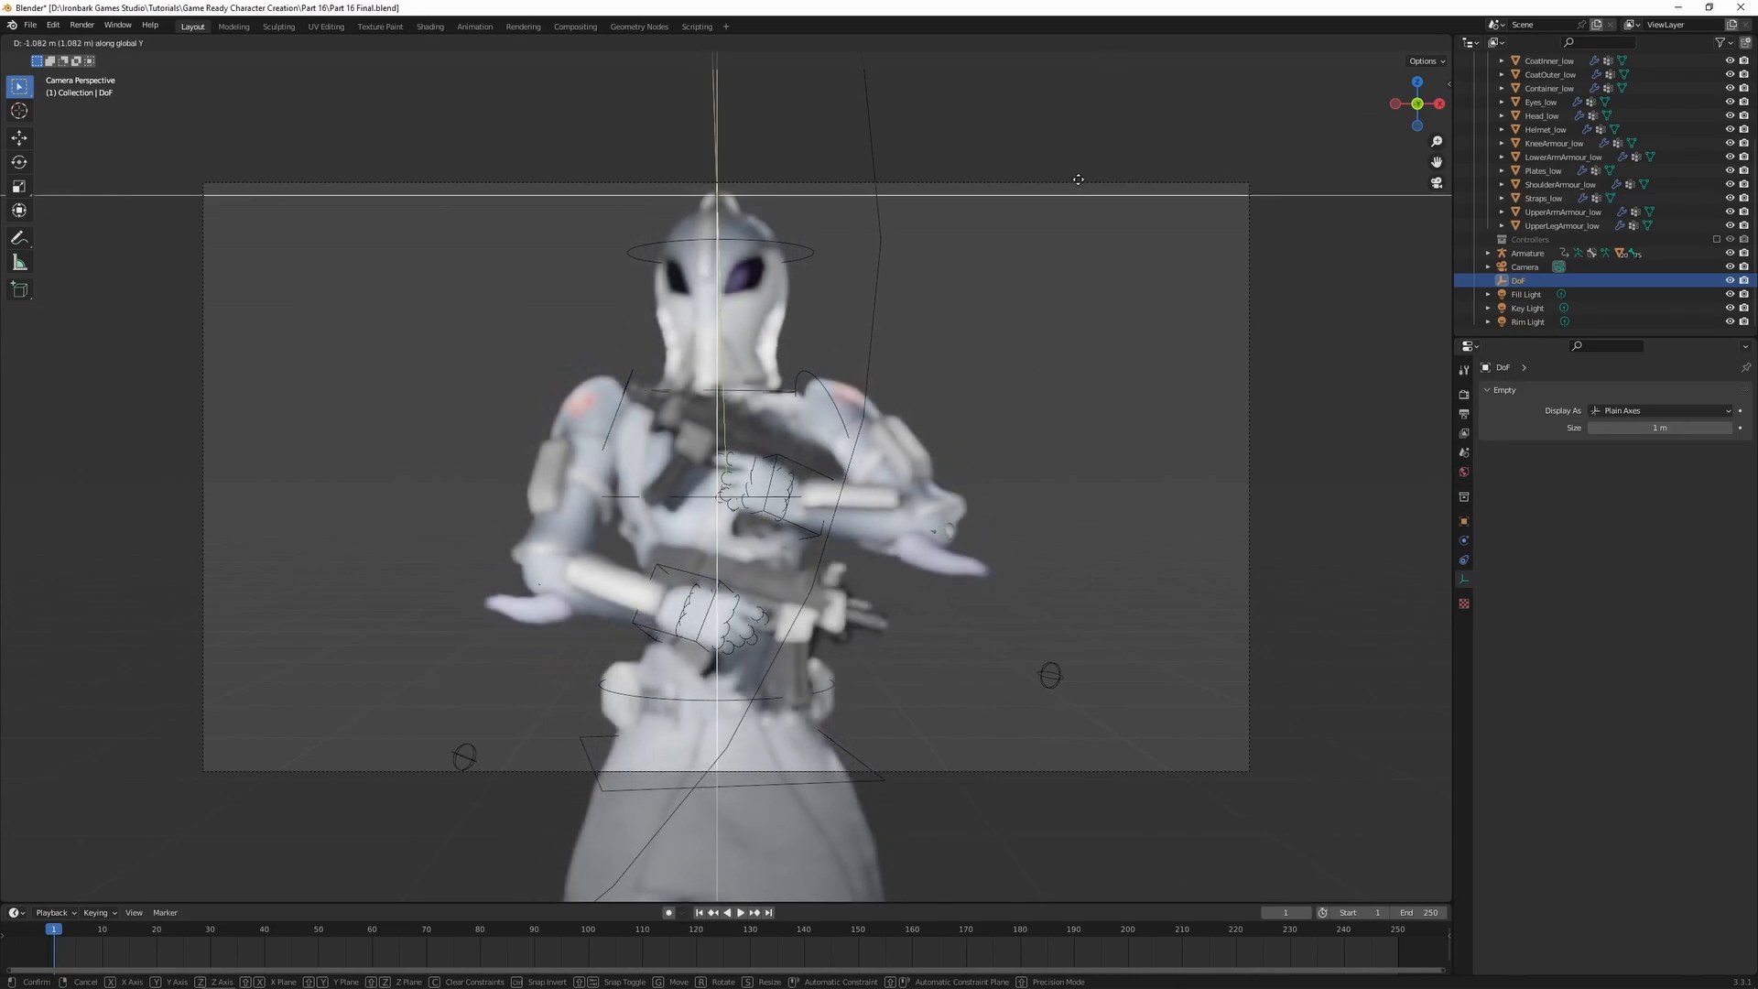
pyautogui.click(1053, 322)
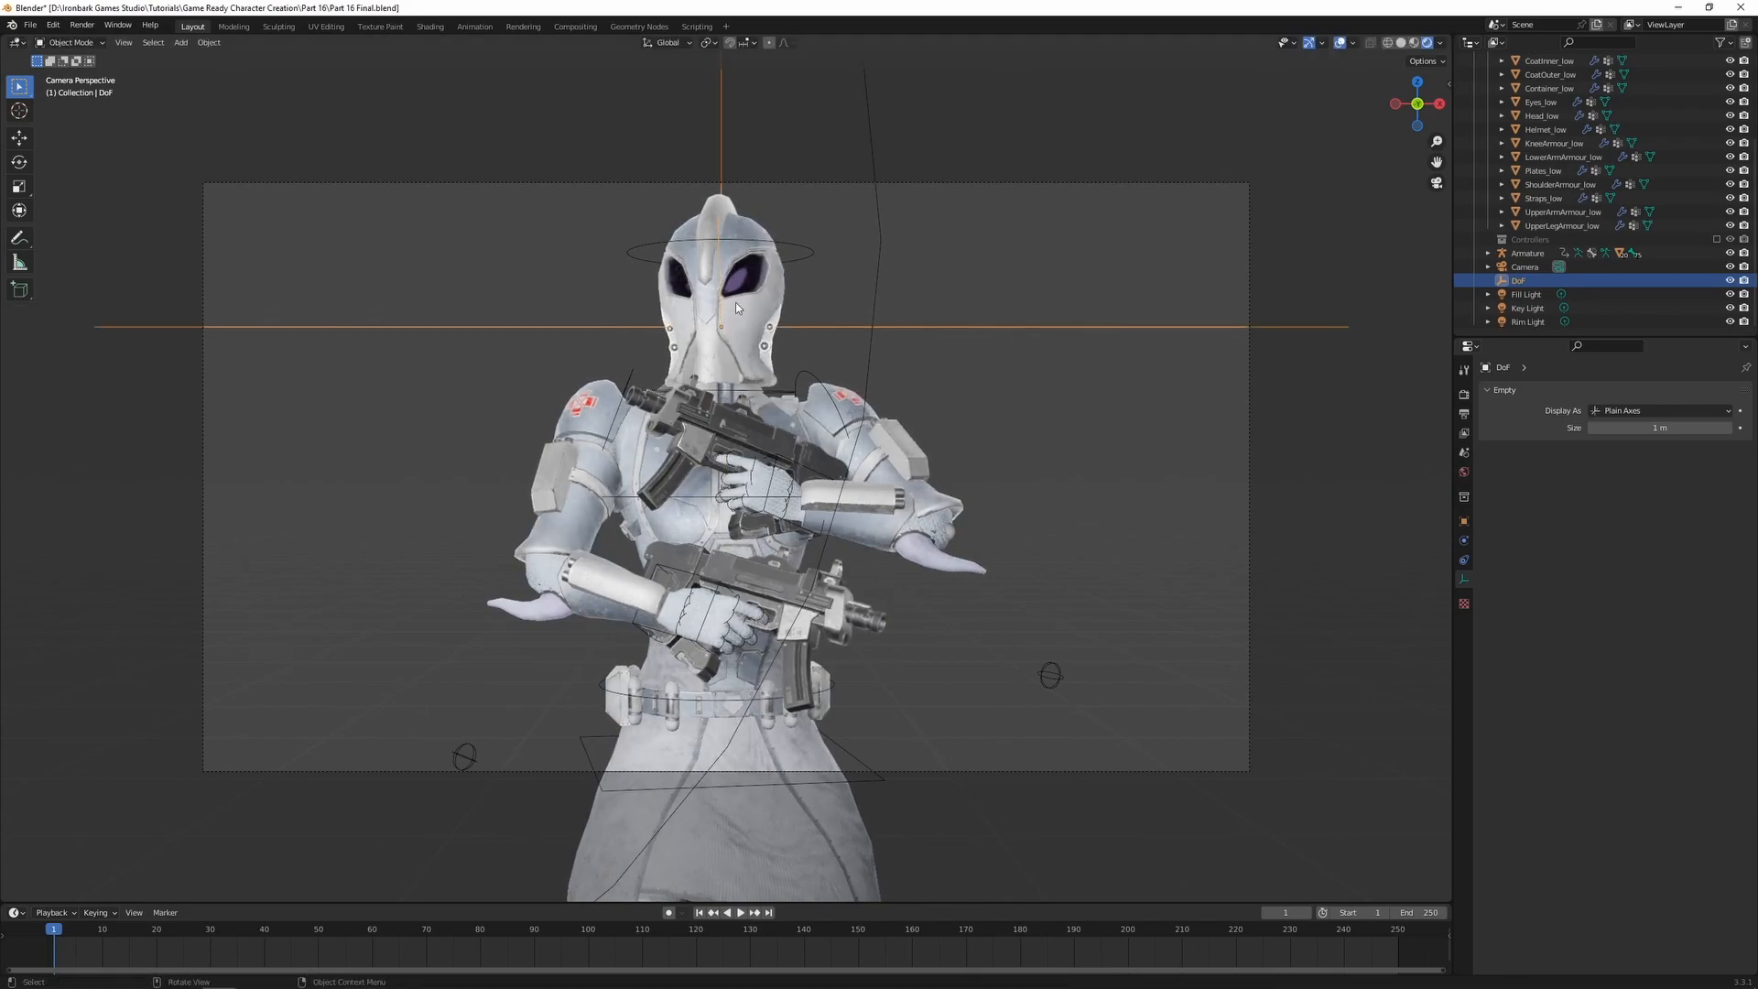
# - Set the camera's depth of field F-Stop to 1.4
pyautogui.click(1247, 450)
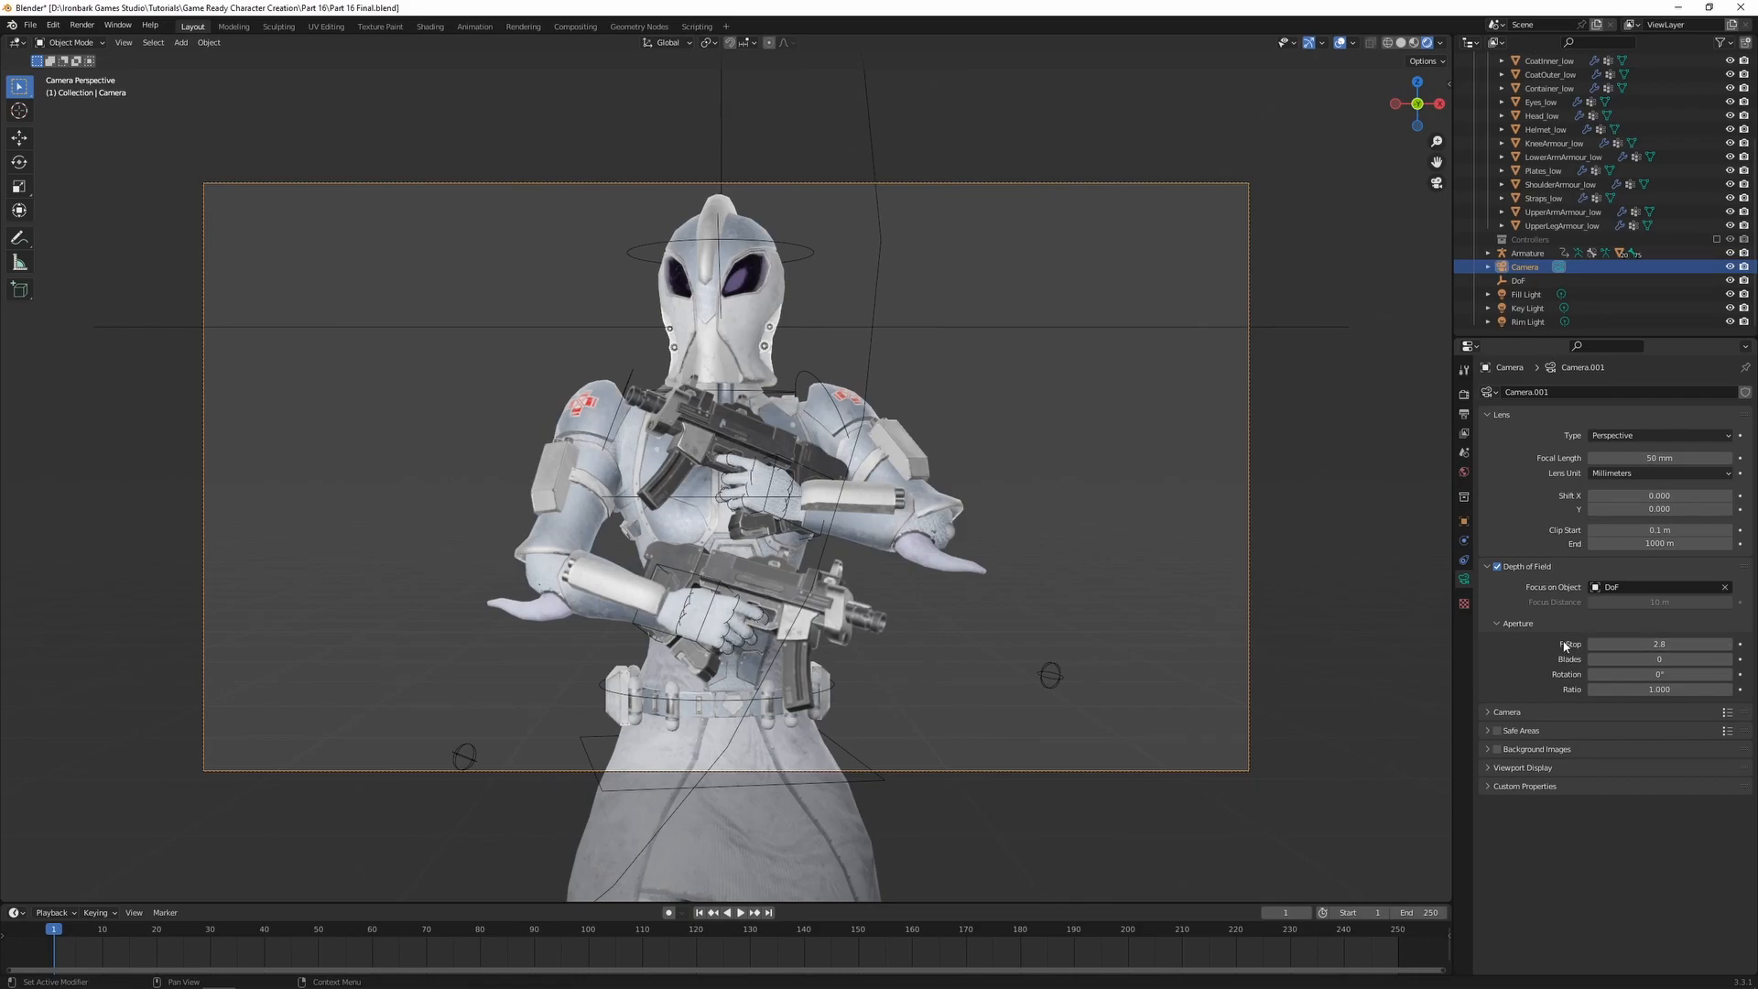
pyautogui.click(1669, 646)
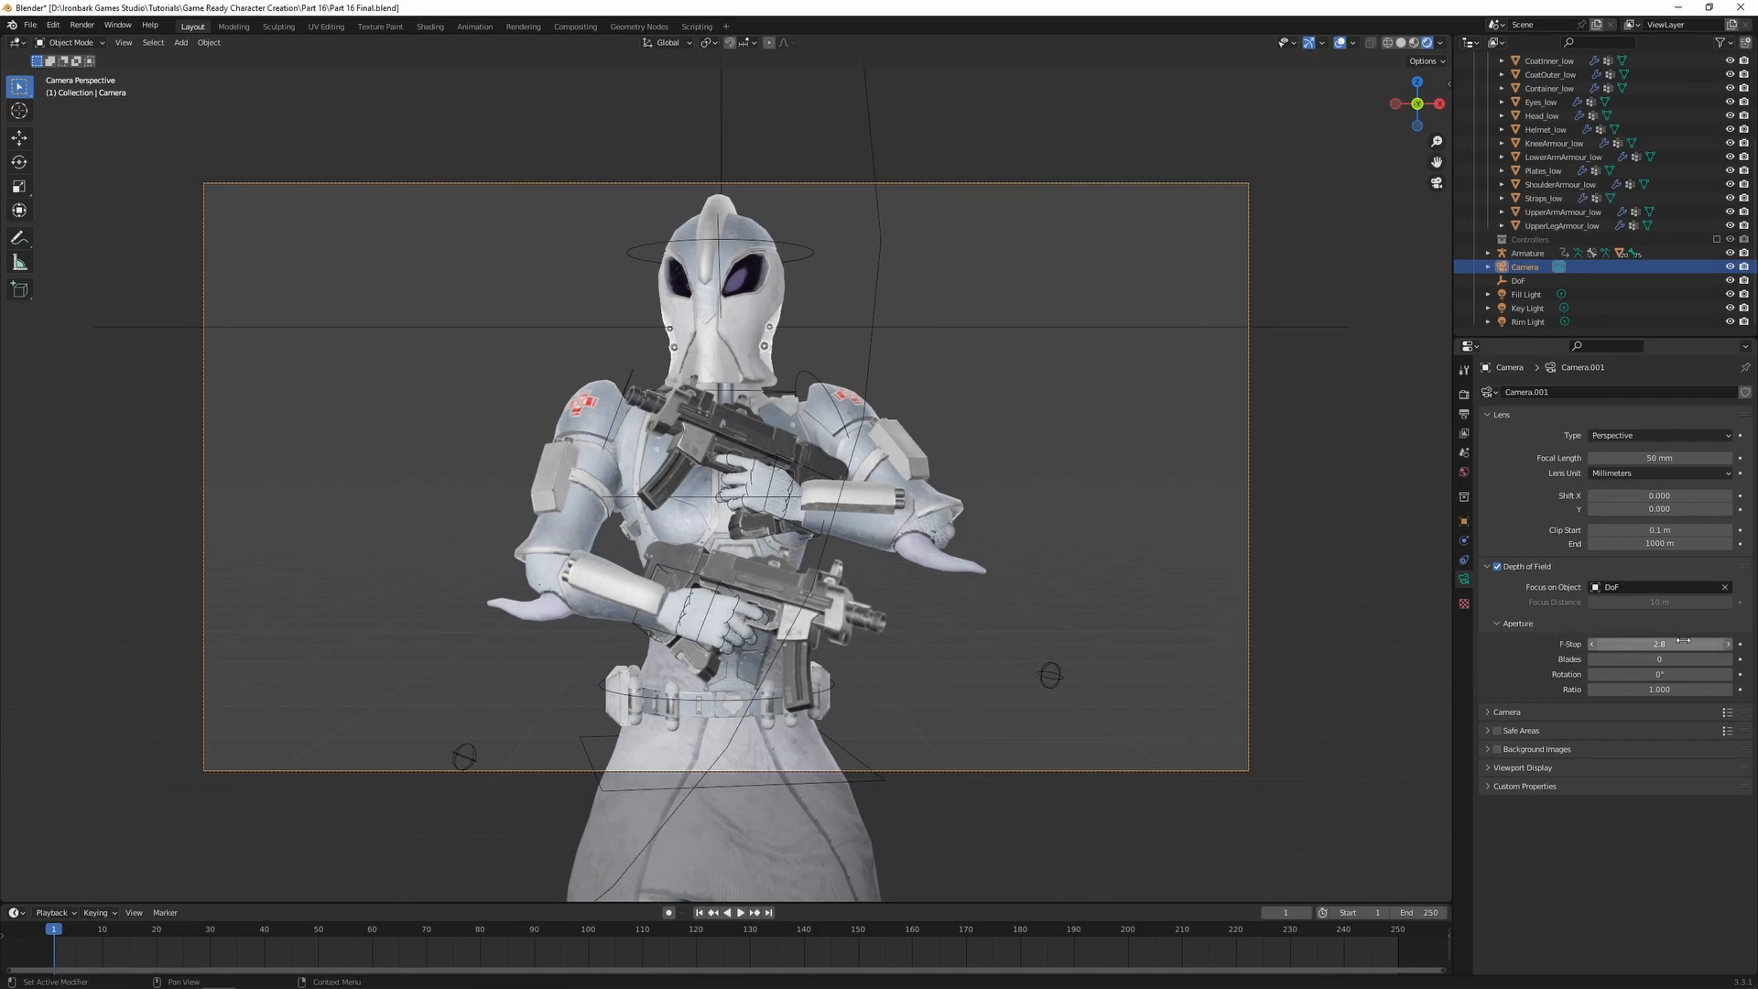
pyautogui.write('1')
pyautogui.press('Return')
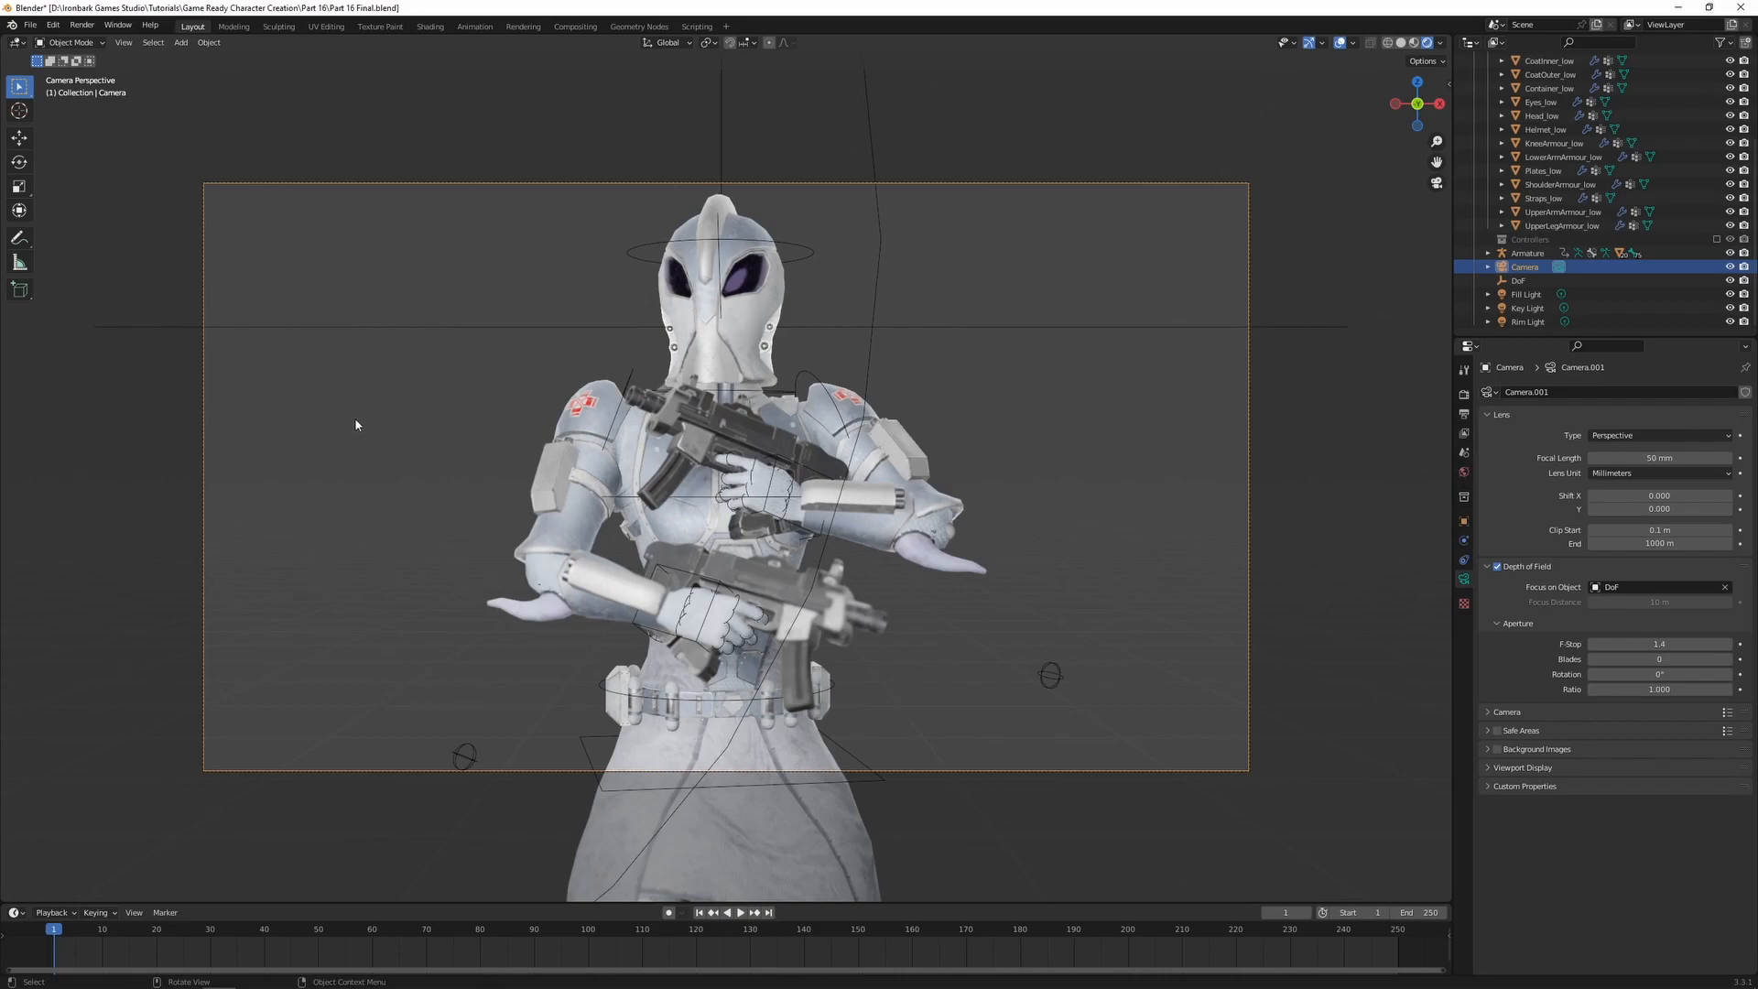
# - Change the render engine to Cycles and inspect the rendered character from both sides
pyautogui.click(1465, 394)
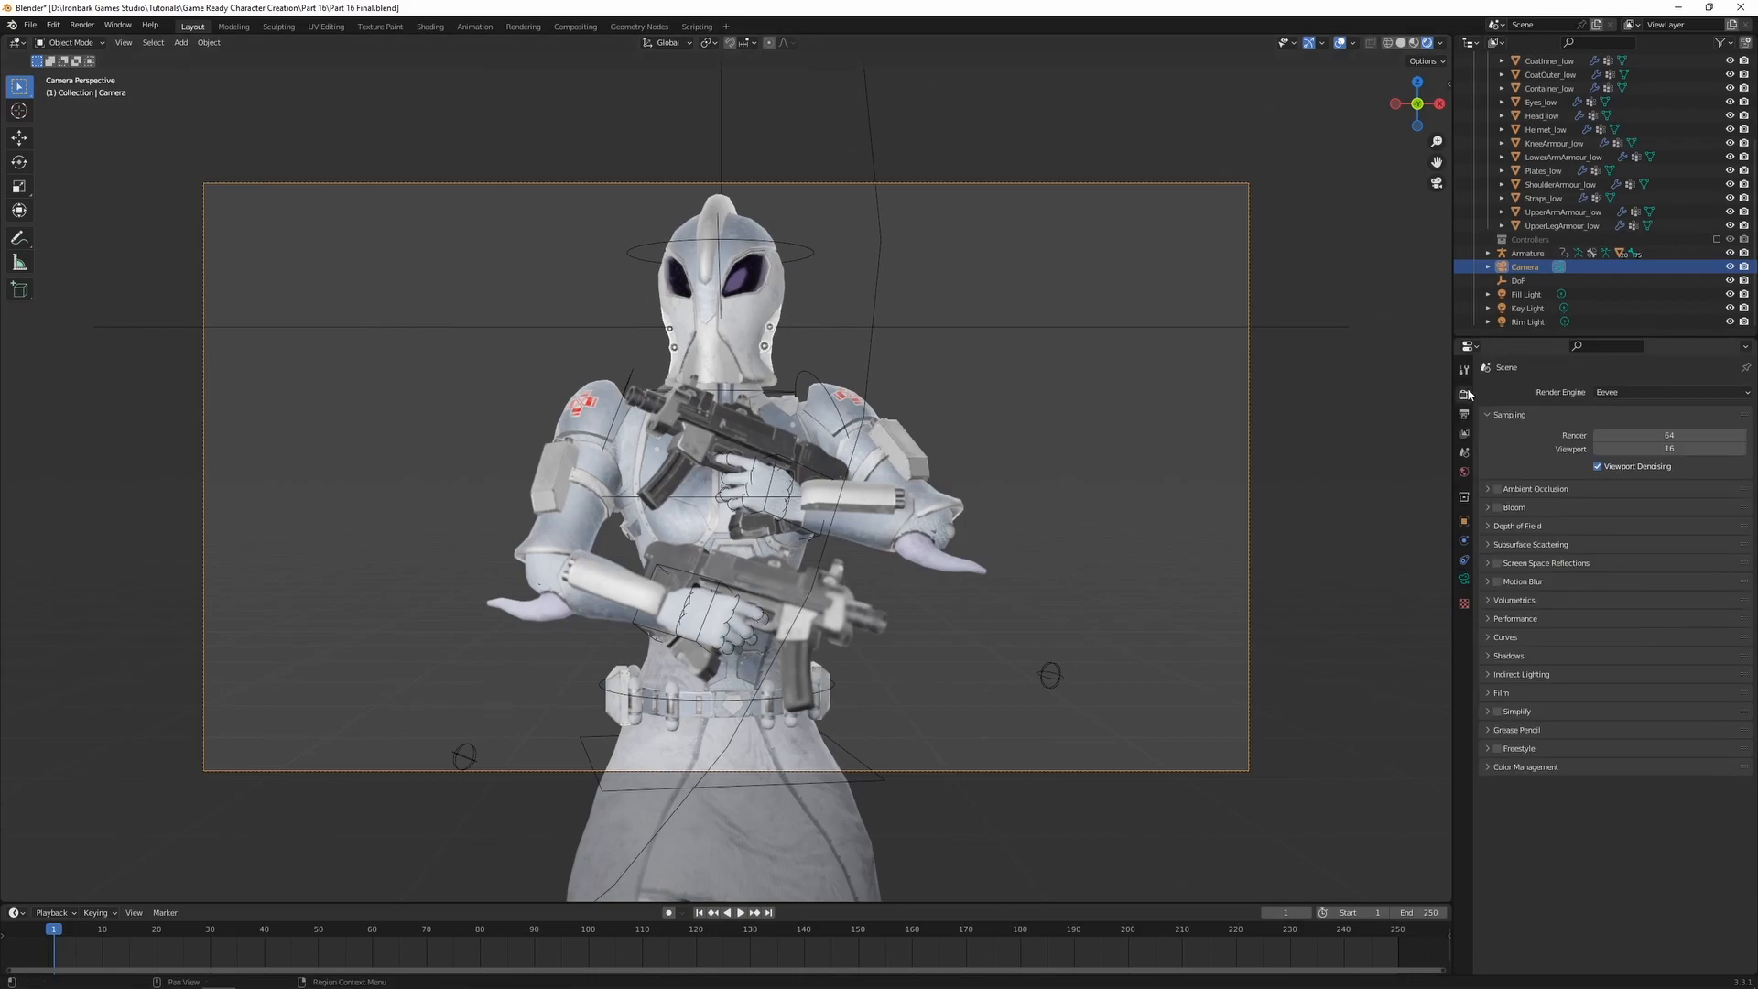
pyautogui.click(1613, 398)
pyautogui.click(1611, 436)
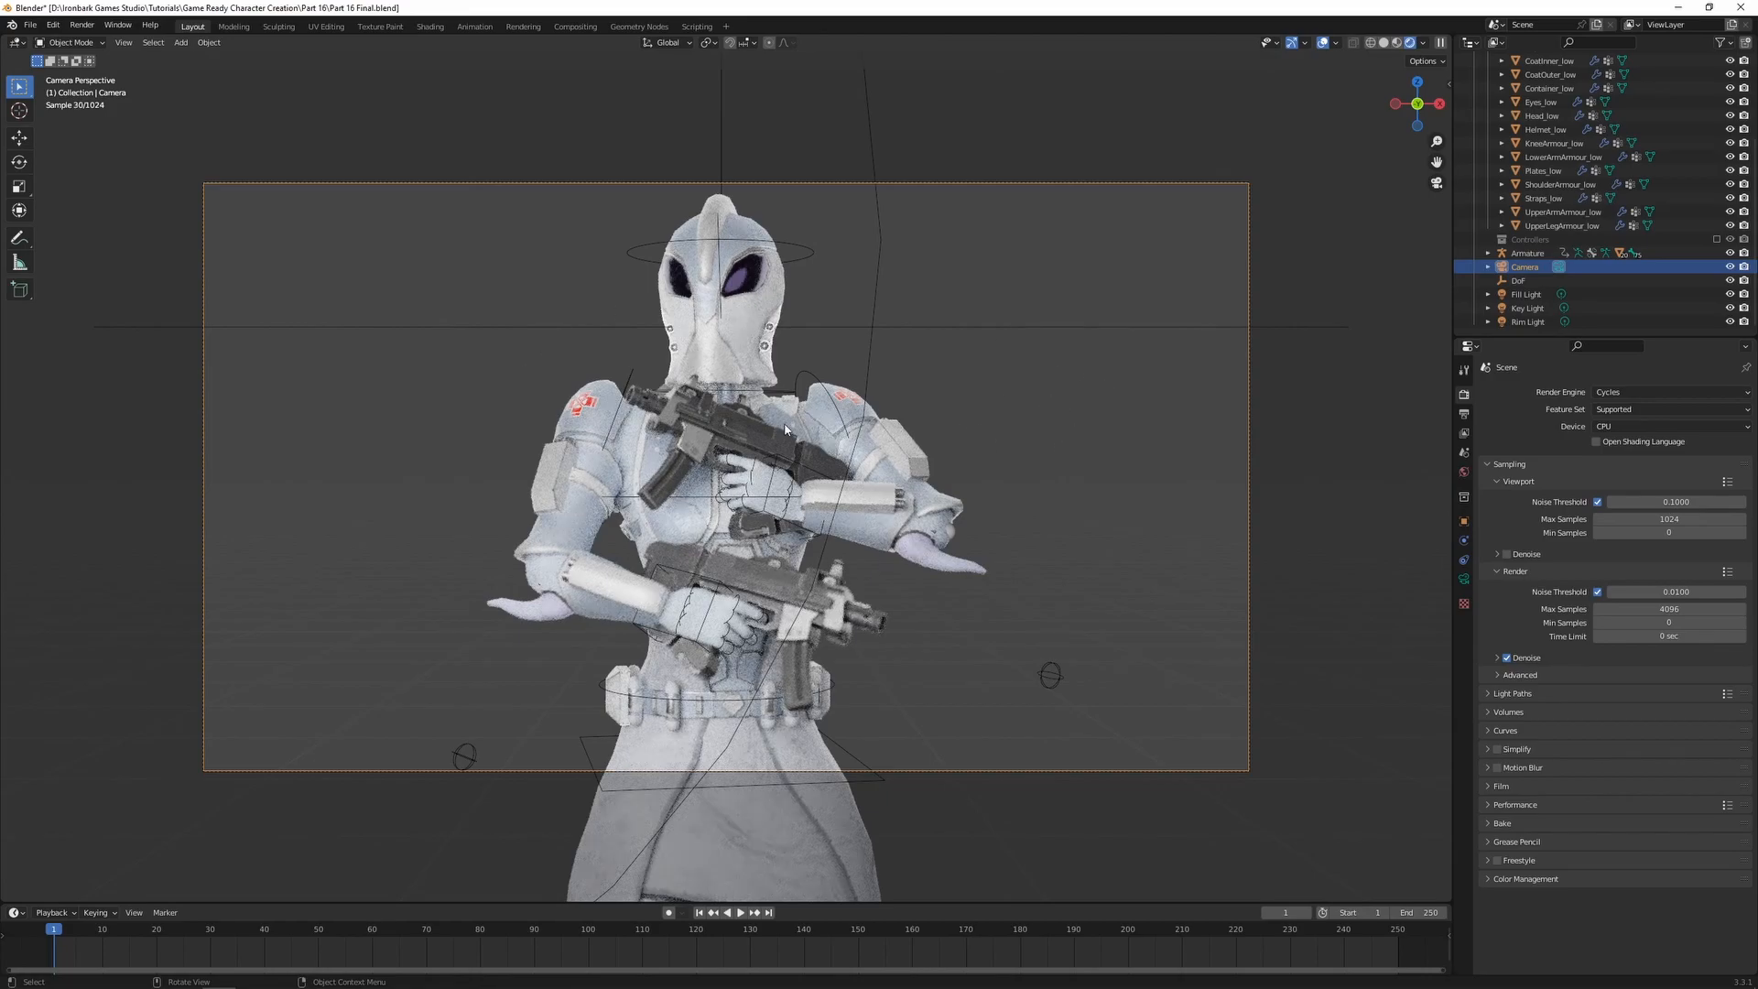
pyautogui.moveTo(1071, 467); pyautogui.dragTo(1079, 409, button='middle')
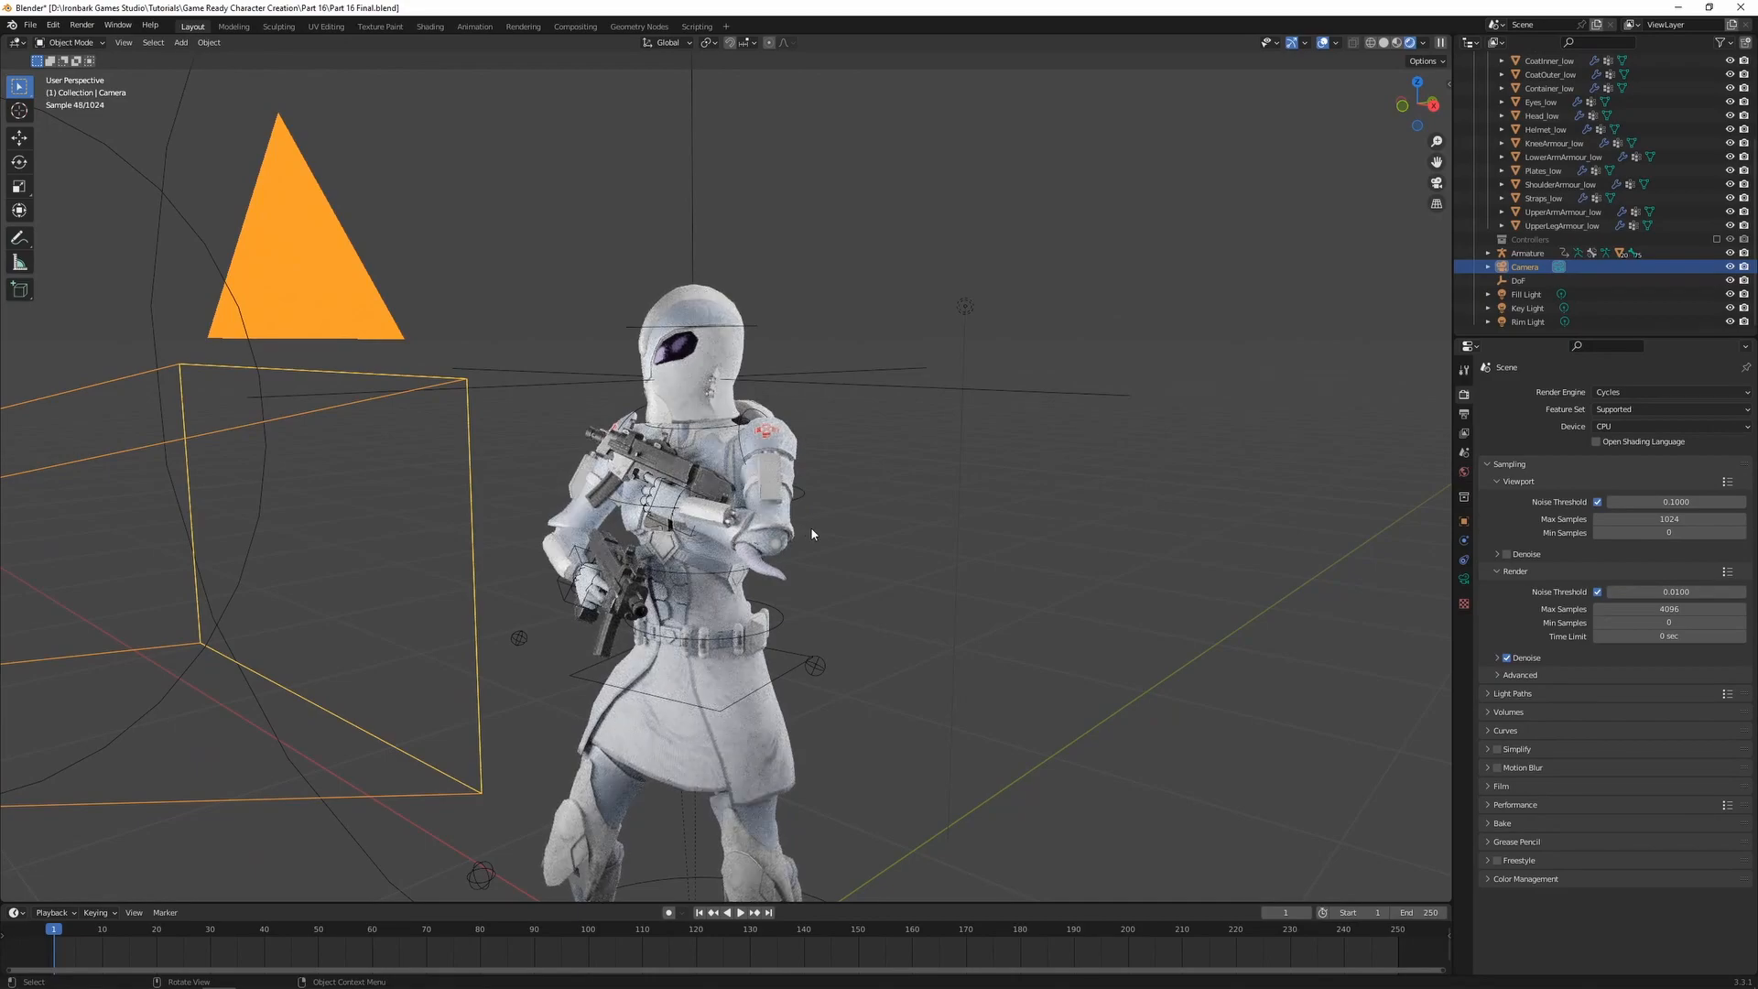
pyautogui.moveTo(812, 533); pyautogui.dragTo(910, 515, button='middle')
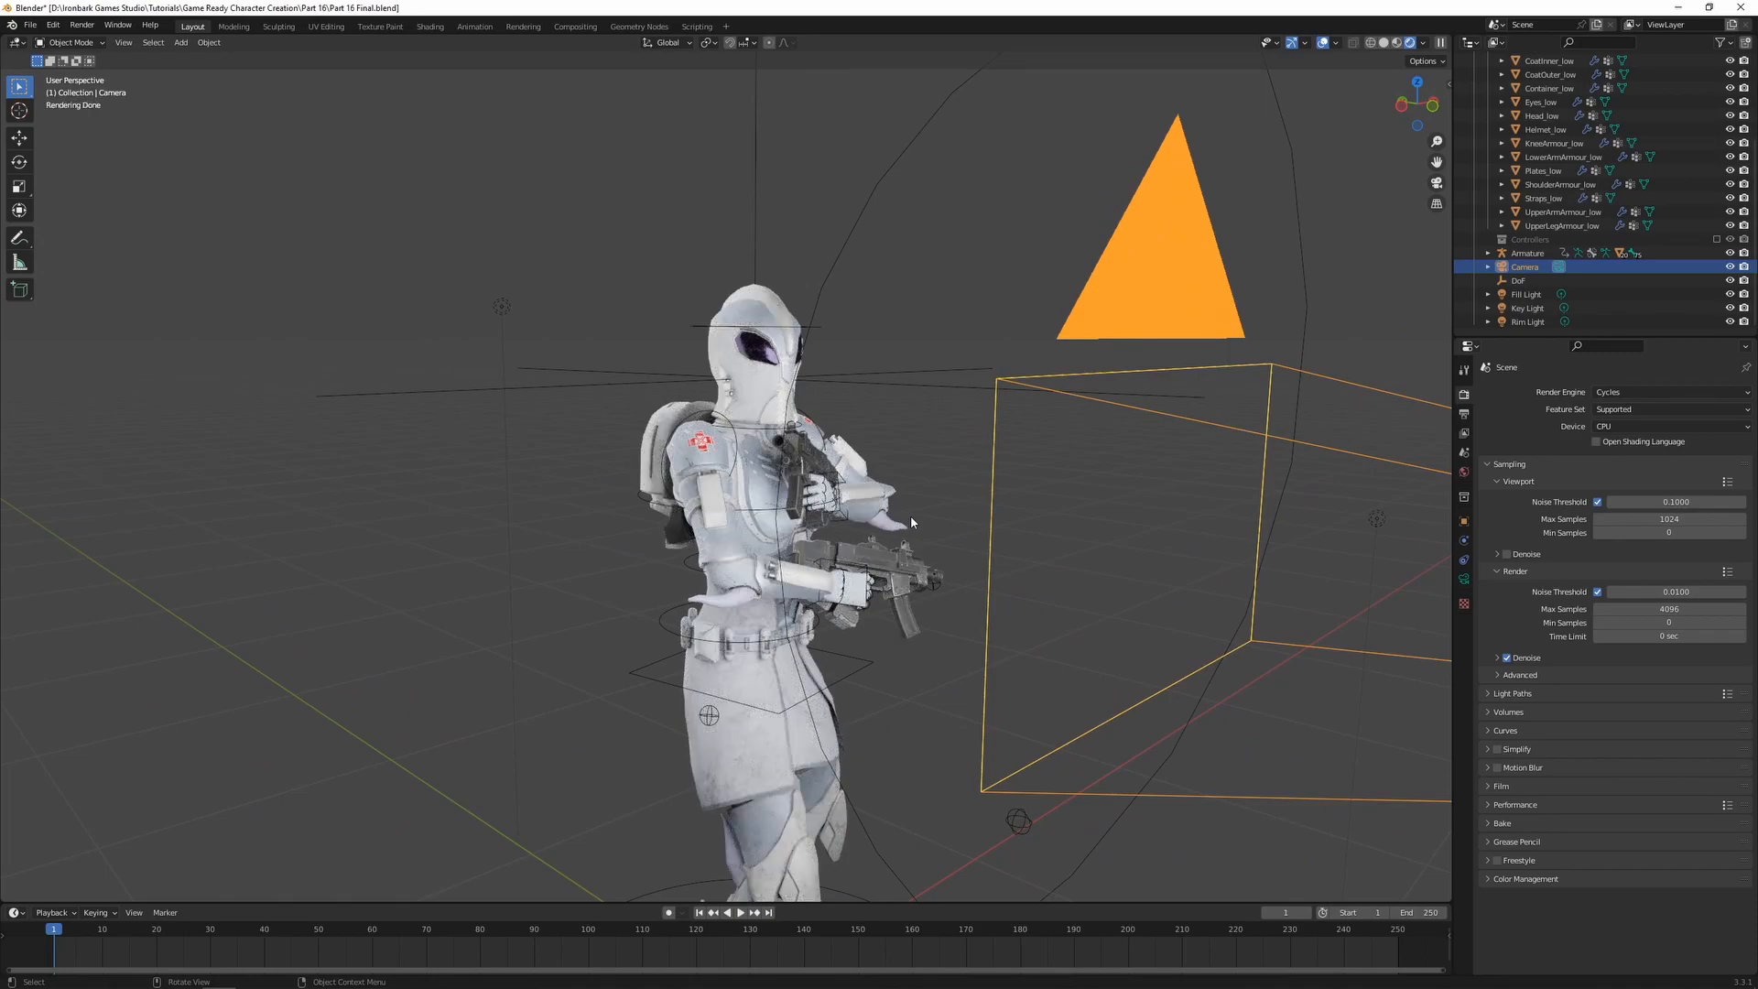
# - Check the Cycles render devices in the system preferences and set the scene's render device to GPU Compute
pyautogui.click(53, 25)
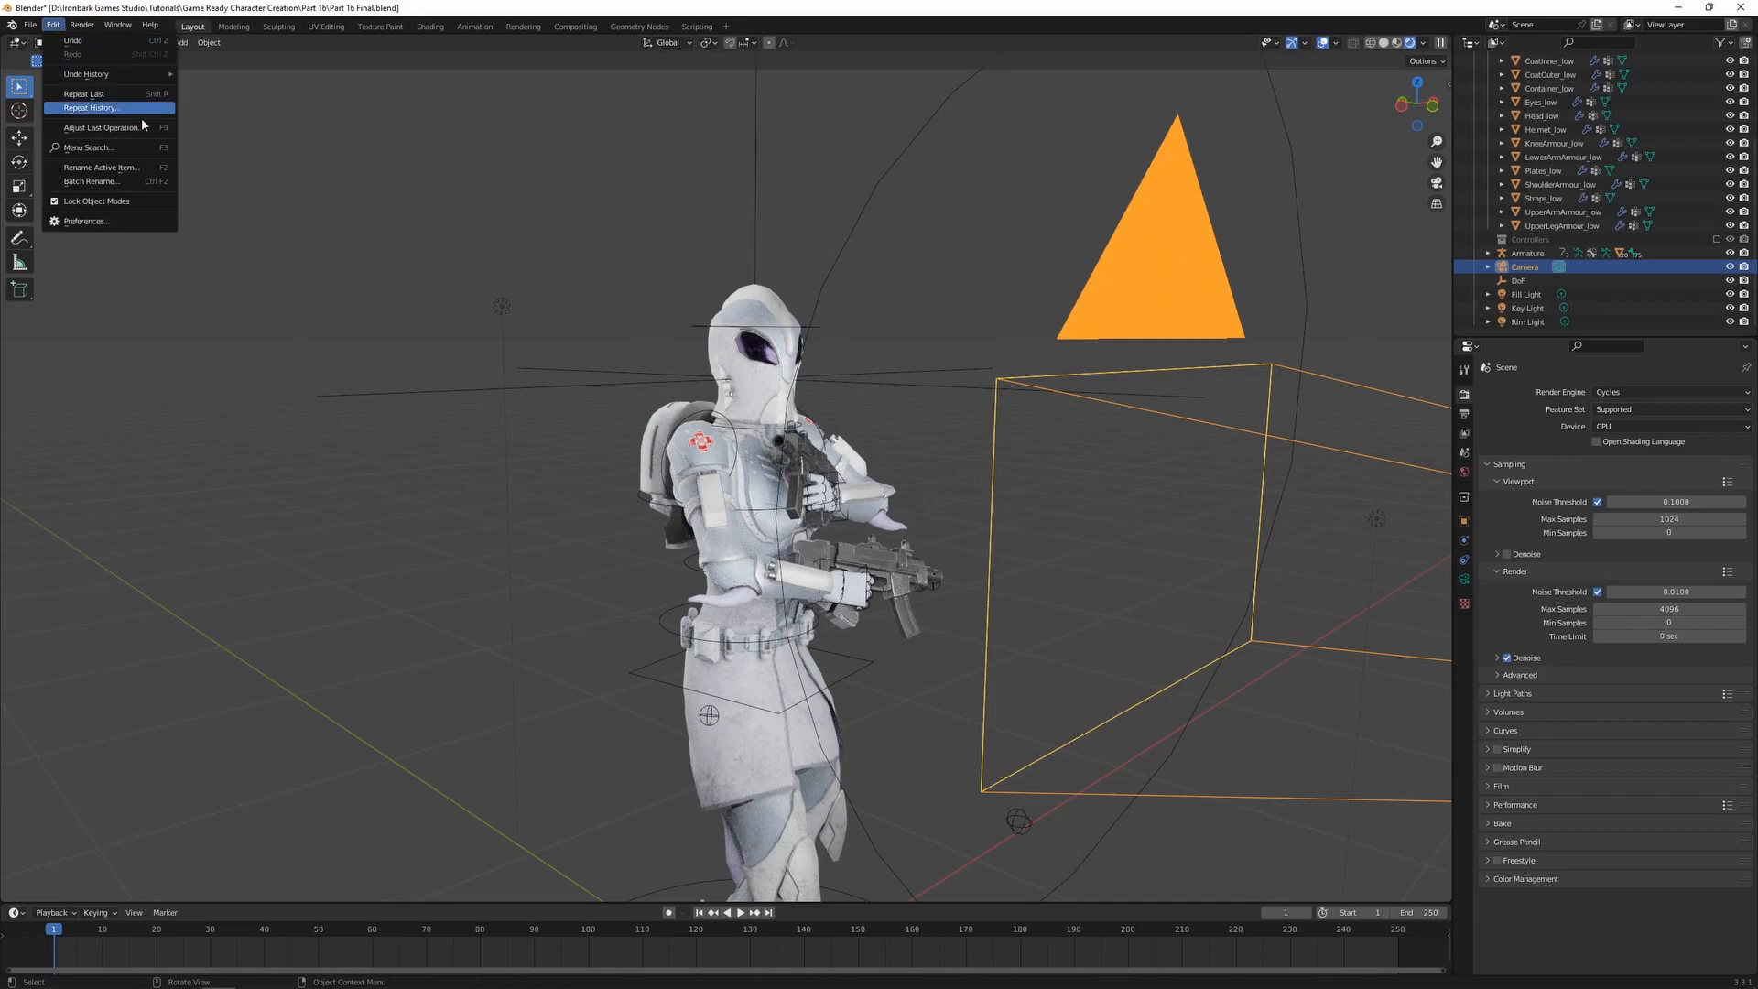
pyautogui.click(87, 221)
pyautogui.moveTo(254, 41); pyautogui.dragTo(303, 63)
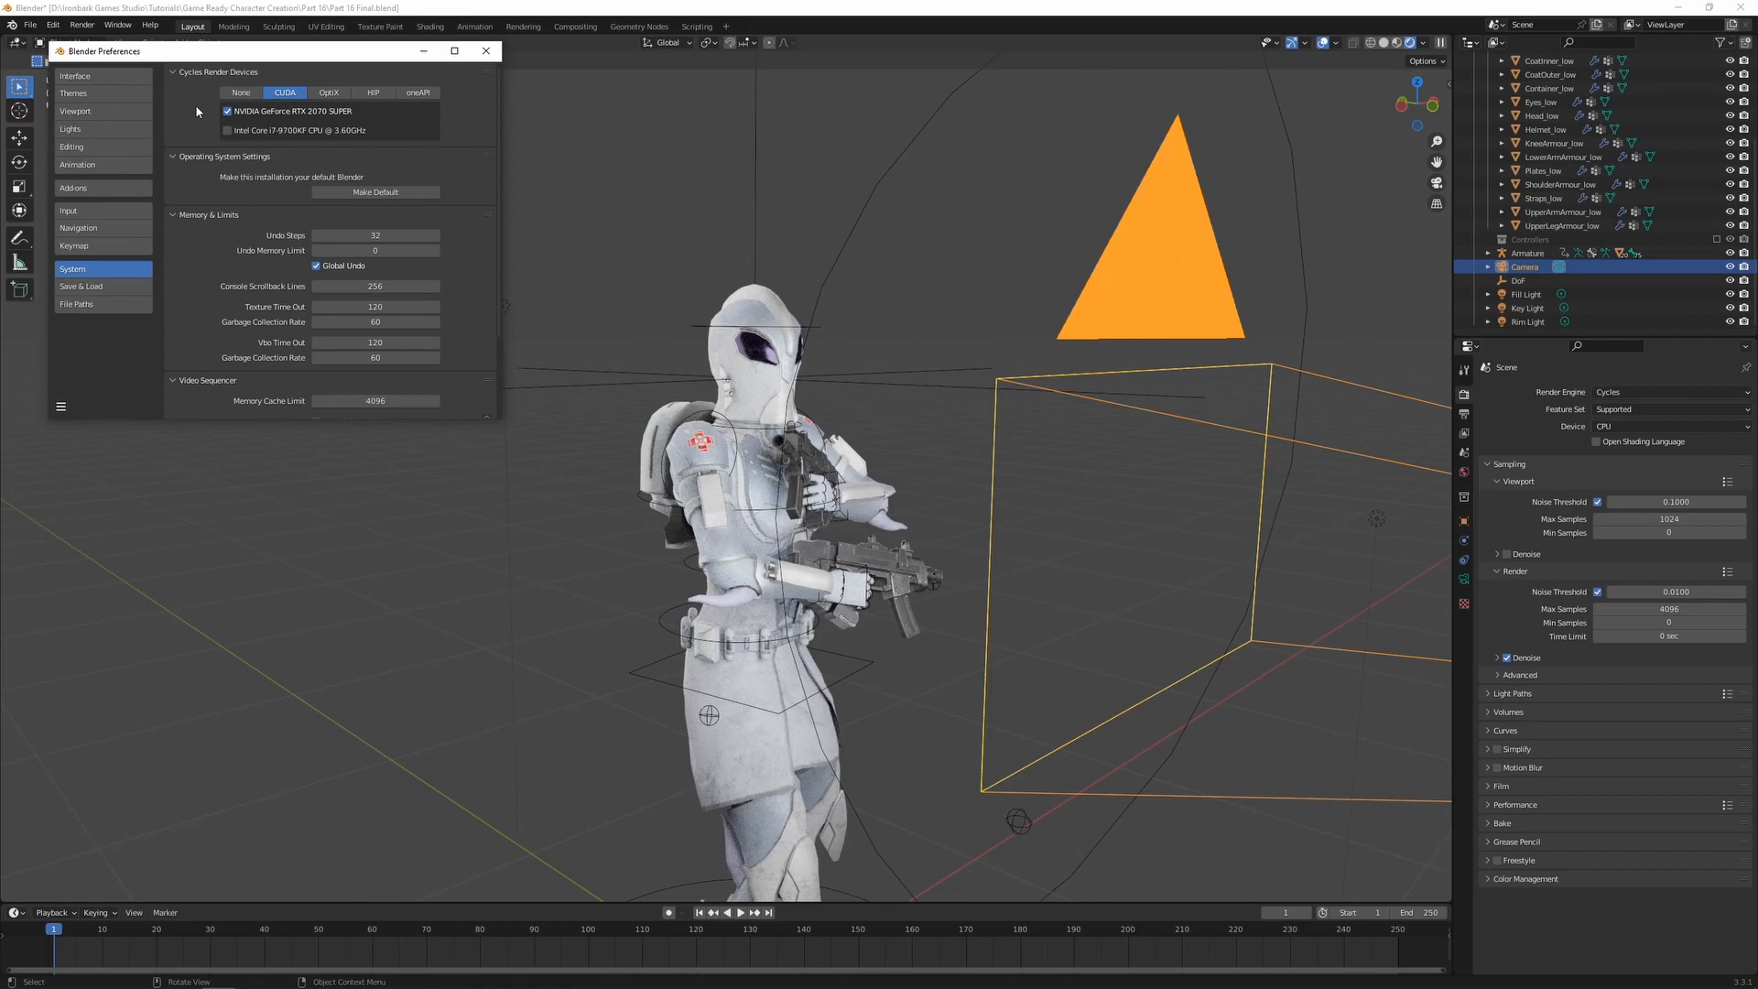
pyautogui.click(485, 50)
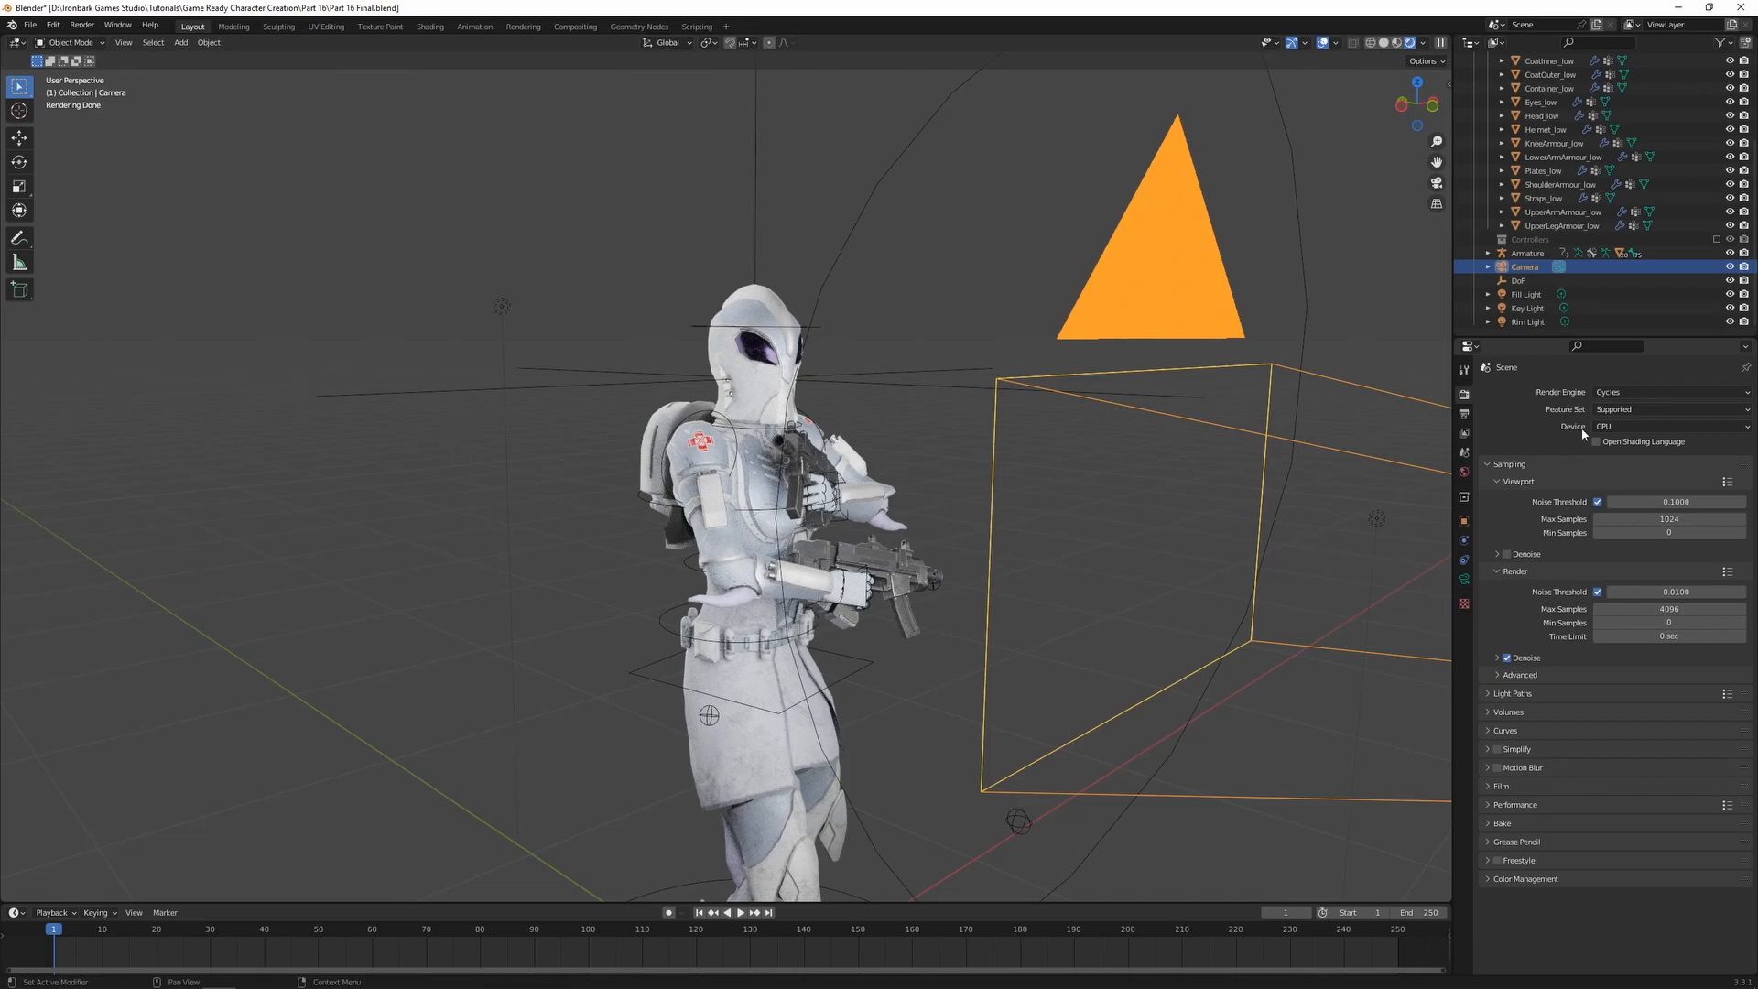
pyautogui.click(1608, 428)
pyautogui.click(1615, 460)
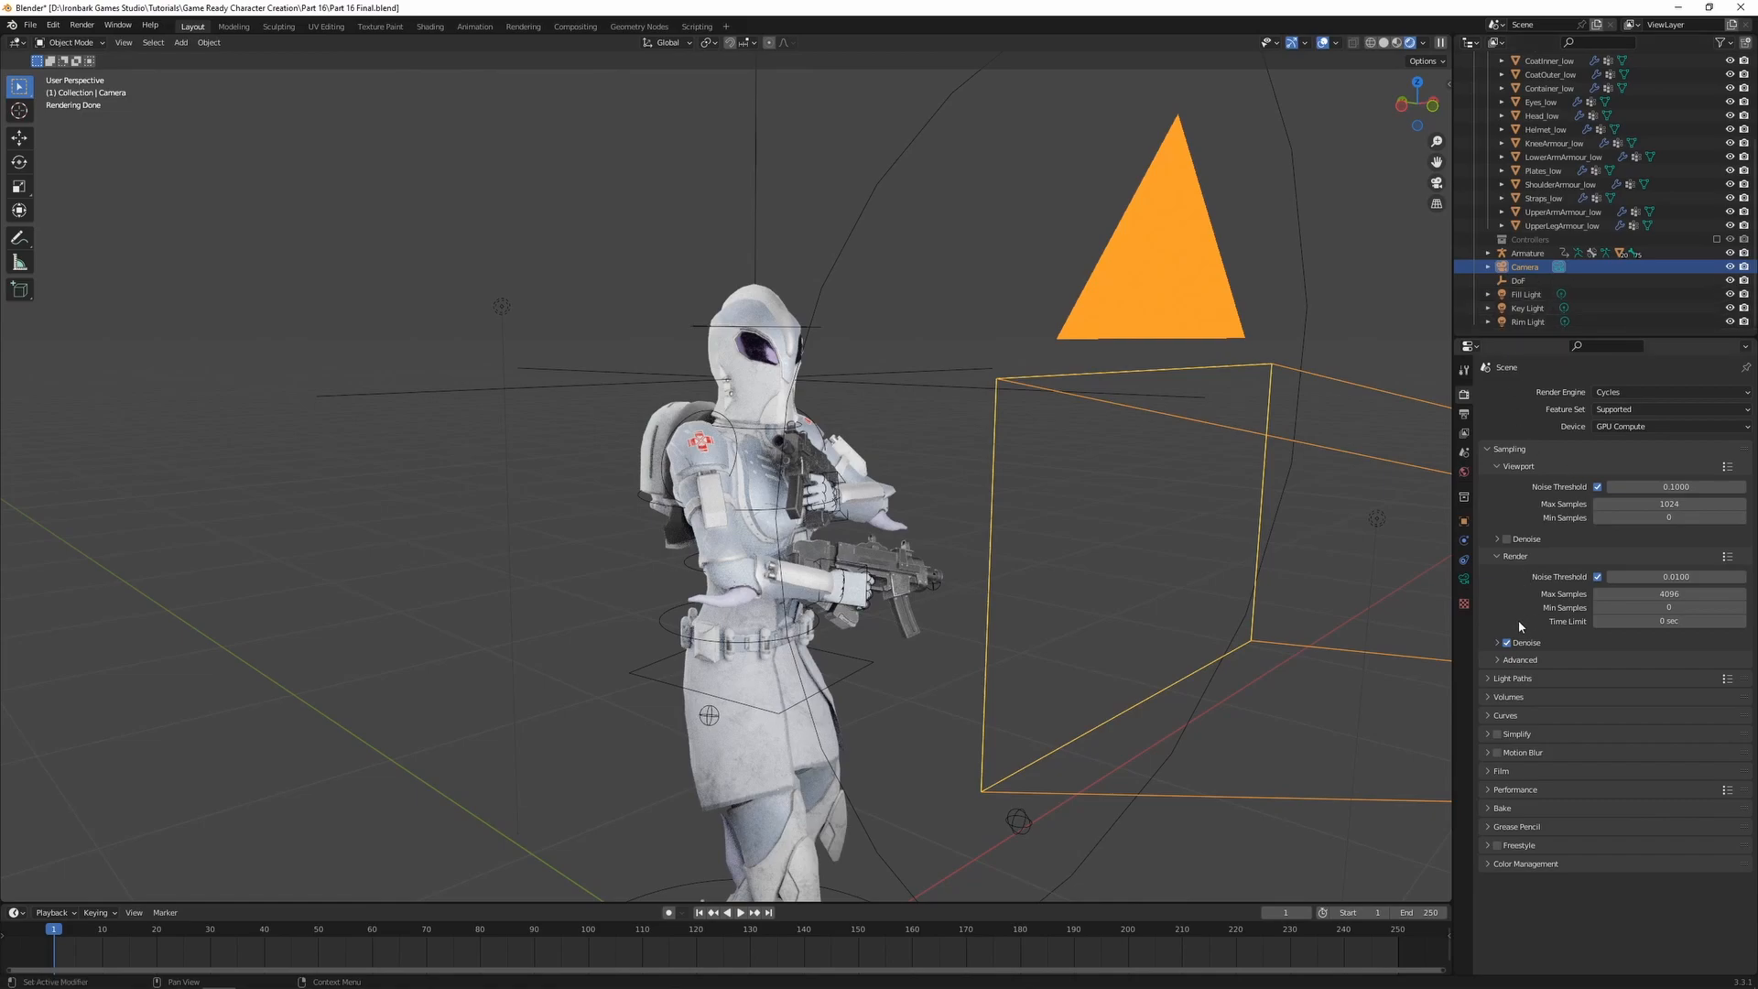
# - Enable the Transparent option in the Film render settings
pyautogui.click(1506, 772)
pyautogui.scroll(-1, 1503, 773)
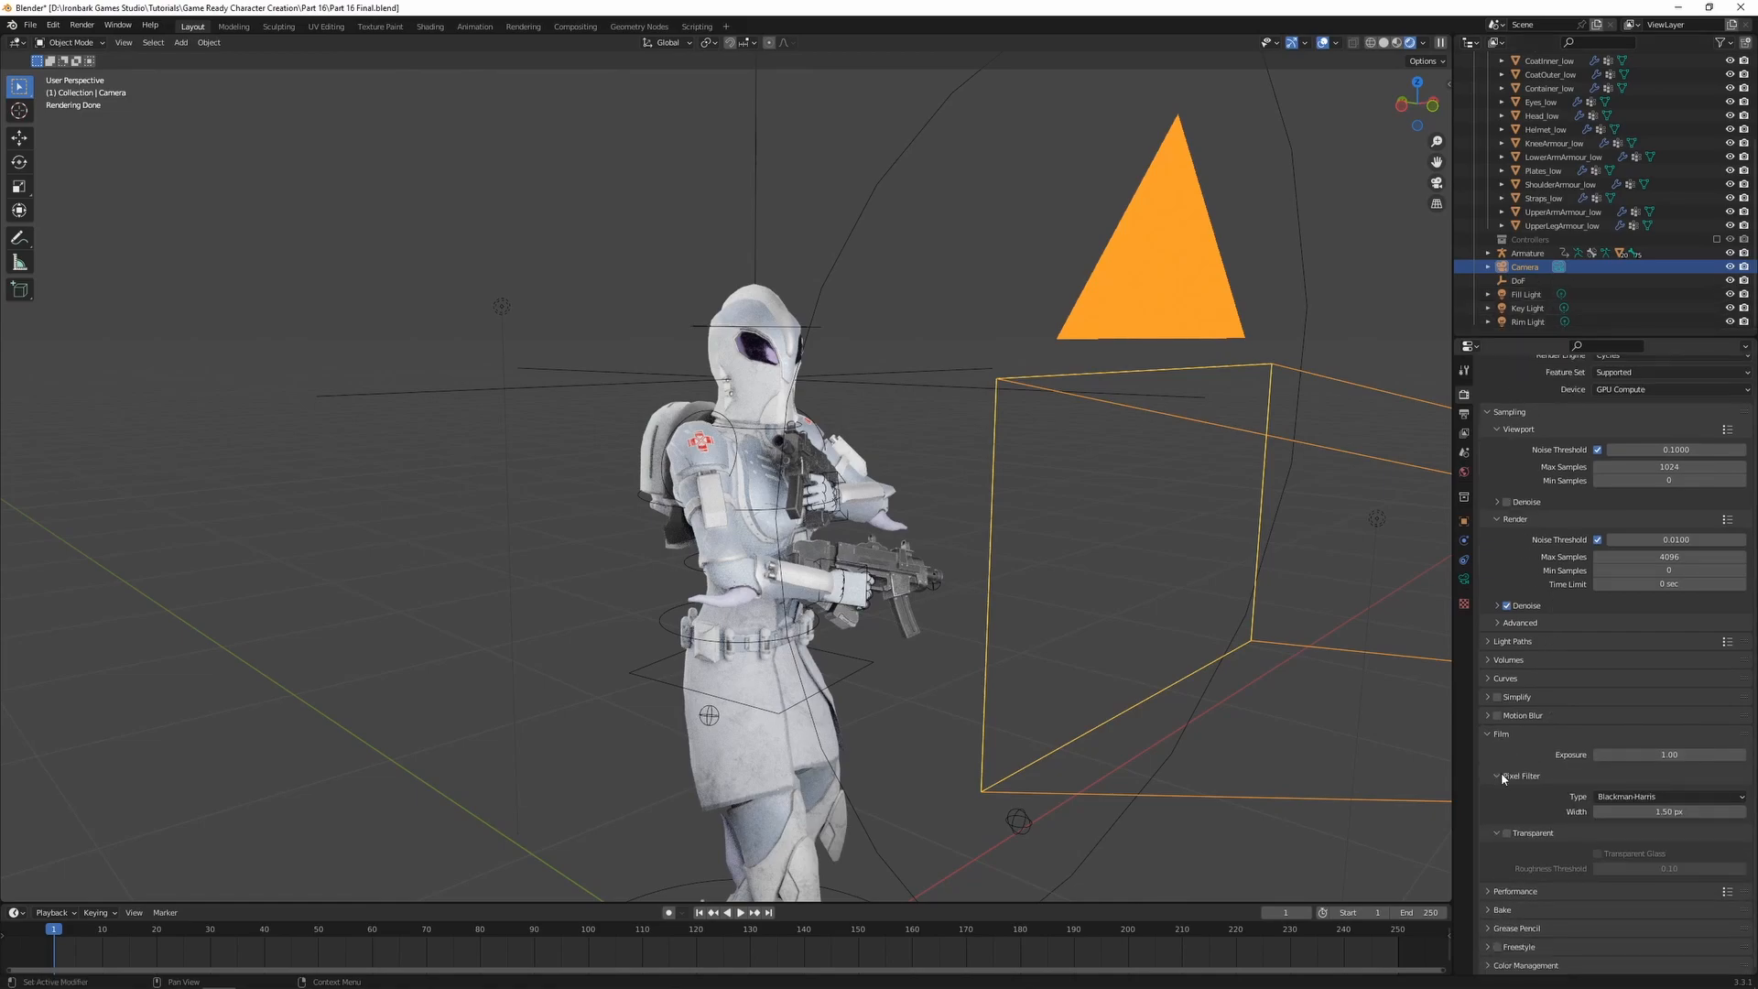
pyautogui.click(1508, 833)
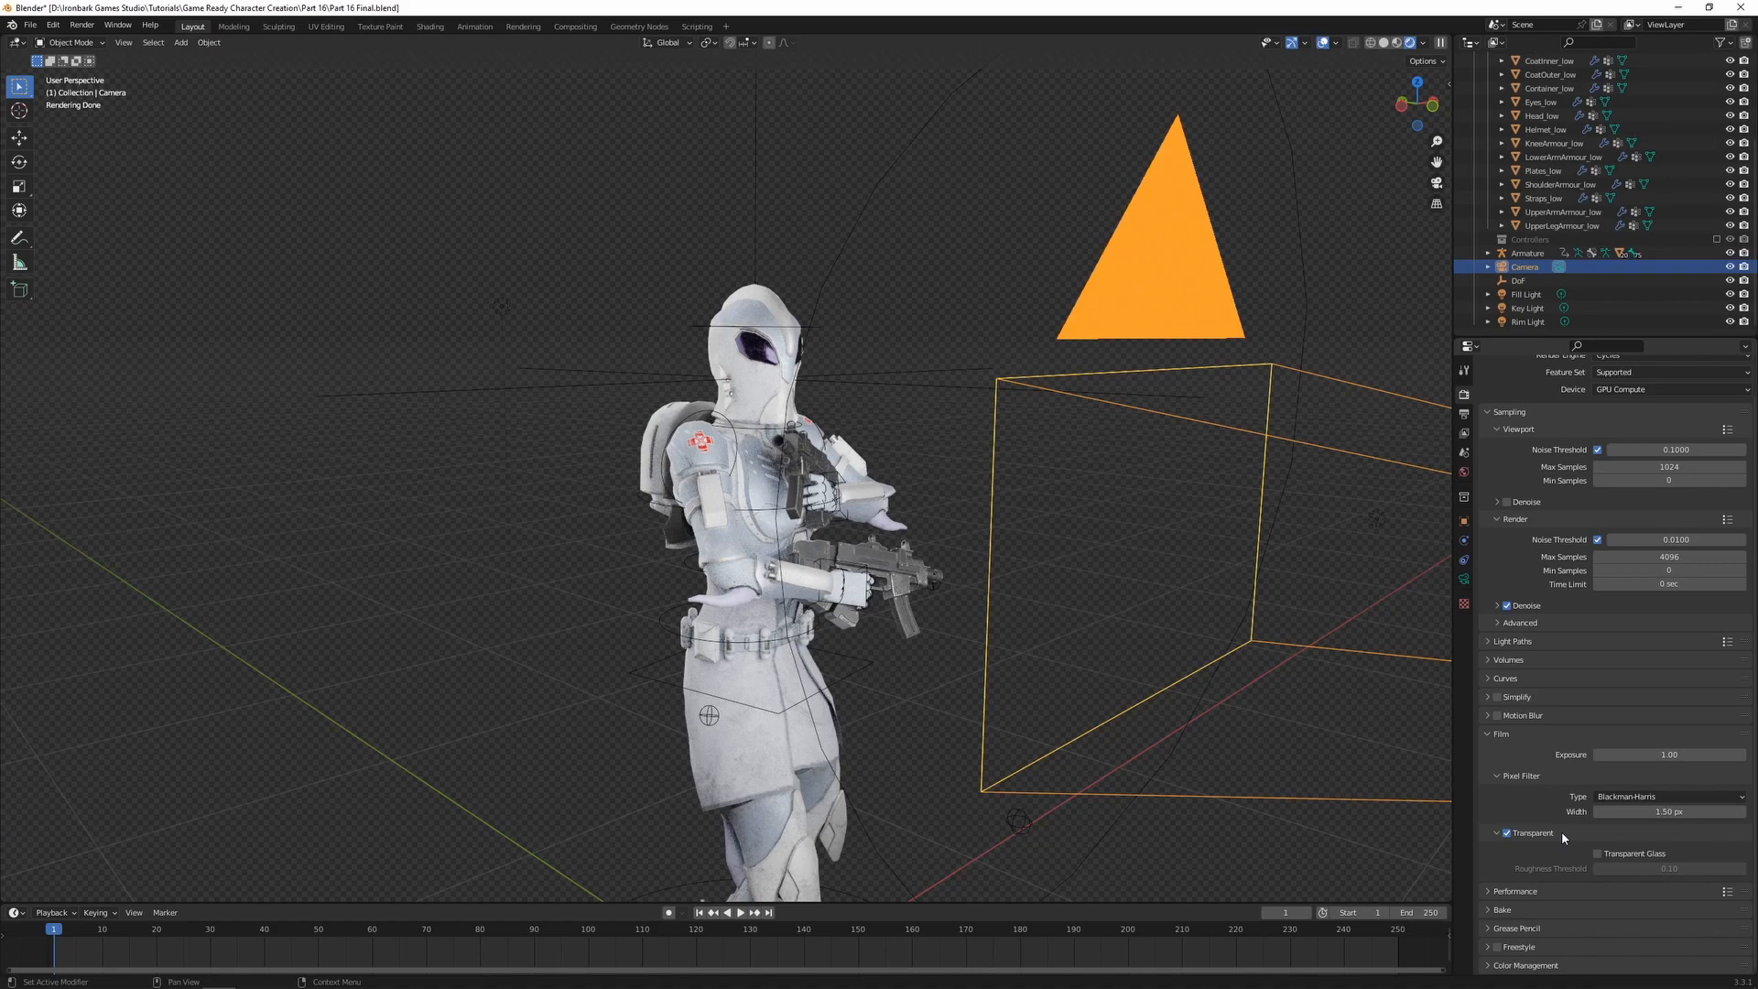
# - Set the Color Management look to Medium High Contrast
pyautogui.click(1536, 966)
pyautogui.scroll(-4, 1564, 904)
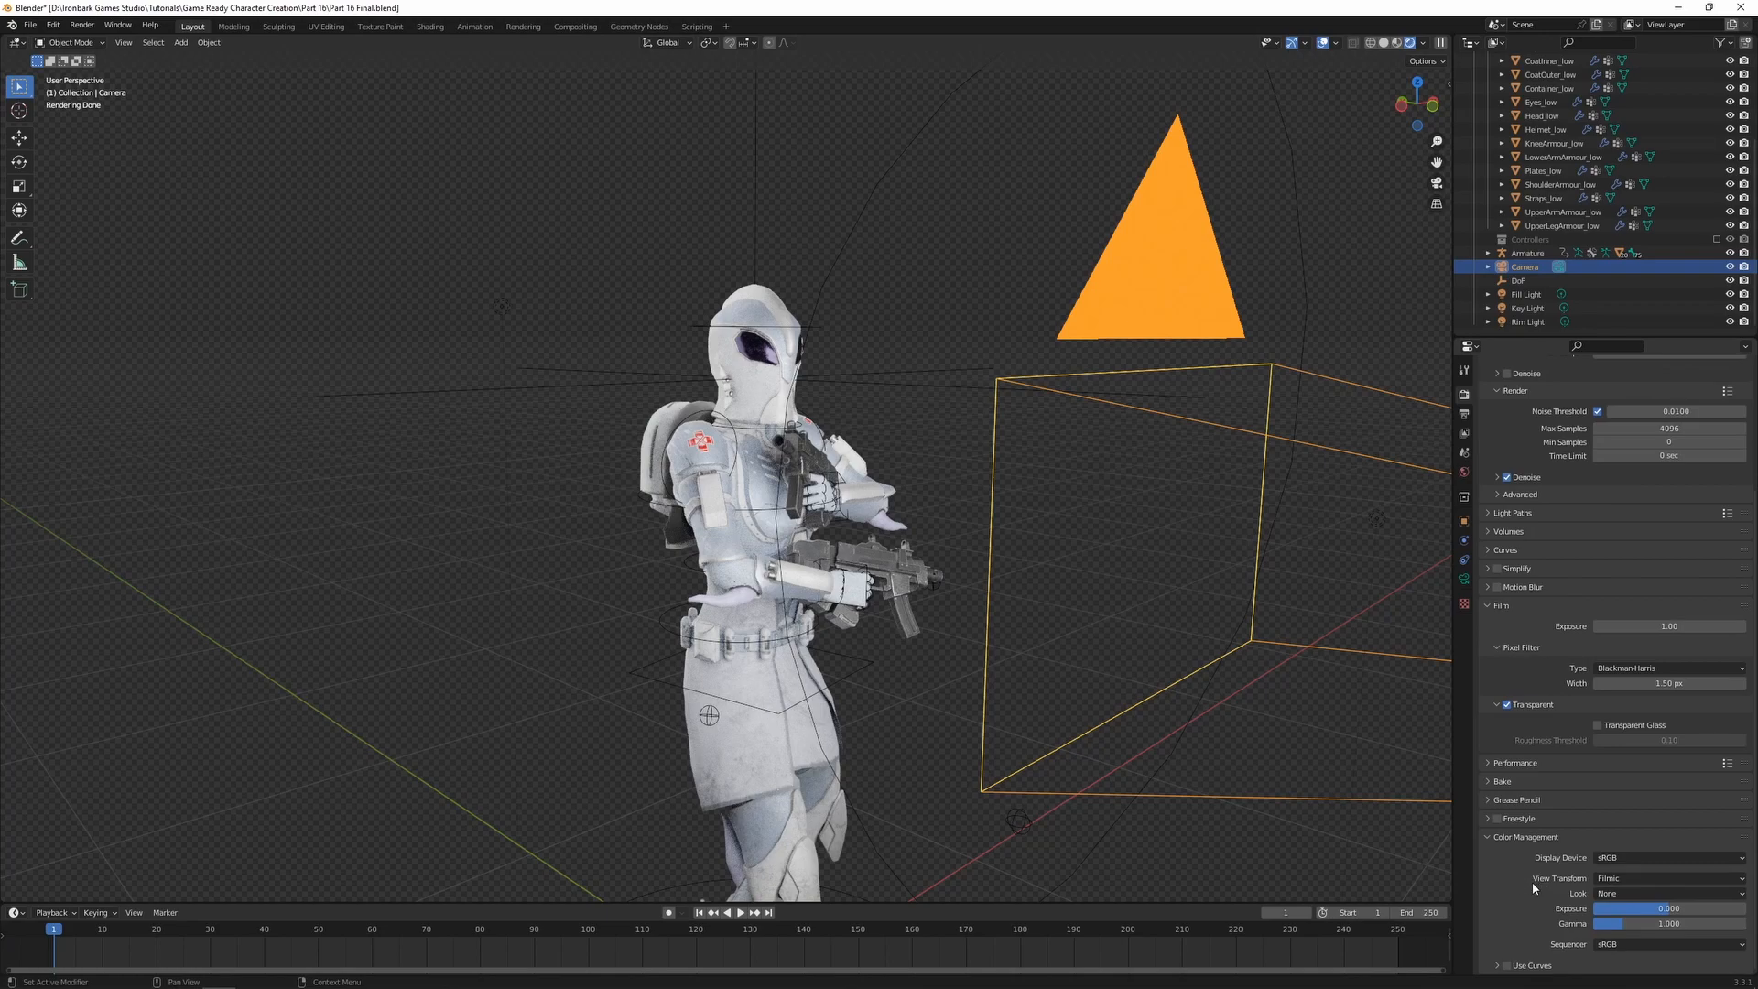
pyautogui.click(1625, 899)
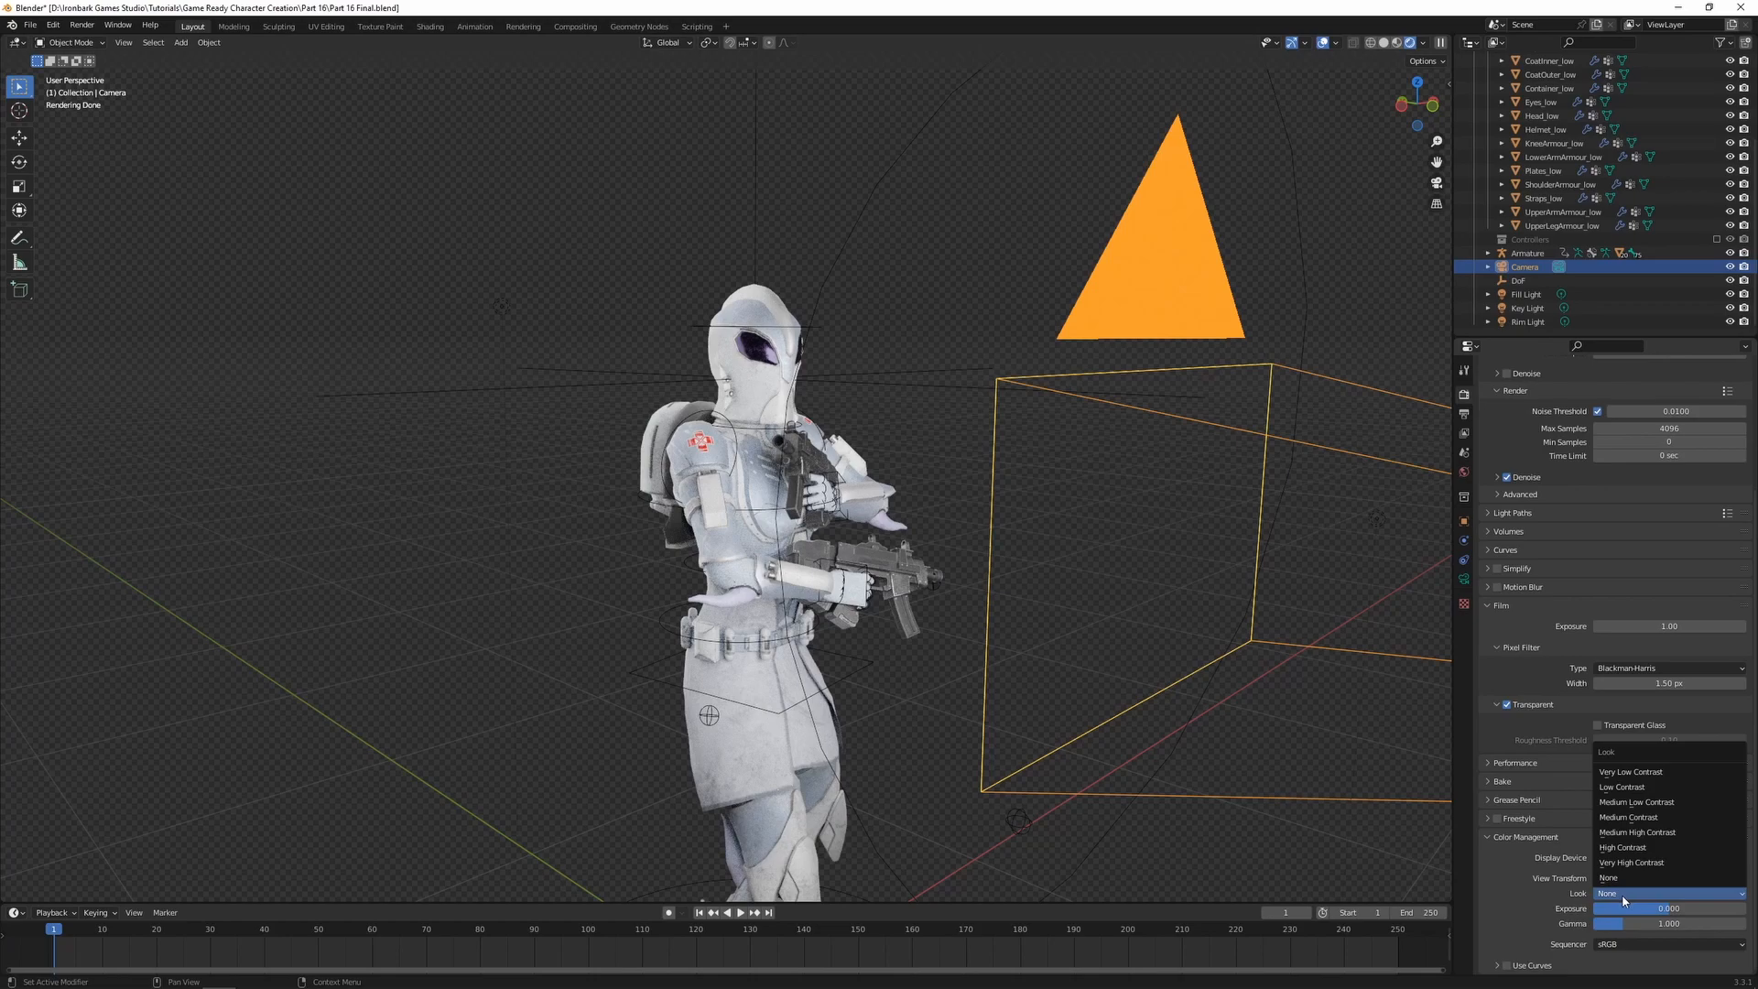
pyautogui.click(1638, 833)
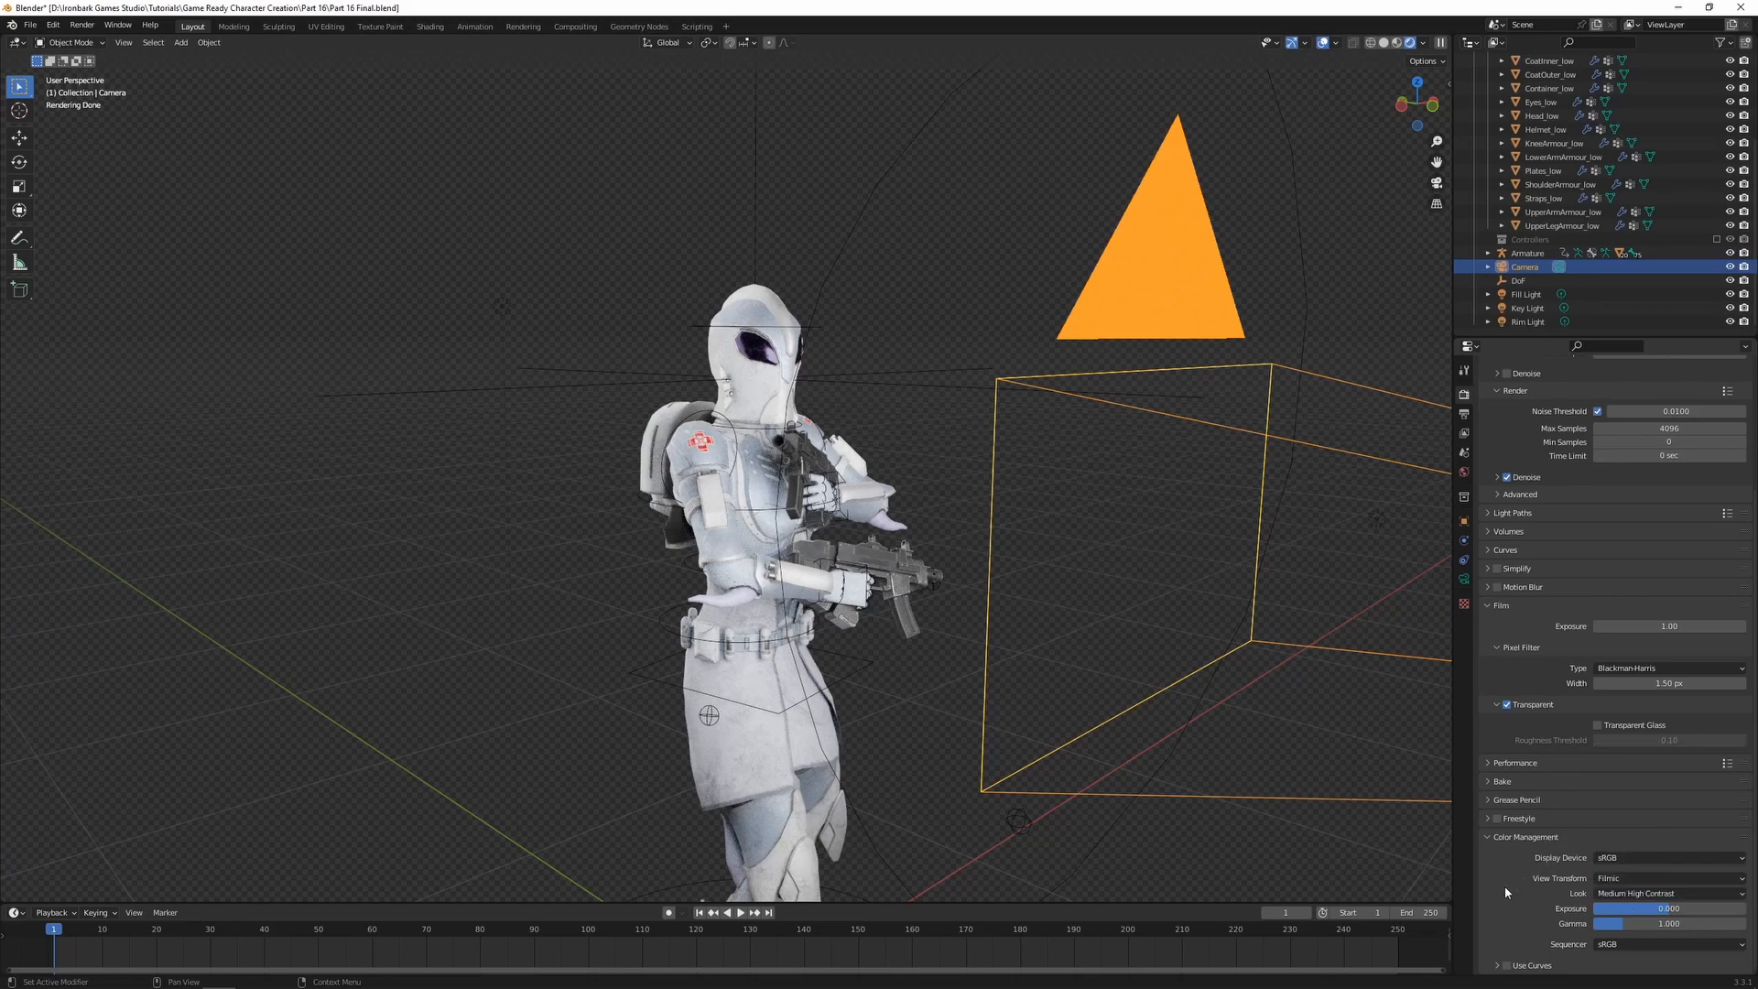
# - Try the High Contrast and Very High Contrast looks and return to Medium High Contrast
pyautogui.click(1618, 899)
pyautogui.click(1622, 848)
pyautogui.click(1634, 897)
pyautogui.click(1632, 862)
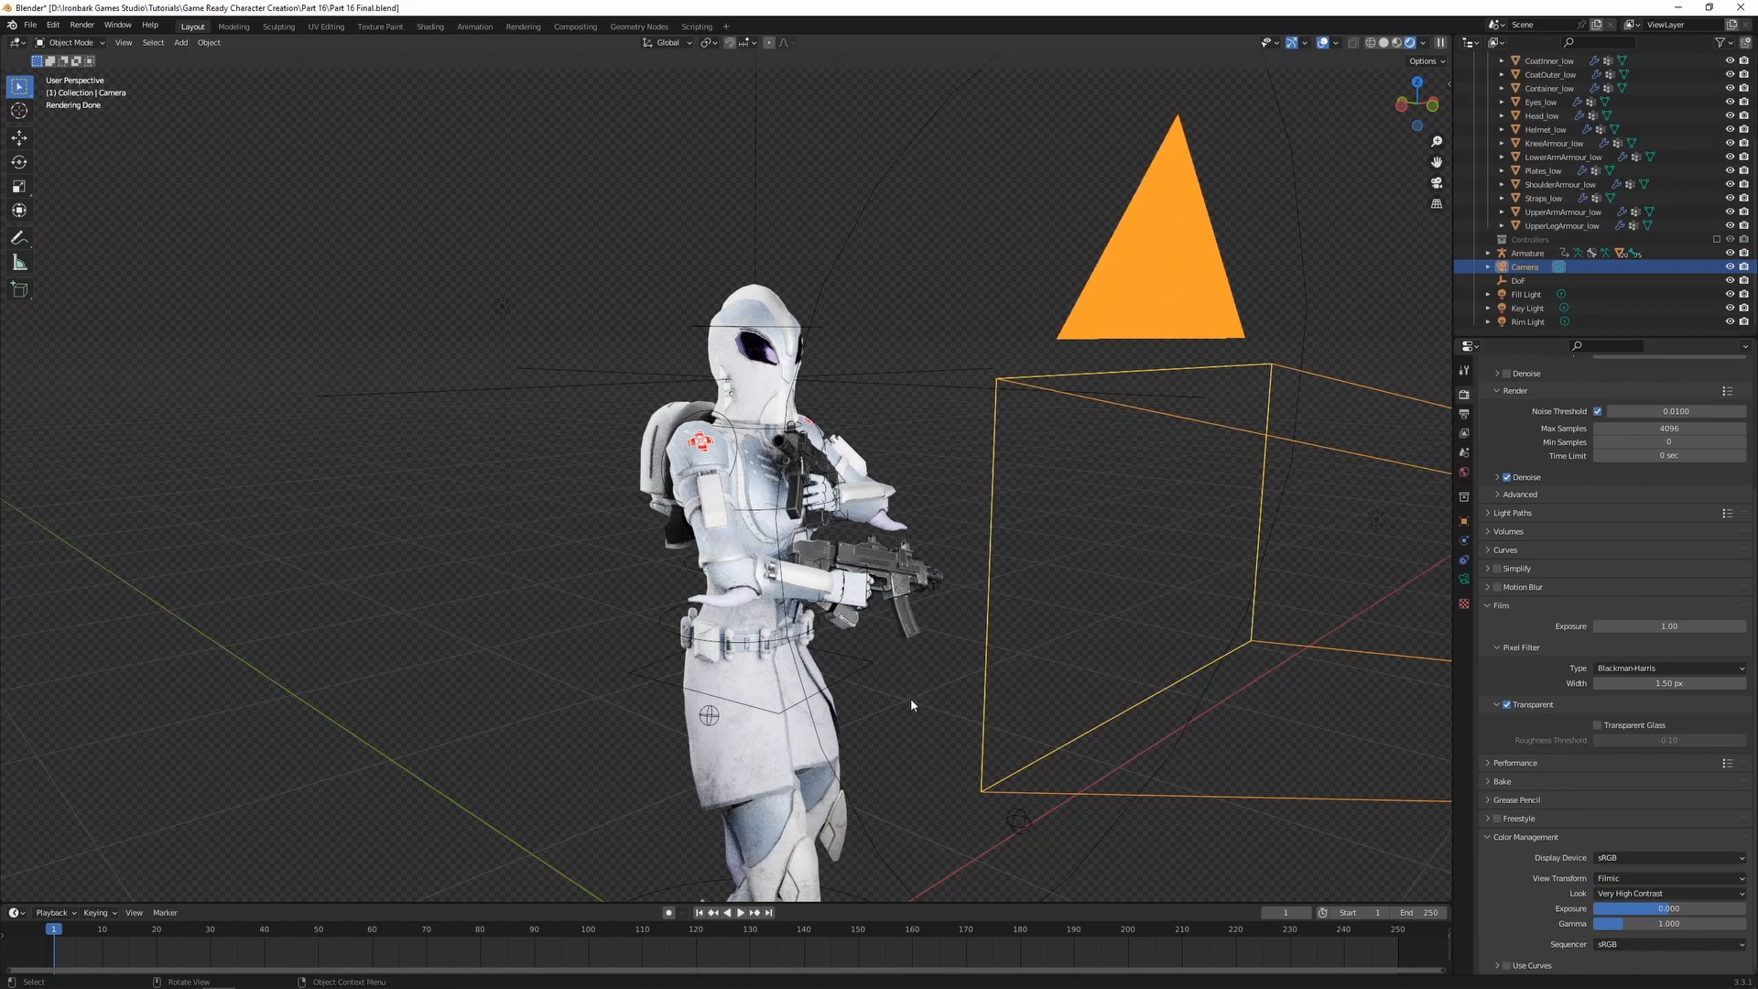
pyautogui.click(1634, 893)
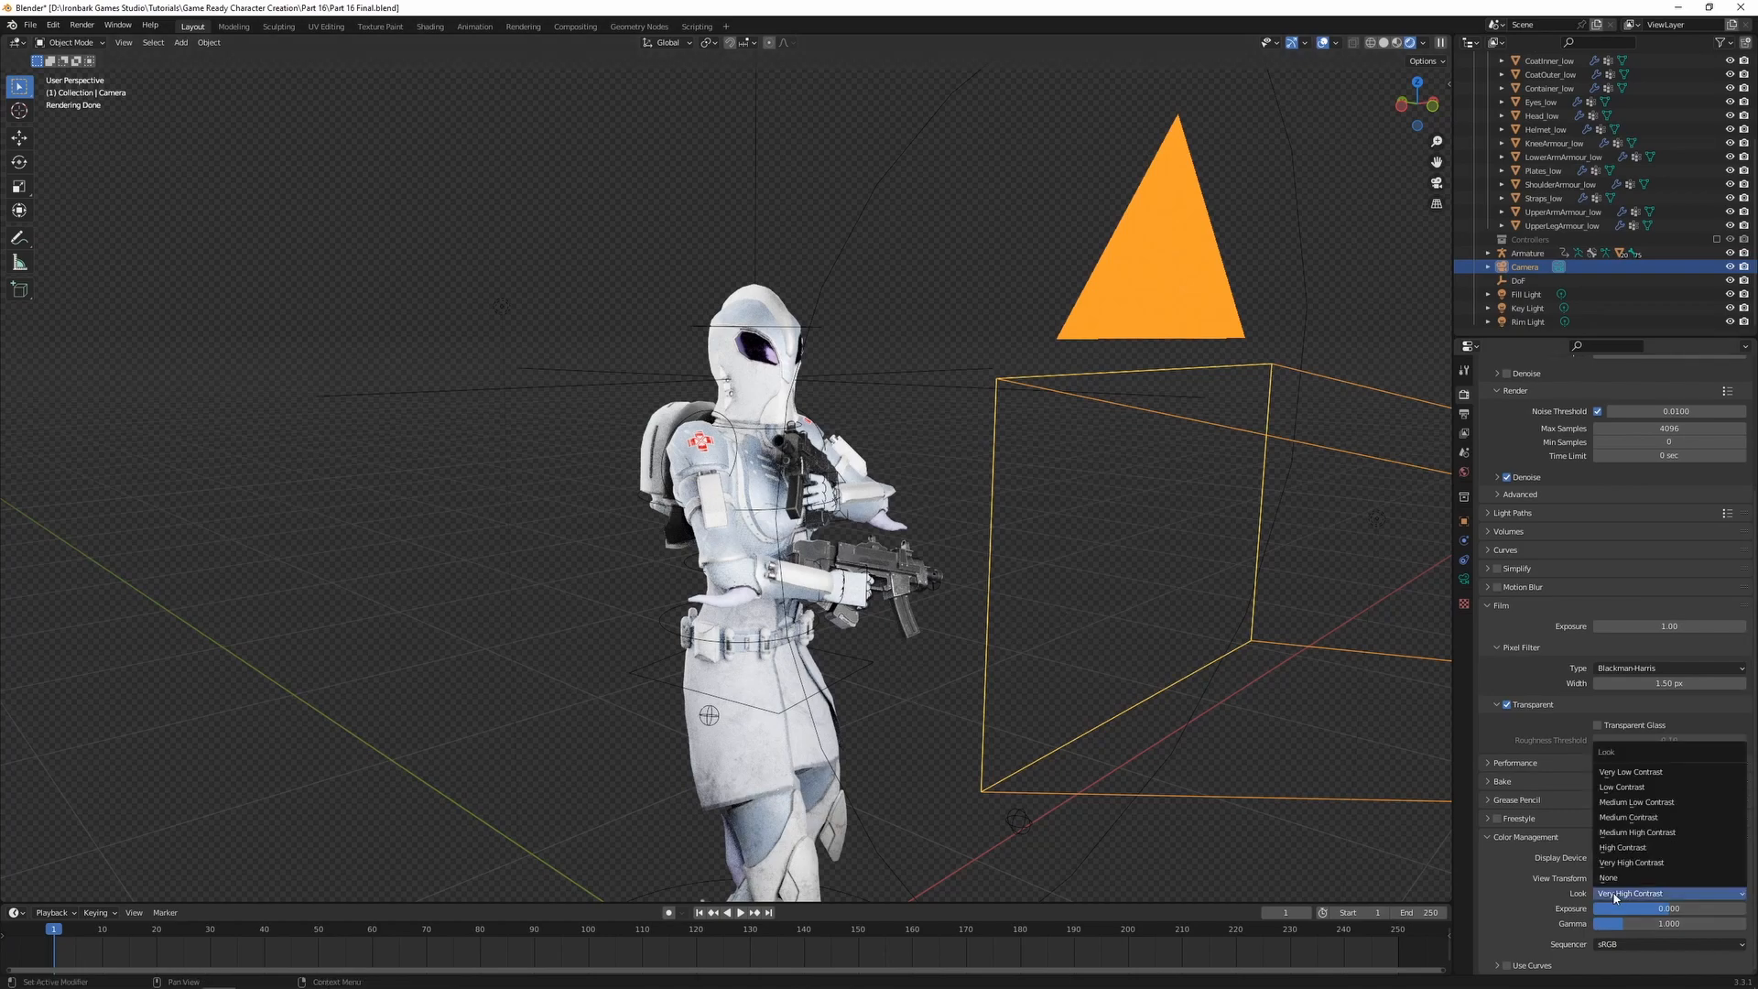
pyautogui.click(1644, 833)
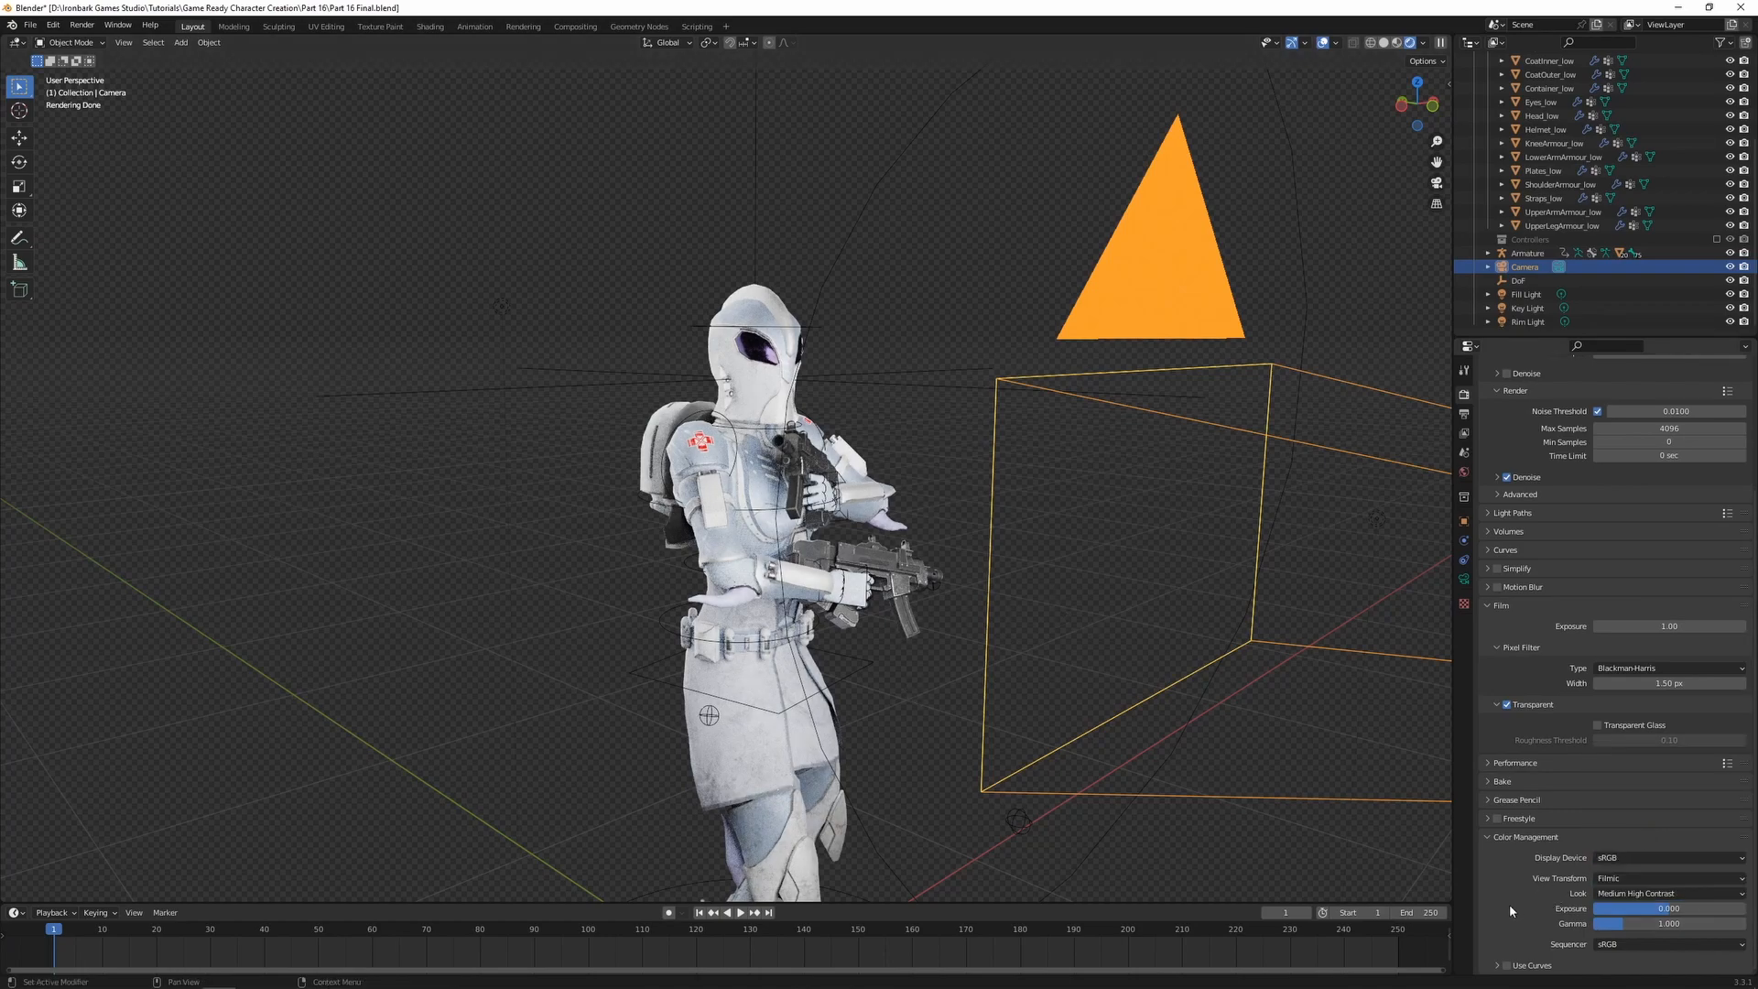
# - Set the noise threshold of the final render sampling to 0.05
pyautogui.scroll(5, 1509, 903)
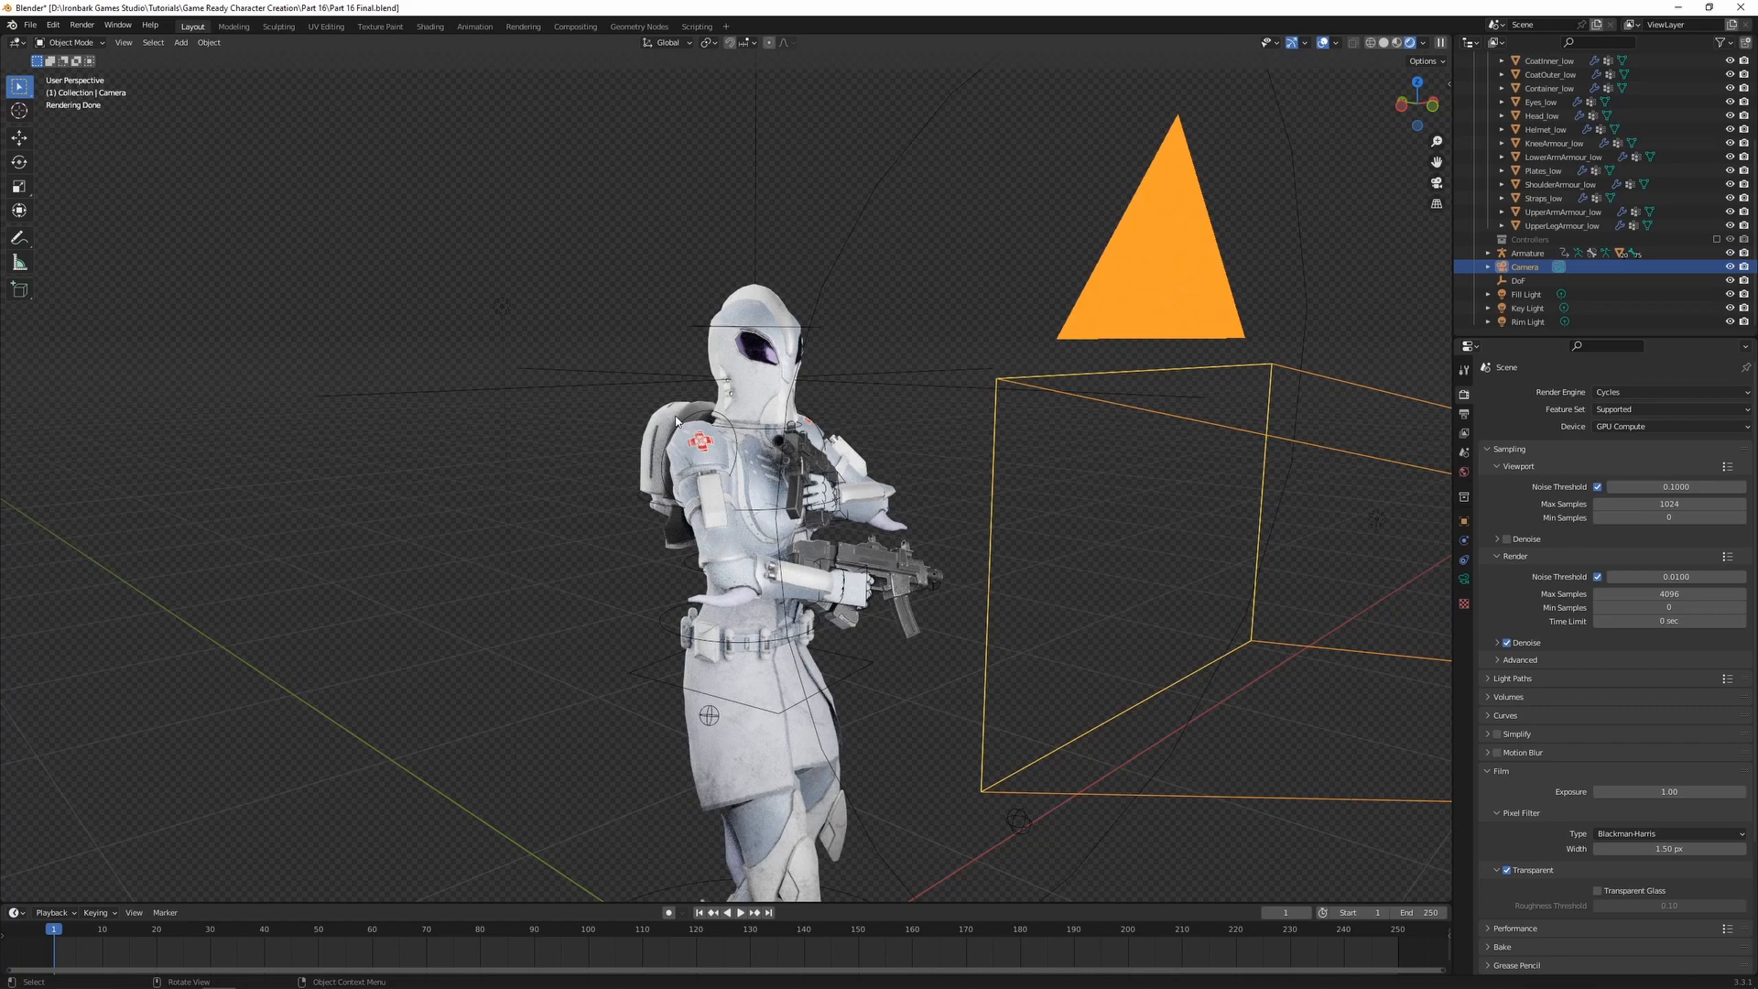
pyautogui.scroll(5, 749, 457)
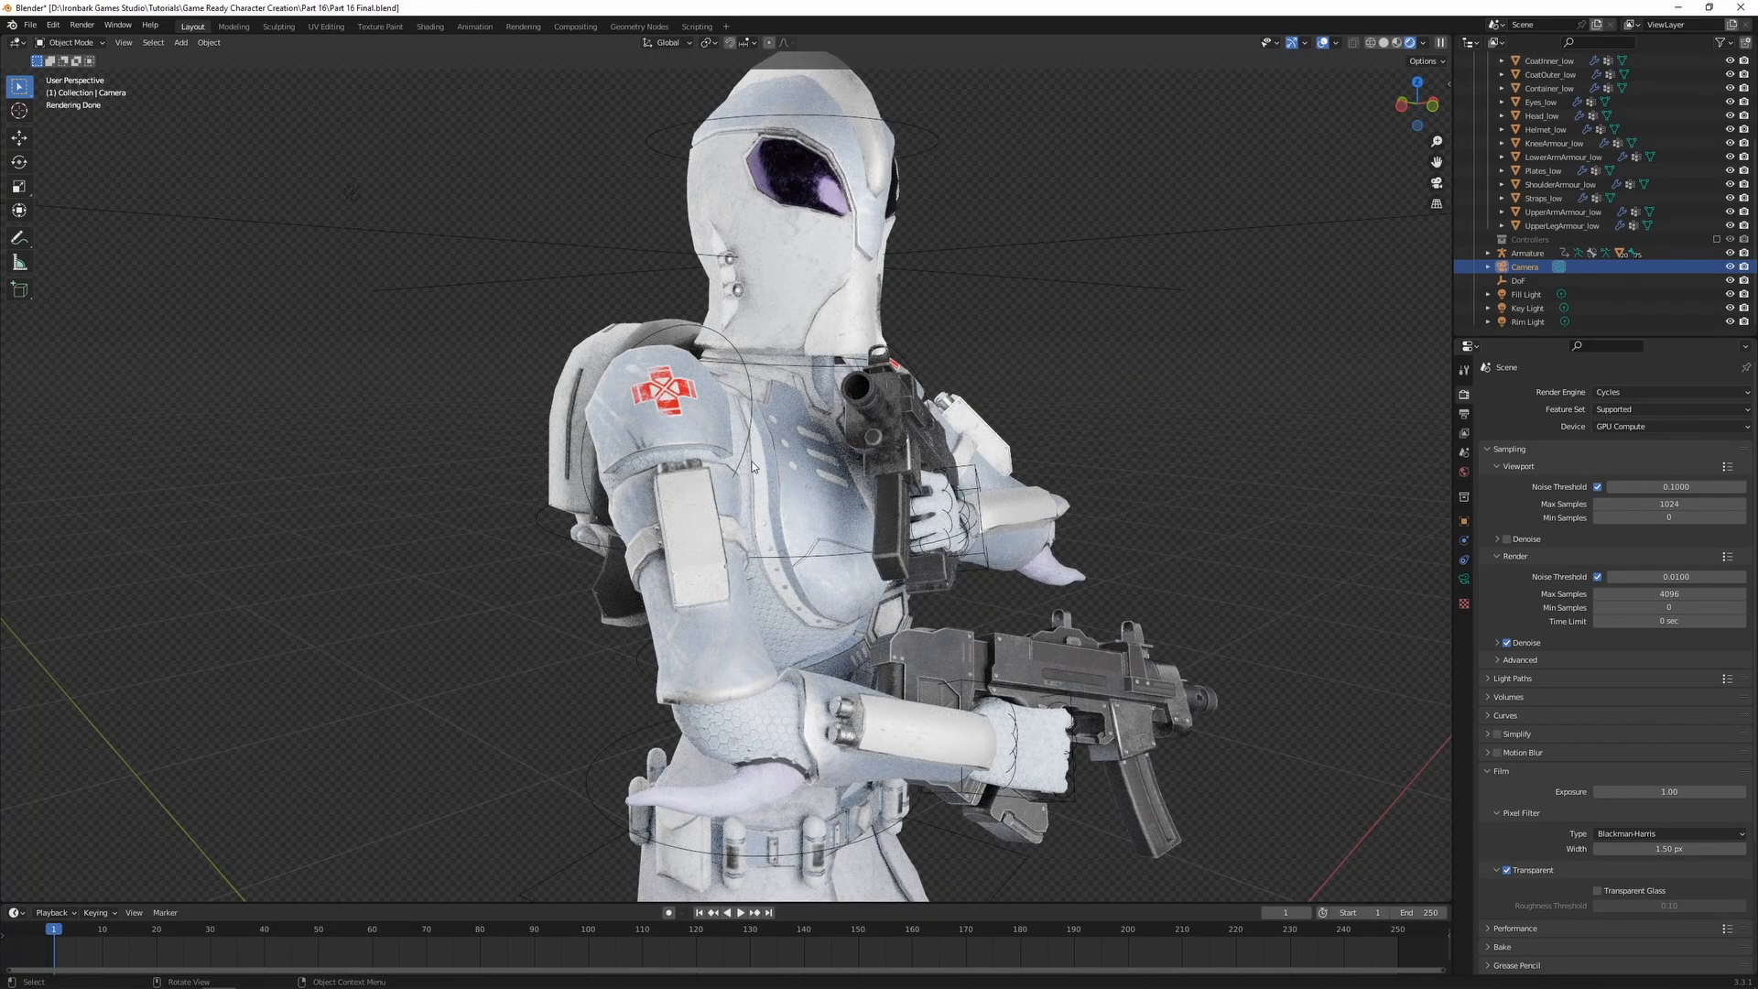
pyautogui.scroll(-4, 759, 465)
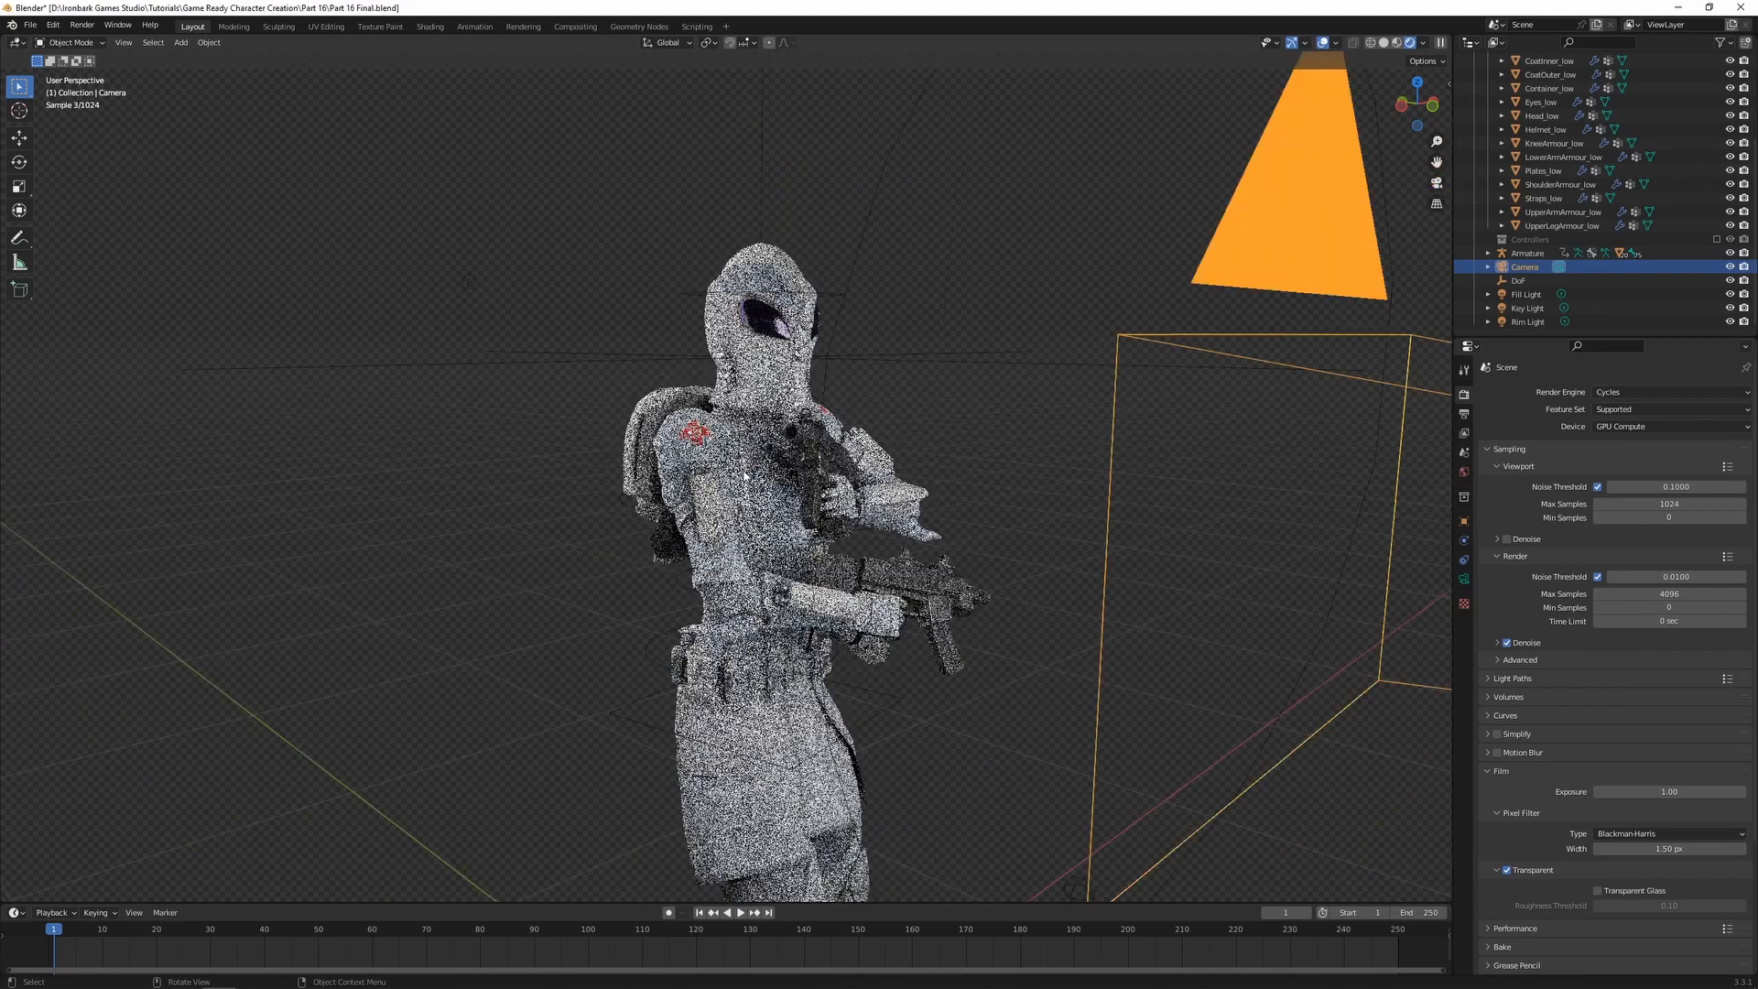
pyautogui.click(1664, 576)
pyautogui.click(1664, 576)
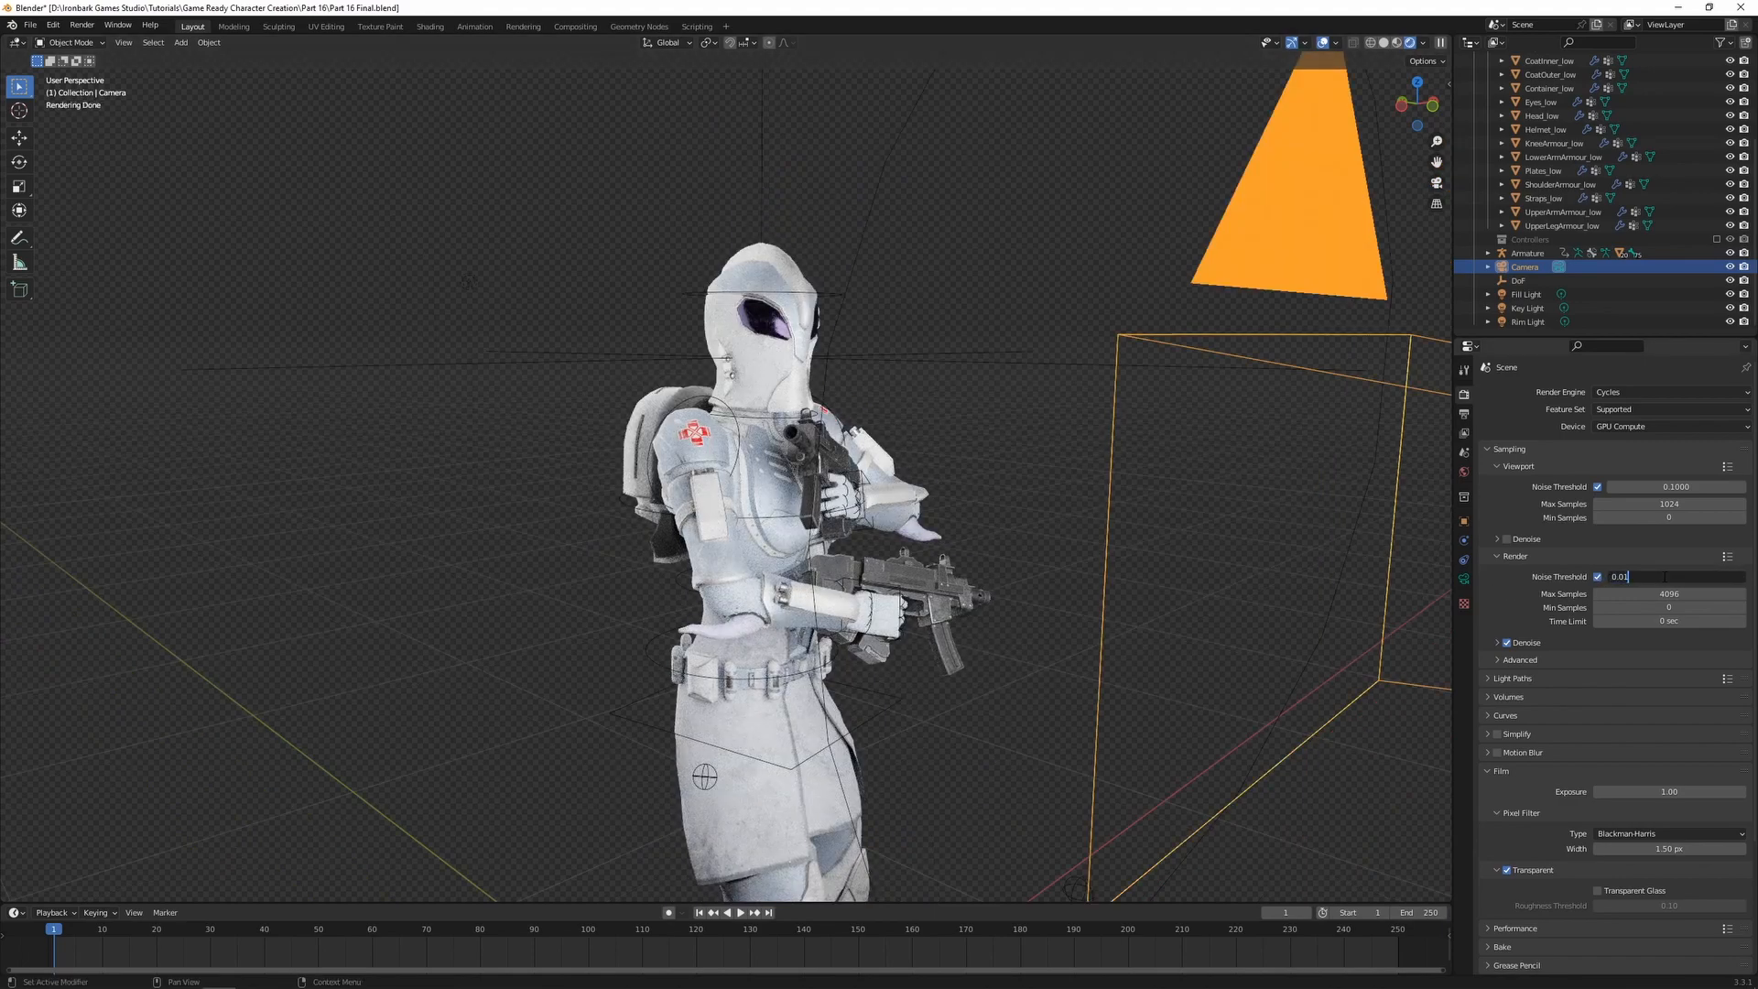
pyautogui.press('BackSpace')
pyautogui.write('5')
pyautogui.press('Return')
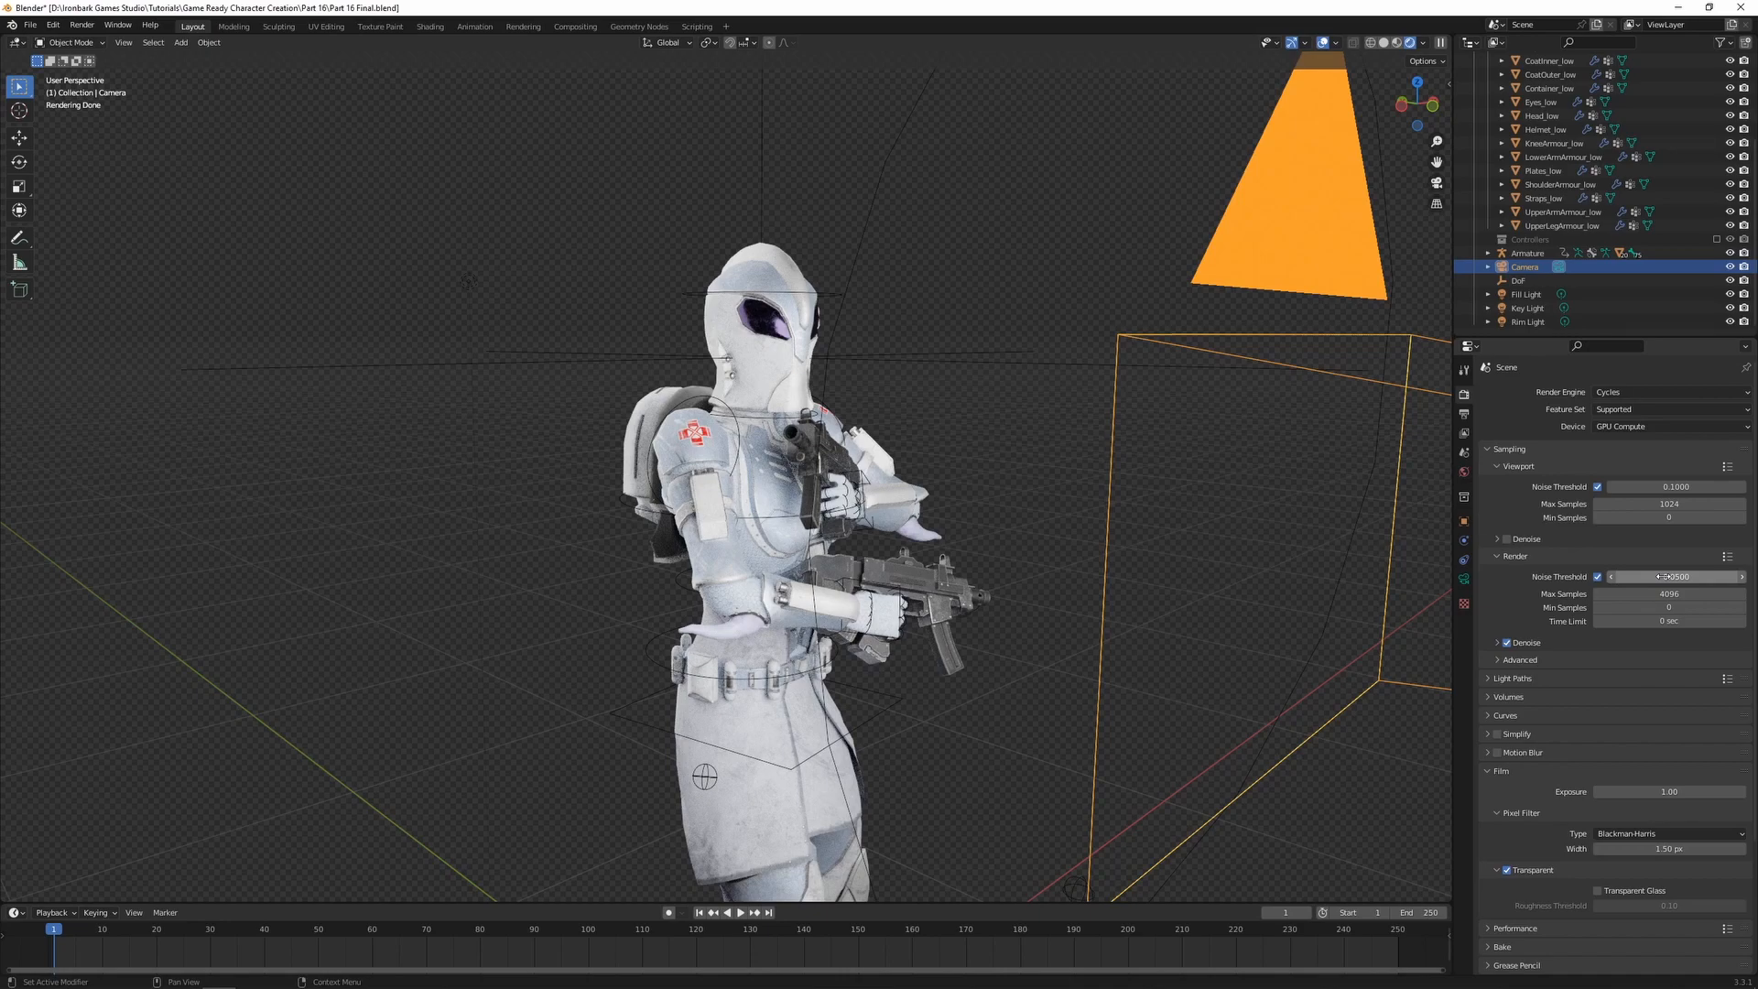
# - Render the current frame from the camera, review the image and close the render window
pyautogui.moveTo(1053, 531); pyautogui.dragTo(927, 536, button='middle')
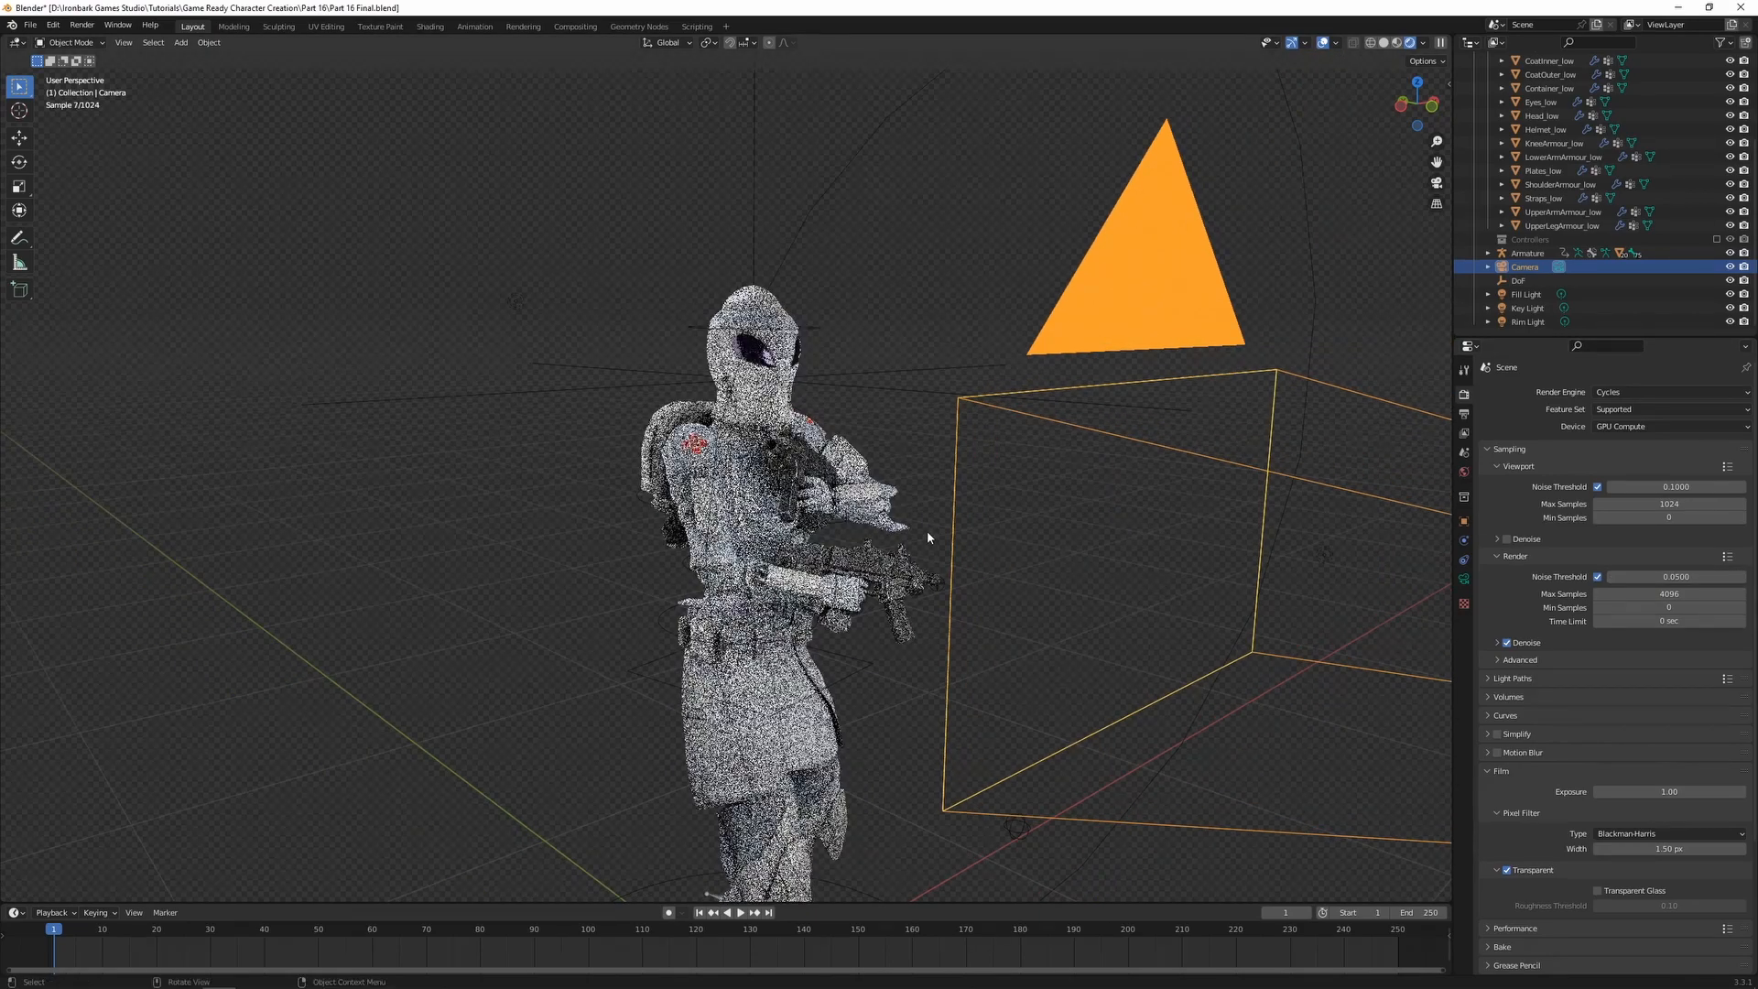
pyautogui.press('F12')
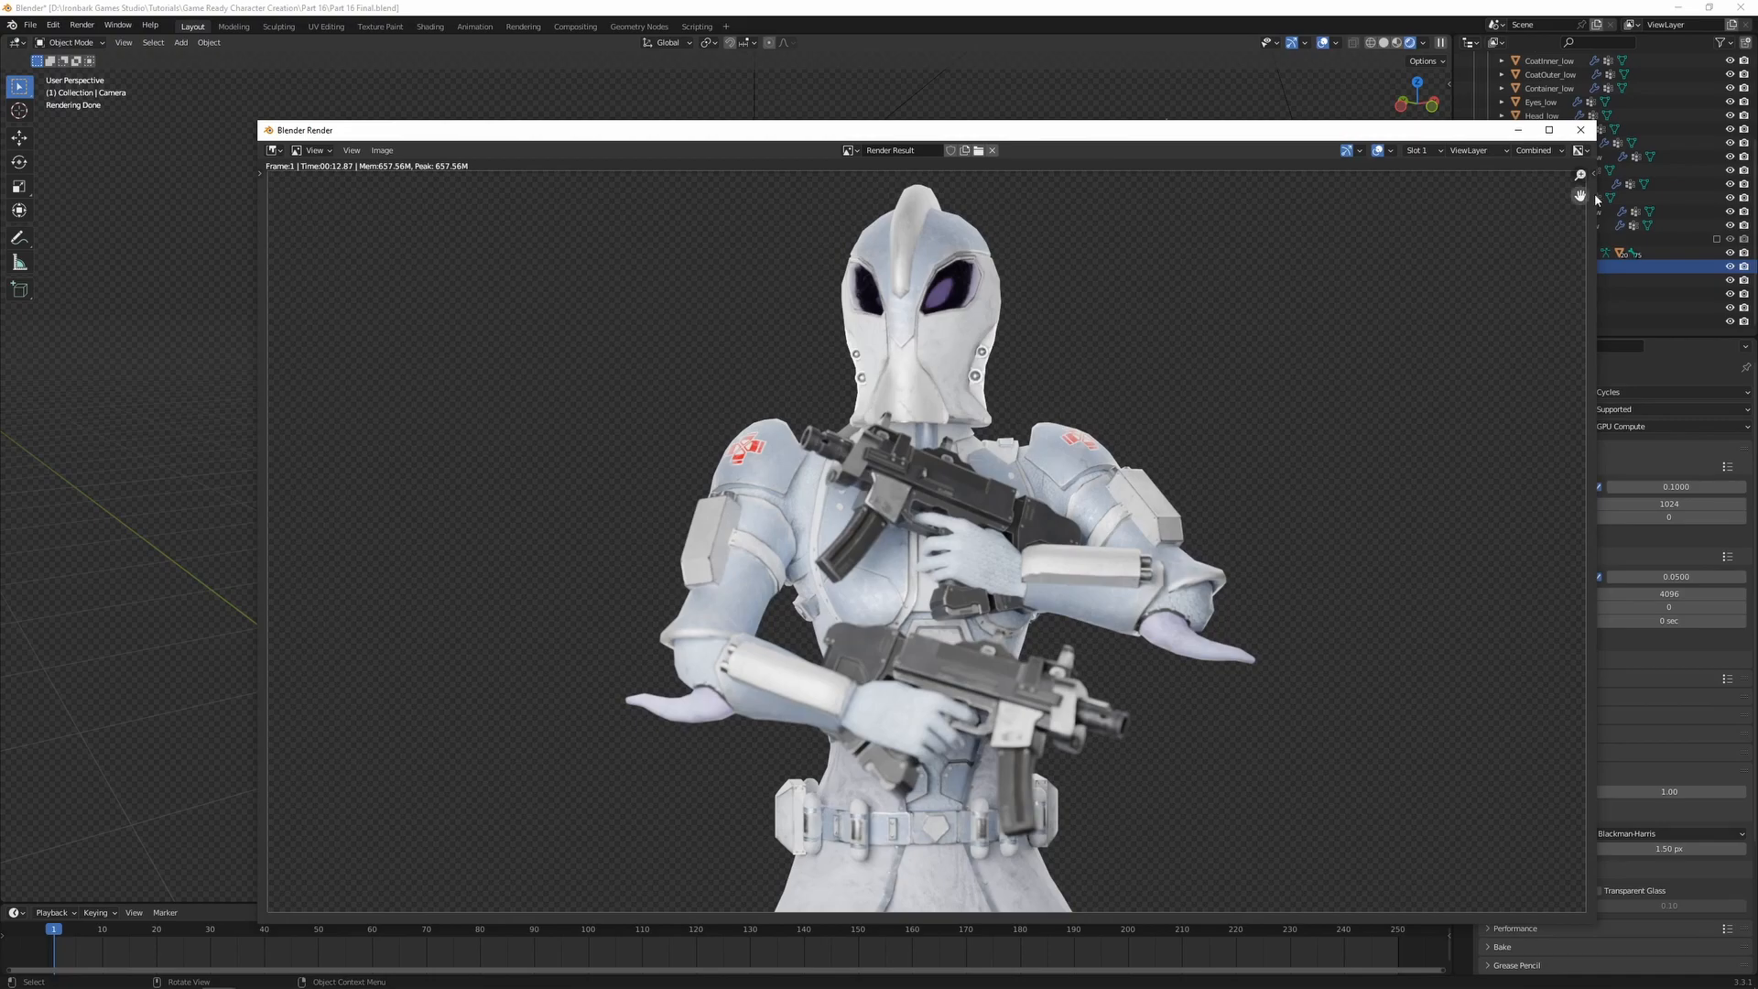
pyautogui.click(1580, 129)
# - Reposition the Fill Light beside the character and check the lighting through the camera
pyautogui.moveTo(1101, 516); pyautogui.dragTo(992, 503, button='middle')
pyautogui.press('KP_0')
pyautogui.scroll(-5, 817, 520)
pyautogui.click(817, 520)
pyautogui.press('g')
pyautogui.press('KP_0')
pyautogui.press('g')
pyautogui.click(877, 559)
pyautogui.press('KP_0')
pyautogui.scroll(3, 1118, 589)
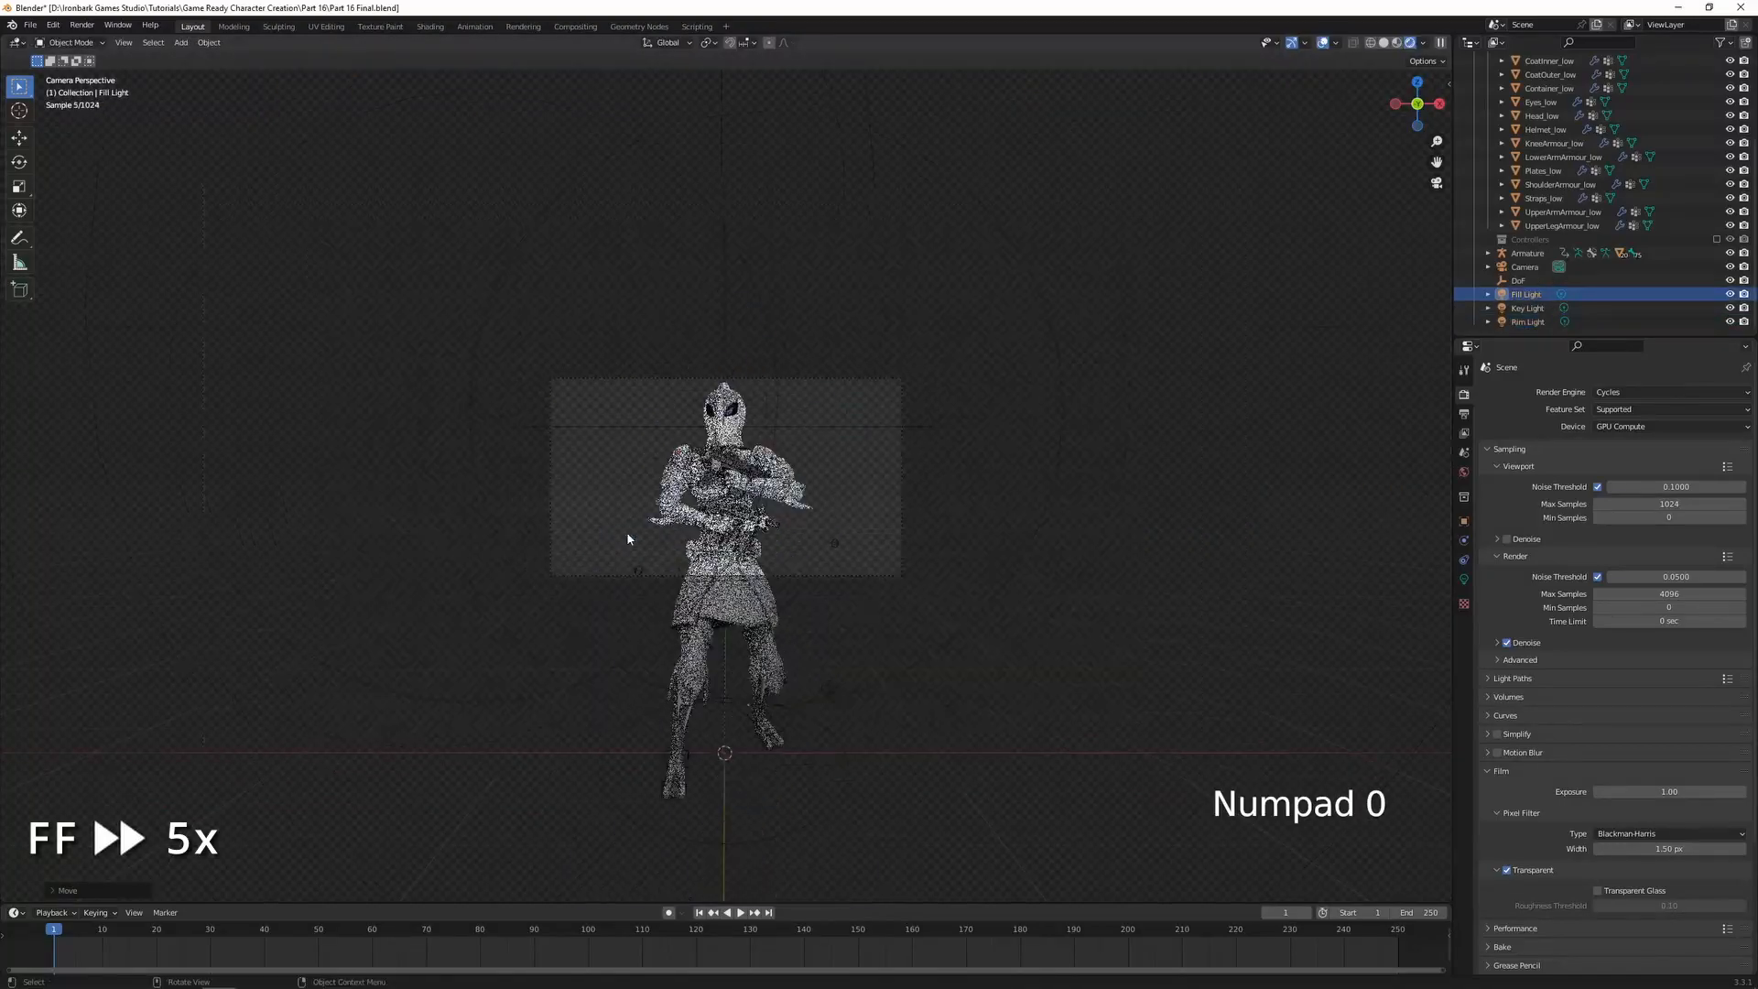
# - Set the Key Light's radius to 0.41 m and move the light relative to the character
pyautogui.click(1527, 307)
pyautogui.click(1464, 579)
pyautogui.moveTo(1658, 507); pyautogui.dragTo(1639, 506)
pyautogui.scroll(2, 824, 586)
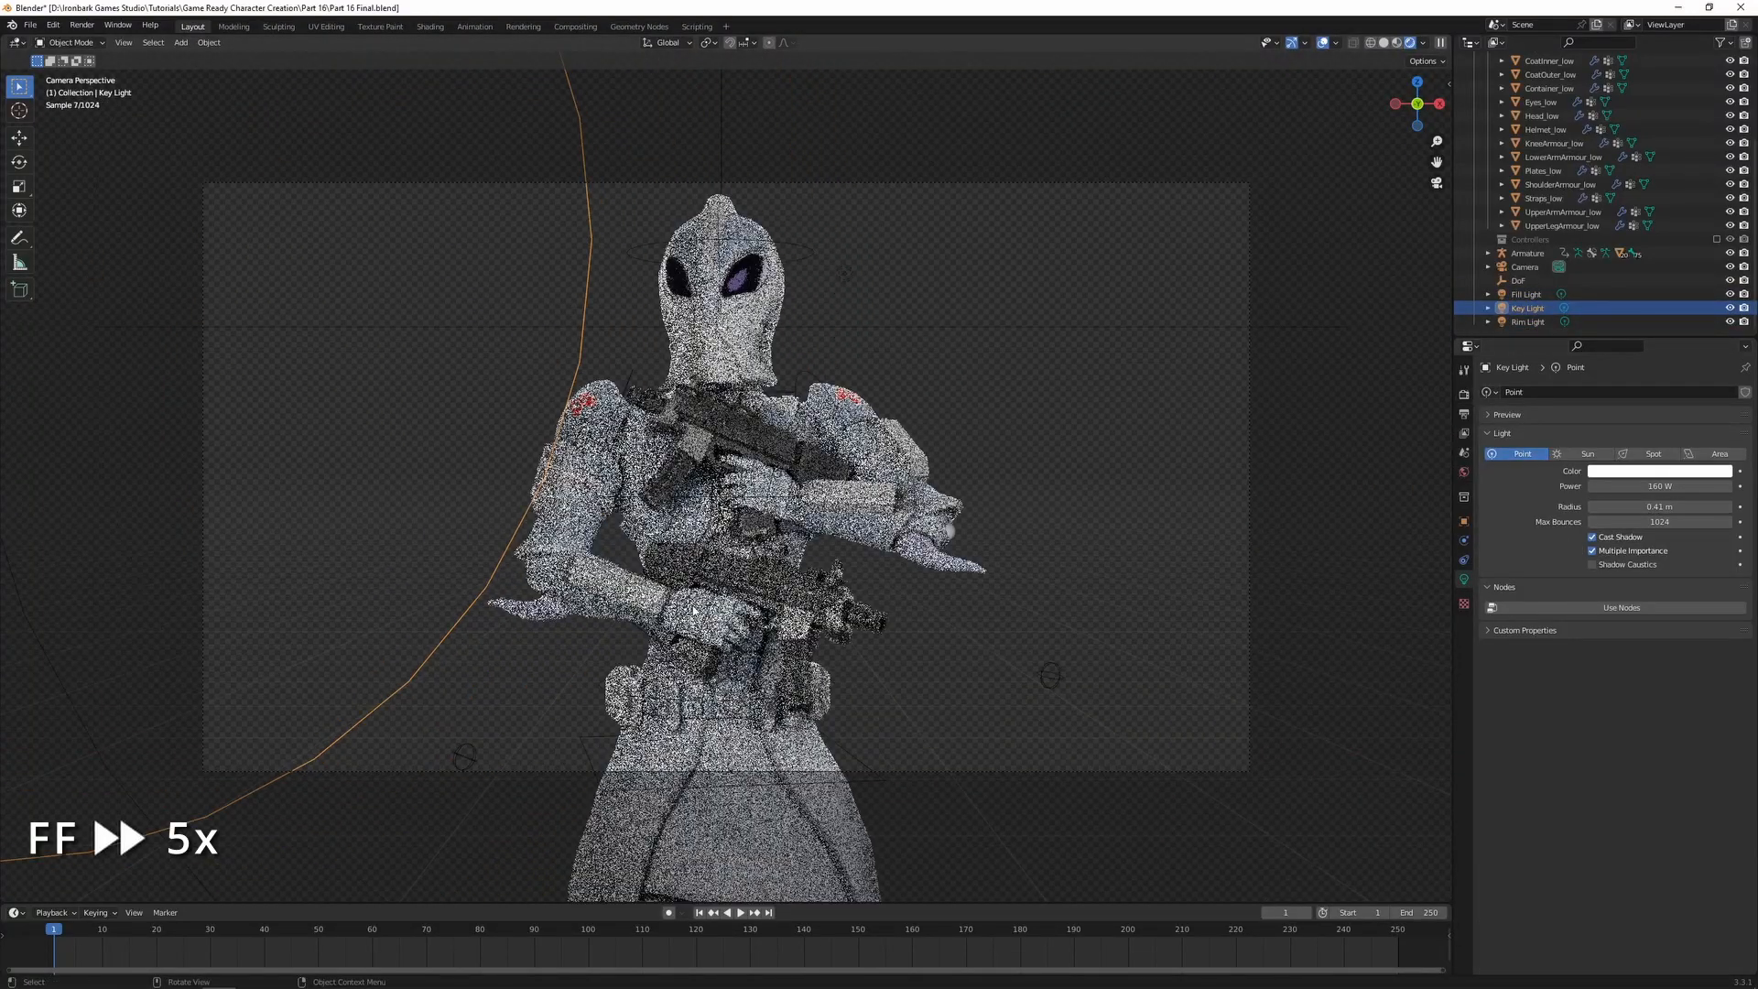
pyautogui.press('g')
pyautogui.click(729, 608)
# - Try turning the character's neck bone in Pose Mode and undo the rotation
pyautogui.click(727, 603)
pyautogui.hotkey('ctrl', 'Tab')
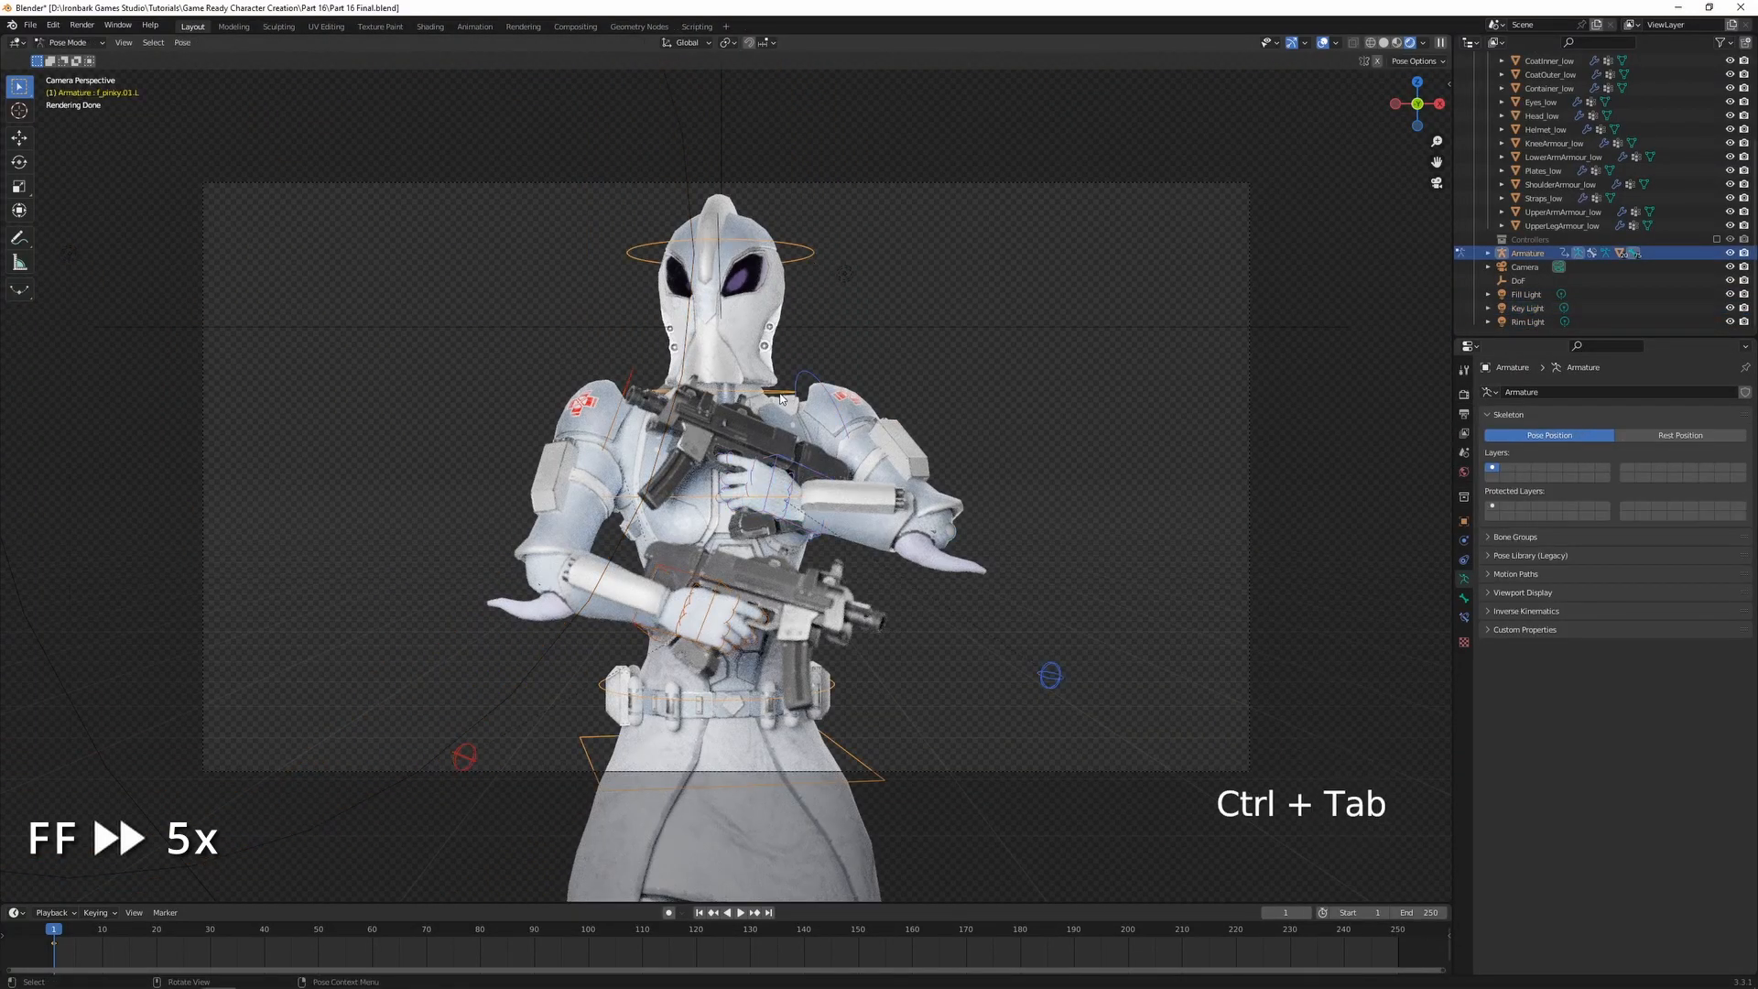
pyautogui.press('r')
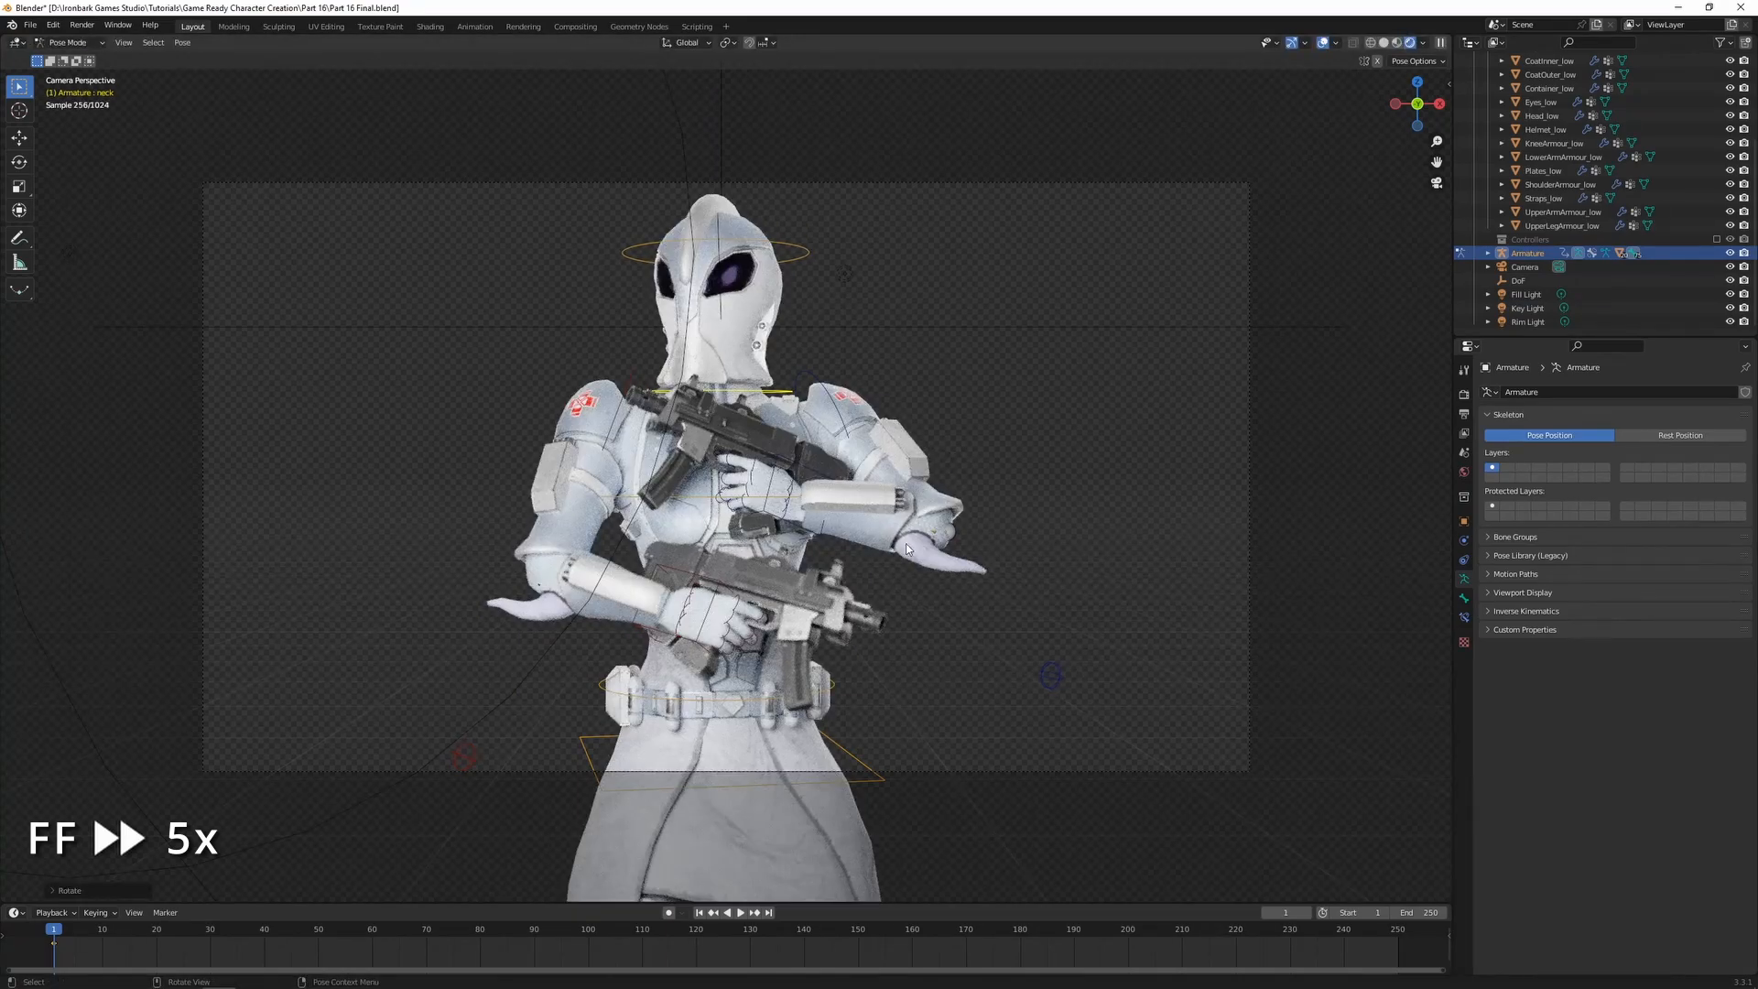
pyautogui.hotkey('ctrl', 'z')
# - Rotate the whole armature slightly about the global Z axis in Object Mode
pyautogui.hotkey('ctrl', 'Tab')
pyautogui.press('r')
pyautogui.press('Return')
pyautogui.hotkey('ctrl', 'Tab')
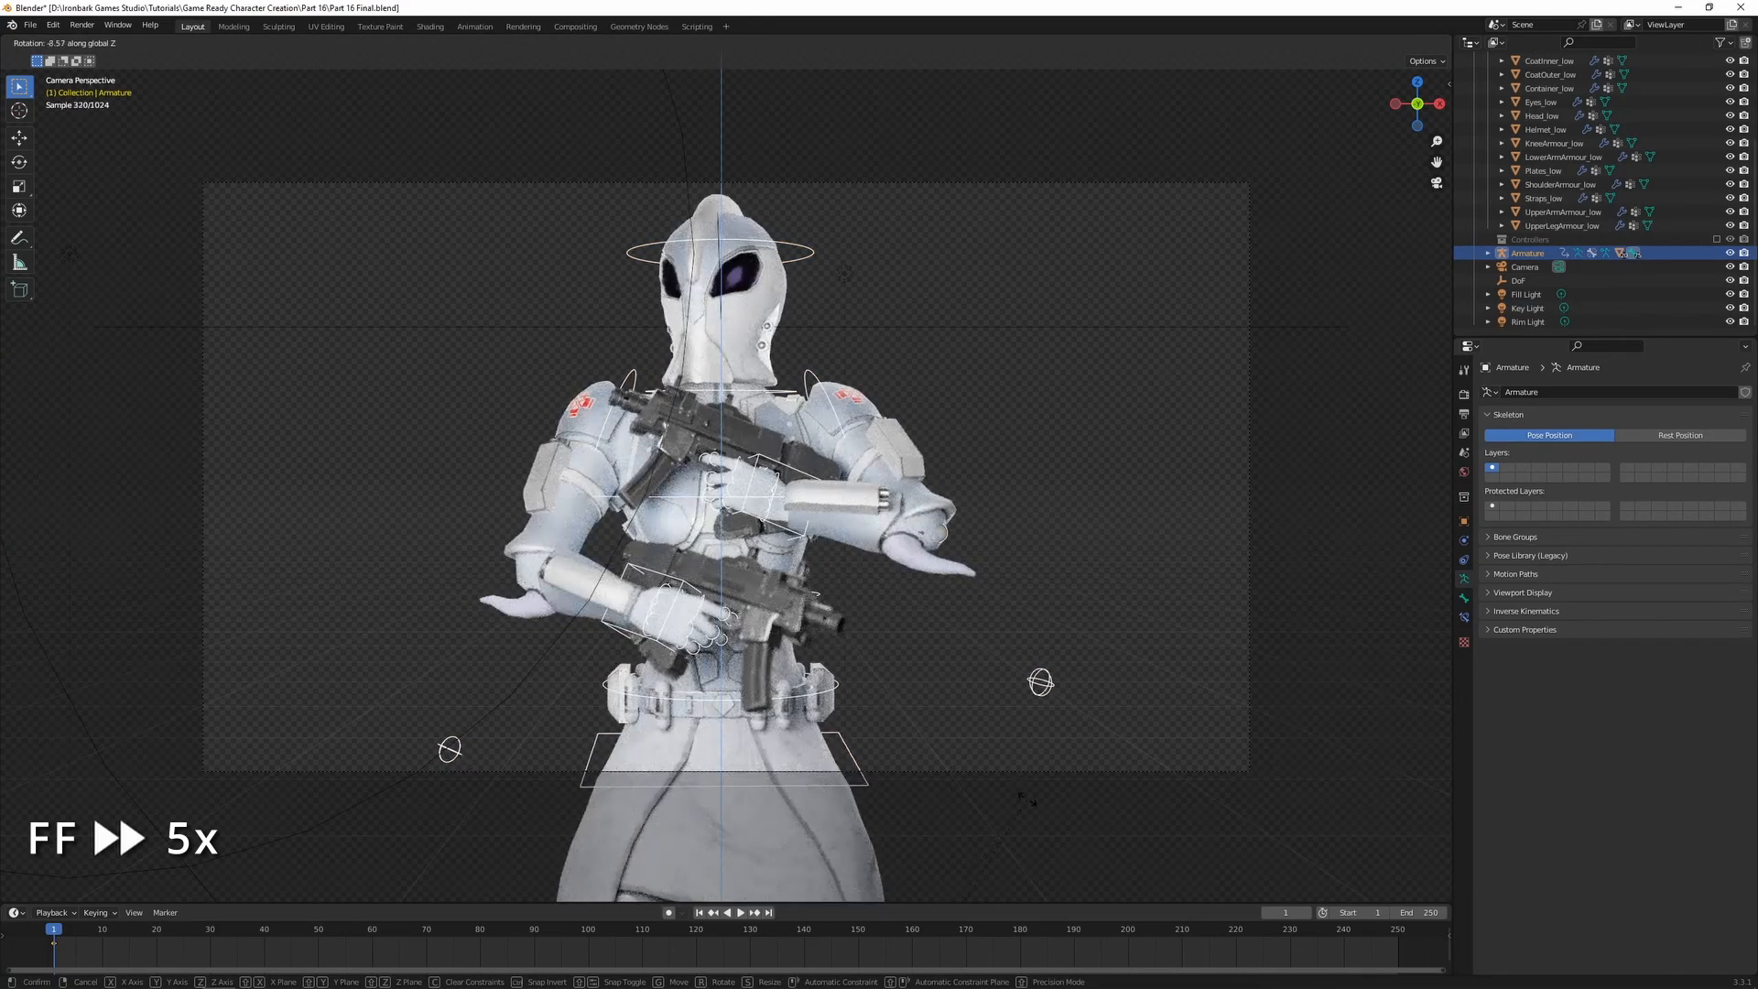
pyautogui.scroll(-3, 725, 476)
pyautogui.scroll(3, 726, 476)
# - Reposition the Fill Light around the character and set its radius to 0.62 m
pyautogui.click(845, 273)
pyautogui.scroll(-3, 992, 414)
pyautogui.moveTo(993, 420); pyautogui.dragTo(1028, 510, button='middle')
pyautogui.click(1028, 510)
pyautogui.press('g')
pyautogui.click(915, 616)
pyautogui.press('KP_0')
pyautogui.moveTo(1659, 506)
pyautogui.mouseDown()
pyautogui.moveTo(1621, 506)
pyautogui.moveTo(1653, 486)
pyautogui.mouseUp()
pyautogui.press('g')
pyautogui.click(927, 632)
pyautogui.scroll(5, 926, 632)
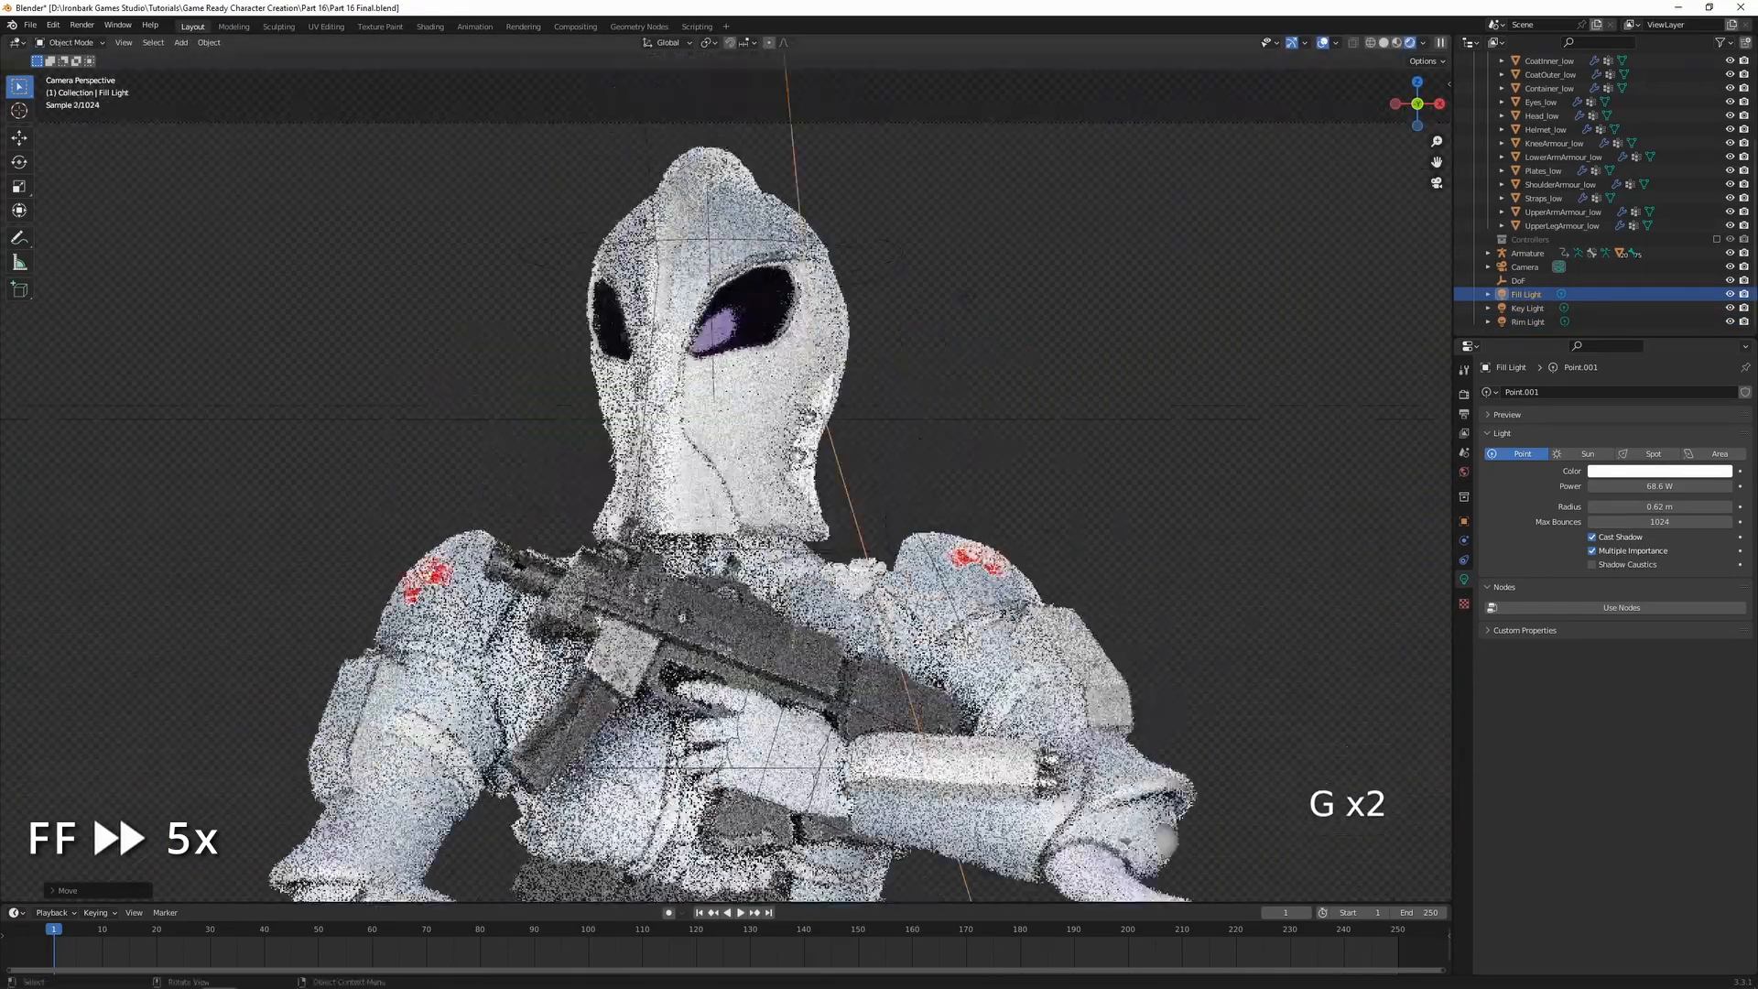
# - Move the Key Light along the global X axis and set its power to 100 W
pyautogui.scroll(-6, 936, 563)
pyautogui.click(541, 565)
pyautogui.press('g')
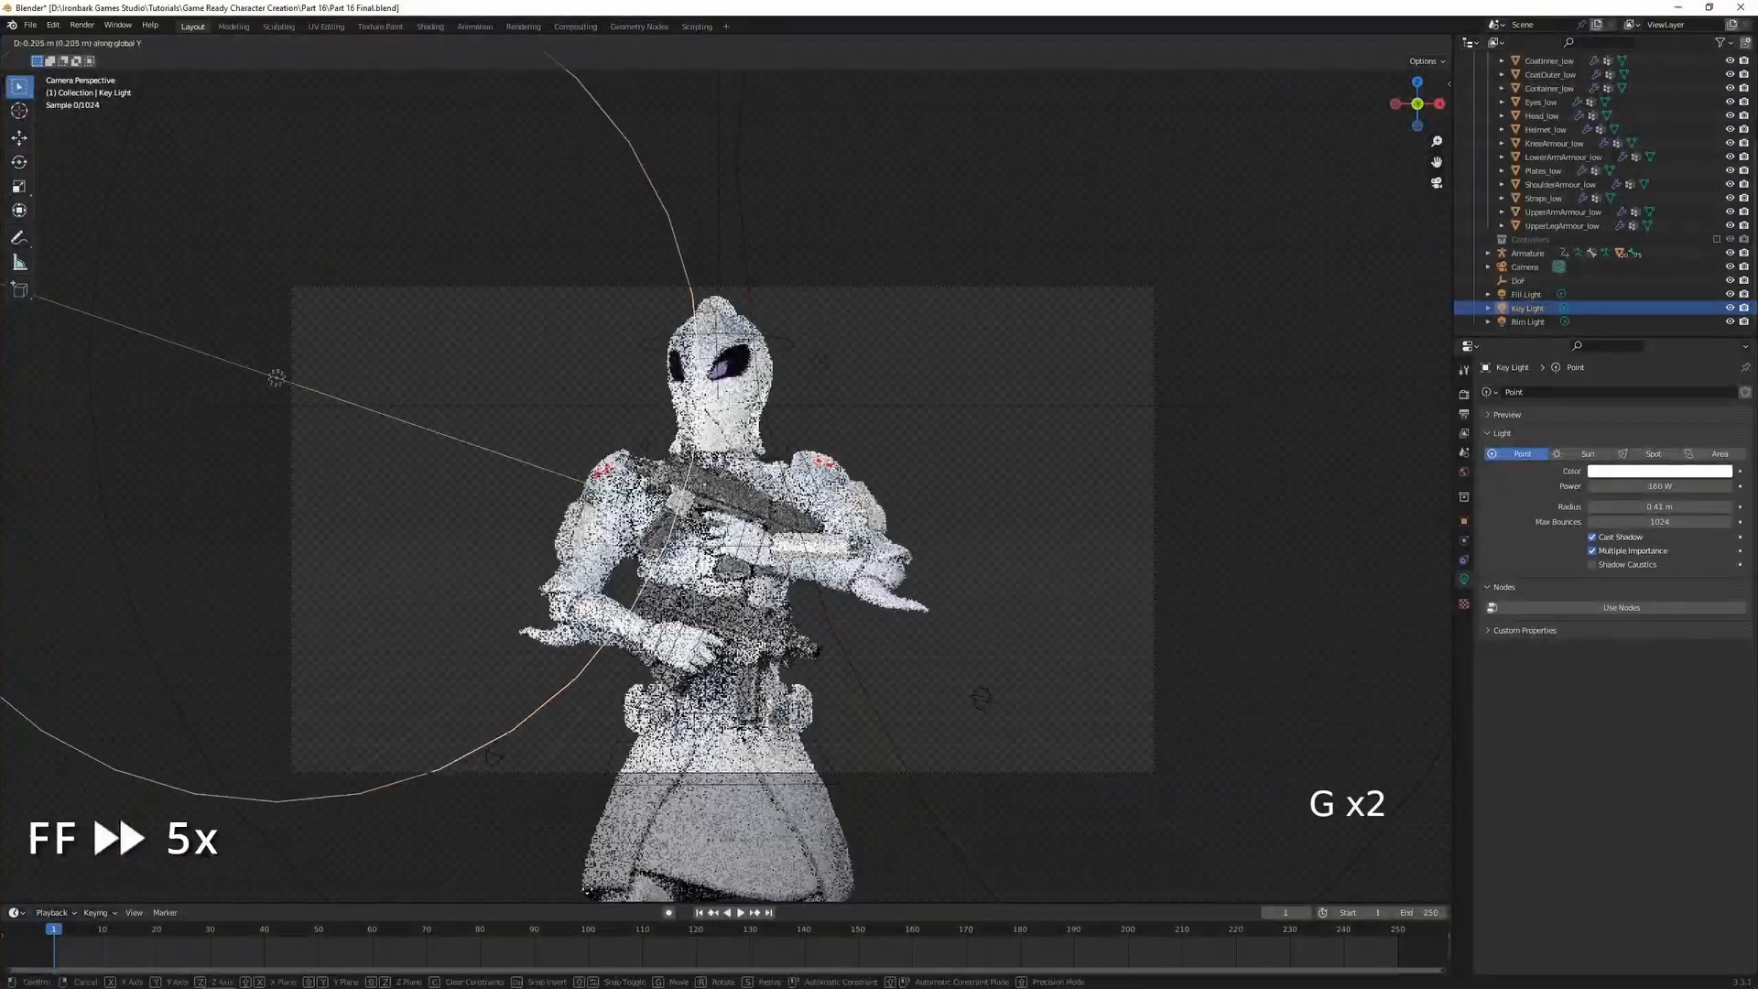
pyautogui.press('Escape')
pyautogui.press('g')
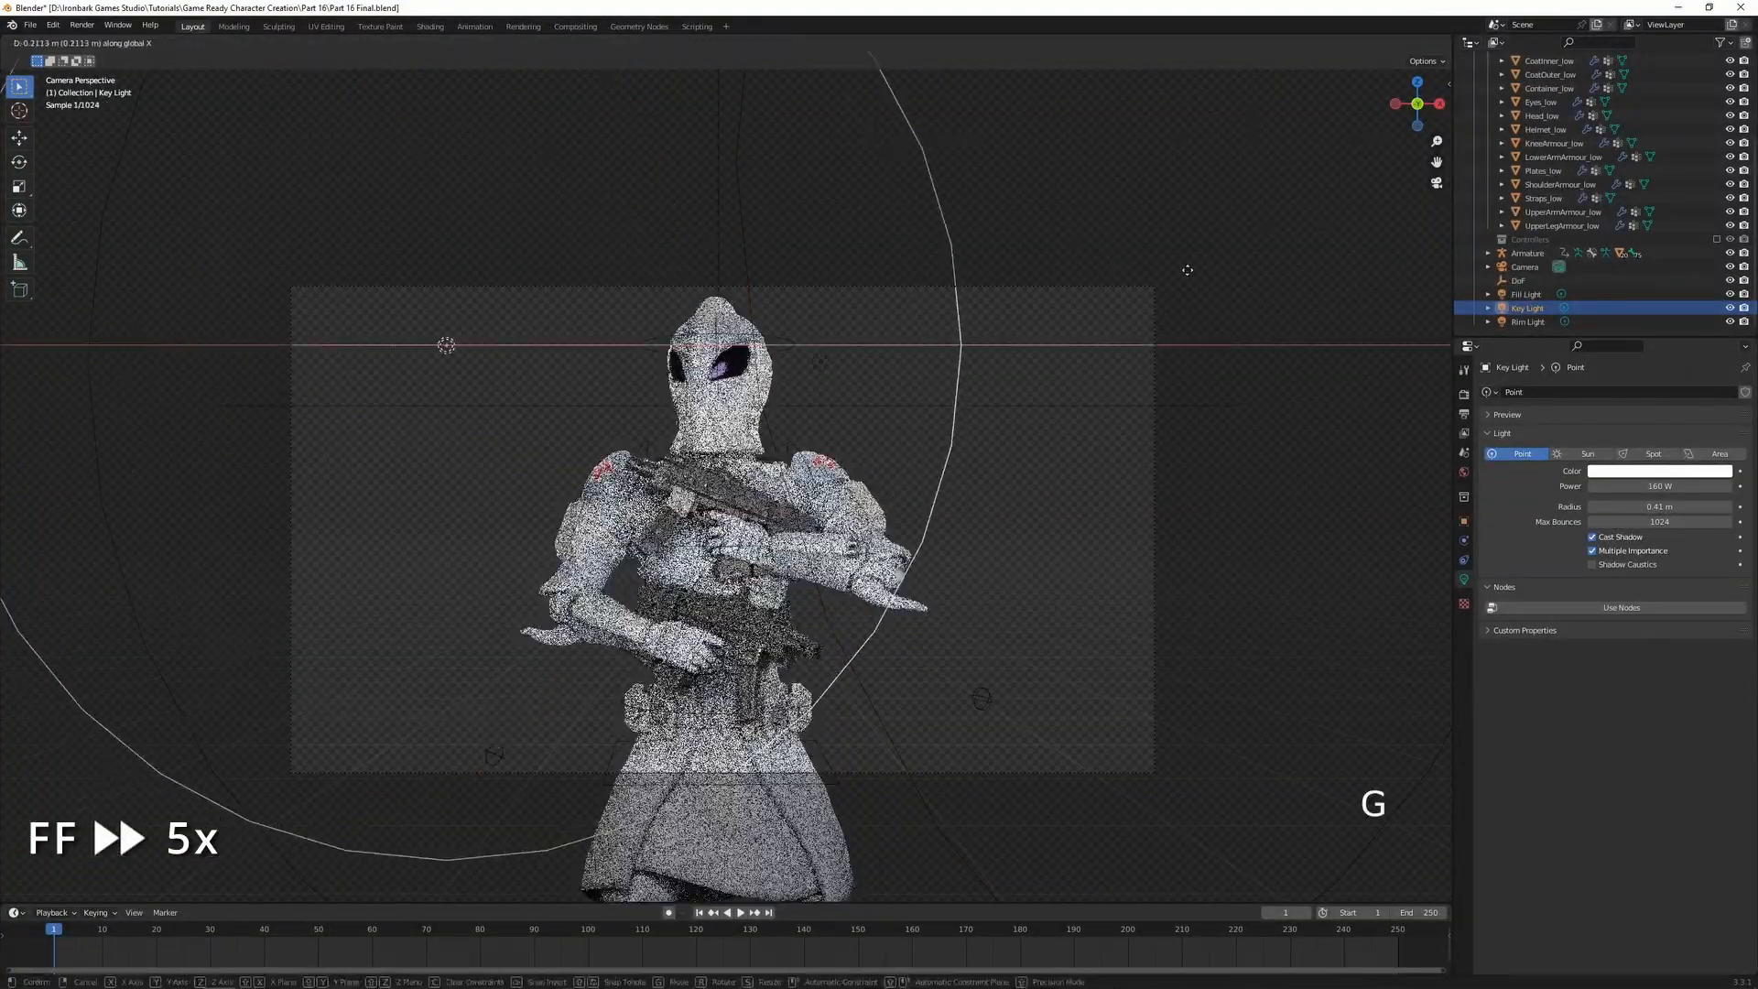
pyautogui.click(1240, 302)
pyautogui.scroll(3, 974, 302)
pyautogui.click(1660, 486)
pyautogui.write('100')
pyautogui.press('Return')
pyautogui.scroll(-4, 975, 601)
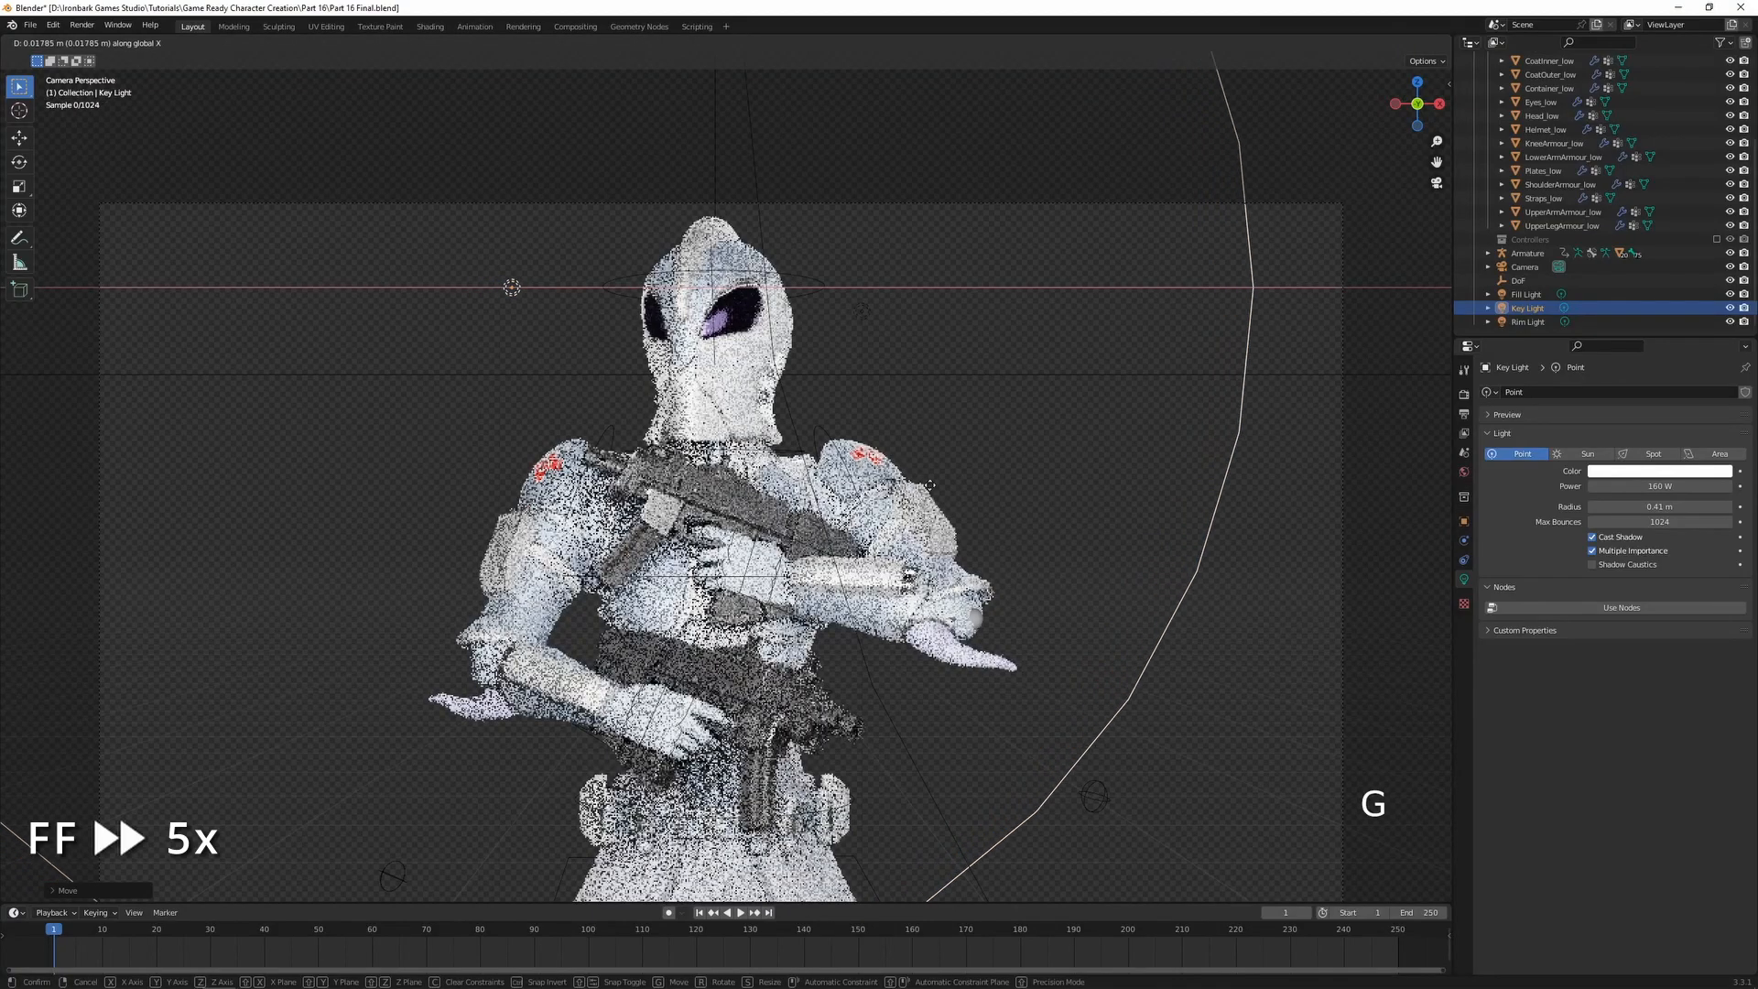
# - Set the Fill Light's power to 50 W
pyautogui.click(1527, 321)
pyautogui.click(1526, 294)
pyautogui.click(1660, 487)
pyautogui.write('50')
pyautogui.press('Return')
# - Select the Rim Light and reposition it beside the character's head in the camera view
pyautogui.click(794, 398)
pyautogui.click(795, 398)
pyautogui.scroll(2, 798, 399)
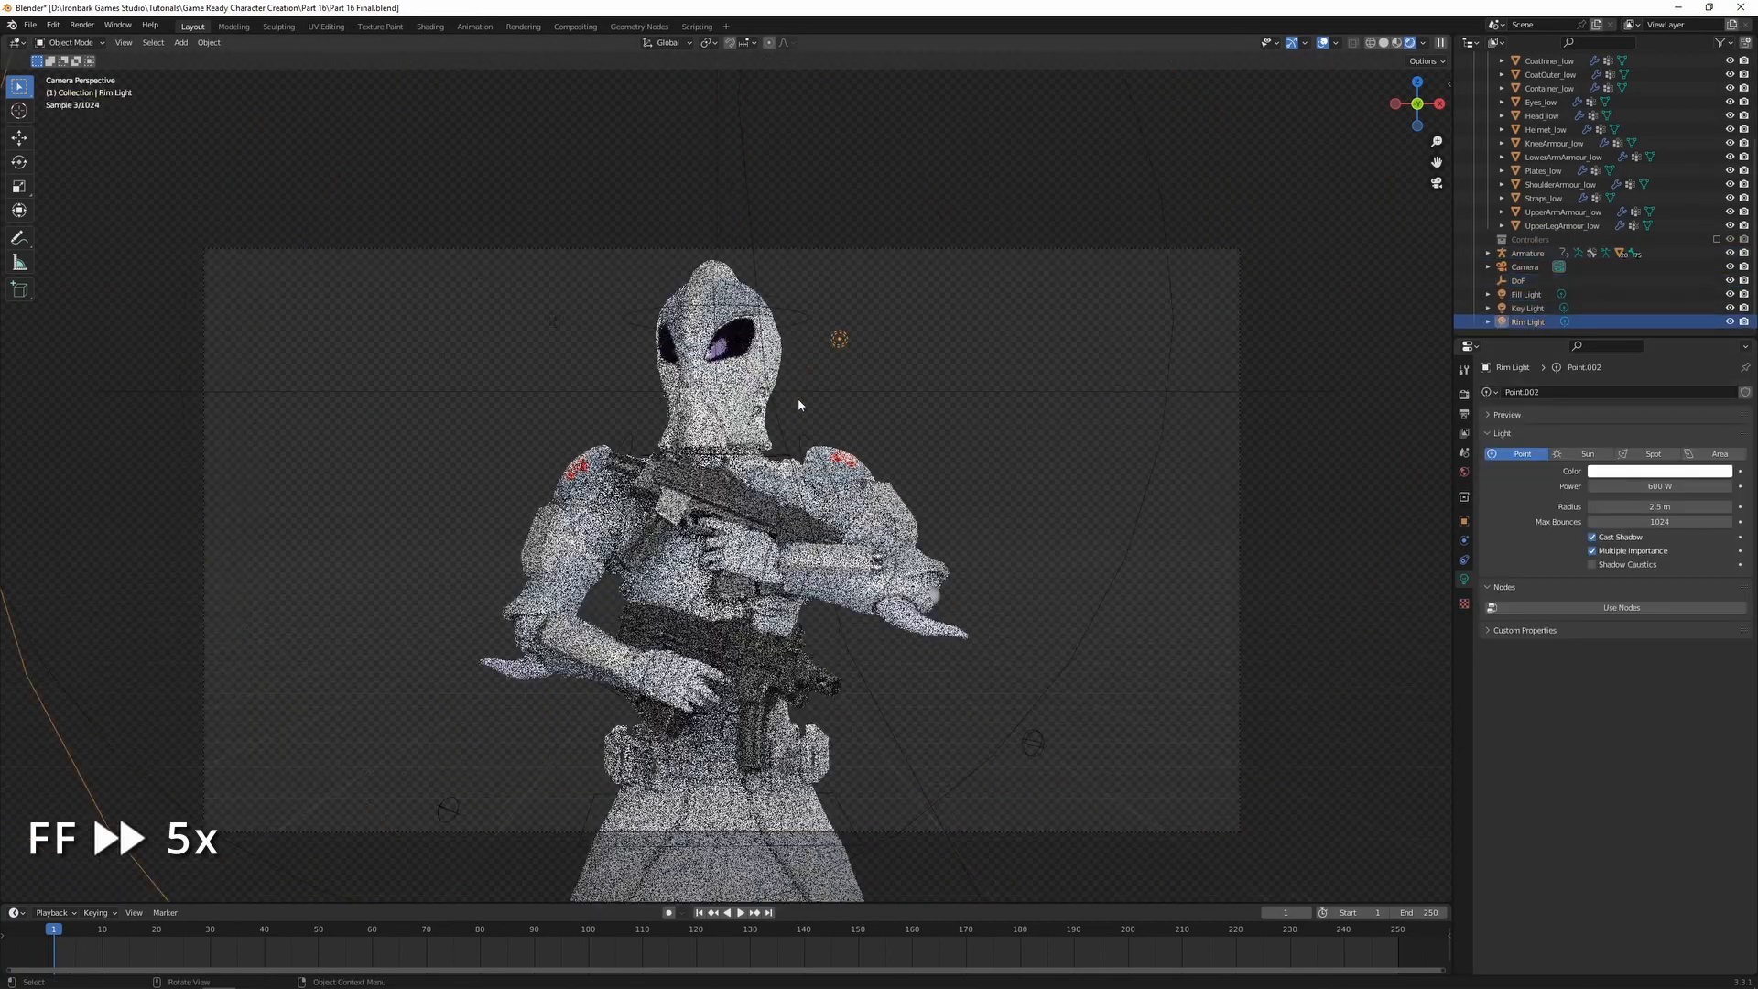
pyautogui.press('g')
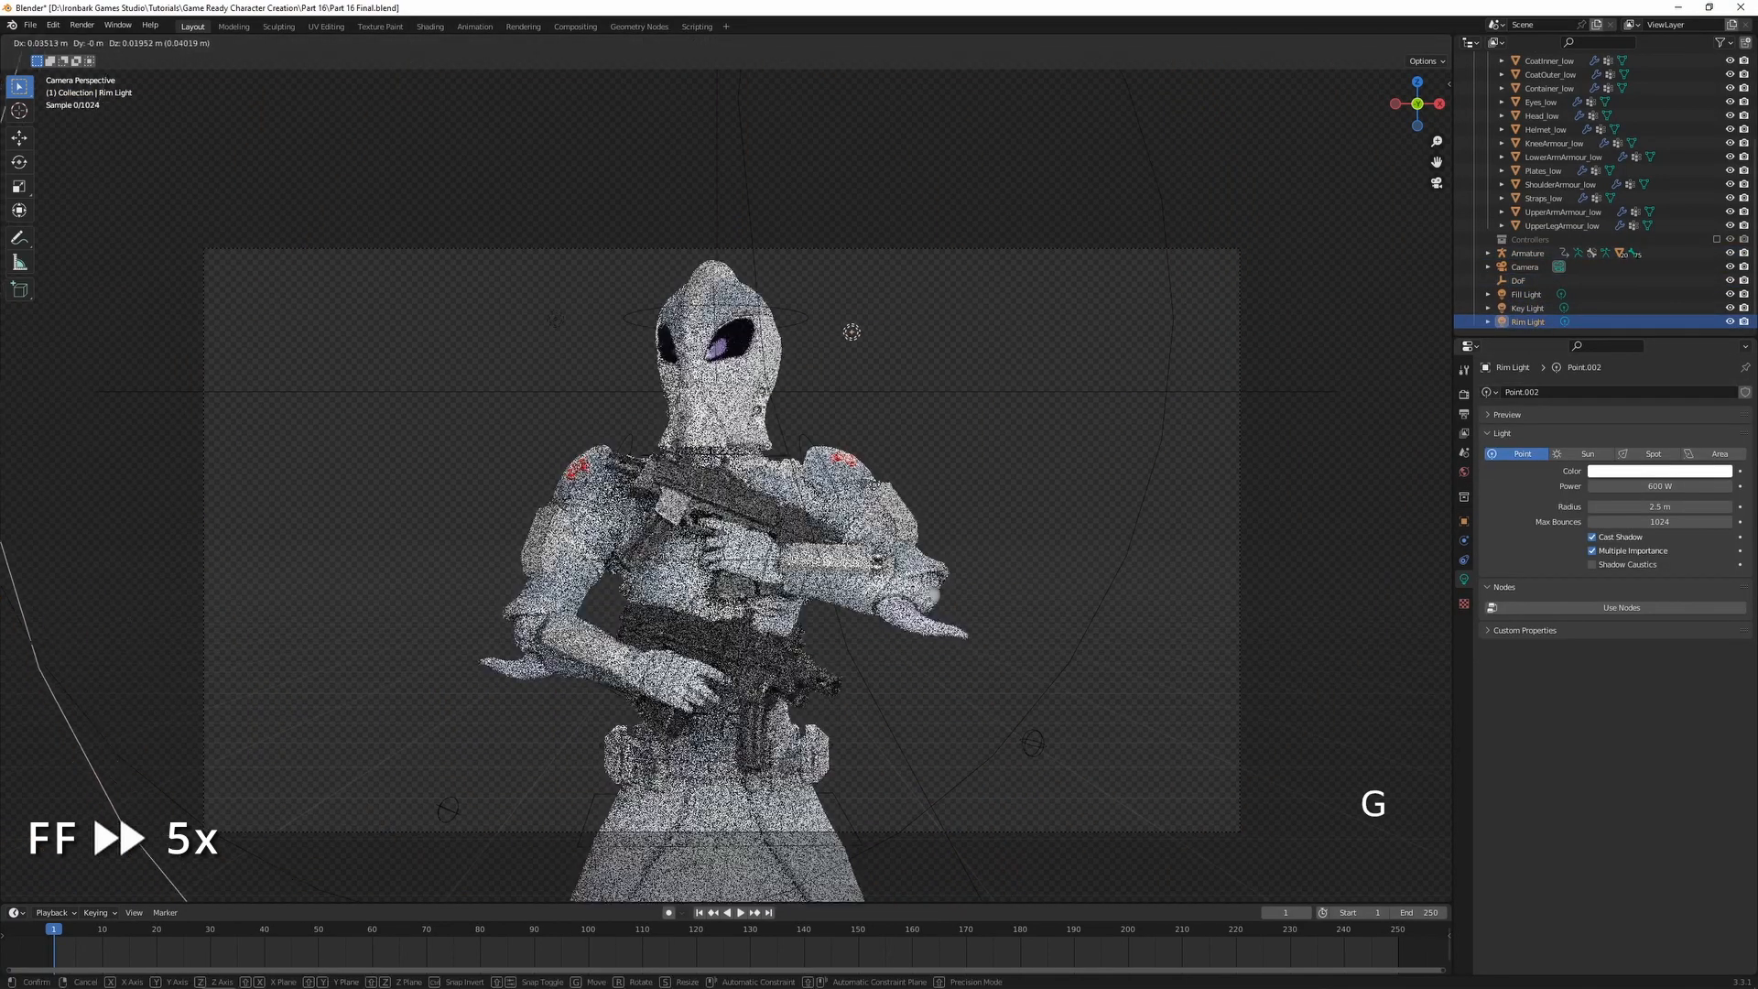
pyautogui.press('g')
pyautogui.press('g')
pyautogui.click(980, 609)
pyautogui.press('g')
pyautogui.click(1021, 441)
pyautogui.keyDown('shift'); pyautogui.moveTo(1040, 493); pyautogui.dragTo(1061, 480, button='middle'); pyautogui.keyUp('shift')
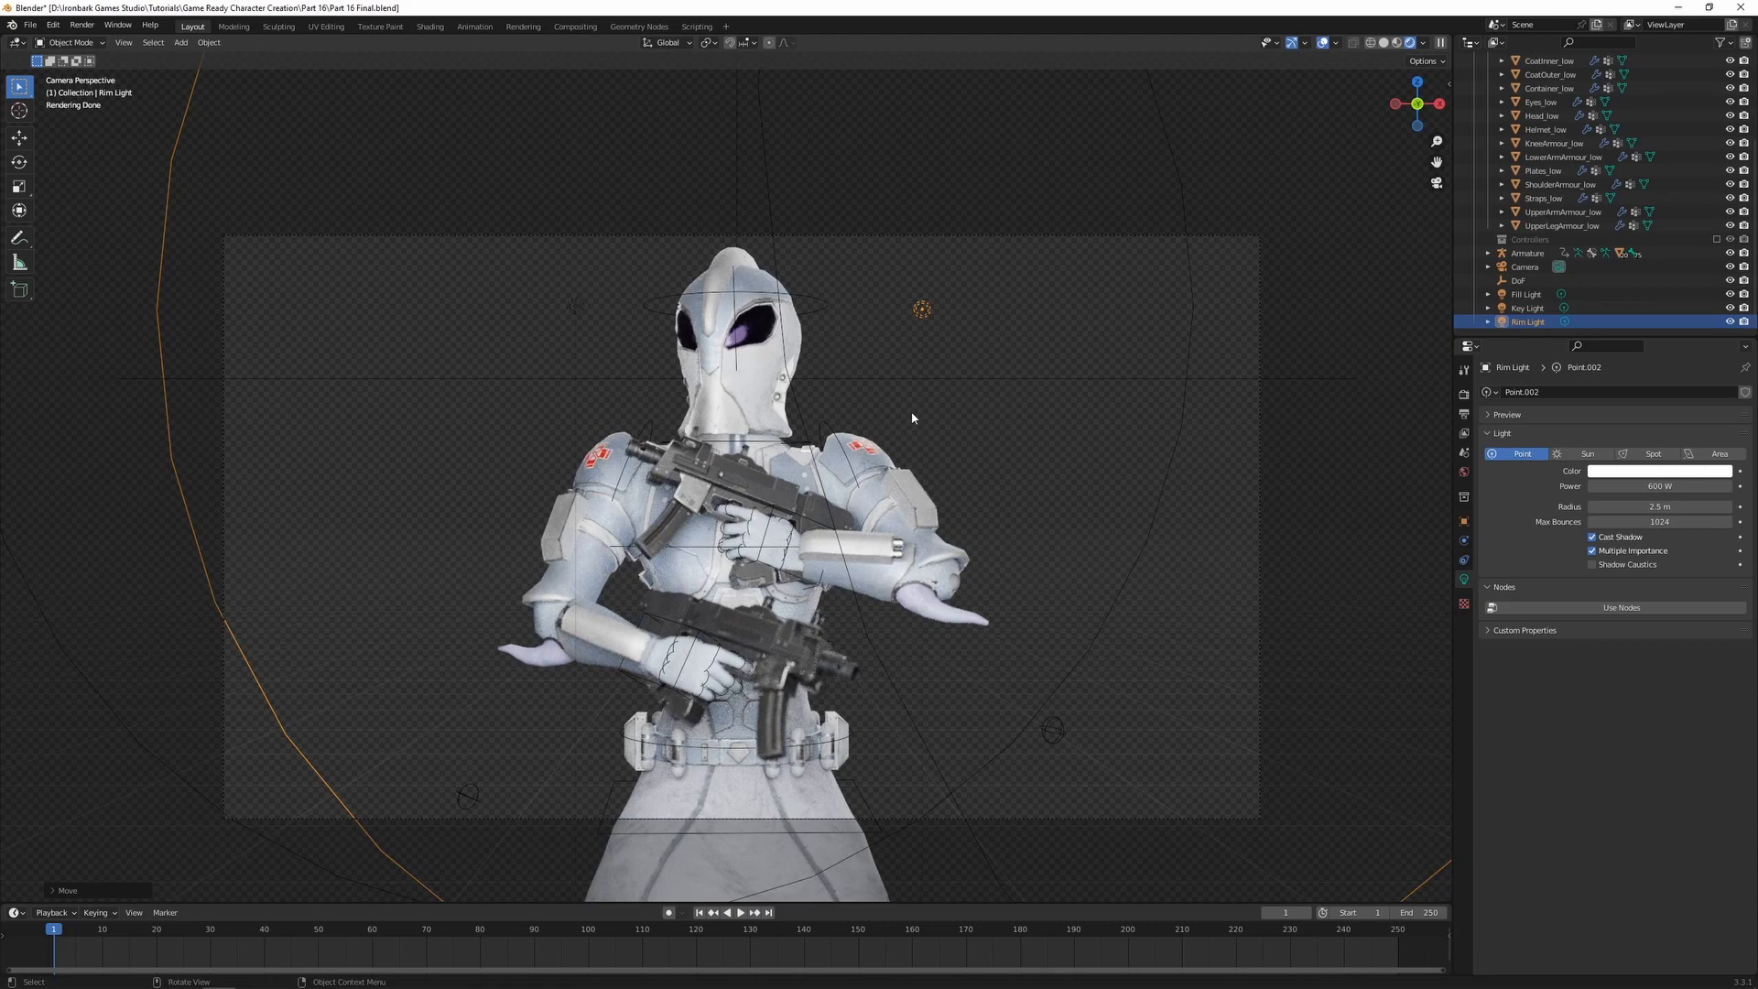
# - Render the relit frame and enable Use Nodes in the Compositing workspace
pyautogui.press('F12')
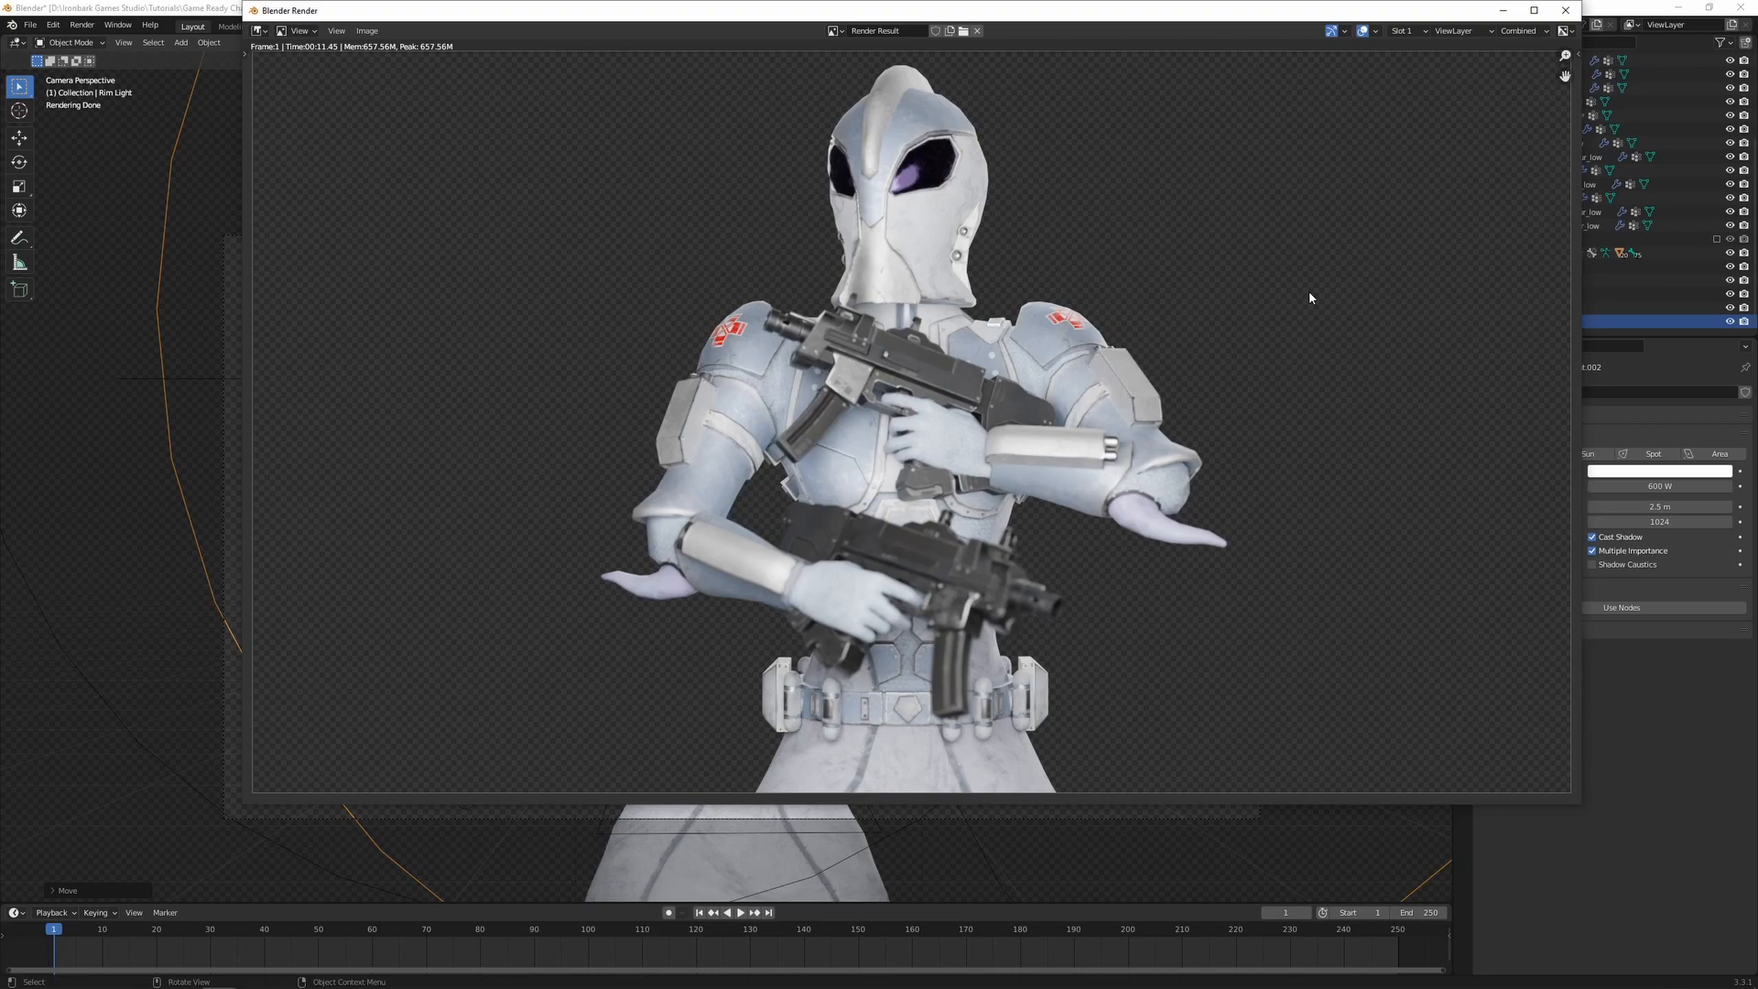
pyautogui.click(1564, 10)
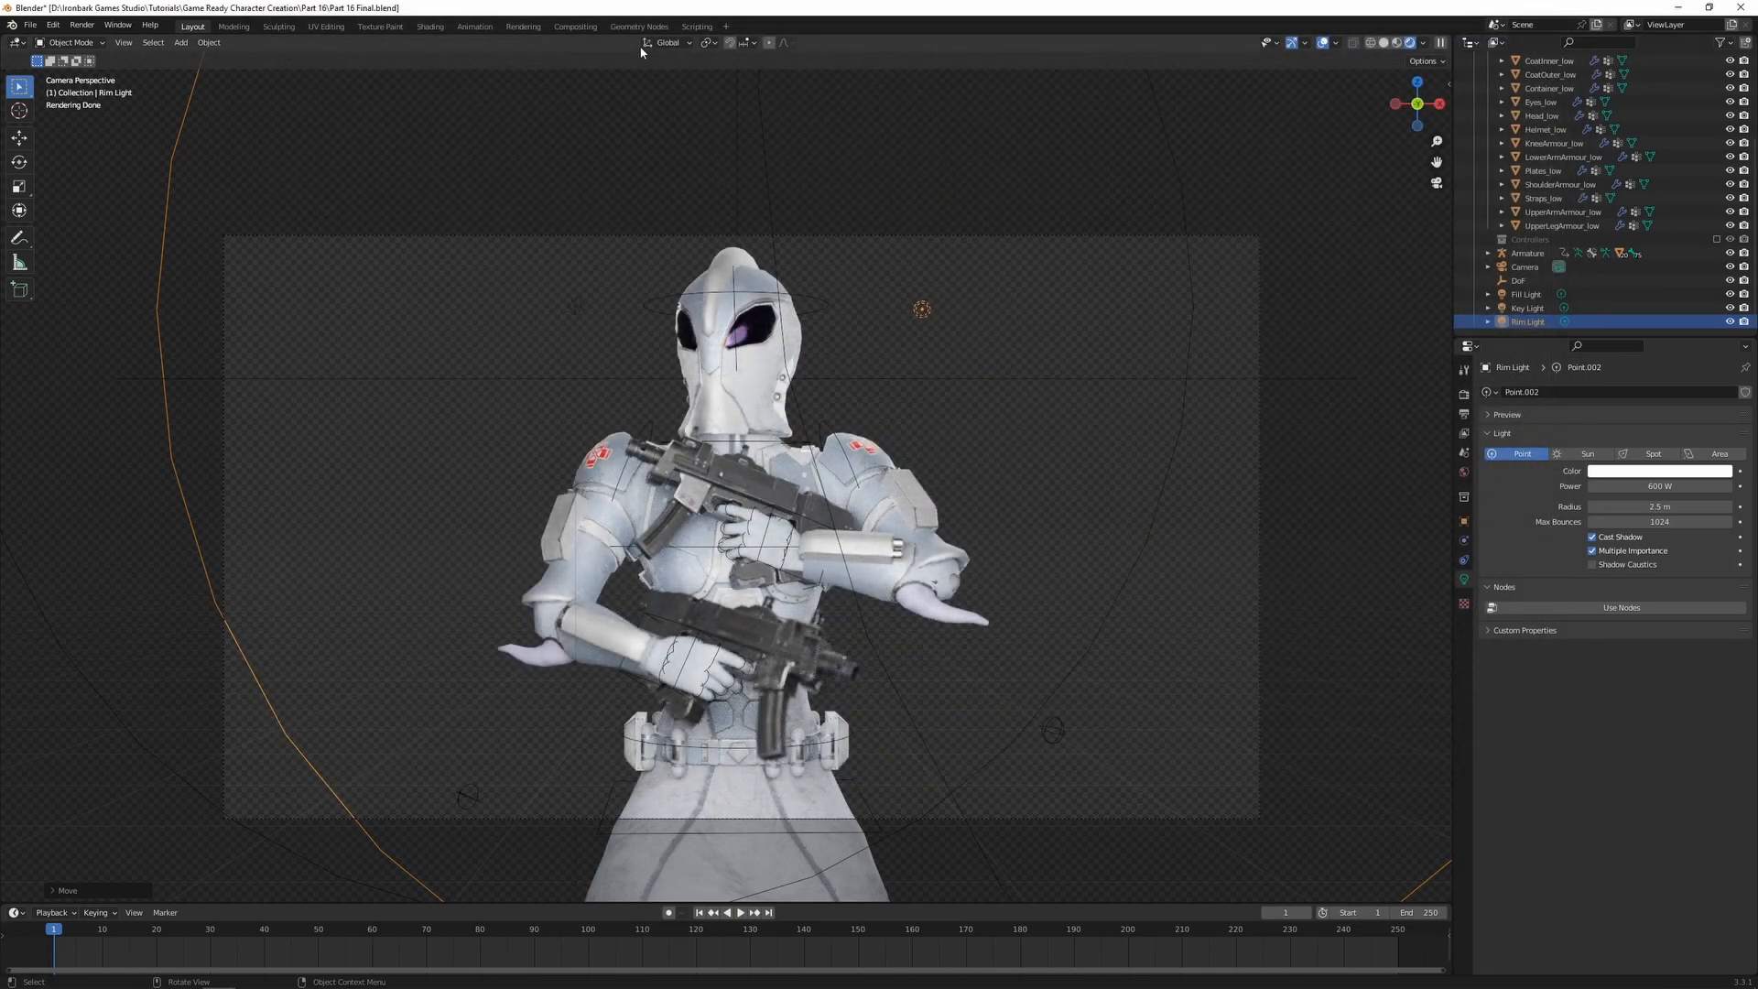
pyautogui.click(576, 26)
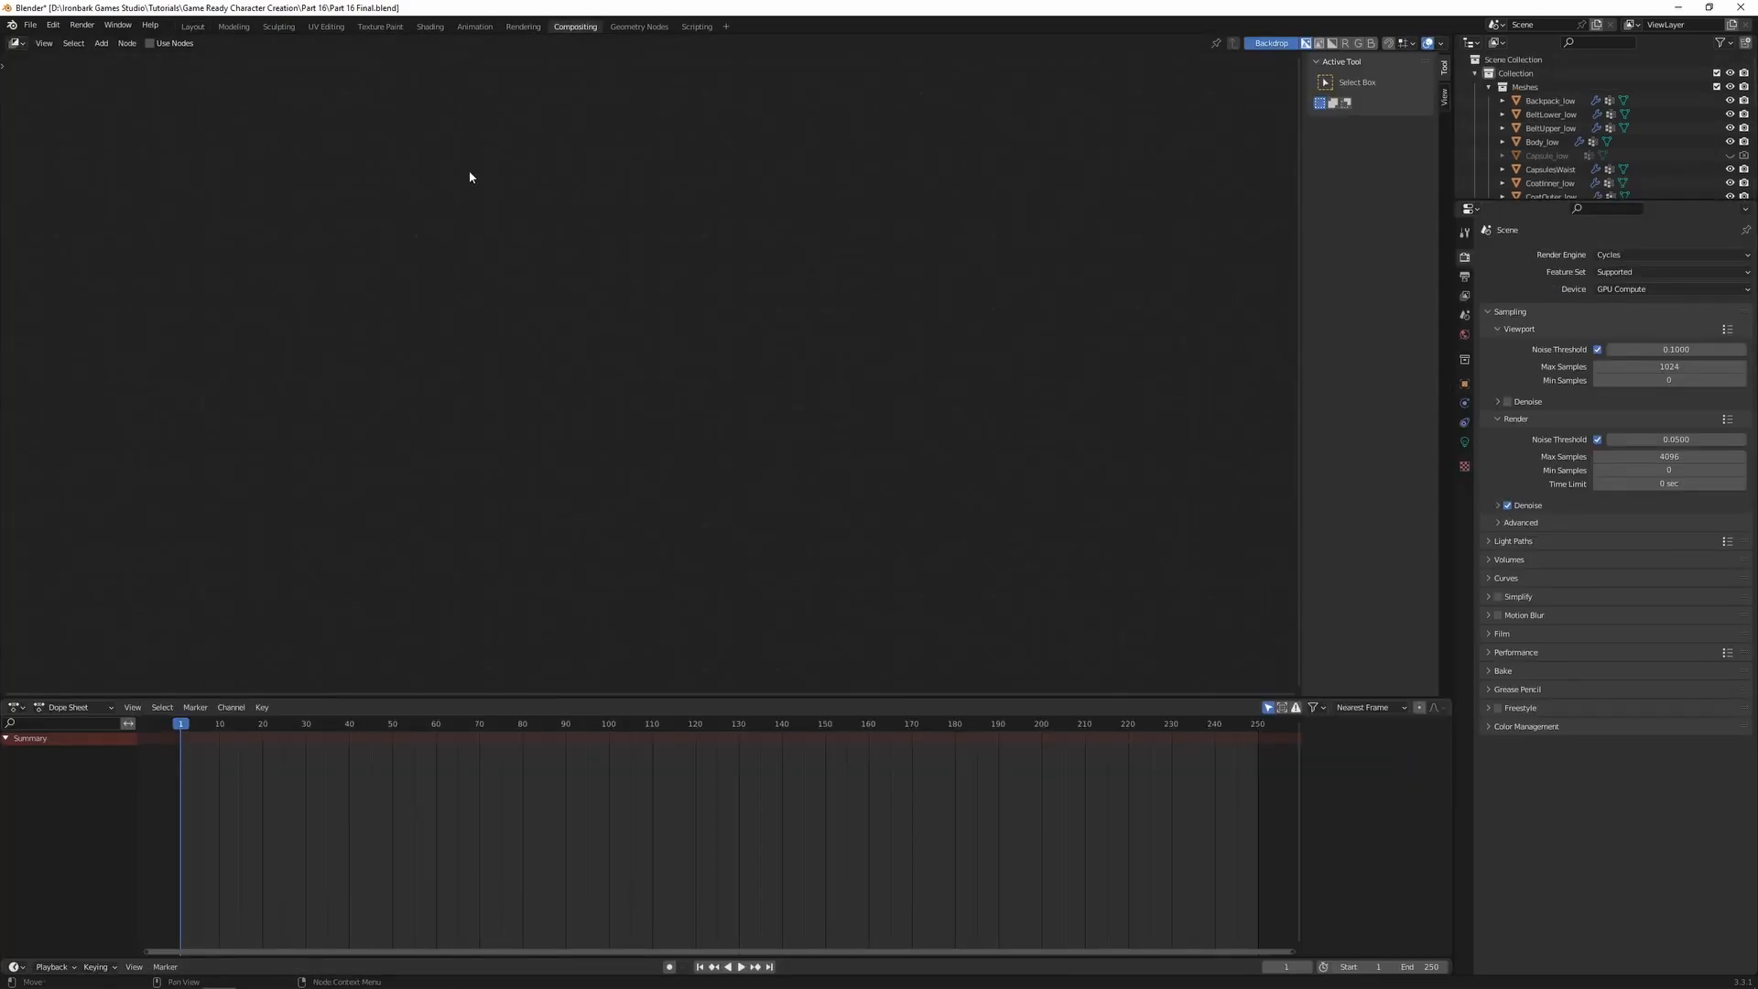
pyautogui.click(173, 44)
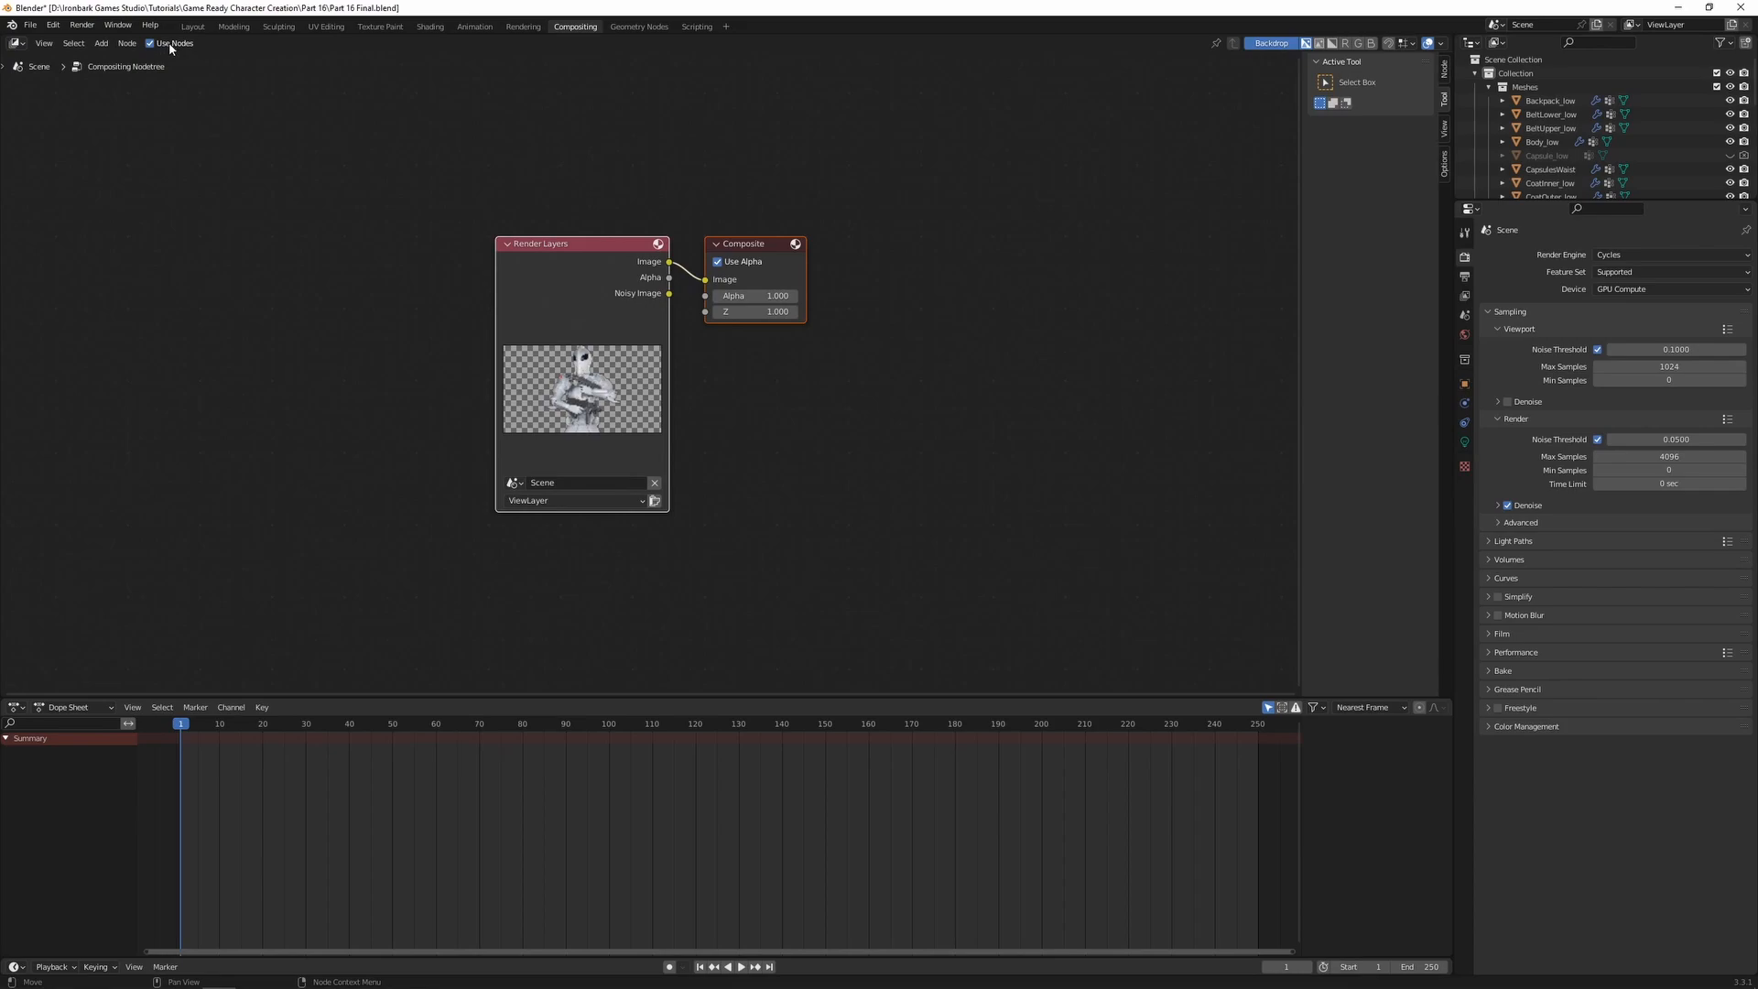
pyautogui.click(441, 199)
pyautogui.moveTo(447, 198); pyautogui.dragTo(459, 199, button='middle')
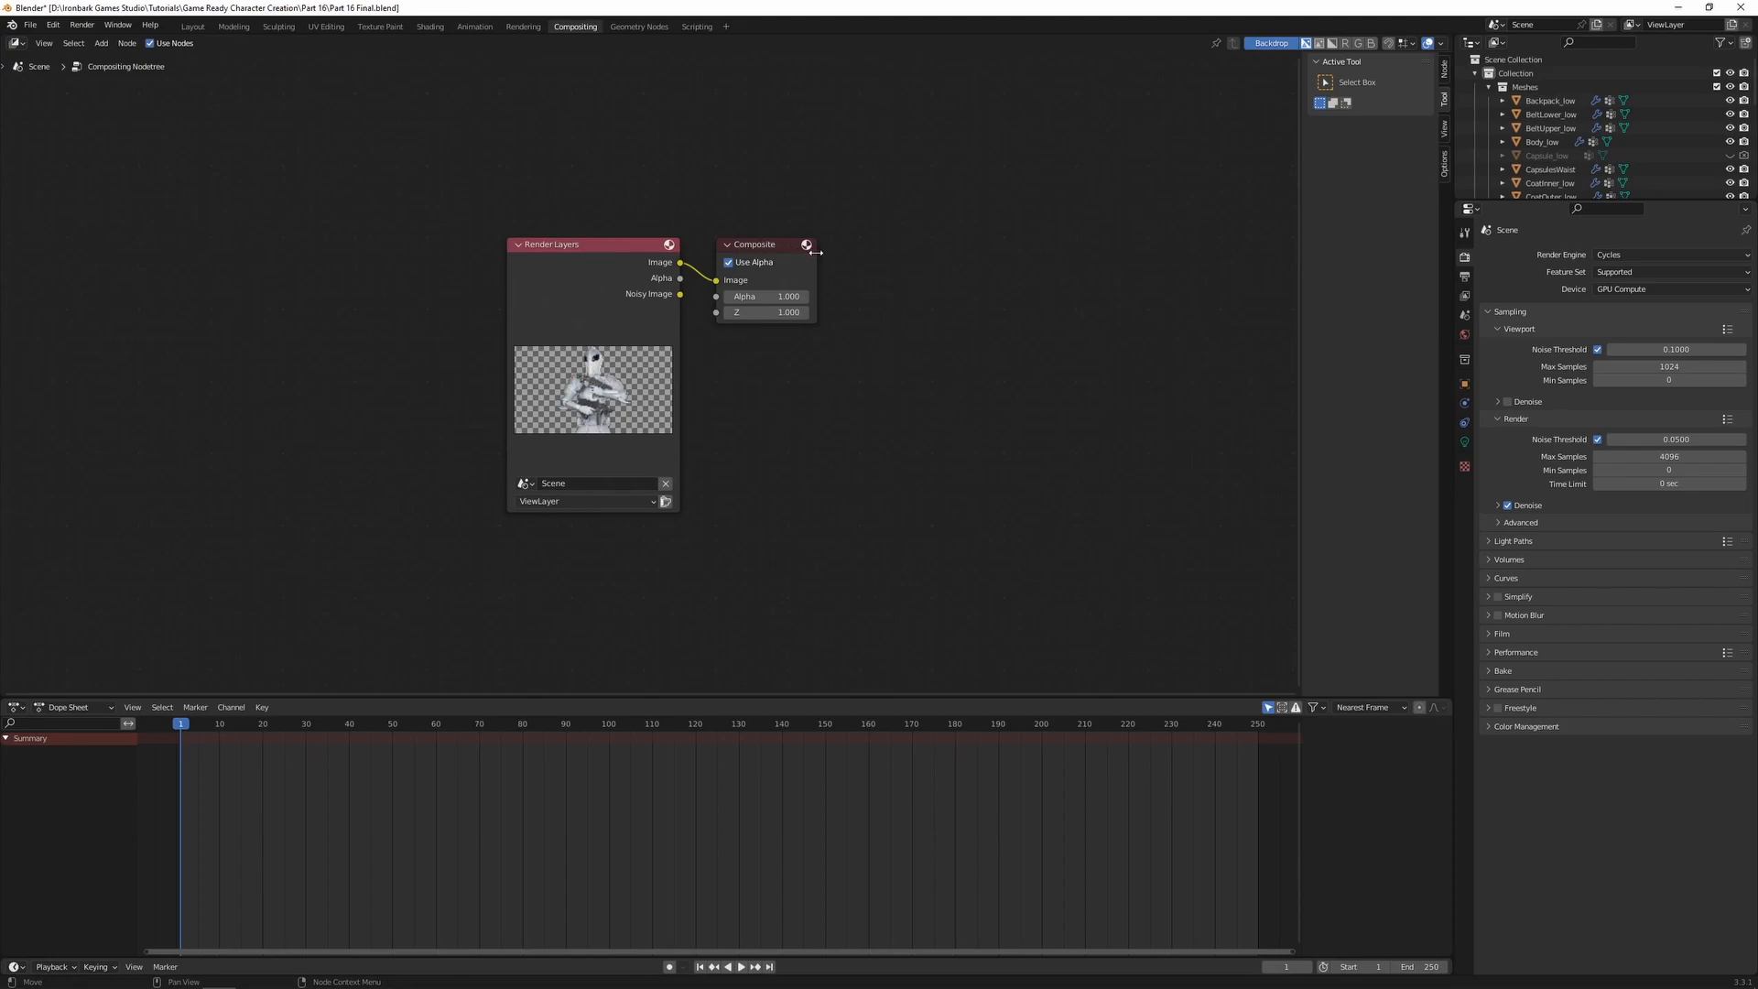
# - Add a Viewer node below the Composite node and connect the Render Layers image output to it
pyautogui.hotkey('shift', 'a')
pyautogui.click(887, 247)
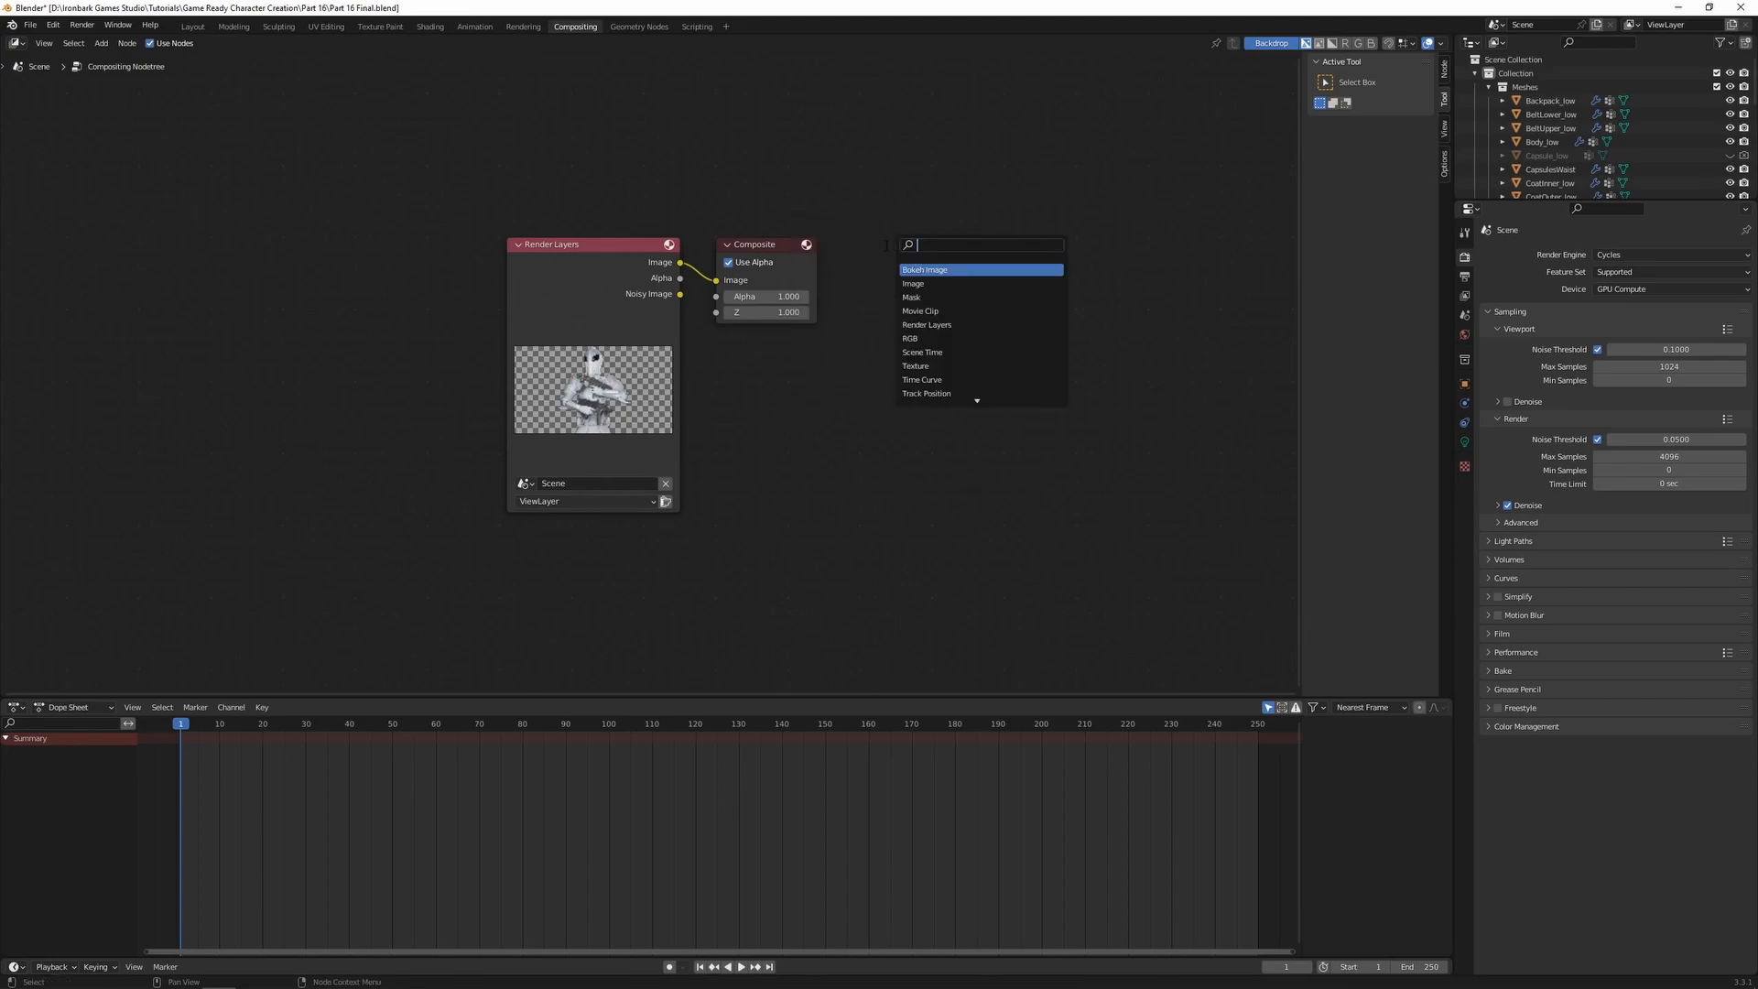
pyautogui.write('viwer')
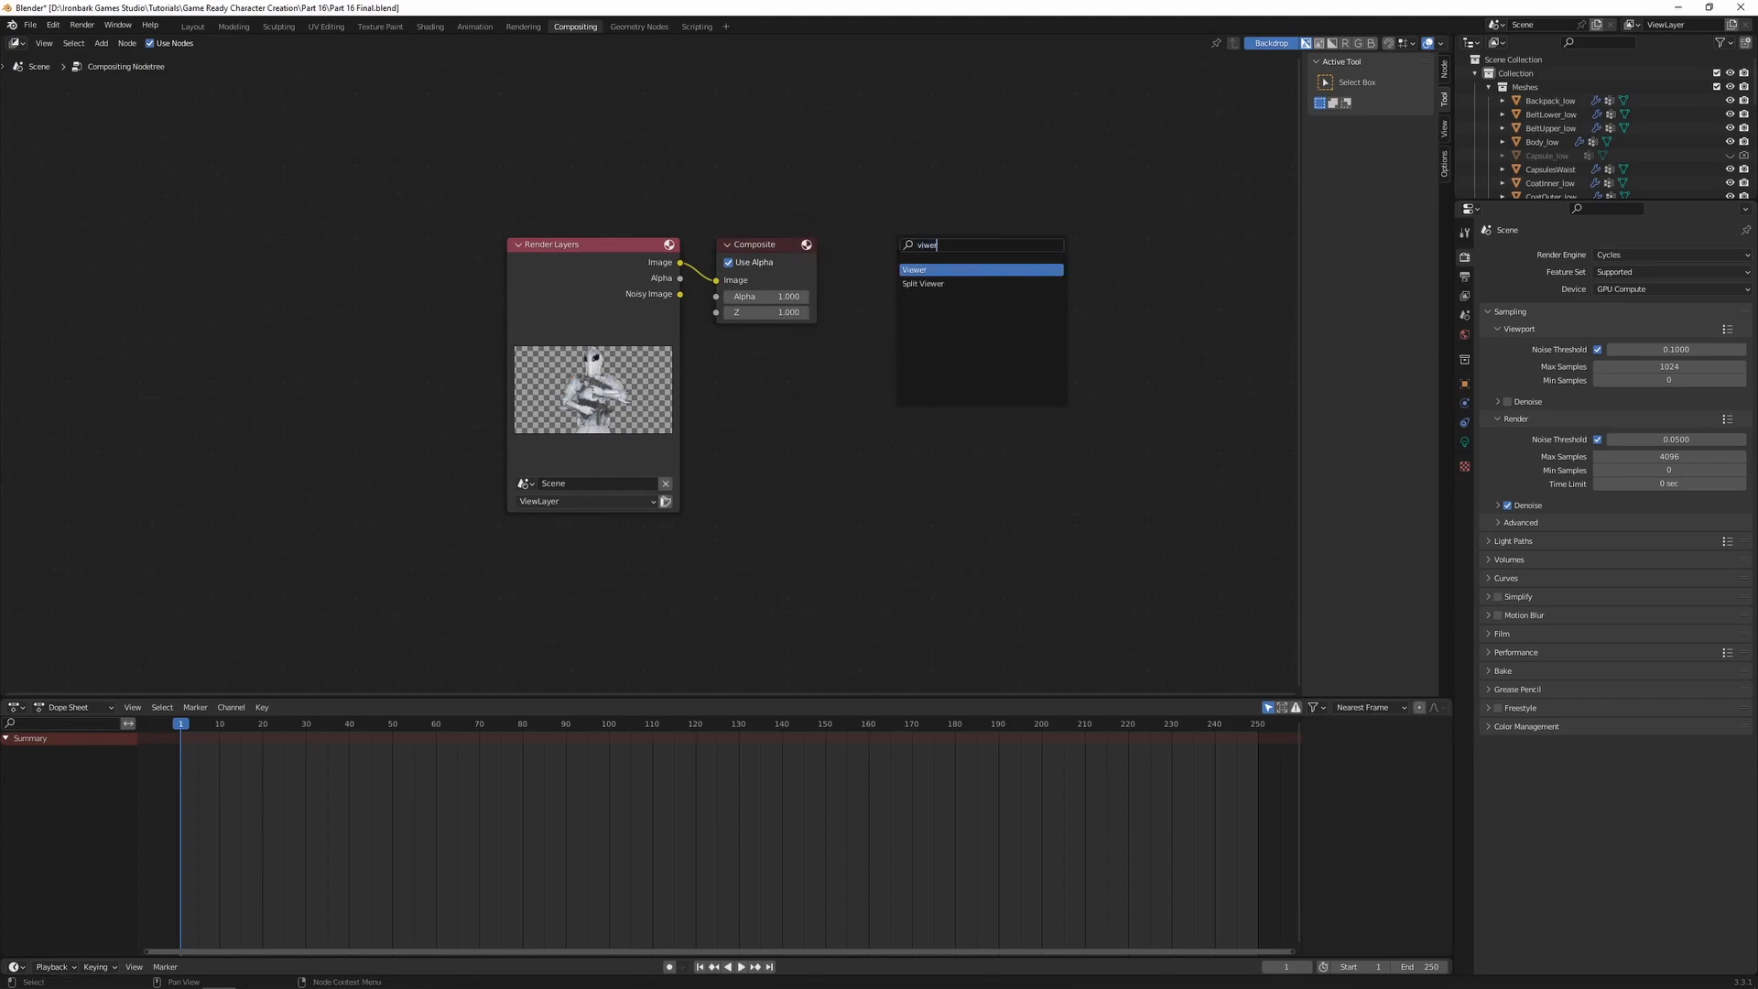
pyautogui.click(938, 270)
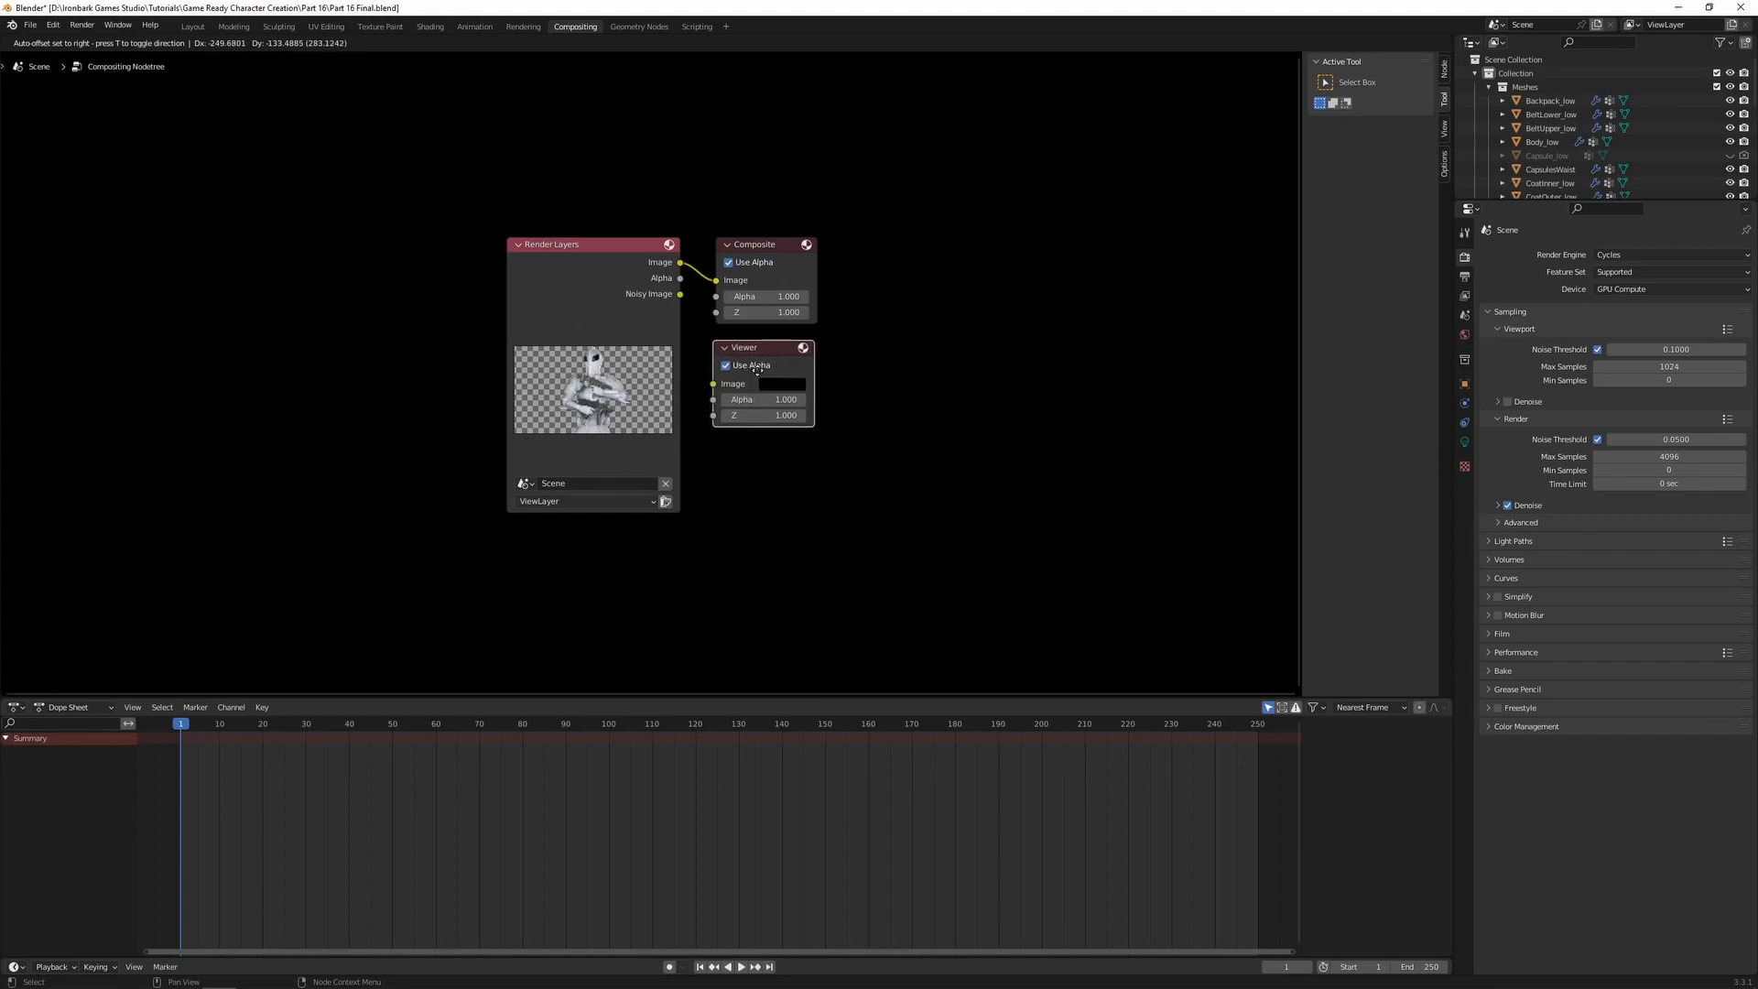
pyautogui.moveTo(680, 262); pyautogui.dragTo(717, 383)
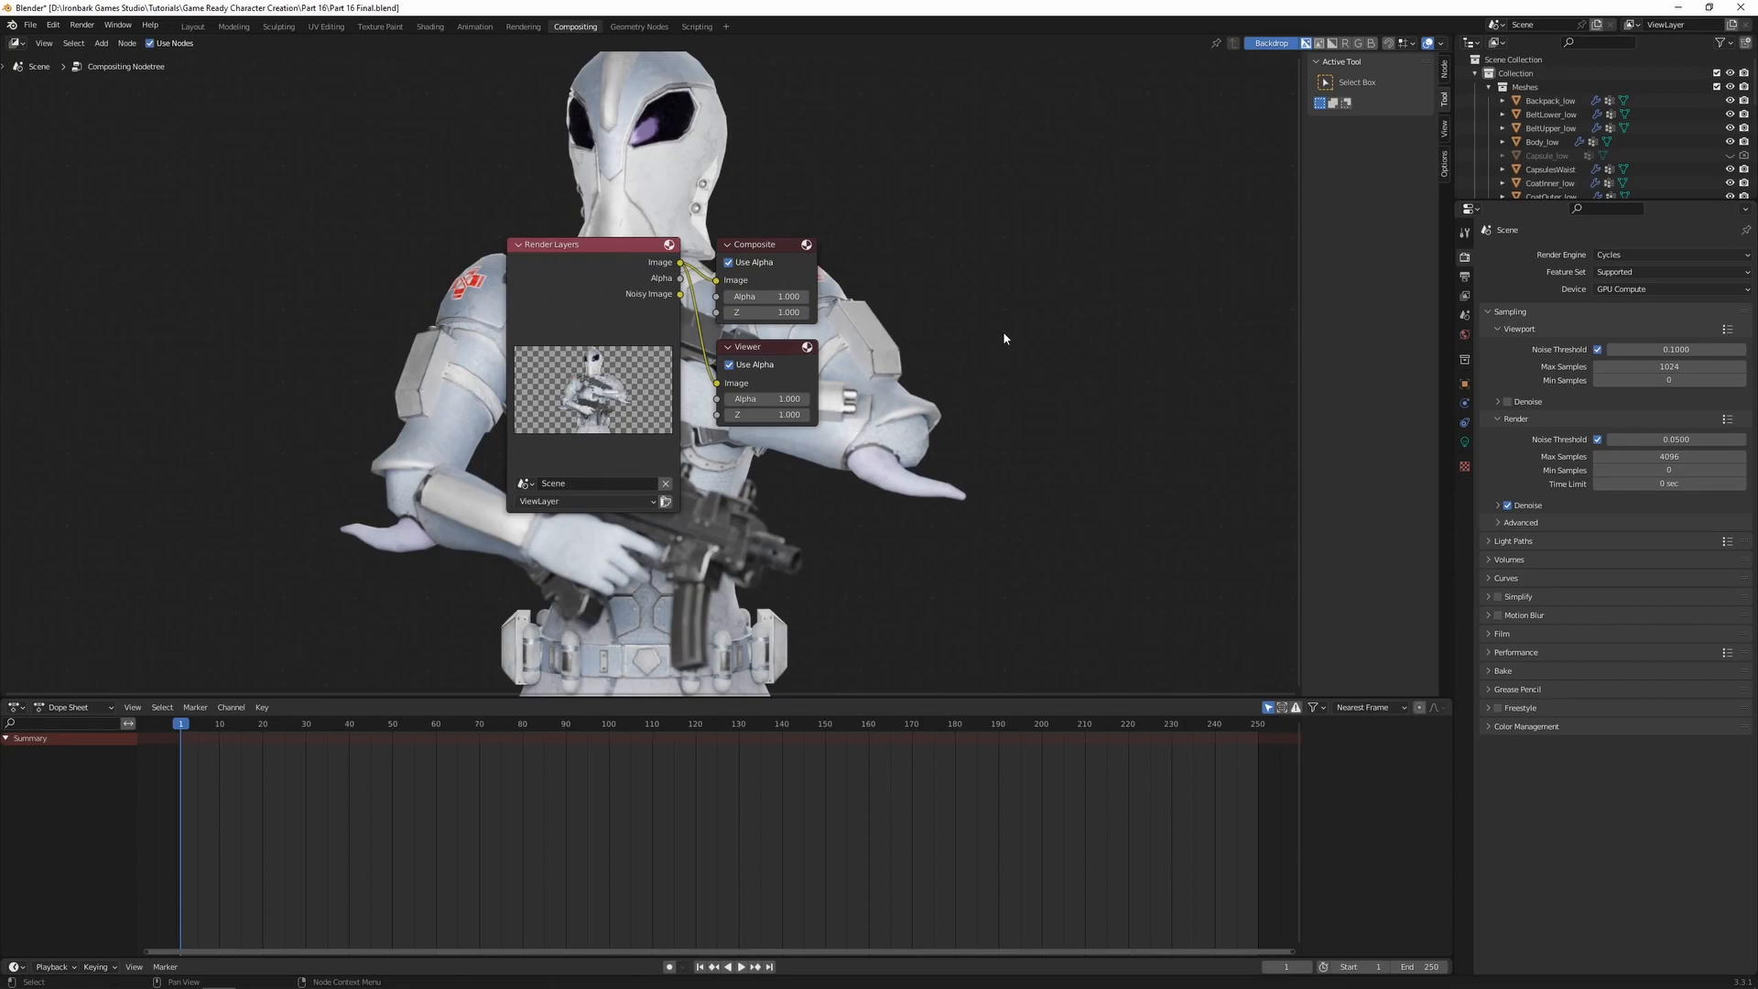
# - Zoom the compositor backdrop in and out until the whole render frame fits in the node editor
pyautogui.hotkey('alt', 'v')
pyautogui.hotkey('alt', 'v')
pyautogui.hotkey('alt', 'v')
pyautogui.hotkey('alt', 'v')
pyautogui.hotkey('alt', 'v')
pyautogui.hotkey('alt', 'v')
pyautogui.press('v')
pyautogui.press('v')
pyautogui.press('v')
pyautogui.press('v')
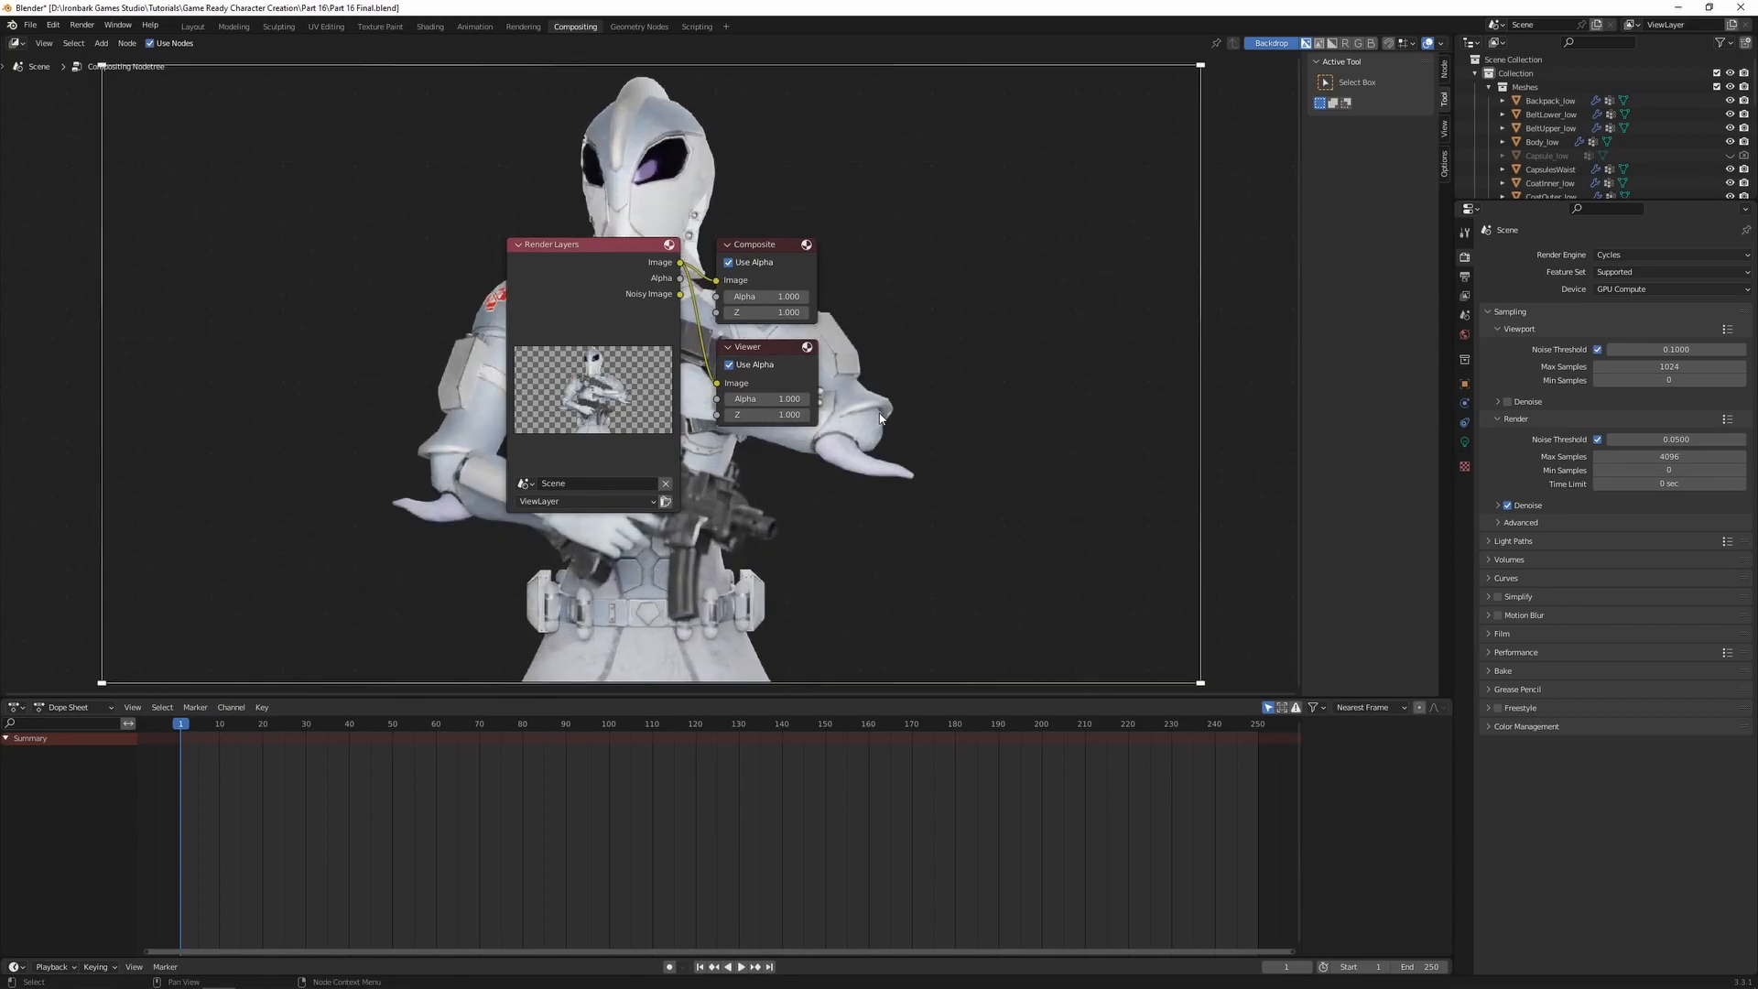
# - Offset the compositor backdrop and move the Render Layers, Composite and Viewer nodes beside the character
pyautogui.keyDown('alt'); pyautogui.moveTo(880, 418); pyautogui.dragTo(423, 334, button='middle'); pyautogui.keyUp('alt')
pyautogui.moveTo(927, 437); pyautogui.dragTo(1051, 443, button='middle')
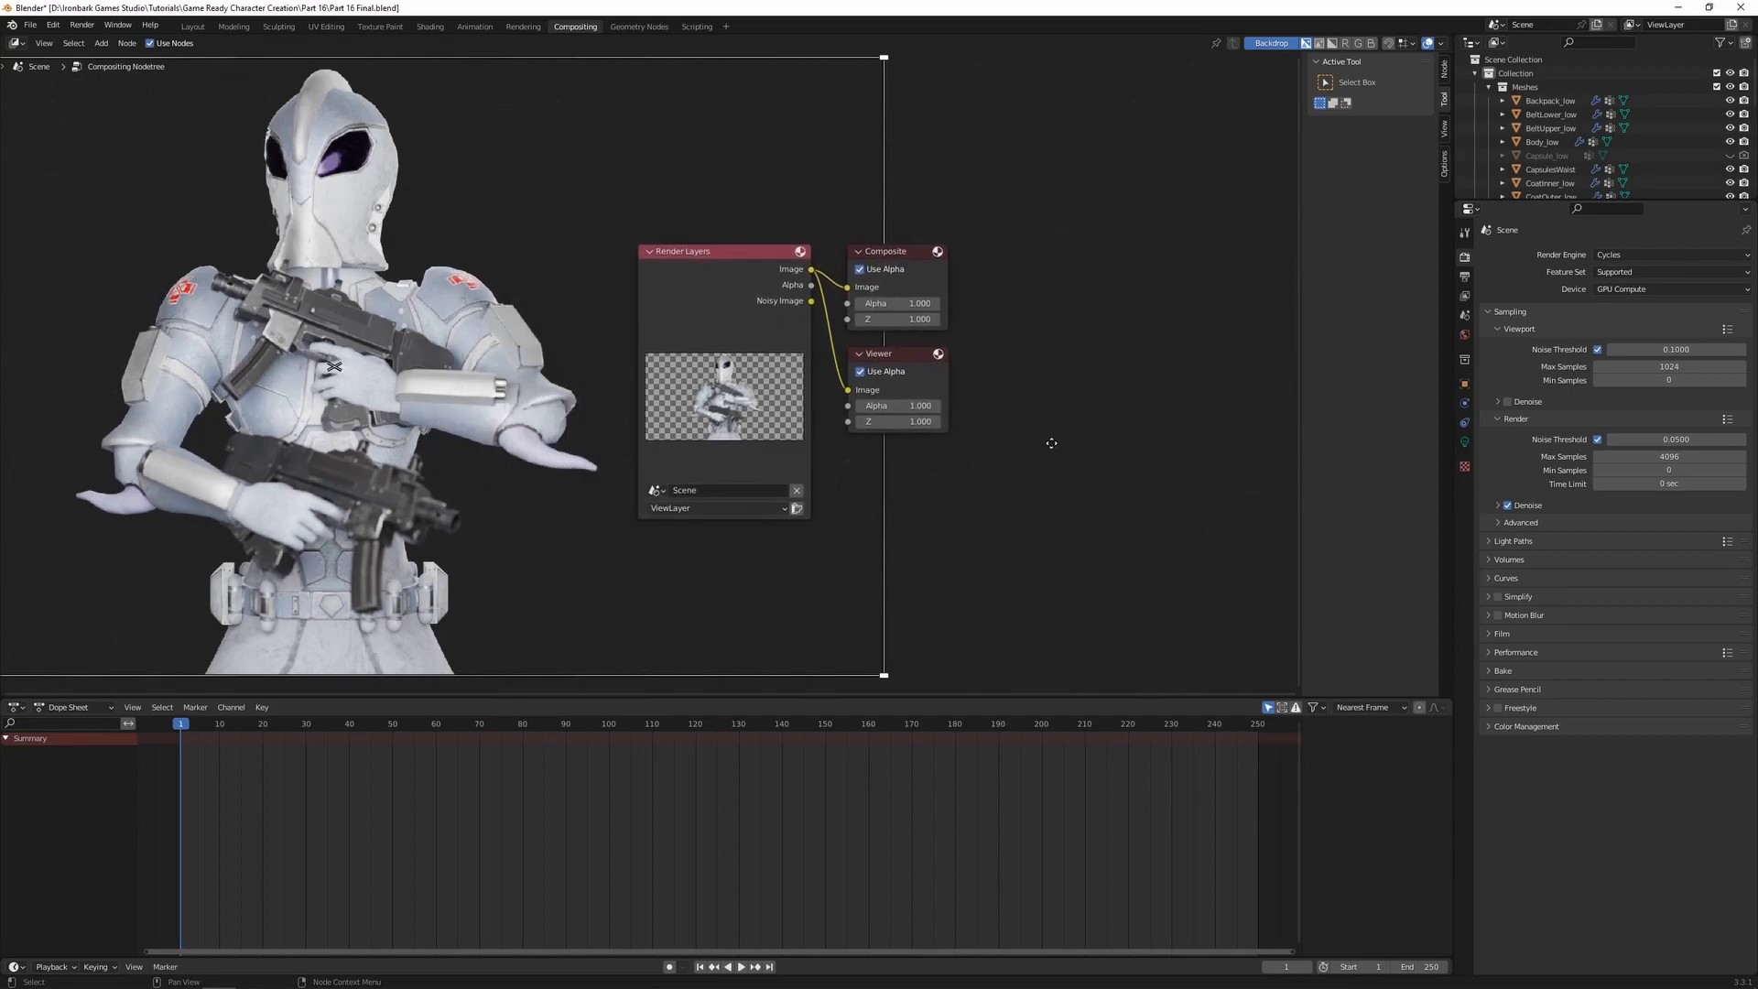
pyautogui.moveTo(689, 212); pyautogui.dragTo(914, 430)
pyautogui.moveTo(735, 243); pyautogui.dragTo(698, 159)
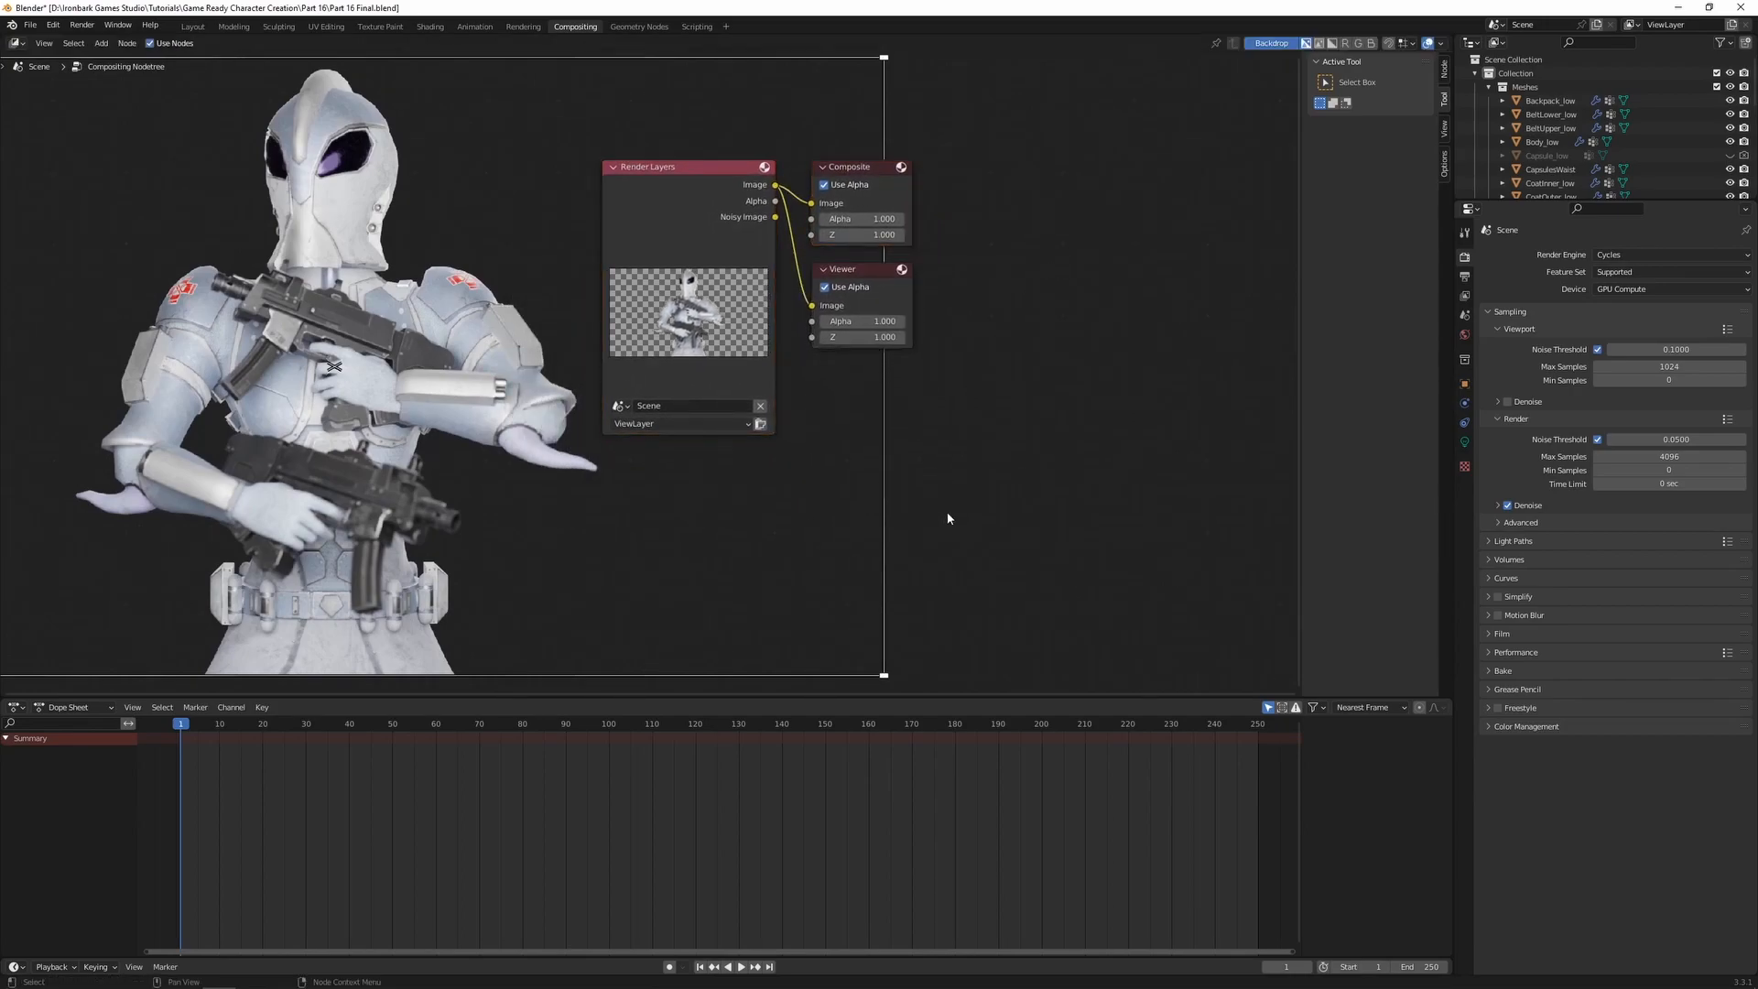
# - Add an RGB Curves node and place it below the Viewer node
pyautogui.hotkey('shift', 'a')
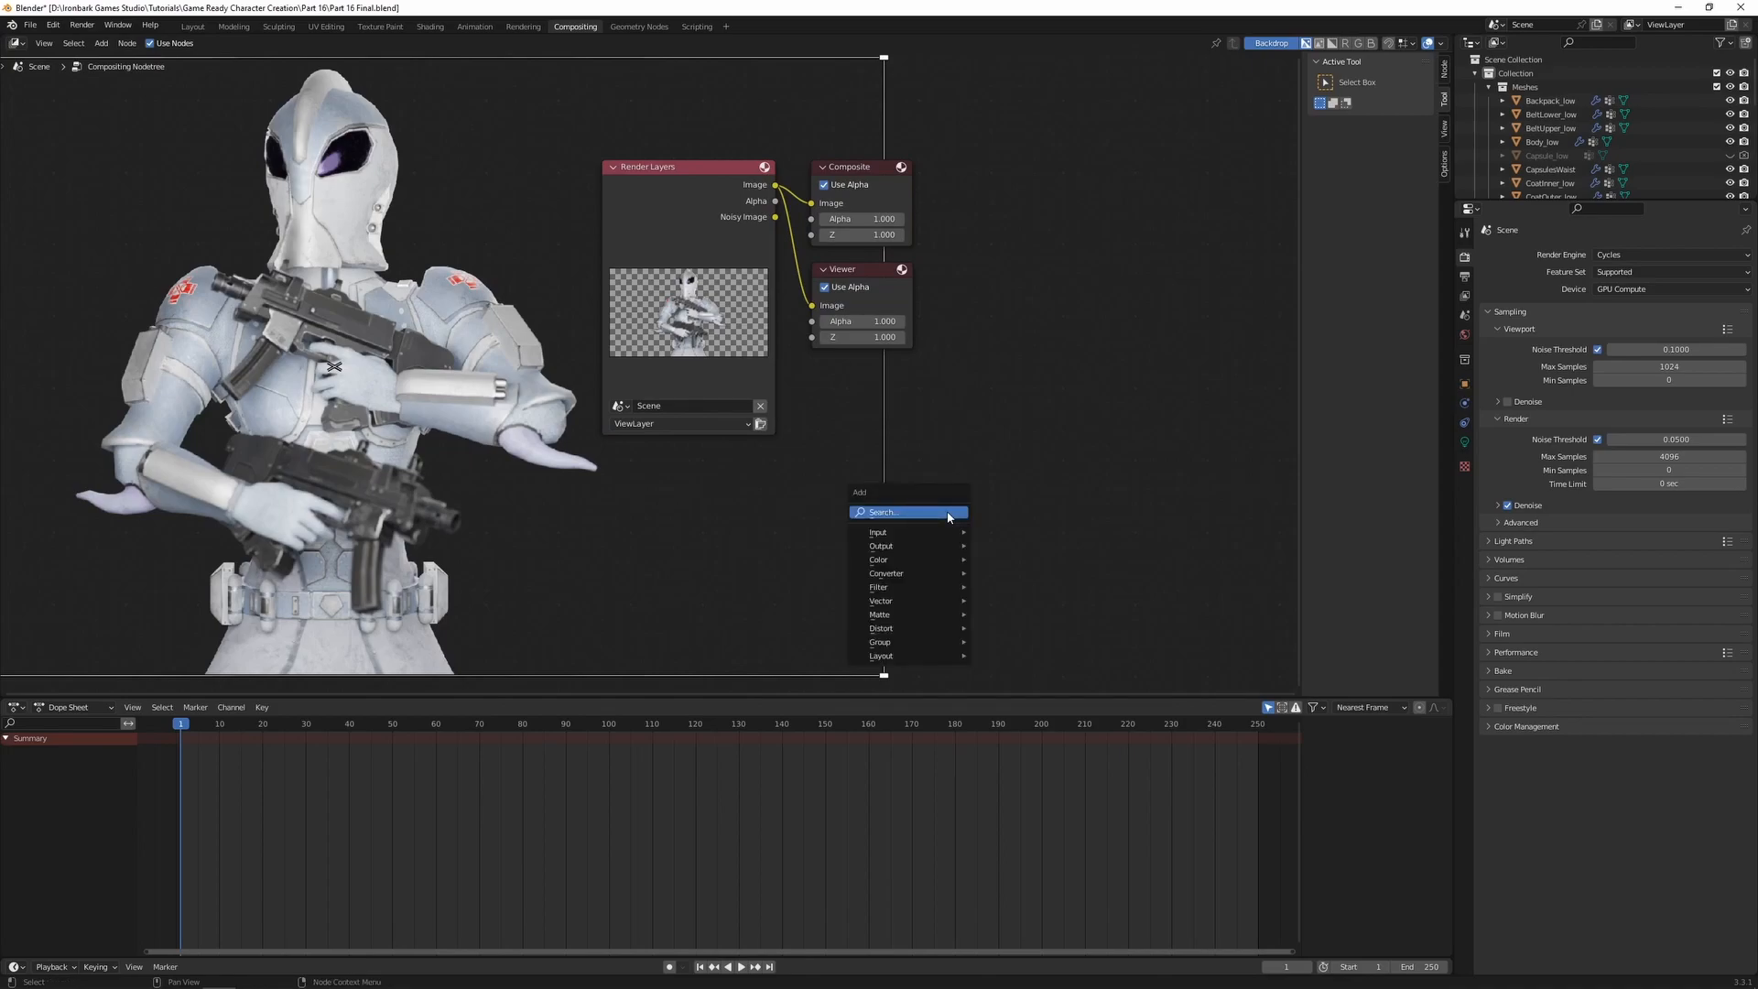
pyautogui.click(948, 514)
pyautogui.write('r')
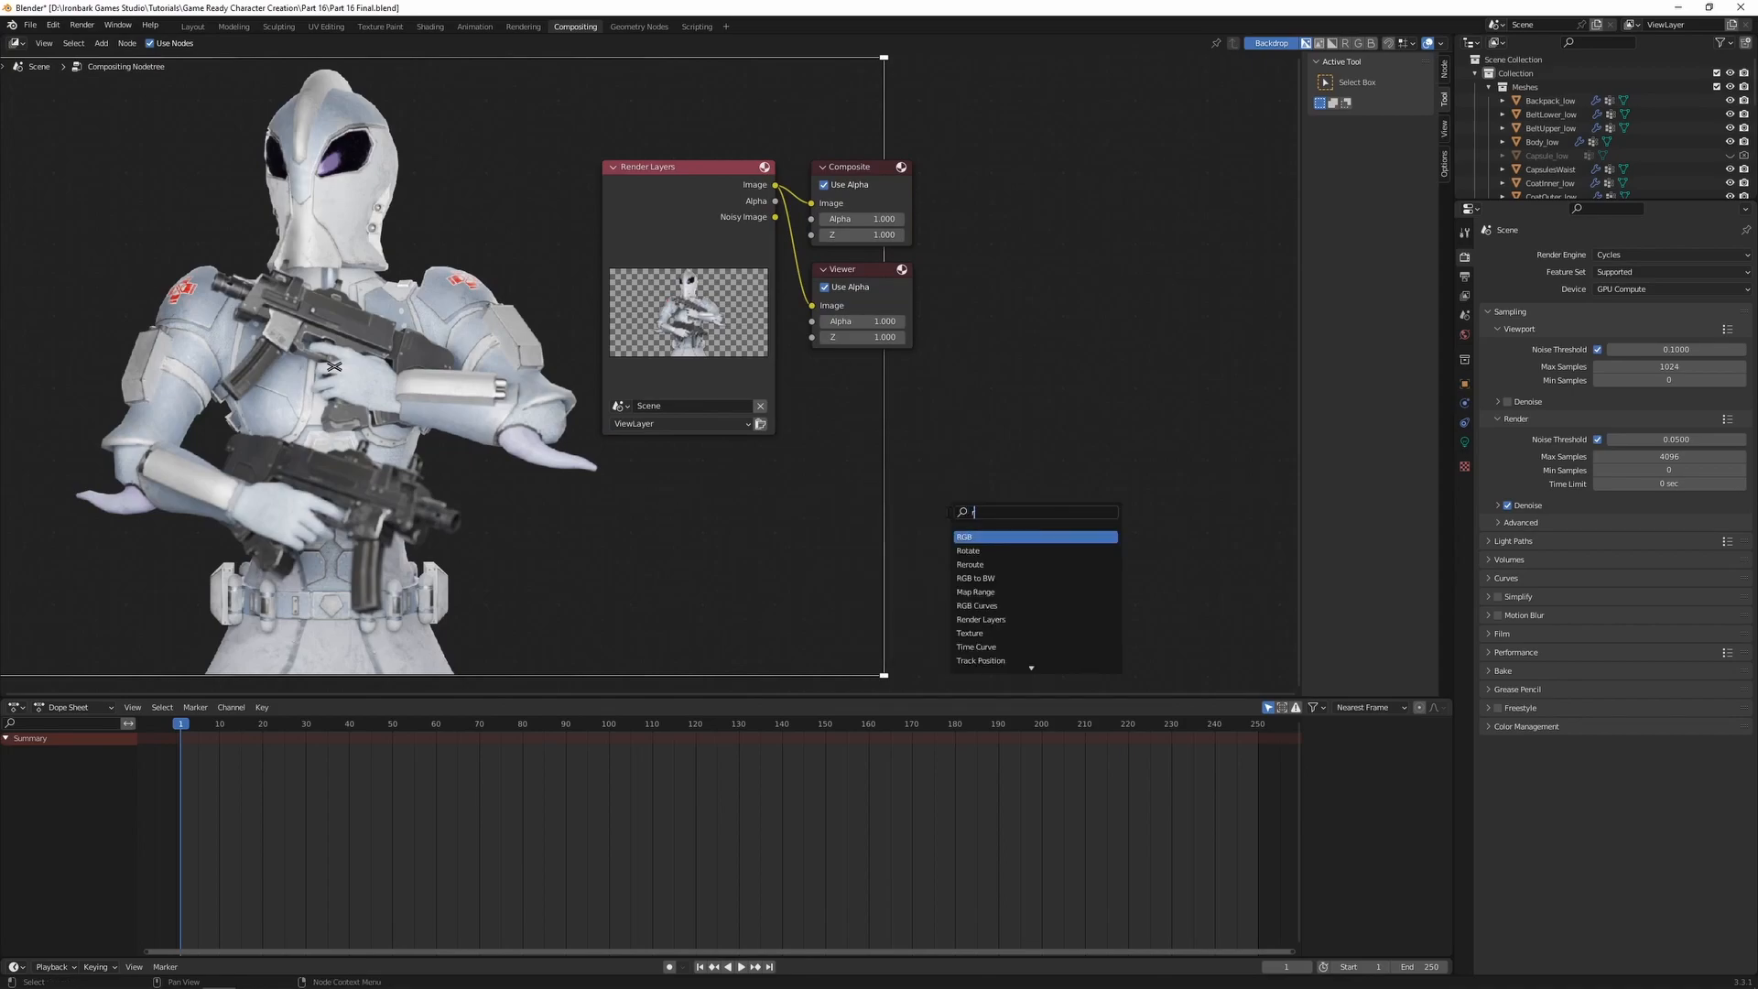
pyautogui.write('gb curve')
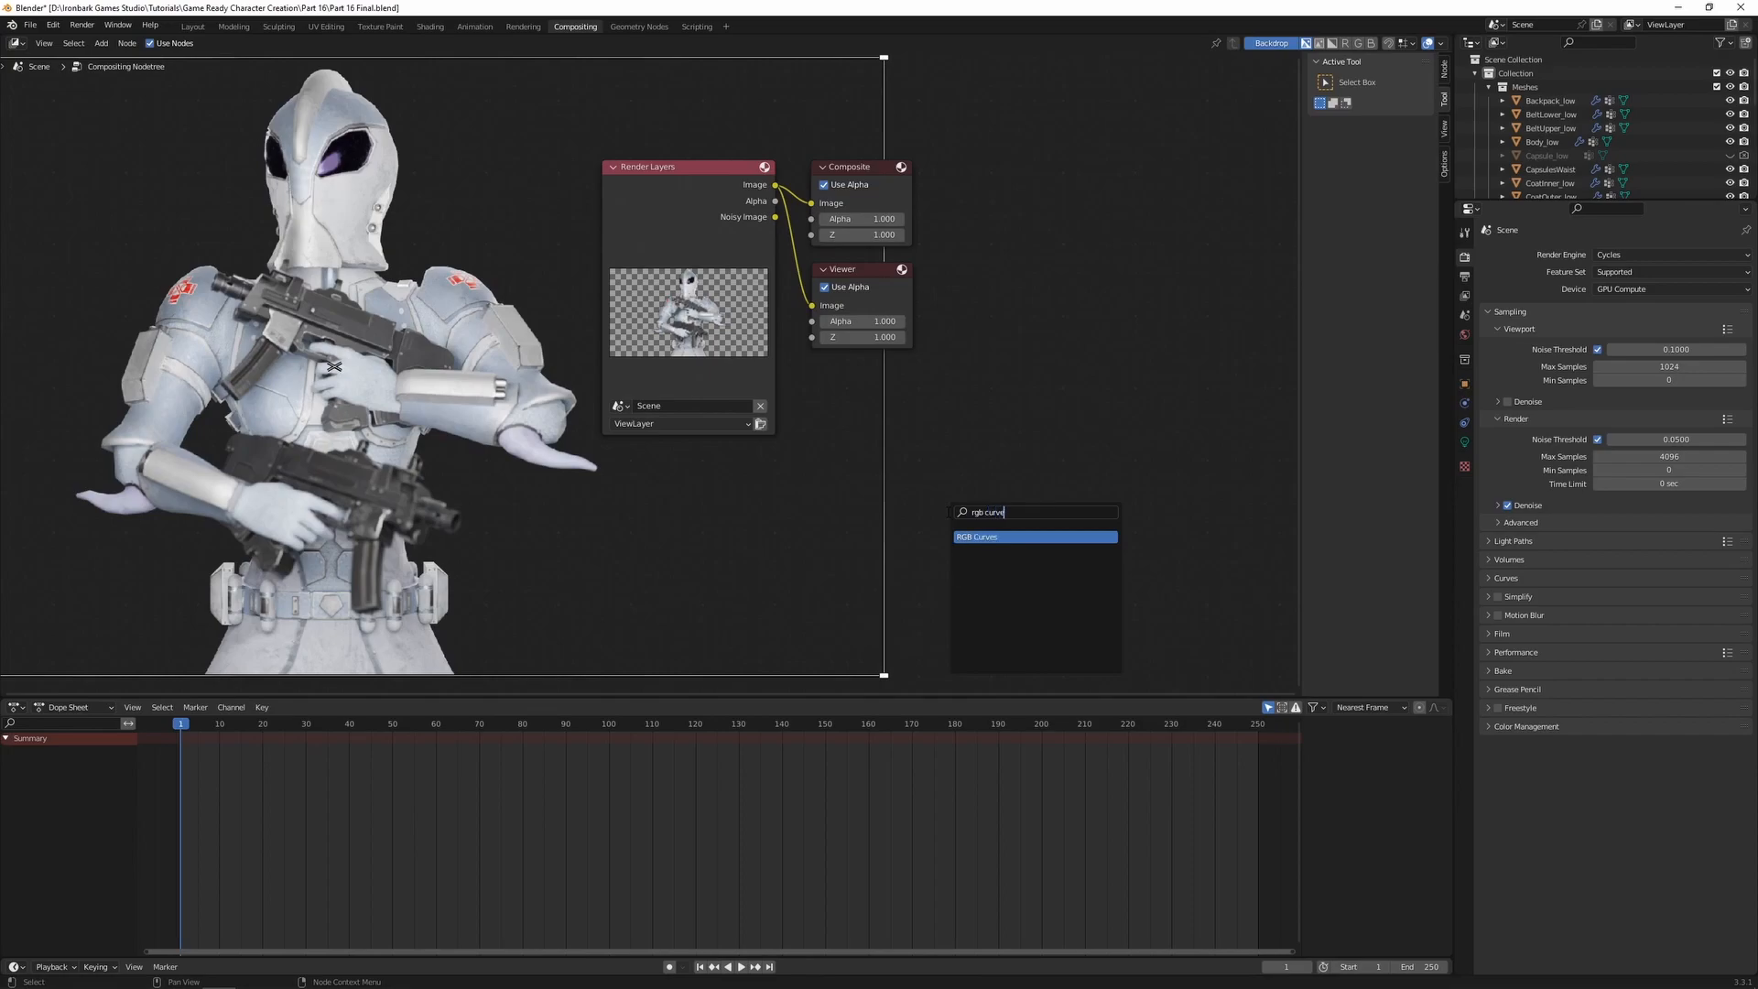
pyautogui.press('Return')
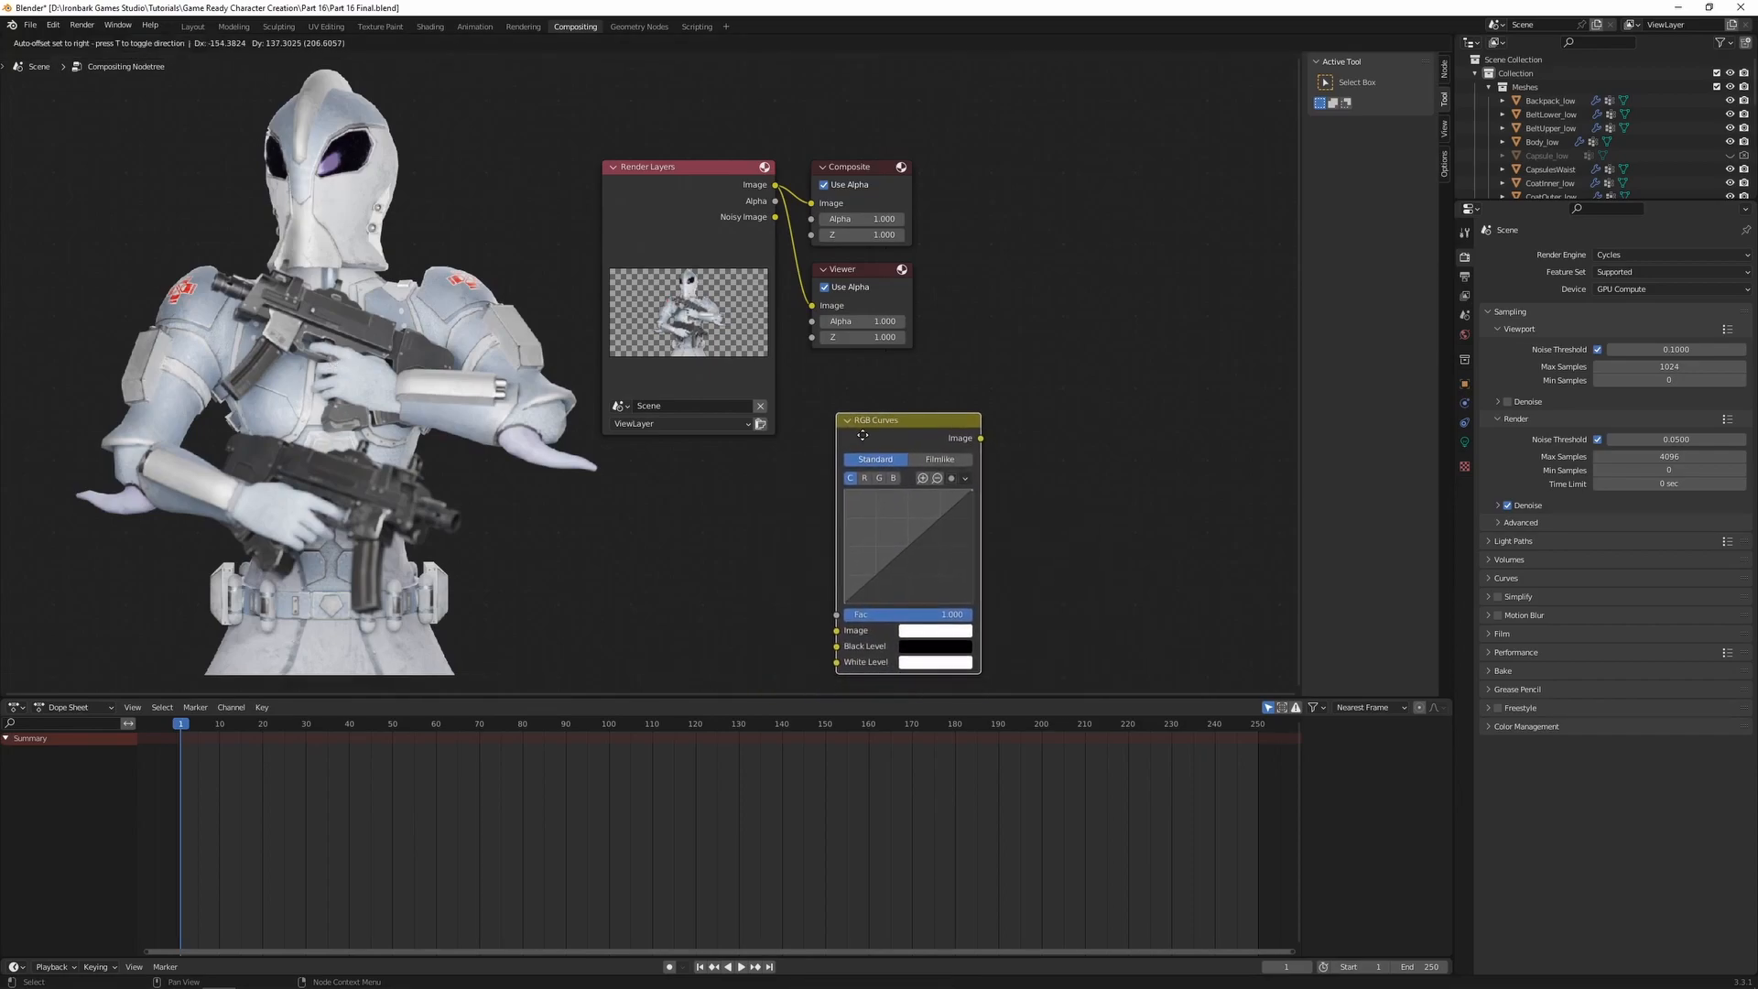
pyautogui.click(865, 429)
# - Add a Blur node and place it beside the RGB Curves node
pyautogui.hotkey('shift', 'a')
pyautogui.click(989, 430)
pyautogui.write('blur')
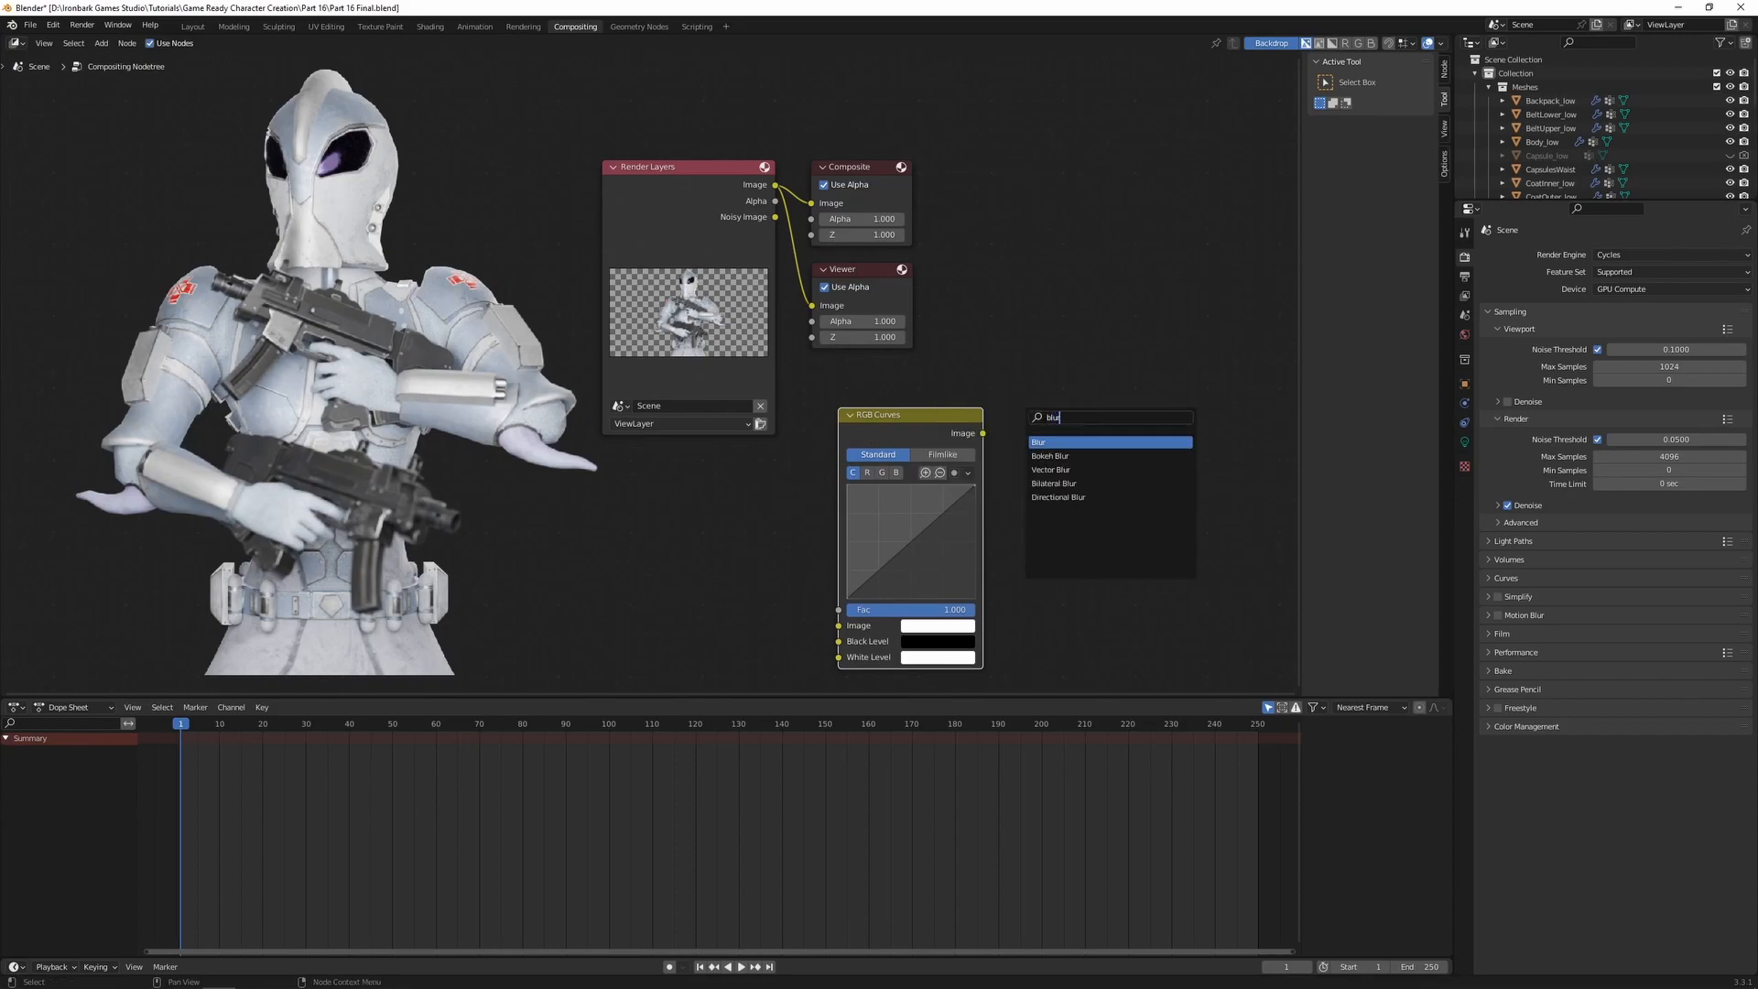
pyautogui.click(1044, 442)
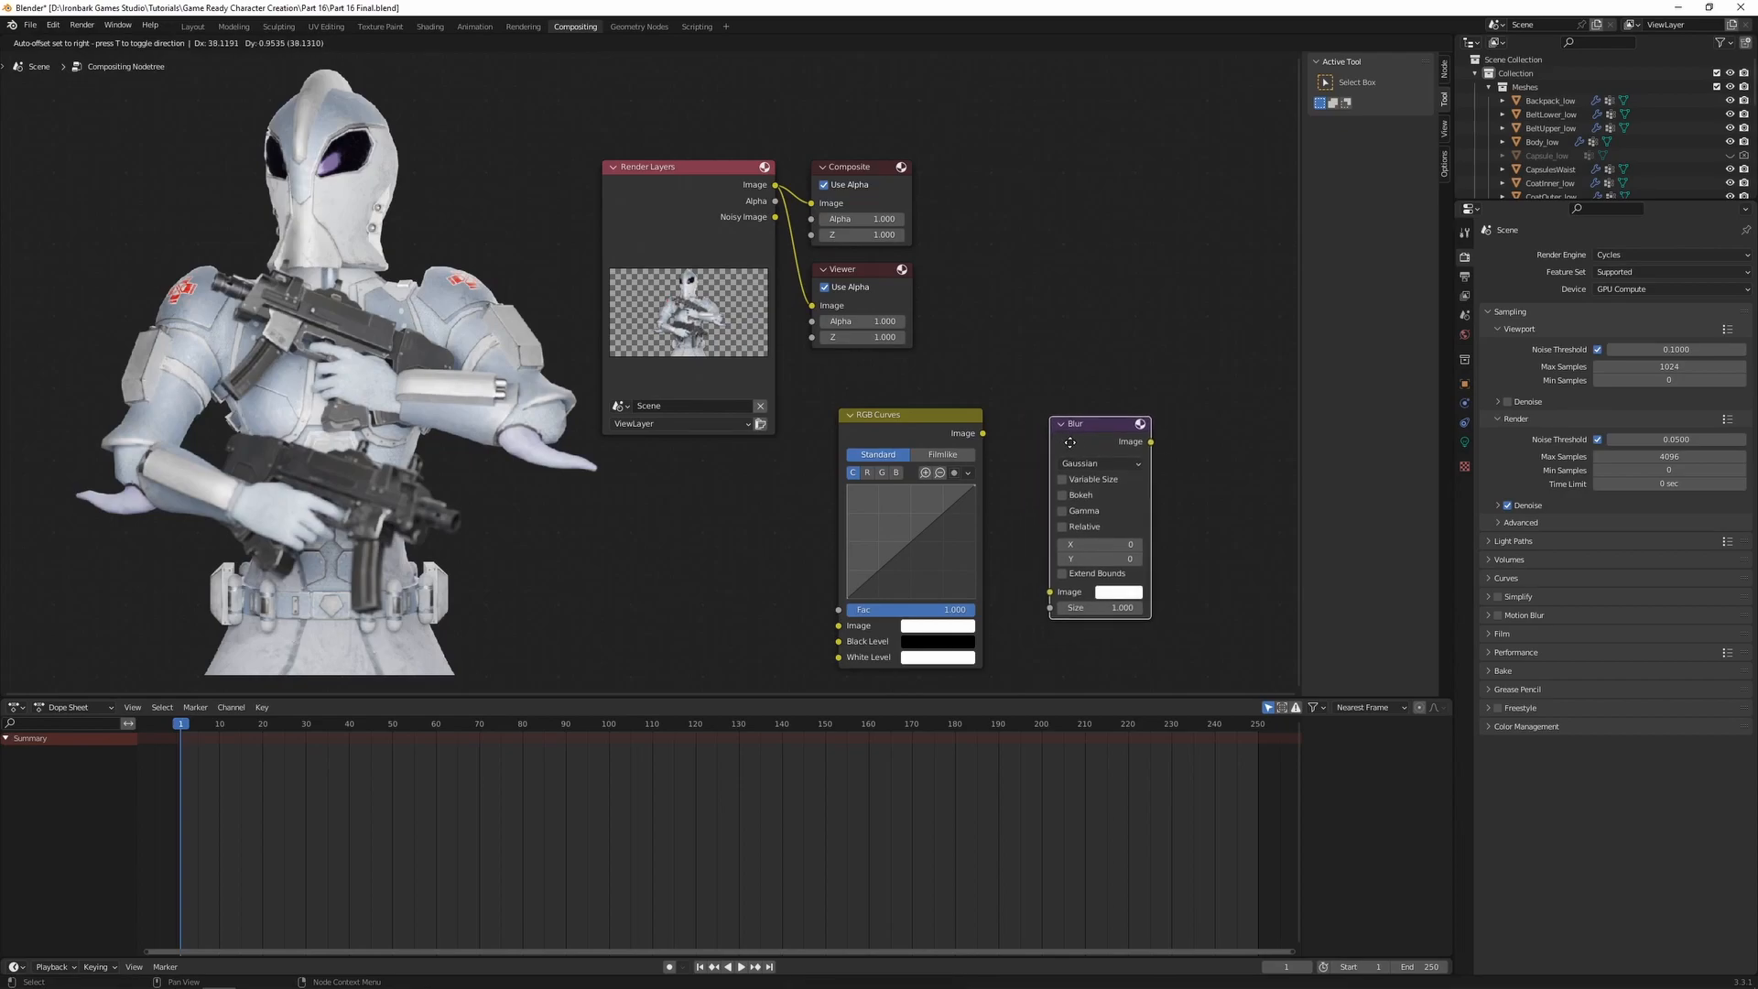
pyautogui.click(1047, 440)
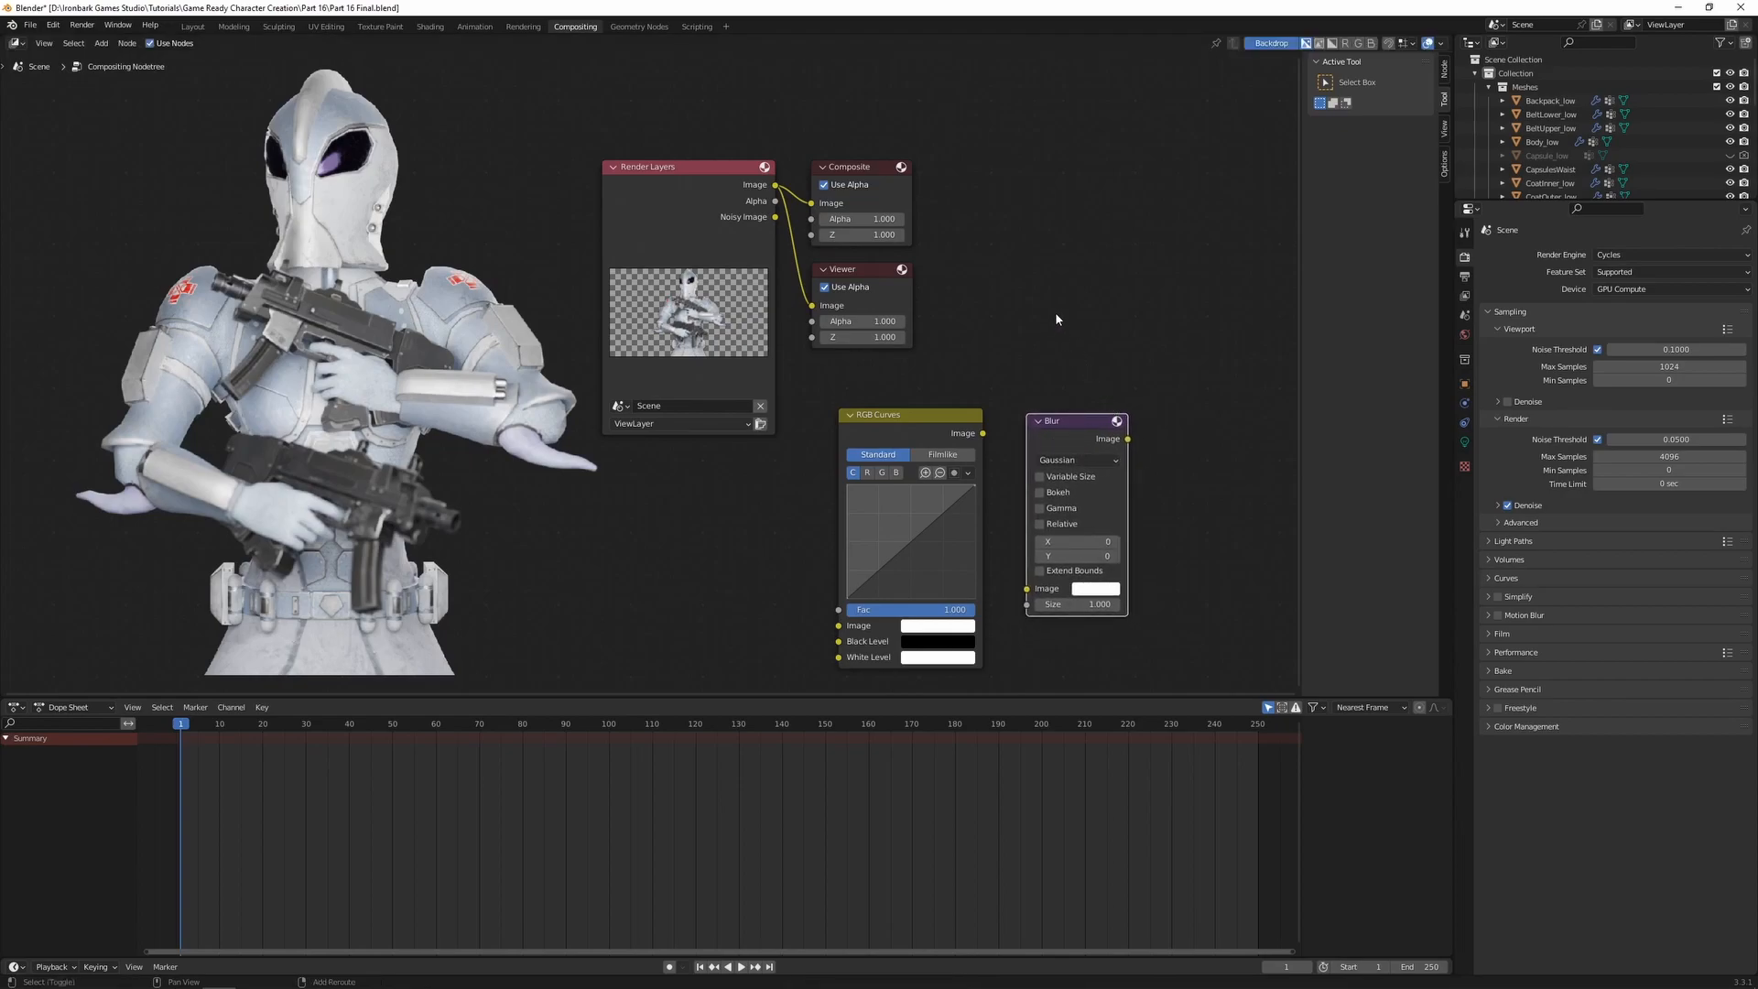
# - Add a Mix node and place it above the Blur node
pyautogui.hotkey('shift', 'a')
pyautogui.write('mix')
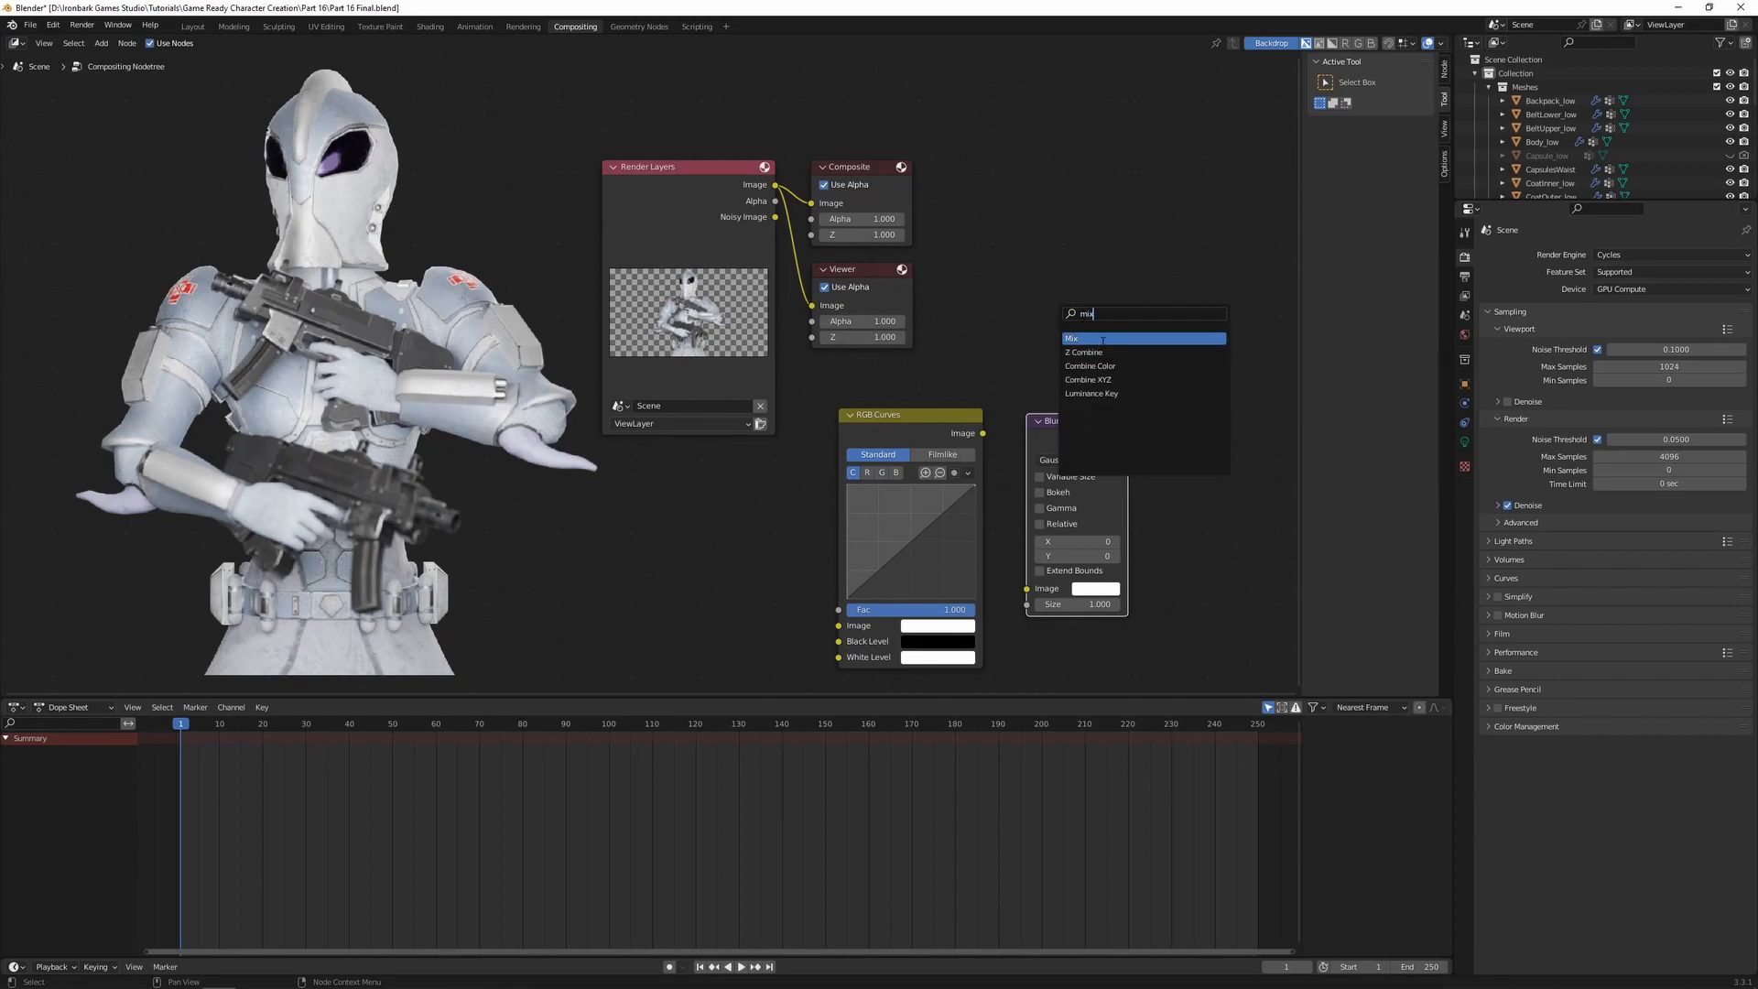
pyautogui.click(1070, 338)
pyautogui.click(1063, 277)
# - Add a Color Balance node and place it beside the Mix and Blur nodes
pyautogui.moveTo(1260, 406); pyautogui.dragTo(1018, 401, button='middle')
pyautogui.hotkey('shift', 'a')
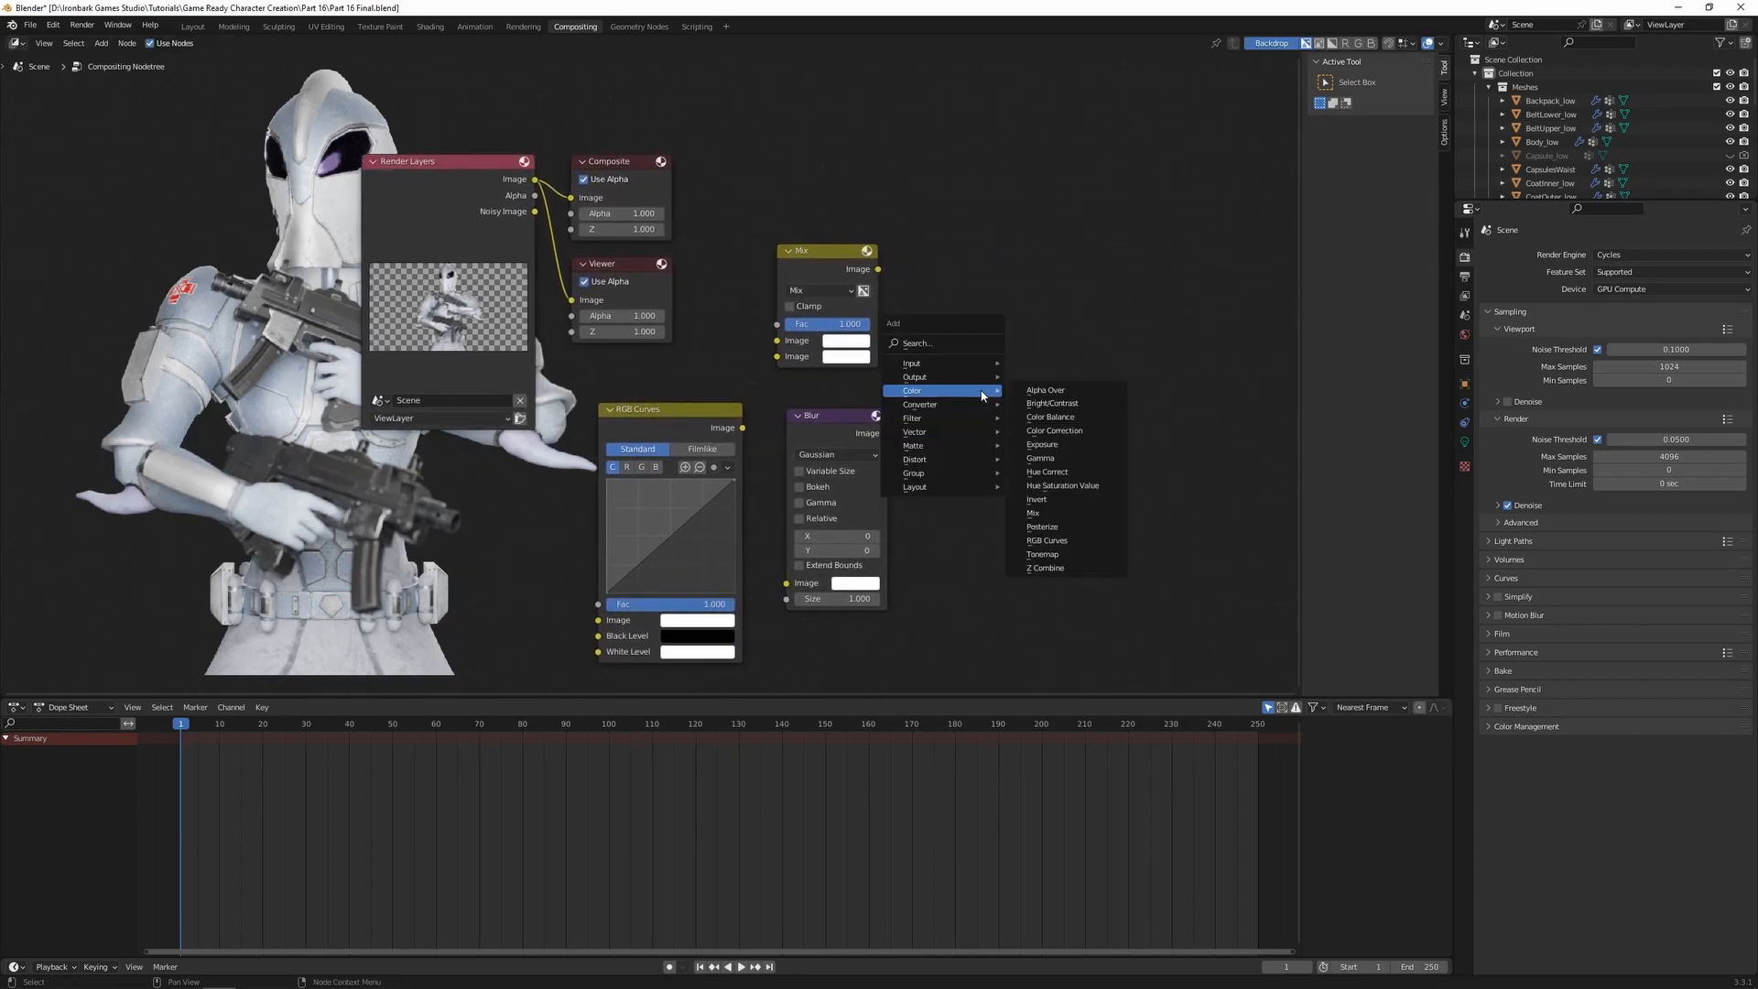
pyautogui.click(931, 345)
pyautogui.write('color')
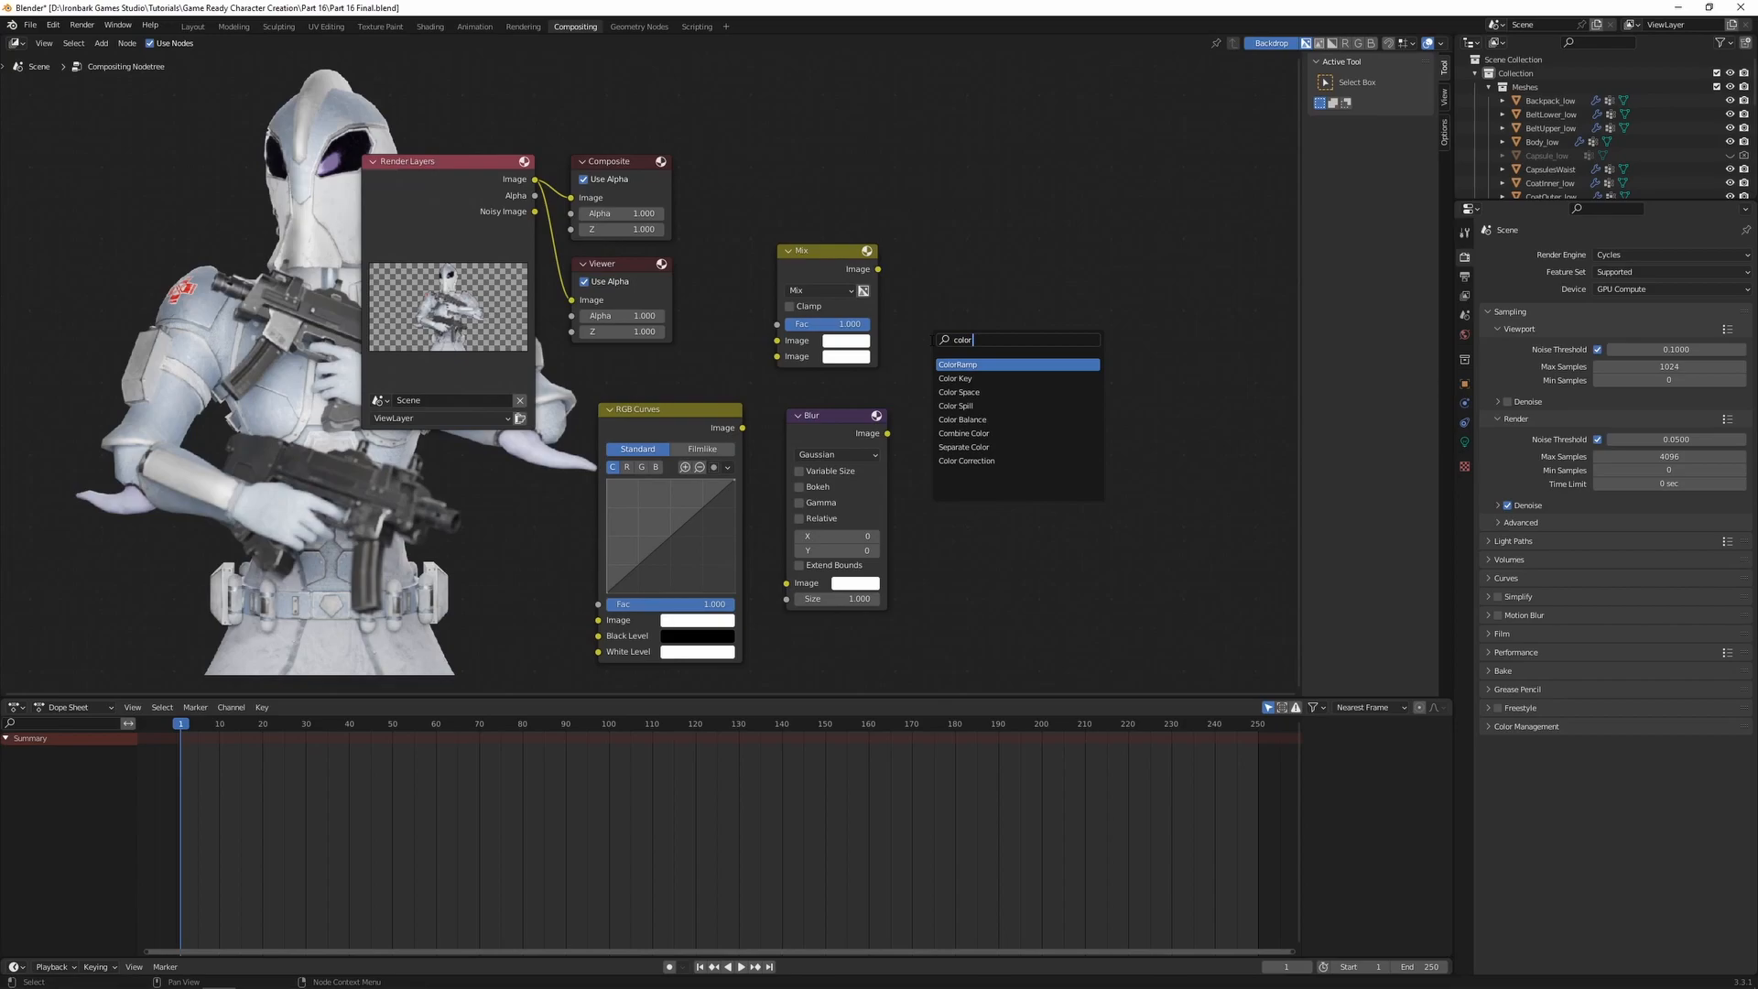
pyautogui.click(945, 419)
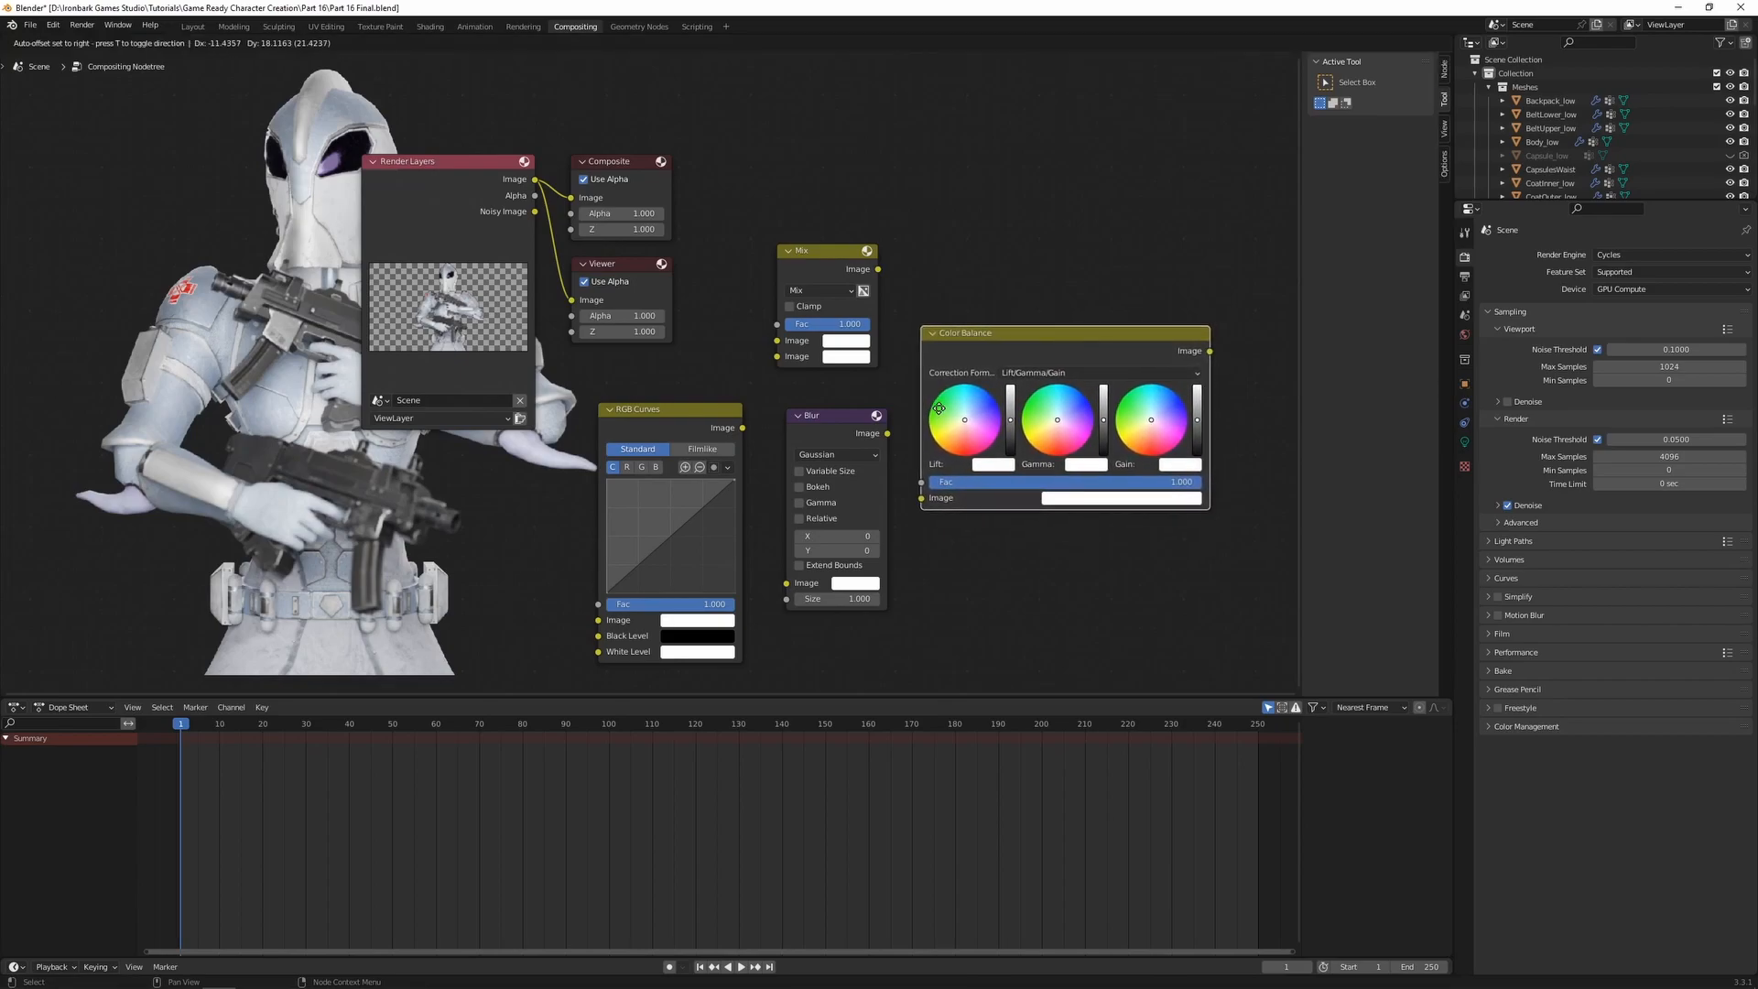
pyautogui.click(938, 407)
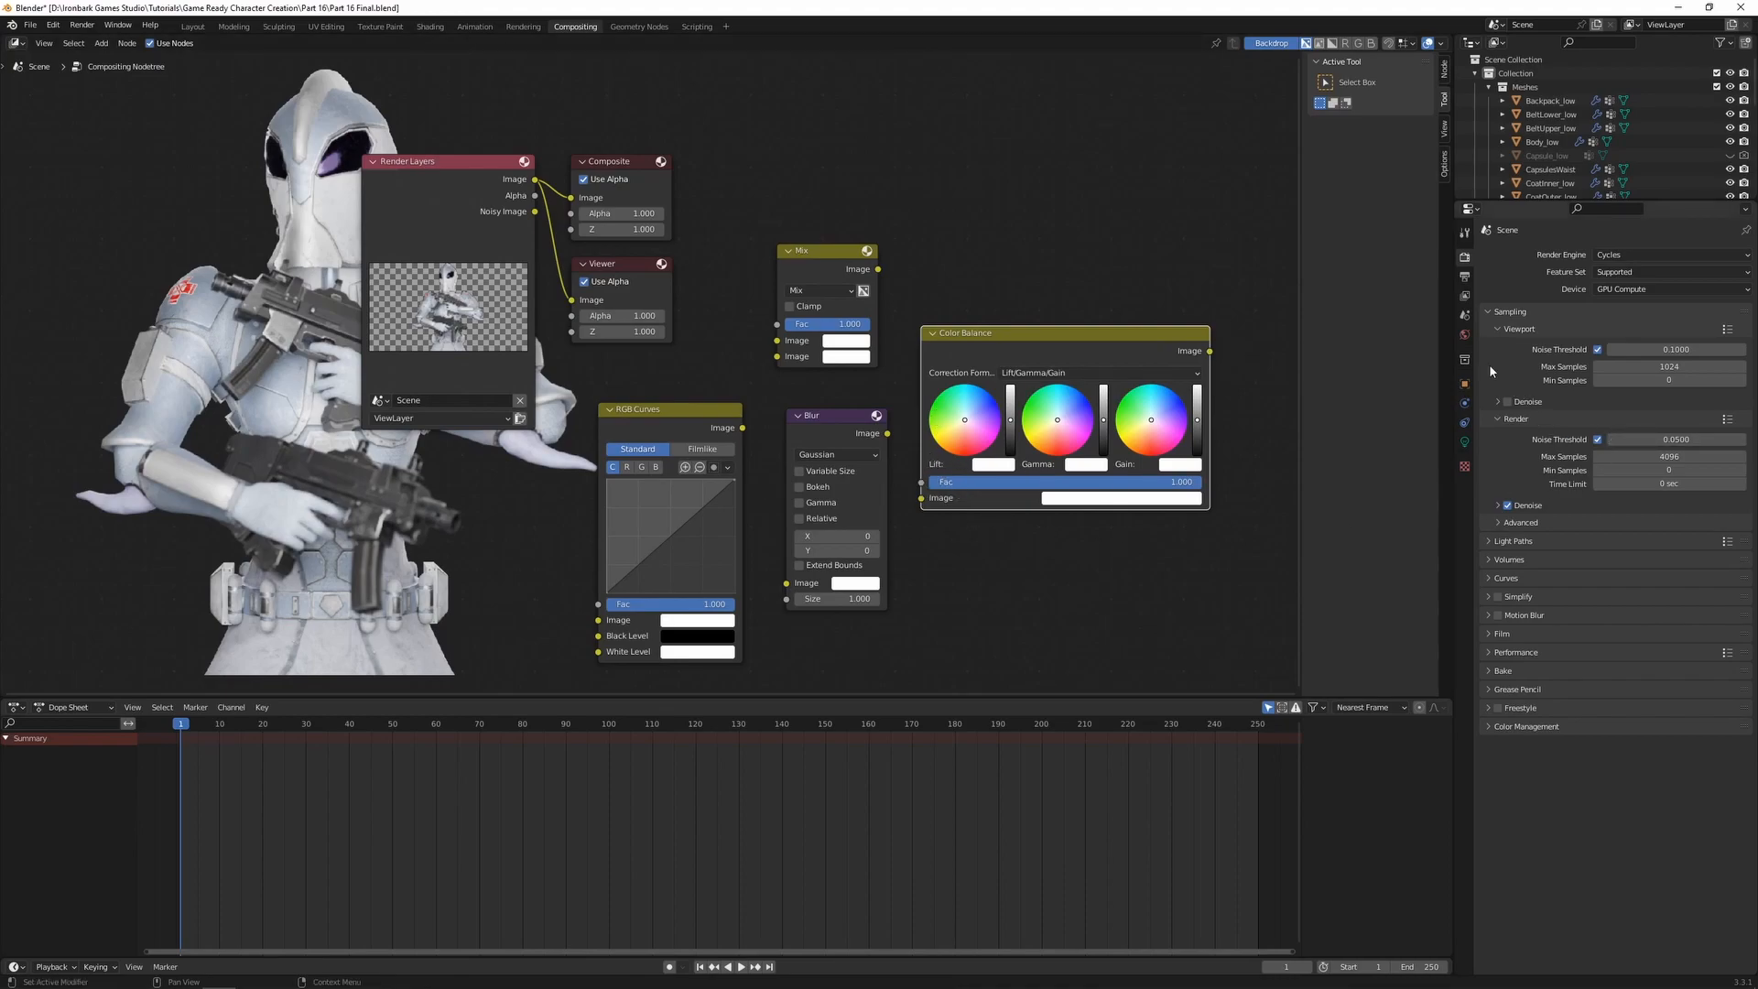
# - Enable the Glossy Direct light pass for the view layer
pyautogui.click(1465, 296)
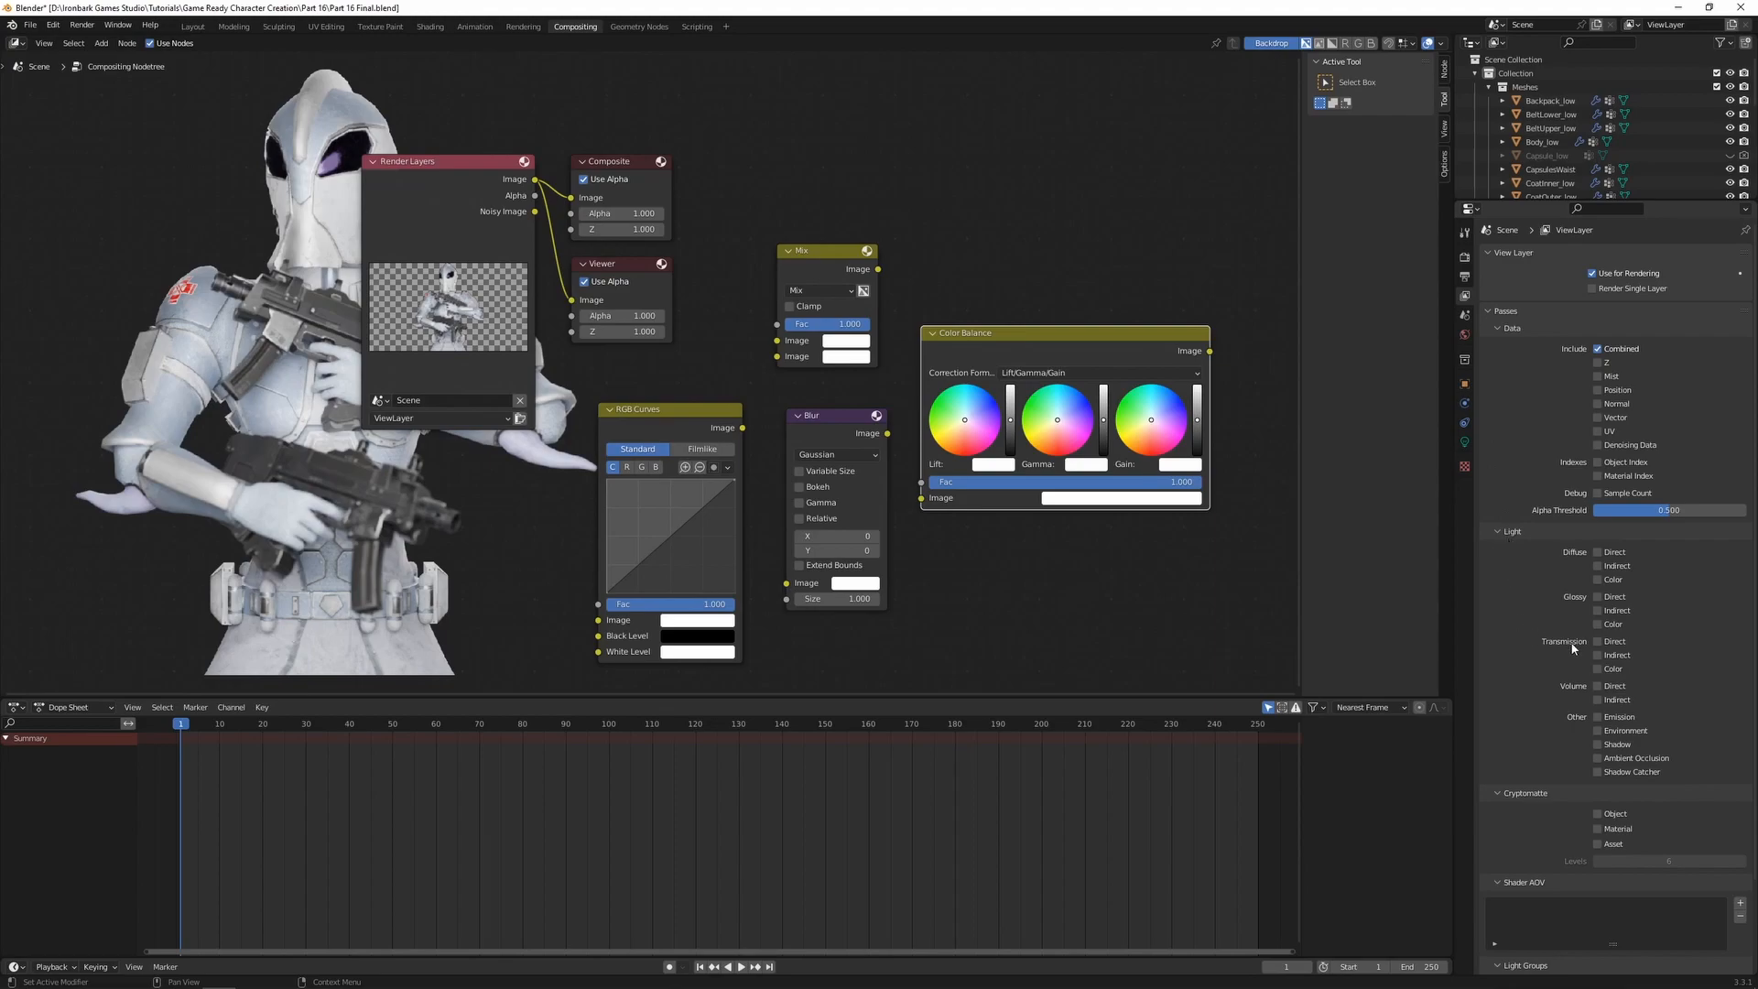
pyautogui.click(1598, 598)
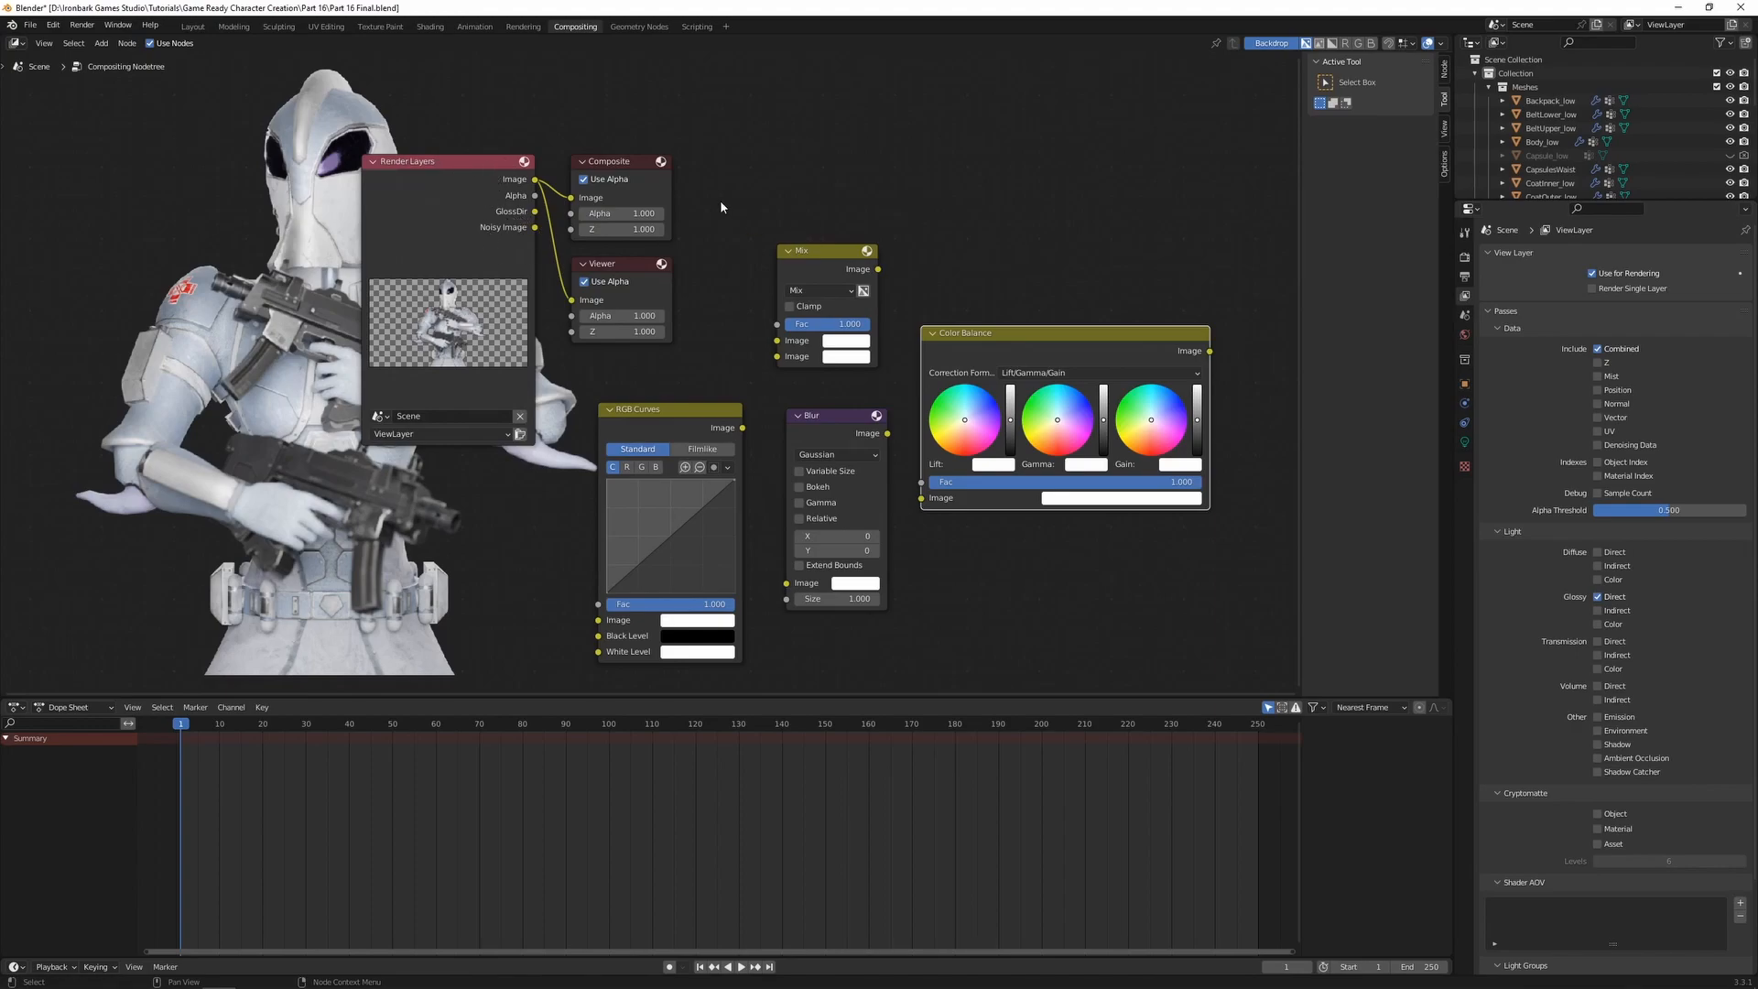
pyautogui.moveTo(717, 221); pyautogui.dragTo(960, 486)
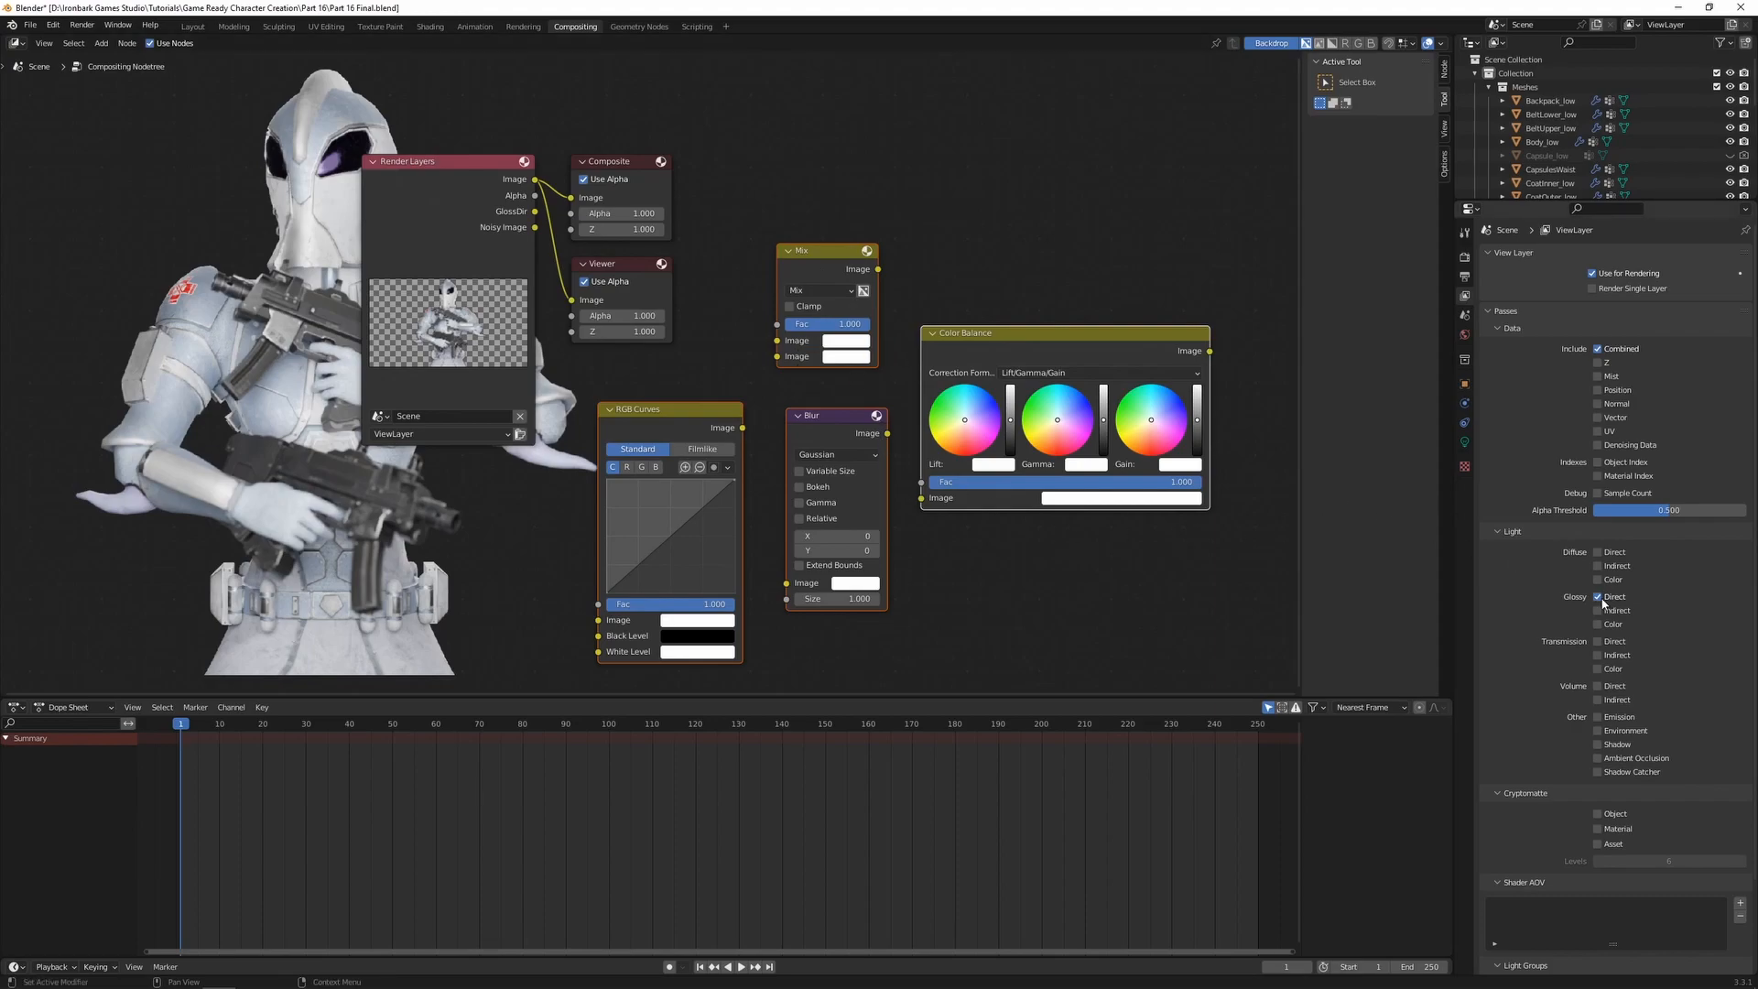
pyautogui.moveTo(927, 542); pyautogui.dragTo(958, 546, button='middle')
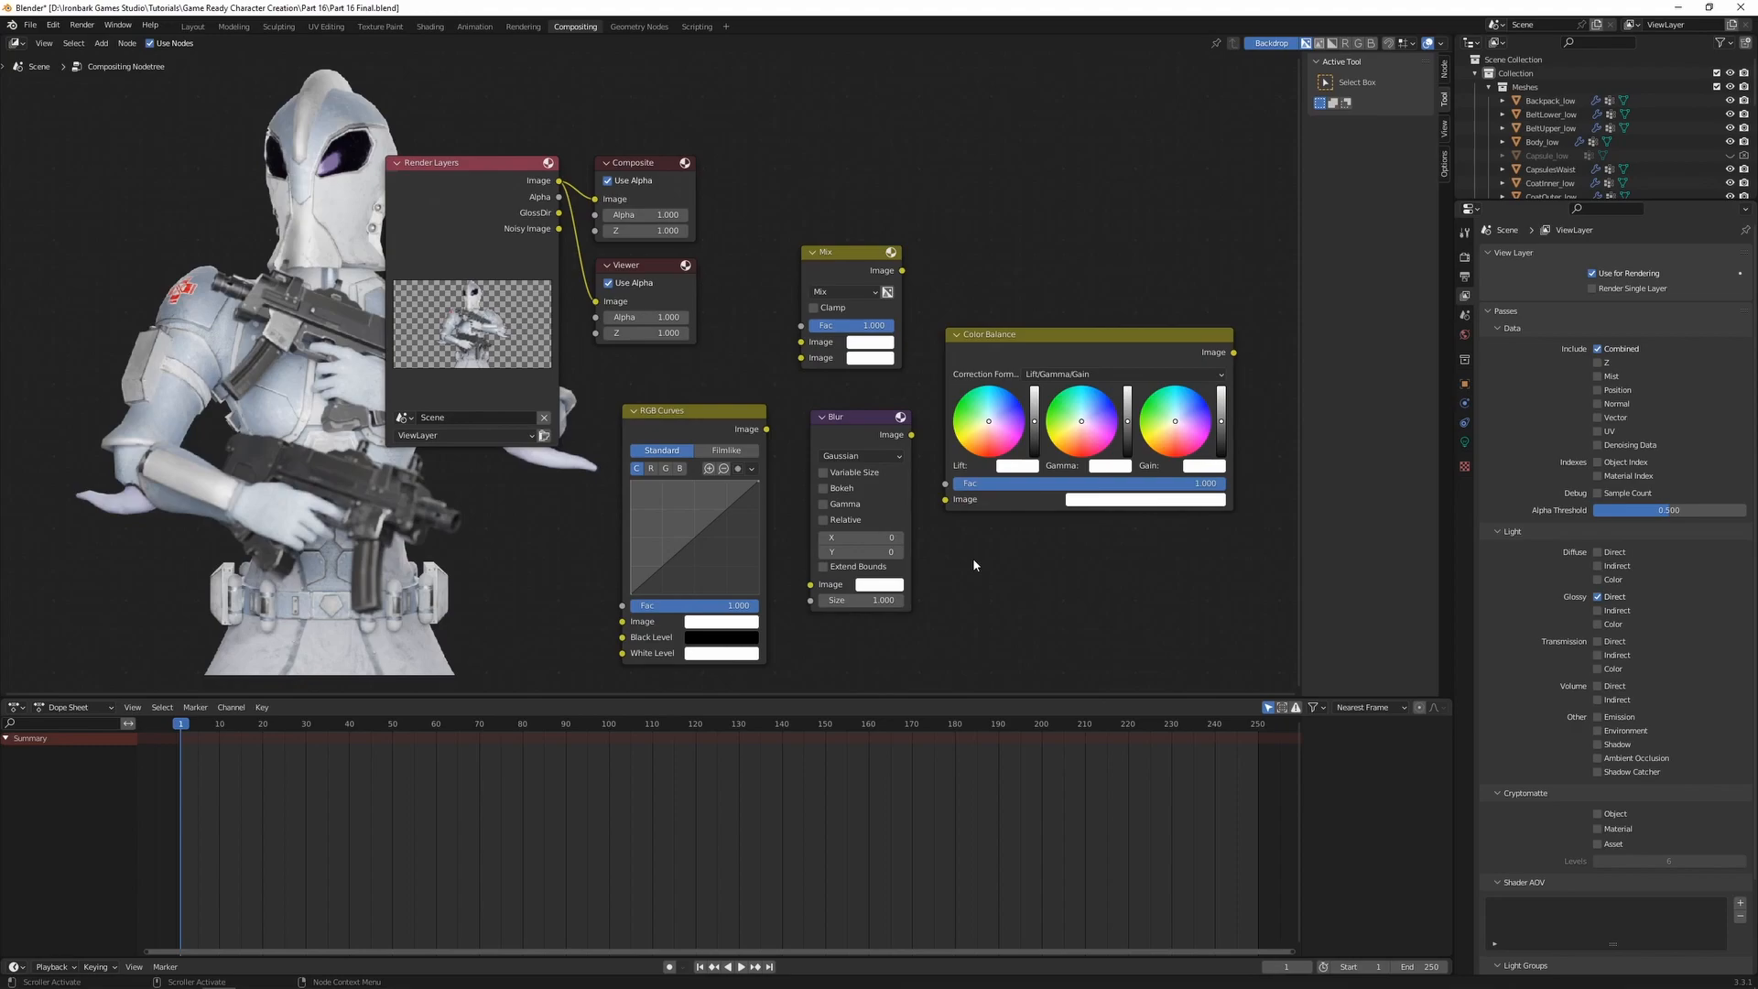
# - Rearrange the nodes and link the GlossDir output through RGB Curves into the Blur node's Image input
pyautogui.moveTo(487, 165); pyautogui.dragTo(145, 149)
pyautogui.moveTo(664, 410); pyautogui.dragTo(332, 311)
pyautogui.moveTo(221, 195); pyautogui.dragTo(293, 524)
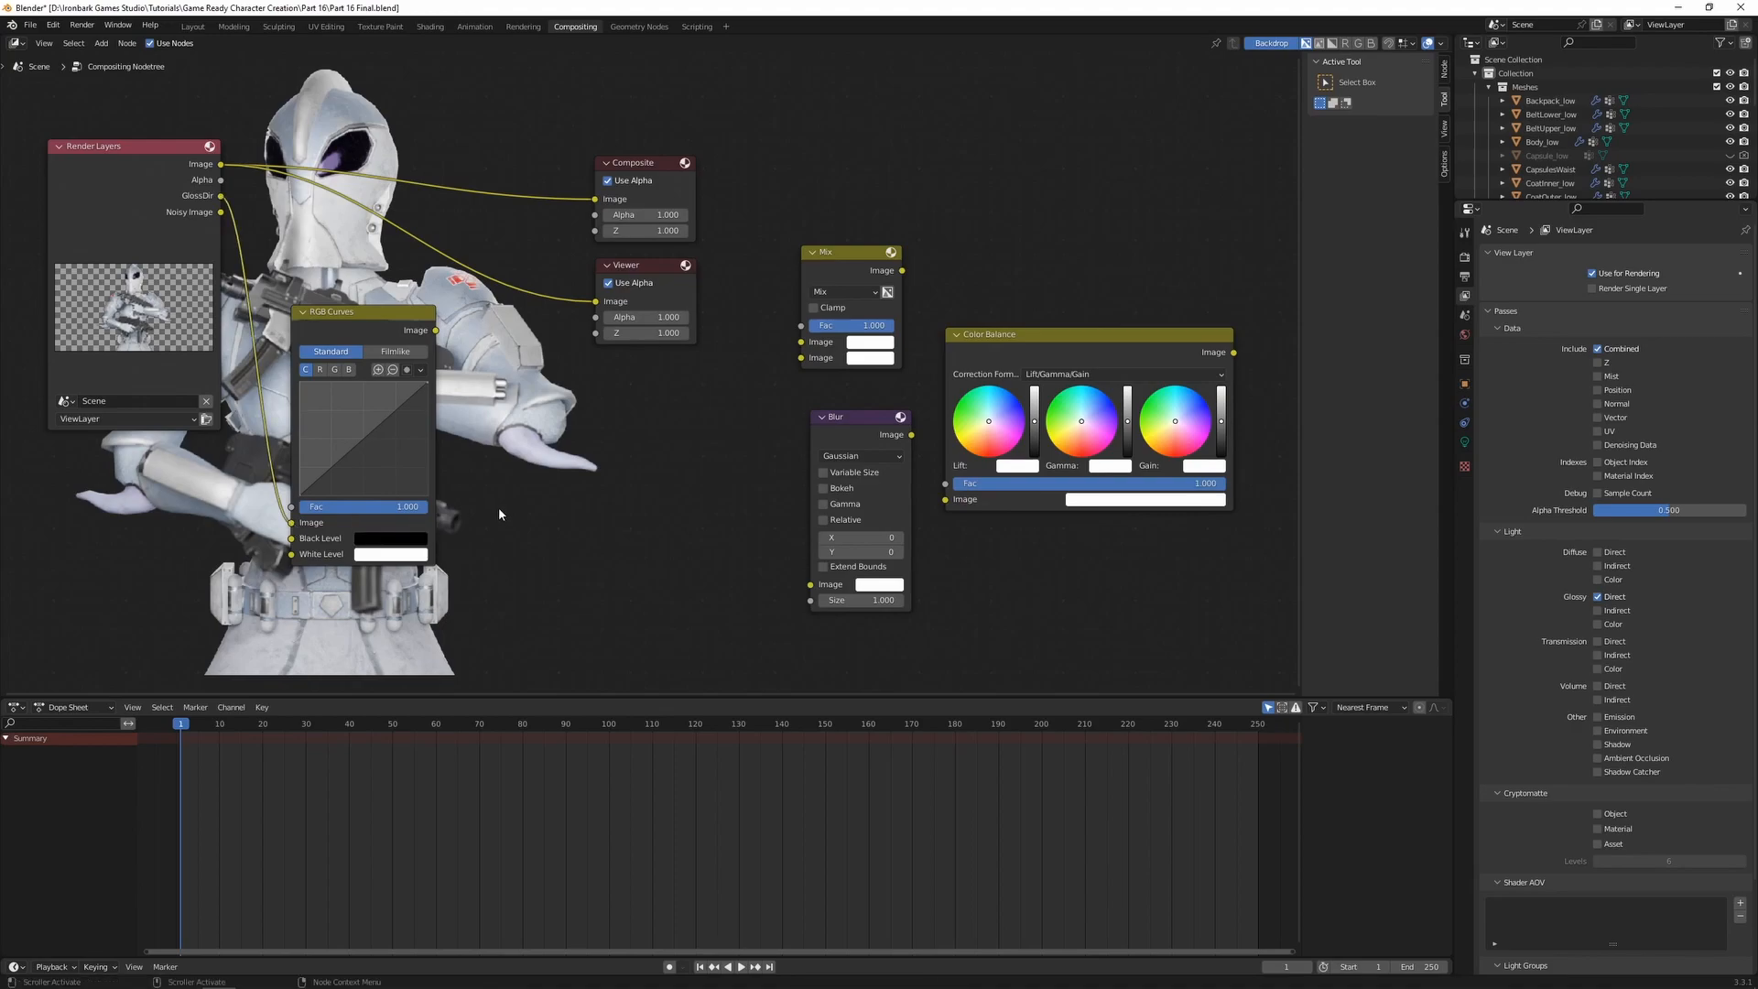
pyautogui.moveTo(862, 417); pyautogui.dragTo(557, 384)
pyautogui.moveTo(438, 332); pyautogui.dragTo(505, 552)
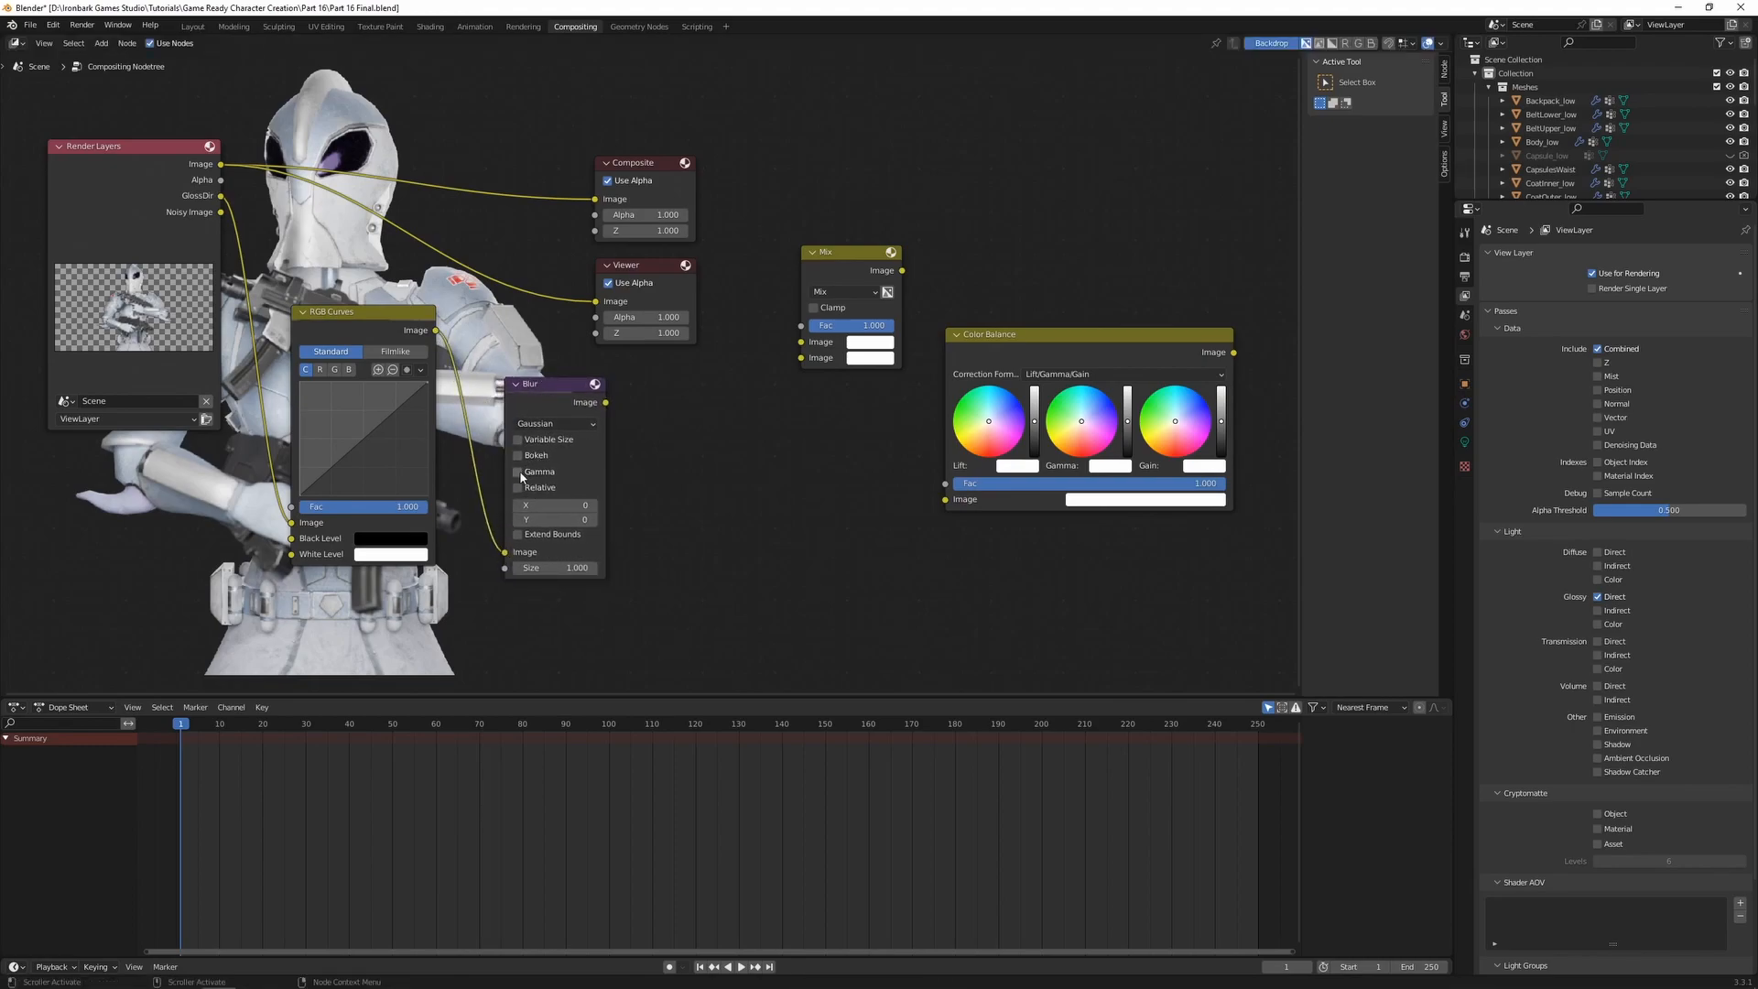
# - Connect the Render Layers image to the Mix node's first Image input and the Blur output to its second, moving the output nodes clear
pyautogui.moveTo(685, 307); pyautogui.dragTo(759, 370, button='middle')
pyautogui.moveTo(796, 412); pyautogui.dragTo(1072, 144)
pyautogui.moveTo(914, 309); pyautogui.dragTo(761, 339)
pyautogui.moveTo(682, 464); pyautogui.dragTo(724, 446)
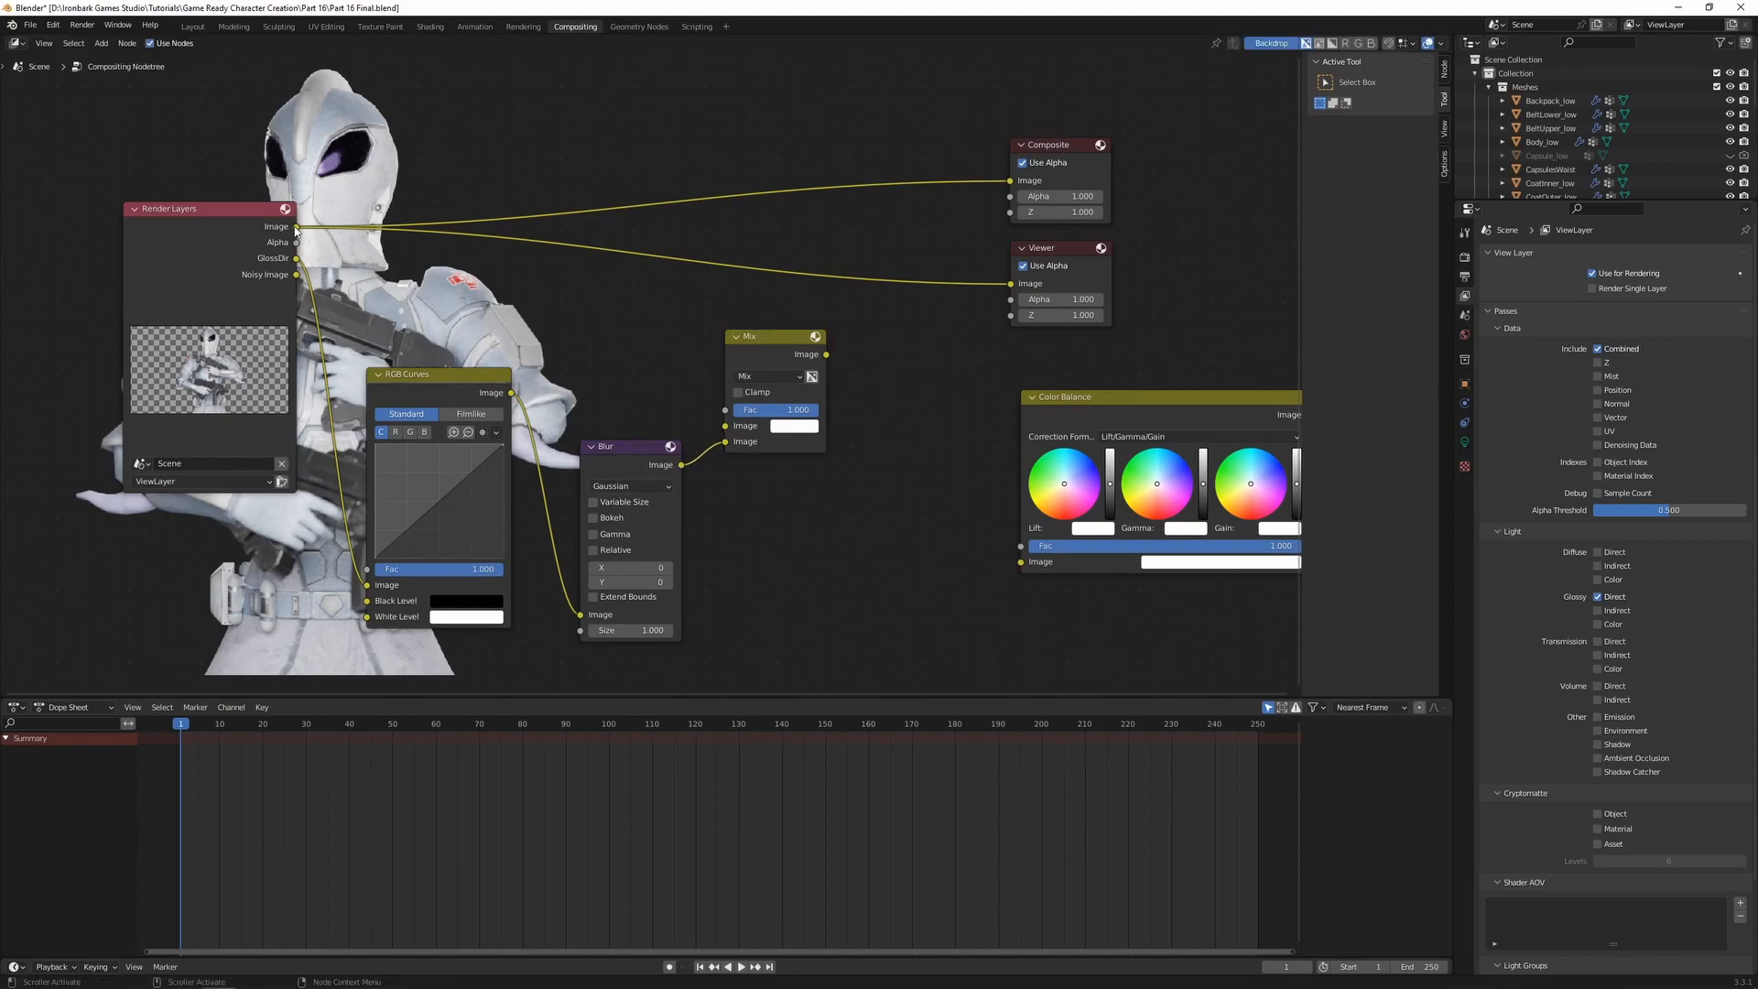
pyautogui.moveTo(297, 226); pyautogui.dragTo(725, 426)
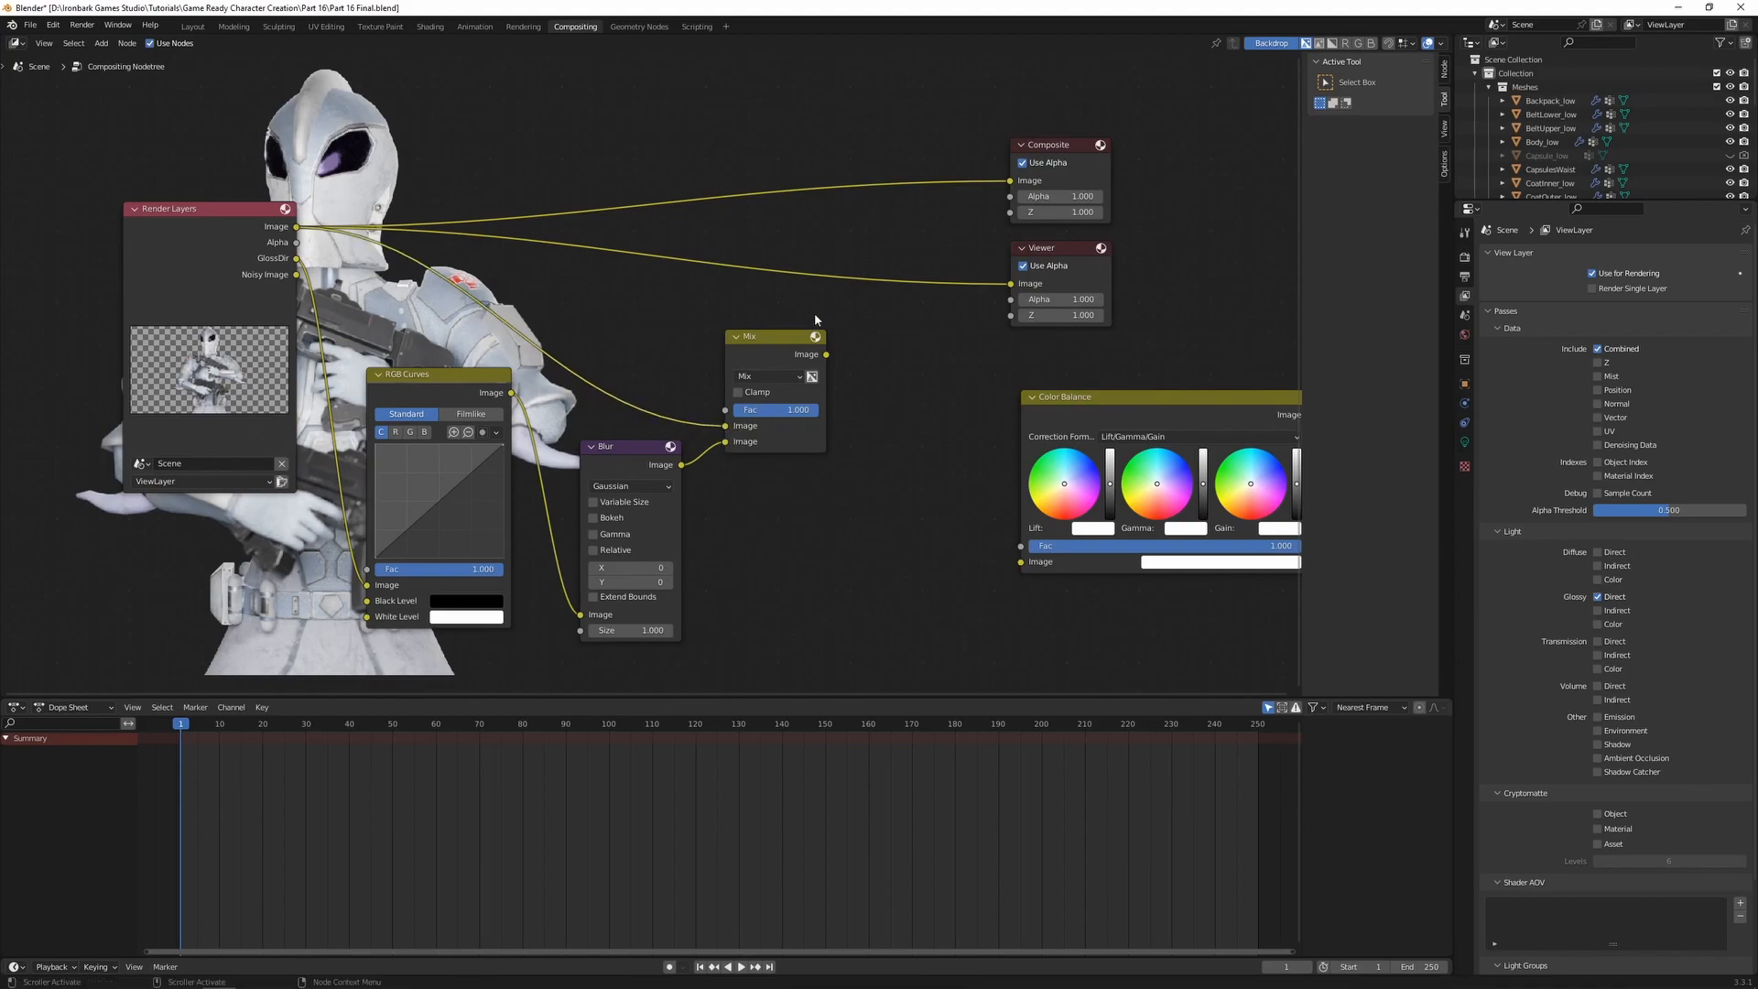
# - Feed the Mix output into Color Balance and route the Color Balance output to the Composite and Viewer nodes
pyautogui.moveTo(1137, 396); pyautogui.dragTo(912, 343)
pyautogui.moveTo(730, 345); pyautogui.dragTo(799, 509)
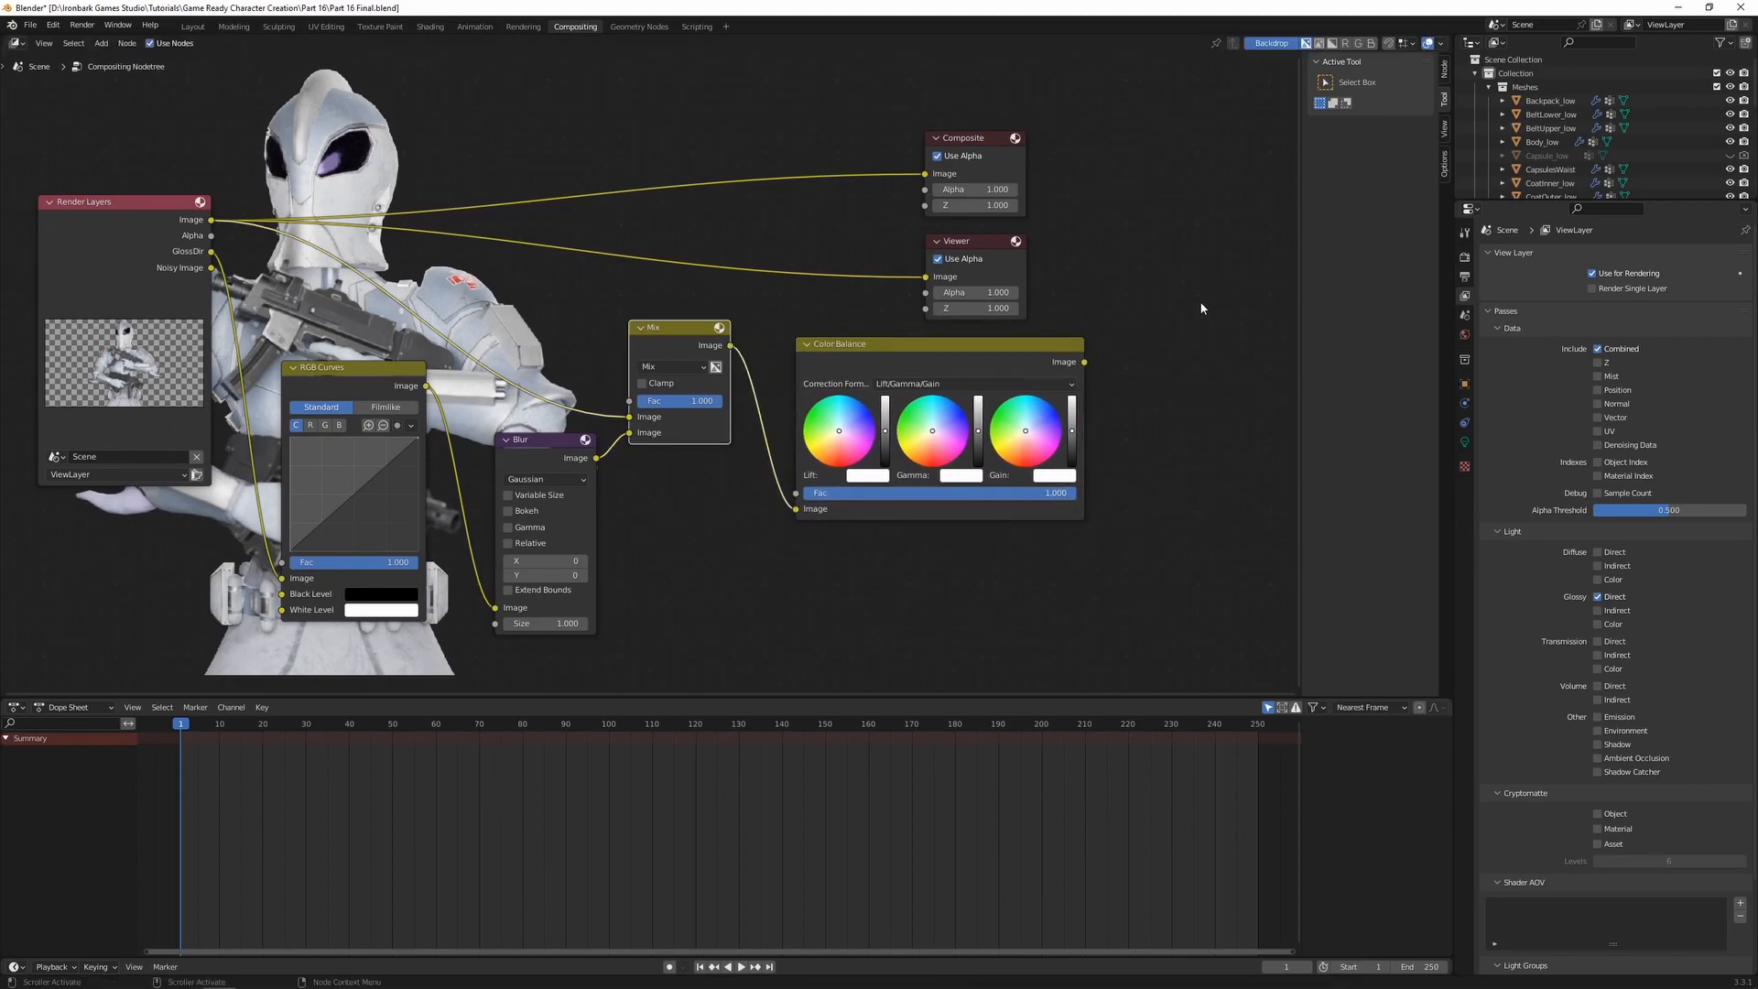
pyautogui.moveTo(1162, 315); pyautogui.dragTo(1122, 327, button='middle')
pyautogui.moveTo(949, 261); pyautogui.dragTo(1150, 362)
pyautogui.moveTo(949, 167); pyautogui.dragTo(1147, 194)
pyautogui.moveTo(1150, 231); pyautogui.dragTo(1150, 241)
pyautogui.moveTo(1046, 372); pyautogui.dragTo(1109, 276)
pyautogui.moveTo(1033, 332); pyautogui.dragTo(1109, 397)
pyautogui.moveTo(764, 565); pyautogui.dragTo(824, 539, button='middle')
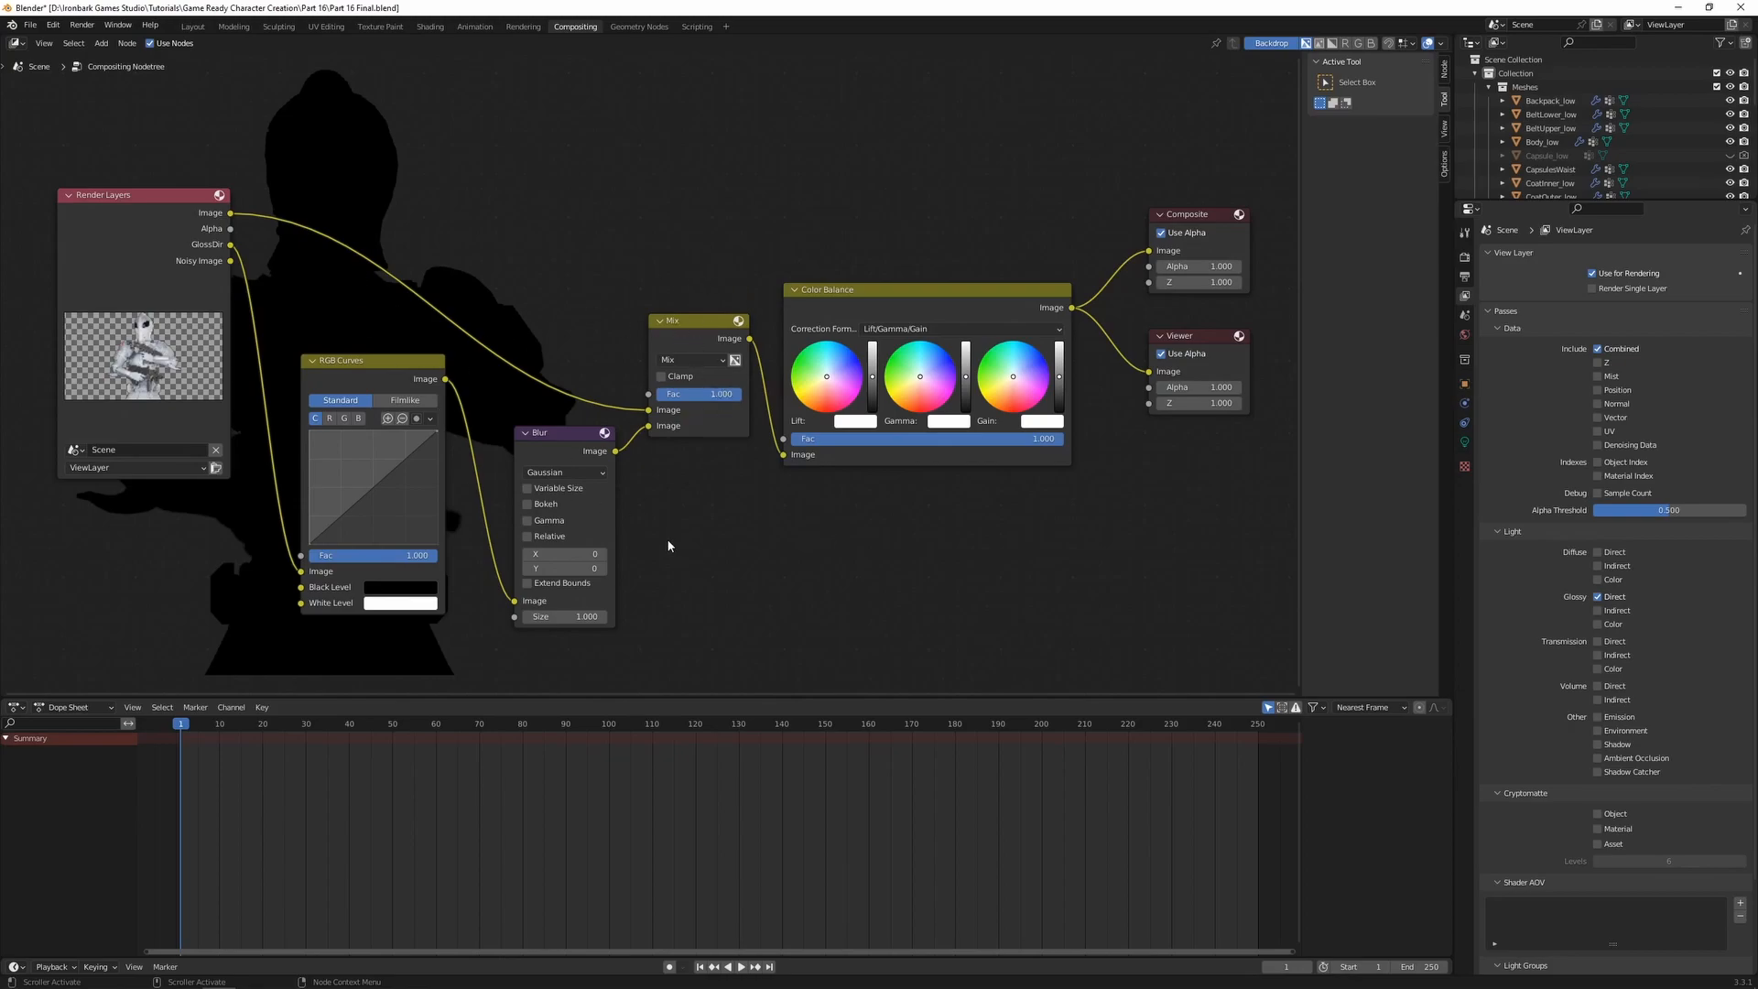
# - Set the Mix node's blending mode to Add and its factor to 0.300
pyautogui.click(694, 360)
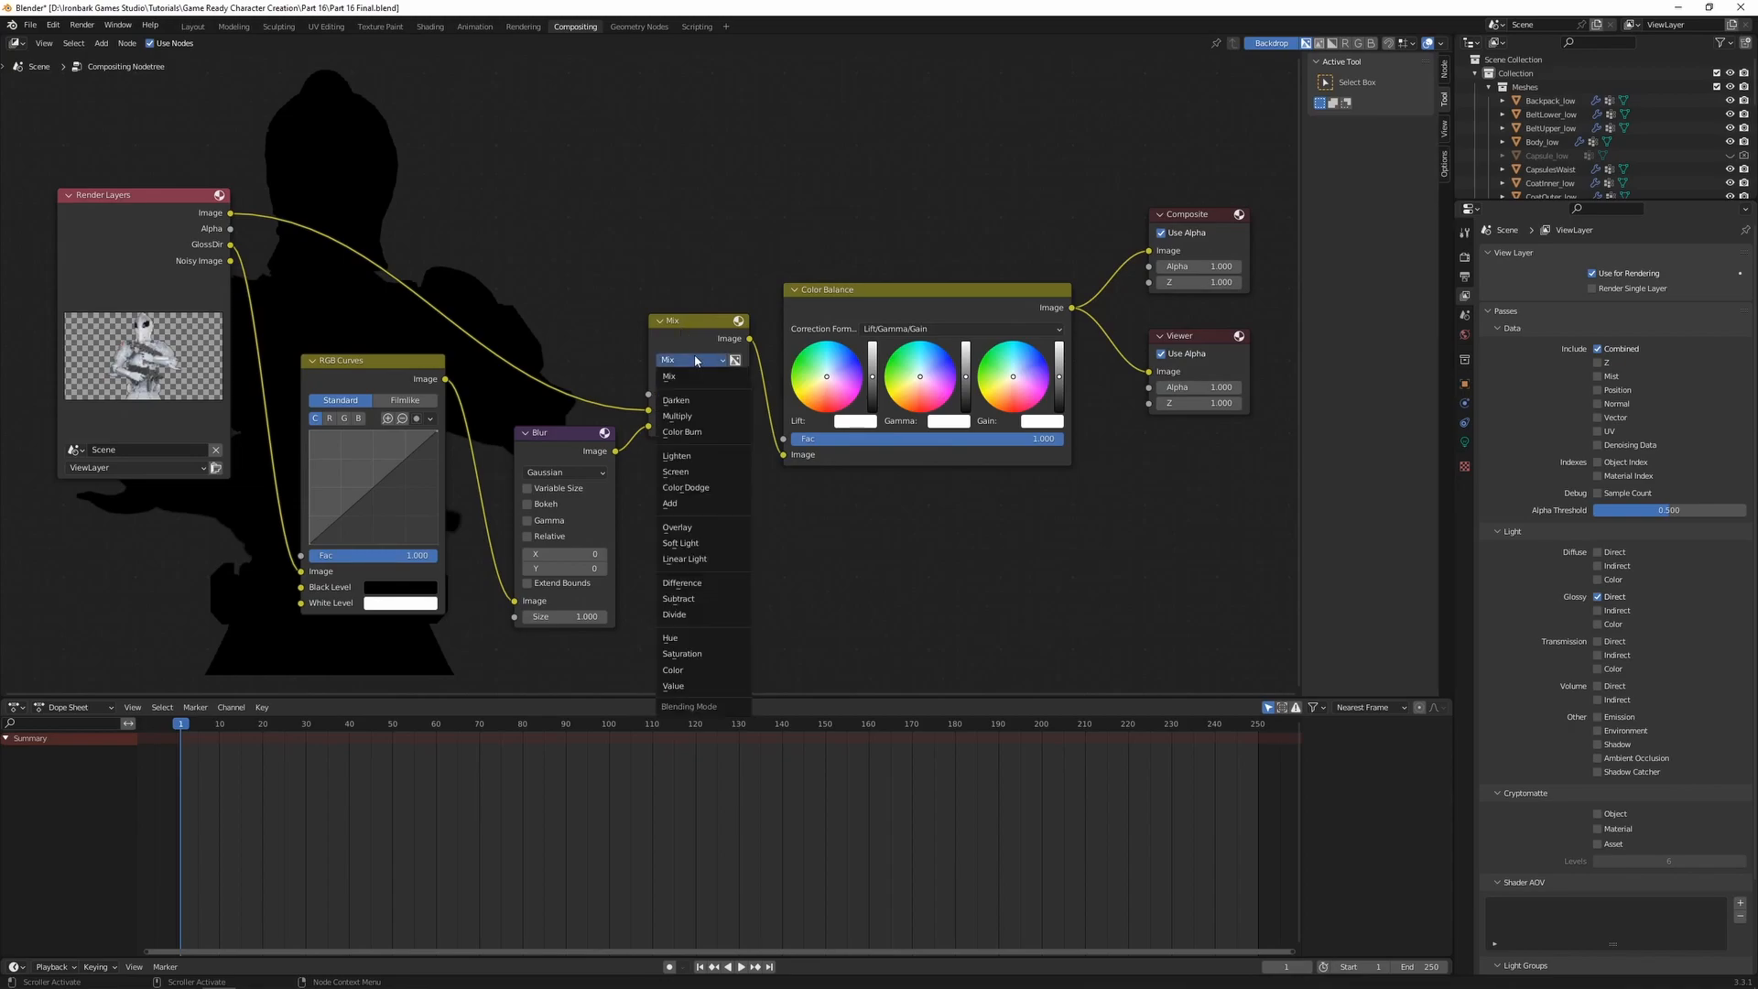
pyautogui.click(674, 502)
pyautogui.moveTo(724, 394); pyautogui.dragTo(677, 394)
pyautogui.moveTo(676, 463); pyautogui.dragTo(698, 460, button='middle')
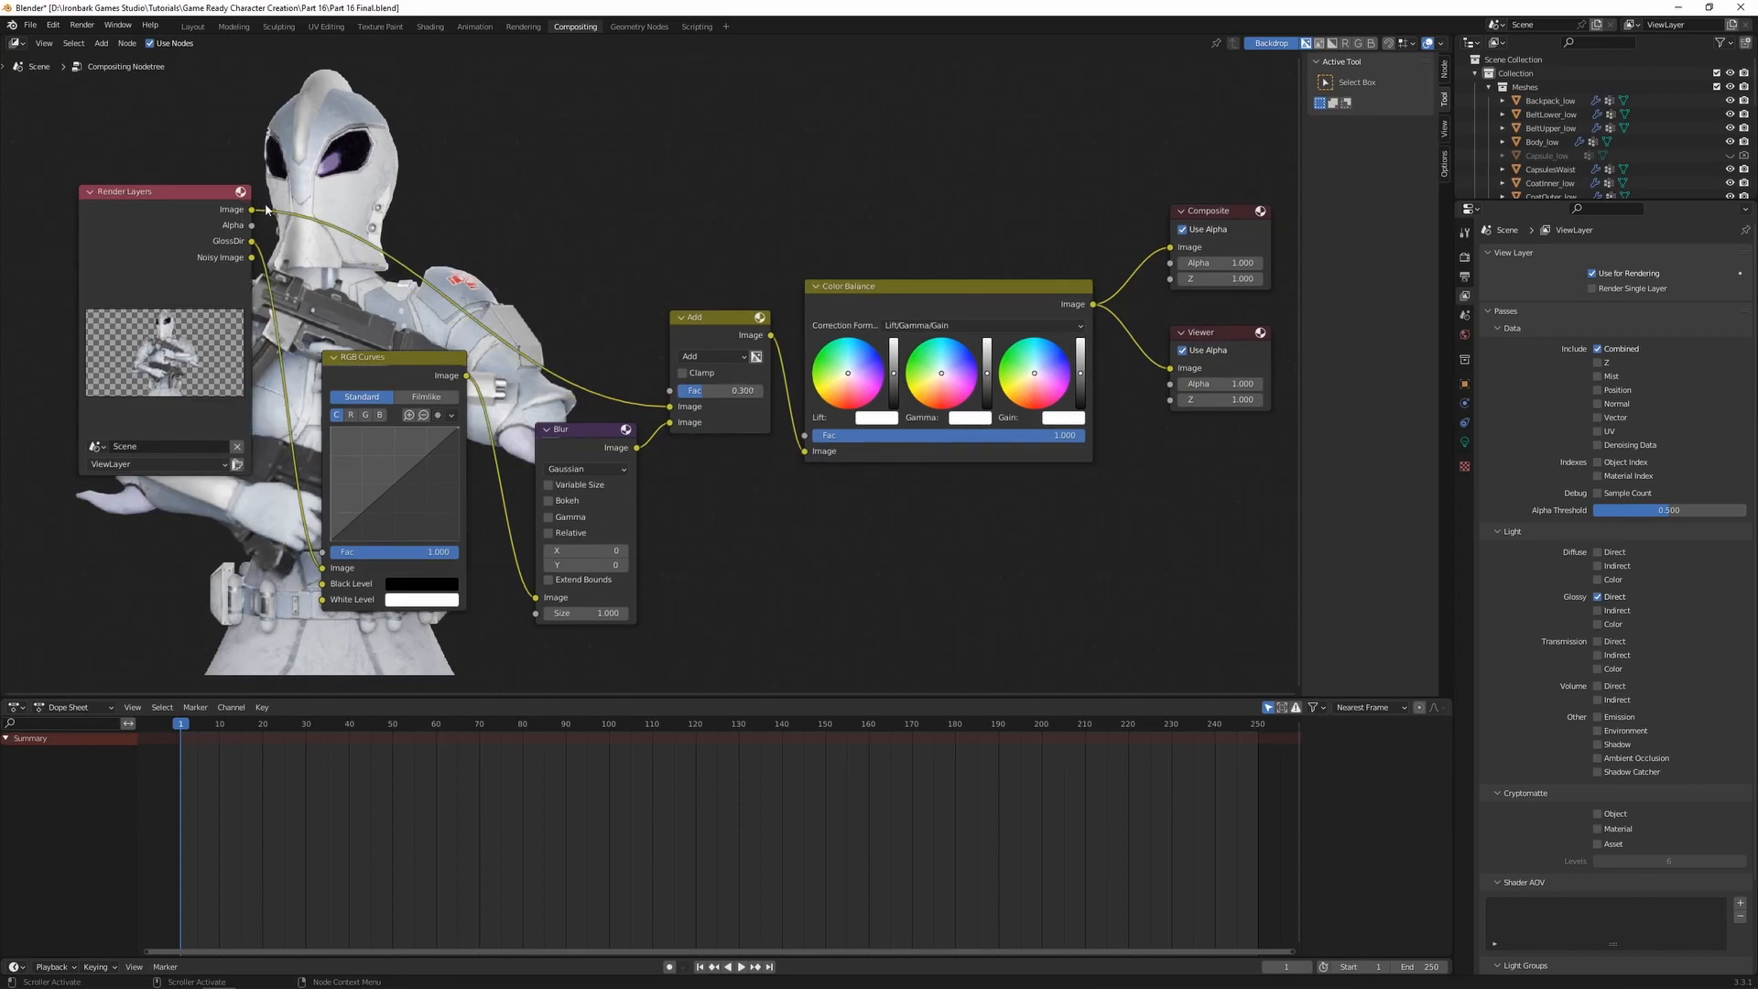
# - Shape the RGB Curves node into an S-curve with a raised highlight point and a lowered shadow point
pyautogui.click(361, 357)
pyautogui.click(569, 430)
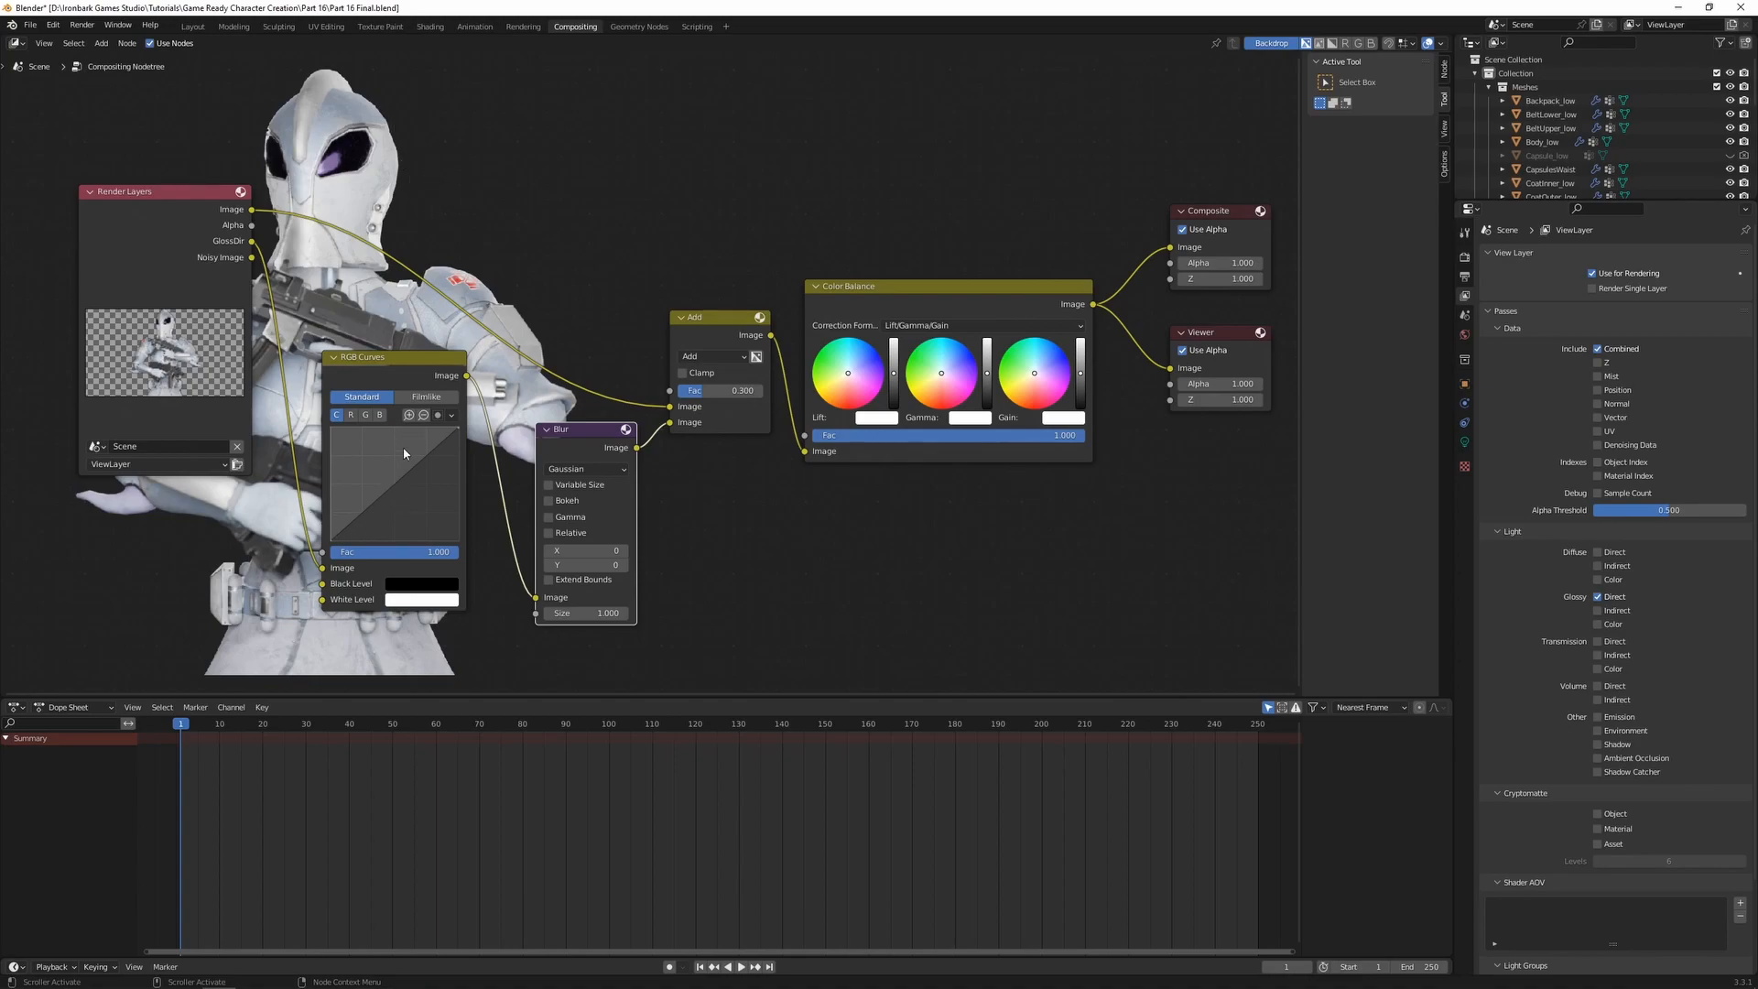
pyautogui.moveTo(431, 455); pyautogui.dragTo(422, 435)
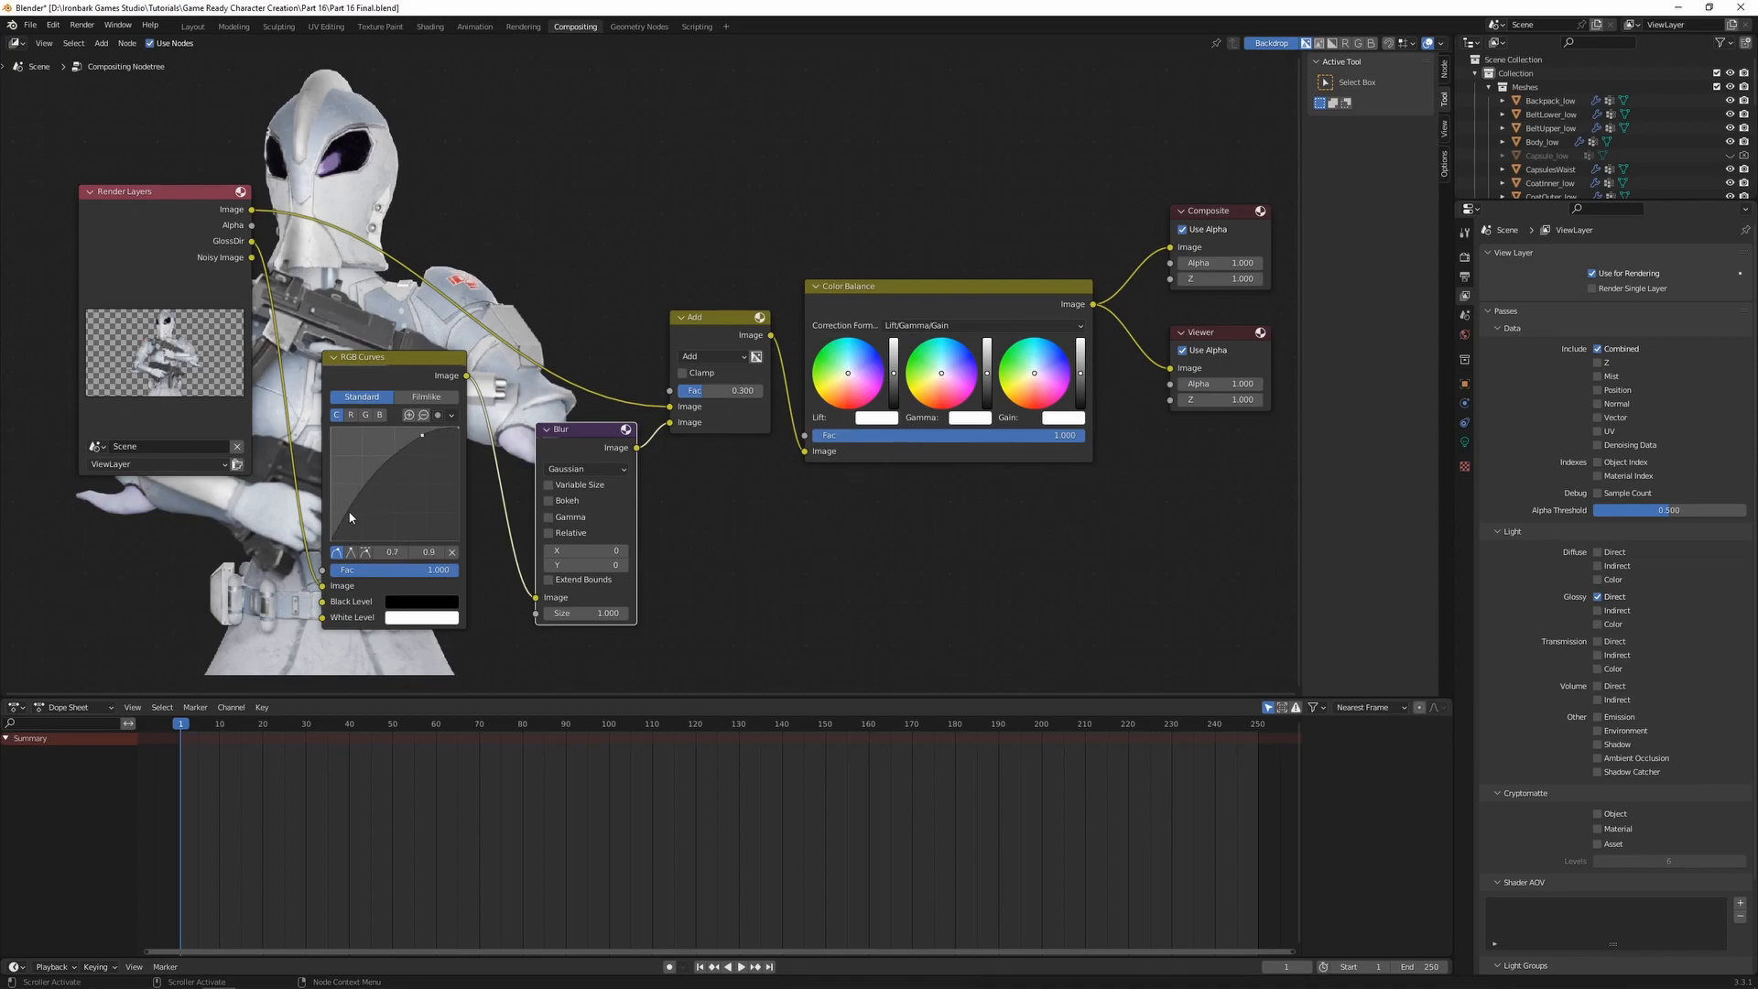
pyautogui.moveTo(350, 508); pyautogui.dragTo(367, 528)
# - Set the Blur node to Fast Gaussian with Relative sizing and Y aspect correction
pyautogui.click(576, 469)
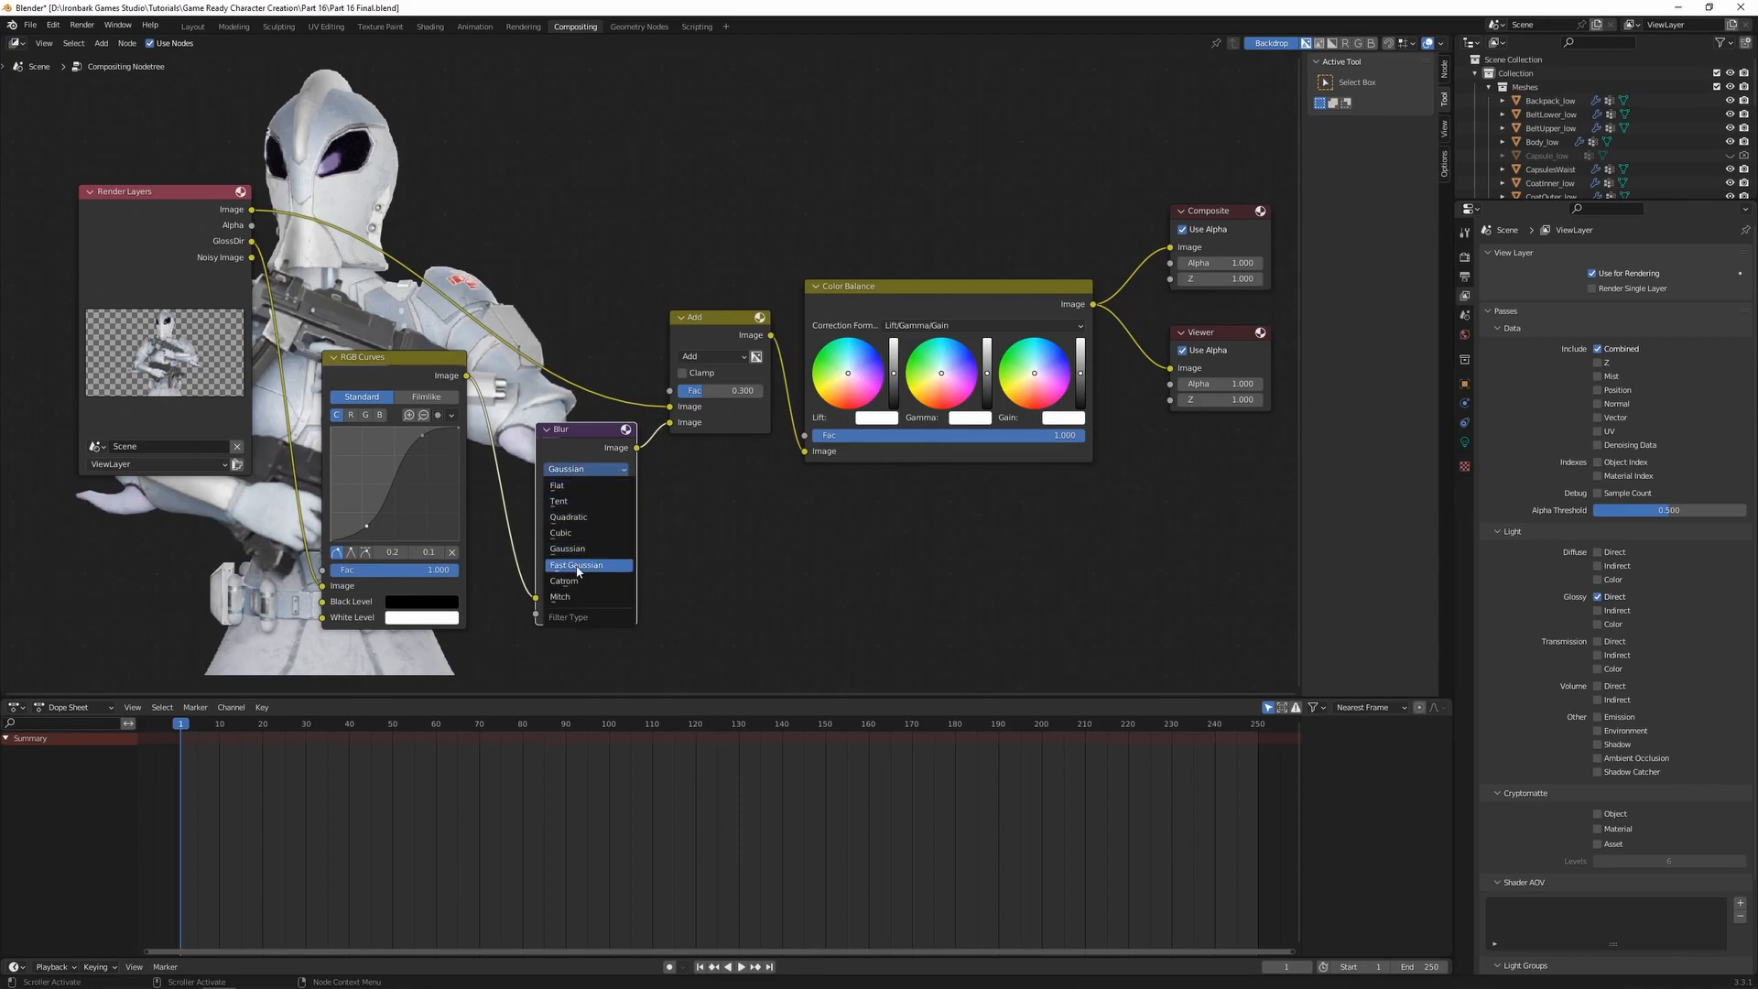
pyautogui.click(586, 565)
pyautogui.click(551, 485)
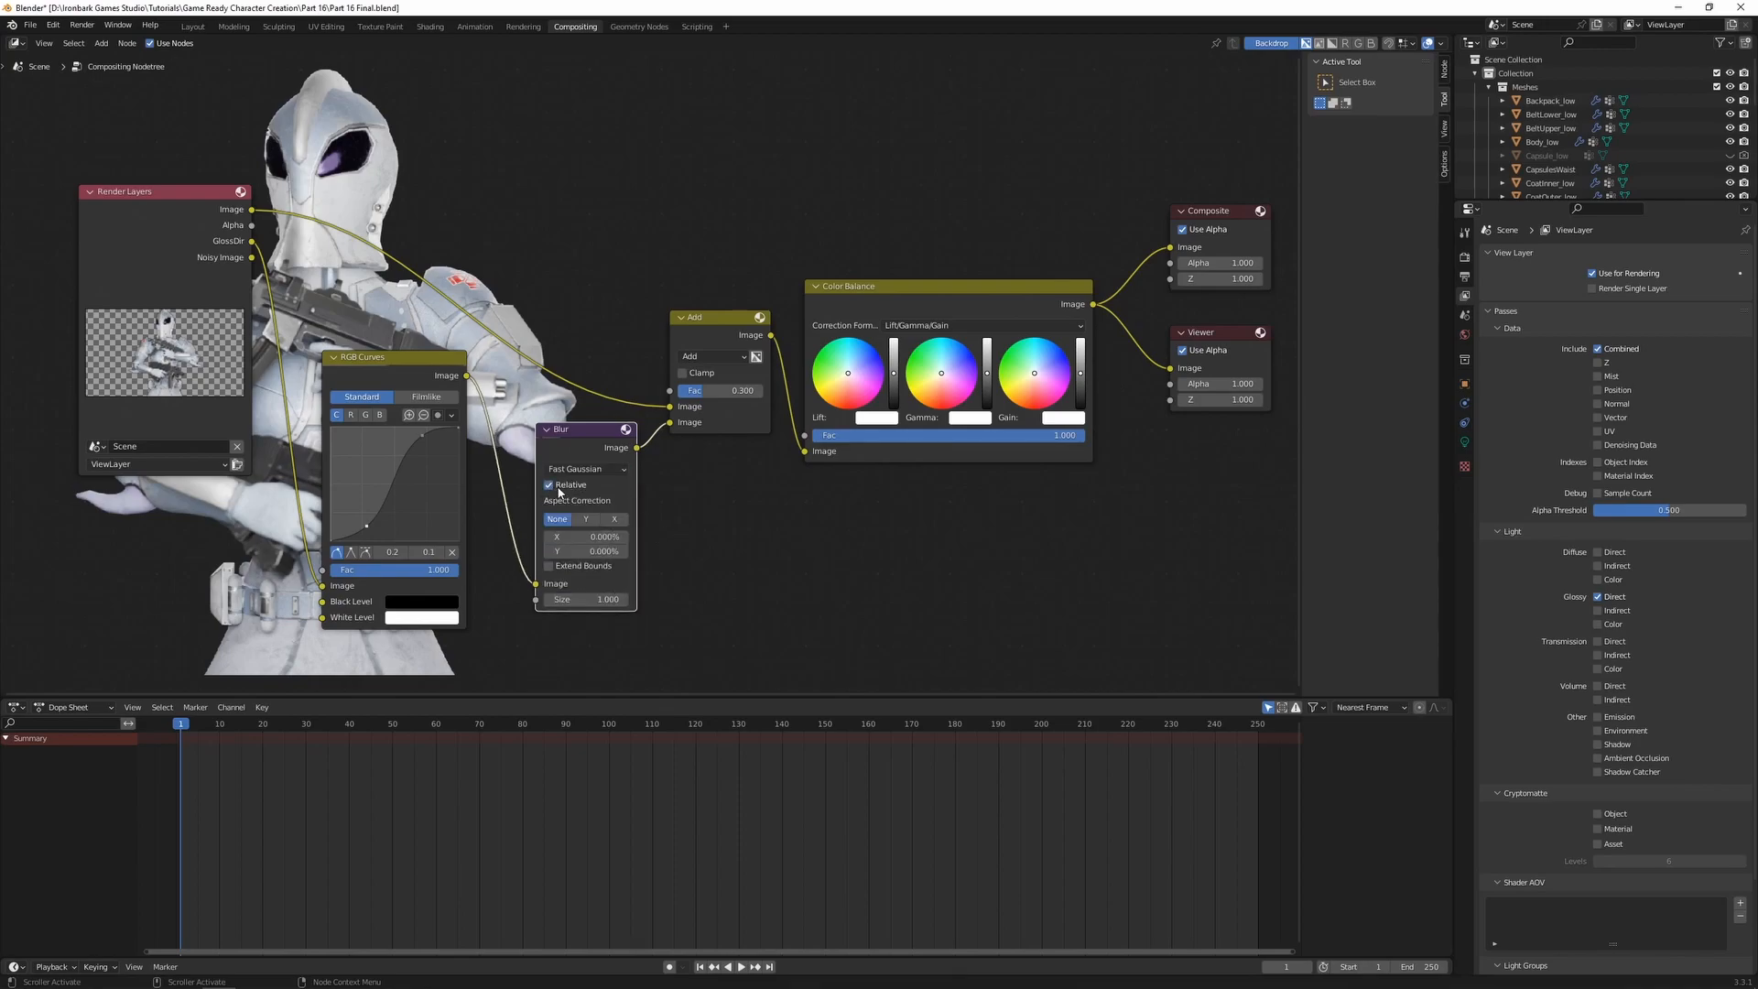
pyautogui.click(588, 519)
# - Set the Blur node's X and Y to 1% and its Size to 0.300
pyautogui.click(592, 536)
pyautogui.write('1')
pyautogui.press('Tab')
pyautogui.write('1')
pyautogui.press('Return')
pyautogui.moveTo(600, 599); pyautogui.dragTo(549, 600)
# - Render the frame with the glossy glow nodes, close the render window and set the Blur size to 0.600
pyautogui.press('F12')
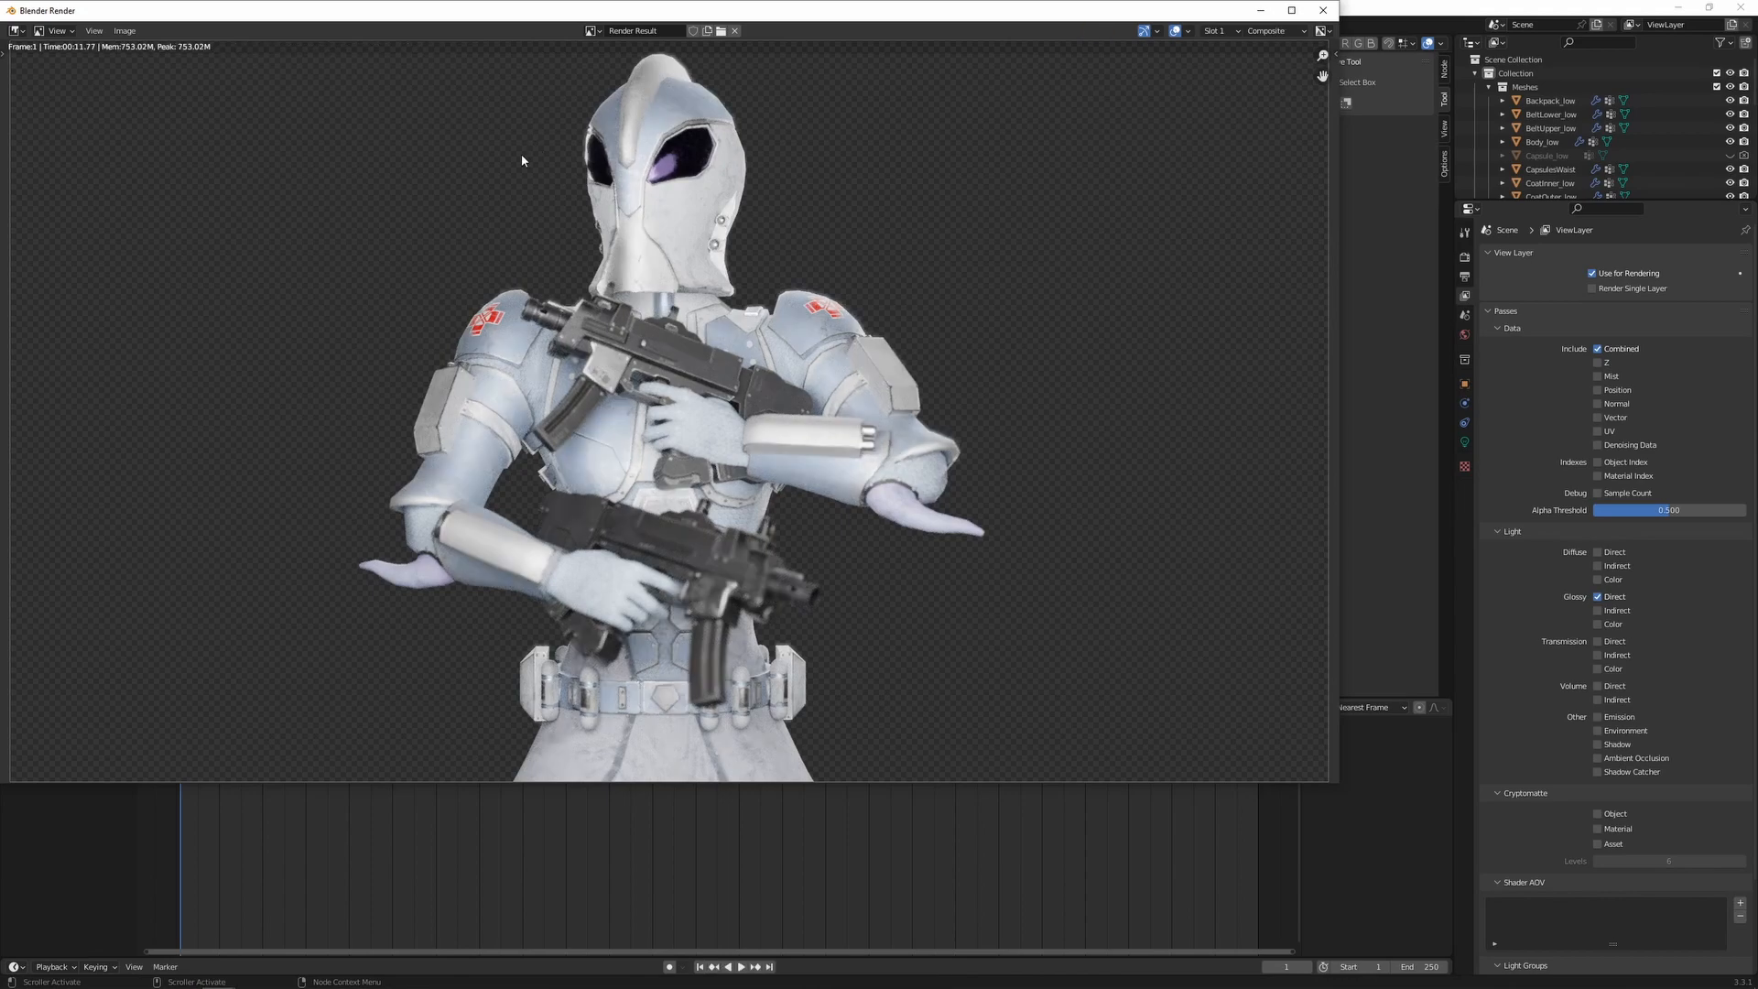
pyautogui.click(1322, 10)
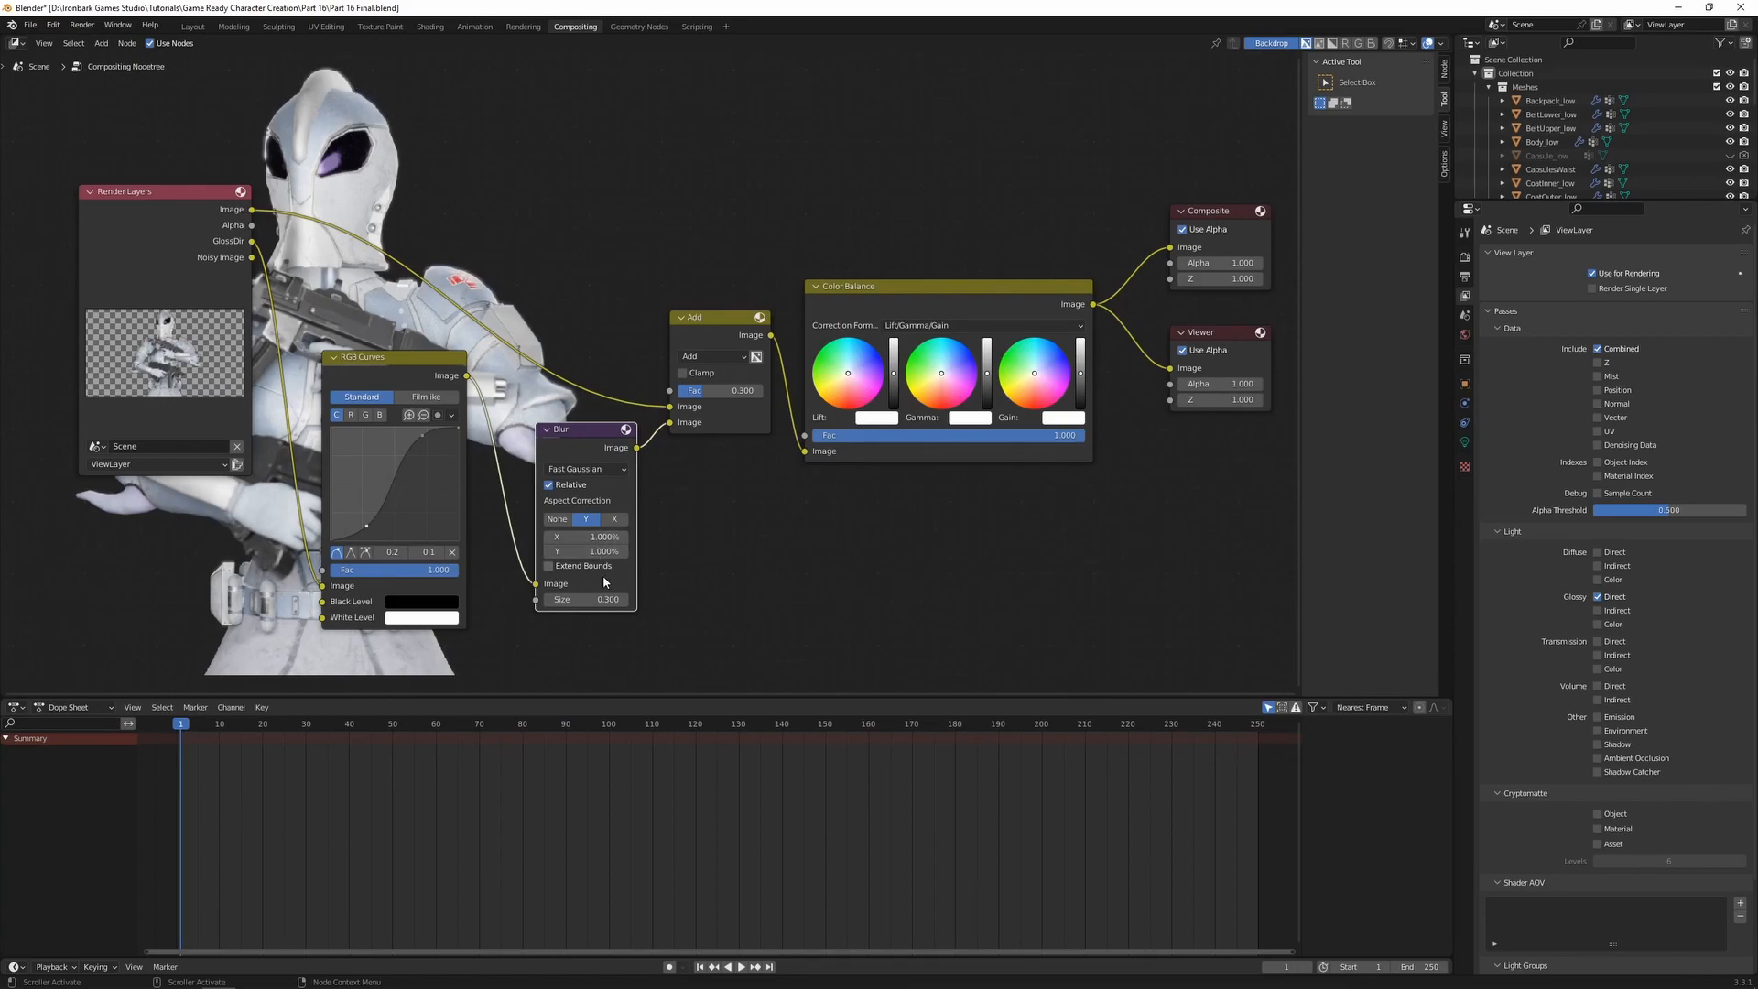
pyautogui.press('BackSpace')
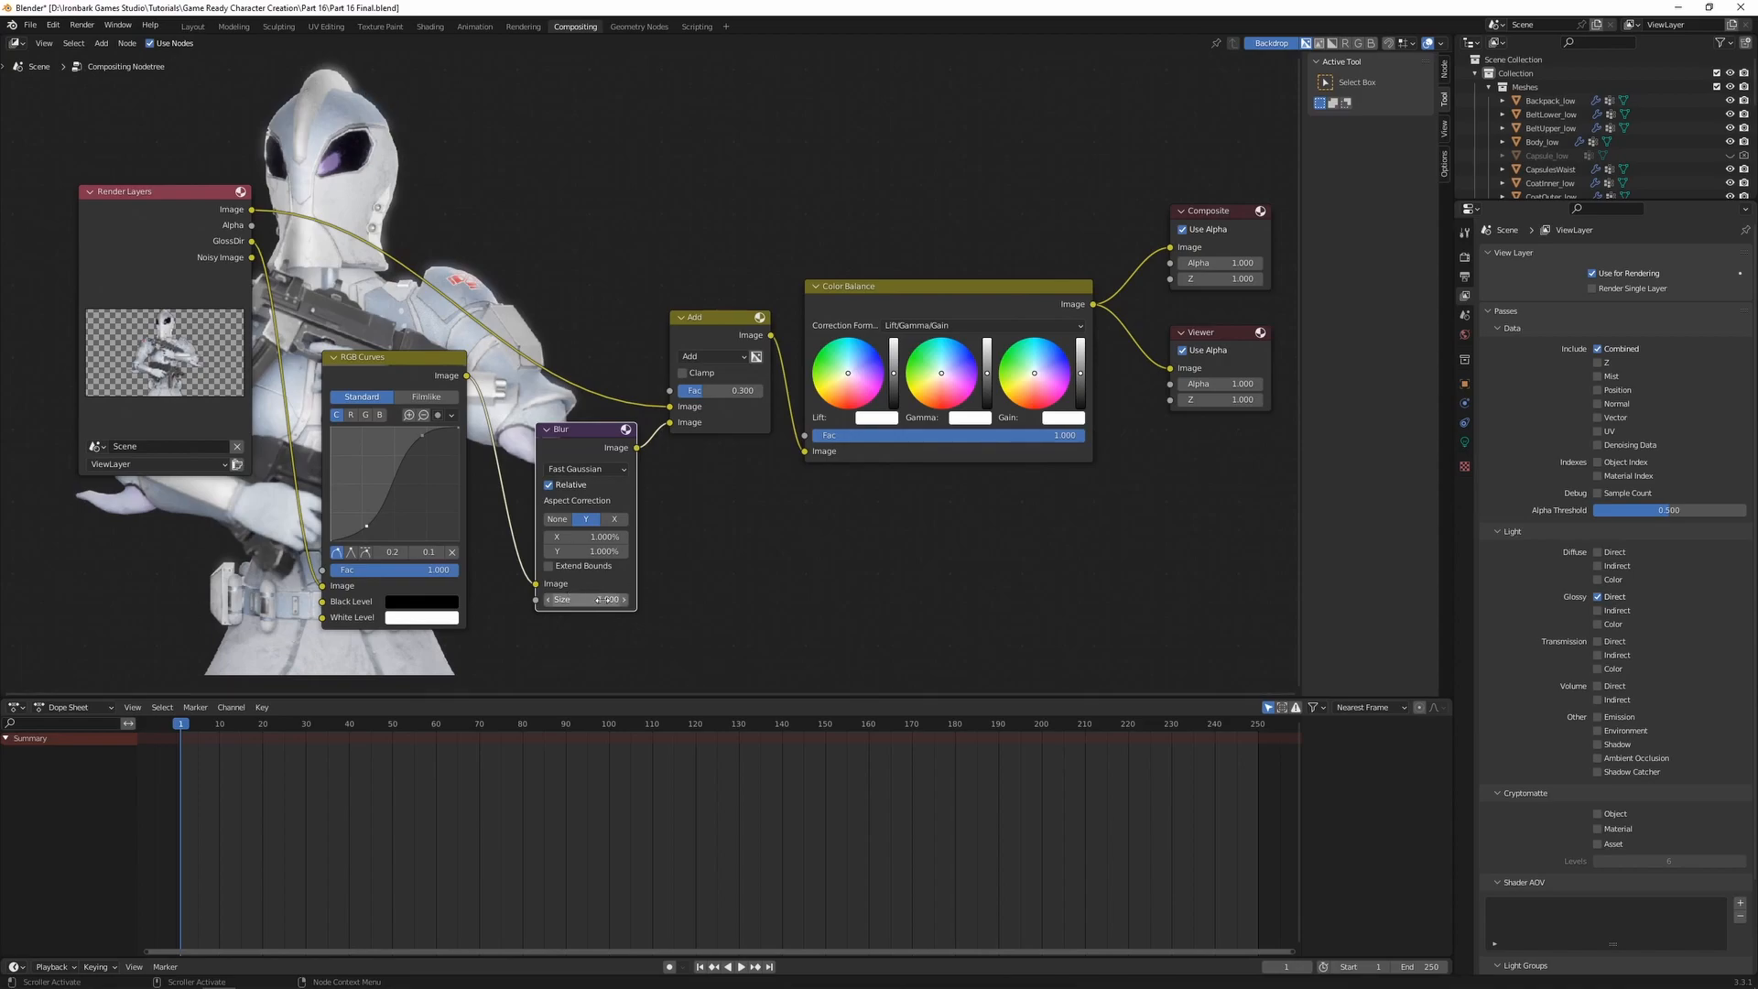
pyautogui.moveTo(606, 599); pyautogui.dragTo(565, 599)
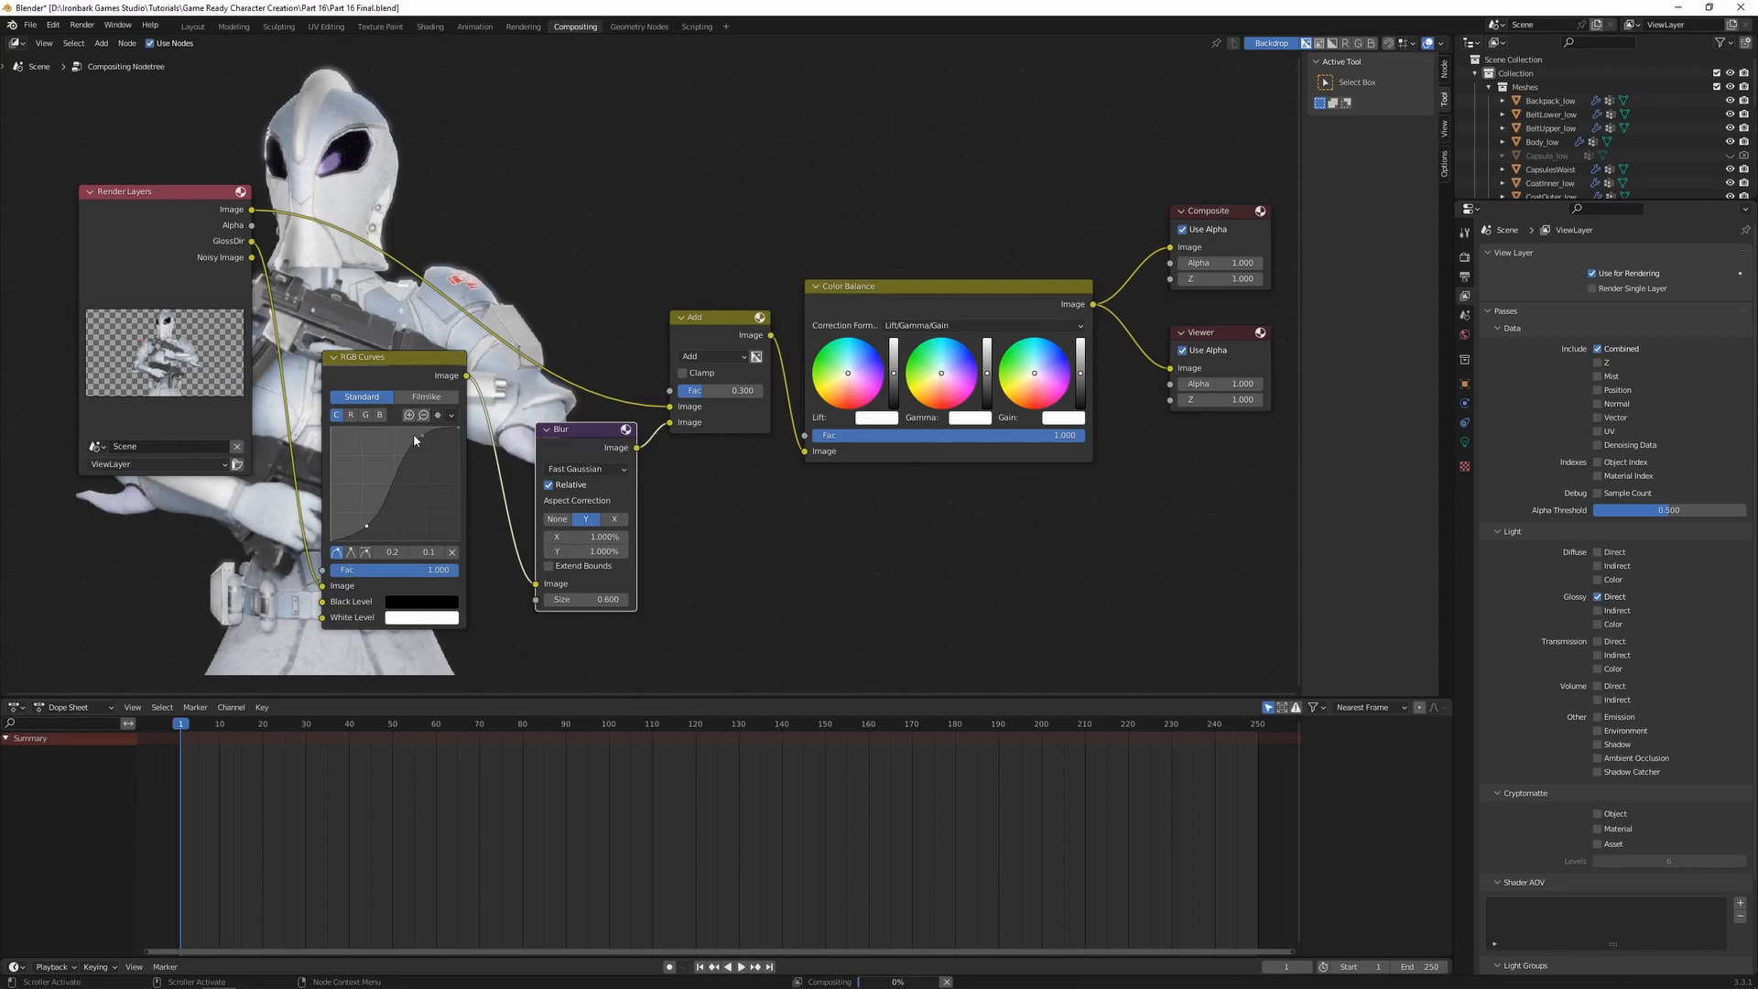
# - Fine-tune the highlight and shadow points of the RGB Curves S-curve to adjust the glow
pyautogui.moveTo(422, 435); pyautogui.dragTo(427, 442)
pyautogui.click(366, 526)
pyautogui.moveTo(366, 525); pyautogui.dragTo(374, 529)
pyautogui.hotkey('ctrl', 'z')
pyautogui.moveTo(429, 440); pyautogui.dragTo(426, 439)
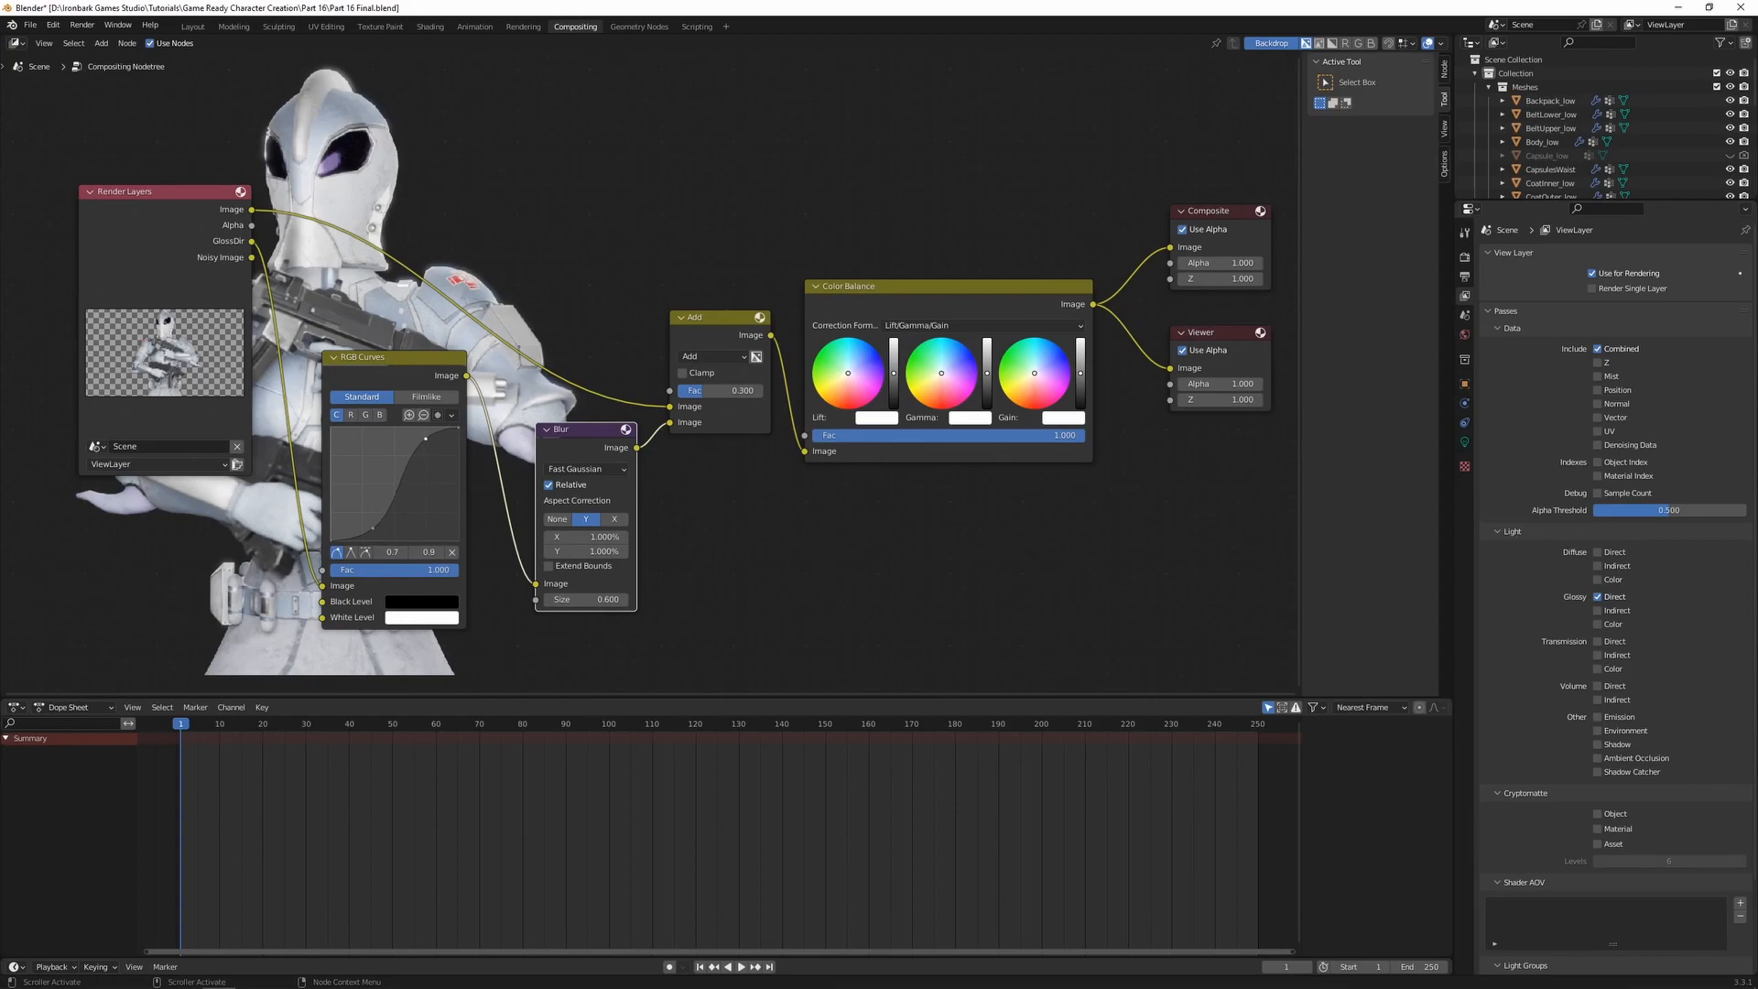
# - Select the shadow point of the RGB Curves node's curve and set the Blur node's Size to 0.300
pyautogui.click(371, 527)
pyautogui.moveTo(619, 599); pyautogui.dragTo(550, 602)
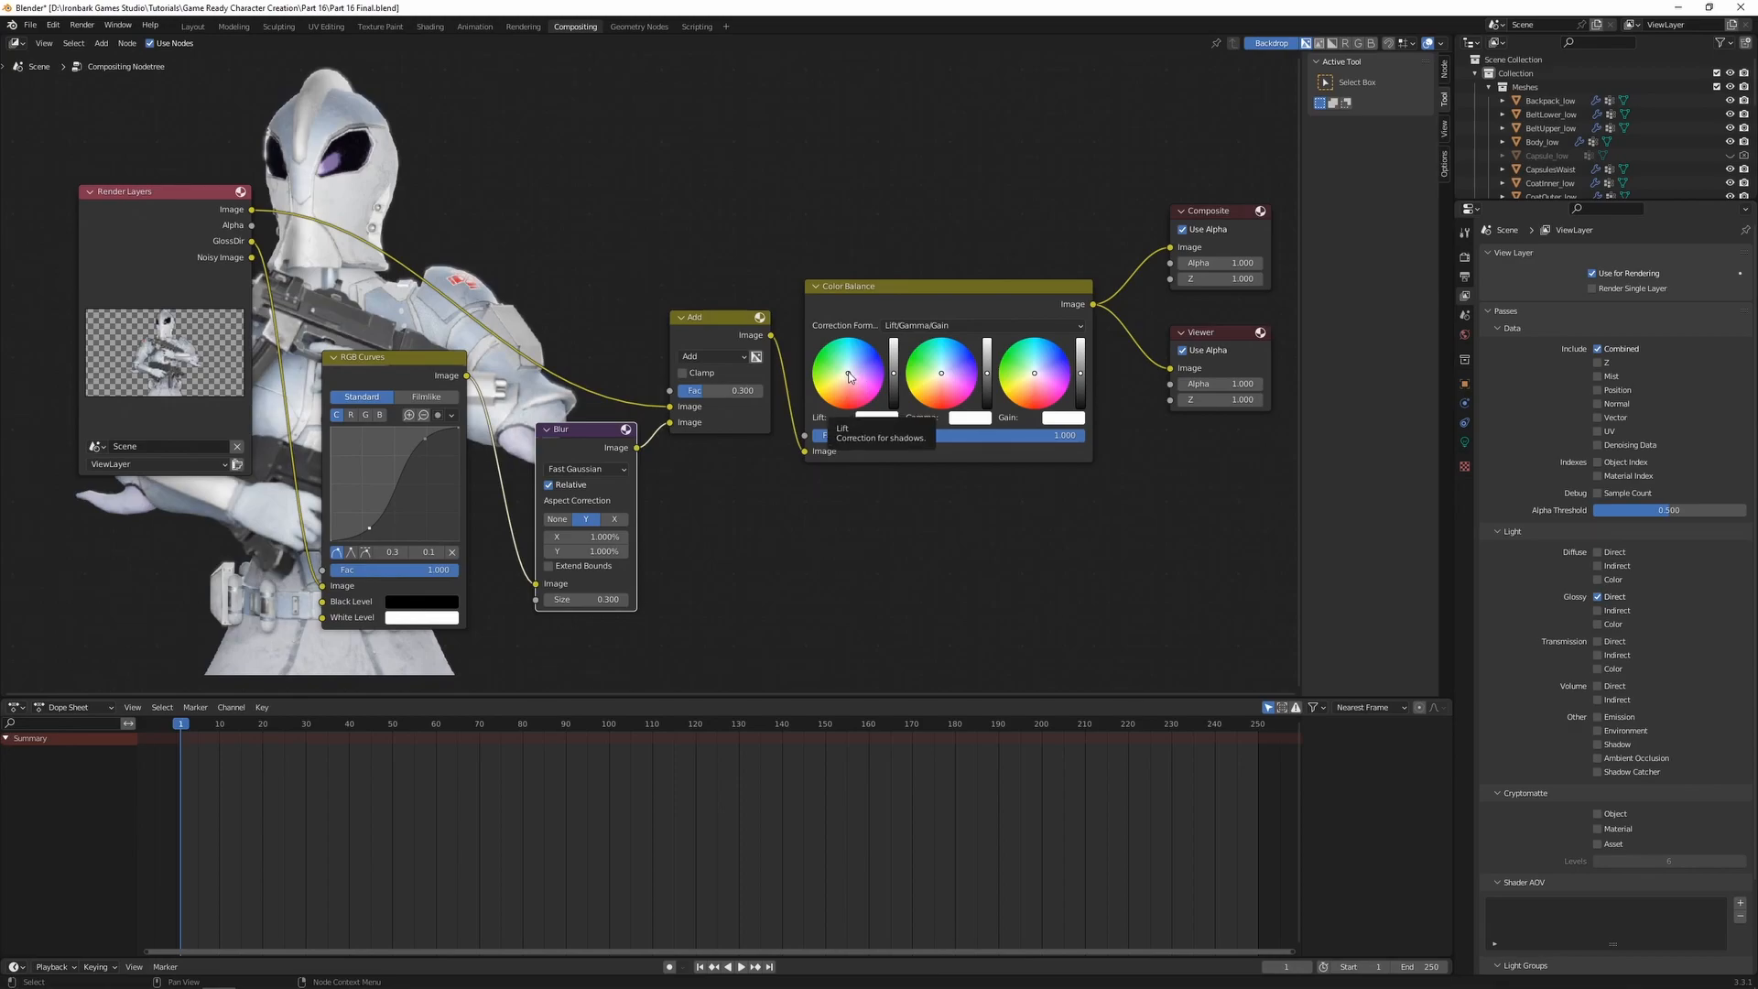
# - Tint the Color Balance node's Lift slightly toward blue, its Gamma toward warm orange and its Gain slightly toward blue
pyautogui.moveTo(850, 376); pyautogui.dragTo(852, 369)
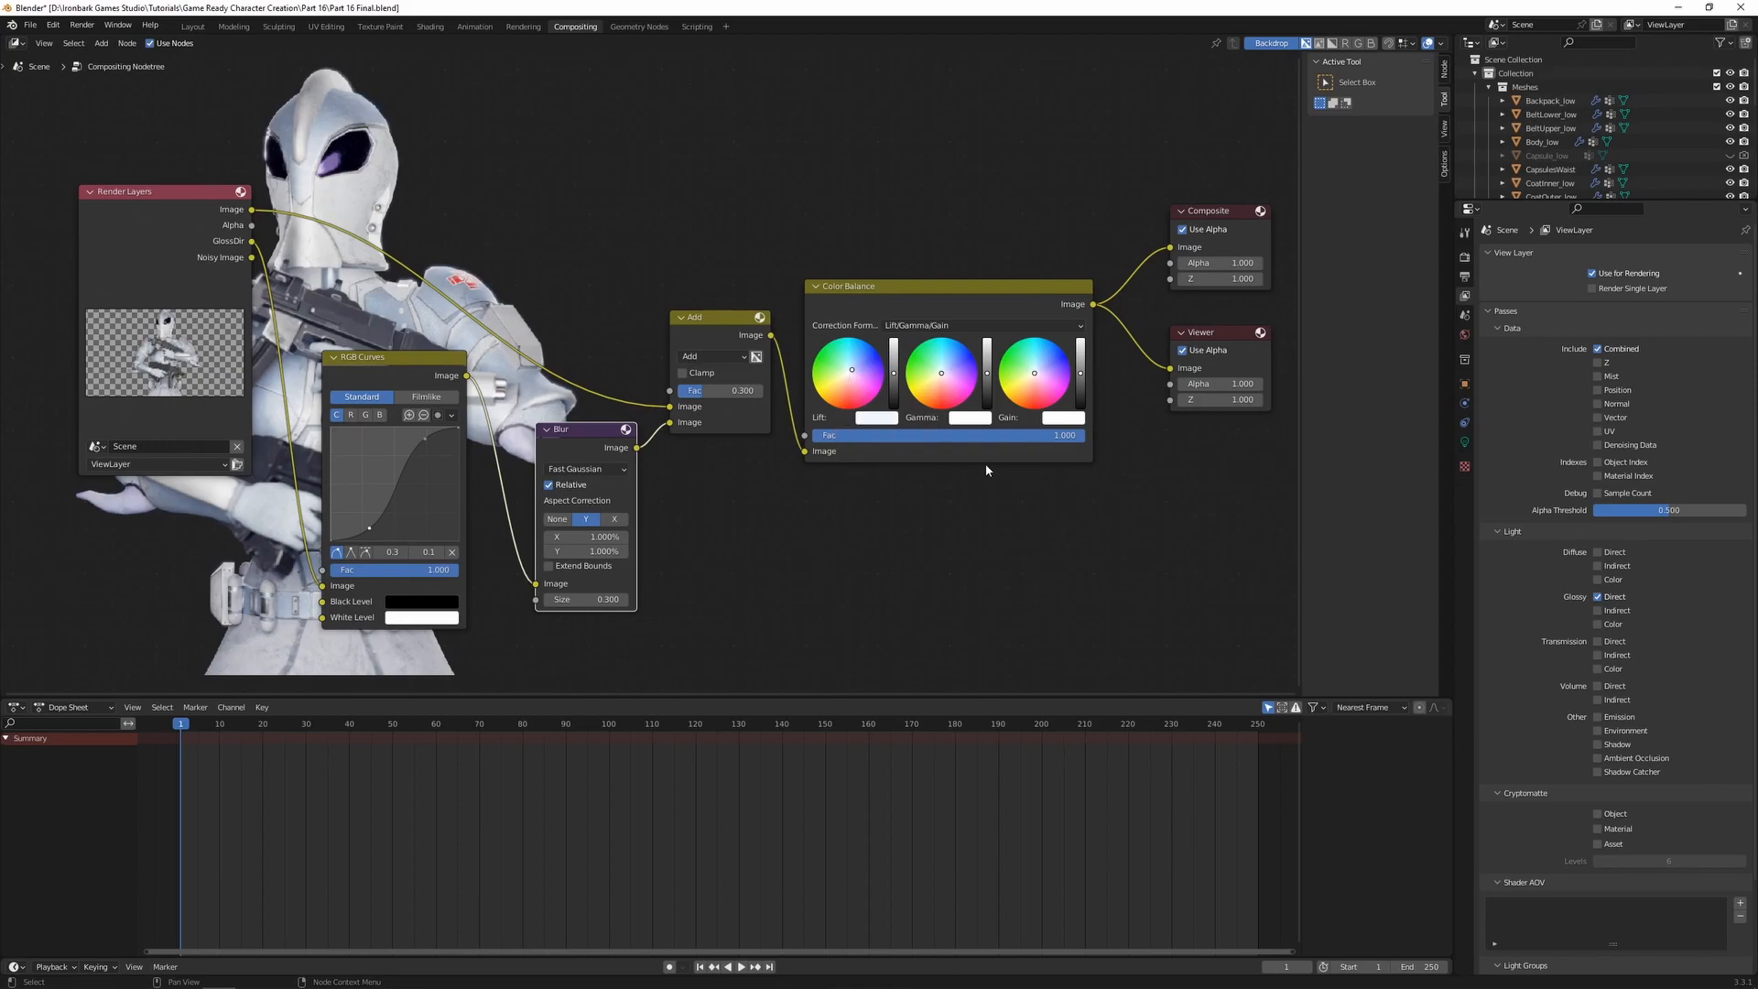
pyautogui.moveTo(941, 373); pyautogui.dragTo(936, 384)
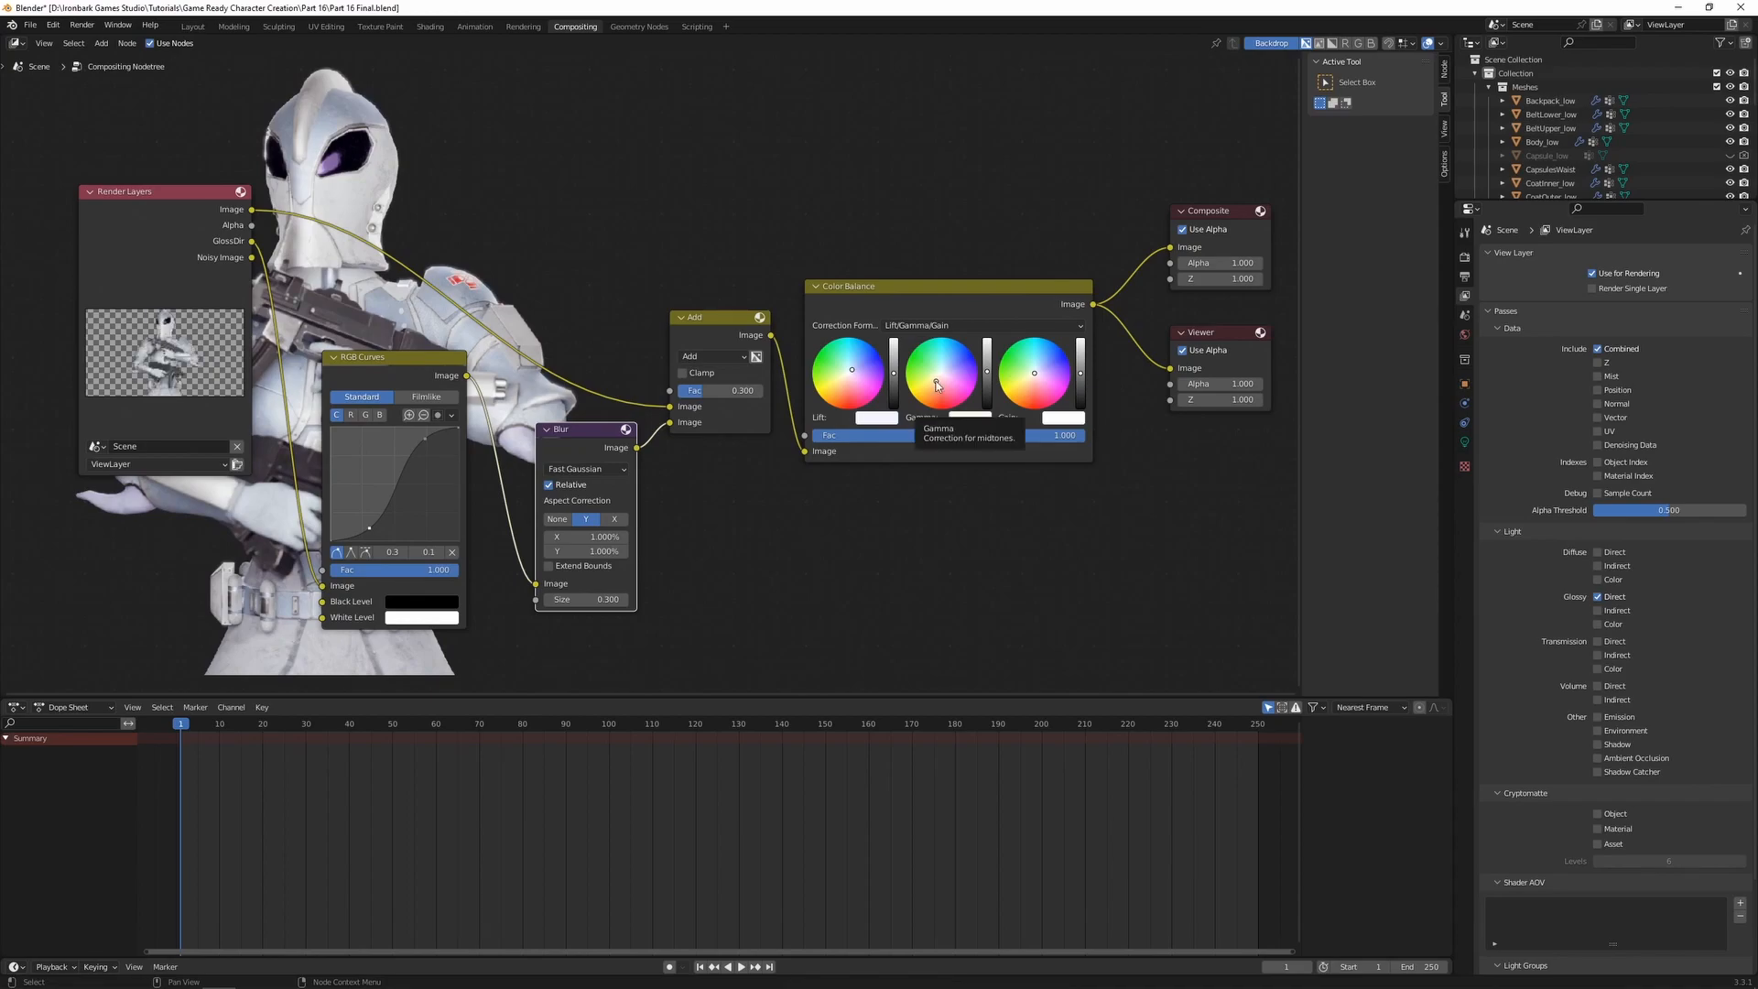
pyautogui.moveTo(1035, 373); pyautogui.dragTo(1038, 370)
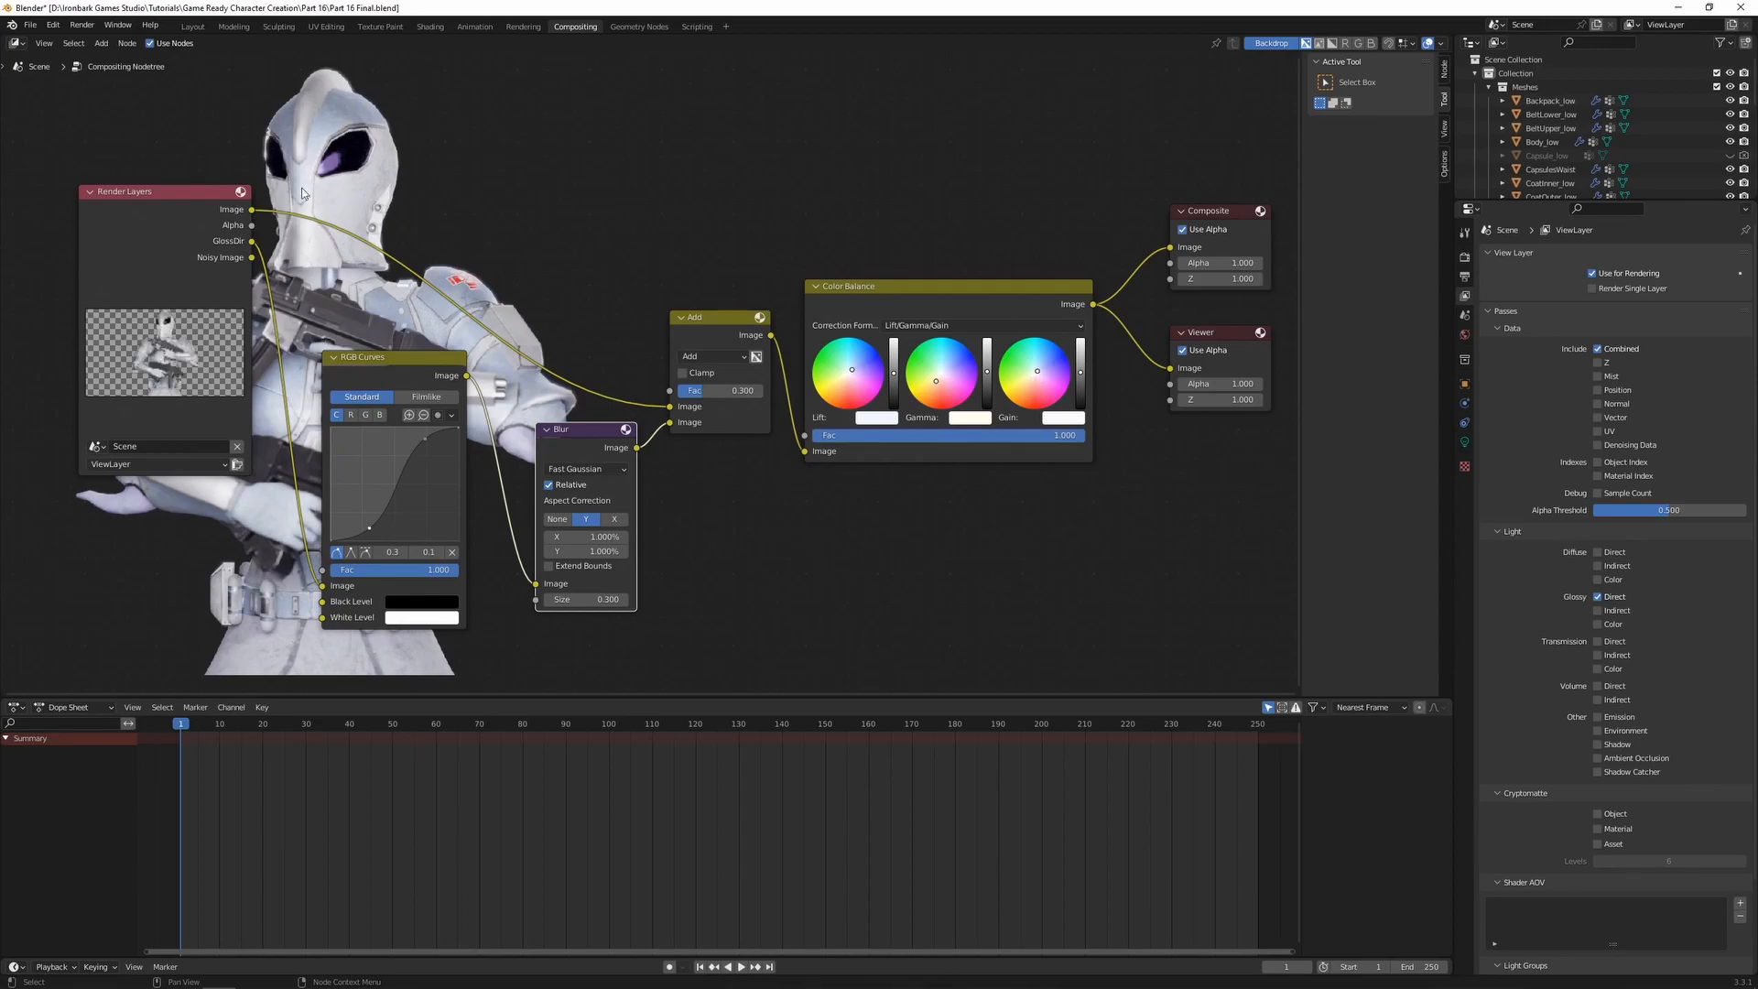
# - Compare the raw Render Layers image in the Viewer with the graded result and reconnect the Color Balance output to the Viewer
pyautogui.moveTo(251, 211); pyautogui.dragTo(1170, 369)
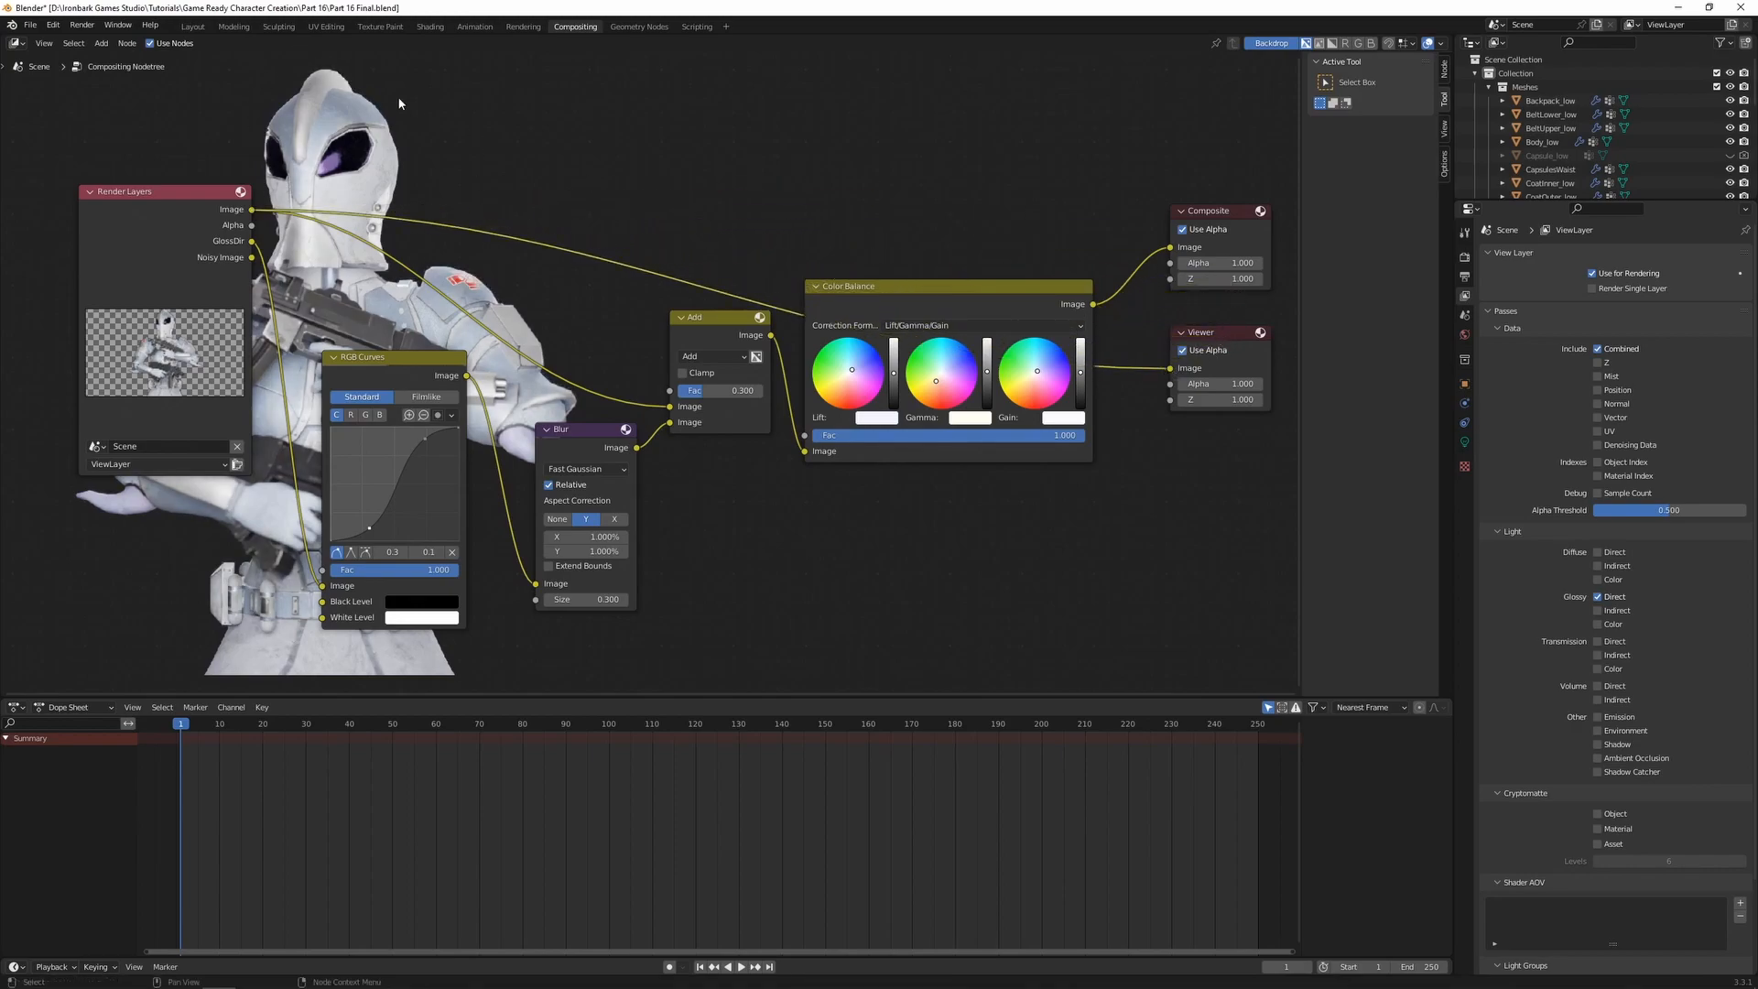
pyautogui.keyDown('ctrl'); pyautogui.keyDown('shift'); pyautogui.click(1090, 308); pyautogui.keyUp('shift'); pyautogui.keyUp('ctrl')
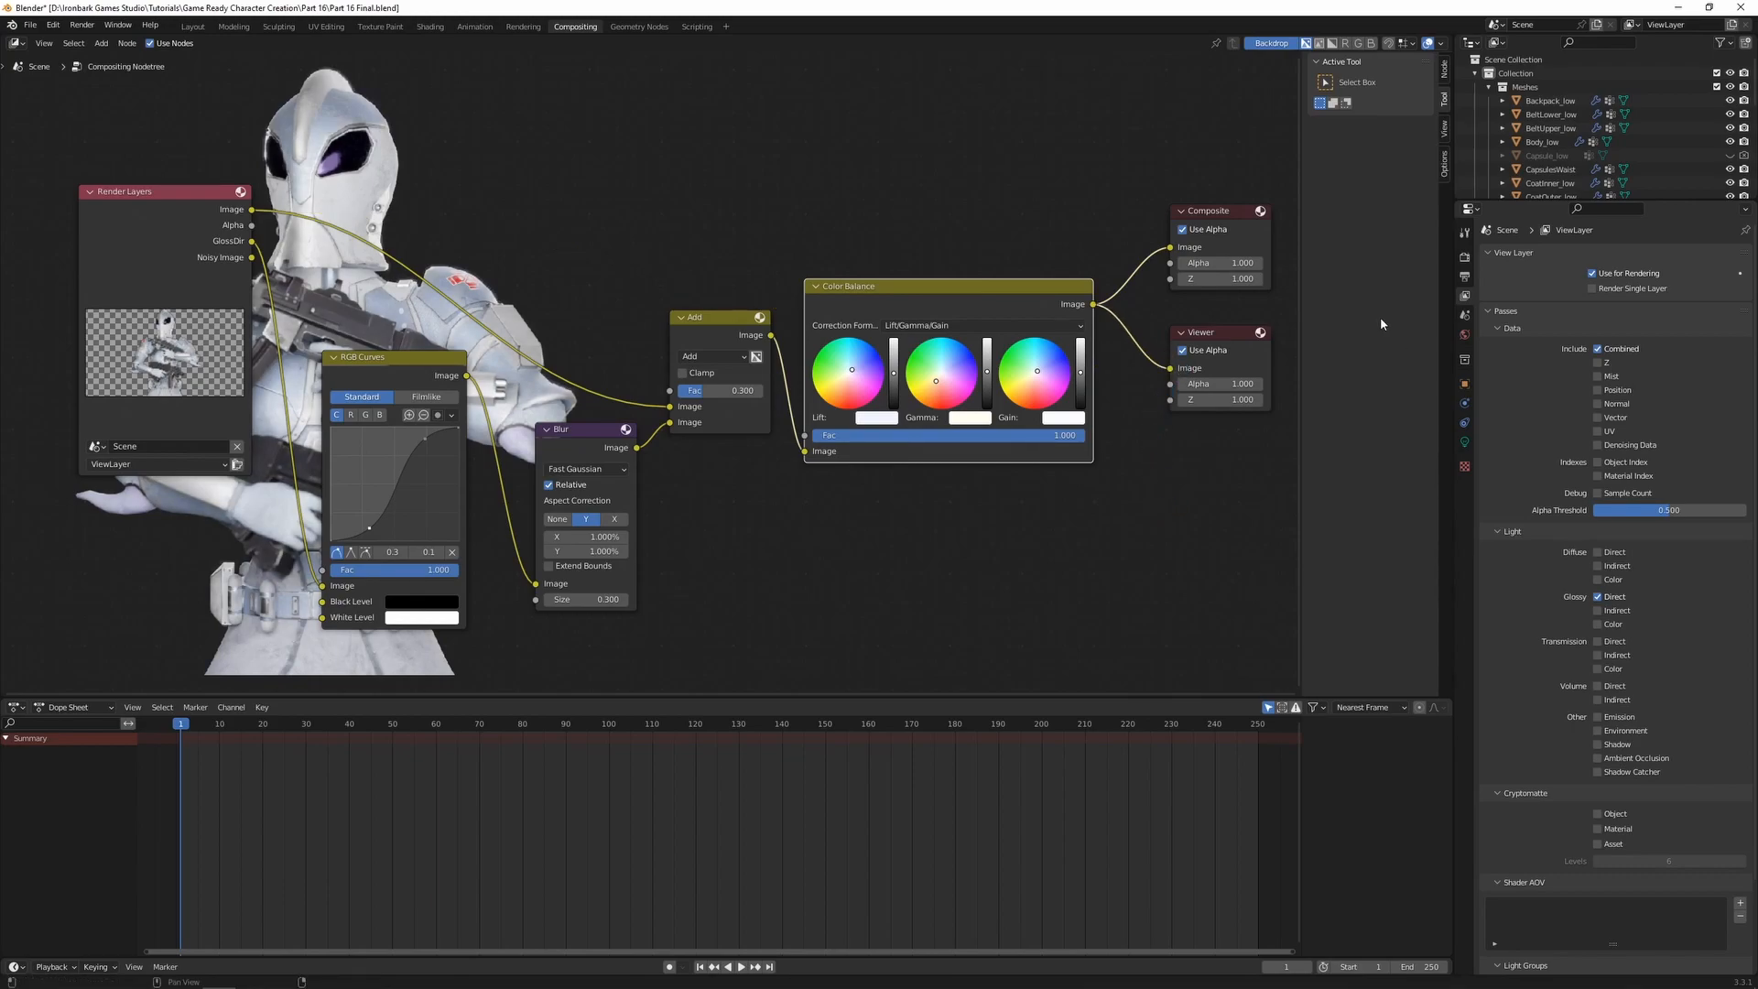
# - Set the output resolution scale to 200% and render the frame
pyautogui.click(1464, 278)
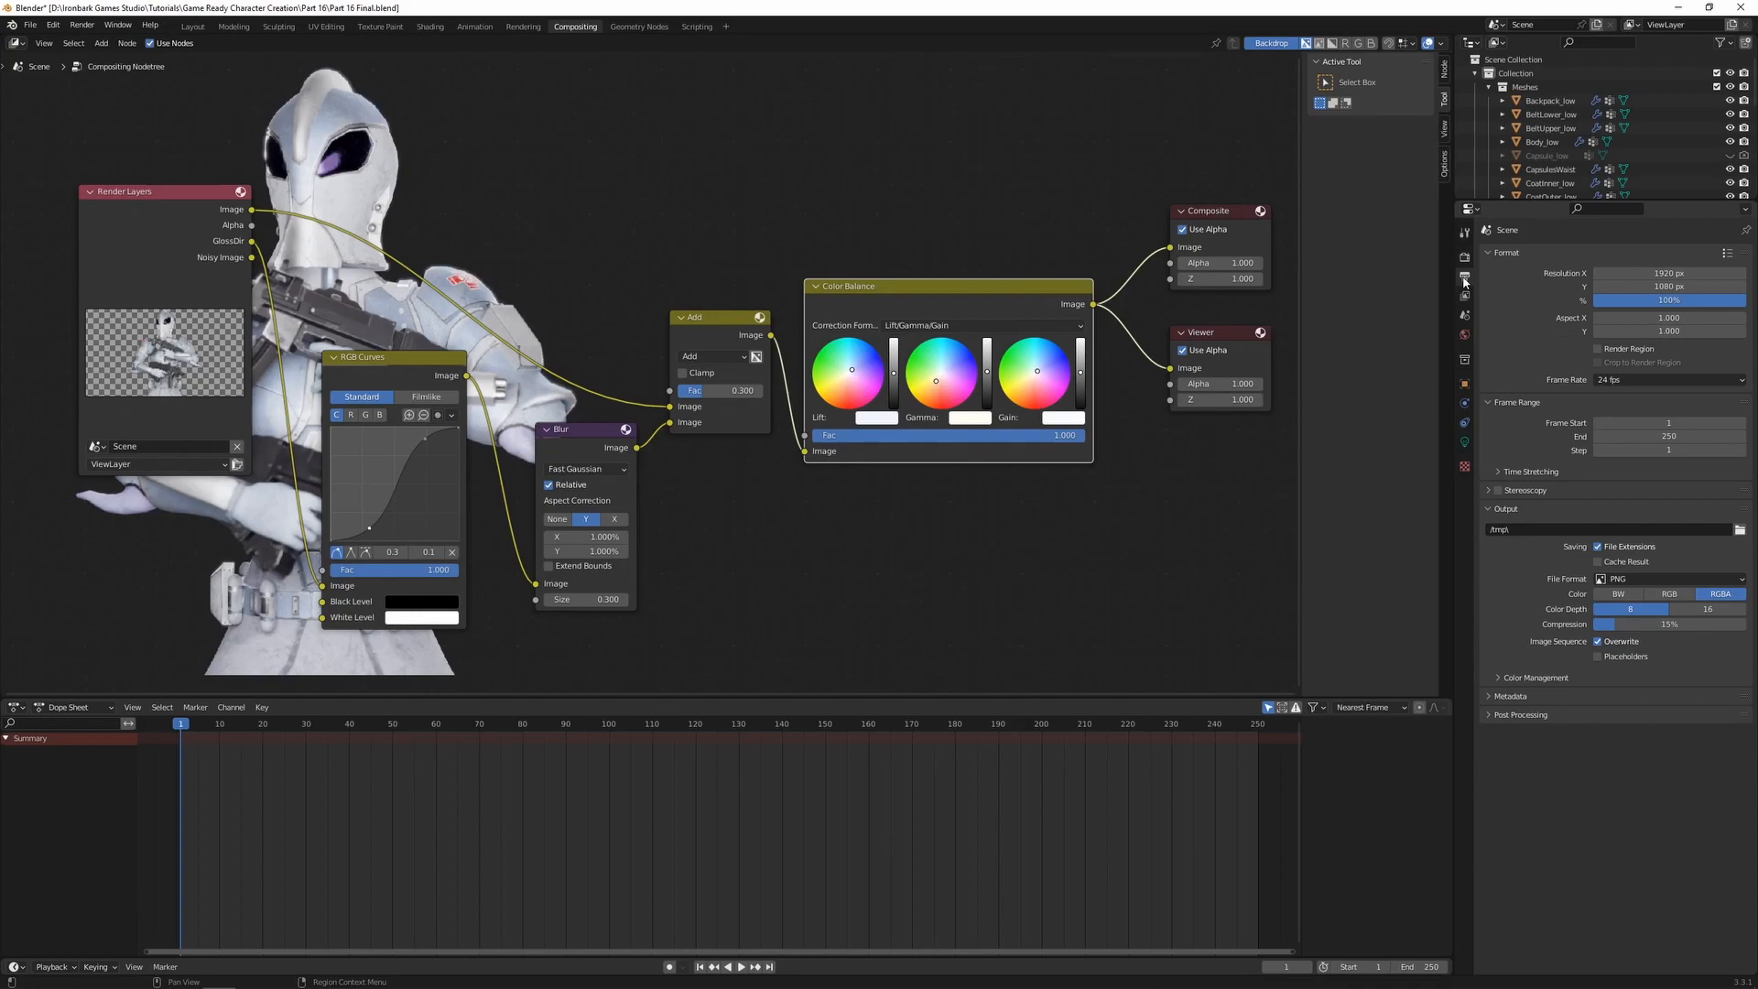
pyautogui.click(1653, 301)
pyautogui.write('2')
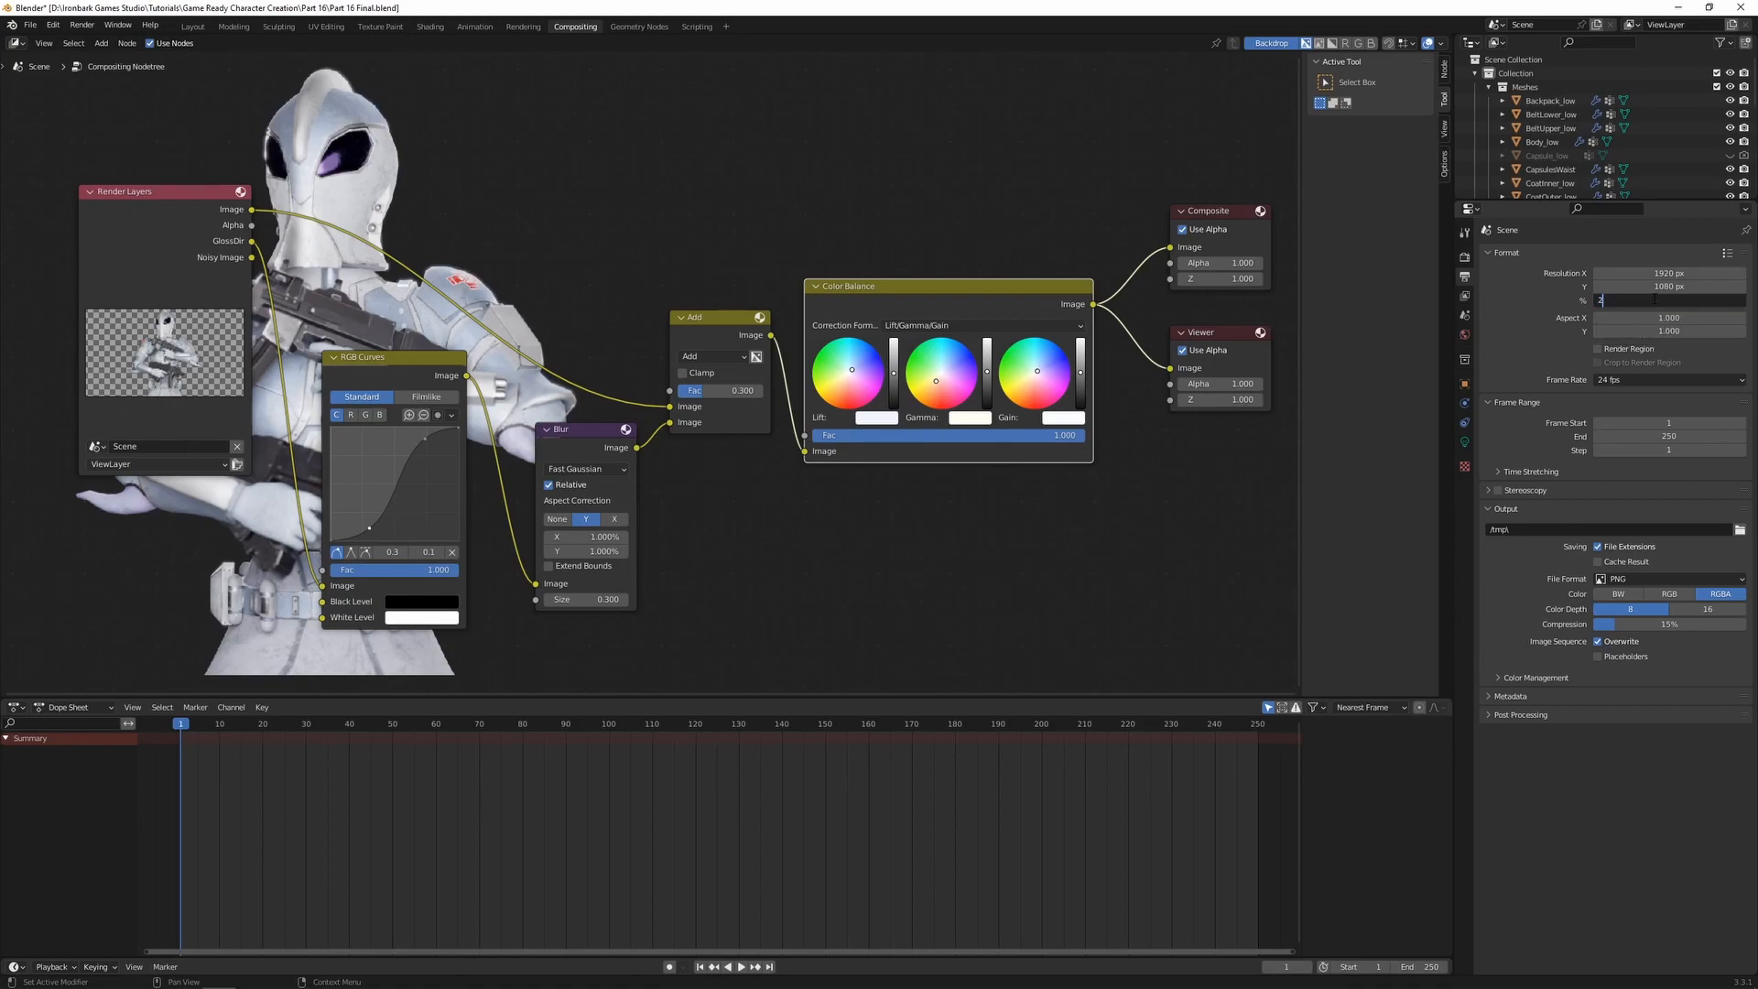
pyautogui.write('00')
pyautogui.press('Return')
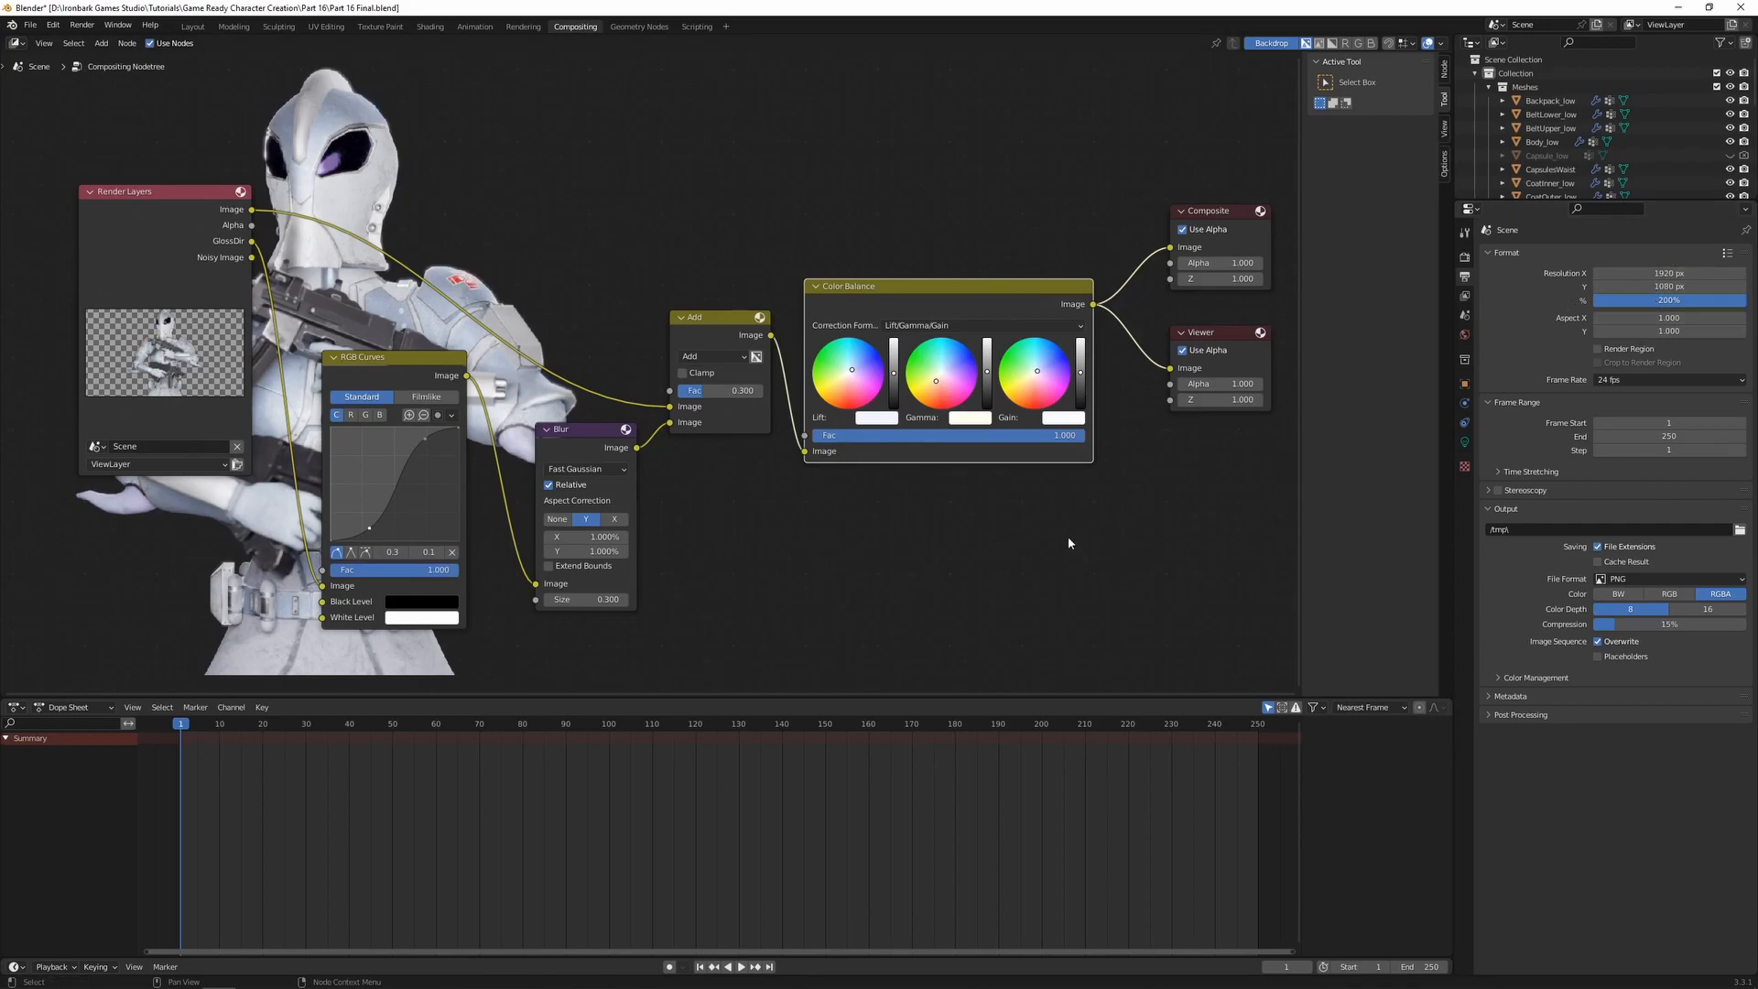
pyautogui.press('F12')
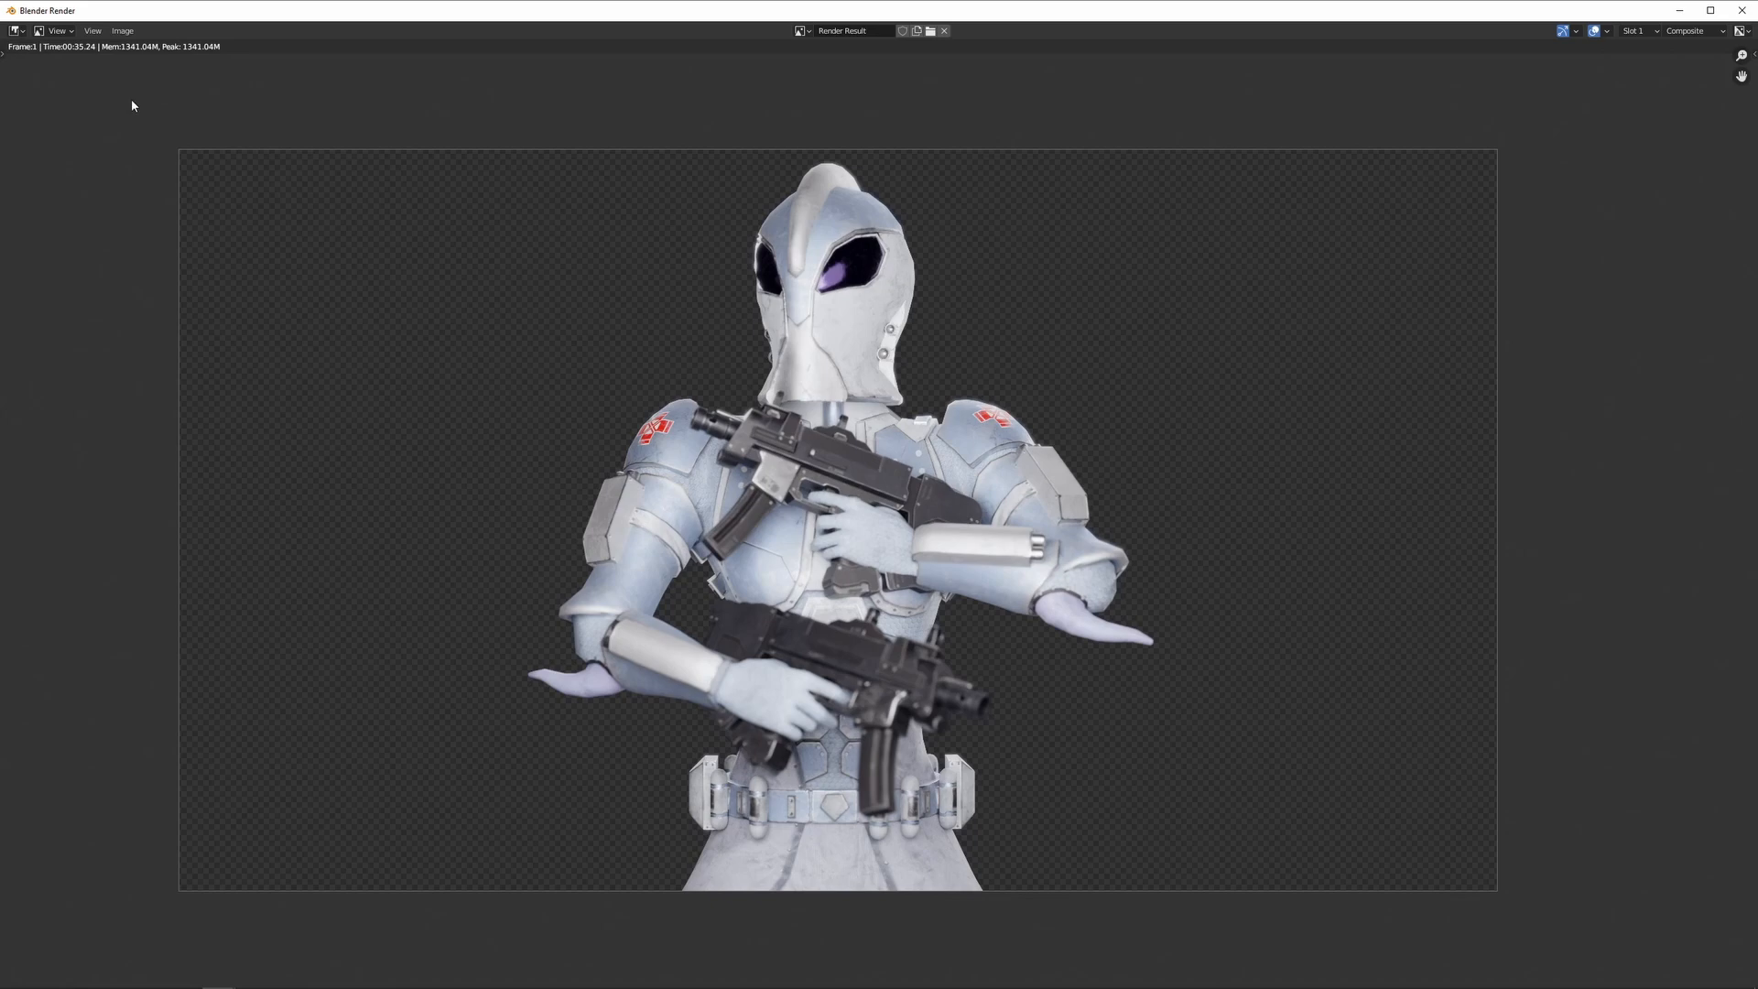
# - Save the render as an RGBA PNG named FleurRender with increased compression and close the render window
pyautogui.click(122, 31)
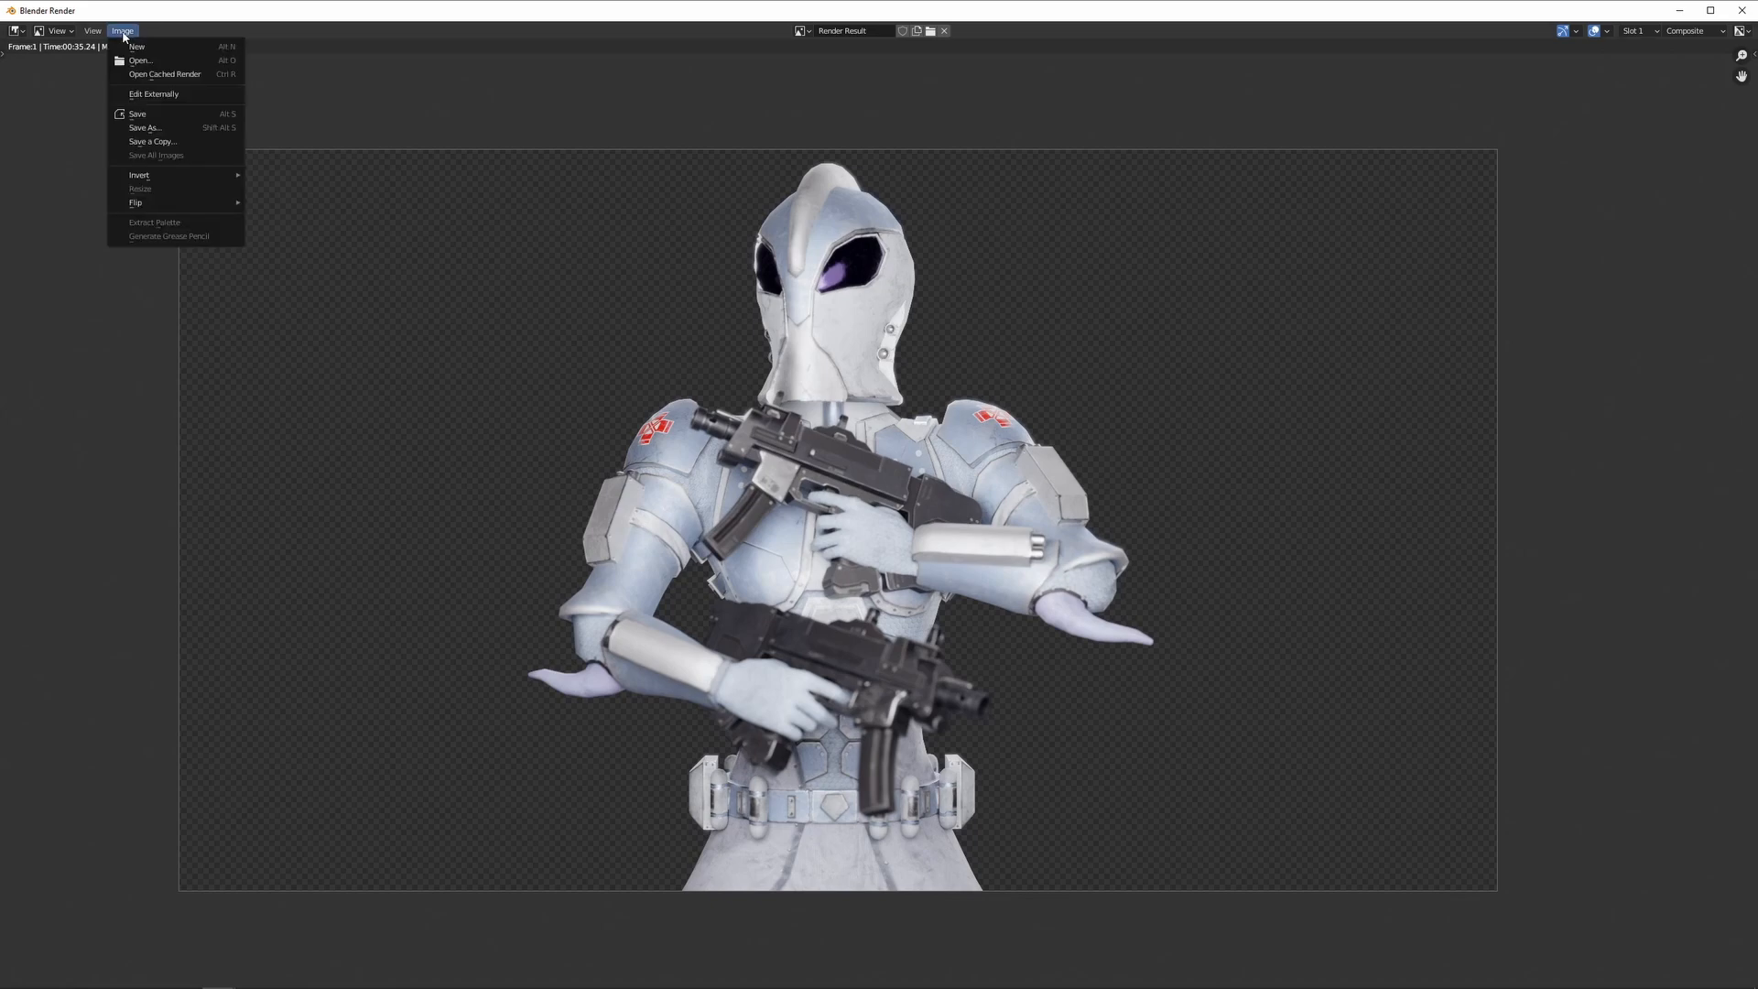
pyautogui.click(160, 131)
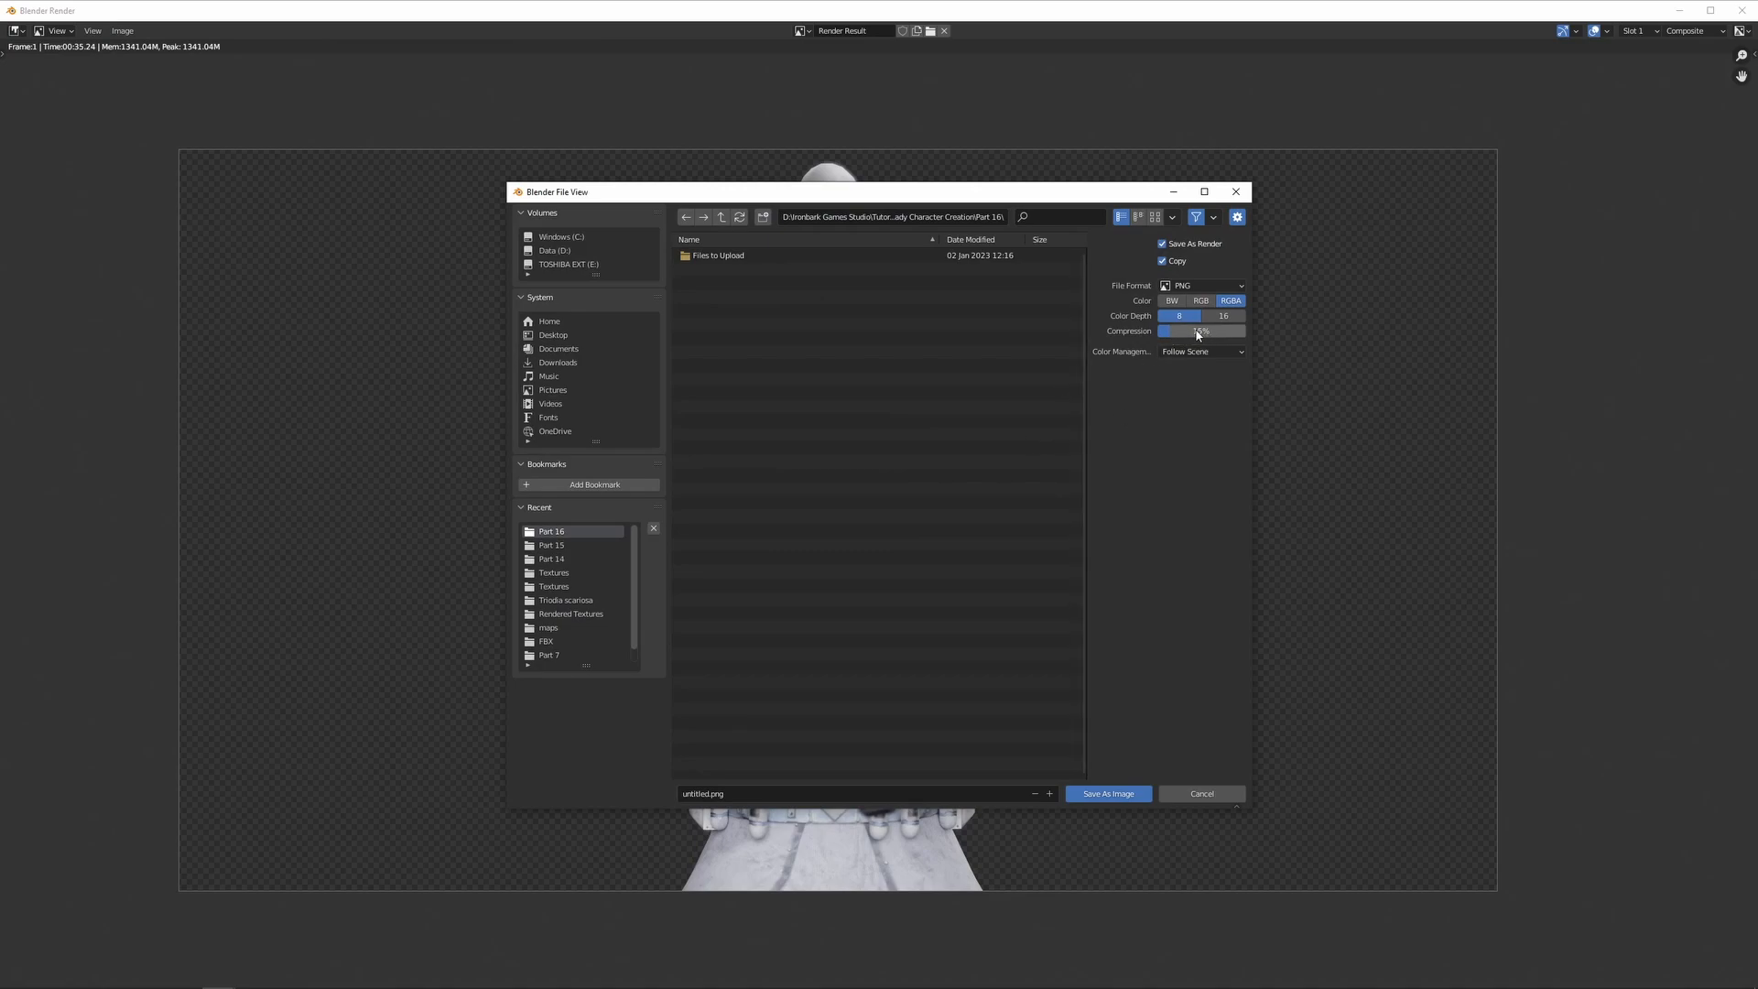
pyautogui.moveTo(1195, 334); pyautogui.dragTo(1274, 334)
pyautogui.click(746, 794)
pyautogui.write('FleurRender')
pyautogui.press('Return')
pyautogui.click(1109, 793)
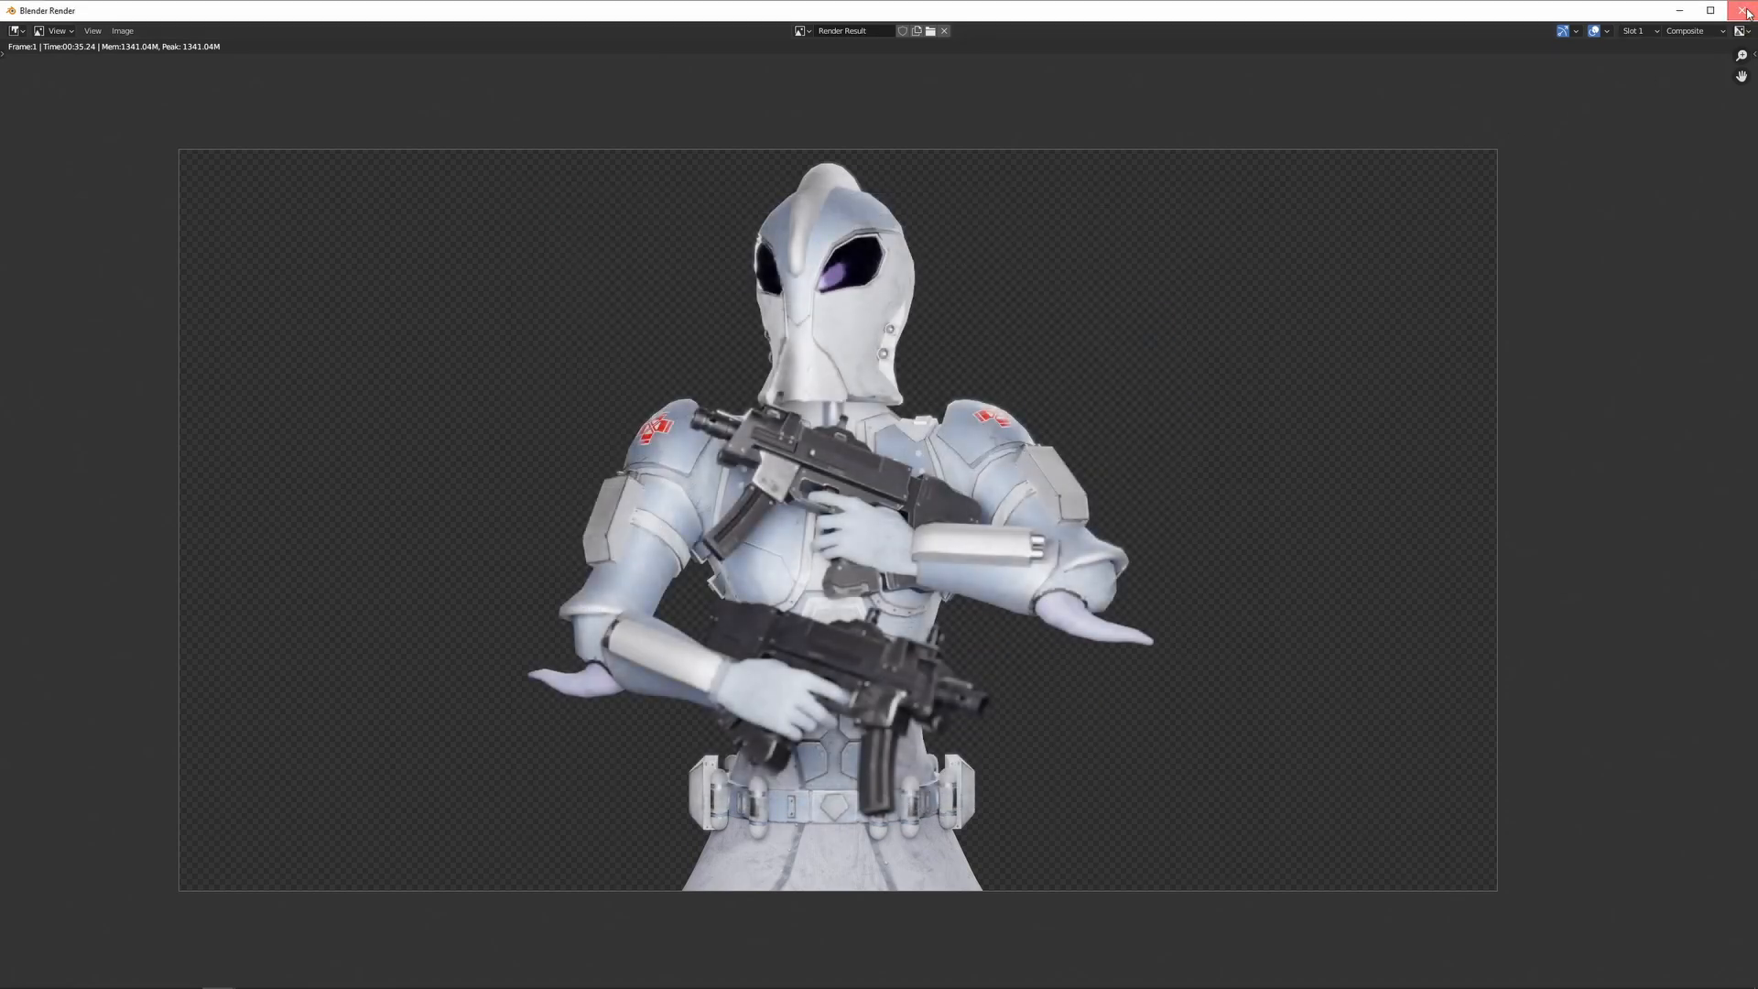
pyautogui.press('Escape')
# - Return to the Layout workspace and hide the Helmet_low mesh in both the viewport and renders
pyautogui.click(192, 27)
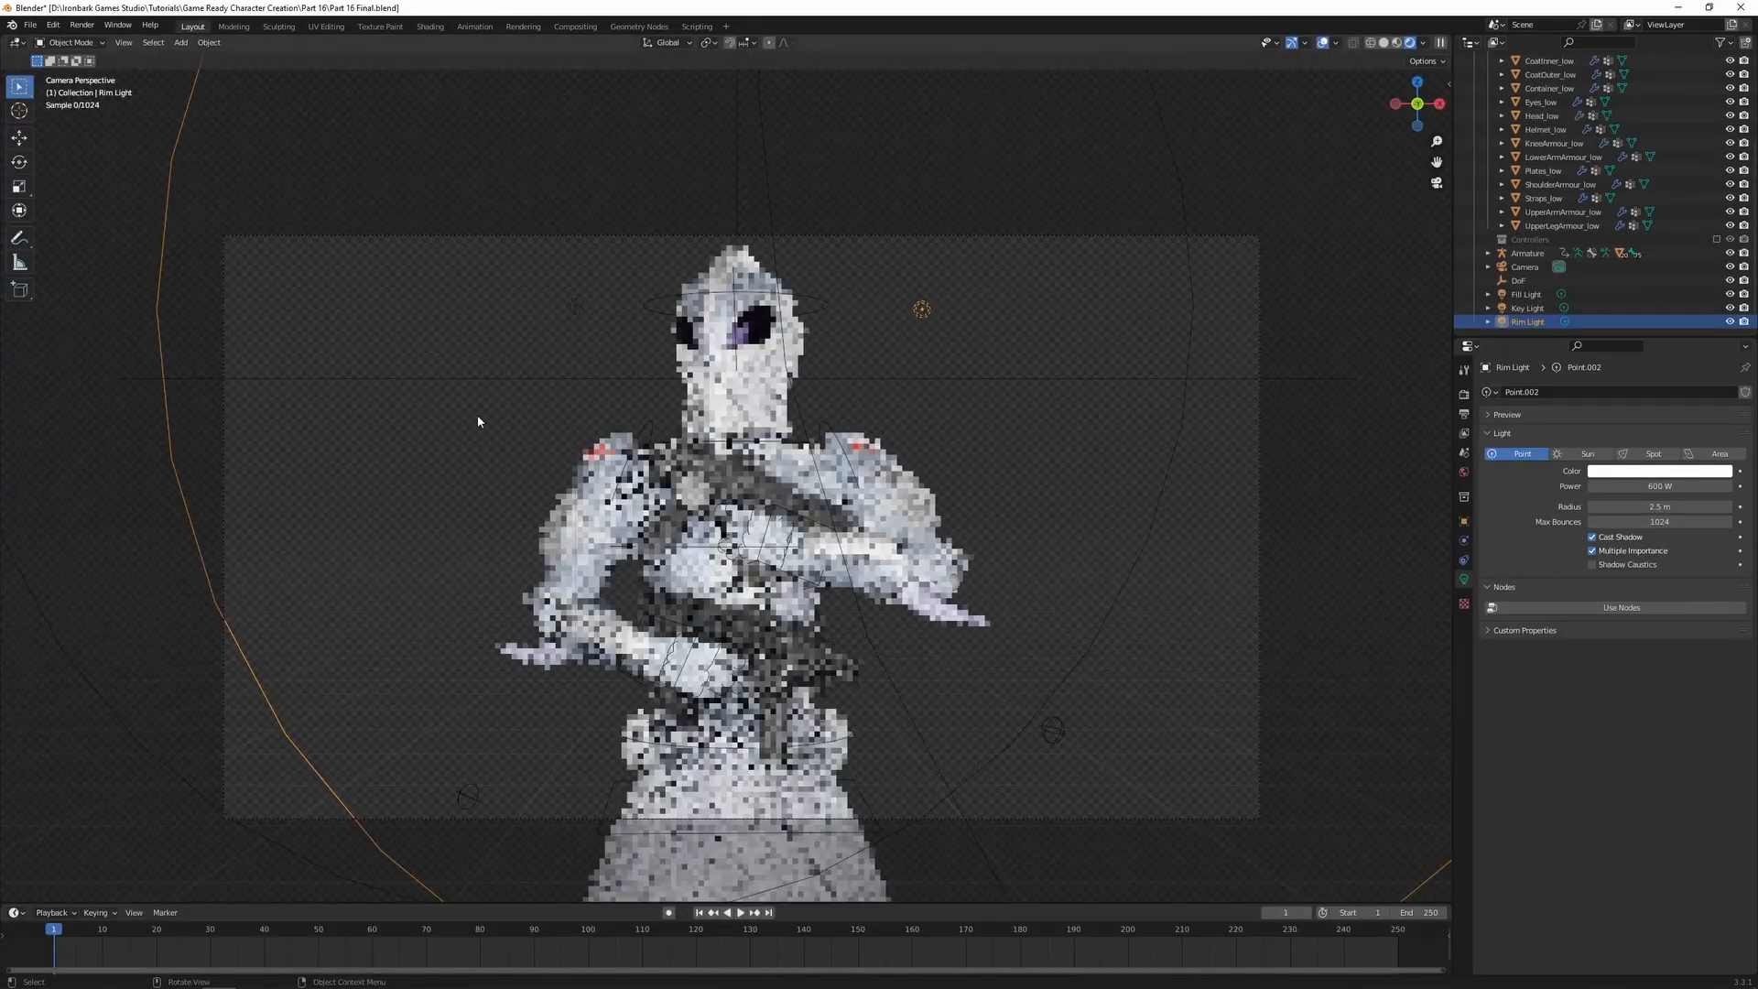
pyautogui.moveTo(476, 415); pyautogui.dragTo(728, 449, button='middle')
pyautogui.scroll(3, 728, 449)
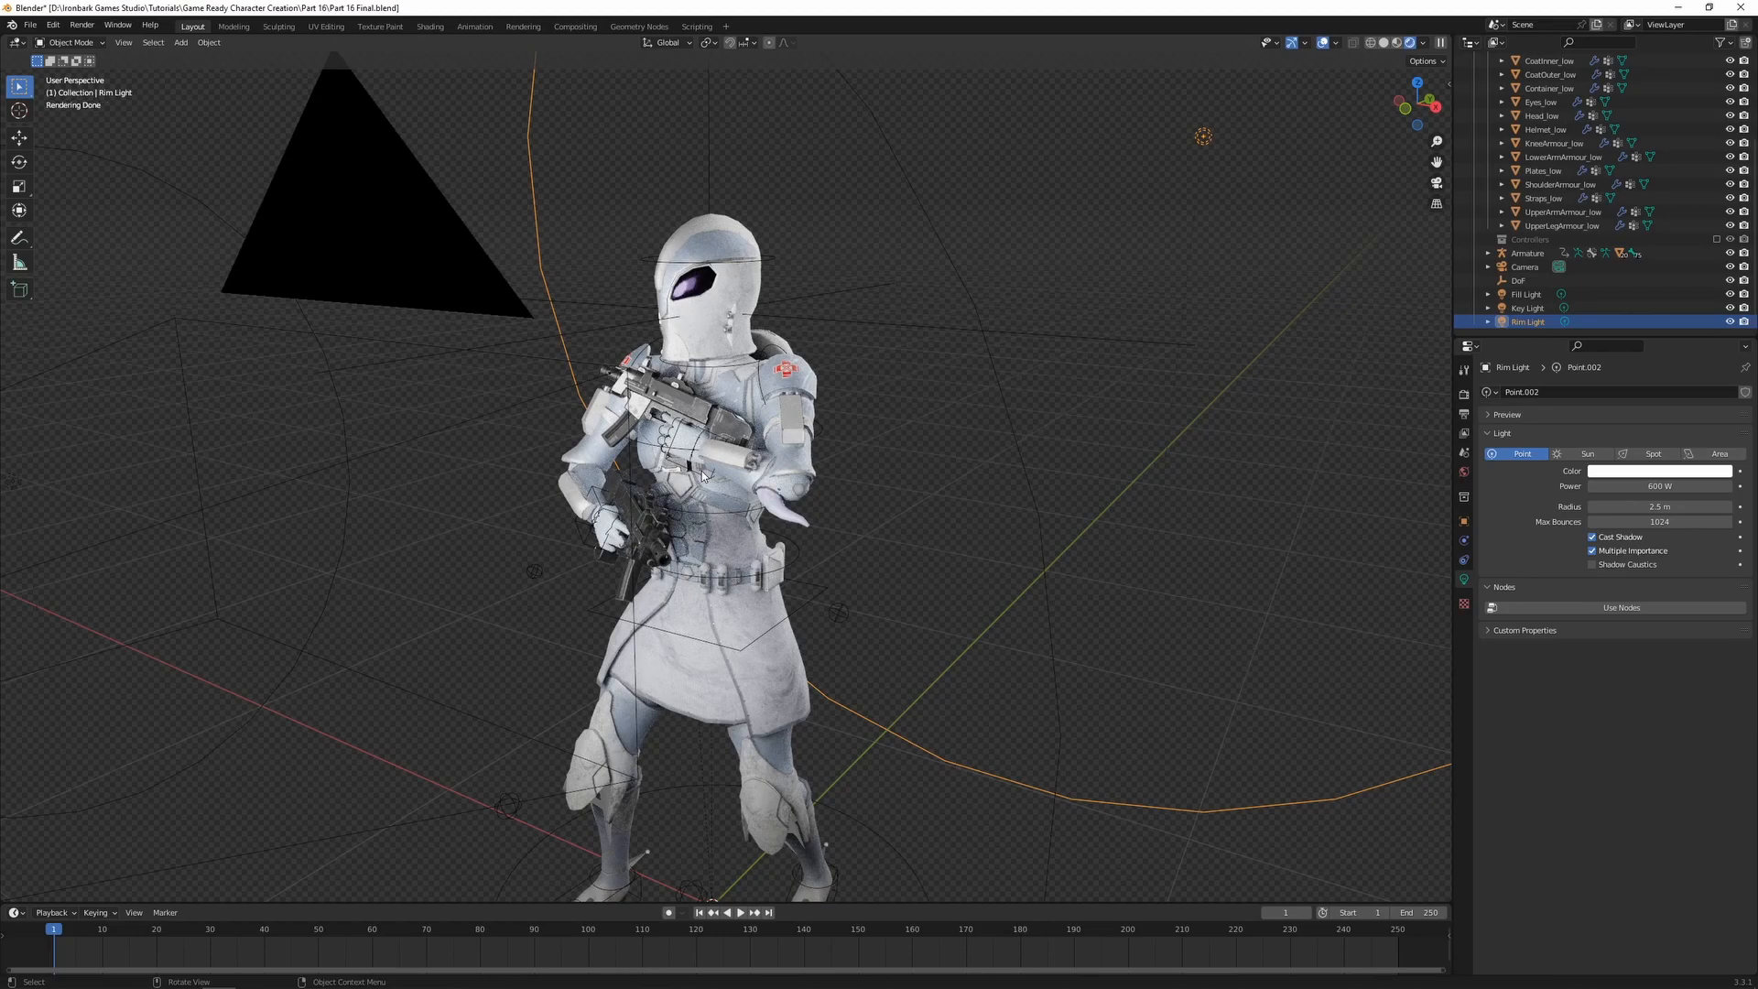
pyautogui.click(717, 293)
pyautogui.scroll(2, 658, 390)
pyautogui.keyDown('shift'); pyautogui.moveTo(659, 390); pyautogui.dragTo(678, 463, button='middle'); pyautogui.keyUp('shift')
pyautogui.scroll(3, 738, 236)
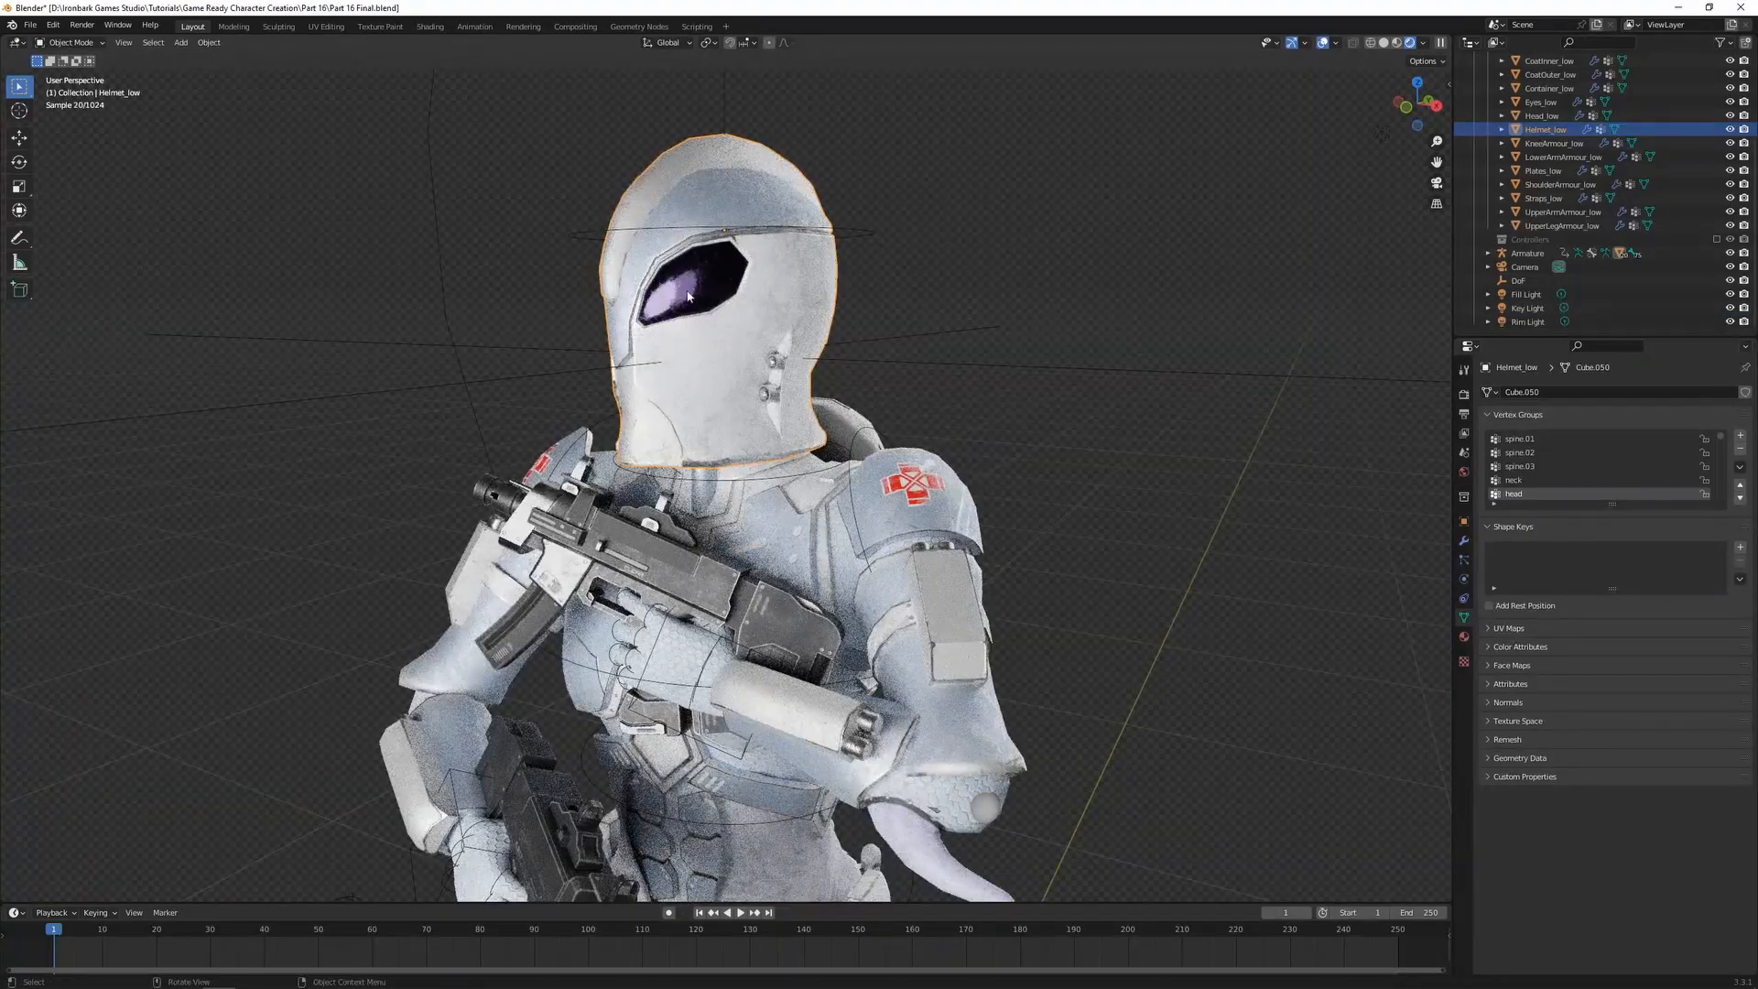
pyautogui.click(1729, 130)
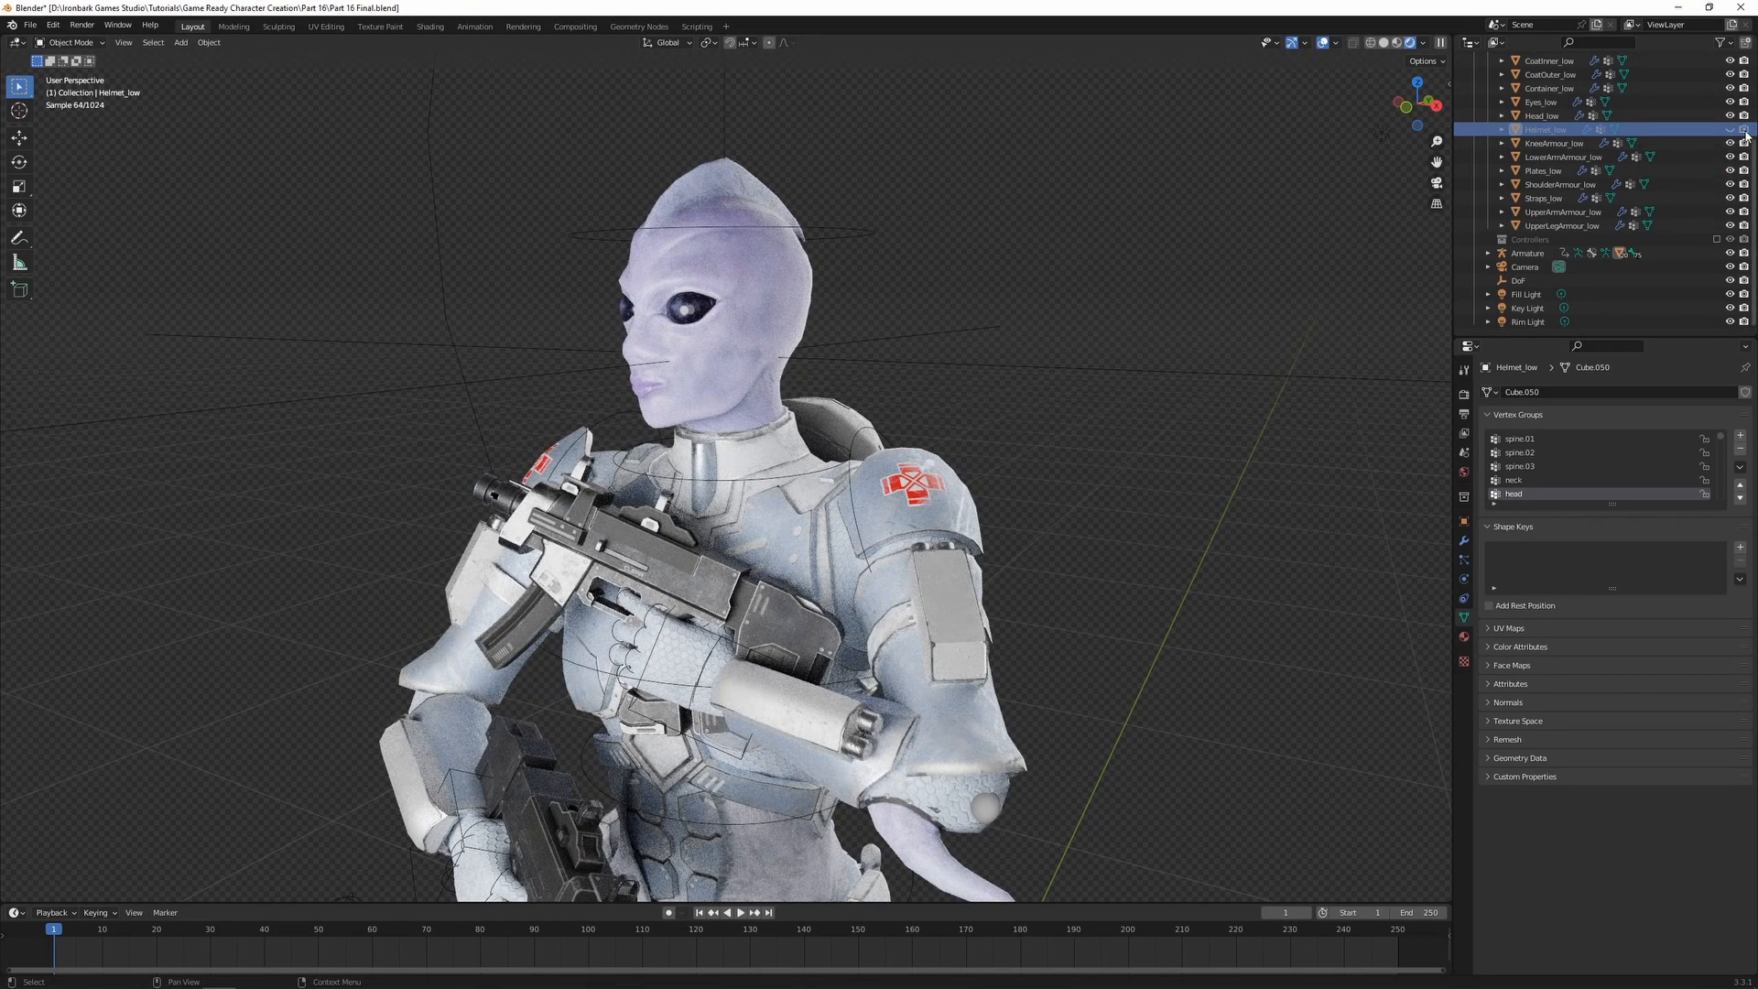
# - In camera view, move the camera about 0.78 m closer to the character along its local Z axis
pyautogui.press('KP_0')
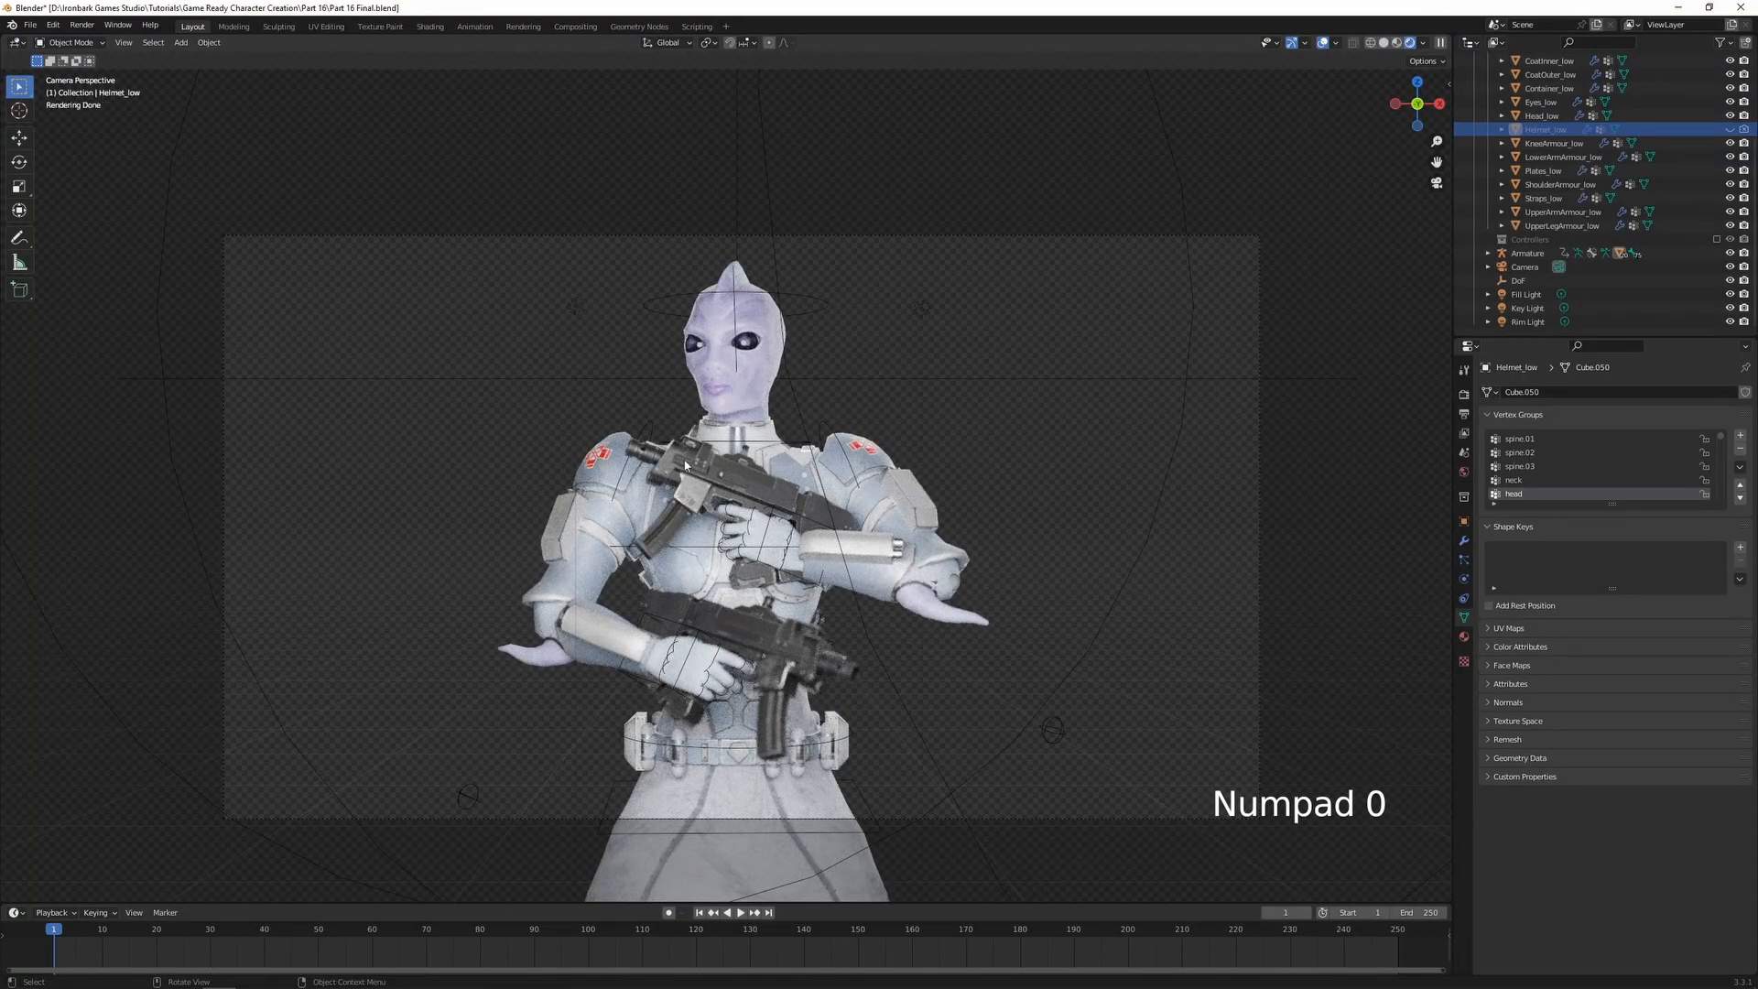
pyautogui.click(1029, 577)
pyautogui.press('g')
pyautogui.press('z')
pyautogui.press('z')
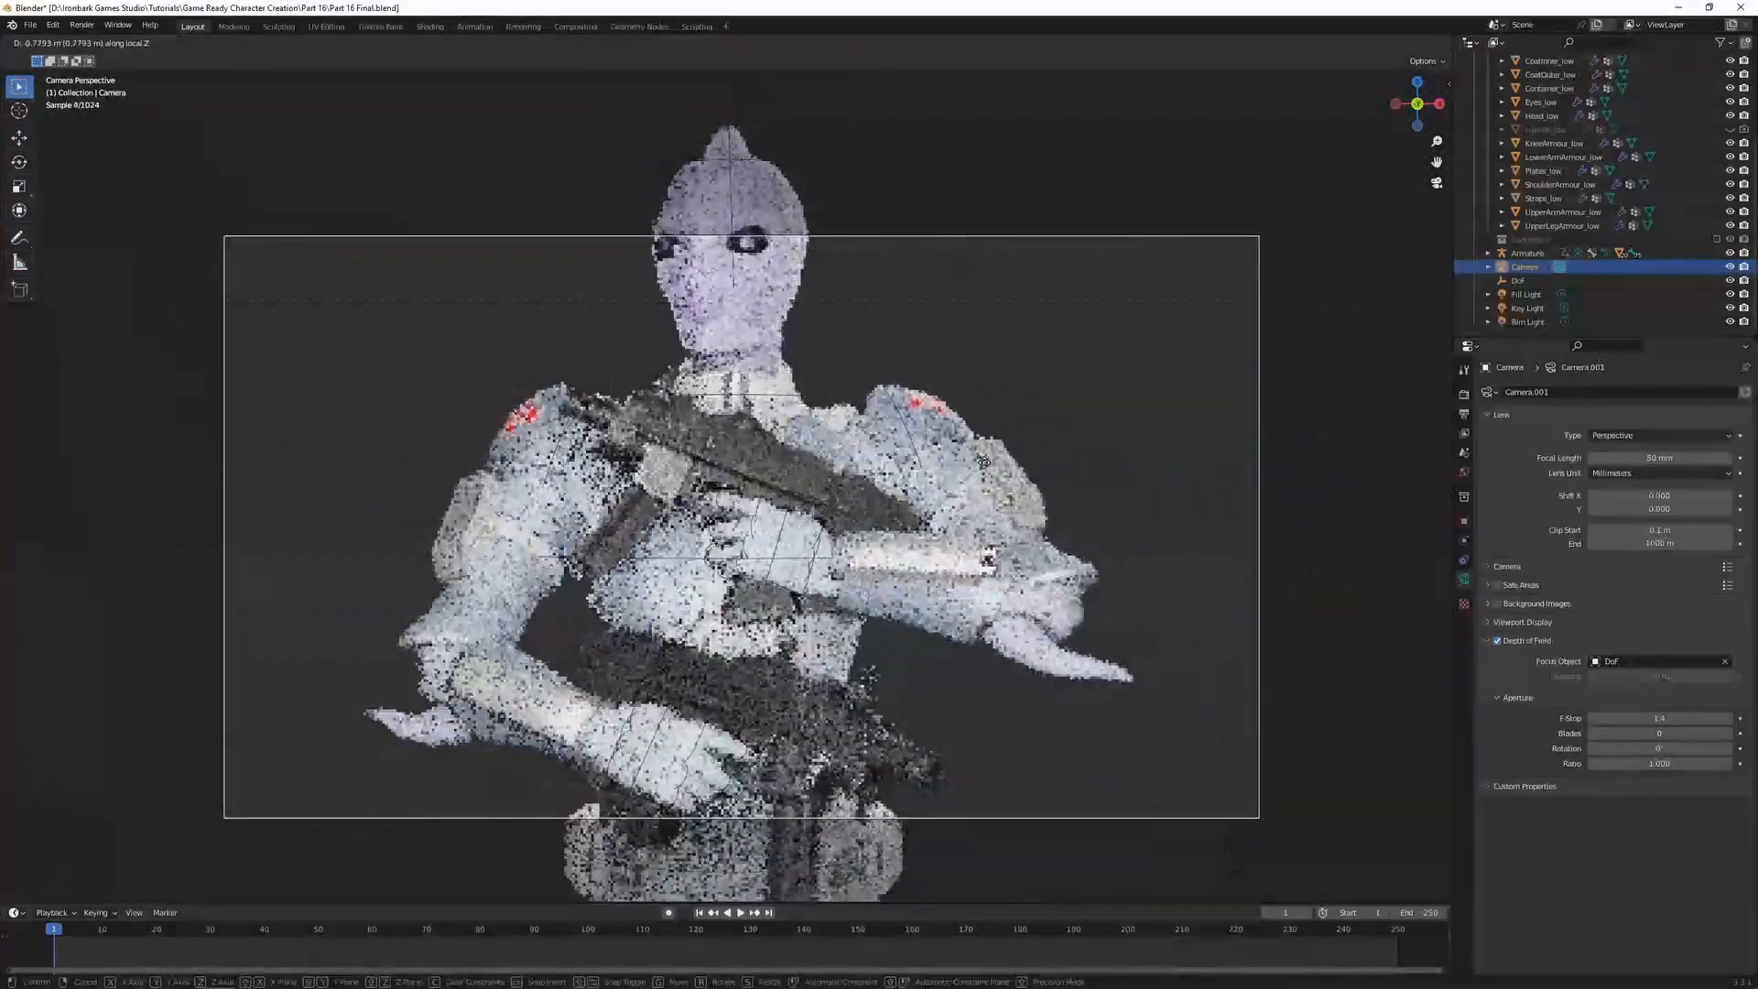
pyautogui.click(1038, 461)
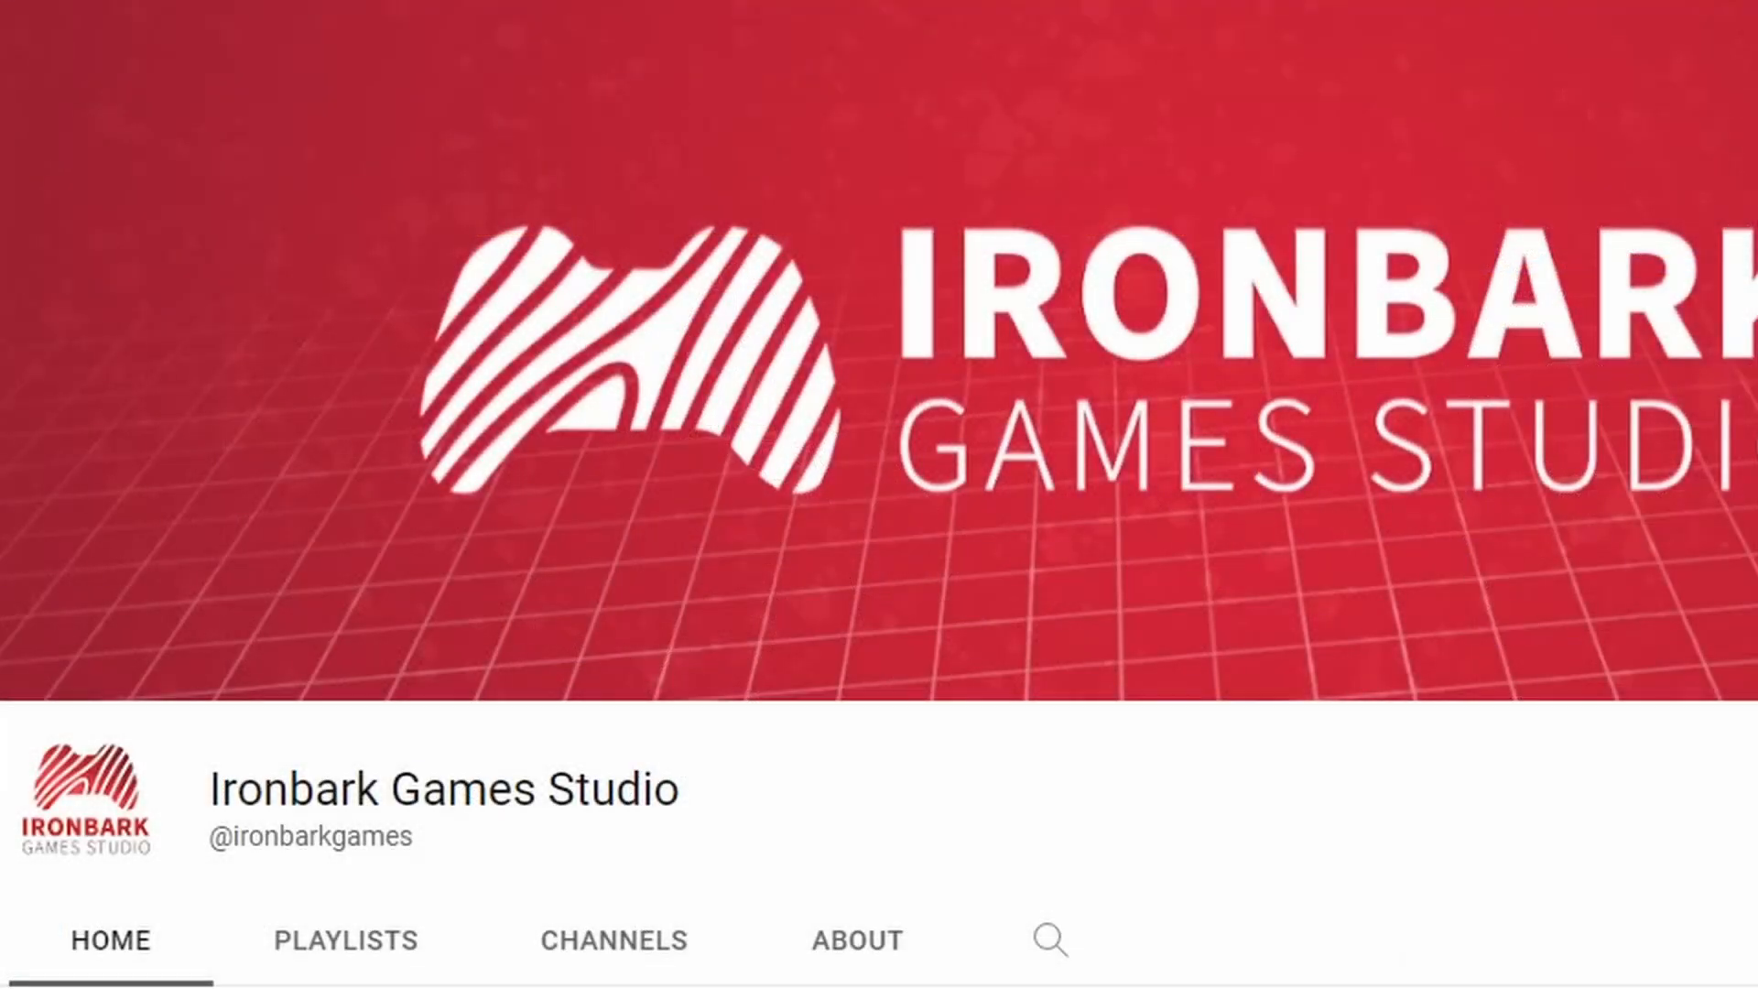
# - Switch to YouTube, subscribe to the Ironbark Games Studio channel and choose All notifications
pyautogui.click(1602, 824)
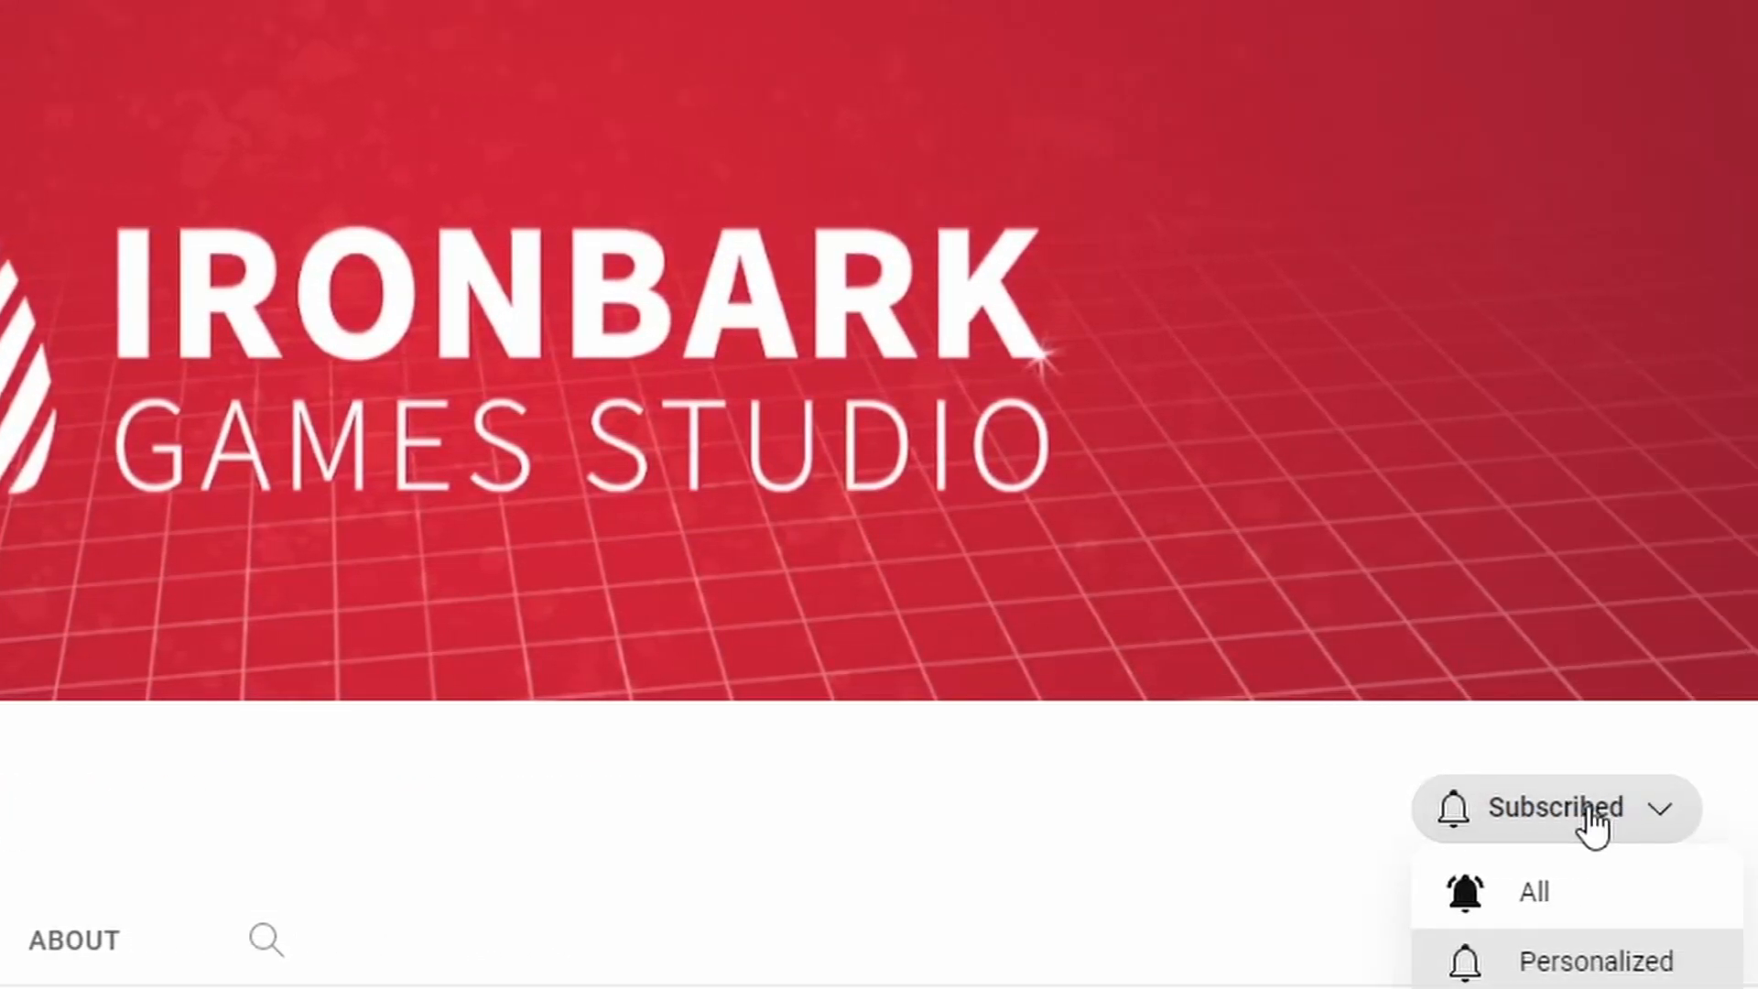
pyautogui.click(1291, 901)
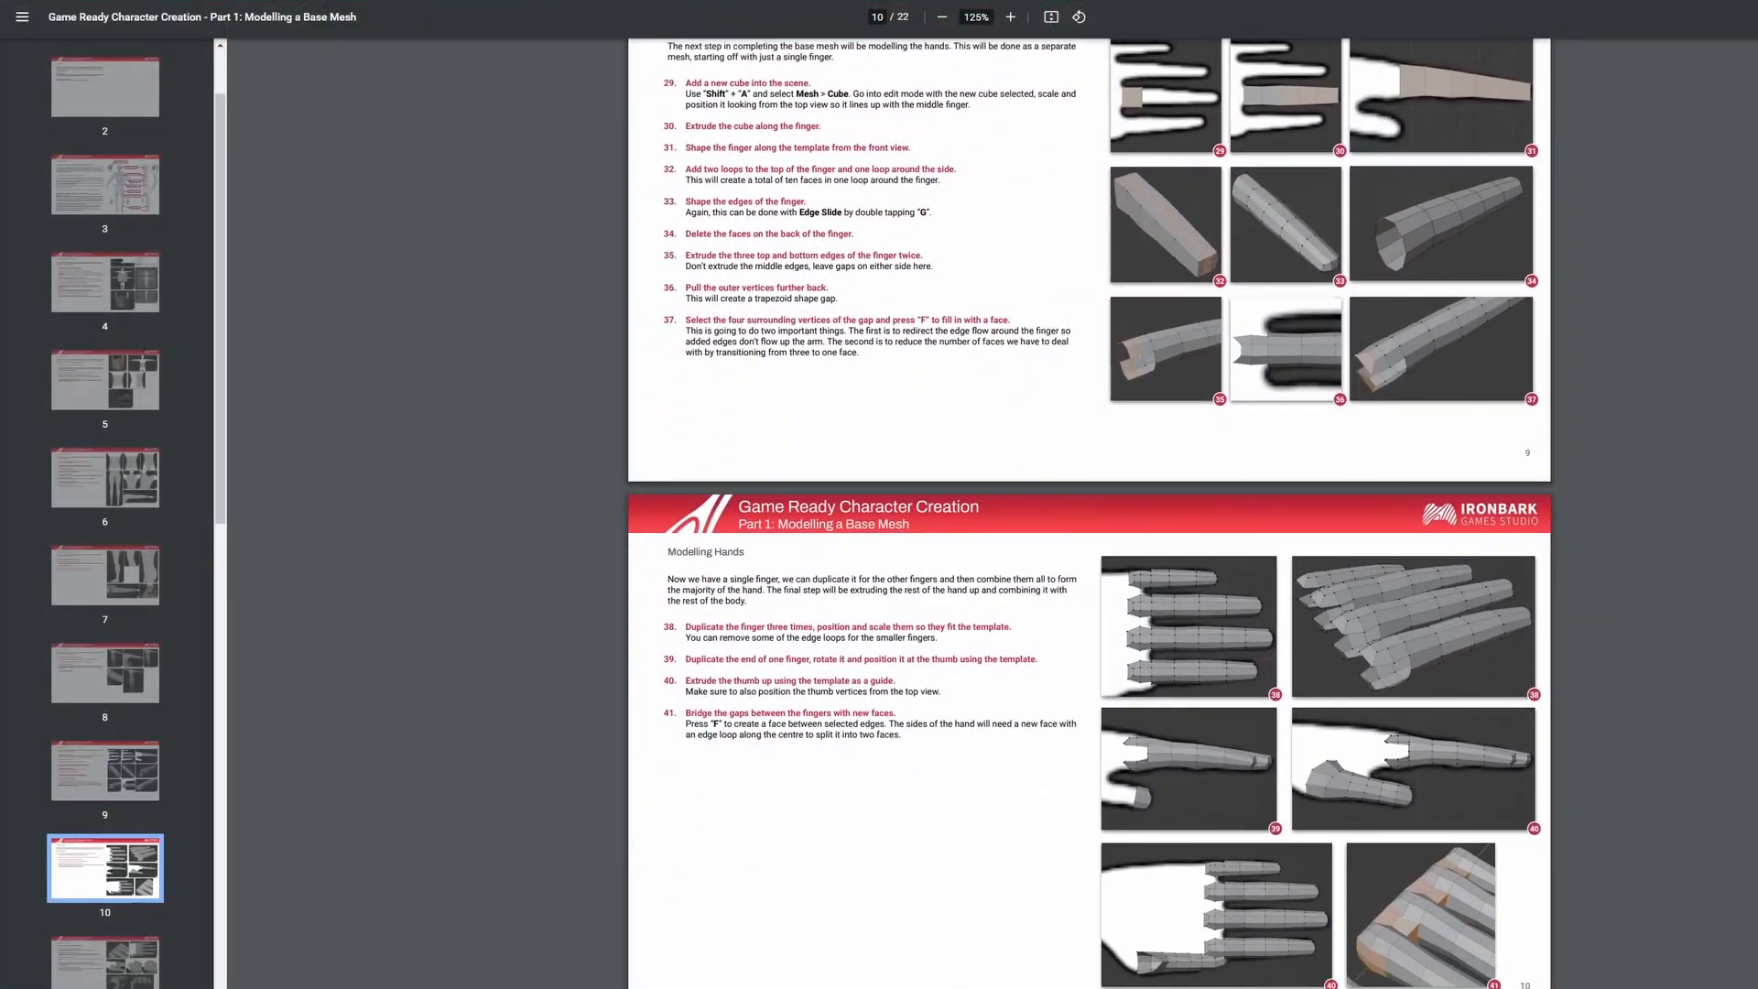
# - Look through the hand modelling pages of the PDF guide Game Ready Character Creation - Part 1: Modelling a Base Mesh
pyautogui.scroll(-1, 1089, 513)
pyautogui.scroll(-10, 1089, 513)
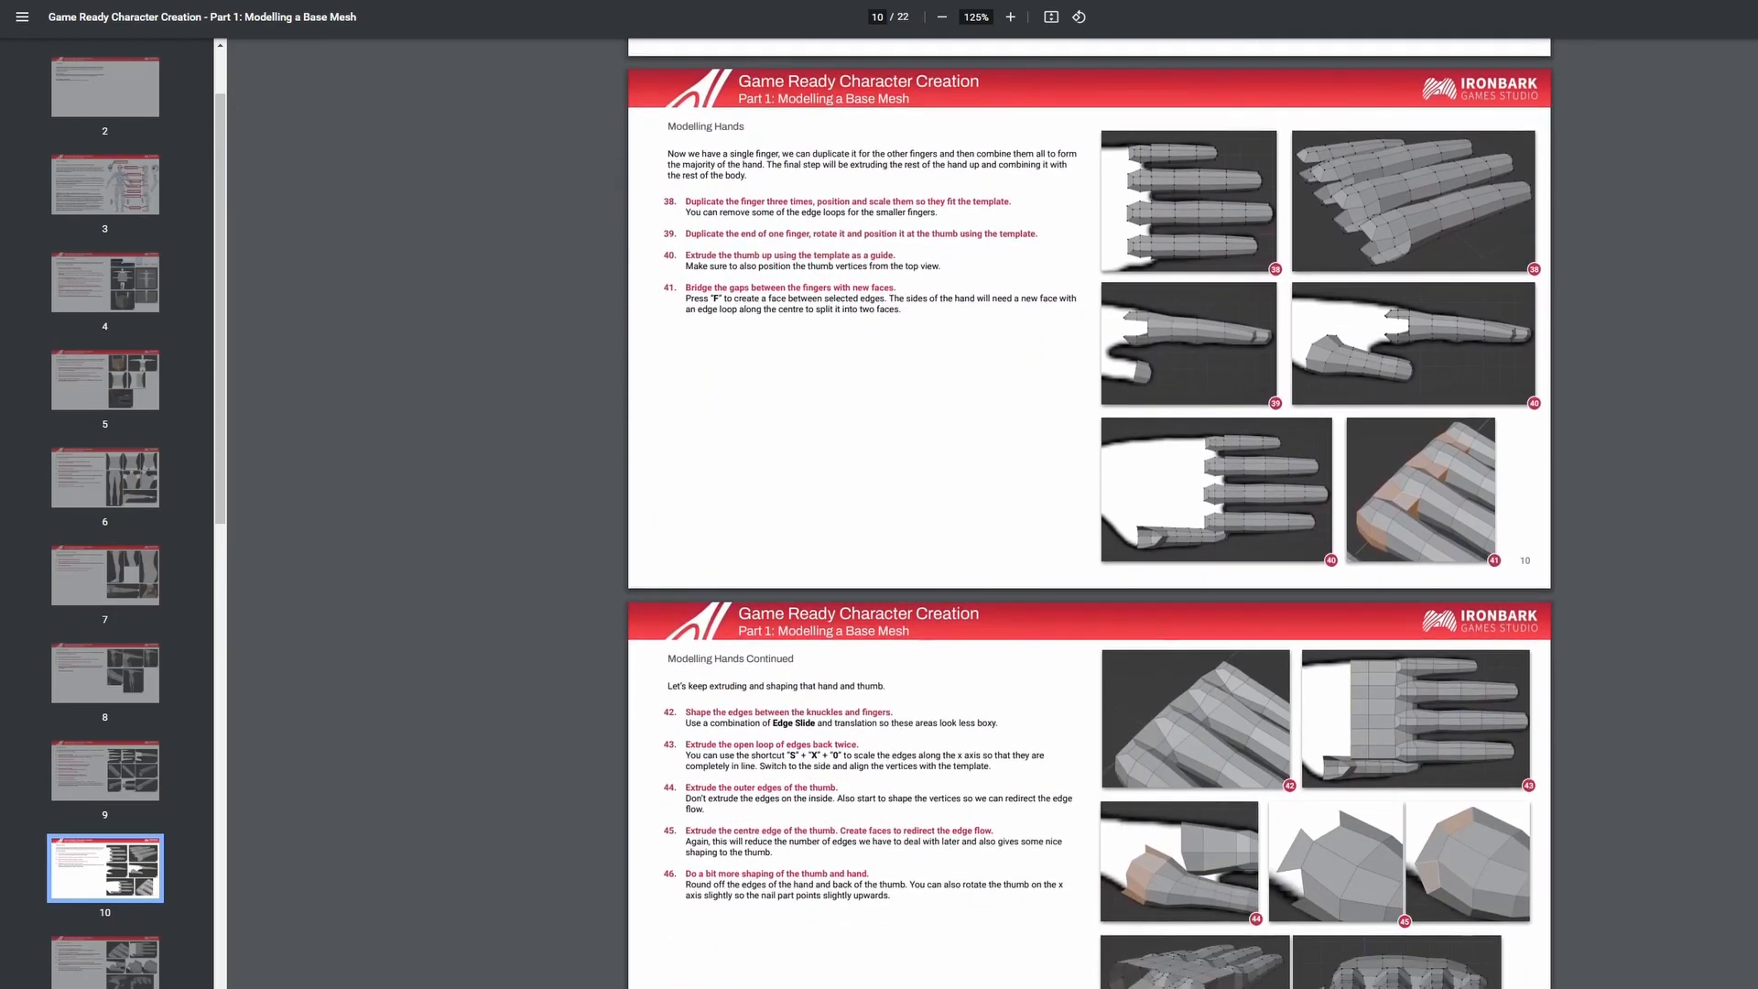
pyautogui.scroll(-10, 1090, 513)
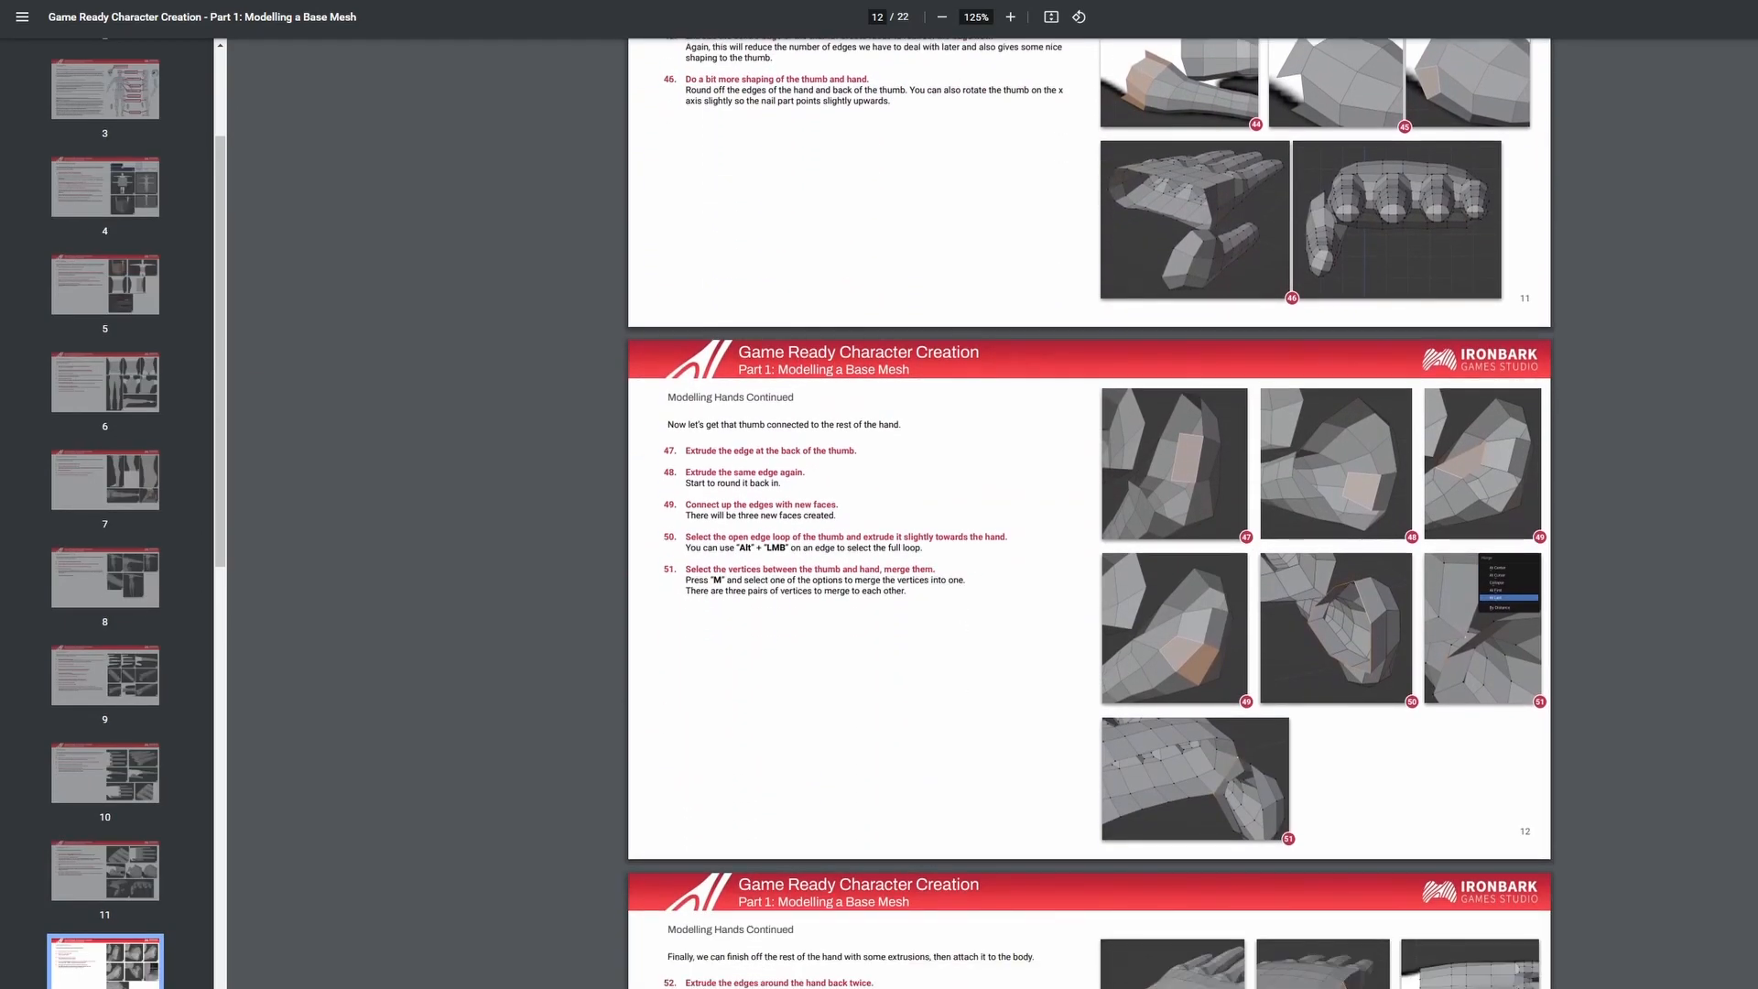